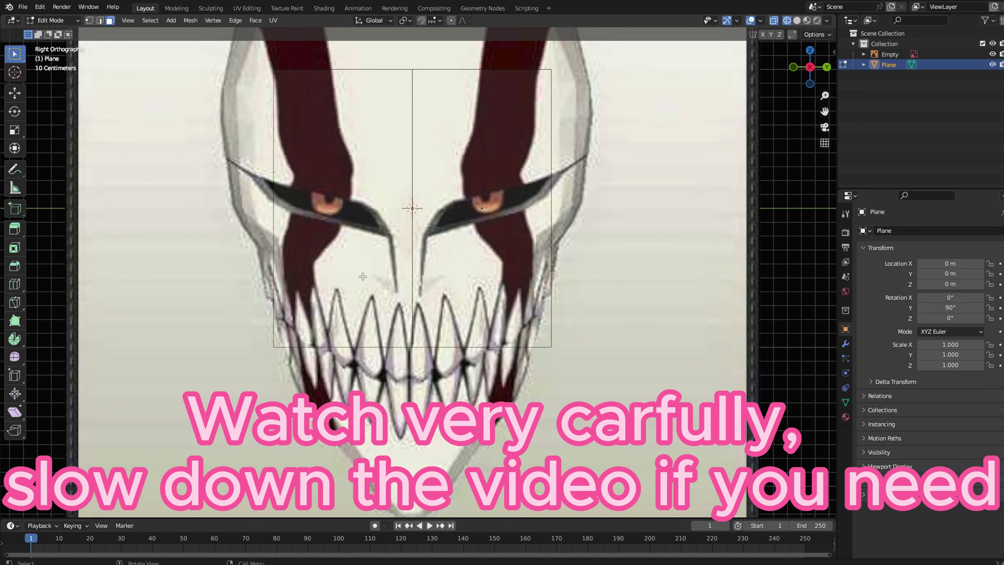
Switch to solid display and delete the plane's left-hand face, keeping only the right half
{"action": "key", "text": "z"}
{"action": "left_click", "coordinate": [430, 260]}
{"action": "left_click", "coordinate": [373, 257]}
{"action": "key", "text": "x"}
{"action": "left_click", "coordinate": [367, 282]}
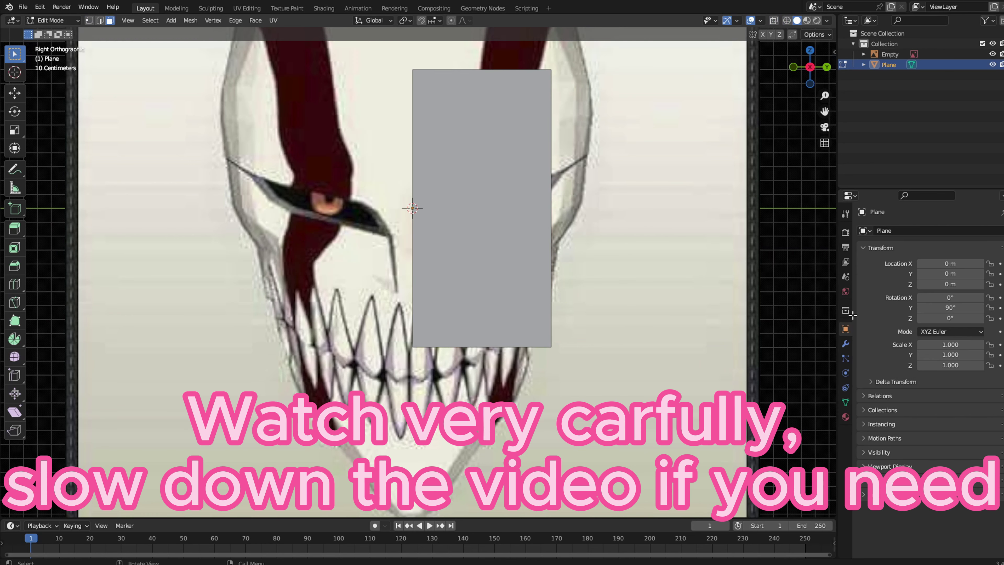
Open the plane's modifier settings and show the Shortcut VUr options beside the viewport
{"action": "left_click", "coordinate": [846, 343]}
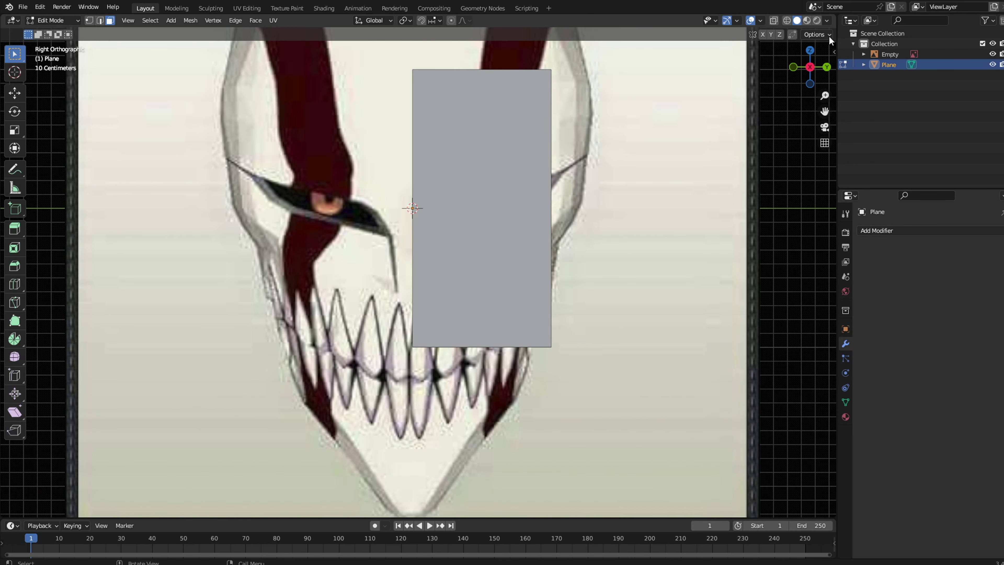
{"action": "left_click", "coordinate": [834, 51]}
{"action": "left_click", "coordinate": [830, 224]}
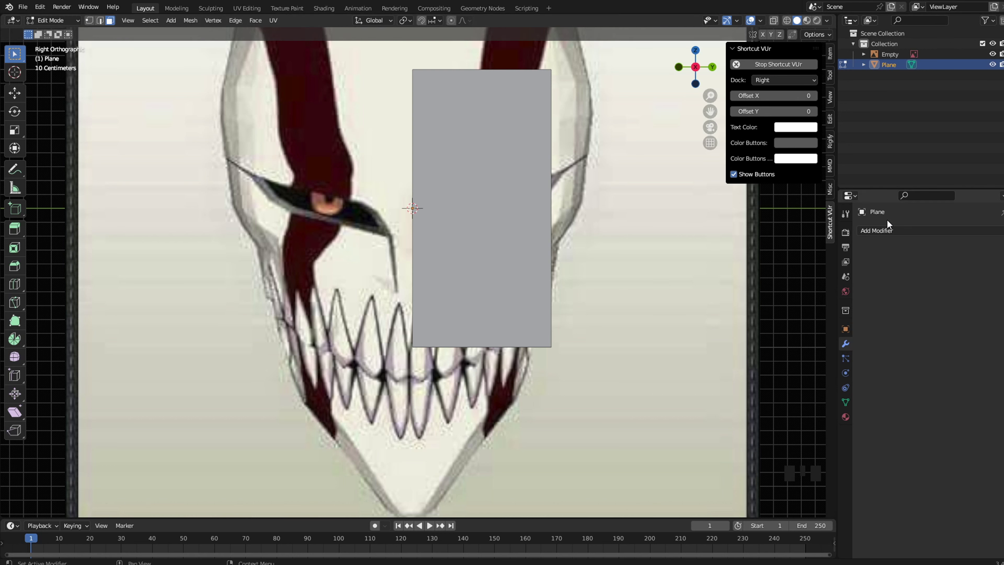
{"action": "left_click", "coordinate": [885, 229]}
{"action": "left_click", "coordinate": [822, 359]}
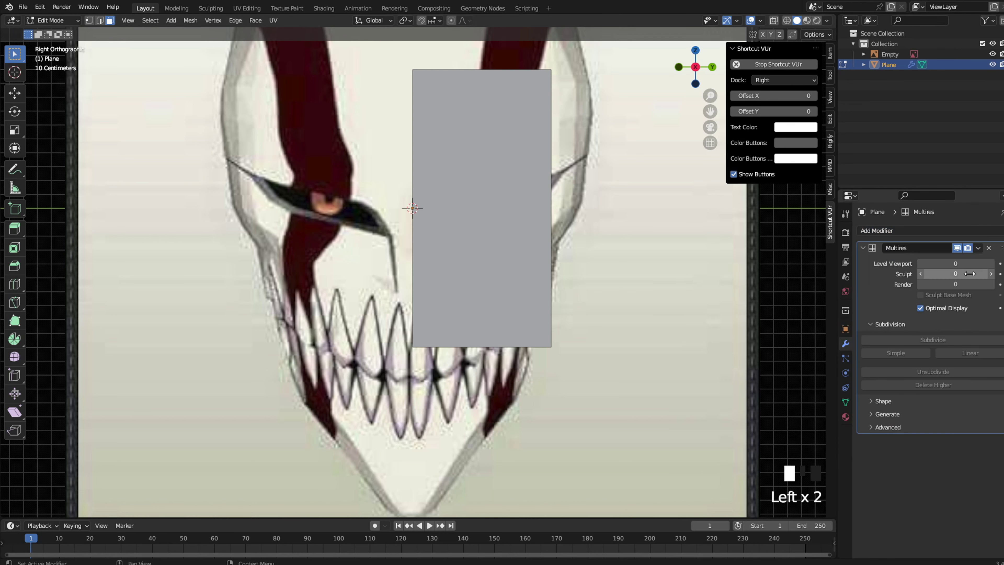
{"action": "left_click", "coordinate": [990, 248]}
Add a Mirror modifier set to the Y axis only, plus a Catmull-Clark Subdivision modifier, to the half plane
{"action": "left_click", "coordinate": [948, 231]}
{"action": "left_click", "coordinate": [798, 352]}
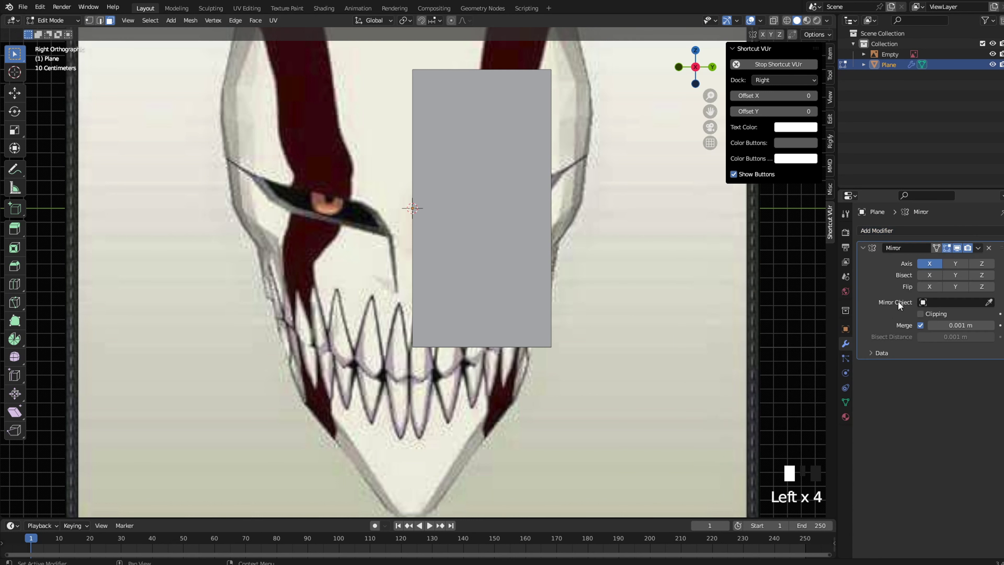
{"action": "left_click", "coordinate": [939, 261]}
{"action": "left_click", "coordinate": [935, 230]}
{"action": "left_click", "coordinate": [787, 420]}
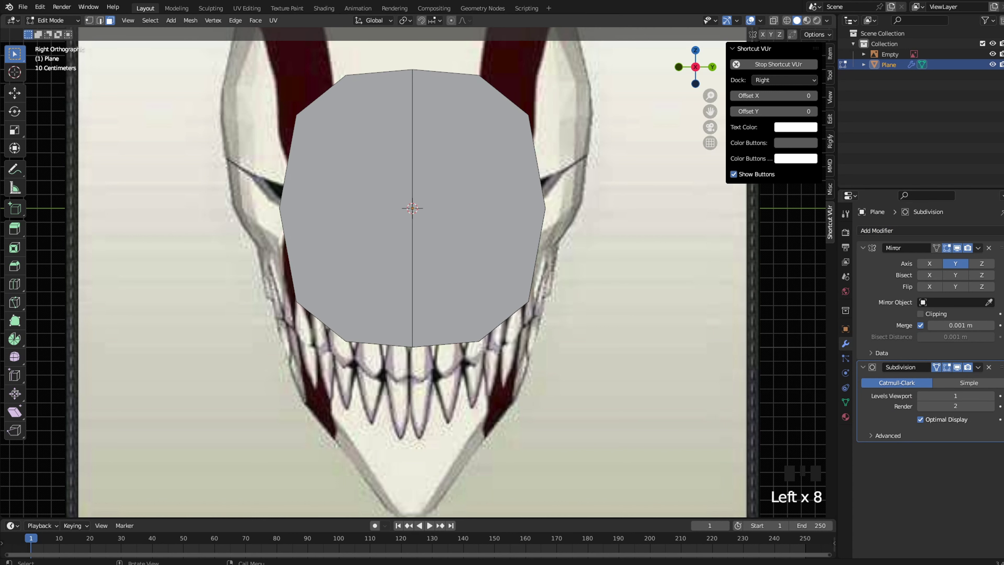
Display the mesh in wireframe, scale the whole half plane down and place it beside the nose bridge
{"action": "scroll", "coordinate": [413, 273], "scroll_direction": "down", "scroll_amount": 2}
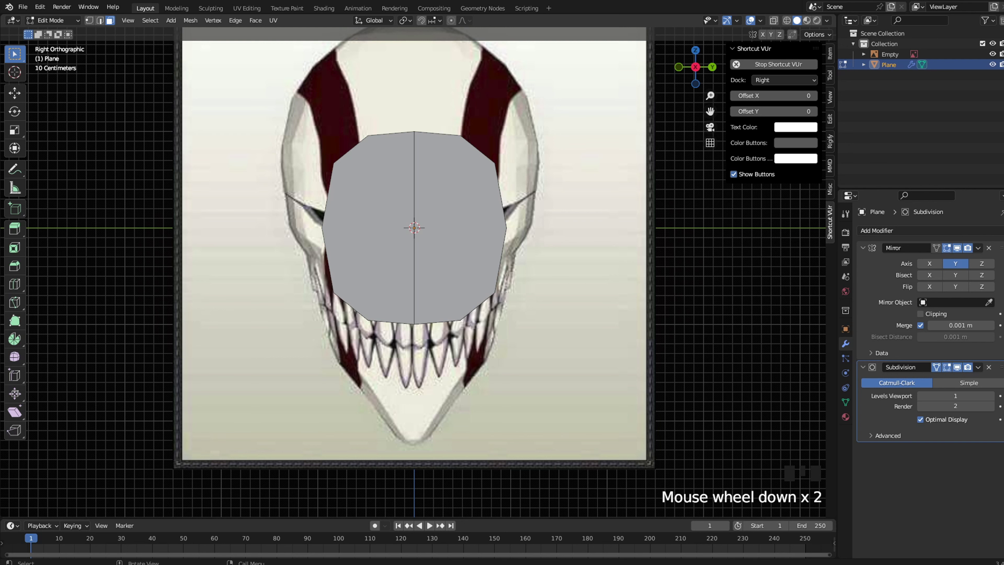
{"action": "scroll", "coordinate": [561, 190], "scroll_direction": "up", "scroll_amount": 3}
{"action": "middle_click_drag", "start_coordinate": [561, 190], "coordinate": [555, 246], "text": "shift"}
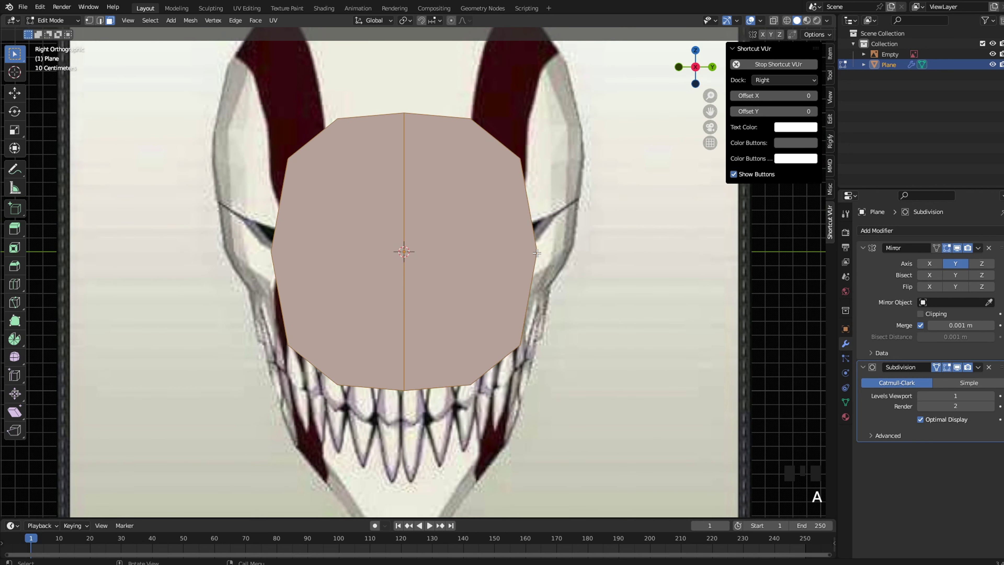
{"action": "middle_click_drag", "start_coordinate": [284, 114], "coordinate": [293, 142], "text": "shift"}
{"action": "middle_click_drag", "start_coordinate": [478, 203], "coordinate": [485, 150], "text": "shift"}
{"action": "key", "text": "z"}
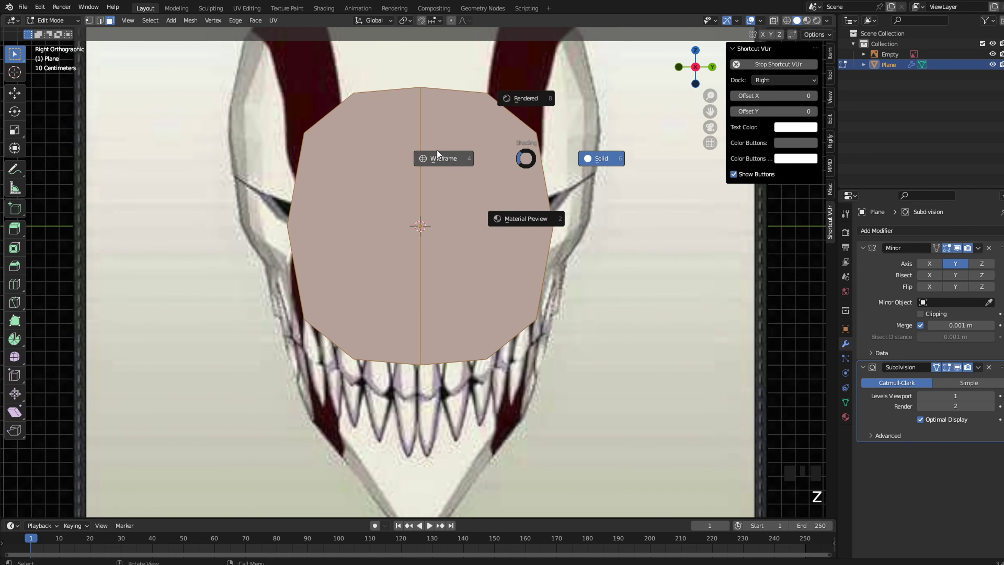
{"action": "left_click", "coordinate": [437, 152]}
{"action": "key", "text": "s"}
{"action": "left_click", "coordinate": [480, 214]}
{"action": "scroll", "coordinate": [561, 236], "scroll_direction": "up", "scroll_amount": 3}
{"action": "key", "text": "g"}
{"action": "left_click", "coordinate": [497, 254]}
{"action": "scroll", "coordinate": [592, 272], "scroll_direction": "up", "scroll_amount": 4}
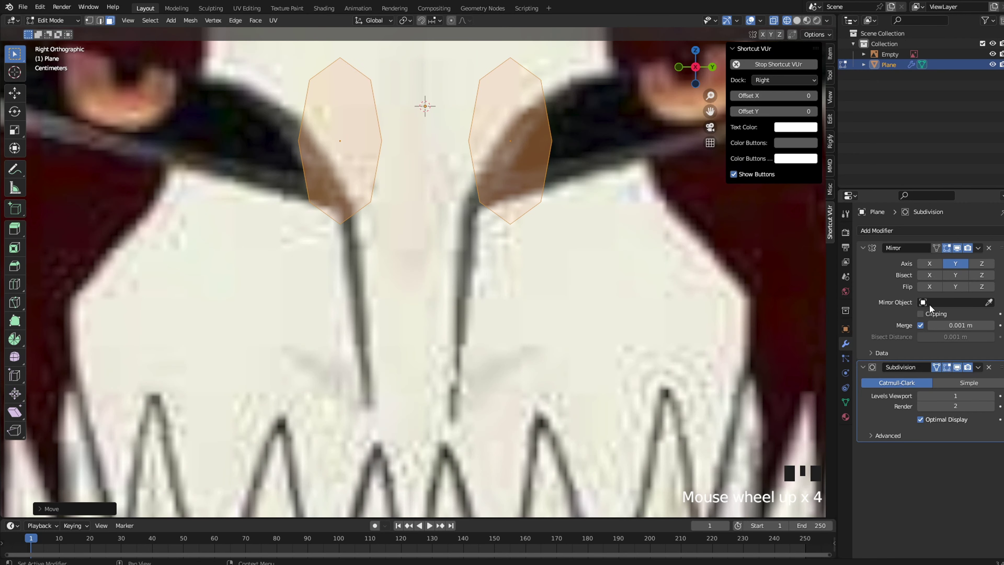
Enable clipping in the Mirror modifier and move the mesh against the centre line so both halves join
{"action": "left_click", "coordinate": [921, 314]}
{"action": "key", "text": "g"}
{"action": "left_click", "coordinate": [570, 283]}
In Object Mode, shift the reference image sideways so the face is centred on the mirror line, and reselect the plane
{"action": "key", "text": "Tab"}
{"action": "scroll", "coordinate": [533, 233], "scroll_direction": "down", "scroll_amount": 2}
{"action": "left_click", "coordinate": [533, 239]}
{"action": "key", "text": "g"}
{"action": "key", "text": "g"}
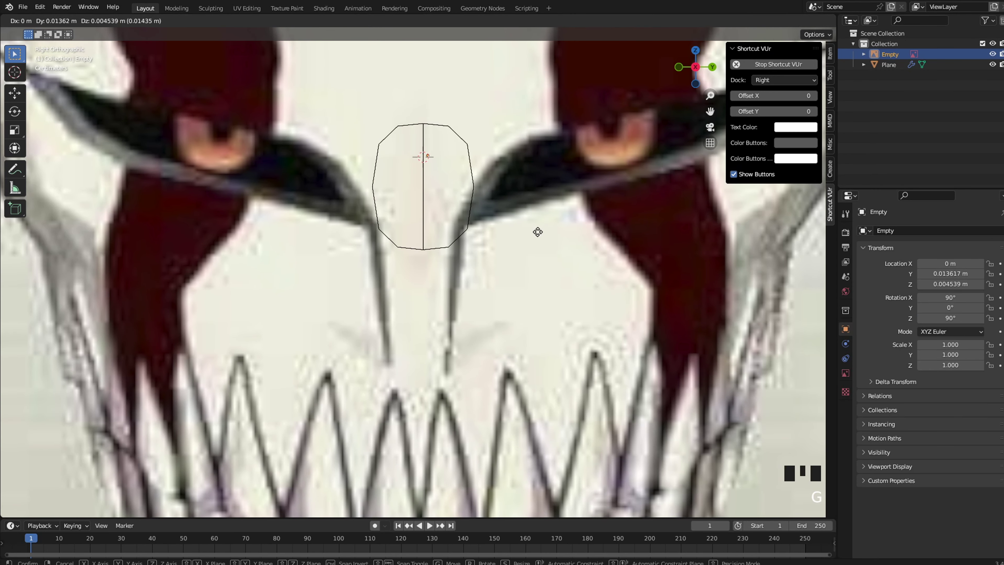
{"action": "left_click", "coordinate": [467, 238]}
{"action": "left_click", "coordinate": [466, 233]}
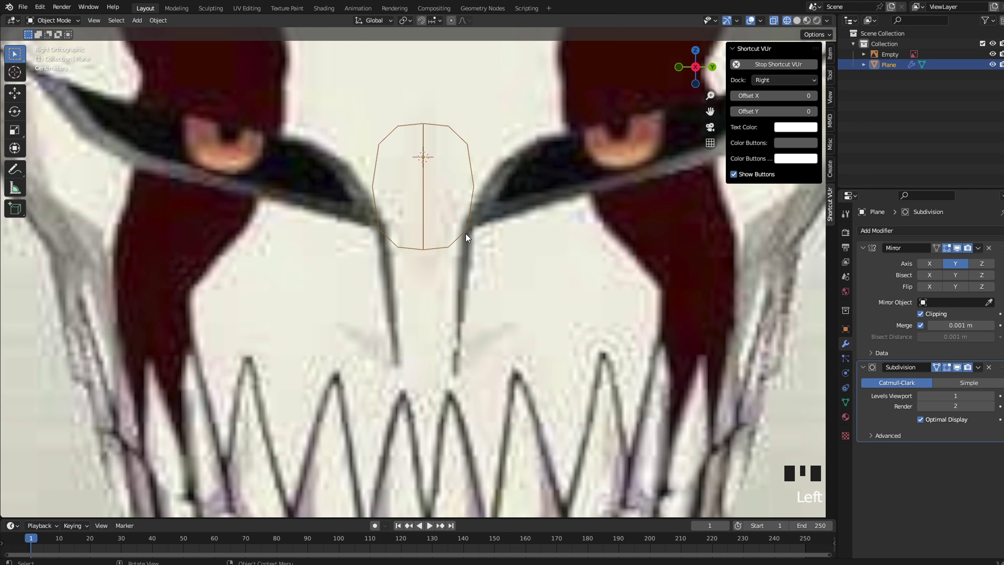
Fit the face onto the lower nose in Edit Mode and extrude its top edge up to the nose bridge
{"action": "key", "text": "Tab"}
{"action": "key", "text": "g"}
{"action": "left_click", "coordinate": [531, 341]}
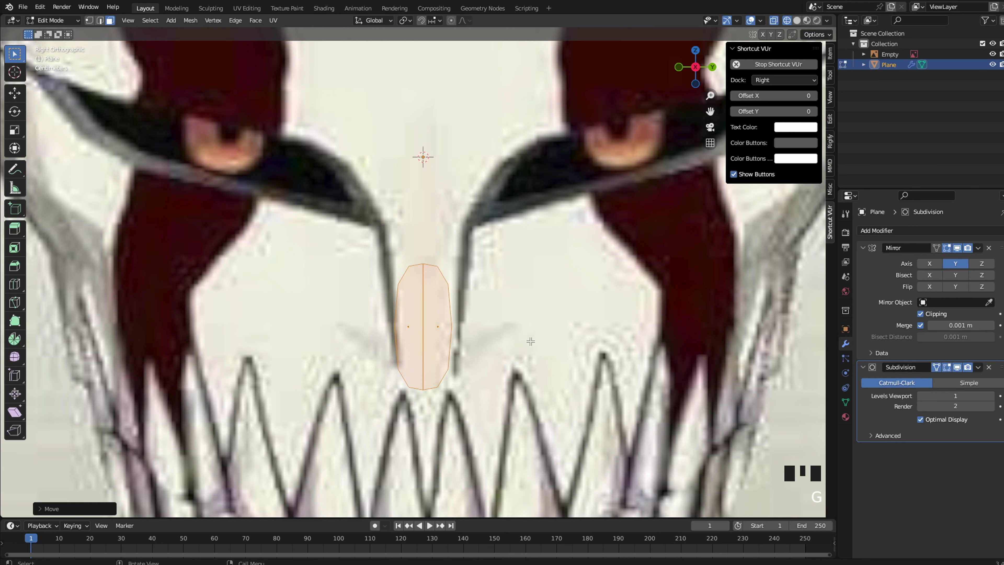
{"action": "key", "text": "g"}
{"action": "left_click", "coordinate": [453, 329]}
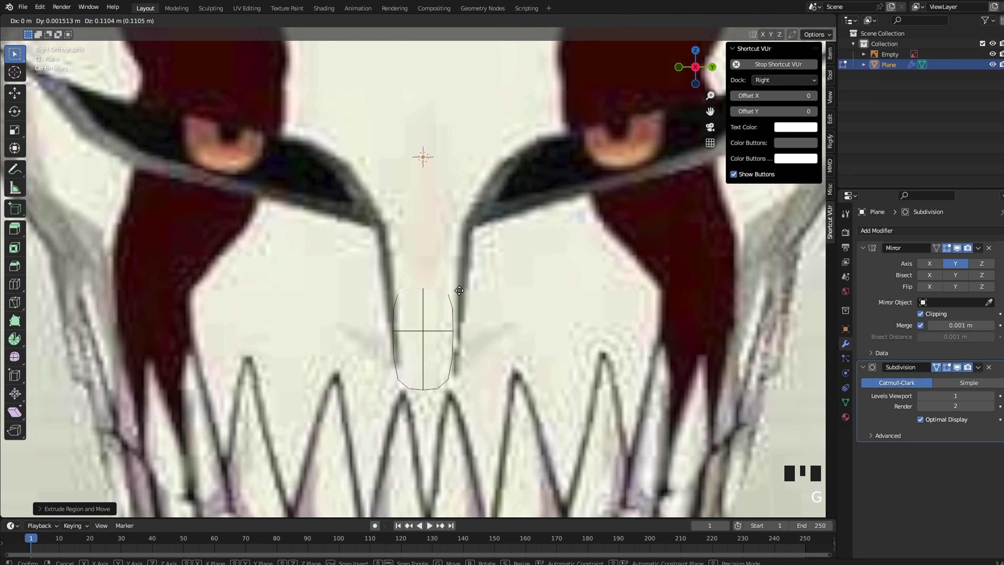
{"action": "left_click", "coordinate": [460, 186]}
Adjust the depth of the nose strip from the back view and return to the right view
{"action": "scroll", "coordinate": [460, 186], "scroll_direction": "down", "scroll_amount": 1}
{"action": "middle_click_drag", "start_coordinate": [352, 282], "coordinate": [352, 307], "text": "shift"}
{"action": "key", "text": "a"}
{"action": "scroll", "coordinate": [352, 307], "scroll_direction": "down", "scroll_amount": 4}
{"action": "key", "text": "grave"}
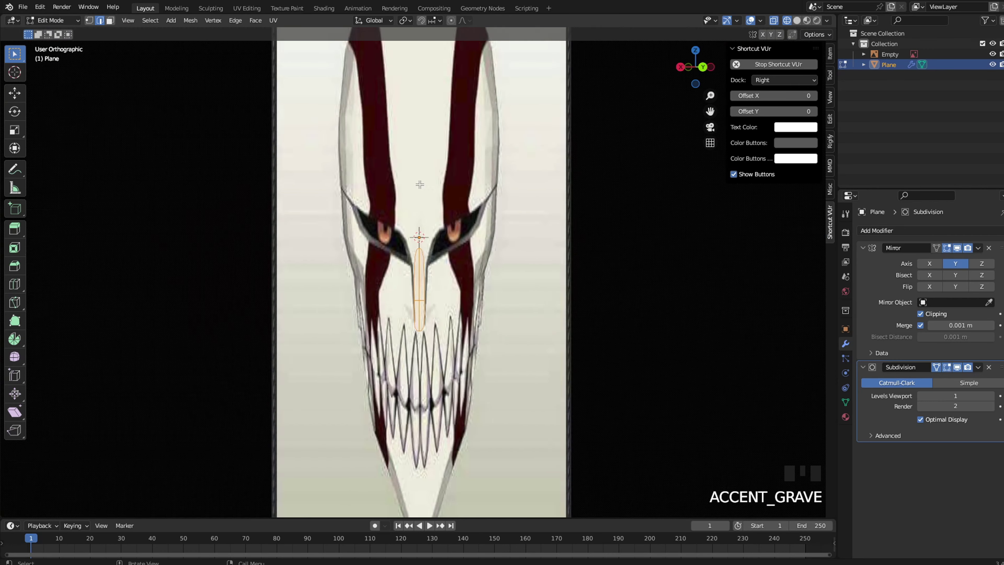
{"action": "scroll", "coordinate": [413, 200], "scroll_direction": "up", "scroll_amount": 4}
{"action": "key", "text": "g"}
{"action": "left_click", "coordinate": [351, 204]}
{"action": "key", "text": "grave"}
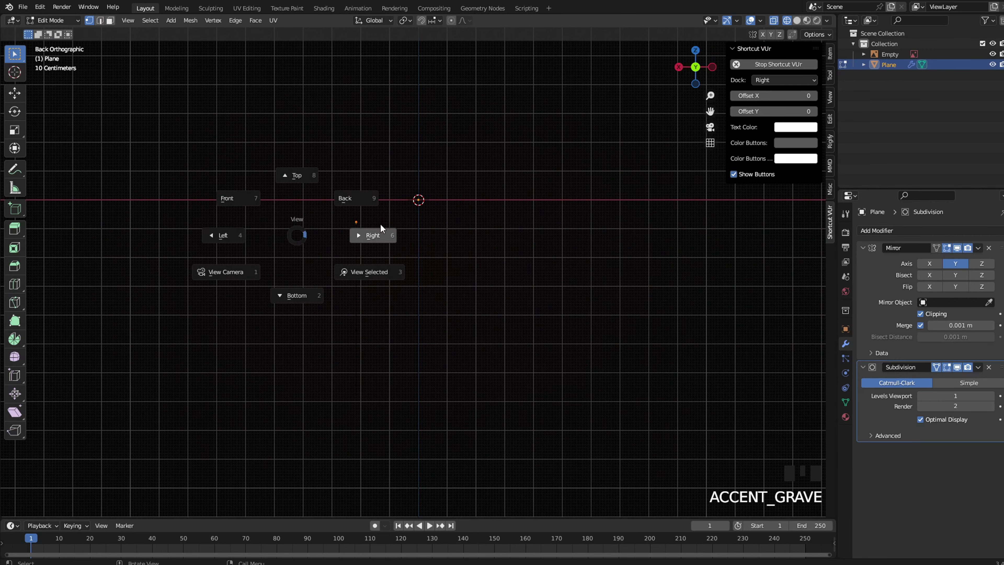
{"action": "left_click", "coordinate": [383, 231]}
{"action": "scroll", "coordinate": [508, 176], "scroll_direction": "up", "scroll_amount": 3}
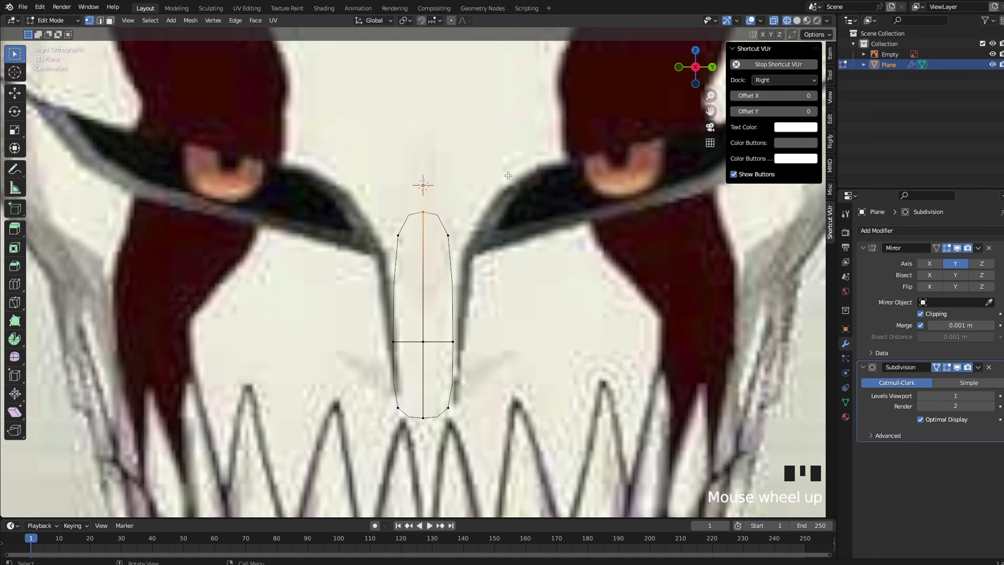
Lower the top centre vertex of the nose strip along Z
{"action": "left_click", "coordinate": [467, 245]}
{"action": "left_click", "coordinate": [420, 215]}
{"action": "key", "text": "g"}
{"action": "key", "text": "z"}
{"action": "left_click", "coordinate": [418, 240]}
Extrude the nose strip's top row of vertices upward onto the lower forehead
{"action": "left_click_drag", "start_coordinate": [330, 190], "coordinate": [552, 258]}
{"action": "scroll", "coordinate": [447, 209], "scroll_direction": "down", "scroll_amount": 1}
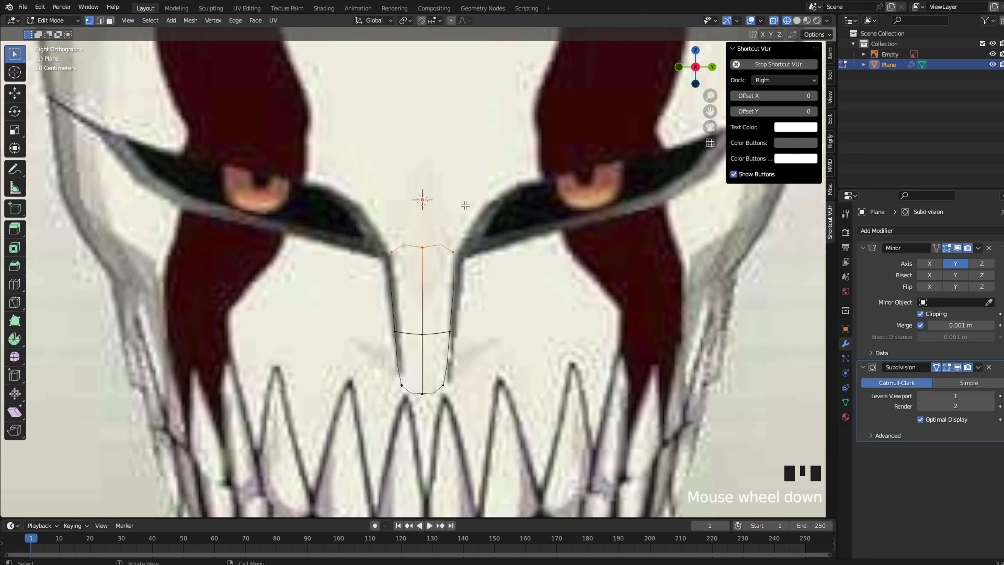
{"action": "middle_click_drag", "start_coordinate": [447, 209], "coordinate": [445, 258], "text": "shift"}
{"action": "key", "text": "e"}
{"action": "right_click", "coordinate": [445, 261]}
{"action": "key", "text": "g"}
{"action": "key", "text": "z"}
{"action": "left_click", "coordinate": [486, 154]}
{"action": "scroll", "coordinate": [486, 162], "scroll_direction": "down", "scroll_amount": 4}
{"action": "middle_click_drag", "start_coordinate": [485, 170], "coordinate": [483, 245], "text": "shift"}
{"action": "key", "text": "g"}
{"action": "left_click", "coordinate": [477, 175]}
Shift the forehead strip's top row in depth from the back view so the strip leans
{"action": "key", "text": "grave"}
{"action": "left_click", "coordinate": [506, 180]}
{"action": "key", "text": "g"}
{"action": "left_click", "coordinate": [510, 201]}
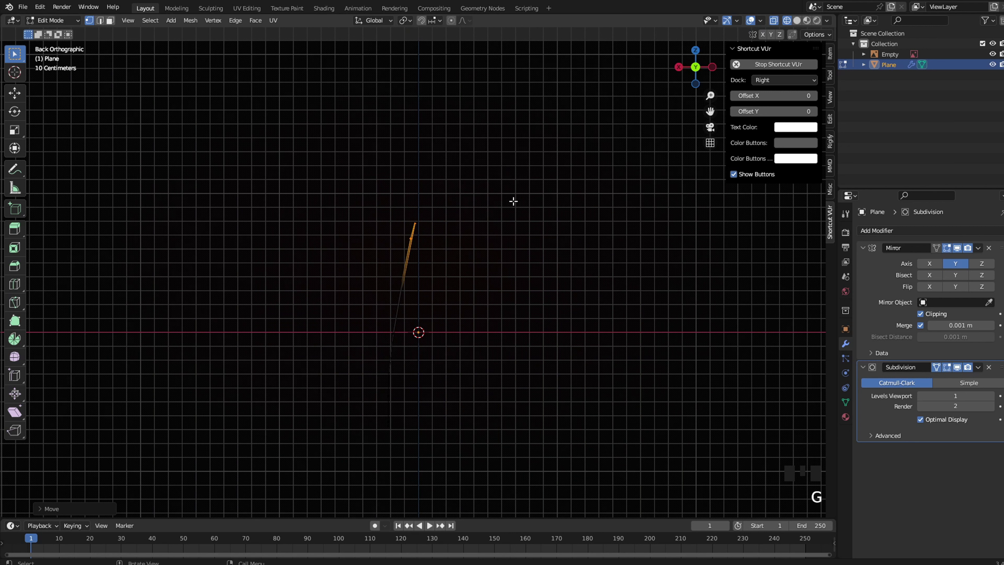
Extend the strip with another segment raised along Z toward the top of the forehead
{"action": "key", "text": "grave"}
{"action": "left_click", "coordinate": [538, 207]}
{"action": "key", "text": "g"}
{"action": "scroll", "coordinate": [512, 112], "scroll_direction": "down", "scroll_amount": 2, "text": "shift"}
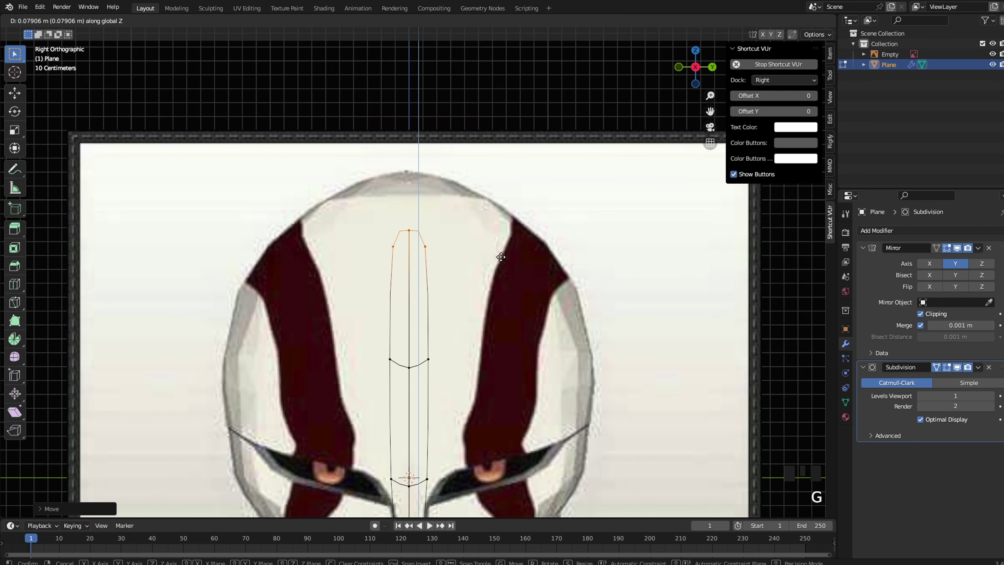
{"action": "left_click", "coordinate": [501, 257]}
Move the upper forehead row backward in the back view and rotate it to follow the skull's curve
{"action": "key", "text": "grave"}
{"action": "left_click", "coordinate": [547, 208]}
{"action": "key", "text": "g"}
{"action": "left_click", "coordinate": [569, 209]}
{"action": "key", "text": "r"}
{"action": "left_click", "coordinate": [481, 305]}
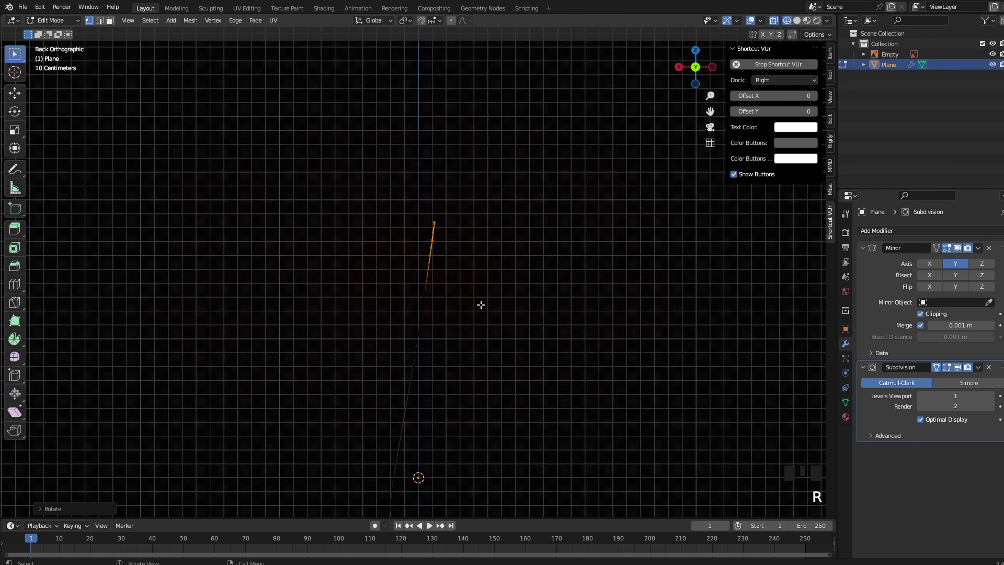
Shift the strip's middle forehead row in depth from the back view and check the resulting profile
{"action": "left_click_drag", "start_coordinate": [481, 304], "coordinate": [324, 380]}
{"action": "key", "text": "g"}
{"action": "left_click", "coordinate": [320, 379]}
{"action": "key", "text": "z"}
{"action": "left_click", "coordinate": [388, 382]}
{"action": "scroll", "coordinate": [446, 383], "scroll_direction": "down", "scroll_amount": 3}
{"action": "mouse_move", "coordinate": [446, 383]}
{"action": "middle_mouse_down", "text": "shift"}
{"action": "mouse_move", "coordinate": [469, 256]}
{"action": "mouse_move", "coordinate": [530, 255]}
{"action": "middle_mouse_up", "text": "shift"}
{"action": "key", "text": "Tab"}
{"action": "scroll", "coordinate": [531, 256], "scroll_direction": "up", "scroll_amount": 1}
Select the strip's centre-line edges from the nose to the forehead and move them slightly forward along X
{"action": "key", "text": "grave"}
{"action": "key", "text": "Tab"}
{"action": "scroll", "coordinate": [505, 257], "scroll_direction": "up", "scroll_amount": 2}
{"action": "key", "text": "z"}
{"action": "key", "text": "2"}
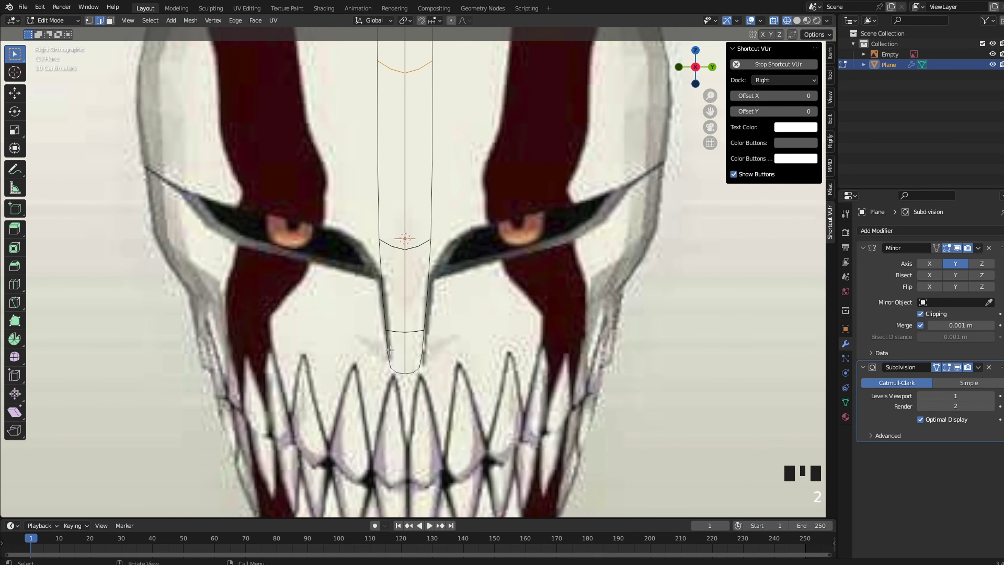
{"action": "left_click", "coordinate": [404, 349]}
{"action": "middle_click_drag", "start_coordinate": [407, 238], "coordinate": [411, 369], "text": "shift"}
{"action": "left_click", "coordinate": [411, 112], "text": "ctrl"}
{"action": "mouse_move", "coordinate": [431, 130]}
{"action": "middle_mouse_down"}
{"action": "mouse_move", "coordinate": [453, 208]}
{"action": "mouse_move", "coordinate": [486, 247]}
{"action": "middle_mouse_up"}
{"action": "key", "text": "z"}
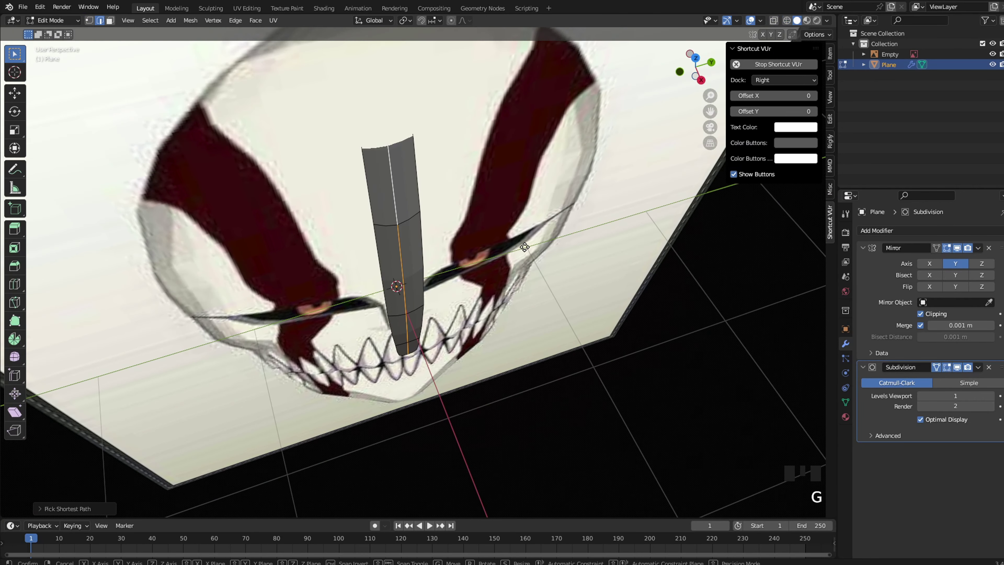
{"action": "key", "text": "g"}
{"action": "key", "text": "x"}
{"action": "left_click", "coordinate": [526, 256]}
Move the reference image back along X to about -1.18 m, behind the mesh
{"action": "key", "text": "Tab"}
{"action": "left_click", "coordinate": [520, 262]}
{"action": "key", "text": "g"}
{"action": "key", "text": "x"}
{"action": "left_click", "coordinate": [388, 229]}
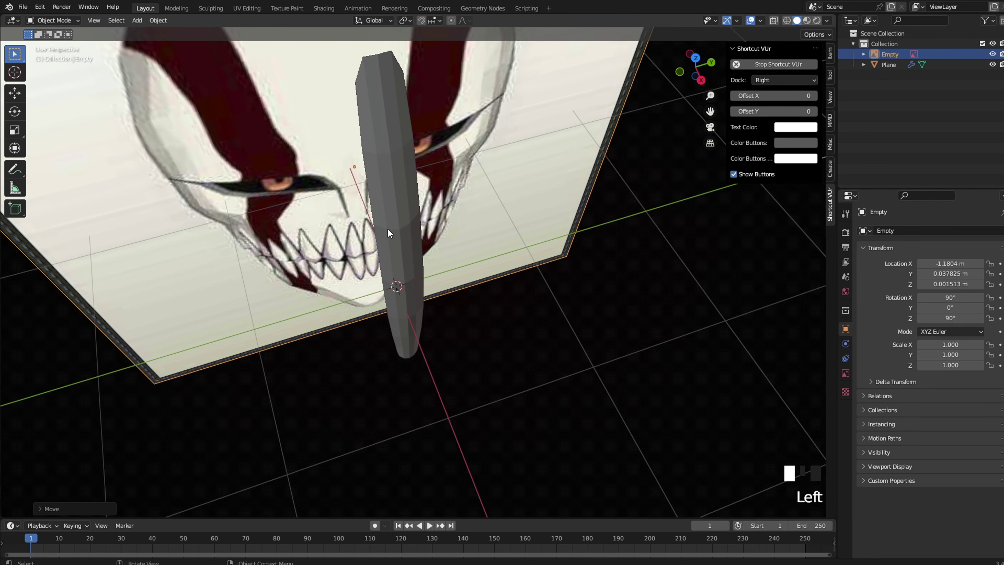
Resume editing the strip in wireframe and extrude its top vertices up to the crown of the head
{"action": "left_click", "coordinate": [389, 229]}
{"action": "right_click", "coordinate": [388, 229]}
{"action": "left_click", "coordinate": [392, 238]}
{"action": "key", "text": "grave"}
{"action": "key", "text": "Tab"}
{"action": "scroll", "coordinate": [504, 208], "scroll_direction": "down", "scroll_amount": 2}
{"action": "scroll", "coordinate": [497, 283], "scroll_direction": "up", "scroll_amount": 2}
{"action": "key", "text": "z"}
{"action": "left_click", "coordinate": [447, 280]}
{"action": "key", "text": "1"}
{"action": "left_click_drag", "start_coordinate": [486, 159], "coordinate": [321, 217]}
{"action": "middle_click_drag", "start_coordinate": [529, 173], "coordinate": [532, 234], "text": "shift"}
{"action": "key", "text": "e"}
{"action": "left_click", "coordinate": [527, 175]}
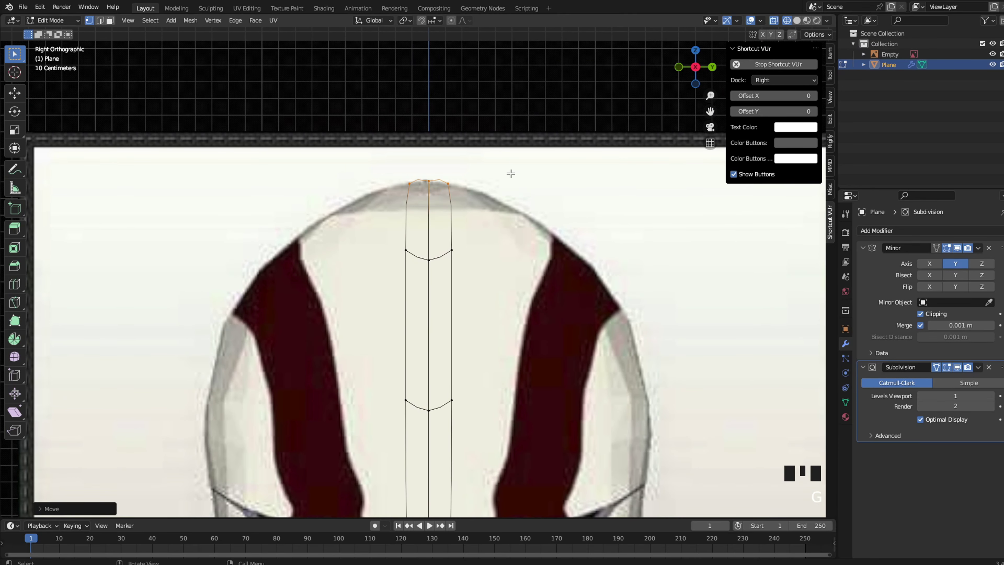
Push the crown row back along X toward the reference image so the strip arches over
{"action": "middle_click_drag", "start_coordinate": [512, 174], "coordinate": [439, 197]}
{"action": "key", "text": "shift+z"}
{"action": "key", "text": "g"}
{"action": "key", "text": "x"}
{"action": "left_click", "coordinate": [622, 180]}
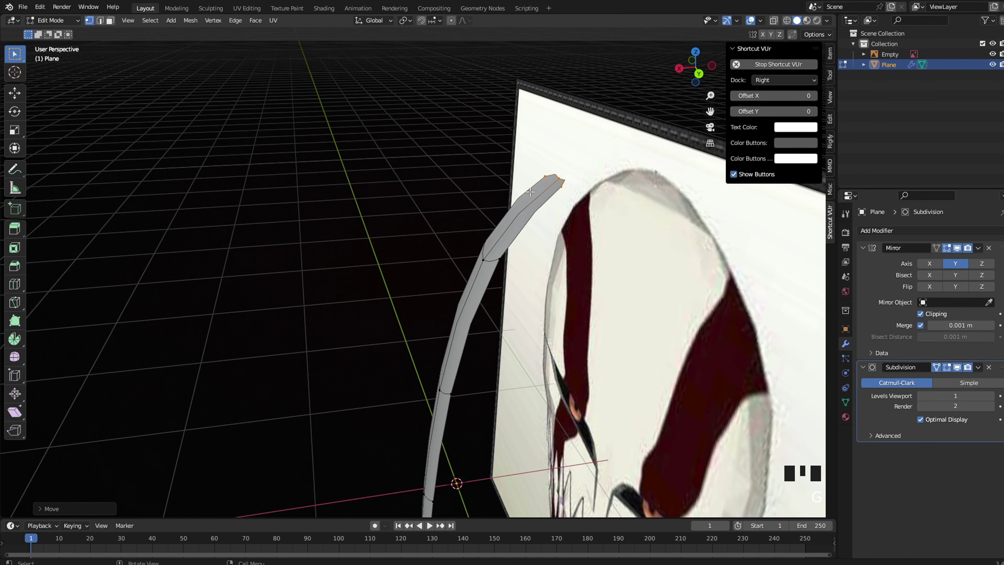
Move the strip's end vertices and its end centre vertex further back along X to shape the crown
{"action": "middle_click_drag", "start_coordinate": [621, 181], "coordinate": [578, 251]}
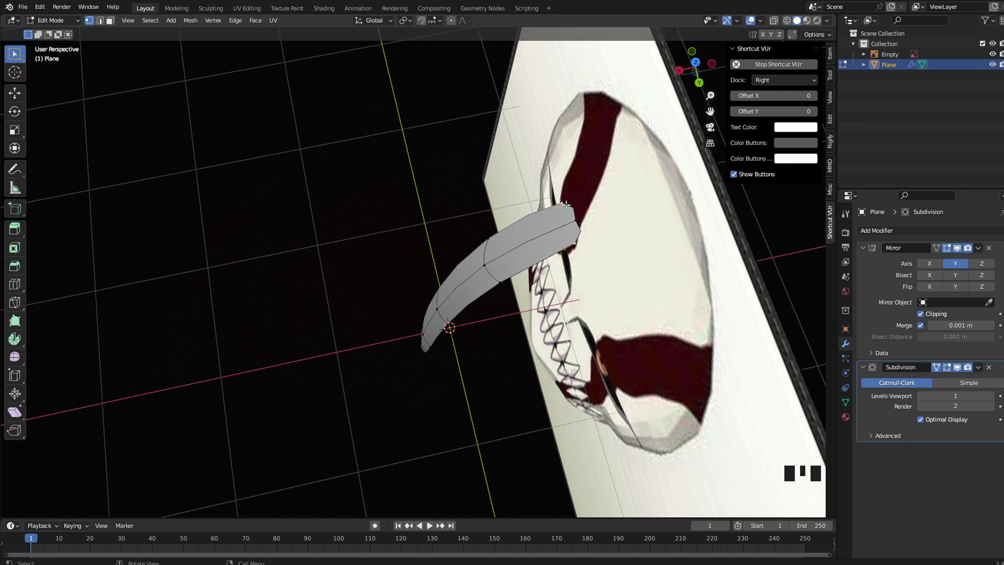
{"action": "key", "text": "g"}
{"action": "key", "text": "x"}
{"action": "left_click", "coordinate": [587, 200]}
{"action": "left_click", "coordinate": [579, 221]}
{"action": "key", "text": "g"}
{"action": "key", "text": "x"}
{"action": "left_click", "coordinate": [611, 220]}
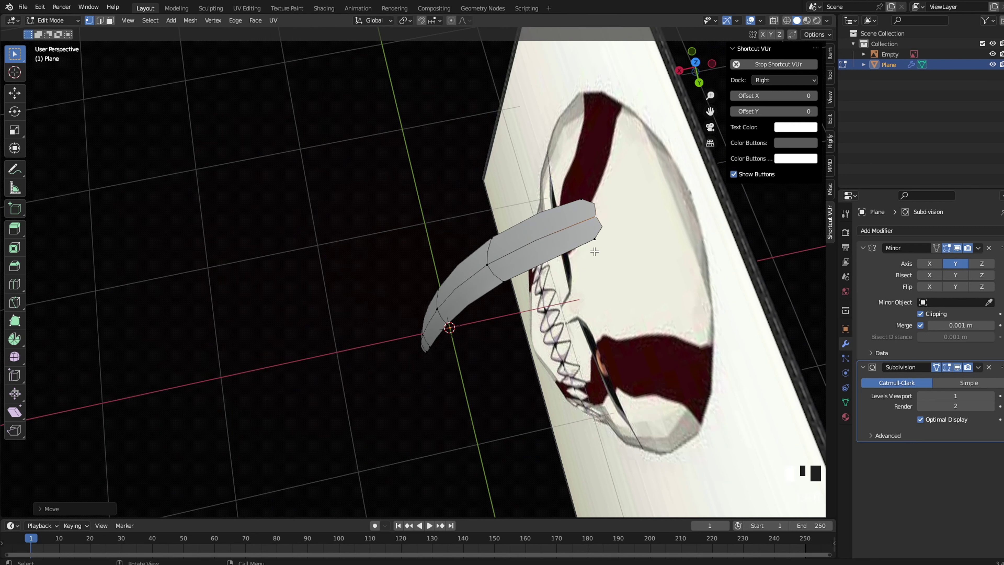
Extrude the strip's side edge above the nose bridge outward and position it over the brow in the right view
{"action": "key", "text": "KP_3"}
{"action": "key", "text": "Tab"}
{"action": "key", "text": "Tab"}
{"action": "middle_click_drag", "start_coordinate": [516, 356], "coordinate": [513, 256], "text": "shift"}
{"action": "key", "text": "z"}
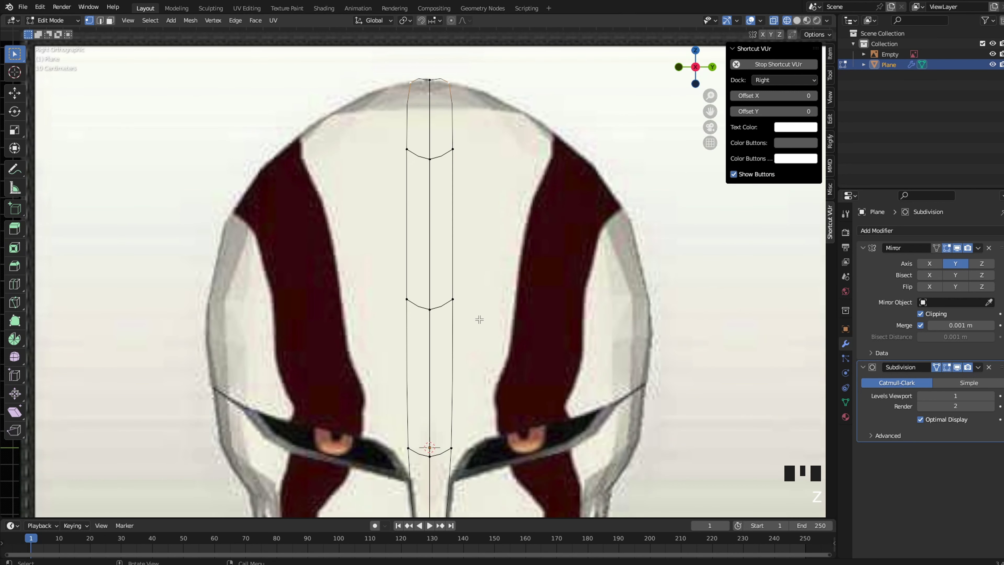
{"action": "middle_click_drag", "start_coordinate": [454, 401], "coordinate": [413, 251]}
{"action": "key", "text": "grave"}
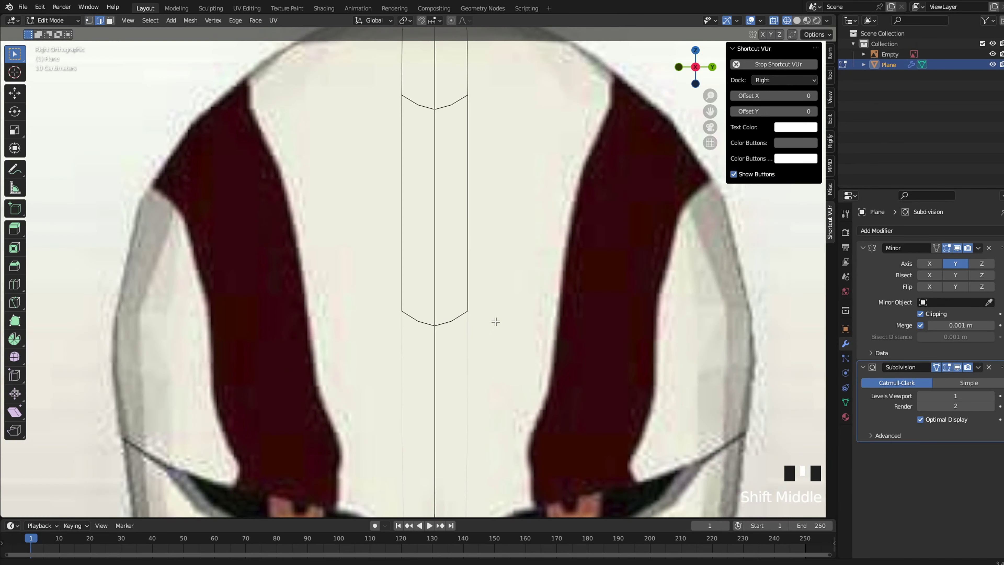
{"action": "middle_click_drag", "start_coordinate": [498, 329], "coordinate": [416, 145], "text": "shift"}
{"action": "key", "text": "e"}
{"action": "left_click", "coordinate": [386, 266]}
{"action": "key", "text": "g"}
{"action": "left_click", "coordinate": [380, 261]}
Extrude the outer brow edge further outward across the dark red stripe above the eye
{"action": "left_click", "coordinate": [413, 220]}
{"action": "scroll", "coordinate": [412, 149], "scroll_direction": "down", "scroll_amount": 1}
{"action": "middle_click_drag", "start_coordinate": [412, 149], "coordinate": [385, 236], "text": "shift"}
{"action": "key", "text": "2"}
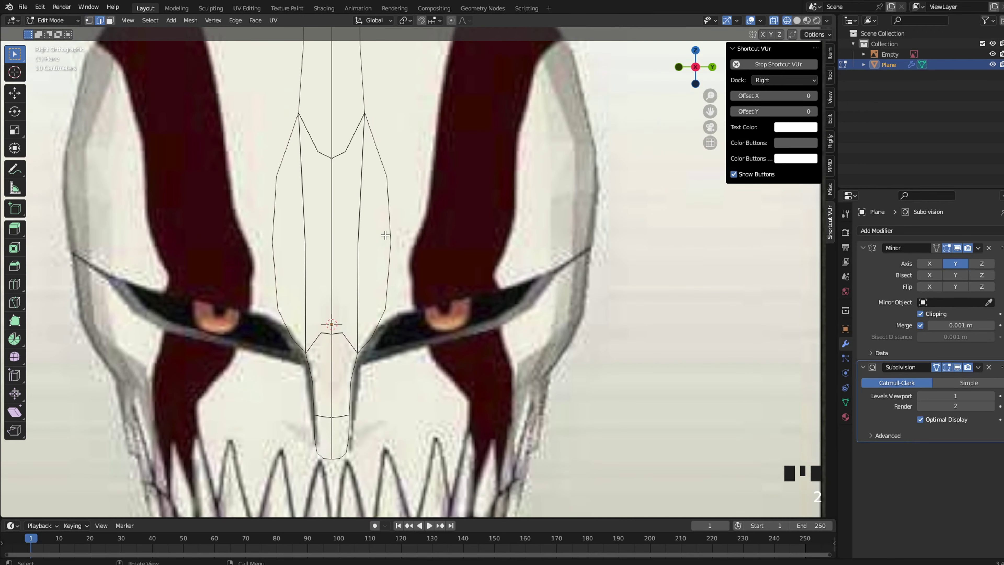
{"action": "key", "text": "e"}
{"action": "left_click", "coordinate": [508, 226]}
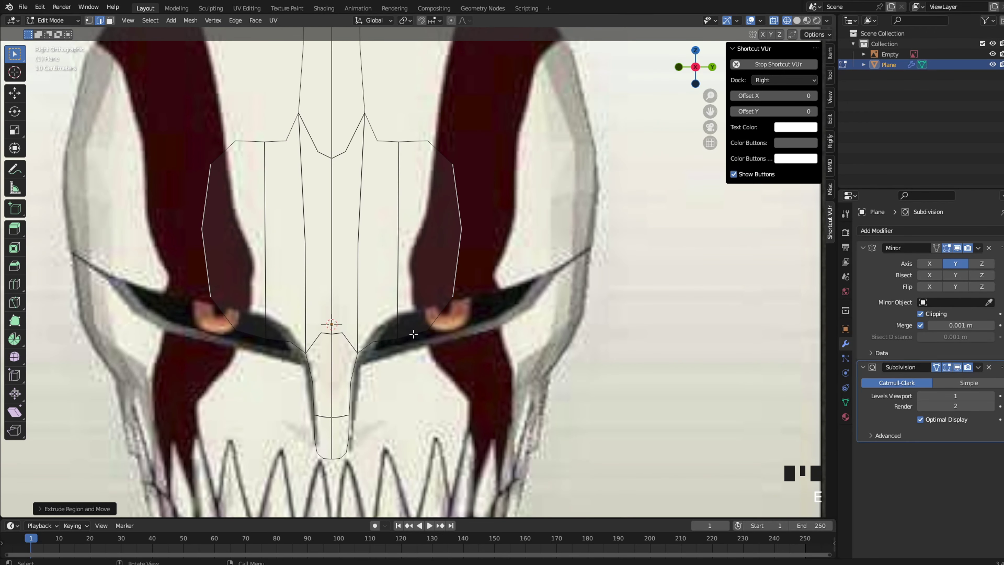
Fit the brow's lower outer vertex to the eye outline and push the outer brow edge back along X in the top view
{"action": "key", "text": "g"}
{"action": "left_click", "coordinate": [432, 290]}
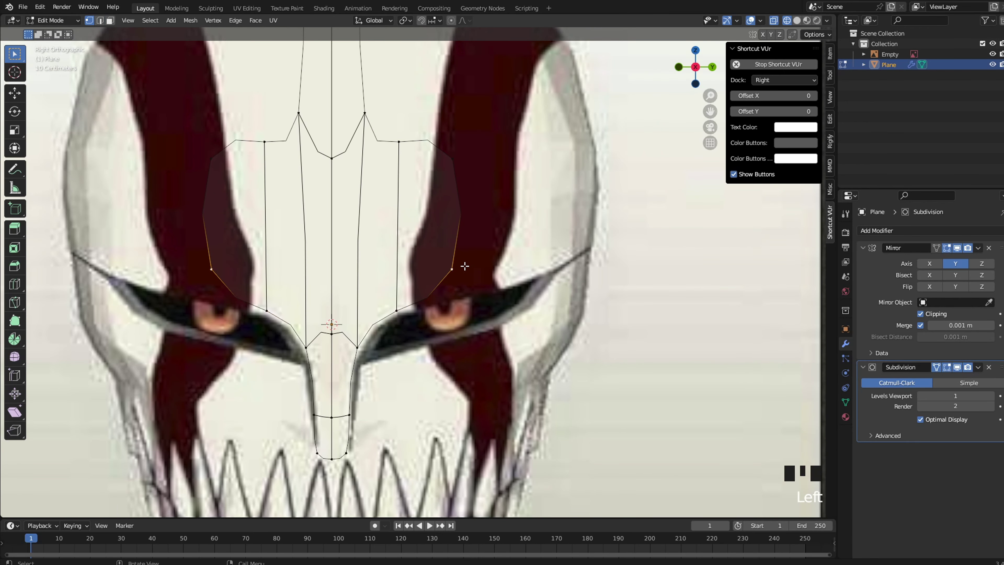
{"action": "key", "text": "2"}
{"action": "left_click", "coordinate": [459, 231]}
{"action": "key", "text": "grave"}
{"action": "left_click", "coordinate": [459, 173]}
{"action": "key", "text": "z"}
{"action": "left_click", "coordinate": [521, 138]}
{"action": "key", "text": "g"}
{"action": "key", "text": "x"}
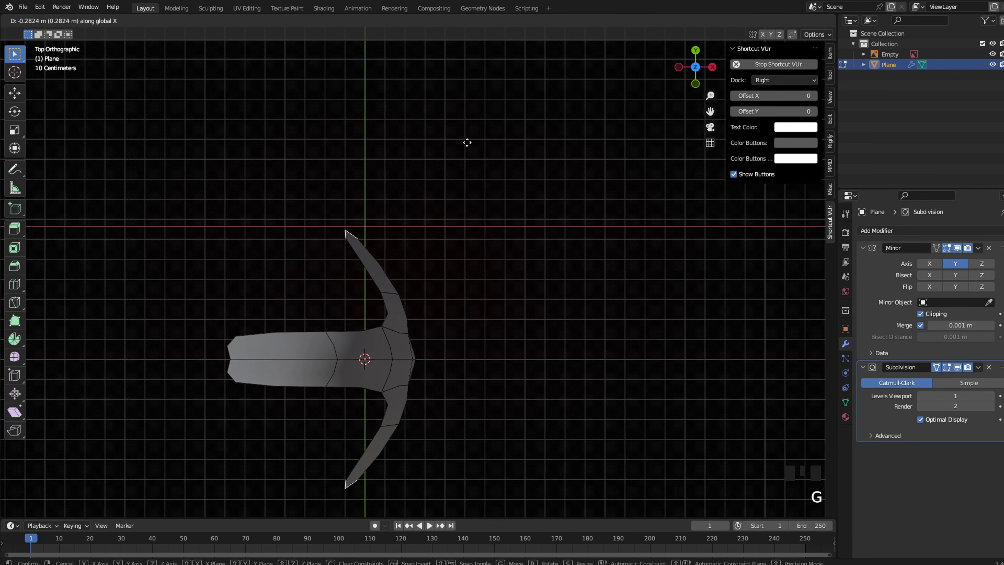
{"action": "key", "text": "g"}
Adjust the inner brow edge beside the nose bridge in the top view, shifting its back side along X to smooth the curve
{"action": "scroll", "coordinate": [395, 312], "scroll_direction": "up", "scroll_amount": 2}
{"action": "key", "text": "g"}
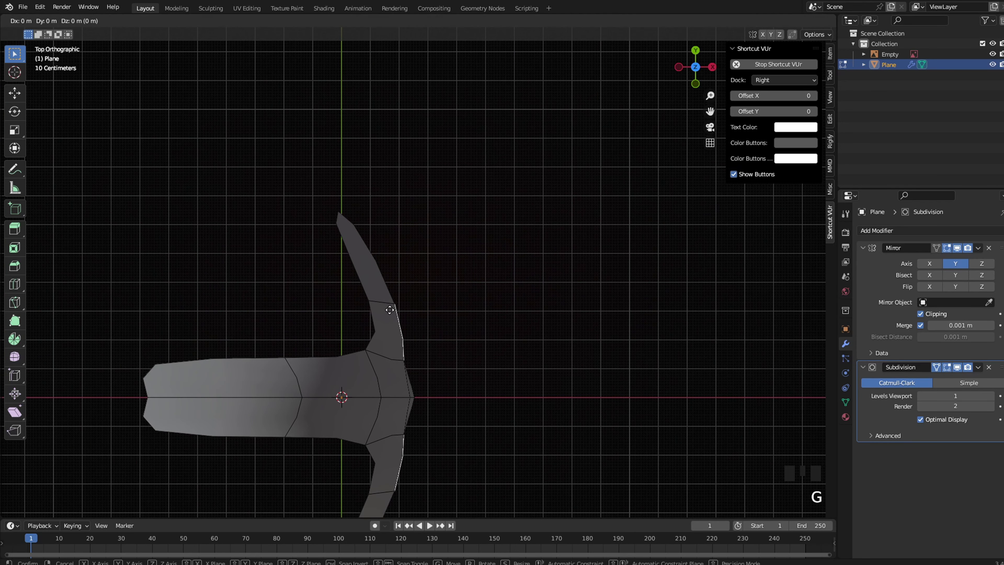
{"action": "left_click", "coordinate": [387, 309]}
{"action": "left_click", "coordinate": [386, 308]}
{"action": "key", "text": "g"}
{"action": "key", "text": "x"}
{"action": "left_click", "coordinate": [374, 306]}
Extrude the outer brow edge outward past the dark red stripe in the right view and push it back along X in the top view
{"action": "key", "text": "grave"}
{"action": "left_click", "coordinate": [419, 215]}
{"action": "scroll", "coordinate": [428, 204], "scroll_direction": "down", "scroll_amount": 3}
{"action": "key", "text": "e"}
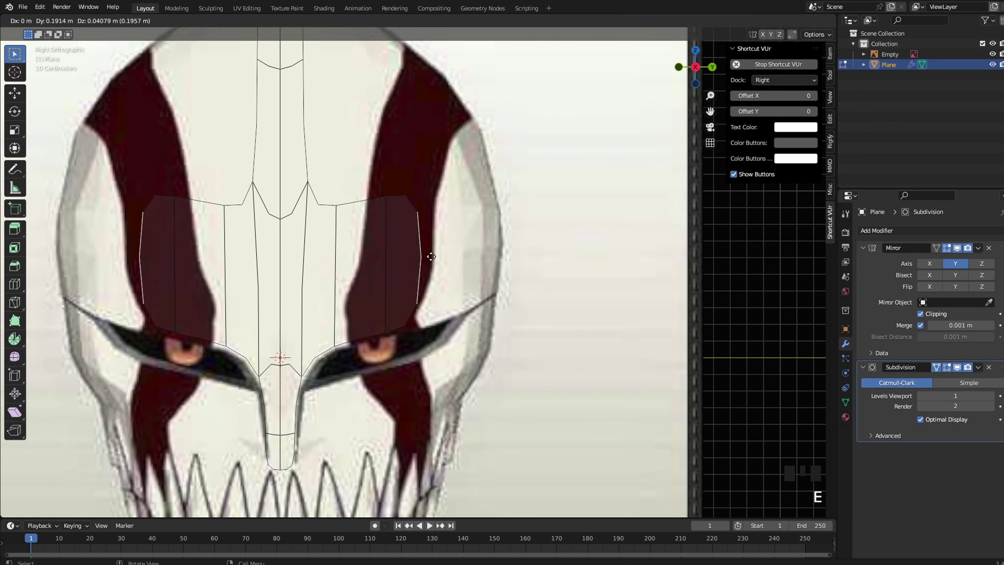
{"action": "key", "text": "grave"}
{"action": "left_click", "coordinate": [474, 190]}
{"action": "key", "text": "g"}
{"action": "key", "text": "x"}
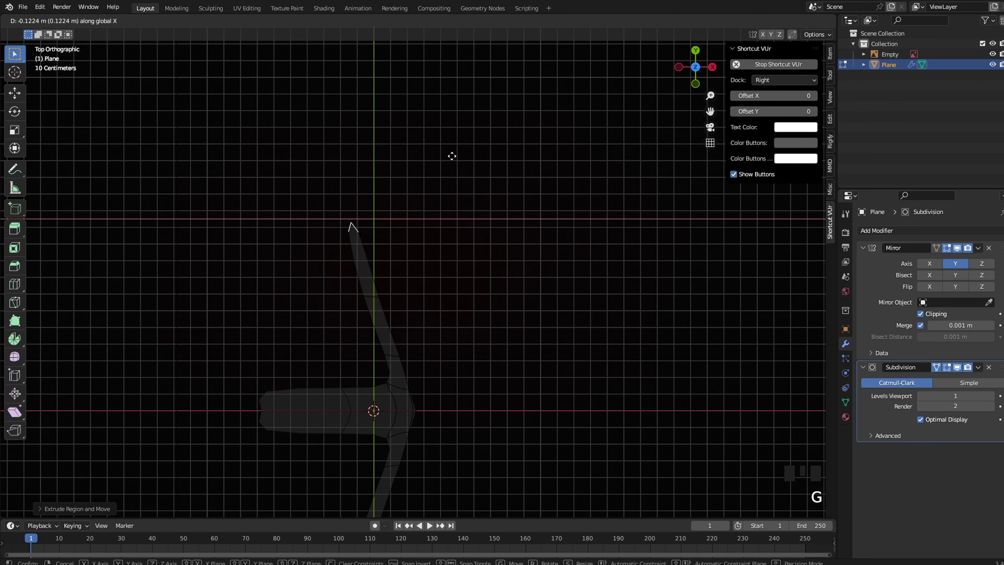
{"action": "left_click", "coordinate": [429, 163]}
Move the brow edge just inside the new outer edge along X to even out the curve seen from above
{"action": "left_click", "coordinate": [368, 296]}
{"action": "key", "text": "g"}
{"action": "key", "text": "x"}
{"action": "left_click", "coordinate": [374, 298]}
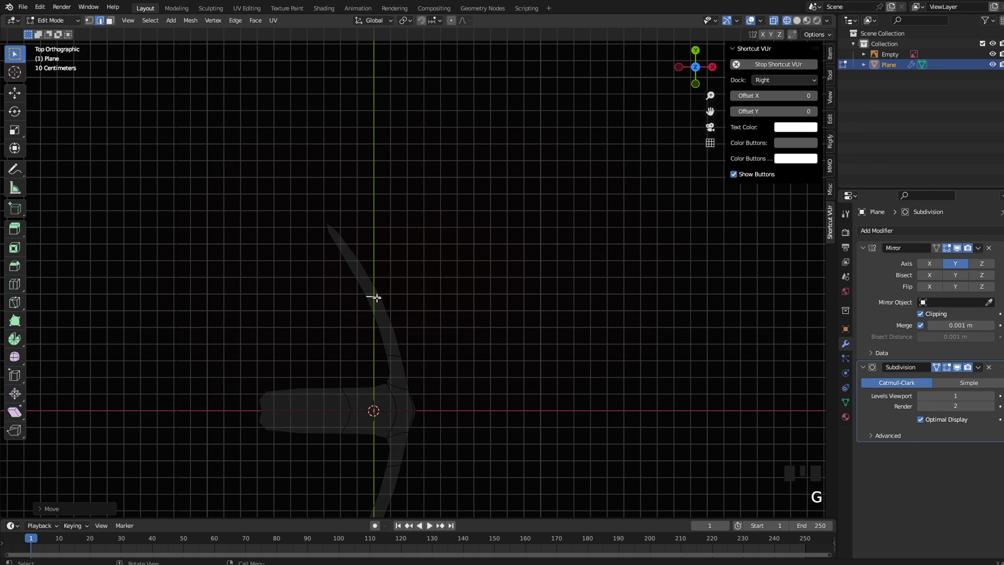
Add a vertical loop cut through the brow near the inner border of the dark red stripe
{"action": "key", "text": "grave"}
{"action": "left_click", "coordinate": [455, 289]}
{"action": "middle_click_drag", "start_coordinate": [448, 291], "coordinate": [457, 267], "text": "shift"}
{"action": "scroll", "coordinate": [437, 270], "scroll_direction": "up", "scroll_amount": 2}
{"action": "key", "text": "ctrl+r"}
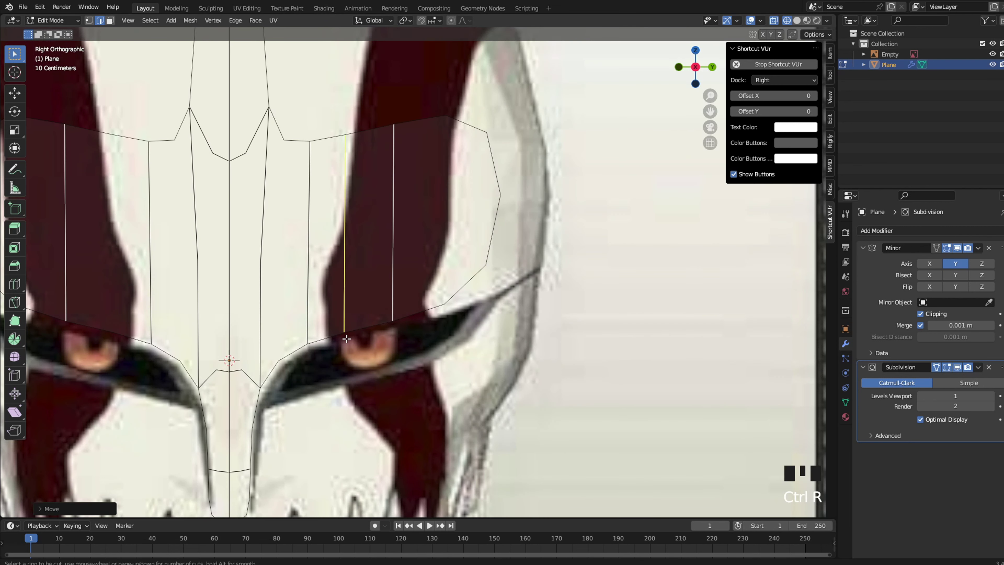
{"action": "left_click", "coordinate": [344, 343]}
{"action": "left_click", "coordinate": [330, 344]}
Slide the outer brow loop to the stripe's outer border and move the brow's outer edges outward to follow the eye line
{"action": "key", "text": "g"}
{"action": "key", "text": "g"}
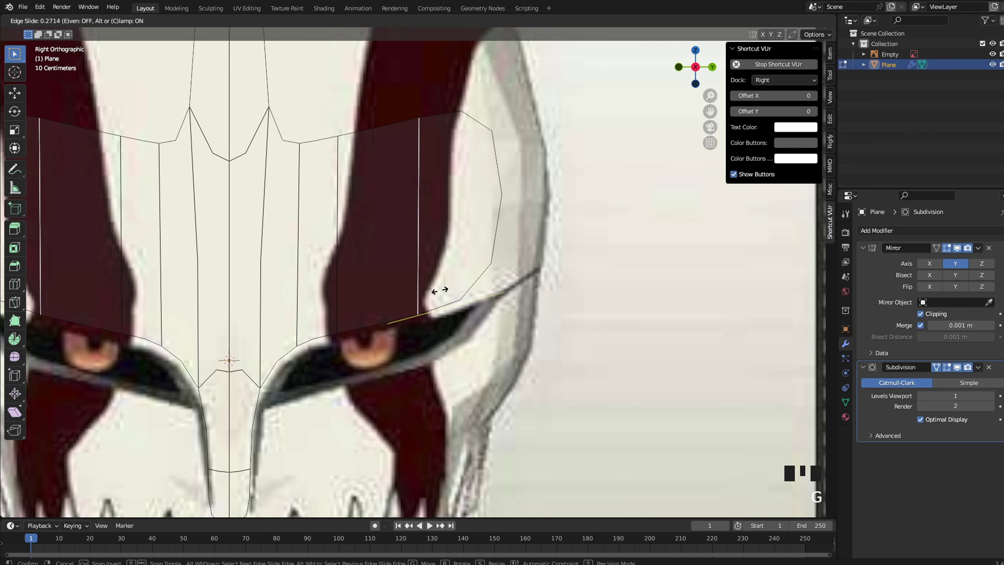
{"action": "left_click", "coordinate": [443, 292]}
{"action": "key", "text": "g"}
{"action": "left_click", "coordinate": [462, 297]}
{"action": "left_click", "coordinate": [487, 253]}
{"action": "key", "text": "g"}
{"action": "left_click", "coordinate": [498, 254]}
Show the mask in solid shading and slide the brow's inner vertical edge loop slightly outward from the nose bridge
{"action": "scroll", "coordinate": [498, 254], "scroll_direction": "down", "scroll_amount": 2}
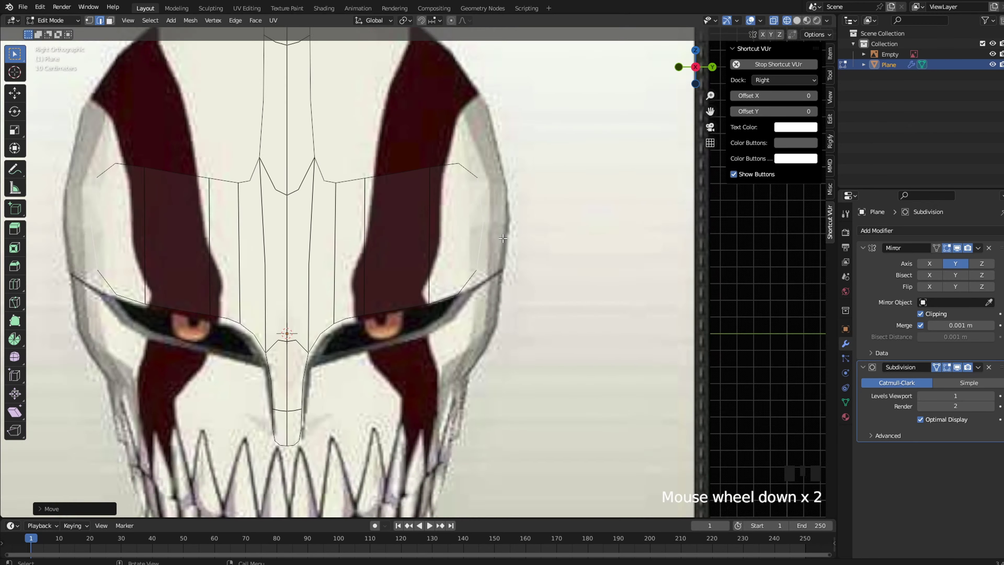
{"action": "key", "text": "Tab"}
{"action": "key", "text": "z"}
{"action": "scroll", "coordinate": [553, 252], "scroll_direction": "up", "scroll_amount": 2}
{"action": "scroll", "coordinate": [552, 253], "scroll_direction": "up", "scroll_amount": 2}
{"action": "key", "text": "Tab"}
{"action": "key", "text": "z"}
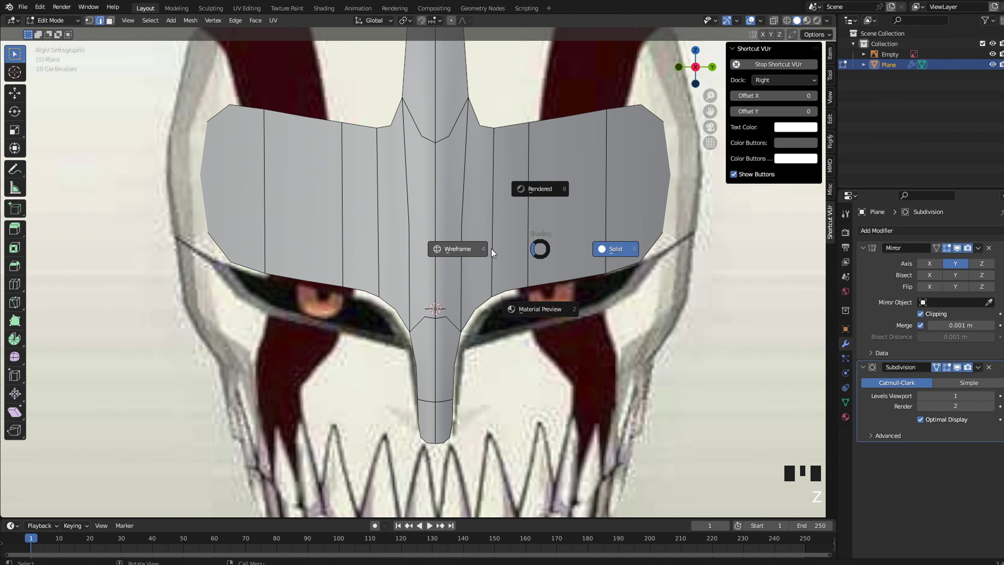
{"action": "scroll", "coordinate": [491, 251], "scroll_direction": "up", "scroll_amount": 2}
{"action": "key", "text": "z"}
{"action": "left_click", "coordinate": [522, 235]}
{"action": "key", "text": "g"}
{"action": "key", "text": "g"}
{"action": "left_click", "coordinate": [553, 231]}
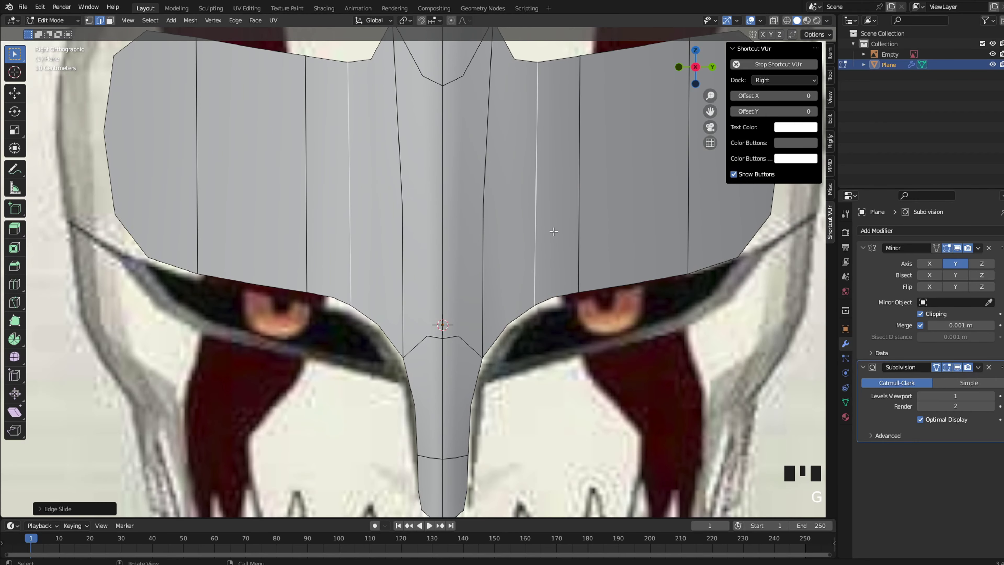
Move the edge loop running beside the nose bridge slightly forward along X in a perspective view
{"action": "scroll", "coordinate": [574, 231], "scroll_direction": "down", "scroll_amount": 3}
{"action": "key", "text": "Tab"}
{"action": "key", "text": "Tab"}
{"action": "middle_click_drag", "start_coordinate": [574, 230], "coordinate": [335, 312]}
{"action": "scroll", "coordinate": [415, 334], "scroll_direction": "up", "scroll_amount": 2}
{"action": "key", "text": "Tab"}
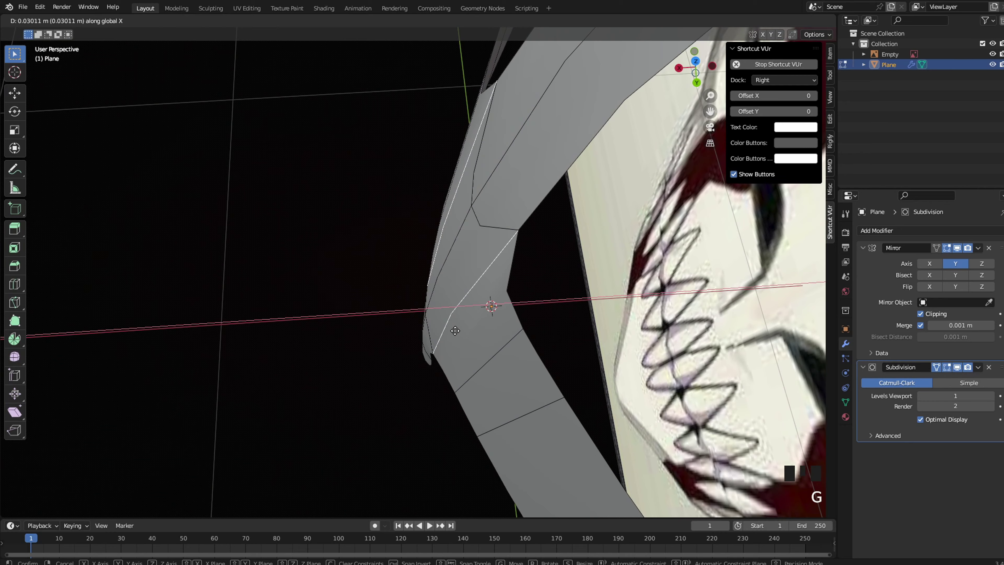
{"action": "mouse_move", "coordinate": [455, 329]}
{"action": "middle_mouse_down"}
{"action": "mouse_move", "coordinate": [445, 359]}
{"action": "mouse_move", "coordinate": [531, 330]}
{"action": "middle_mouse_up"}
Move the two lower brow vertices above the inner eye onto the eye socket outline in the wireframe right view
{"action": "key", "text": "grave"}
{"action": "key", "text": "Tab"}
{"action": "scroll", "coordinate": [617, 316], "scroll_direction": "down", "scroll_amount": 2}
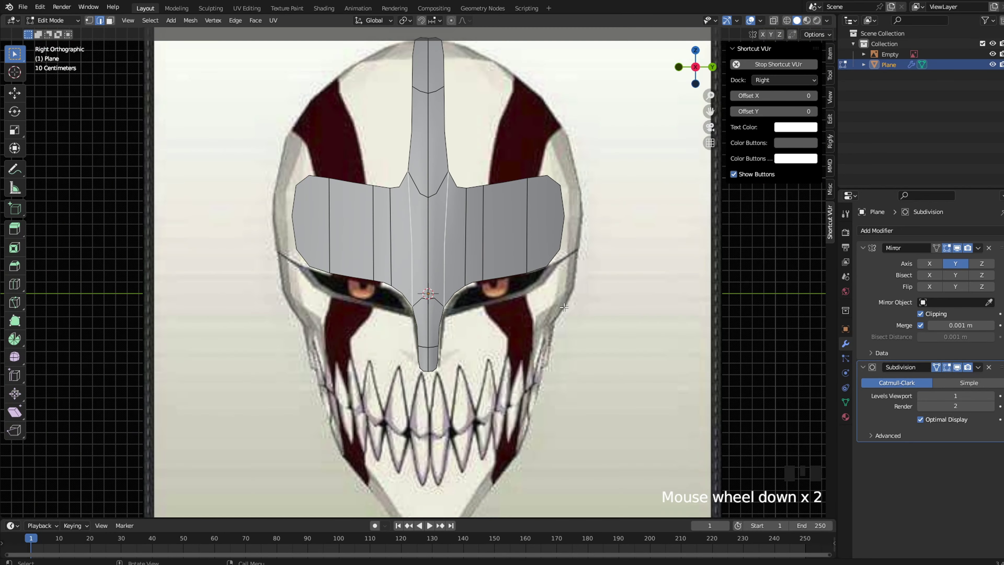
{"action": "scroll", "coordinate": [640, 294], "scroll_direction": "up", "scroll_amount": 3}
{"action": "middle_click_drag", "start_coordinate": [643, 291], "coordinate": [465, 327], "text": "shift"}
{"action": "key", "text": "z"}
{"action": "left_click", "coordinate": [413, 327]}
{"action": "left_click", "coordinate": [320, 342]}
{"action": "key", "text": "g"}
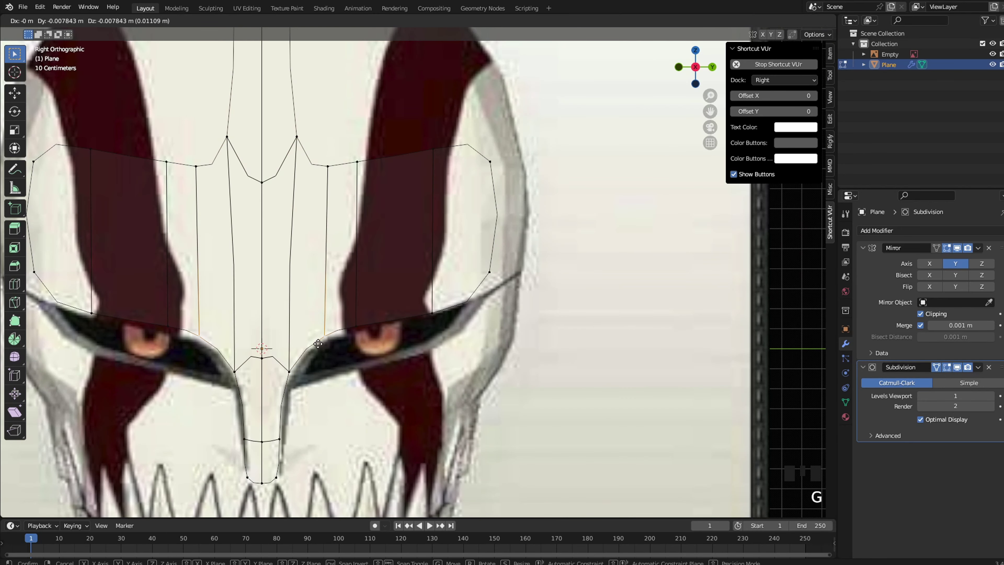
{"action": "left_click", "coordinate": [315, 350]}
{"action": "left_click", "coordinate": [361, 328]}
{"action": "key", "text": "g"}
{"action": "left_click", "coordinate": [362, 329]}
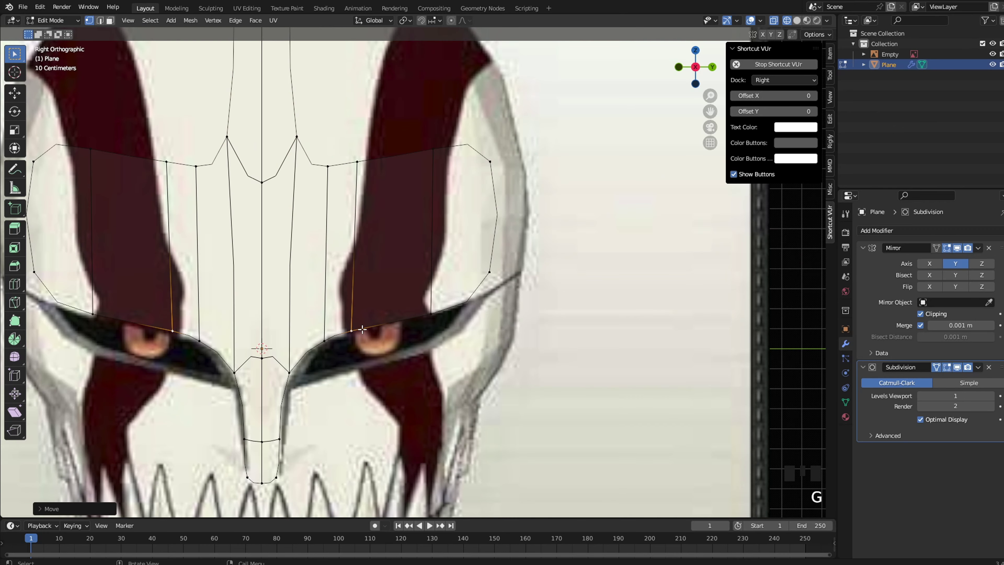
Extrude the brow's outermost edge loop outward to the skull outline and push it back along X in the top view
{"action": "left_click", "coordinate": [501, 225], "text": "alt"}
{"action": "key", "text": "e"}
{"action": "left_click", "coordinate": [523, 221]}
{"action": "key", "text": "grave"}
{"action": "left_click", "coordinate": [532, 198]}
{"action": "key", "text": "z"}
{"action": "left_click", "coordinate": [572, 174]}
{"action": "key", "text": "g"}
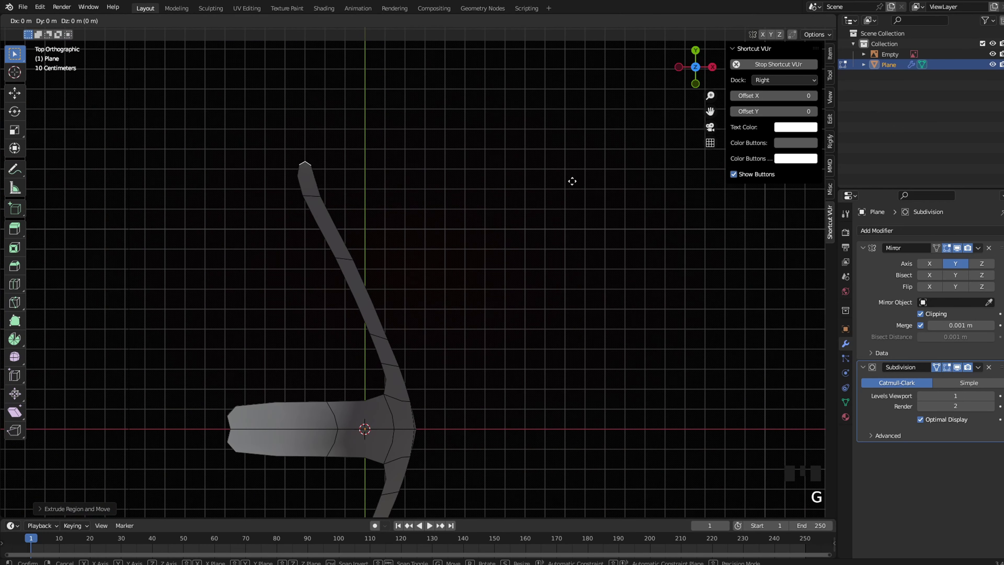
{"action": "key", "text": "x"}
{"action": "left_click", "coordinate": [488, 187]}
Extrude the upper crown strip's side edge outward and down along the skull outline in the wireframe right view
{"action": "scroll", "coordinate": [486, 197], "scroll_direction": "down", "scroll_amount": 4}
{"action": "middle_click_drag", "start_coordinate": [460, 253], "coordinate": [435, 209]}
{"action": "key", "text": "Tab"}
{"action": "middle_click_drag", "start_coordinate": [435, 210], "coordinate": [329, 142]}
{"action": "key", "text": "Tab"}
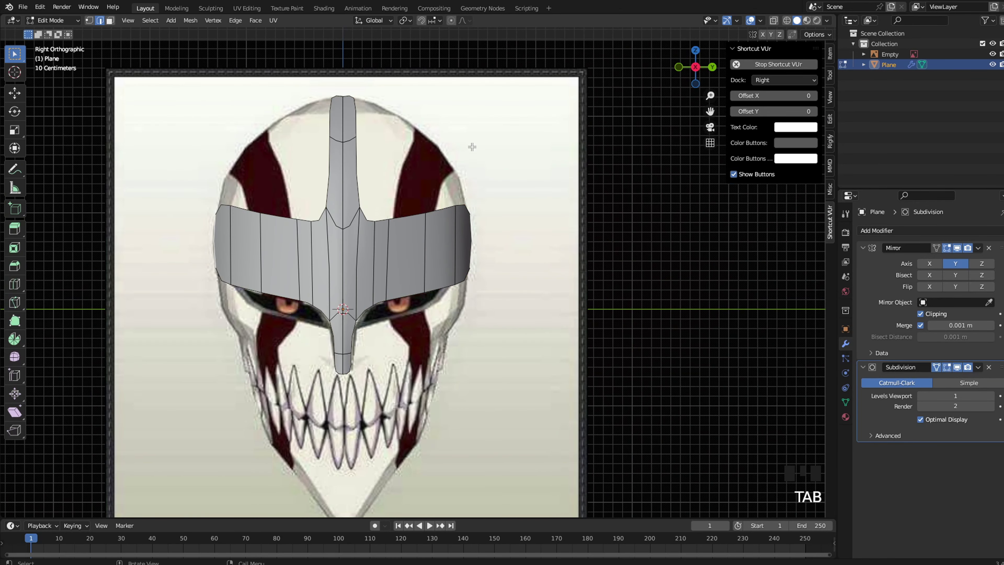
{"action": "middle_click_drag", "start_coordinate": [401, 158], "coordinate": [426, 227], "text": "shift"}
{"action": "scroll", "coordinate": [426, 227], "scroll_direction": "up", "scroll_amount": 3}
{"action": "key", "text": "z"}
{"action": "left_click", "coordinate": [352, 230]}
{"action": "left_click", "coordinate": [355, 122]}
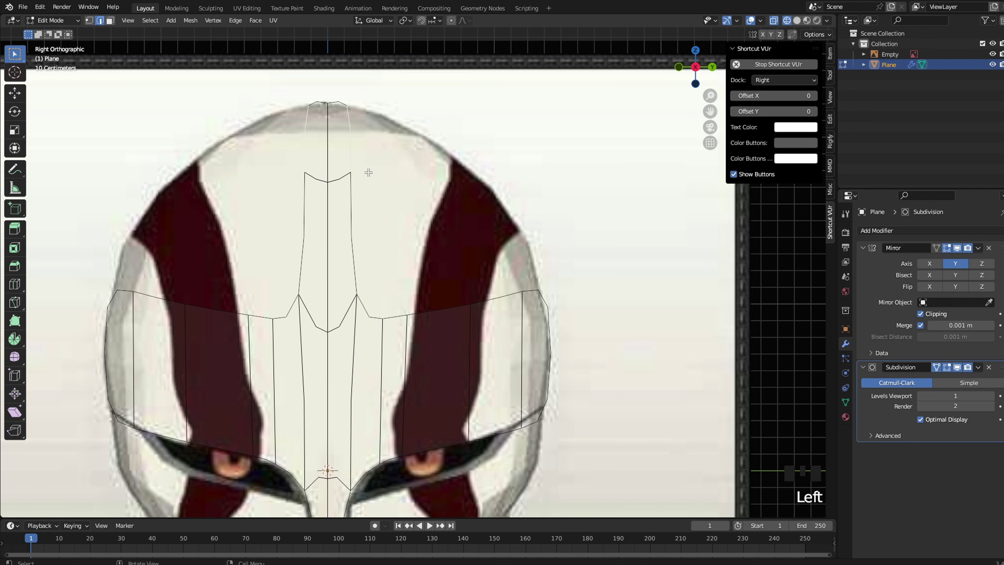
{"action": "key", "text": "e"}
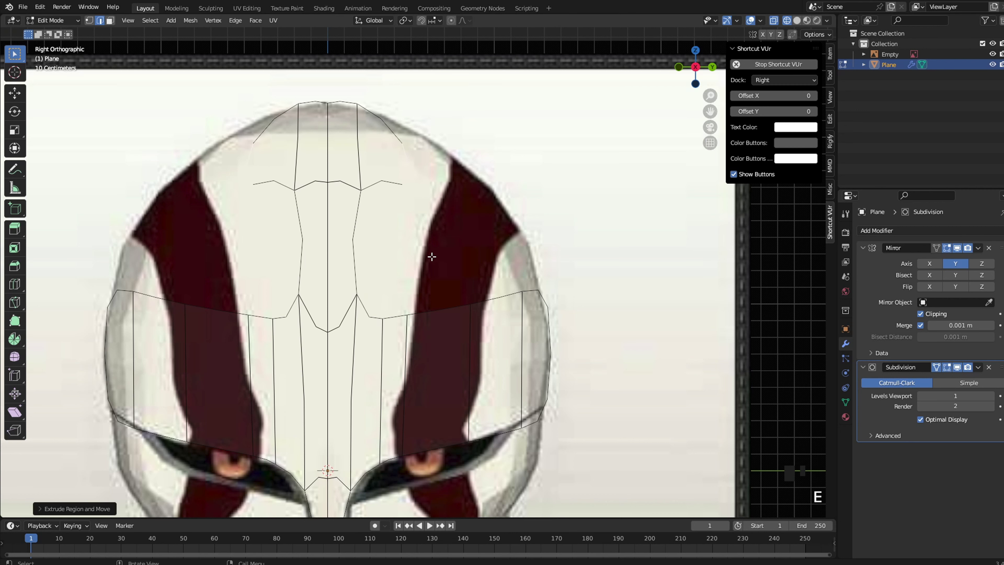
Fill the gap between the widened crown and the brow, and slide the brow's upper vertex to the dark red stripe
{"action": "left_click", "coordinate": [357, 294]}
{"action": "key", "text": "f"}
{"action": "scroll", "coordinate": [410, 298], "scroll_direction": "up", "scroll_amount": 2}
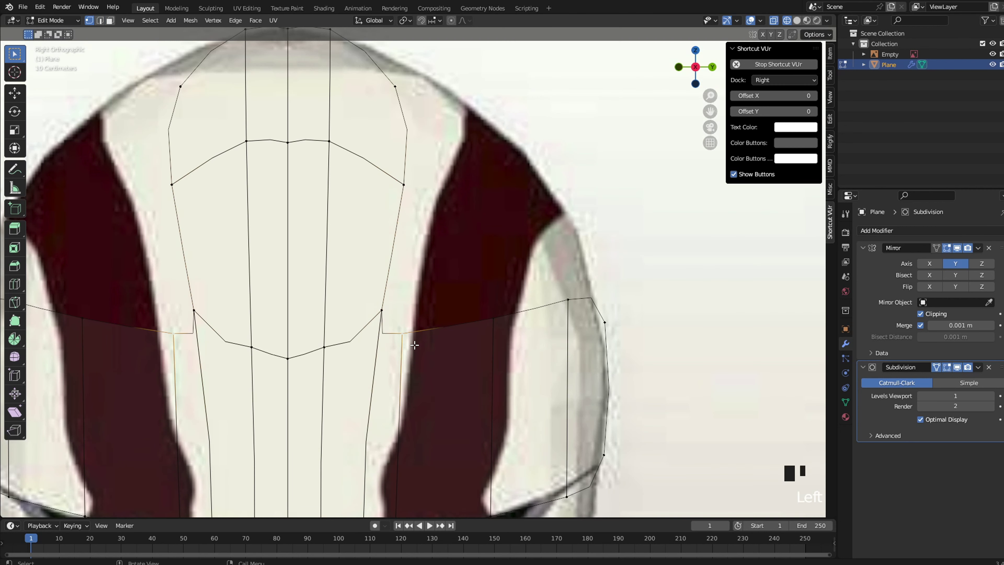
{"action": "key", "text": "g"}
{"action": "key", "text": "g"}
{"action": "left_click", "coordinate": [430, 331]}
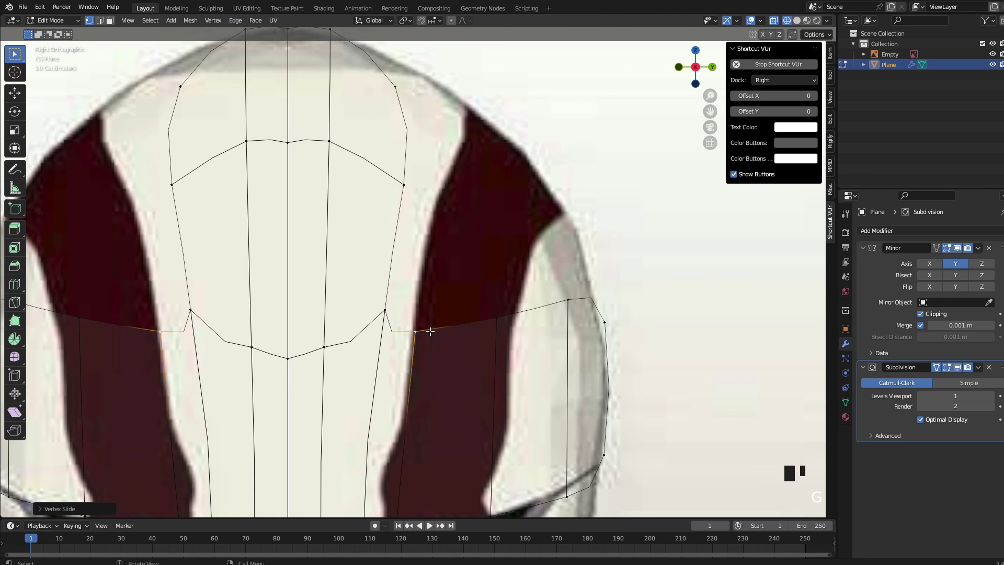
Move the crown's outer side vertices and the vertex beside its top centre to match the skull outline
{"action": "left_click", "coordinate": [405, 90], "text": "shift"}
{"action": "key", "text": "g"}
{"action": "left_click", "coordinate": [395, 68]}
{"action": "middle_click_drag", "start_coordinate": [314, 42], "coordinate": [378, 165], "text": "shift"}
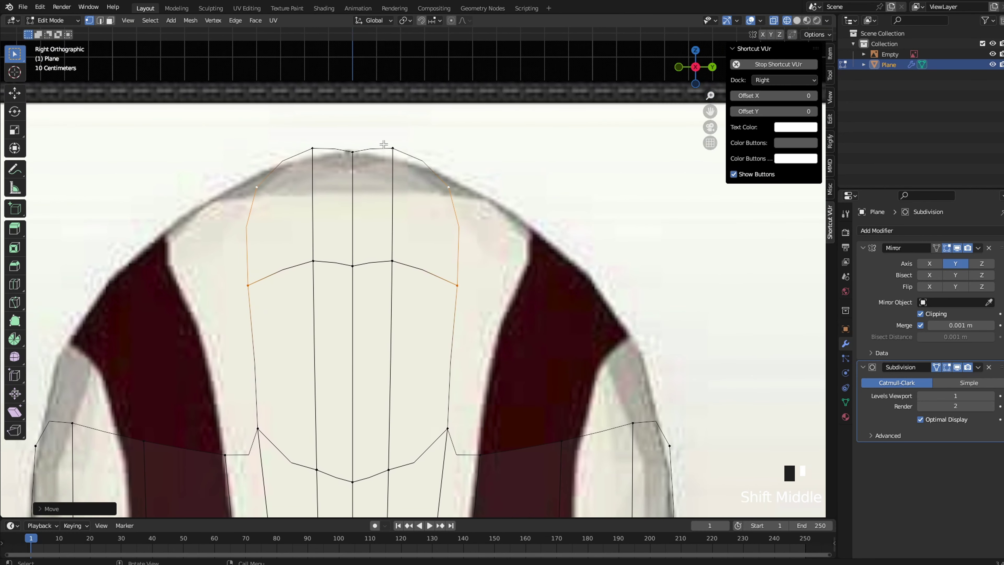
{"action": "left_click", "coordinate": [386, 145]}
{"action": "key", "text": "g"}
{"action": "left_click", "coordinate": [389, 164]}
Slide the inner vertex of the crown's middle row outward along its edge to space the columns evenly
{"action": "left_click", "coordinate": [401, 273]}
{"action": "key", "text": "g"}
{"action": "key", "text": "g"}
{"action": "left_click", "coordinate": [432, 283]}
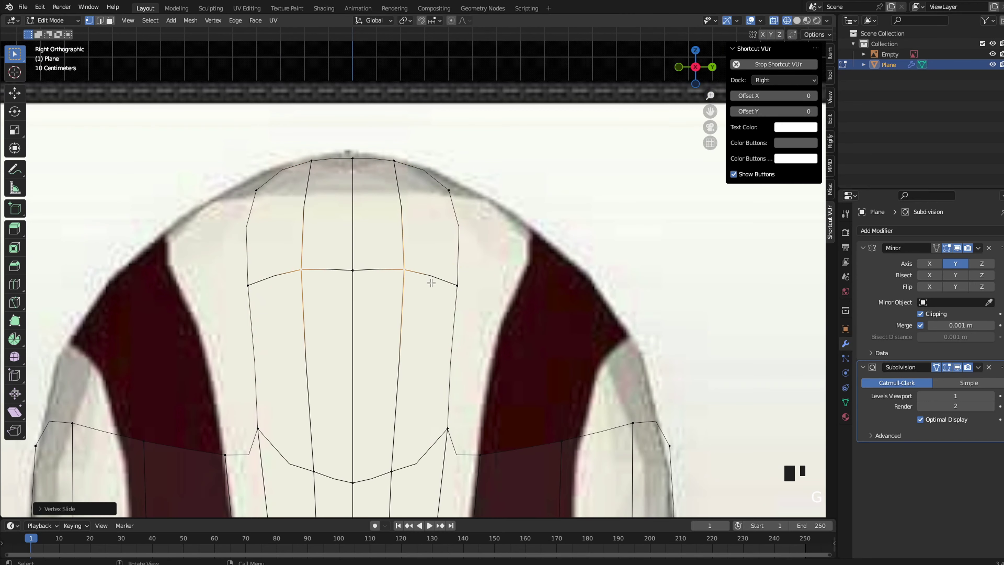
Extrude and fill the crown outward to the dark red stripe, and move its lower outer vertex onto the stripe's inner border
{"action": "scroll", "coordinate": [431, 283], "scroll_direction": "down", "scroll_amount": 3}
{"action": "key", "text": "Tab"}
{"action": "key", "text": "Tab"}
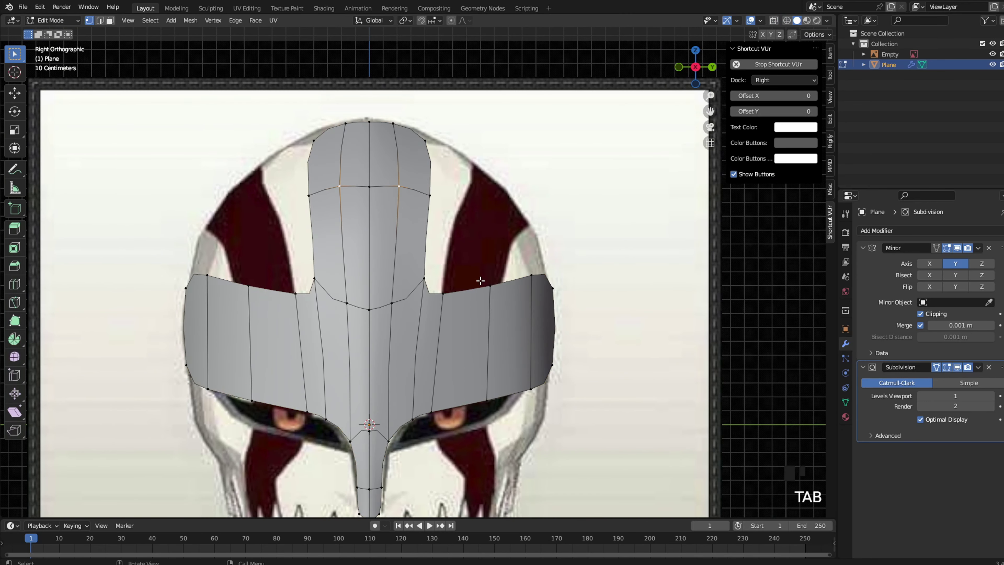
{"action": "scroll", "coordinate": [481, 280], "scroll_direction": "up", "scroll_amount": 1}
{"action": "key", "text": "z"}
{"action": "key", "text": "e"}
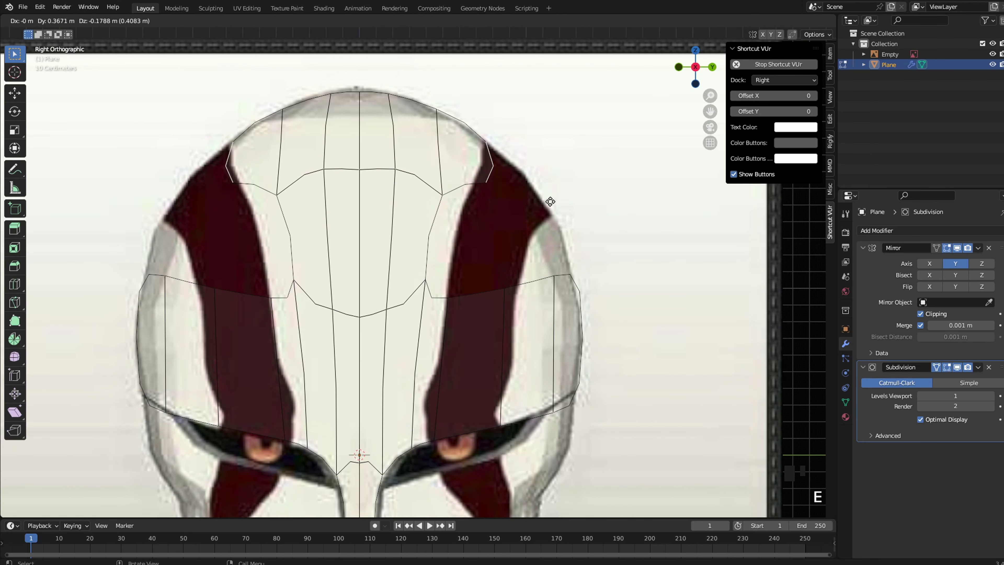
{"action": "key", "text": "f"}
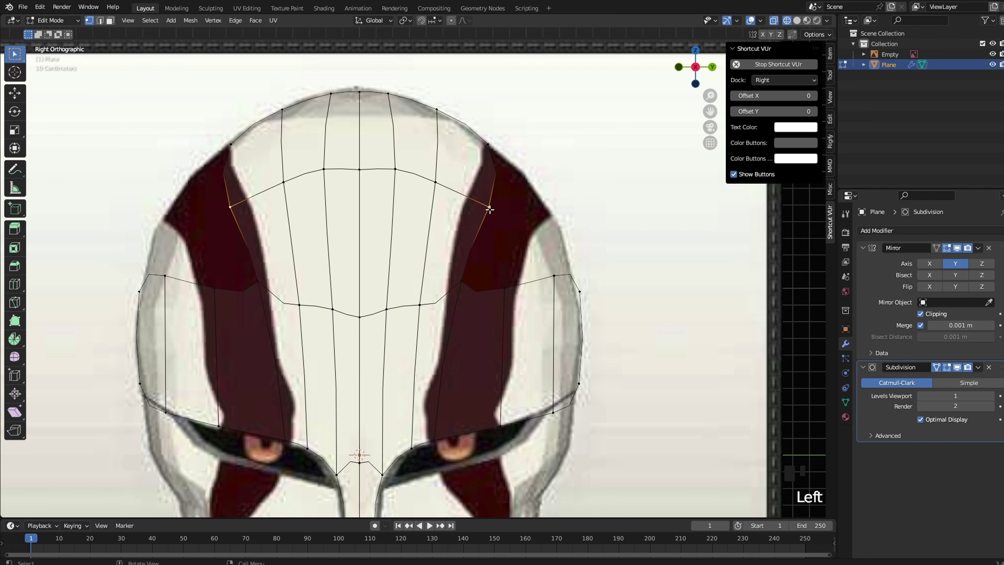
{"action": "key", "text": "g"}
{"action": "left_click", "coordinate": [456, 201]}
Extrude the crown's outer edge across the dark red stripe and fill the gap between it and the brow
{"action": "middle_click_drag", "start_coordinate": [456, 201], "coordinate": [372, 205], "text": "shift"}
{"action": "key", "text": "2"}
{"action": "left_click", "coordinate": [448, 285]}
{"action": "scroll", "coordinate": [506, 282], "scroll_direction": "up", "scroll_amount": 1}
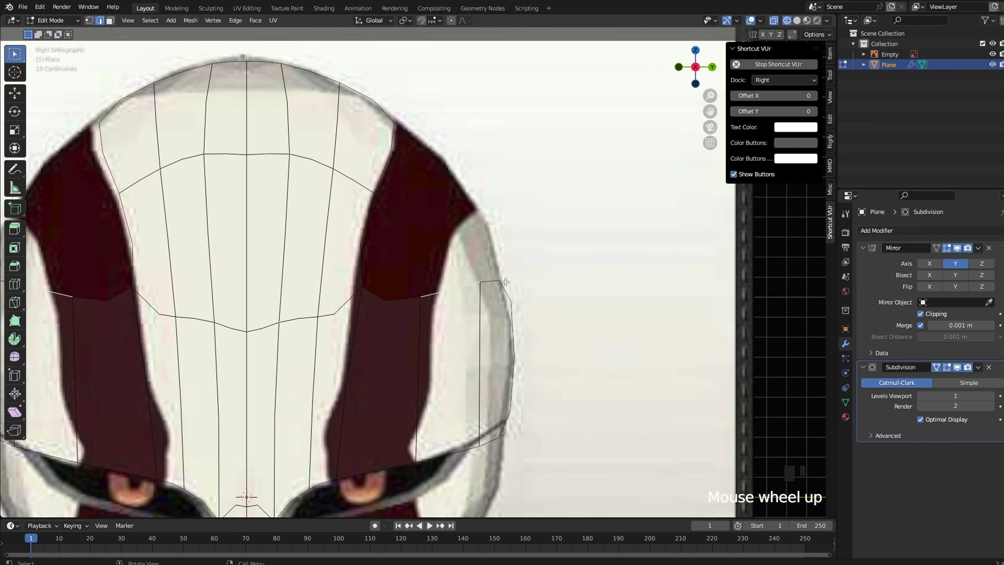
{"action": "scroll", "coordinate": [505, 281], "scroll_direction": "up", "scroll_amount": 2}
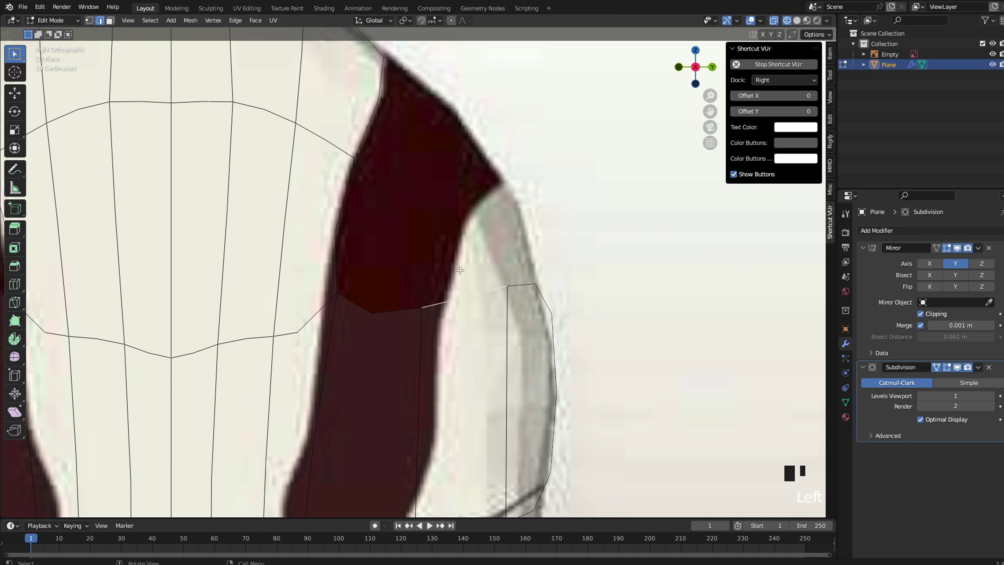
{"action": "key", "text": "e"}
{"action": "left_click", "coordinate": [532, 223]}
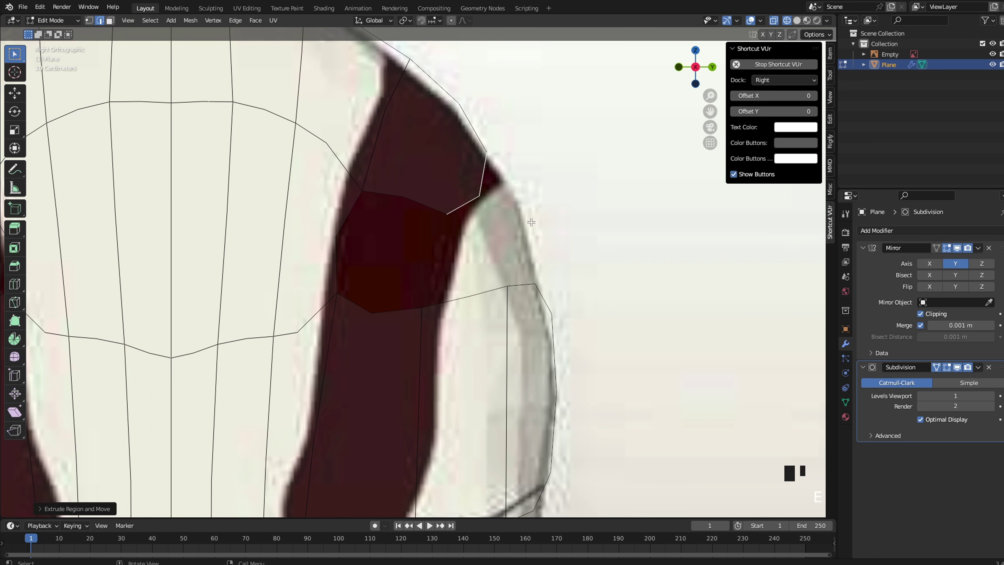
{"action": "left_click", "coordinate": [341, 224]}
{"action": "key", "text": "f"}
Move the new section's outer vertices to match the stripe's outer border and the skull outline
{"action": "key", "text": "1"}
{"action": "key", "text": "g"}
{"action": "left_click", "coordinate": [450, 283]}
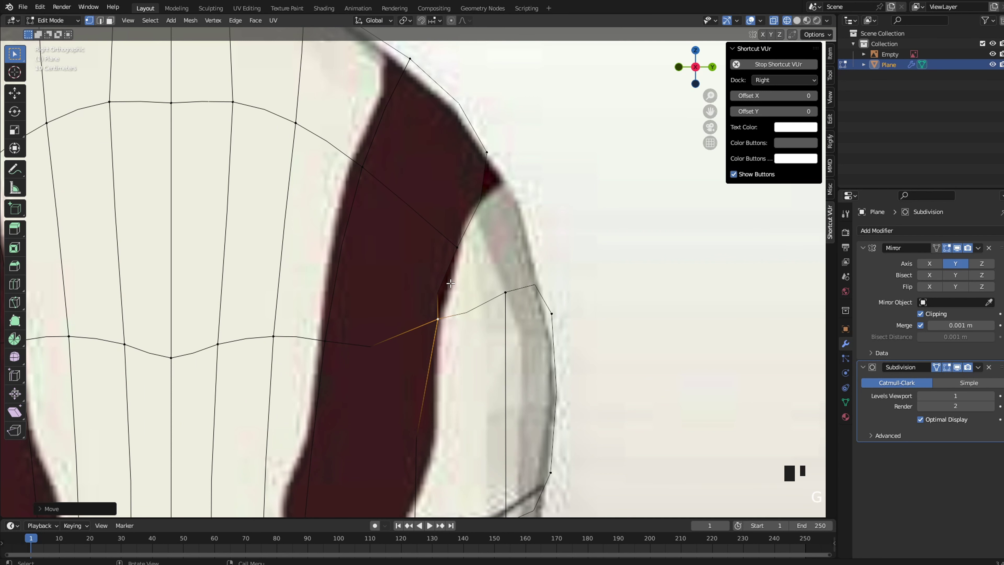
{"action": "left_click", "coordinate": [494, 162]}
{"action": "key", "text": "g"}
{"action": "key", "text": "g"}
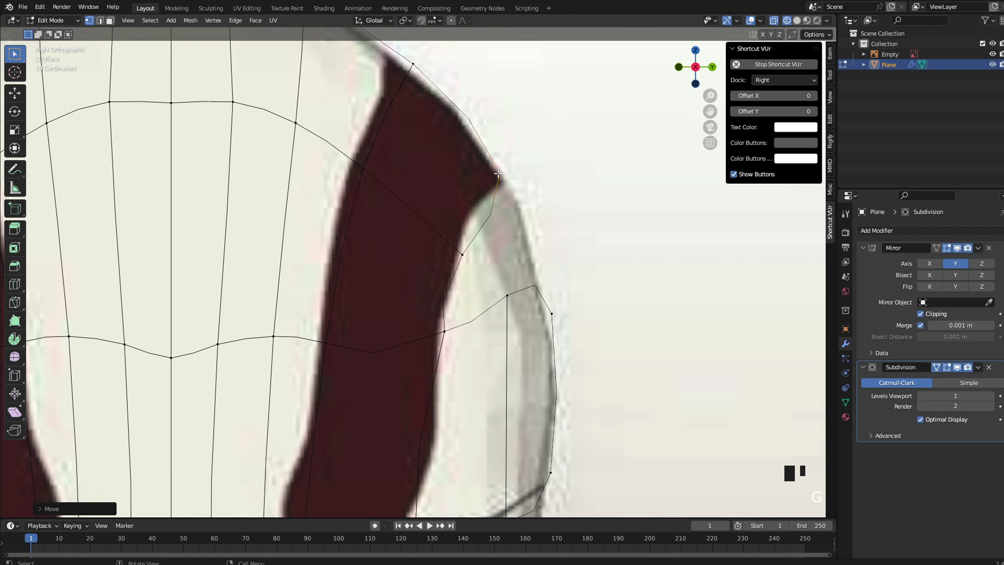
Extend the mesh over the temple, rotating its outer edge to meet the brow's upper corner
{"action": "left_click", "coordinate": [518, 236]}
{"action": "key", "text": "r"}
{"action": "left_click", "coordinate": [447, 273]}
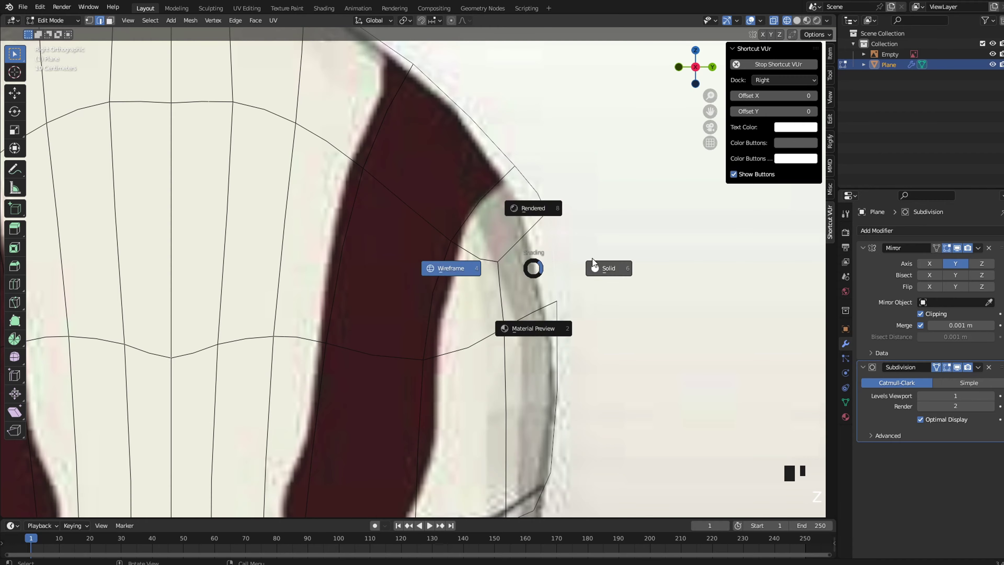
Check the temple in solid shading and reposition its outer vertices on the skull outline
{"action": "left_click", "coordinate": [593, 263]}
{"action": "scroll", "coordinate": [487, 220], "scroll_direction": "down", "scroll_amount": 5}
{"action": "scroll", "coordinate": [473, 231], "scroll_direction": "up", "scroll_amount": 5}
{"action": "key", "text": "1"}
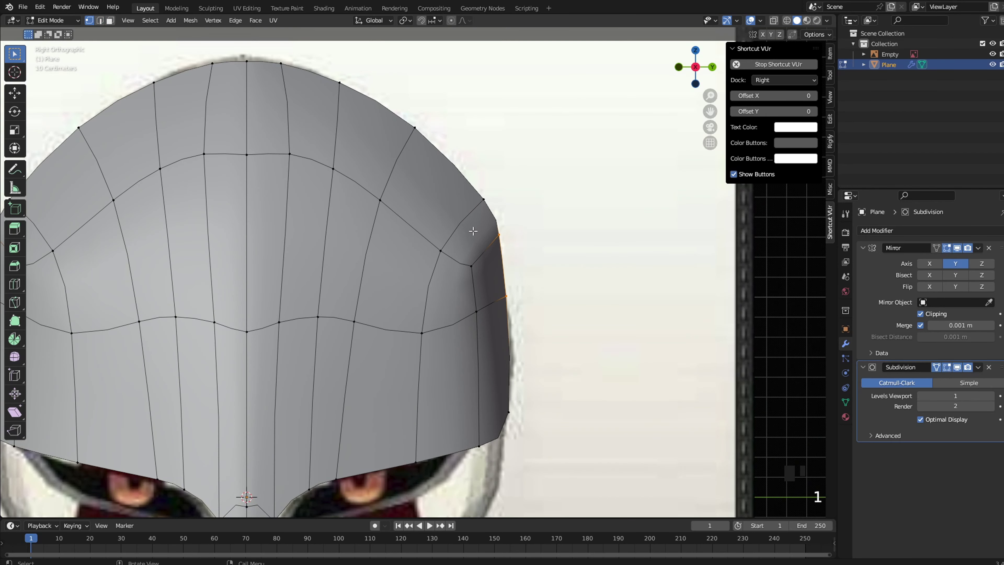
{"action": "key", "text": "g"}
{"action": "key", "text": "g"}
{"action": "left_click", "coordinate": [497, 229]}
Move the temple's inner vertex along X in a perspective view to smooth the side of the skull
{"action": "left_click", "coordinate": [468, 264]}
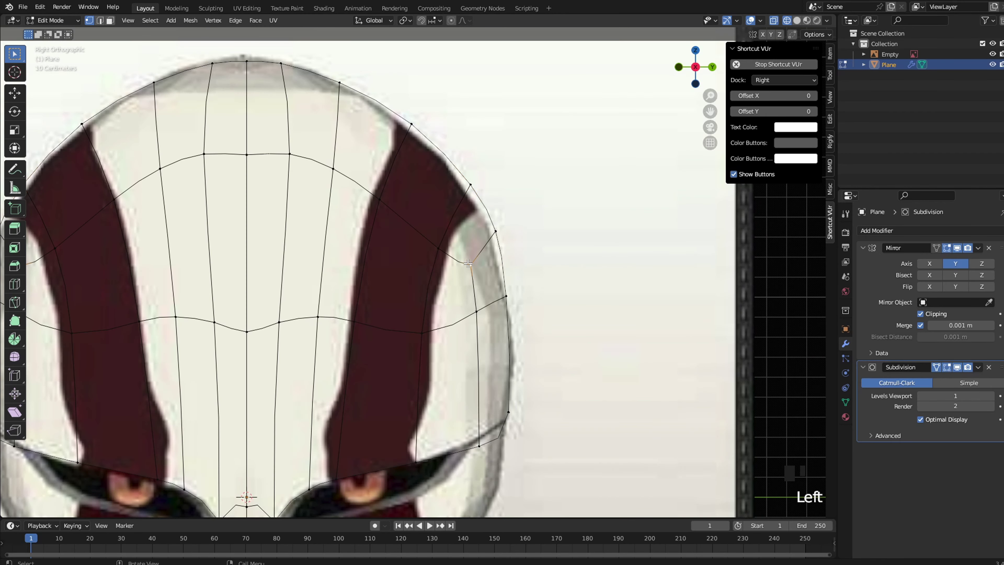
{"action": "key", "text": "z"}
{"action": "middle_click_drag", "start_coordinate": [486, 264], "coordinate": [343, 278]}
{"action": "key", "text": "g"}
{"action": "key", "text": "x"}
{"action": "left_click", "coordinate": [431, 309]}
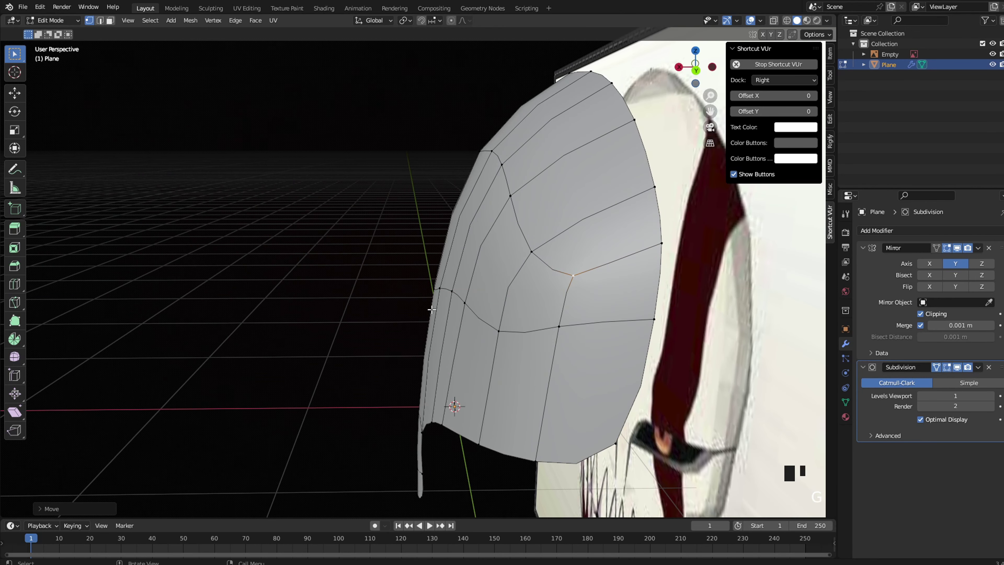
Reposition the mid-forehead vertex in the perspective view and check how the smoothed side surface flows
{"action": "key", "text": "g"}
{"action": "left_click", "coordinate": [494, 325]}
{"action": "key", "text": "Tab"}
{"action": "scroll", "coordinate": [472, 309], "scroll_direction": "down", "scroll_amount": 5}
{"action": "scroll", "coordinate": [473, 310], "scroll_direction": "up", "scroll_amount": 4}
{"action": "middle_click_drag", "start_coordinate": [436, 326], "coordinate": [449, 307]}
{"action": "key", "text": "Tab"}
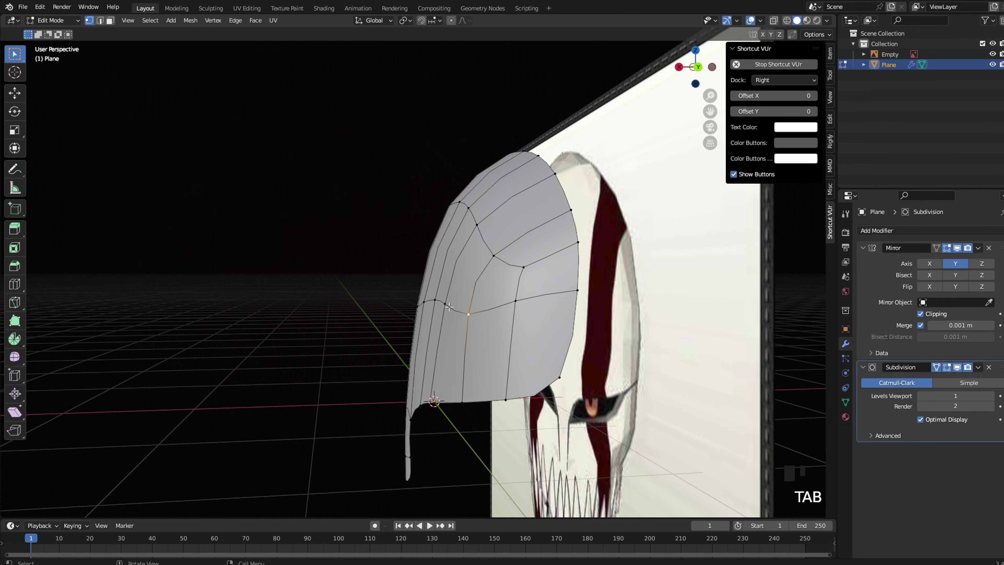
Move the mid-forehead vertices between the midline and the stripe along X to even out the forehead's curve
{"action": "left_click_drag", "start_coordinate": [424, 319], "coordinate": [425, 318]}
{"action": "key", "text": "g"}
{"action": "left_click", "coordinate": [455, 303]}
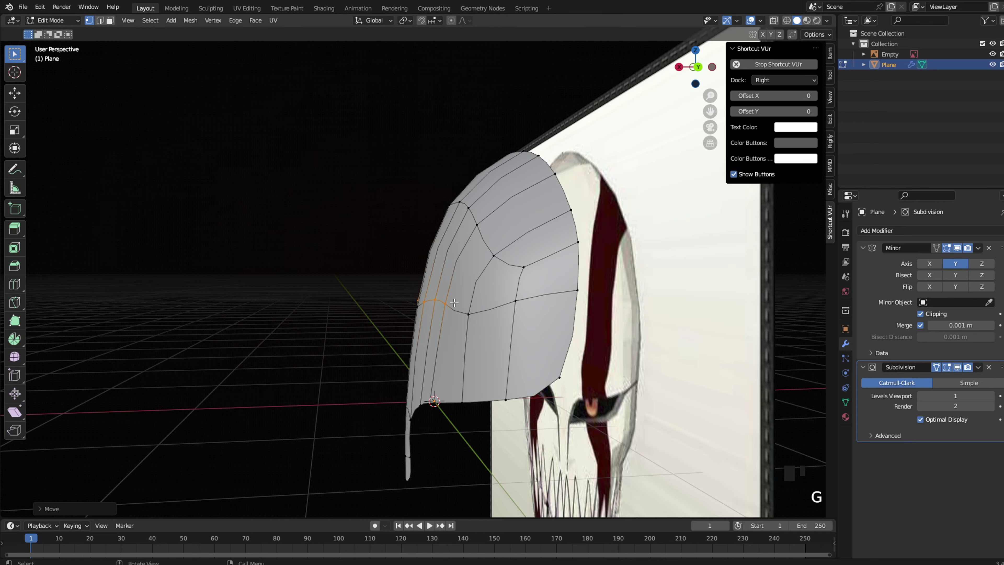
{"action": "key", "text": "g"}
{"action": "key", "text": "x"}
{"action": "left_click", "coordinate": [440, 303]}
{"action": "key", "text": "Tab"}
Add a horizontal loop cut across the lower forehead just above the brow, working from the reference-facing view
{"action": "mouse_move", "coordinate": [440, 303]}
{"action": "middle_mouse_down"}
{"action": "mouse_move", "coordinate": [488, 319]}
{"action": "mouse_move", "coordinate": [565, 304]}
{"action": "mouse_move", "coordinate": [626, 266]}
{"action": "middle_mouse_up"}
{"action": "key", "text": "grave"}
{"action": "left_click", "coordinate": [557, 312]}
{"action": "scroll", "coordinate": [557, 312], "scroll_direction": "down", "scroll_amount": 3}
{"action": "key", "text": "Tab"}
{"action": "scroll", "coordinate": [625, 266], "scroll_direction": "up", "scroll_amount": 4}
{"action": "key", "text": "z"}
{"action": "left_click", "coordinate": [391, 278]}
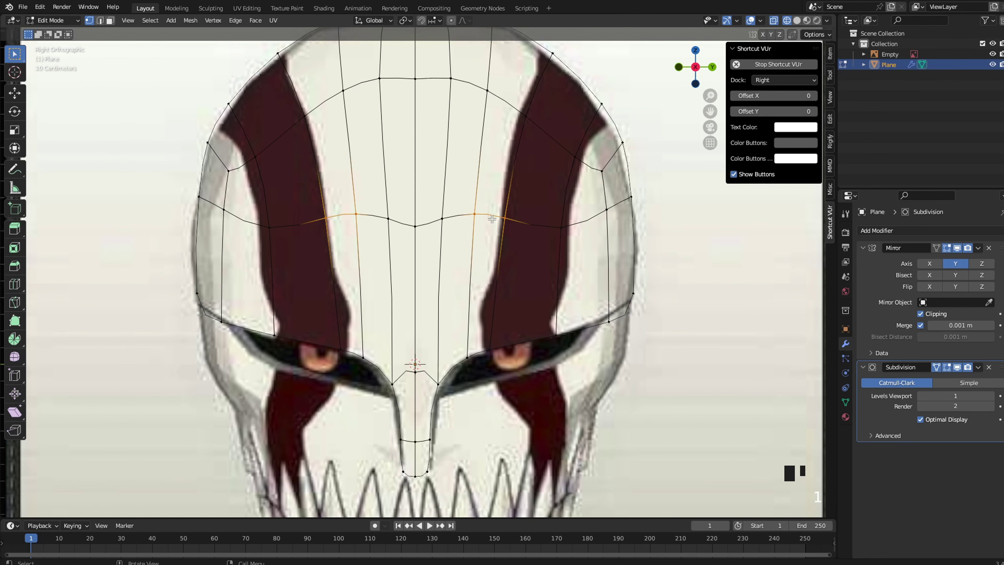
{"action": "key", "text": "shift+z"}
{"action": "key", "text": "ctrl+r"}
{"action": "left_click", "coordinate": [482, 310]}
{"action": "left_click", "coordinate": [482, 318]}
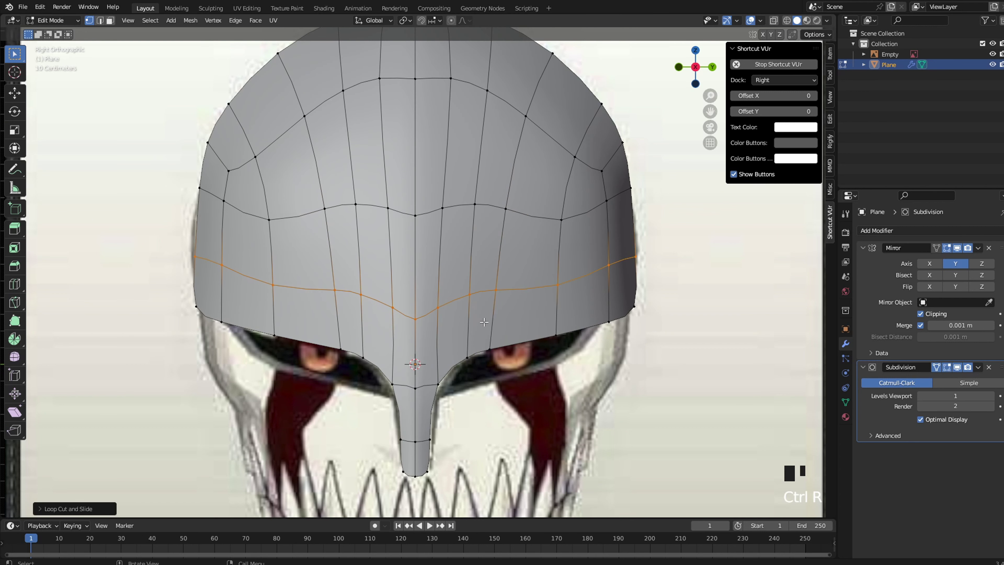
Move the new loop's vertices onto the inner and outer borders of the dark stripe in wireframe shading
{"action": "key", "text": "z"}
{"action": "left_click", "coordinate": [443, 321]}
{"action": "left_click", "coordinate": [498, 295]}
{"action": "key", "text": "g"}
{"action": "left_click", "coordinate": [488, 307]}
{"action": "left_click", "coordinate": [559, 288]}
{"action": "key", "text": "g"}
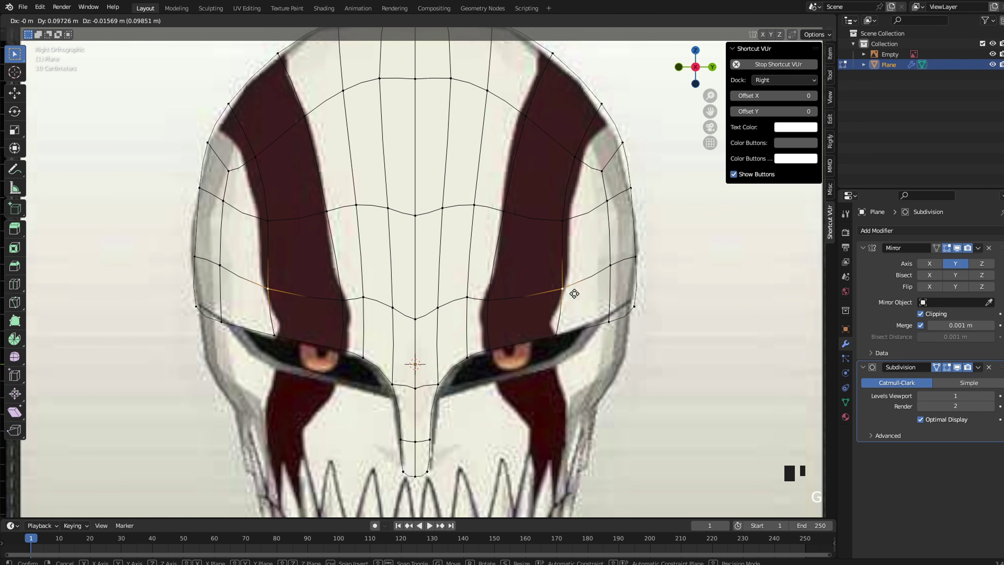
{"action": "left_click", "coordinate": [573, 294]}
{"action": "left_click", "coordinate": [486, 299]}
{"action": "key", "text": "g"}
{"action": "left_click", "coordinate": [482, 303]}
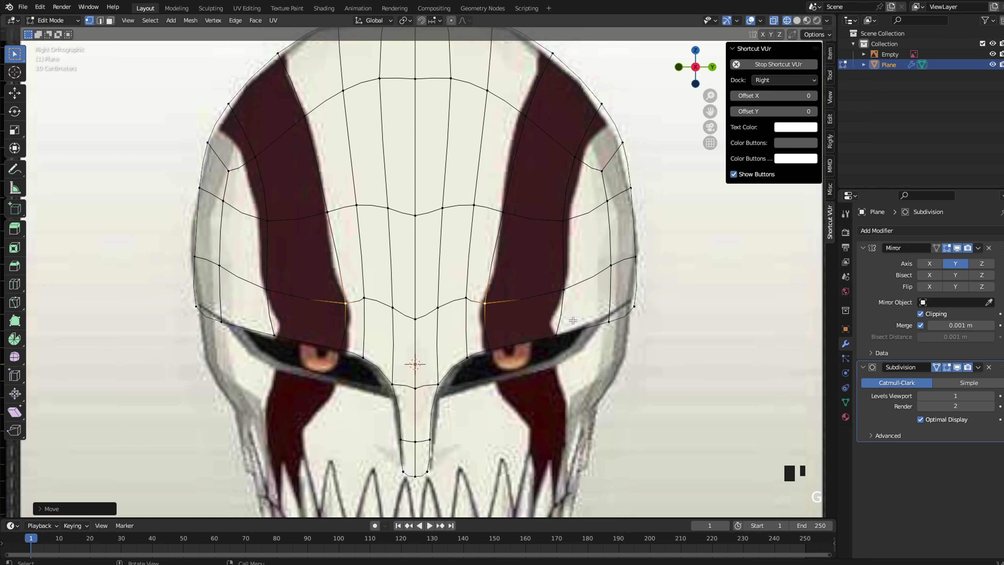
Align the mid-forehead and upper vertices with the dark stripe's outer border
{"action": "key", "text": "alt+z"}
{"action": "scroll", "coordinate": [471, 240], "scroll_direction": "up", "scroll_amount": 4}
{"action": "key", "text": "alt+z"}
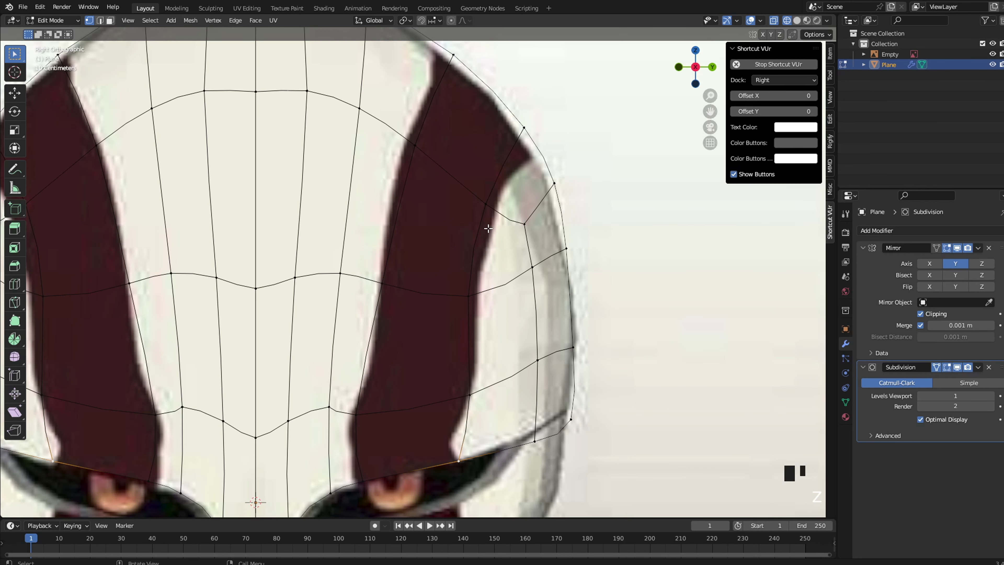
{"action": "left_click", "coordinate": [471, 291]}
{"action": "key", "text": "g"}
{"action": "left_click", "coordinate": [489, 282]}
{"action": "left_click", "coordinate": [487, 205]}
{"action": "key", "text": "g"}
{"action": "left_click", "coordinate": [496, 209]}
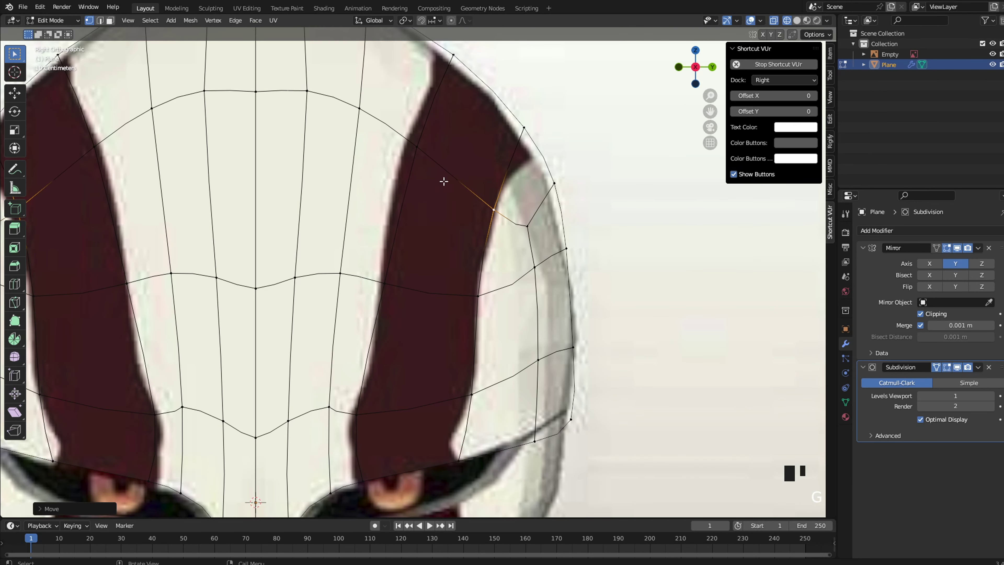
Move the upper stripe vertices onto the stripe's inner border and its end corners on the skull outline
{"action": "left_click", "coordinate": [414, 147]}
{"action": "key", "text": "g"}
{"action": "left_click", "coordinate": [394, 146]}
{"action": "middle_click_drag", "start_coordinate": [475, 96], "coordinate": [447, 181], "text": "shift"}
{"action": "left_click", "coordinate": [501, 214]}
{"action": "key", "text": "g"}
{"action": "left_click", "coordinate": [515, 243]}
{"action": "left_click", "coordinate": [428, 145]}
{"action": "key", "text": "g"}
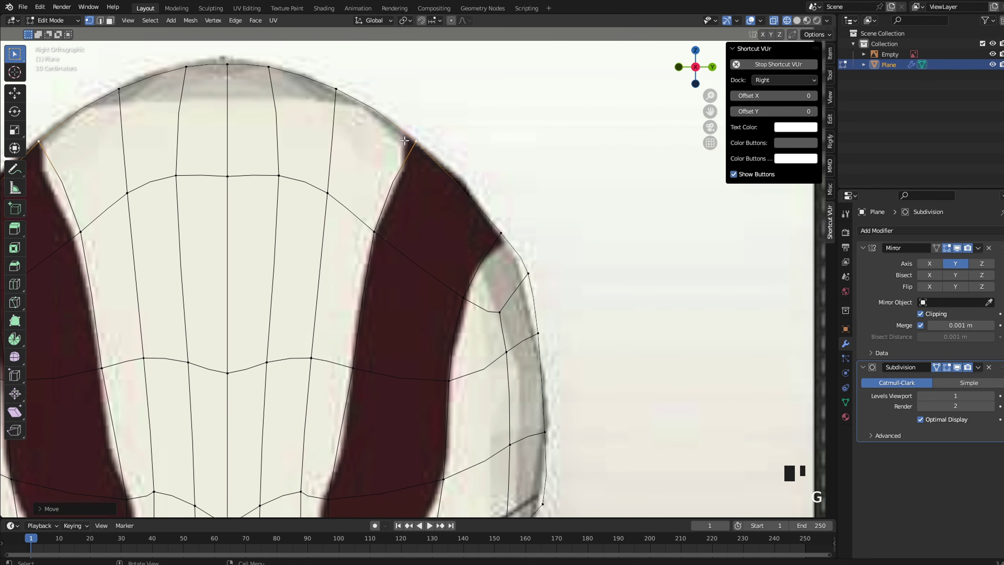
Check the crown outline in solid shading and select the outer edge at the end of the stripe
{"action": "key", "text": "alt+z"}
{"action": "scroll", "coordinate": [494, 191], "scroll_direction": "down", "scroll_amount": 4}
{"action": "scroll", "coordinate": [494, 191], "scroll_direction": "up", "scroll_amount": 4}
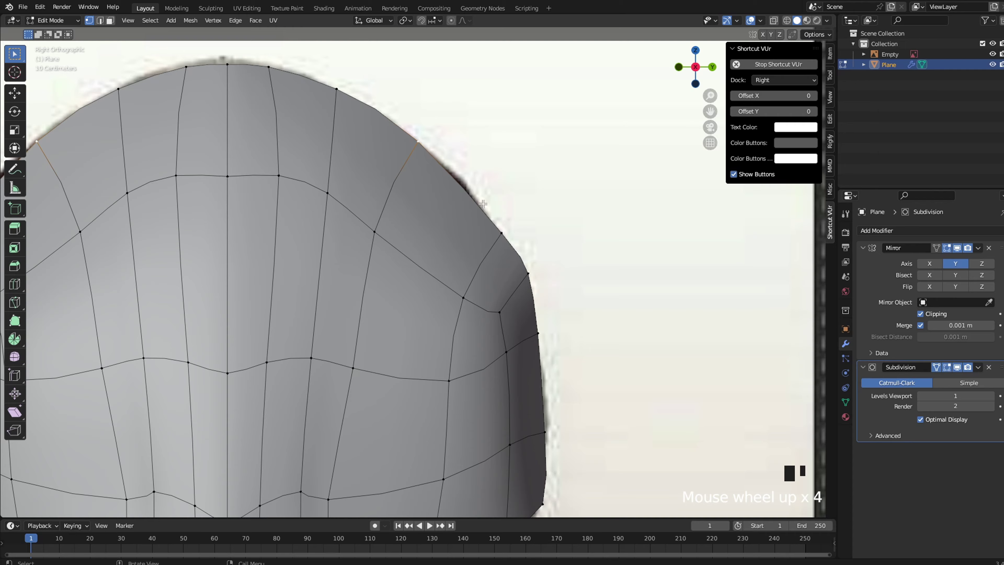
{"action": "left_click", "coordinate": [480, 199]}
{"action": "key", "text": "Tab"}
{"action": "scroll", "coordinate": [481, 198], "scroll_direction": "down", "scroll_amount": 4}
{"action": "key", "text": "Tab"}
{"action": "scroll", "coordinate": [506, 269], "scroll_direction": "up", "scroll_amount": 3}
{"action": "key", "text": "1"}
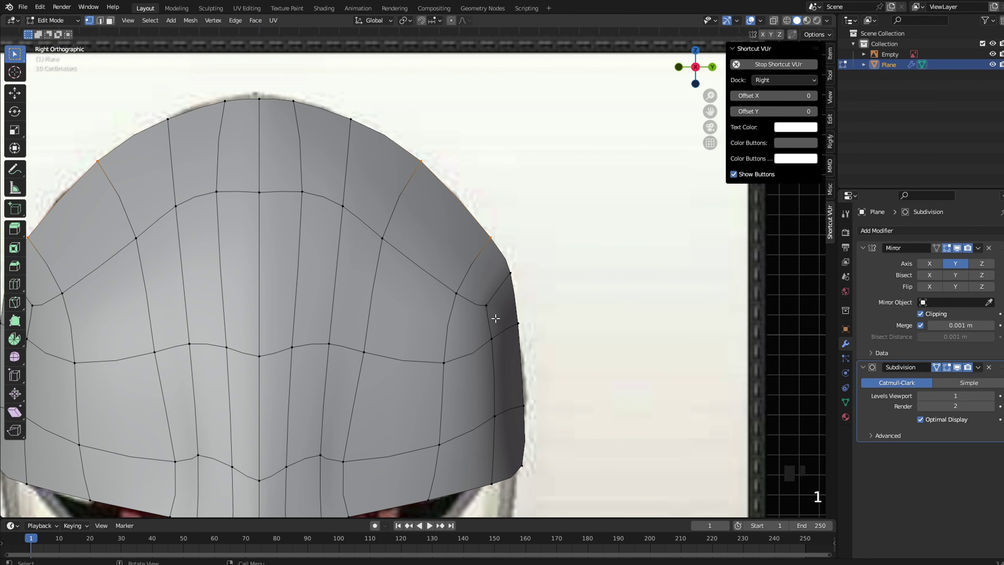
Slide the temple's inner vertex along its edge in a perspective view and inspect the smoothed side
{"action": "left_click", "coordinate": [495, 317]}
{"action": "middle_click_drag", "start_coordinate": [495, 317], "coordinate": [411, 323]}
{"action": "key", "text": "g"}
{"action": "key", "text": "g"}
{"action": "left_click", "coordinate": [439, 317]}
{"action": "key", "text": "Tab"}
{"action": "middle_click_drag", "start_coordinate": [504, 318], "coordinate": [468, 319]}
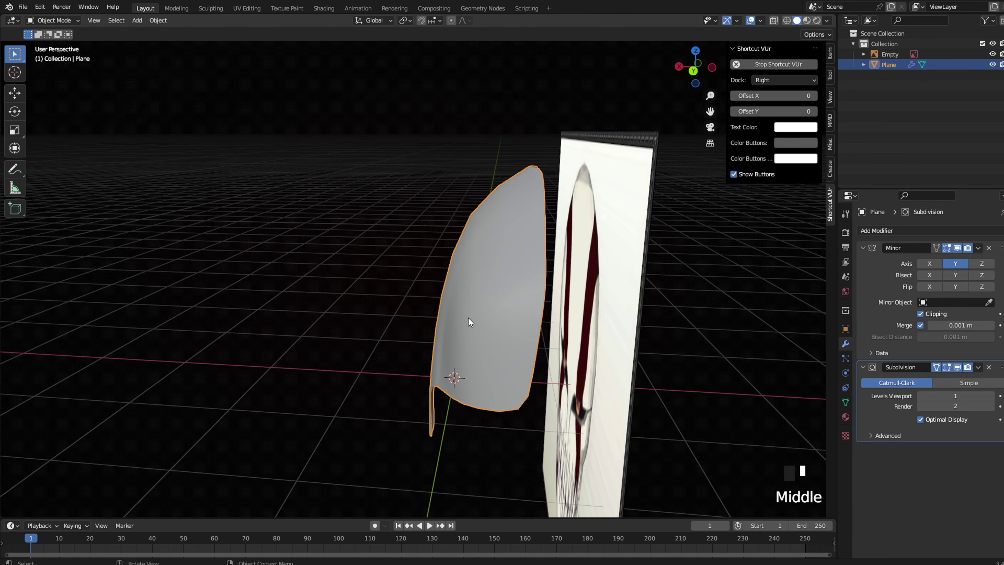
Move the temple vertex again to even out the side contour and review the smoothed mask
{"action": "key", "text": "Tab"}
{"action": "scroll", "coordinate": [585, 301], "scroll_direction": "up", "scroll_amount": 2}
{"action": "key", "text": "g"}
{"action": "left_click", "coordinate": [619, 294]}
{"action": "key", "text": "Tab"}
{"action": "scroll", "coordinate": [605, 301], "scroll_direction": "down", "scroll_amount": 2}
{"action": "middle_click_drag", "start_coordinate": [587, 309], "coordinate": [710, 298]}
Select the lower forehead geometry at the stripe's inner border and shift it along X in a perspective view
{"action": "key", "text": "grave"}
{"action": "left_click", "coordinate": [769, 261]}
{"action": "key", "text": "Tab"}
{"action": "scroll", "coordinate": [446, 255], "scroll_direction": "up", "scroll_amount": 5}
{"action": "key", "text": "2"}
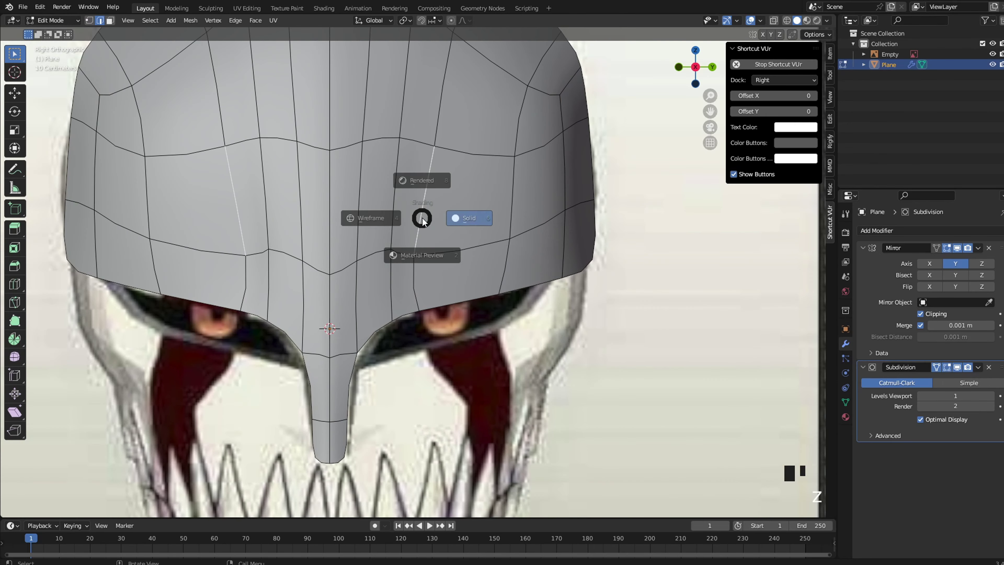
{"action": "left_click", "coordinate": [392, 222]}
{"action": "key", "text": "z"}
{"action": "left_click", "coordinate": [439, 216]}
{"action": "scroll", "coordinate": [415, 321], "scroll_direction": "up", "scroll_amount": 2}
{"action": "mouse_move", "coordinate": [435, 221]}
{"action": "middle_mouse_down"}
{"action": "mouse_move", "coordinate": [415, 321]}
{"action": "mouse_move", "coordinate": [434, 237]}
{"action": "mouse_move", "coordinate": [381, 205]}
{"action": "mouse_move", "coordinate": [470, 272]}
{"action": "middle_mouse_up"}
{"action": "key", "text": "g"}
{"action": "key", "text": "x"}
{"action": "left_click", "coordinate": [415, 321]}
Move the neighbouring lower forehead vertices beside the midline along X, then compare the mask with the reference
{"action": "scroll", "coordinate": [470, 271], "scroll_direction": "up", "scroll_amount": 2}
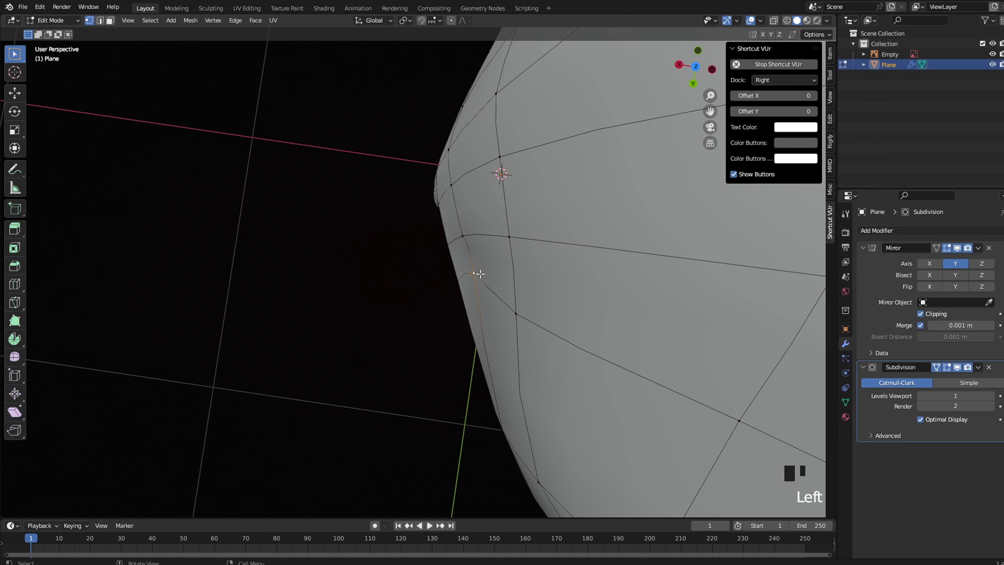
{"action": "key", "text": "g"}
{"action": "key", "text": "x"}
{"action": "left_click", "coordinate": [453, 277]}
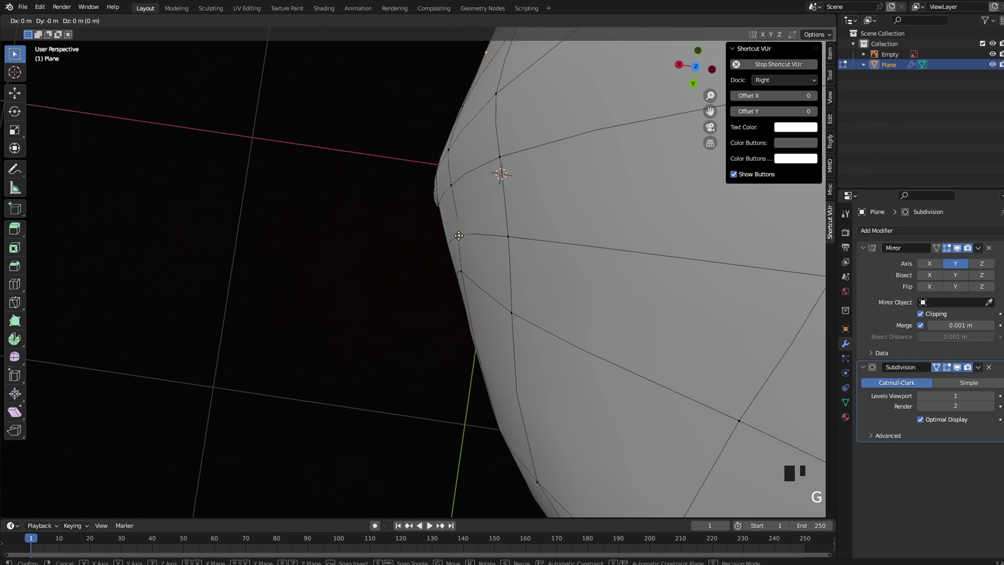
{"action": "key", "text": "Tab"}
{"action": "scroll", "coordinate": [385, 288], "scroll_direction": "down", "scroll_amount": 2}
{"action": "middle_click_drag", "start_coordinate": [385, 287], "coordinate": [509, 158]}
{"action": "key", "text": "grave"}
{"action": "scroll", "coordinate": [439, 234], "scroll_direction": "up", "scroll_amount": 5}
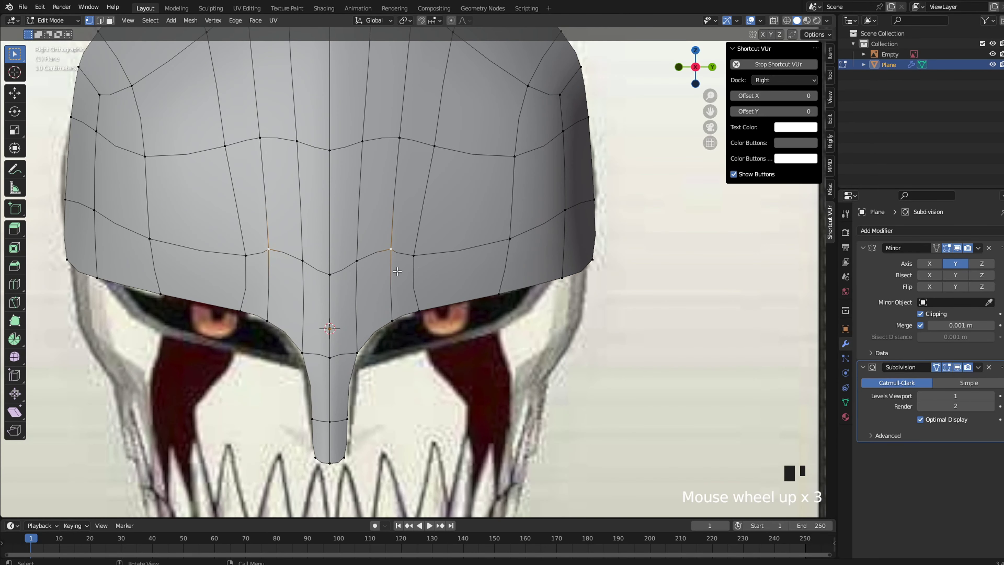
Add a loop cut between the lower forehead row and the brow edge, fitting its vertices to the stripe's borders
{"action": "key", "text": "z"}
{"action": "left_click", "coordinate": [345, 295]}
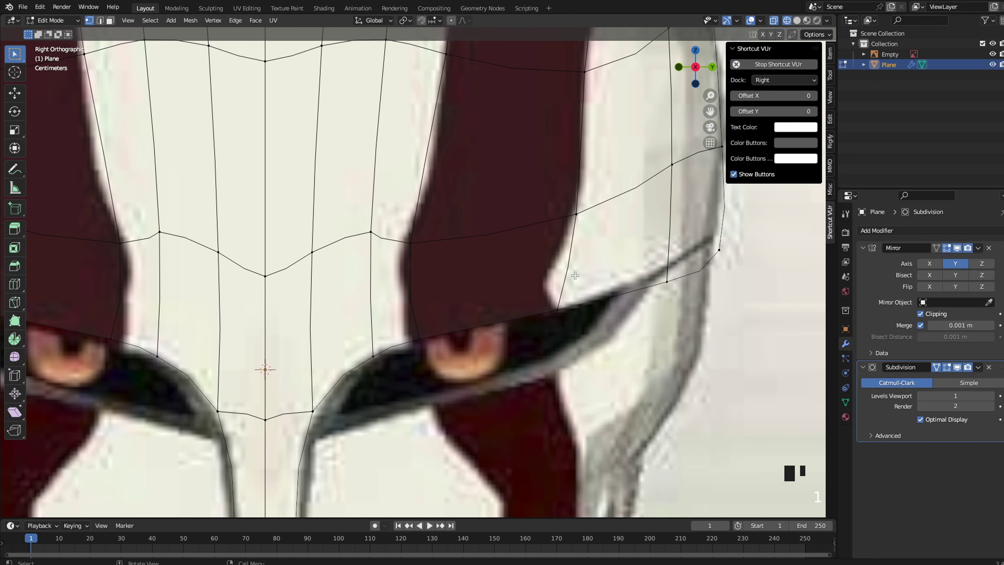
{"action": "scroll", "coordinate": [564, 265], "scroll_direction": "down", "scroll_amount": 1}
{"action": "key", "text": "ctrl+r"}
{"action": "left_click", "coordinate": [537, 257]}
{"action": "key", "text": "g"}
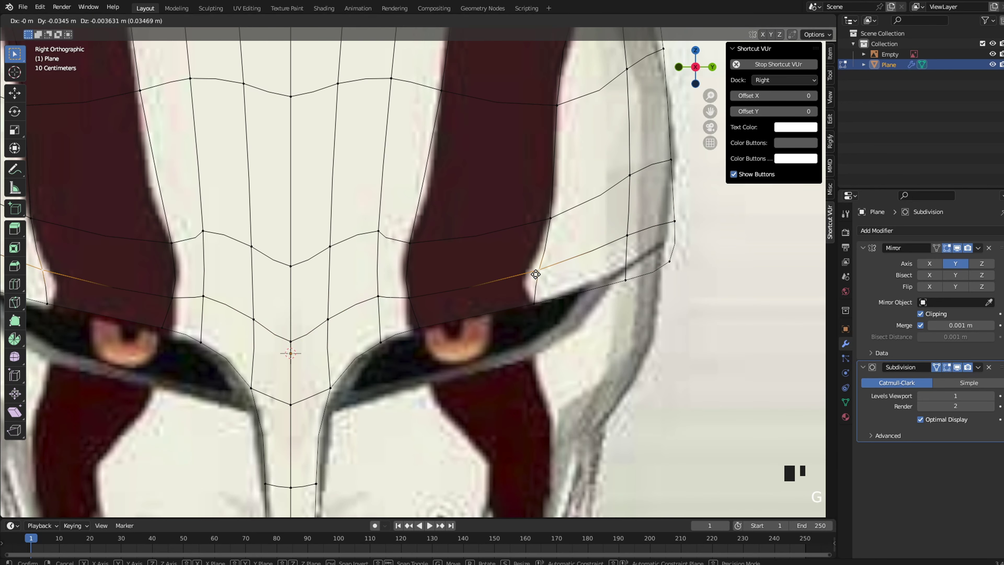
{"action": "left_click", "coordinate": [510, 285]}
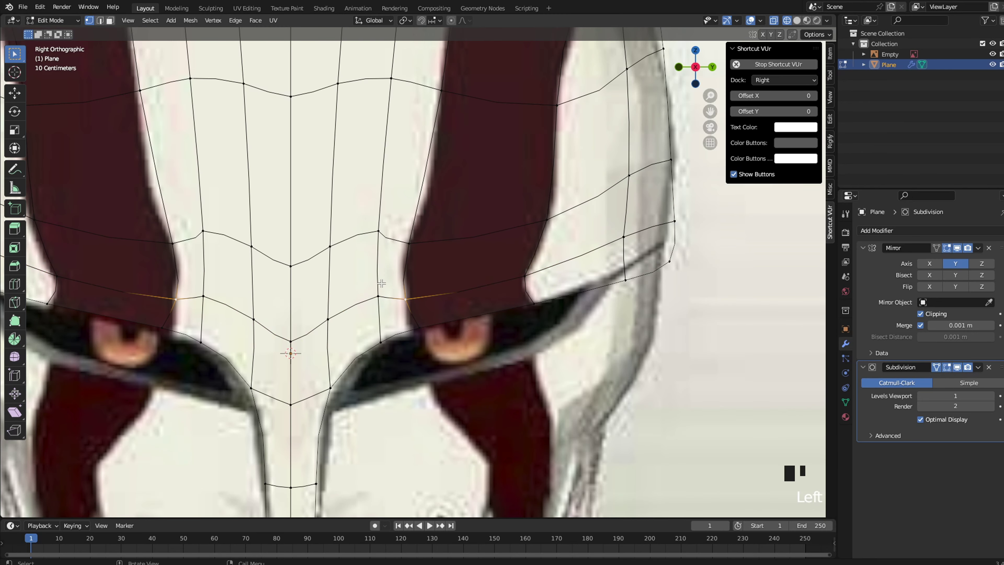
Review the whole mask and move the brow's outer corner vertices onto the reference's outer brow line
{"action": "scroll", "coordinate": [381, 283], "scroll_direction": "down", "scroll_amount": 5}
{"action": "key", "text": "Tab"}
{"action": "middle_click_drag", "start_coordinate": [425, 292], "coordinate": [550, 344], "text": "shift"}
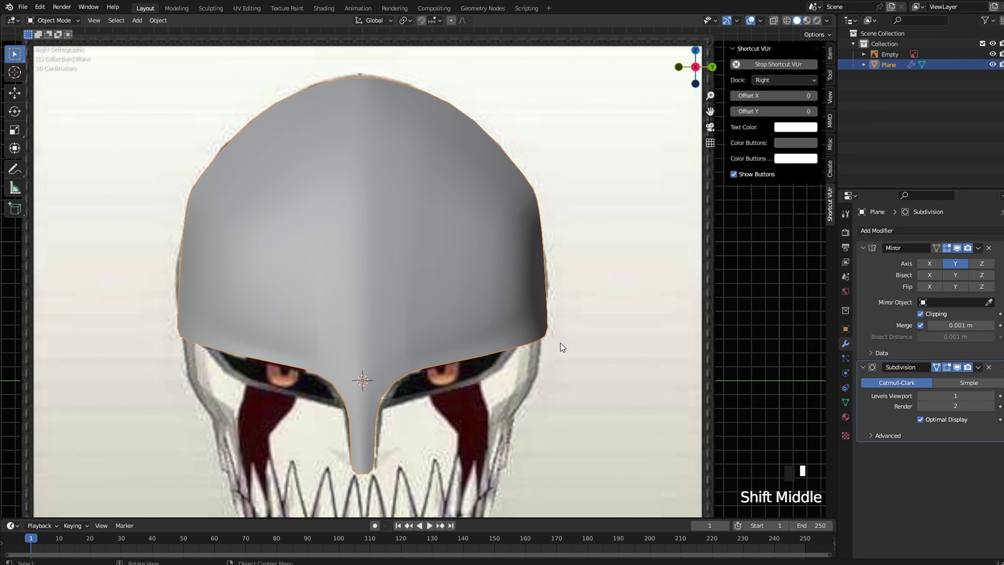
{"action": "key", "text": "Tab"}
{"action": "scroll", "coordinate": [552, 348], "scroll_direction": "up", "scroll_amount": 2}
{"action": "key", "text": "z"}
{"action": "key", "text": "g"}
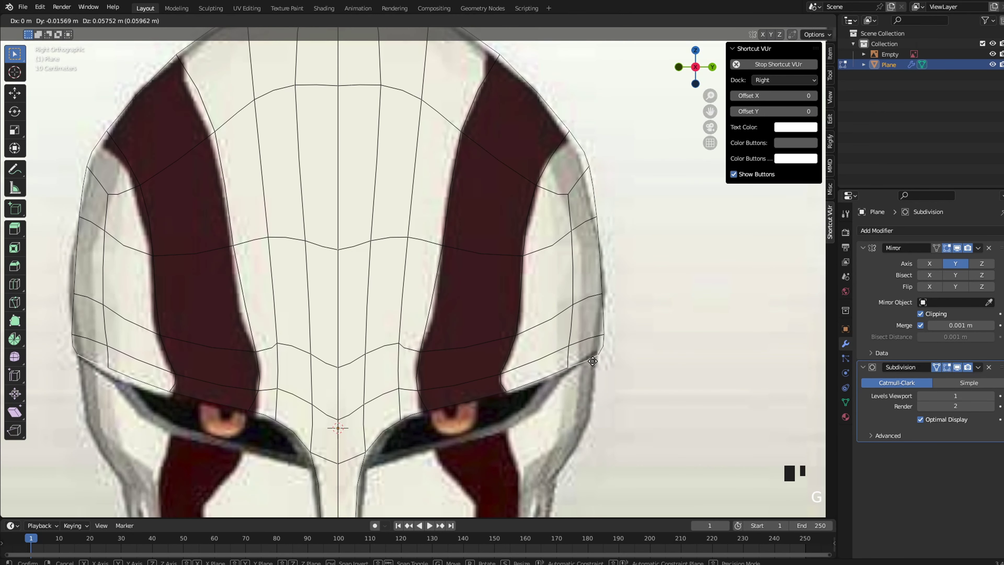
{"action": "left_click", "coordinate": [658, 341]}
{"action": "left_click", "coordinate": [608, 330]}
Move the brow's outer corner along X in a perspective side view and check the smoothed edge
{"action": "middle_click_drag", "start_coordinate": [668, 331], "coordinate": [561, 327]}
{"action": "key", "text": "z"}
{"action": "key", "text": "g"}
{"action": "key", "text": "x"}
{"action": "left_click", "coordinate": [682, 320]}
{"action": "key", "text": "Tab"}
{"action": "scroll", "coordinate": [662, 304], "scroll_direction": "down", "scroll_amount": 4}
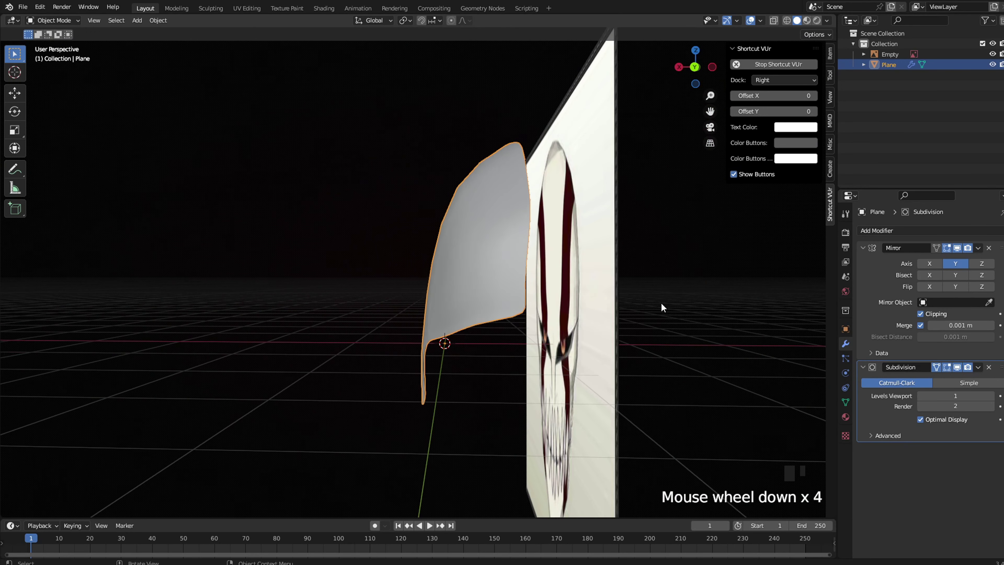
Move the temple's outer vertex above the brow corner about -0.26 m along X
{"action": "key", "text": "Tab"}
{"action": "left_click", "coordinate": [522, 305]}
{"action": "key", "text": "g"}
{"action": "key", "text": "x"}
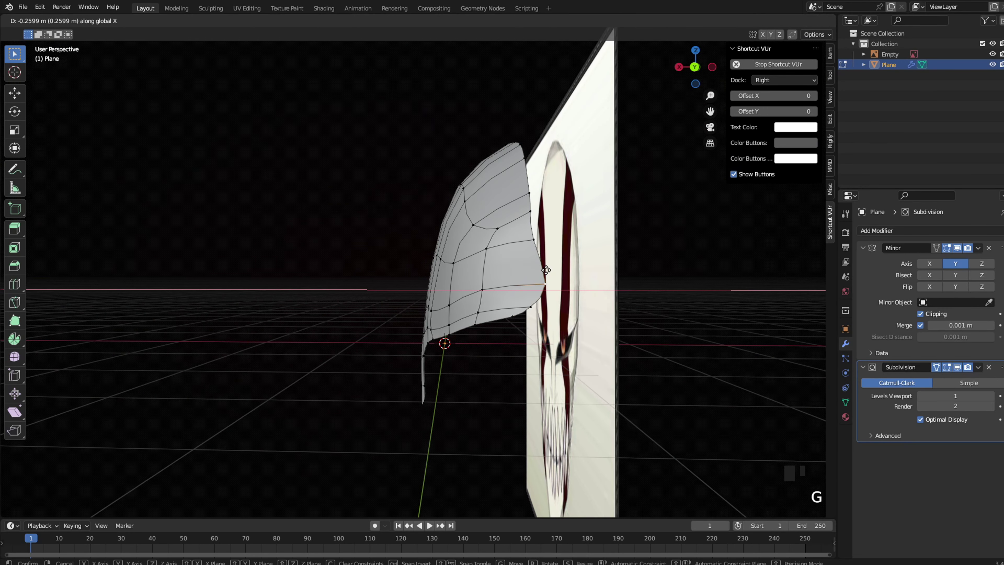
{"action": "left_click", "coordinate": [546, 270]}
{"action": "scroll", "coordinate": [546, 270], "scroll_direction": "up", "scroll_amount": 3}
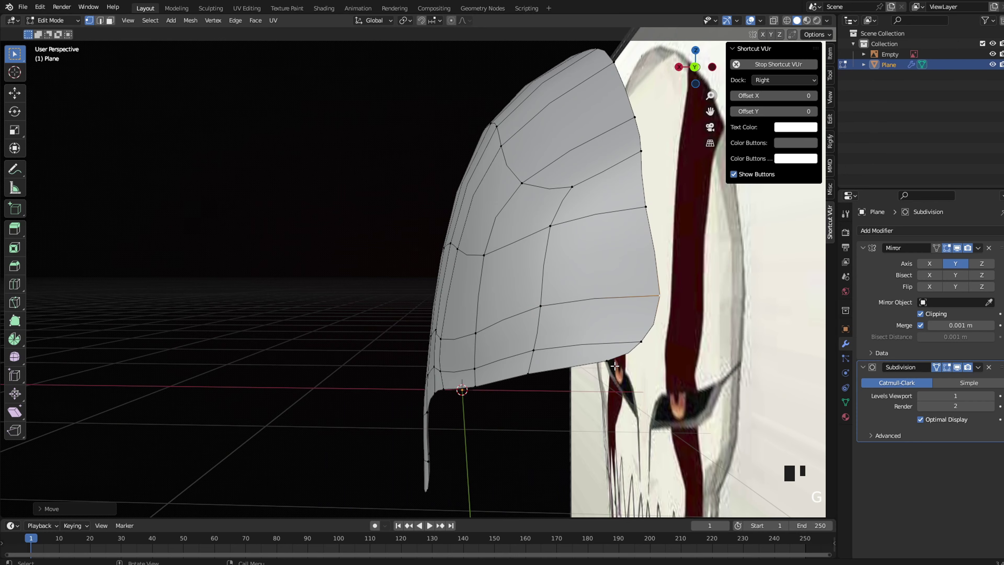
Select the nose bridge's upper vertices and move them about 0.13 m forward along X
{"action": "key", "text": "Tab"}
{"action": "key", "text": "grave"}
{"action": "left_click", "coordinate": [690, 365]}
{"action": "key", "text": "Tab"}
{"action": "middle_click_drag", "start_coordinate": [486, 362], "coordinate": [533, 254], "text": "shift"}
{"action": "scroll", "coordinate": [533, 253], "scroll_direction": "up", "scroll_amount": 4}
{"action": "key", "text": "z"}
{"action": "left_click", "coordinate": [439, 261]}
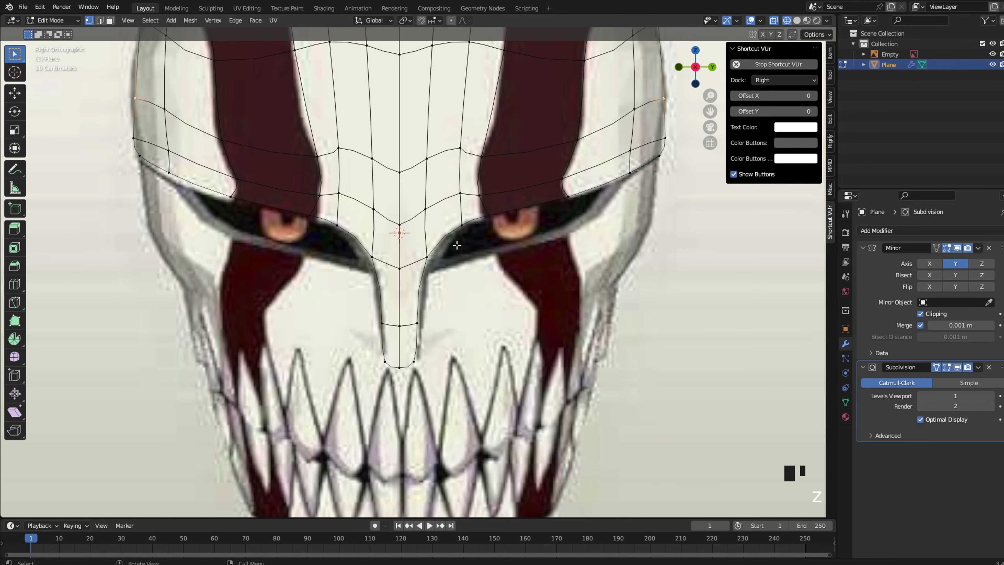
{"action": "middle_click_drag", "start_coordinate": [341, 285], "coordinate": [582, 287]}
{"action": "key", "text": "g"}
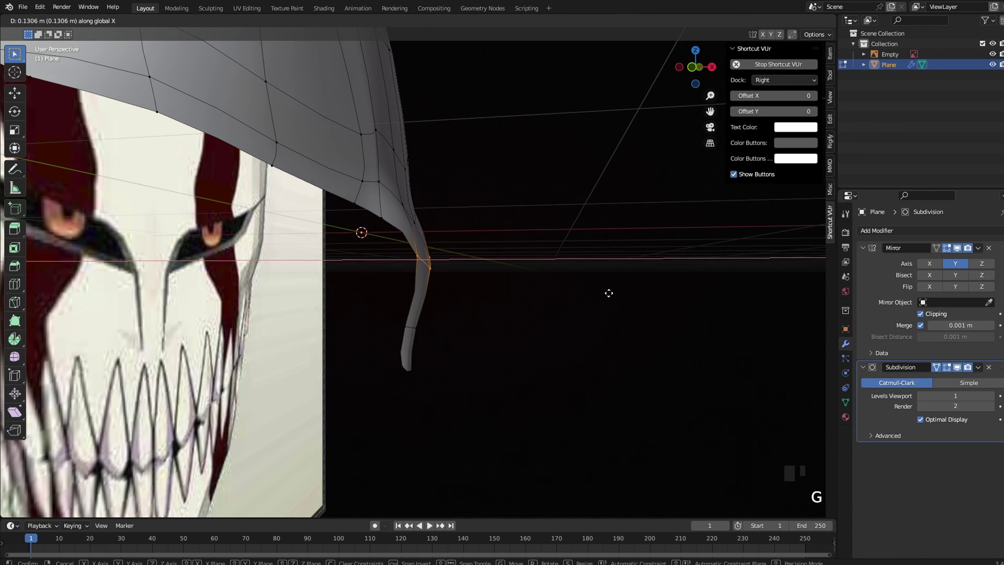
{"action": "left_click", "coordinate": [606, 294]}
Select the faces at the nose tip and move them forward along X to continue the bridge's curve
{"action": "middle_click_drag", "start_coordinate": [489, 253], "coordinate": [403, 231]}
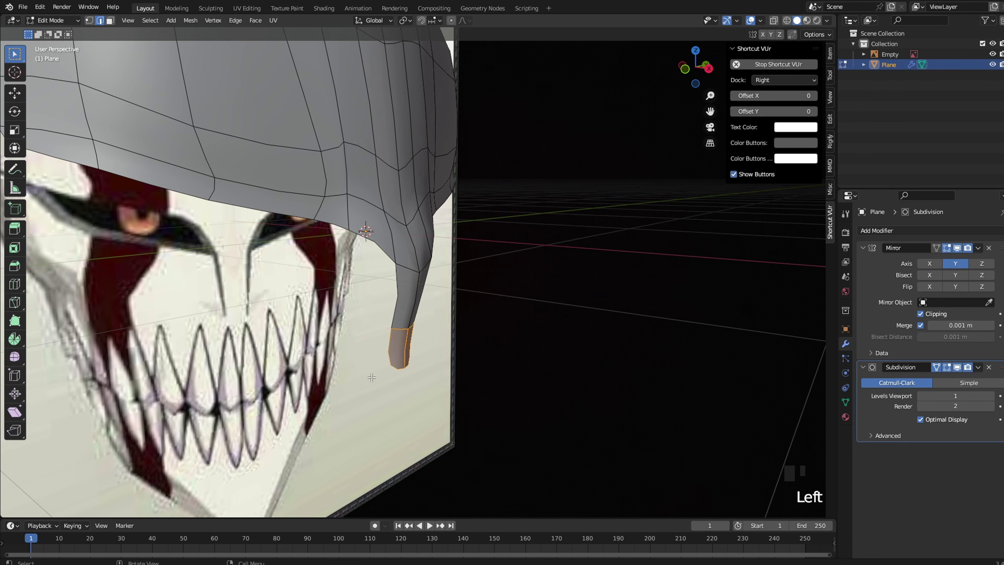
{"action": "key", "text": "g"}
{"action": "key", "text": "x"}
{"action": "left_click", "coordinate": [418, 342]}
{"action": "middle_click_drag", "start_coordinate": [418, 343], "coordinate": [516, 345]}
{"action": "key", "text": "g"}
{"action": "key", "text": "x"}
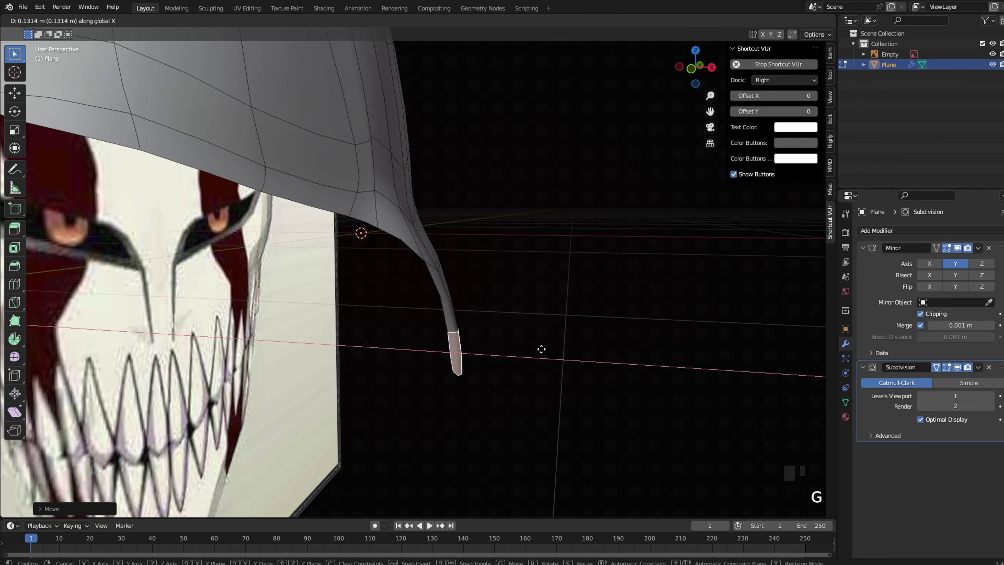
{"action": "left_click", "coordinate": [542, 349]}
Reposition the edge at the upper nose bridge to smooth the transition from the brow to the nose
{"action": "scroll", "coordinate": [503, 285], "scroll_direction": "down", "scroll_amount": 3}
{"action": "scroll", "coordinate": [503, 285], "scroll_direction": "up", "scroll_amount": 2}
{"action": "key", "text": "g"}
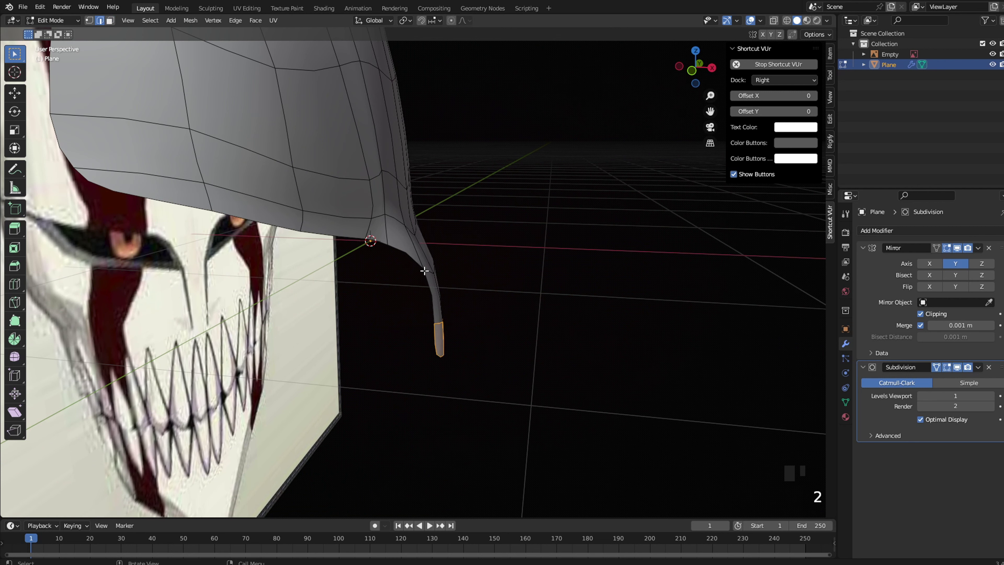
{"action": "left_click", "coordinate": [424, 271]}
{"action": "key", "text": "g"}
{"action": "left_click", "coordinate": [422, 273]}
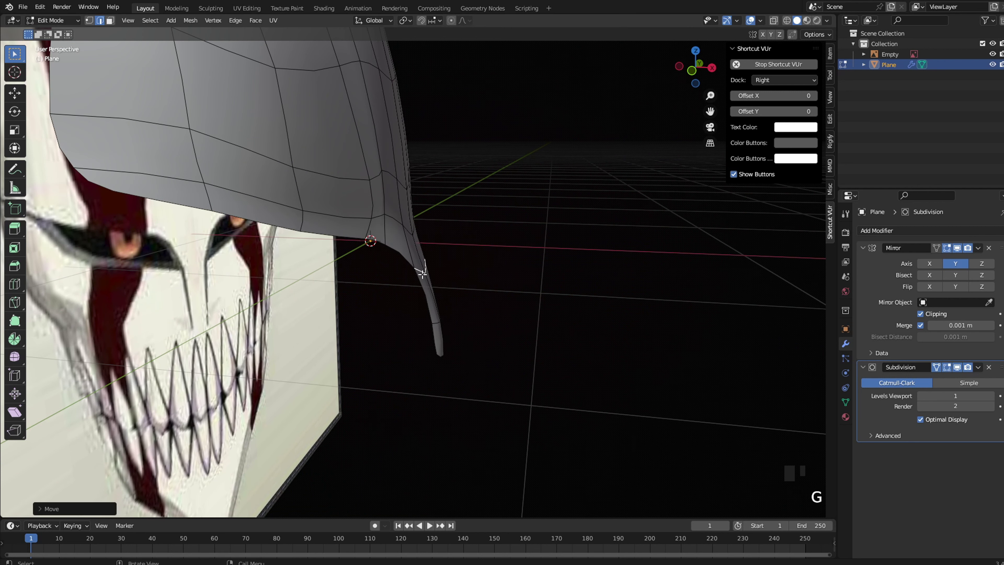
Adjust the nose bridge's side edge from a low perspective view and check the smoothed nose
{"action": "key", "text": "Tab"}
{"action": "middle_click_drag", "start_coordinate": [435, 330], "coordinate": [449, 280]}
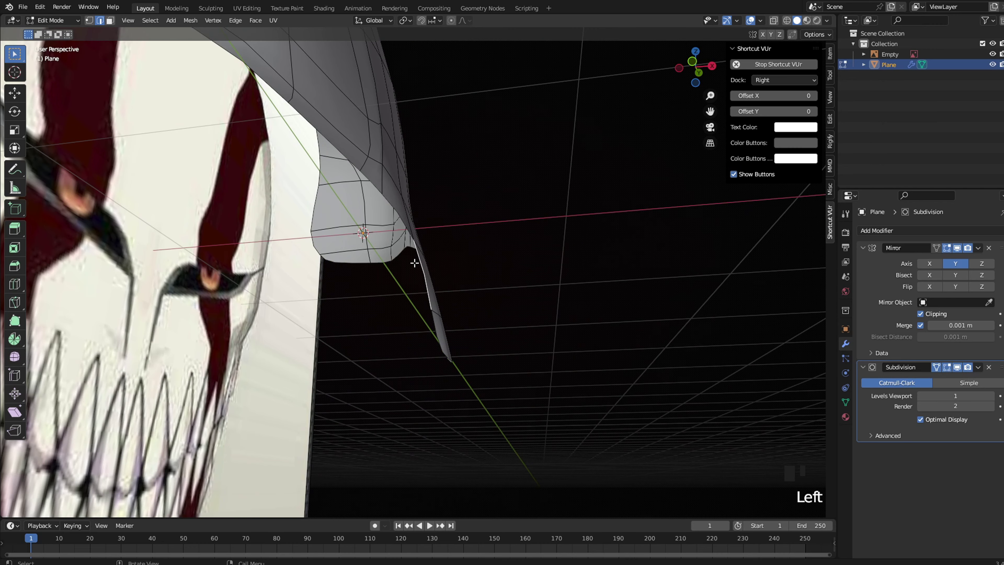
{"action": "key", "text": "g"}
{"action": "key", "text": "Tab"}
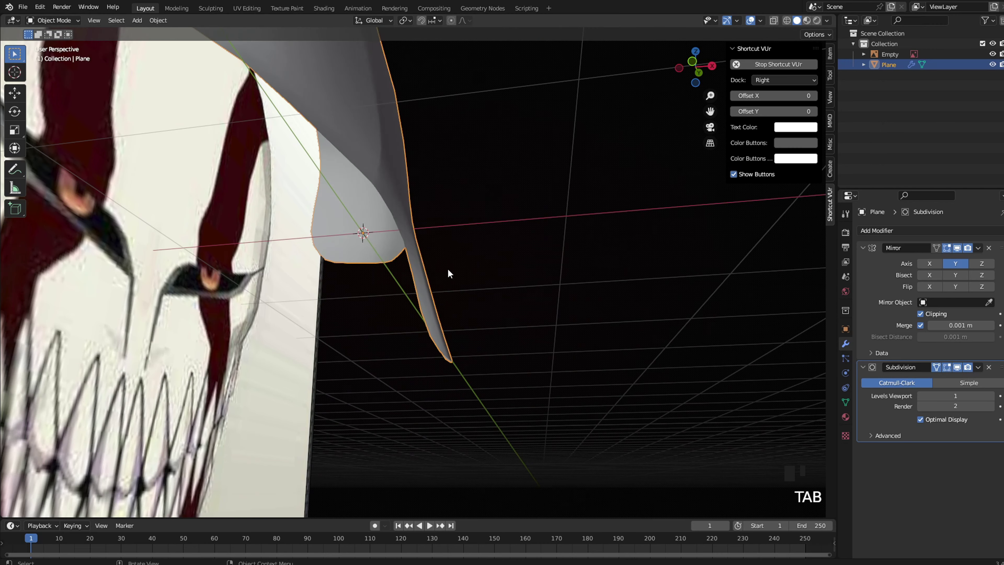
Move the centre vertex at the bottom of the nose tip along X to continue the nose's profile
{"action": "scroll", "coordinate": [435, 304], "scroll_direction": "down", "scroll_amount": 2}
{"action": "middle_click_drag", "start_coordinate": [435, 305], "coordinate": [439, 297]}
{"action": "key", "text": "Tab"}
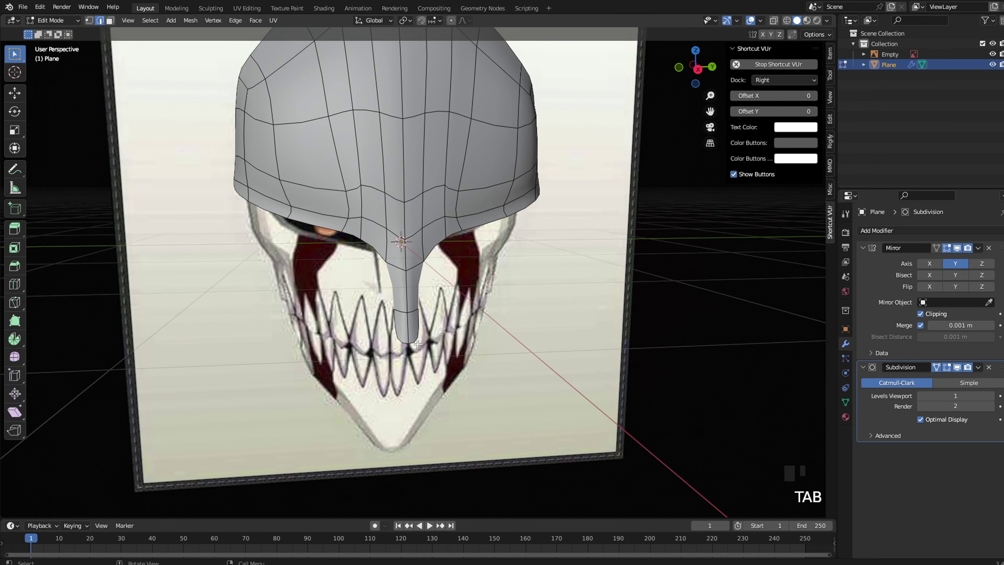
{"action": "left_click", "coordinate": [408, 343]}
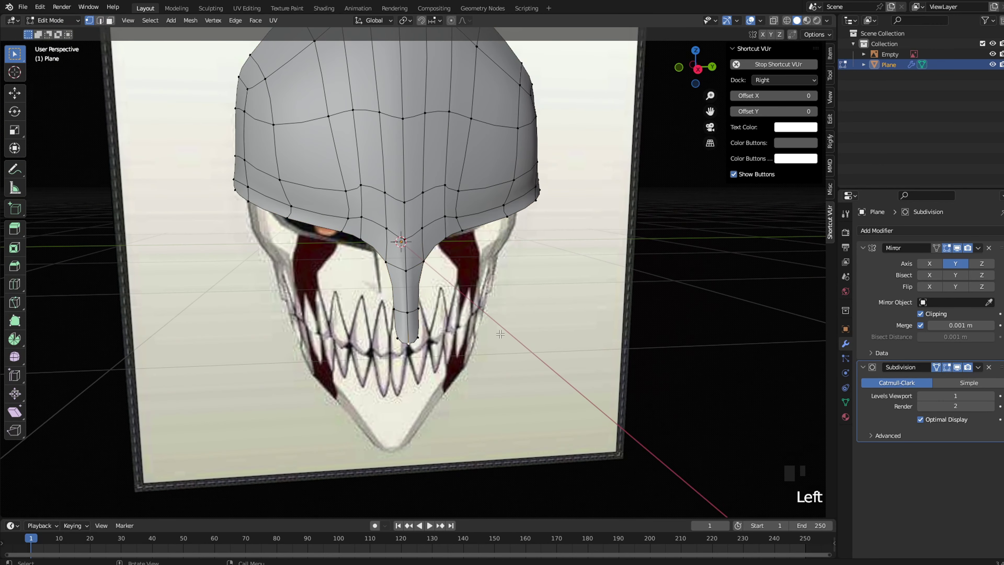
{"action": "scroll", "coordinate": [373, 338], "scroll_direction": "up", "scroll_amount": 3}
{"action": "key", "text": "g"}
{"action": "key", "text": "x"}
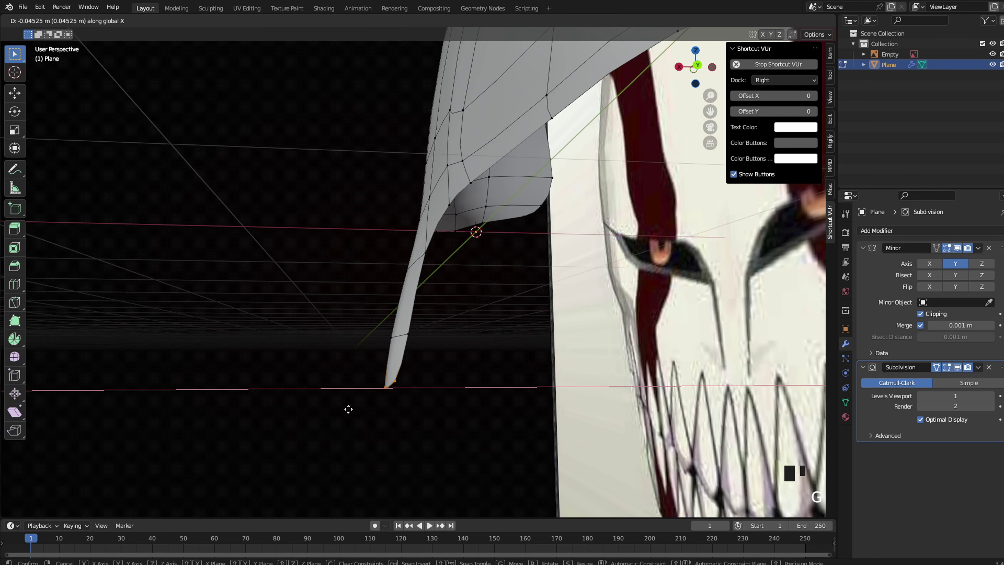
{"action": "left_click", "coordinate": [373, 382]}
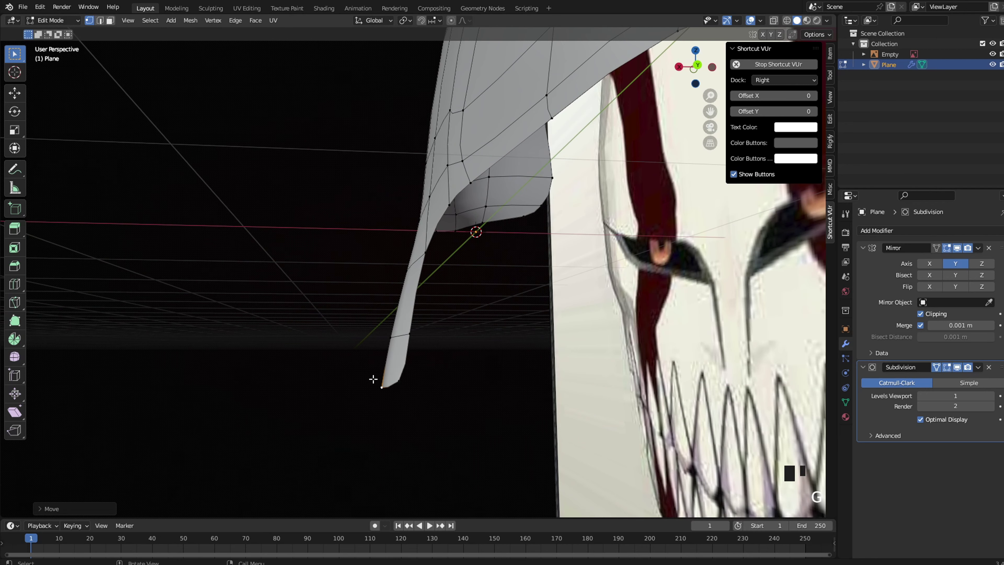
Select the nose's lower section and compare its outline with the reference from the front in see-through shading
{"action": "left_click_drag", "start_coordinate": [431, 299], "coordinate": [352, 415]}
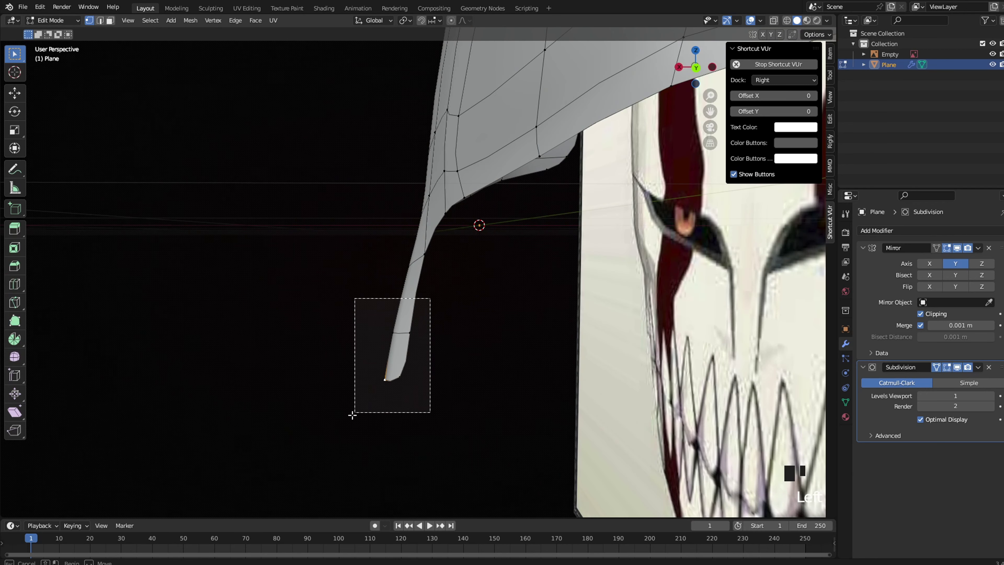
{"action": "key", "text": "Tab"}
{"action": "middle_click_drag", "start_coordinate": [401, 357], "coordinate": [493, 334]}
{"action": "key", "text": "grave"}
{"action": "left_click", "coordinate": [548, 332]}
{"action": "key", "text": "Tab"}
{"action": "key", "text": "z"}
{"action": "left_click", "coordinate": [499, 320]}
{"action": "scroll", "coordinate": [425, 263], "scroll_direction": "up", "scroll_amount": 3}
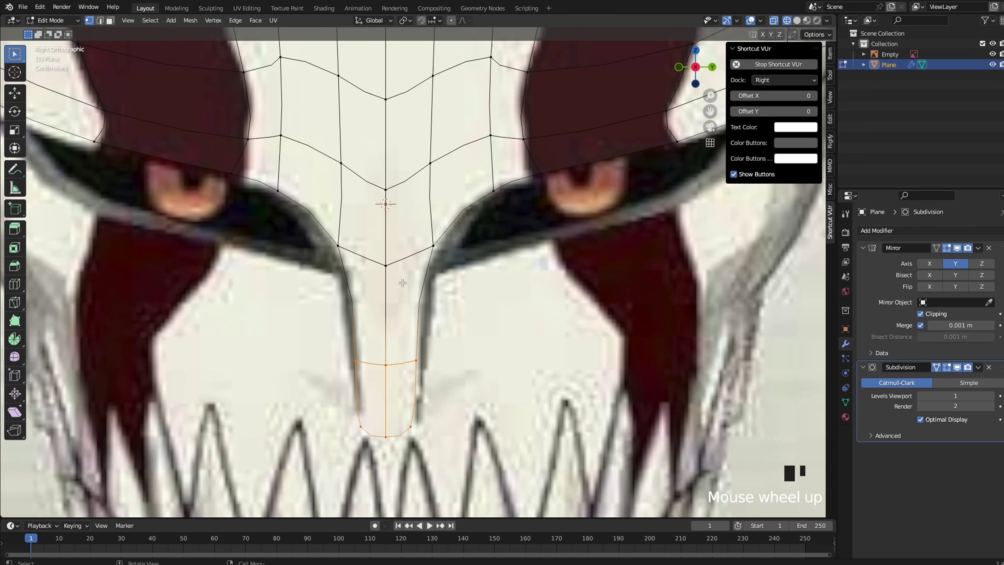
{"action": "left_click", "coordinate": [434, 243]}
{"action": "scroll", "coordinate": [420, 269], "scroll_direction": "down", "scroll_amount": 4}
Select the border edges running from the nose tip along the brow to the temple and set their mean crease to 1.00
{"action": "key", "text": "2"}
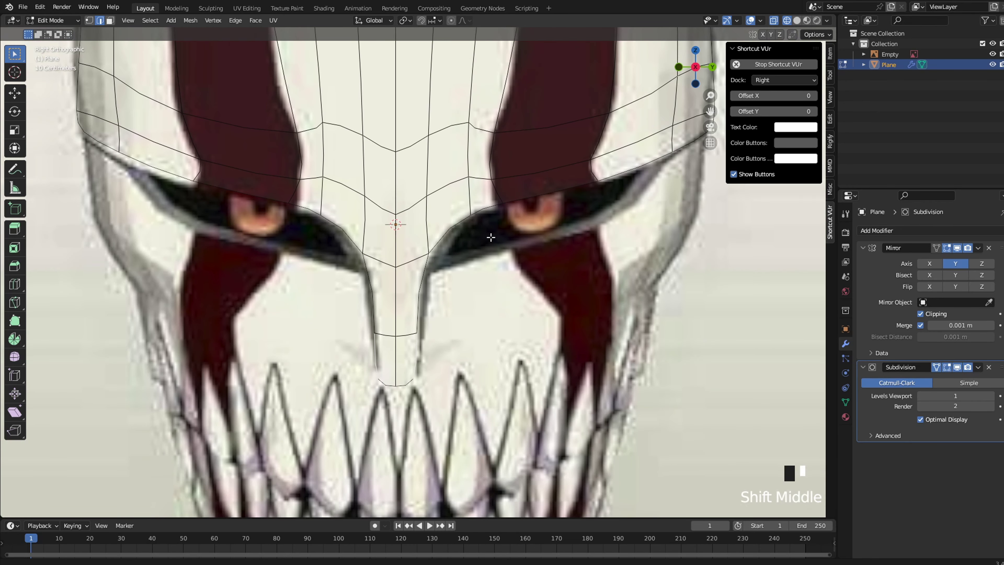
{"action": "middle_click_drag", "start_coordinate": [493, 231], "coordinate": [471, 239], "text": "shift"}
{"action": "left_click", "coordinate": [549, 212], "text": "ctrl"}
{"action": "middle_click_drag", "start_coordinate": [549, 212], "coordinate": [496, 207]}
{"action": "key", "text": "z"}
{"action": "scroll", "coordinate": [706, 290], "scroll_direction": "up", "scroll_amount": 3}
{"action": "scroll", "coordinate": [643, 222], "scroll_direction": "down", "scroll_amount": 3}
{"action": "middle_click_drag", "start_coordinate": [644, 221], "coordinate": [523, 242], "text": "shift"}
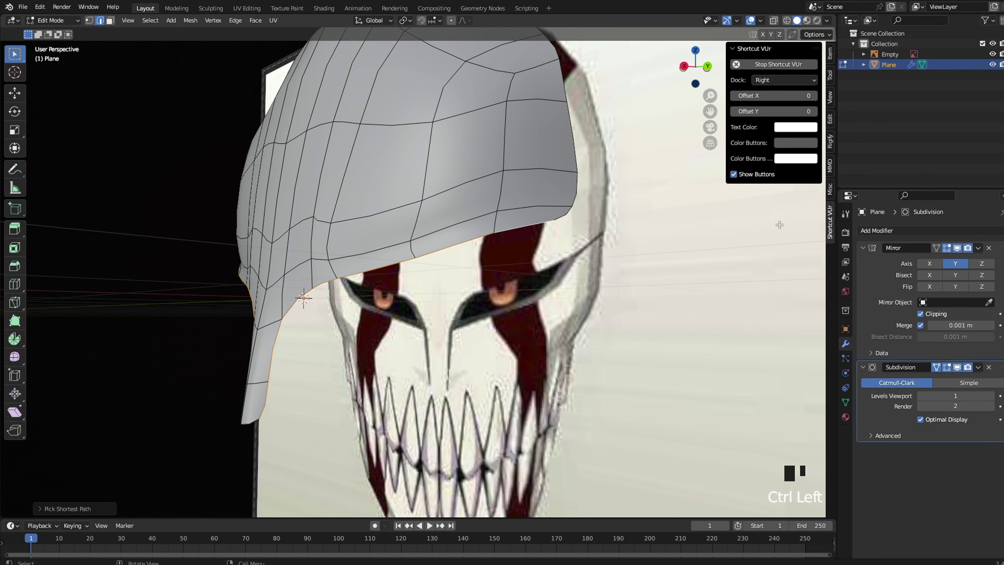
{"action": "left_click", "coordinate": [830, 53]}
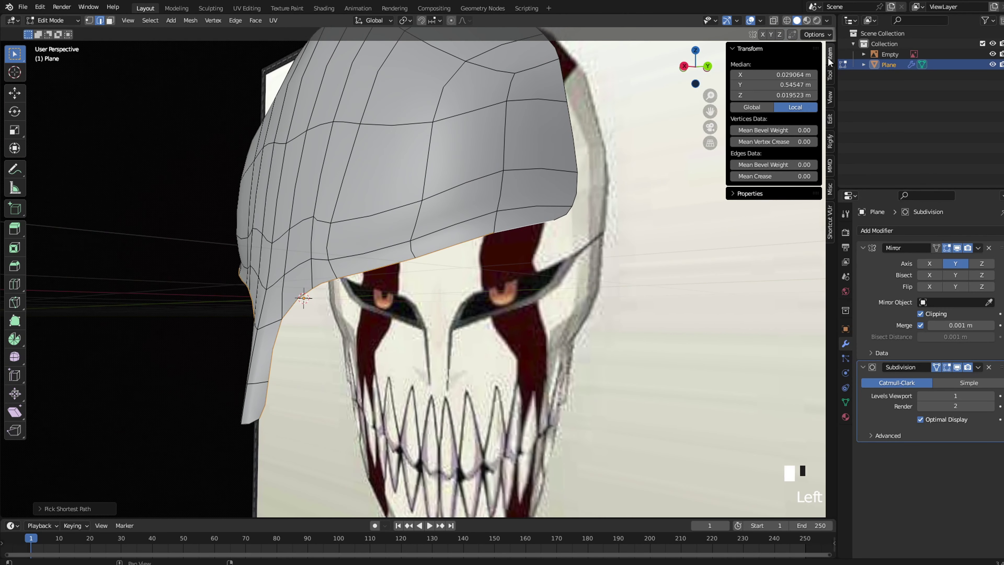
{"action": "left_click", "coordinate": [830, 75]}
{"action": "left_click", "coordinate": [830, 58]}
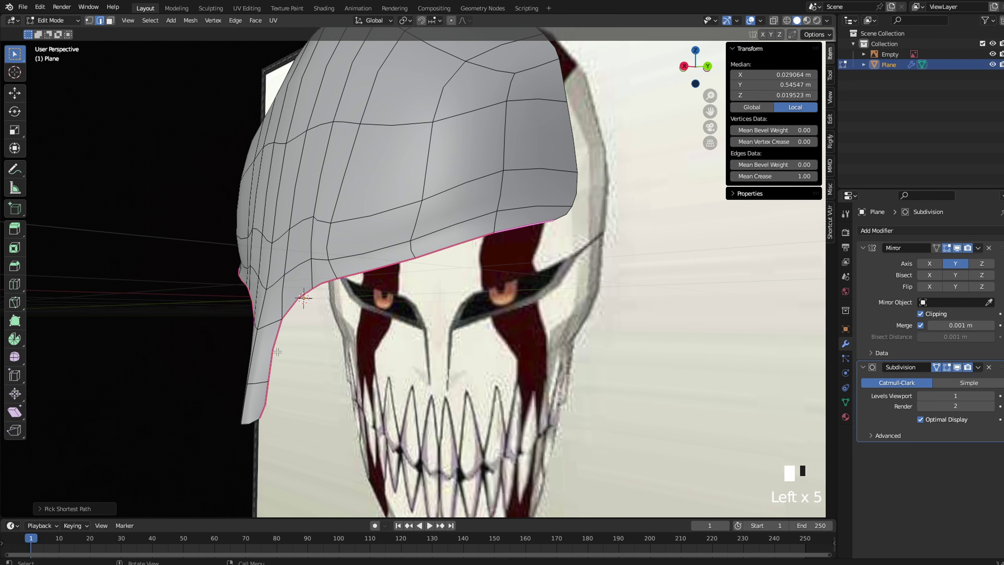
Extrude the creased nose and brow border backward along X as a rim and check it from the front
{"action": "scroll", "coordinate": [267, 394], "scroll_direction": "up", "scroll_amount": 1}
{"action": "key", "text": "g"}
{"action": "left_click", "coordinate": [335, 349]}
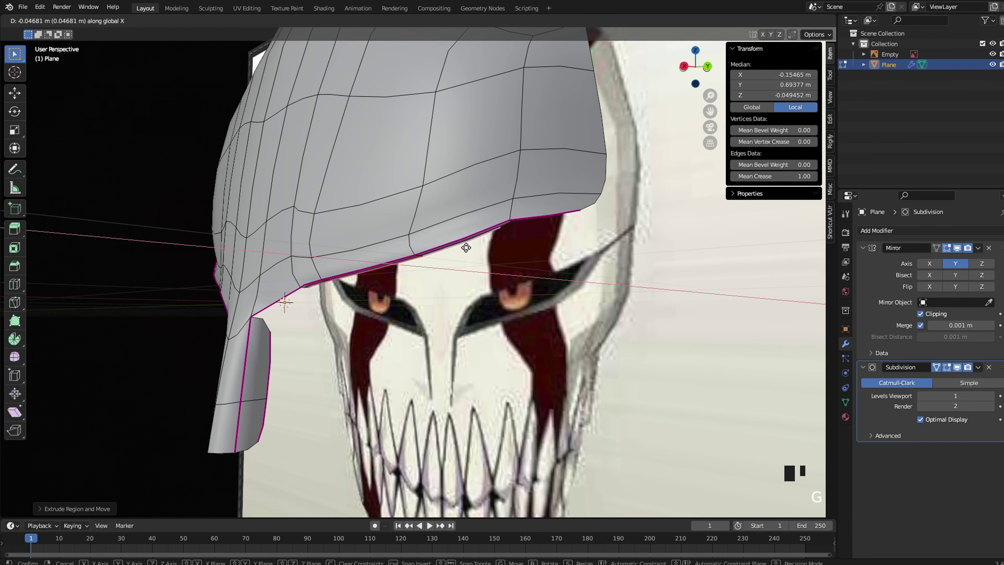
{"action": "key", "text": "Tab"}
{"action": "key", "text": "grave"}
{"action": "left_click", "coordinate": [347, 304]}
{"action": "scroll", "coordinate": [395, 297], "scroll_direction": "down", "scroll_amount": 7}
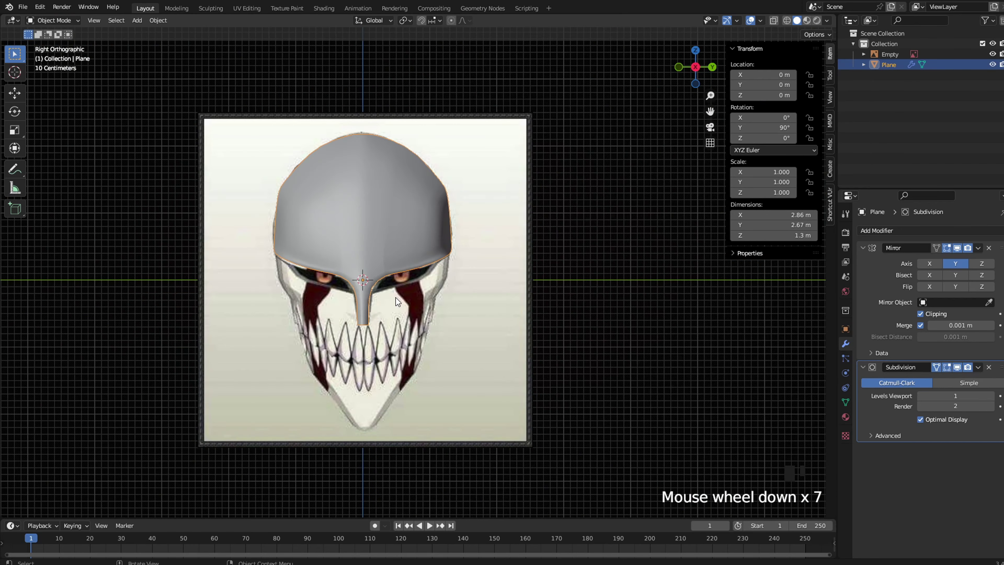
Move and rotate the inner rim edge where the nose bridge curves into the brow to follow the eye outline
{"action": "key", "text": "Tab"}
{"action": "middle_click_drag", "start_coordinate": [396, 298], "coordinate": [403, 278], "text": "shift"}
{"action": "scroll", "coordinate": [406, 291], "scroll_direction": "up", "scroll_amount": 4}
{"action": "scroll", "coordinate": [404, 278], "scroll_direction": "up", "scroll_amount": 3}
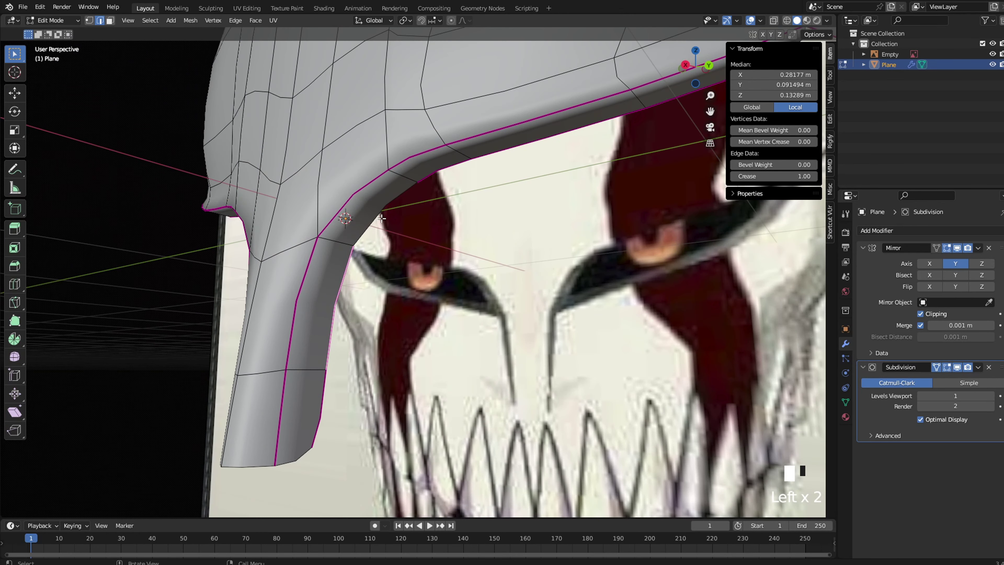
{"action": "key", "text": "grave"}
{"action": "left_click", "coordinate": [505, 224]}
{"action": "key", "text": "g"}
{"action": "left_click", "coordinate": [513, 240]}
{"action": "key", "text": "r"}
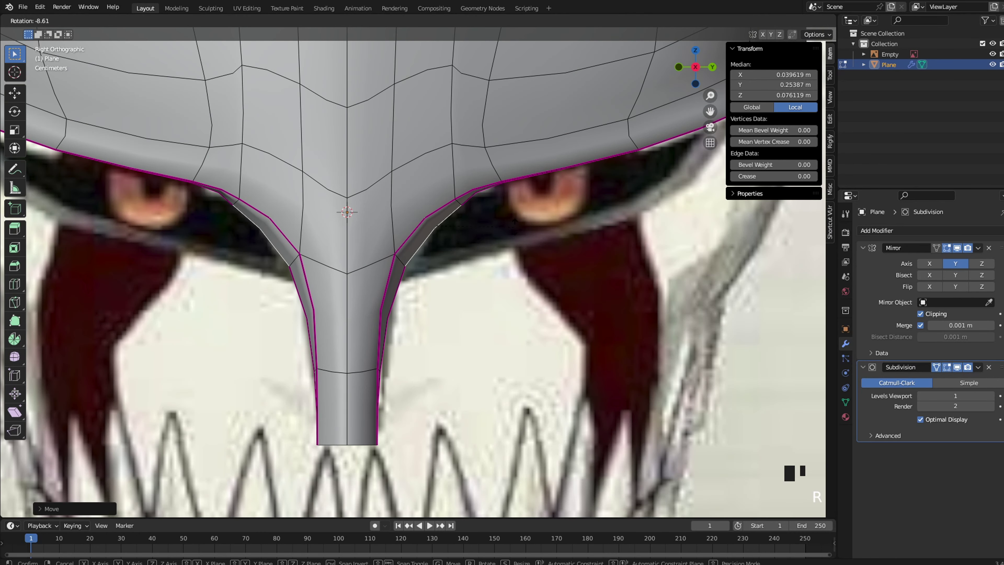
{"action": "left_click", "coordinate": [416, 404]}
Shift the rim's bottom vertex at the nose tip outward along Y and check the shaded nose
{"action": "middle_click_drag", "start_coordinate": [416, 404], "coordinate": [356, 415]}
{"action": "key", "text": "1"}
{"action": "left_click", "coordinate": [318, 447]}
{"action": "key", "text": "grave"}
{"action": "left_click", "coordinate": [392, 448]}
{"action": "key", "text": "g"}
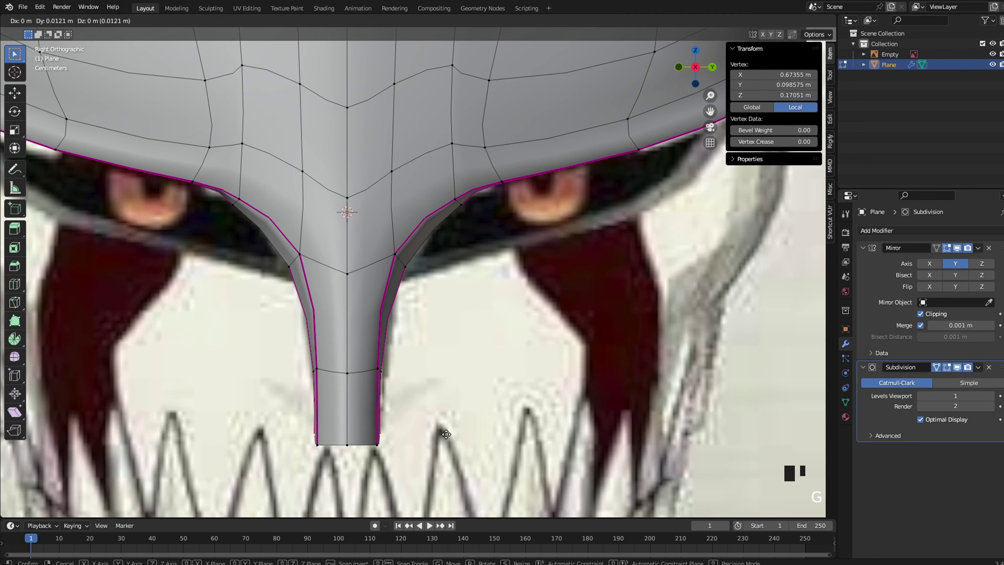
{"action": "left_click", "coordinate": [456, 435]}
{"action": "key", "text": "Tab"}
{"action": "scroll", "coordinate": [484, 218], "scroll_direction": "down", "scroll_amount": 3}
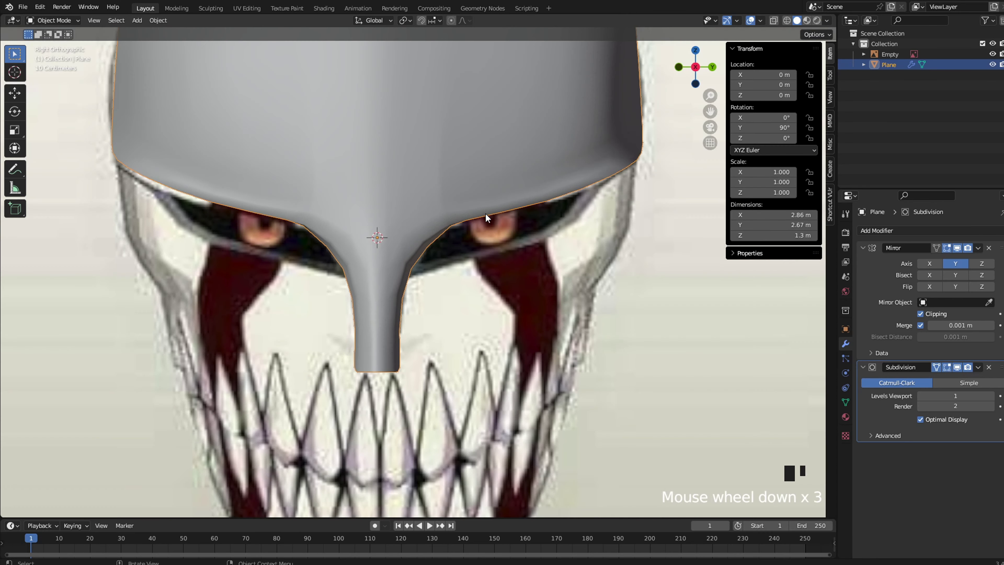
Select the bottom edges of the nose tip and increase their crease to square off the end
{"action": "middle_click_drag", "start_coordinate": [484, 218], "coordinate": [474, 266], "text": "shift"}
{"action": "key", "text": "Tab"}
{"action": "scroll", "coordinate": [396, 396], "scroll_direction": "up", "scroll_amount": 3}
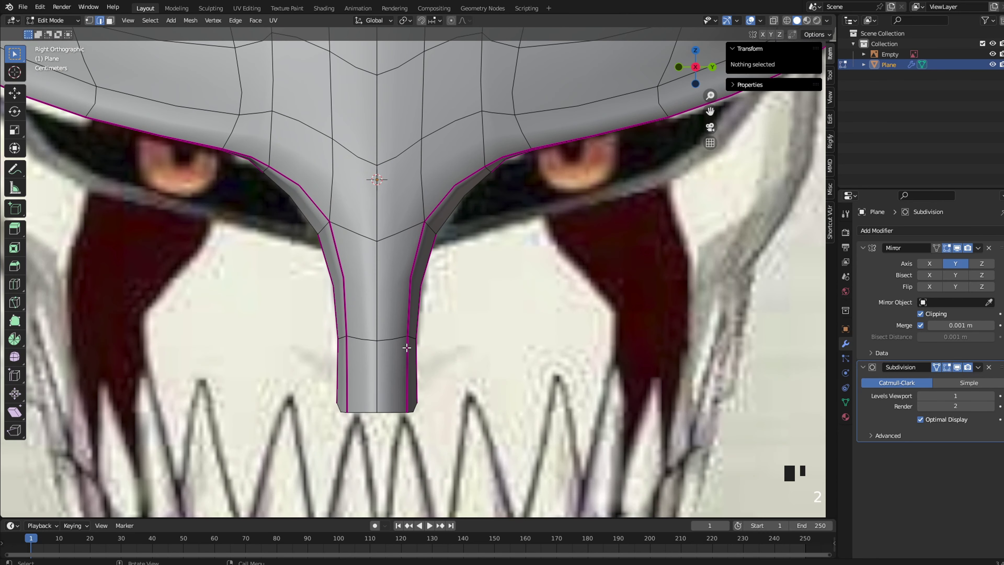
{"action": "left_click", "coordinate": [416, 386]}
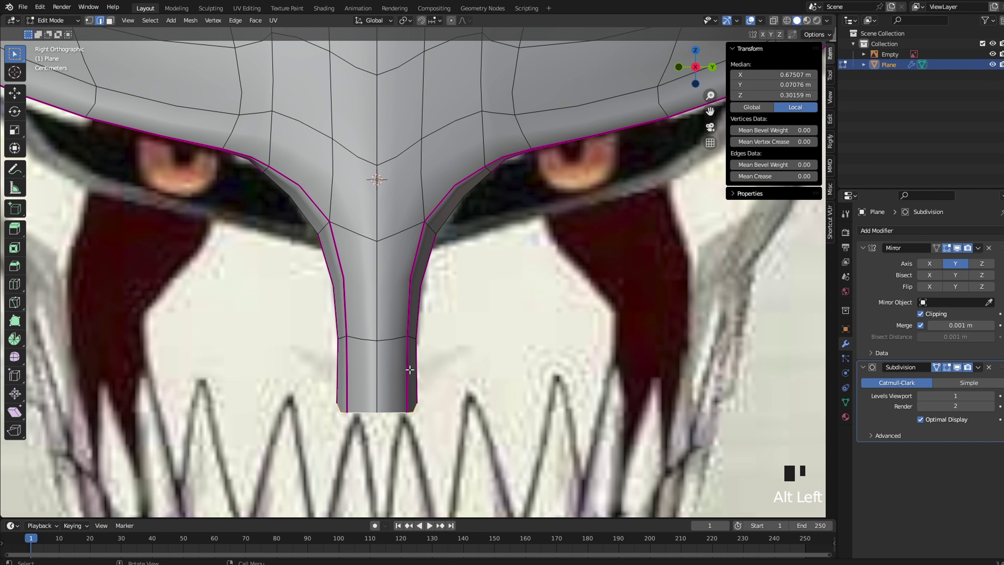
{"action": "scroll", "coordinate": [409, 369], "scroll_direction": "up", "scroll_amount": 2}
{"action": "middle_click_drag", "start_coordinate": [410, 370], "coordinate": [415, 396], "text": "shift"}
{"action": "scroll", "coordinate": [415, 396], "scroll_direction": "up", "scroll_amount": 3}
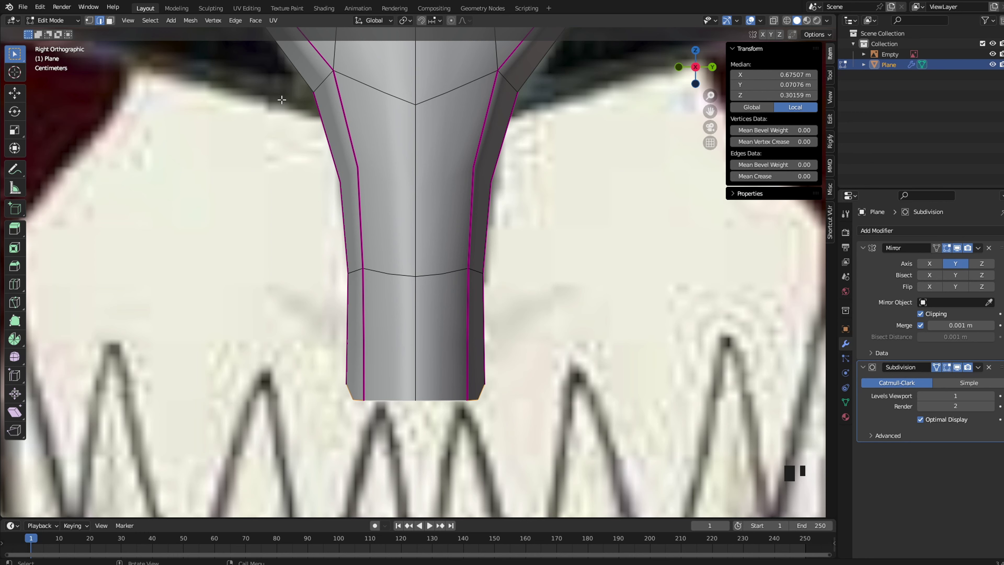
{"action": "scroll", "coordinate": [281, 100], "scroll_direction": "down", "scroll_amount": 1}
{"action": "middle_click_drag", "start_coordinate": [403, 240], "coordinate": [397, 262], "text": "shift"}
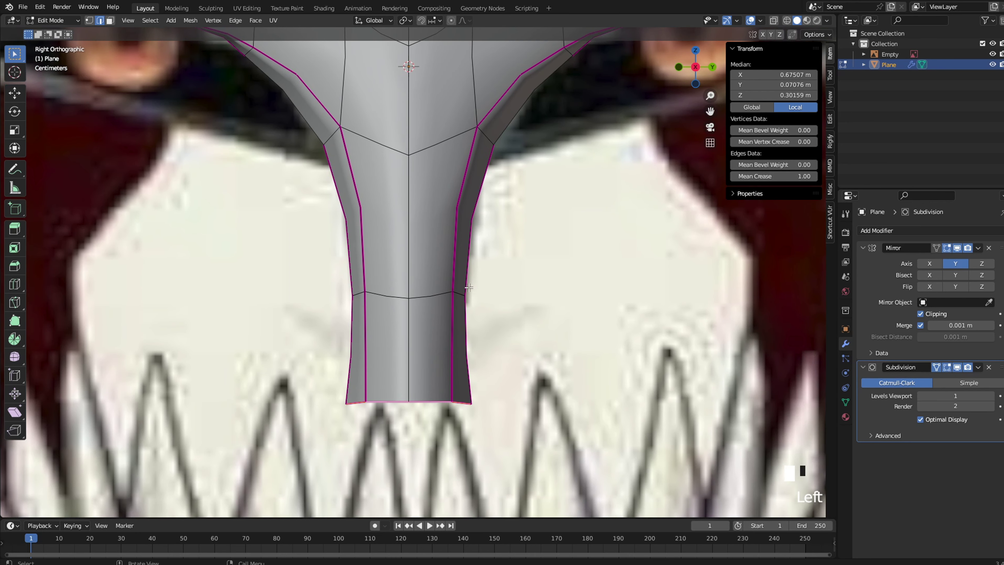
Reposition the inner rim's vertices along the lower nose to even out the rim's width
{"action": "scroll", "coordinate": [471, 290], "scroll_direction": "down", "scroll_amount": 2}
{"action": "key", "text": "1"}
{"action": "key", "text": "g"}
{"action": "left_click", "coordinate": [490, 374]}
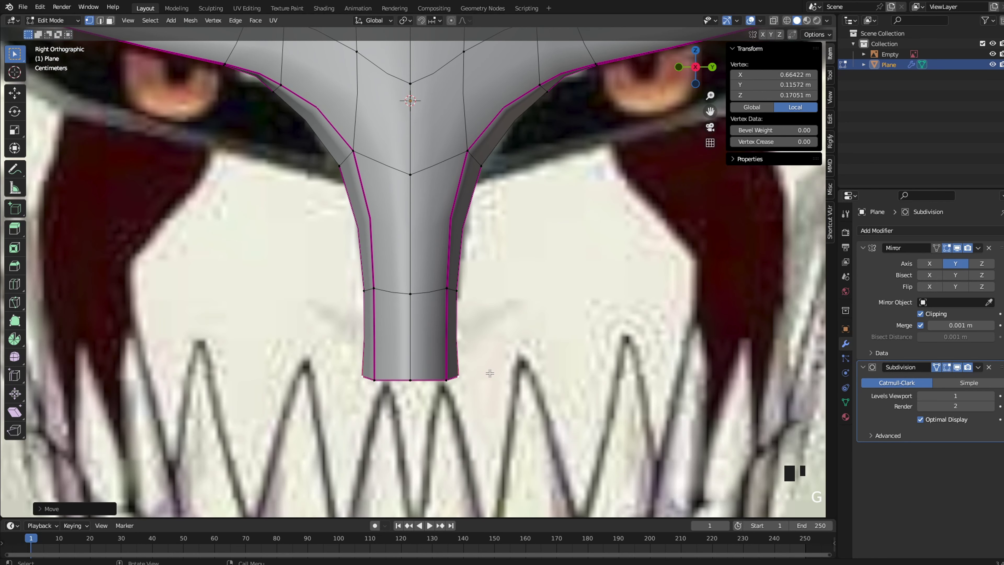
{"action": "key", "text": "2"}
{"action": "middle_click_drag", "start_coordinate": [472, 288], "coordinate": [400, 406], "text": "shift"}
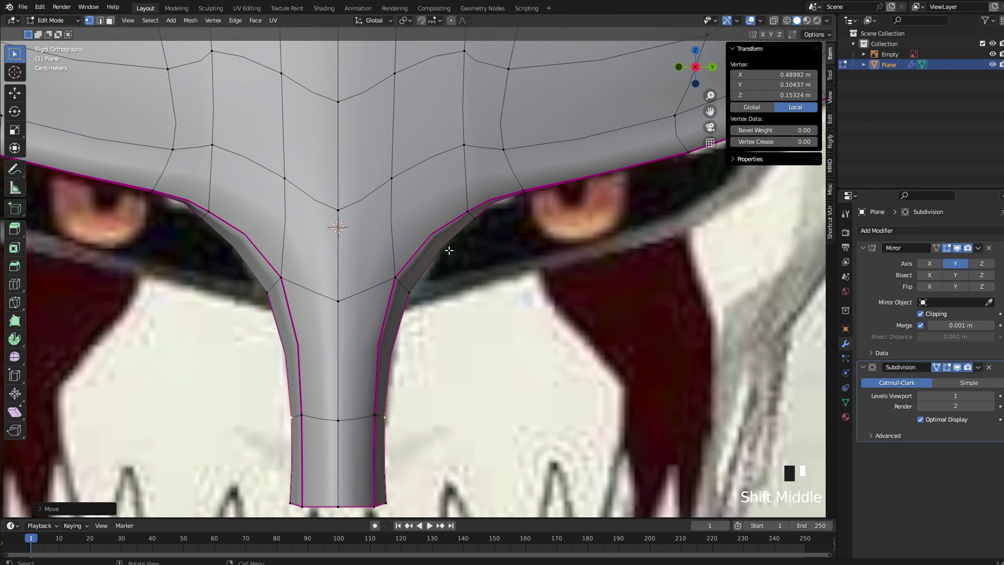
Lower the inner rim edge beneath the brow's red stripe slightly along Z, using wireframe over the reference
{"action": "left_click", "coordinate": [489, 215]}
{"action": "middle_click_drag", "start_coordinate": [488, 215], "coordinate": [380, 333], "text": "shift"}
{"action": "scroll", "coordinate": [380, 333], "scroll_direction": "up", "scroll_amount": 1}
{"action": "mouse_move", "coordinate": [451, 336]}
{"action": "middle_mouse_down"}
{"action": "mouse_move", "coordinate": [428, 263]}
{"action": "mouse_move", "coordinate": [424, 308]}
{"action": "middle_mouse_up"}
{"action": "left_click", "coordinate": [428, 263]}
{"action": "key", "text": "grave"}
{"action": "left_click", "coordinate": [469, 310]}
{"action": "key", "text": "z"}
{"action": "left_click", "coordinate": [428, 306]}
{"action": "key", "text": "g"}
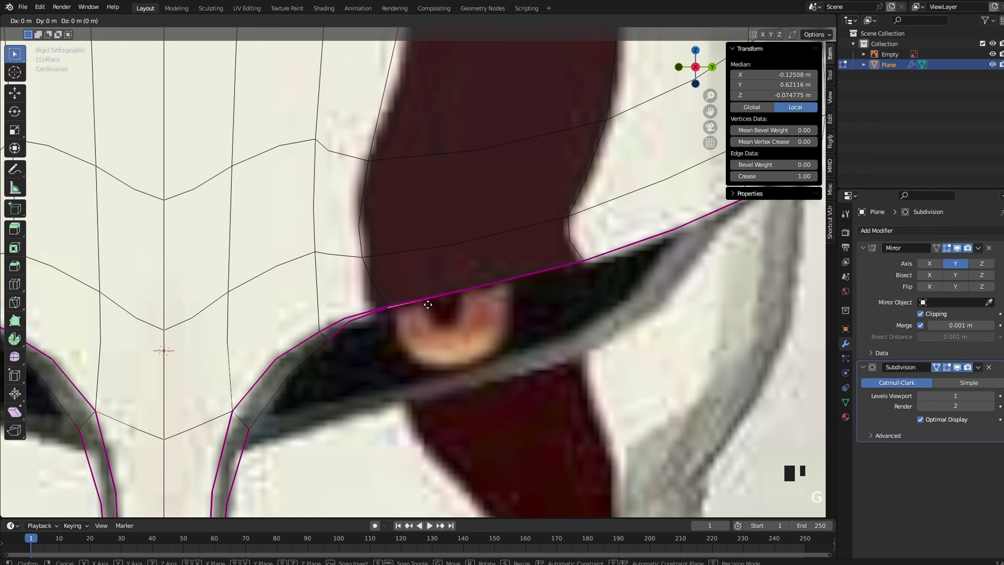
{"action": "key", "text": "z"}
{"action": "left_click", "coordinate": [428, 311]}
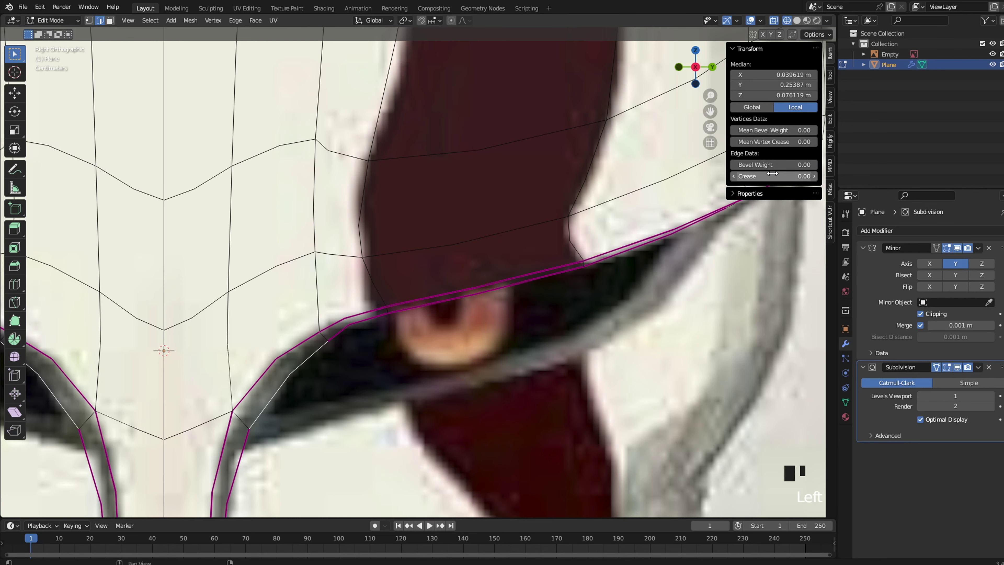
Crease the inner rim edge between nose bridge and brow and move its upper vertex to match the eye outline
{"action": "left_click_drag", "start_coordinate": [331, 342], "coordinate": [325, 346]}
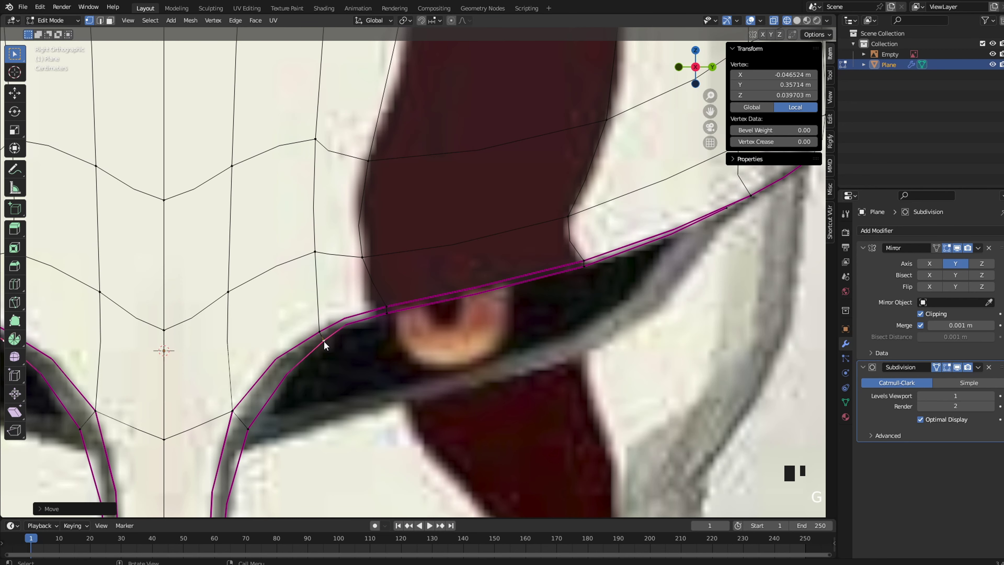
{"action": "scroll", "coordinate": [459, 316], "scroll_direction": "down", "scroll_amount": 2}
{"action": "mouse_move", "coordinate": [462, 317]}
{"action": "middle_mouse_down", "text": "shift"}
{"action": "mouse_move", "coordinate": [408, 331]}
{"action": "mouse_move", "coordinate": [363, 304]}
{"action": "mouse_move", "coordinate": [349, 281]}
{"action": "middle_mouse_up", "text": "shift"}
{"action": "key", "text": "z"}
{"action": "left_click", "coordinate": [407, 281]}
Move the end edge of the rim below the brow backward along X
{"action": "left_click", "coordinate": [581, 293]}
{"action": "mouse_move", "coordinate": [623, 313]}
{"action": "middle_mouse_down"}
{"action": "mouse_move", "coordinate": [579, 358]}
{"action": "mouse_move", "coordinate": [548, 368]}
{"action": "middle_mouse_up"}
{"action": "key", "text": "2"}
{"action": "left_click", "coordinate": [513, 237]}
{"action": "key", "text": "g"}
{"action": "key", "text": "z"}
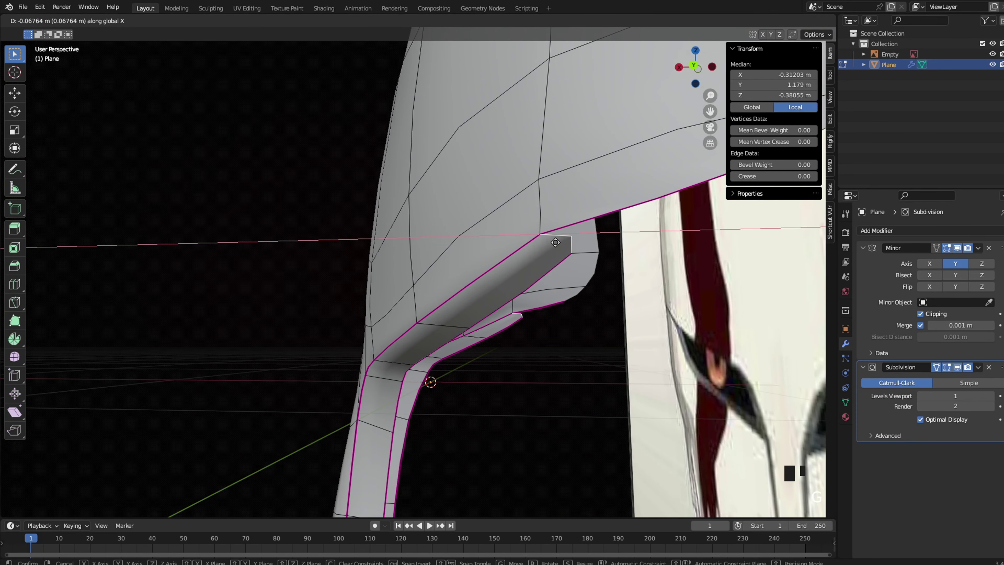
{"action": "left_click", "coordinate": [524, 265]}
{"action": "scroll", "coordinate": [528, 268], "scroll_direction": "down", "scroll_amount": 3}
{"action": "middle_click_drag", "start_coordinate": [528, 267], "coordinate": [491, 286], "text": "shift"}
Reposition the vertex at the mask's lower temple corner, moving it along X from a side view
{"action": "key", "text": "1"}
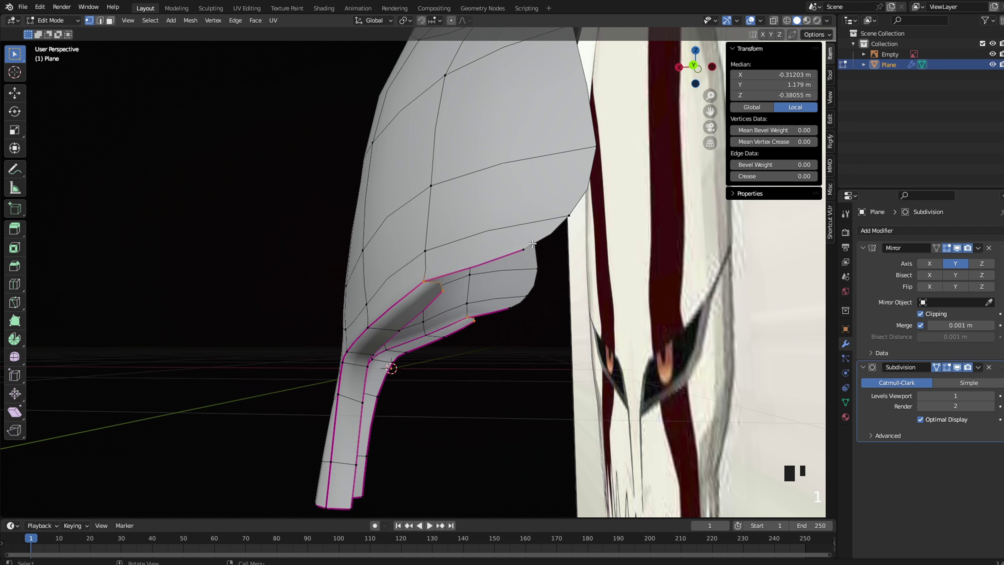
{"action": "left_click", "coordinate": [535, 246]}
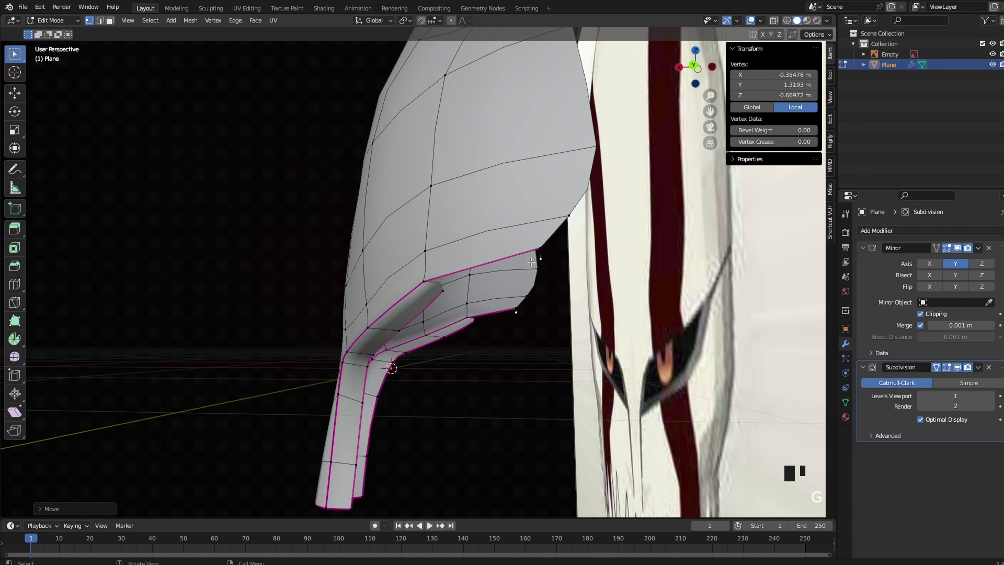
{"action": "key", "text": "Tab"}
{"action": "key", "text": "Tab"}
{"action": "left_click", "coordinate": [537, 256]}
{"action": "mouse_move", "coordinate": [543, 269]}
{"action": "middle_mouse_down"}
{"action": "mouse_move", "coordinate": [556, 216]}
{"action": "mouse_move", "coordinate": [520, 309]}
{"action": "mouse_move", "coordinate": [520, 269]}
{"action": "middle_mouse_up"}
{"action": "key", "text": "g"}
{"action": "key", "text": "x"}
{"action": "left_click", "coordinate": [566, 226]}
Fine-tune the temple corner vertex's position against the reference in see-through shading
{"action": "key", "text": "grave"}
{"action": "key", "text": "z"}
{"action": "key", "text": "Tab"}
{"action": "key", "text": "Tab"}
{"action": "key", "text": "z"}
{"action": "scroll", "coordinate": [521, 268], "scroll_direction": "up", "scroll_amount": 2}
{"action": "key", "text": "g"}
{"action": "left_click", "coordinate": [531, 272]}
{"action": "middle_click_drag", "start_coordinate": [518, 229], "coordinate": [526, 300], "text": "shift"}
{"action": "middle_click_drag", "start_coordinate": [526, 301], "coordinate": [462, 323]}
{"action": "key", "text": "2"}
{"action": "left_click", "coordinate": [544, 243]}
{"action": "key", "text": "Tab"}
{"action": "key", "text": "ctrl+z"}
{"action": "key", "text": "ctrl+z"}
Select the outer side border from the temple corner up to the crown and crease its edges
{"action": "key", "text": "1"}
{"action": "left_click", "coordinate": [555, 276]}
{"action": "key", "text": "2"}
{"action": "left_click", "coordinate": [569, 248]}
{"action": "scroll", "coordinate": [570, 245], "scroll_direction": "down", "scroll_amount": 2}
{"action": "key", "text": "1"}
{"action": "key", "text": "Tab"}
{"action": "key", "text": "Tab"}
{"action": "middle_click_drag", "start_coordinate": [459, 128], "coordinate": [471, 128]}
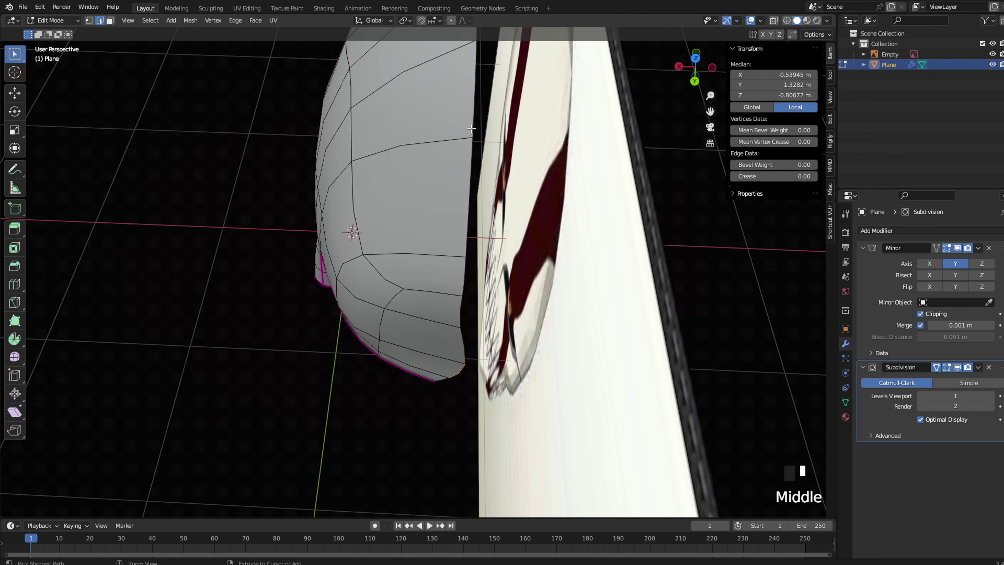
{"action": "middle_click_drag", "start_coordinate": [470, 92], "coordinate": [483, 403], "text": "shift"}
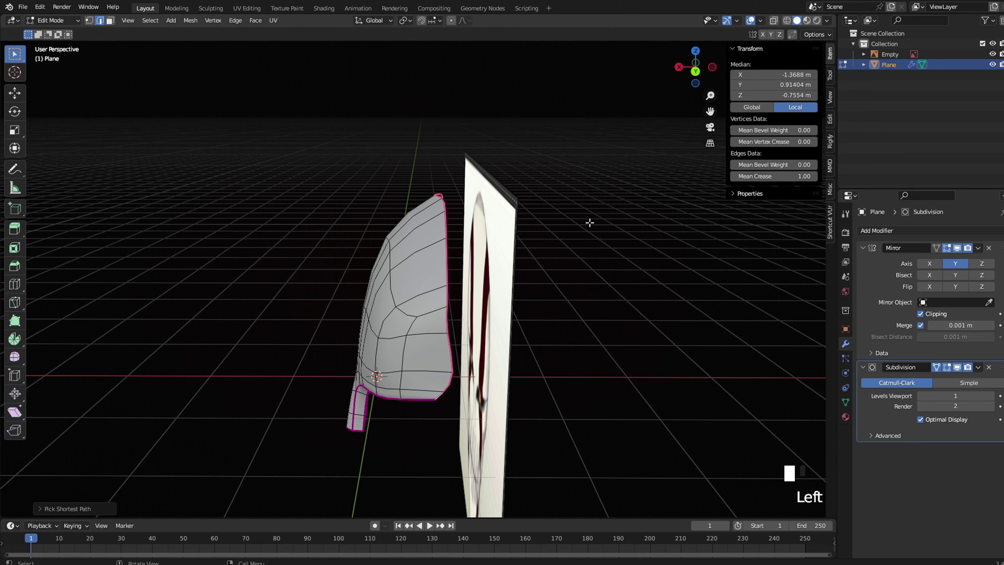
Extrude the creased side border, offset the new edges along X and scale them down to form an inner rim
{"action": "middle_click_drag", "start_coordinate": [589, 222], "coordinate": [471, 316]}
{"action": "scroll", "coordinate": [451, 402], "scroll_direction": "up", "scroll_amount": 3}
{"action": "left_click", "coordinate": [438, 398], "text": "shift"}
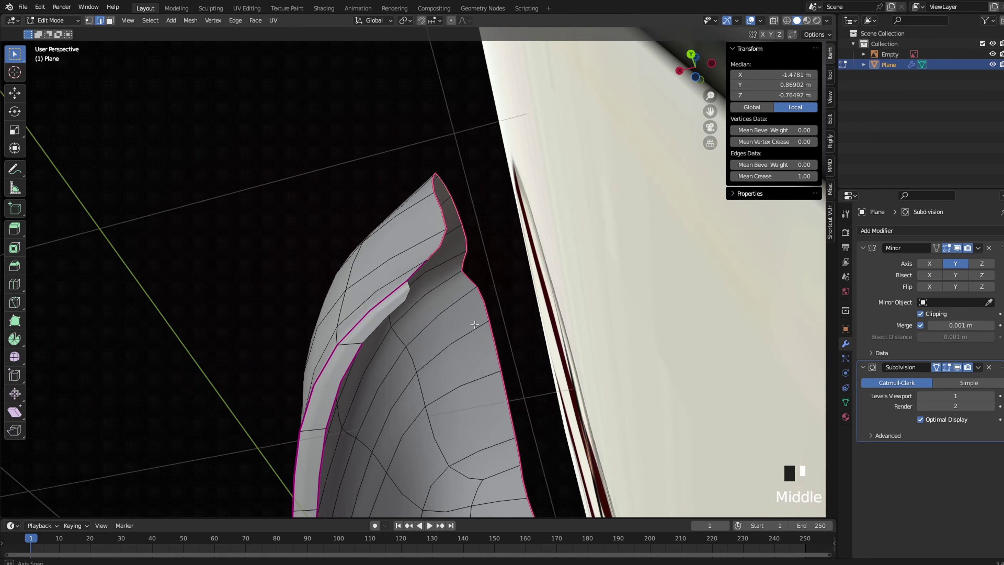
{"action": "scroll", "coordinate": [472, 316], "scroll_direction": "up", "scroll_amount": 2}
{"action": "key", "text": "e"}
{"action": "right_click", "coordinate": [472, 316]}
{"action": "key", "text": "g"}
{"action": "key", "text": "x"}
{"action": "left_click", "coordinate": [484, 317]}
{"action": "key", "text": "s"}
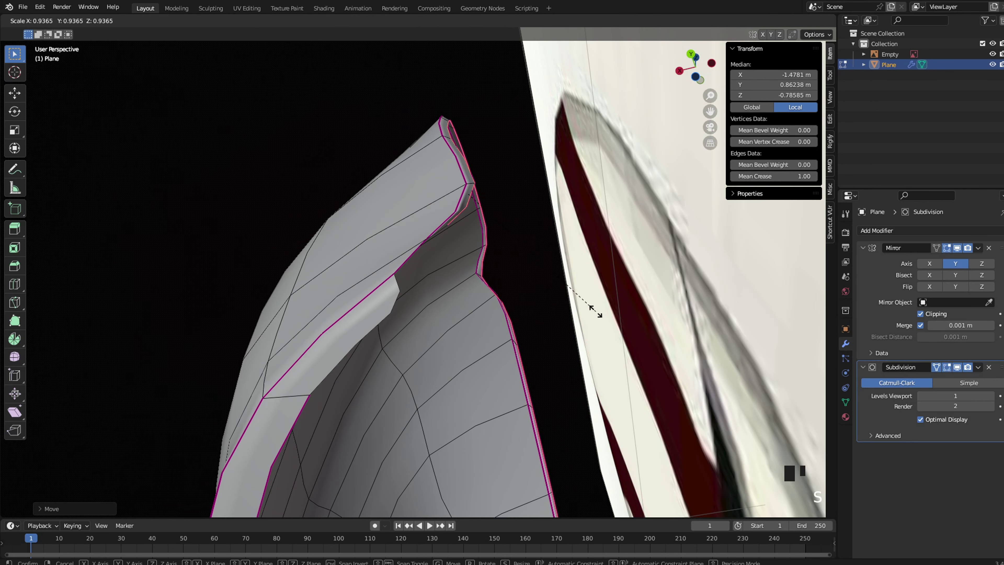
{"action": "left_click", "coordinate": [595, 322]}
Move the extruded side rim along Y and inspect the mask from the front
{"action": "middle_click_drag", "start_coordinate": [595, 322], "coordinate": [409, 215]}
{"action": "key", "text": "g"}
{"action": "key", "text": "y"}
{"action": "left_click", "coordinate": [474, 433]}
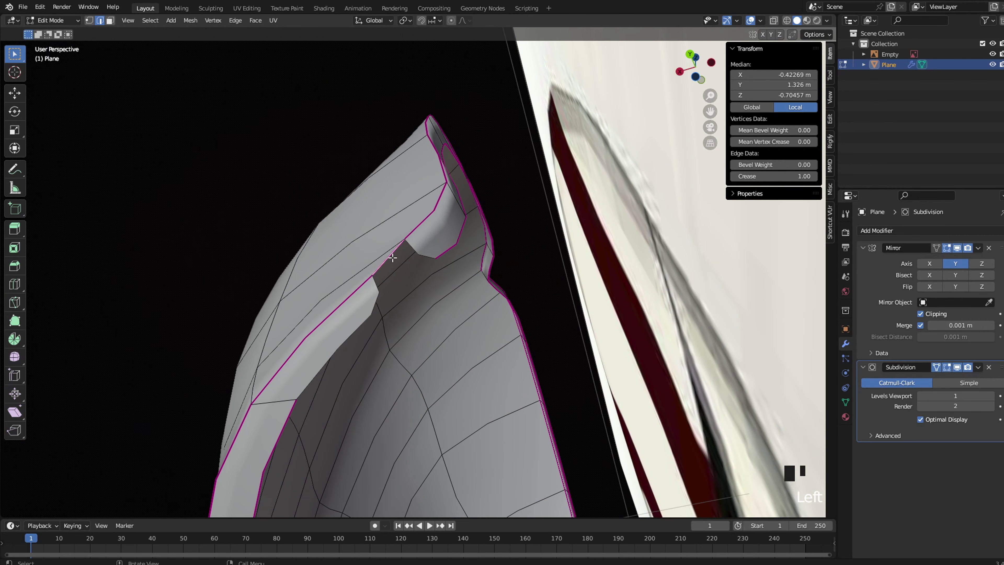
{"action": "key", "text": "Tab"}
{"action": "middle_click_drag", "start_coordinate": [415, 269], "coordinate": [556, 330]}
{"action": "scroll", "coordinate": [502, 300], "scroll_direction": "up", "scroll_amount": 3}
{"action": "key", "text": "grave"}
{"action": "left_click", "coordinate": [609, 325]}
Slide the edge at the lower inner border of the forehead's red stripe to match the reference through X-ray view
{"action": "key", "text": "Tab"}
{"action": "scroll", "coordinate": [463, 334], "scroll_direction": "up", "scroll_amount": 3}
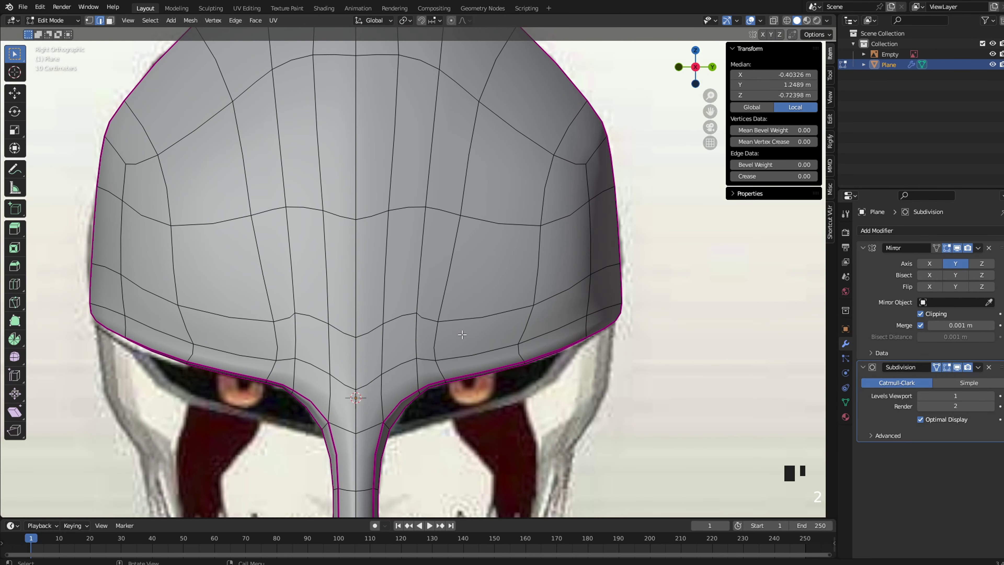
{"action": "key", "text": "alt+z"}
{"action": "key", "text": "g"}
{"action": "key", "text": "g"}
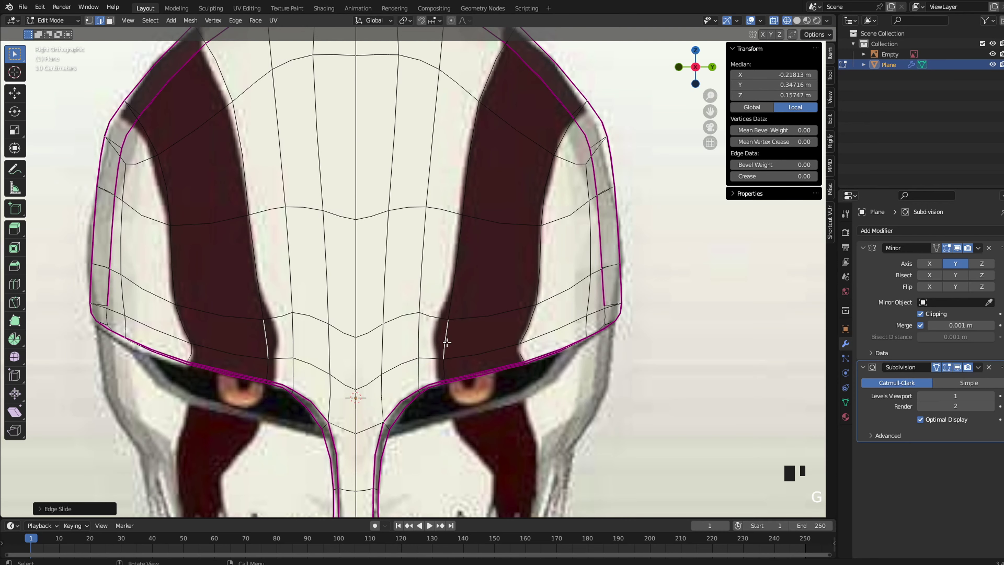
Move the lower vertex of the forehead stripe's inner border onto the reference and check the mask in solid shading
{"action": "left_click", "coordinate": [442, 340]}
{"action": "key", "text": "z"}
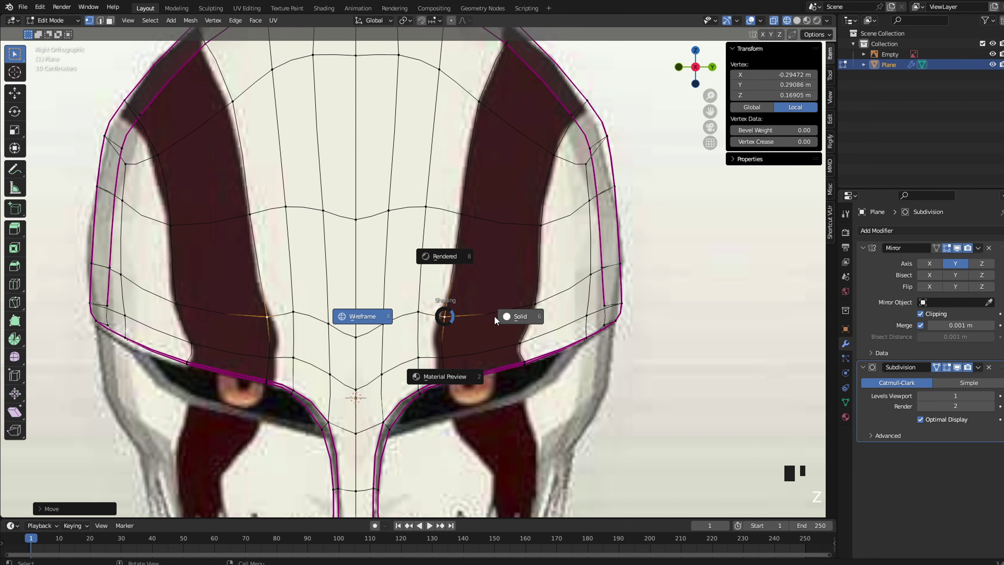
{"action": "left_click", "coordinate": [494, 315]}
{"action": "middle_click_drag", "start_coordinate": [537, 355], "coordinate": [468, 255]}
{"action": "key", "text": "grave"}
{"action": "left_click", "coordinate": [480, 329]}
{"action": "key", "text": "alt+z"}
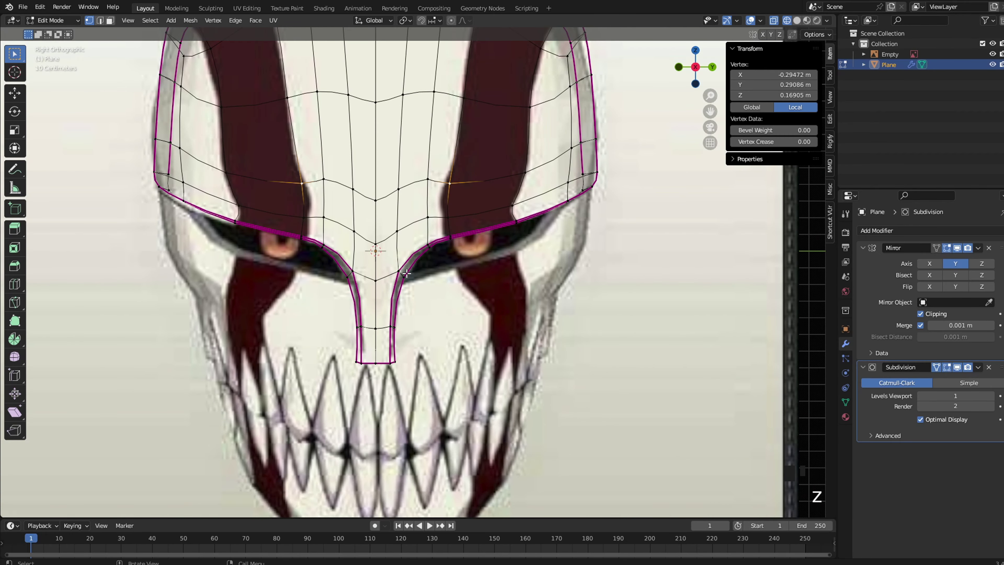
Move the vertices at the nose guard's lower end inward to match the reference through X-ray view
{"action": "scroll", "coordinate": [459, 159], "scroll_direction": "up", "scroll_amount": 3}
{"action": "left_click_drag", "start_coordinate": [266, 418], "coordinate": [264, 418]}
{"action": "middle_click_drag", "start_coordinate": [441, 388], "coordinate": [458, 332], "text": "shift"}
{"action": "scroll", "coordinate": [457, 332], "scroll_direction": "up", "scroll_amount": 1}
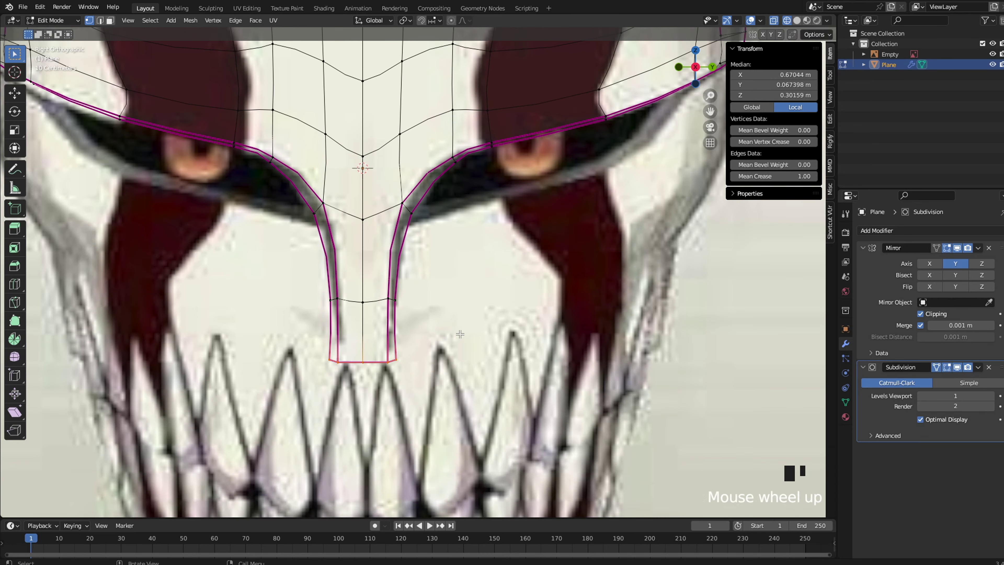
{"action": "key", "text": "g"}
{"action": "left_click", "coordinate": [457, 332]}
{"action": "key", "text": "g"}
{"action": "left_click", "coordinate": [452, 332]}
{"action": "scroll", "coordinate": [413, 365], "scroll_direction": "down", "scroll_amount": 3}
{"action": "scroll", "coordinate": [430, 286], "scroll_direction": "up", "scroll_amount": 1}
Extrude the outer rim edge beside the nose, move it along X and place it sideways as a cheek panel
{"action": "key", "text": "2"}
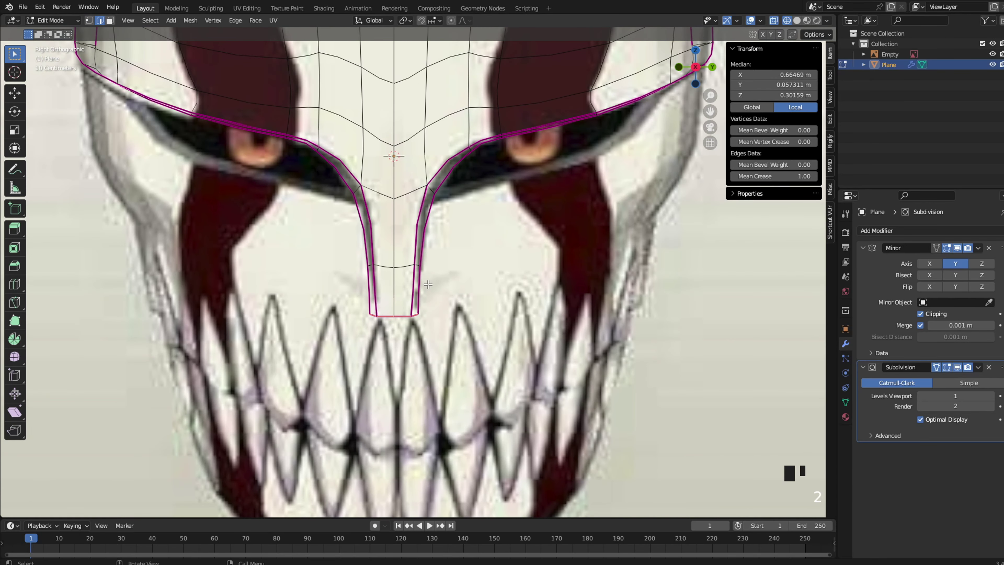
{"action": "left_click", "coordinate": [432, 223]}
{"action": "middle_click_drag", "start_coordinate": [432, 224], "coordinate": [380, 235]}
{"action": "key", "text": "shift+z"}
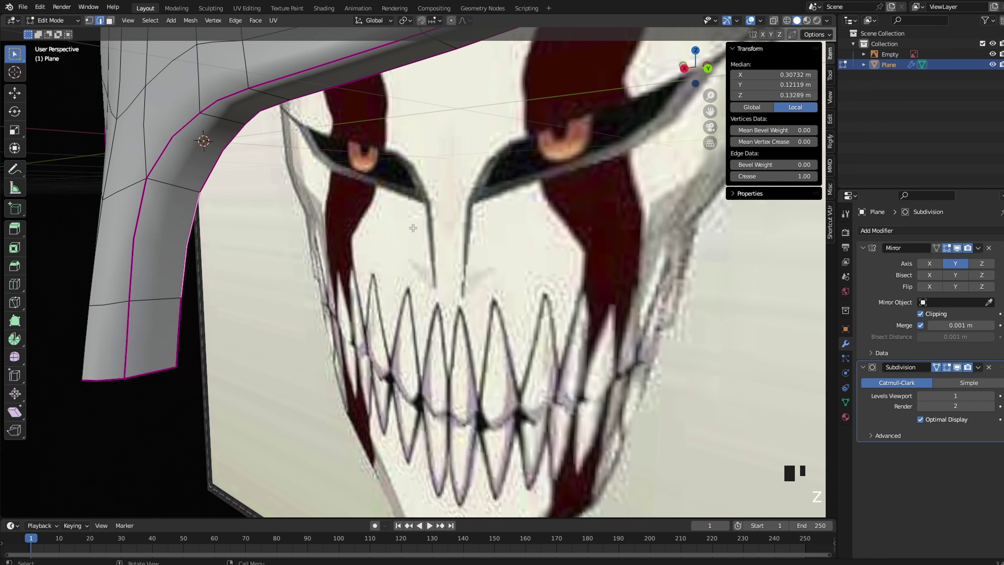
{"action": "key", "text": "e"}
{"action": "right_click", "coordinate": [312, 232]}
{"action": "key", "text": "g"}
{"action": "key", "text": "x"}
{"action": "left_click", "coordinate": [368, 242]}
{"action": "key", "text": "grave"}
{"action": "left_click", "coordinate": [449, 242]}
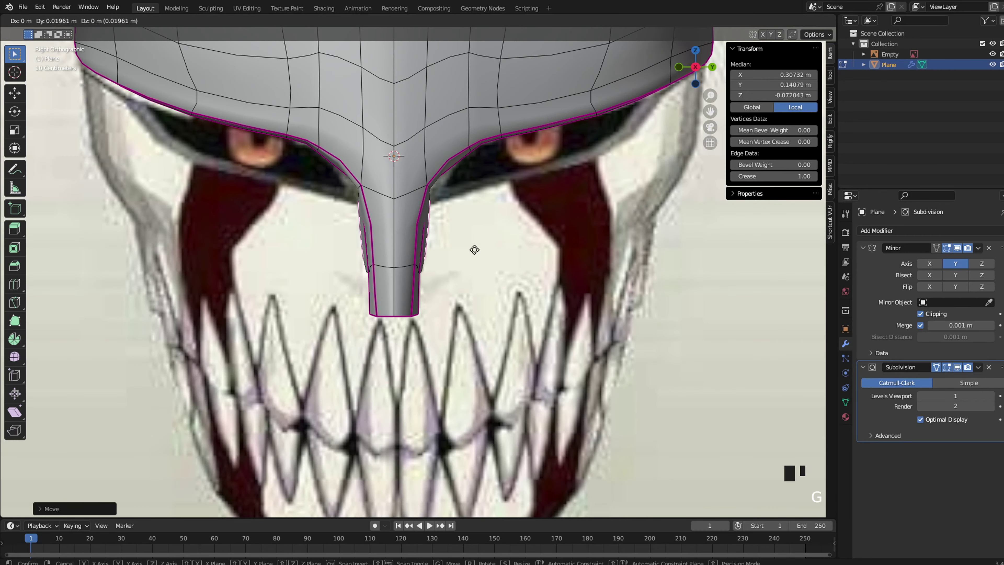
Try to slide the rim vertex at the inner eye corner toward the reference outline
{"action": "key", "text": "1"}
{"action": "middle_click_drag", "start_coordinate": [445, 218], "coordinate": [400, 222]}
{"action": "key", "text": "shift+z"}
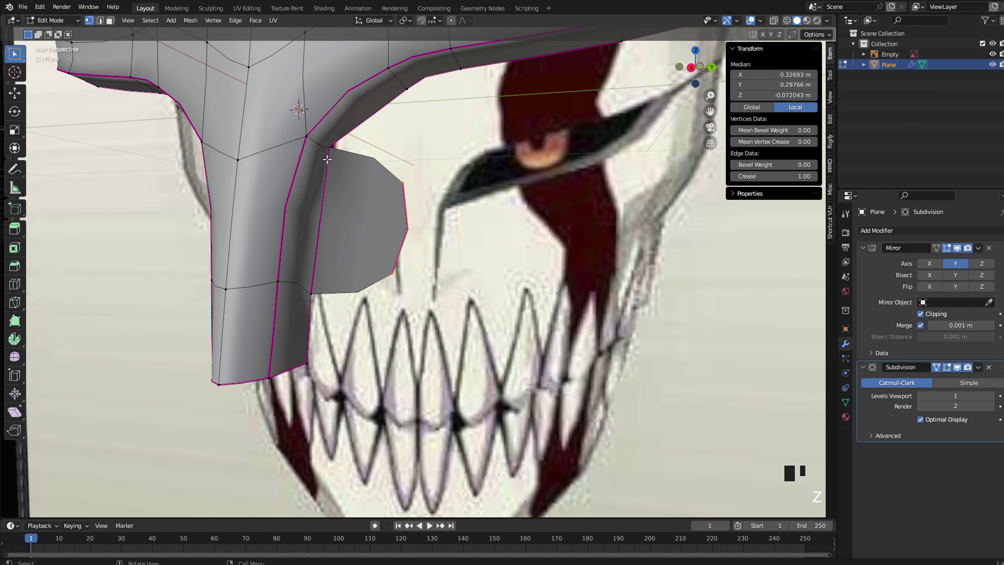
{"action": "left_click", "coordinate": [329, 160]}
{"action": "key", "text": "grave"}
{"action": "left_click", "coordinate": [394, 157]}
{"action": "key", "text": "z"}
{"action": "left_click", "coordinate": [339, 159]}
{"action": "key", "text": "g"}
{"action": "key", "text": "g"}
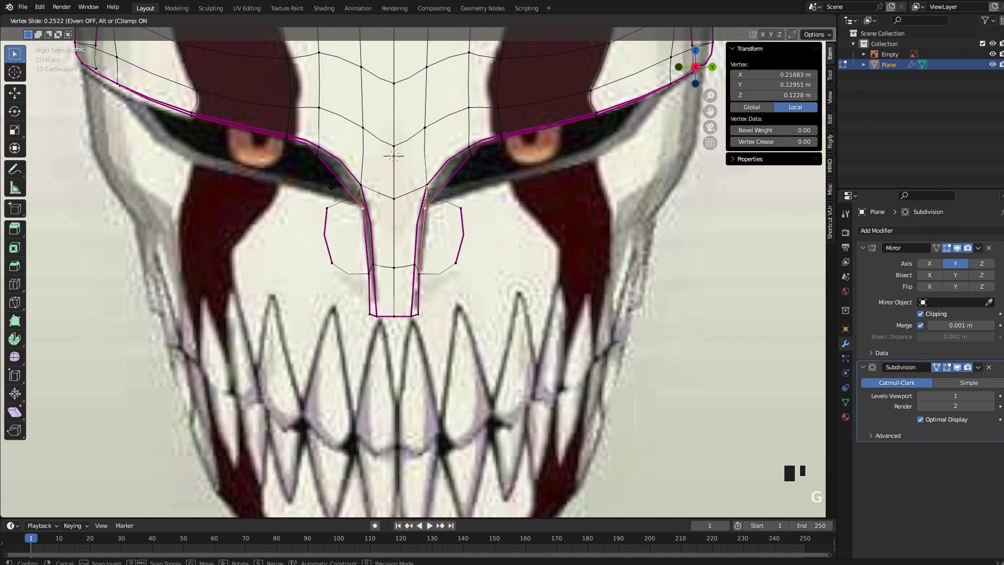
{"action": "left_click", "coordinate": [332, 187]}
{"action": "scroll", "coordinate": [331, 187], "scroll_direction": "up", "scroll_amount": 2}
{"action": "middle_click_drag", "start_coordinate": [457, 158], "coordinate": [413, 214], "text": "shift"}
{"action": "key", "text": "ctrl+z"}
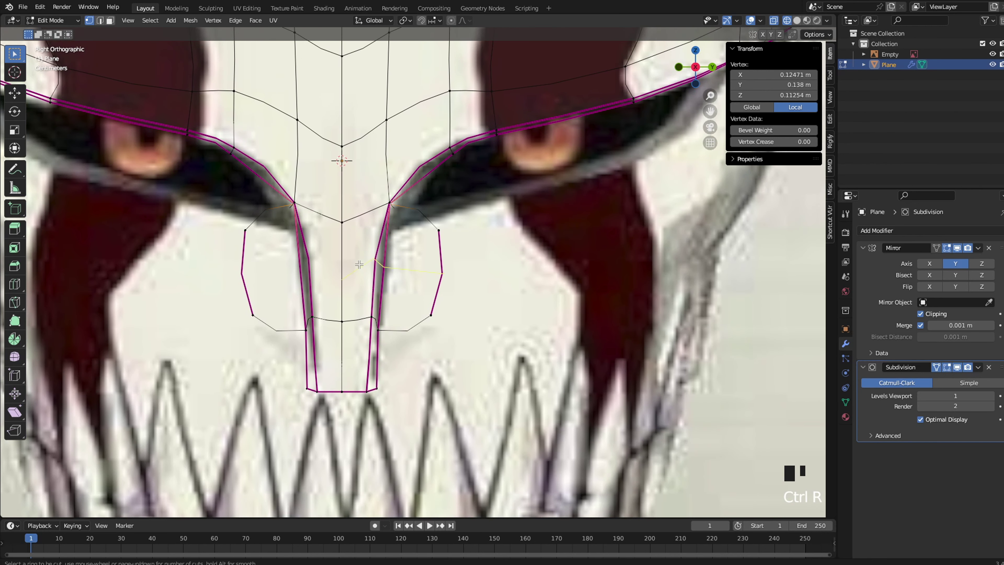
Try to add an edge loop across the nose and cheek panel and move the vertices around the inner eye corner
{"action": "left_click", "coordinate": [359, 265]}
{"action": "left_click", "coordinate": [355, 252]}
{"action": "left_click", "coordinate": [390, 196]}
{"action": "key", "text": "g"}
{"action": "left_click", "coordinate": [390, 189]}
{"action": "left_click", "coordinate": [392, 207]}
{"action": "key", "text": "g"}
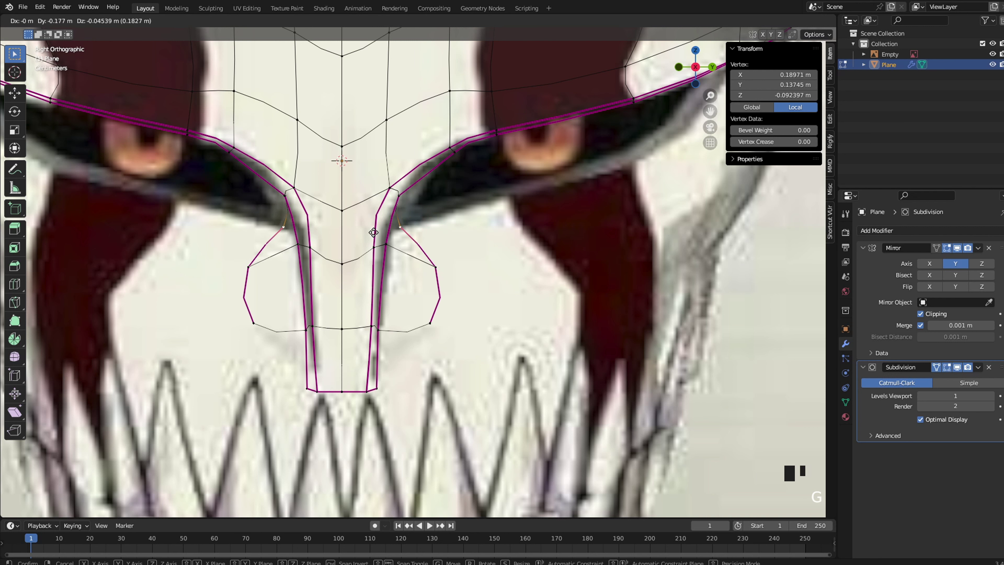
{"action": "left_click", "coordinate": [430, 220]}
Undo the edge loop and the vertex moves around the nose and cheek panel
{"action": "key", "text": "ctrl+z"}
{"action": "key", "text": "ctrl+z"}
{"action": "key", "text": "ctrl+z"}
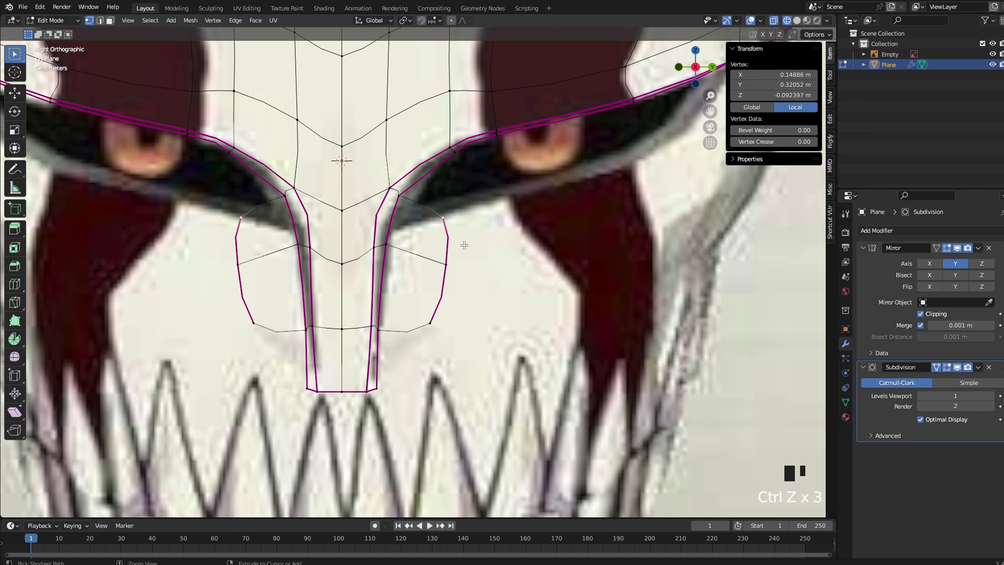
{"action": "key", "text": "ctrl+z"}
{"action": "key", "text": "ctrl+z"}
{"action": "key", "text": "ctrl+z"}
{"action": "key", "text": "ctrl+z"}
{"action": "key", "text": "ctrl+z"}
{"action": "key", "text": "ctrl+z"}
{"action": "key", "text": "ctrl+z"}
{"action": "key", "text": "ctrl+z"}
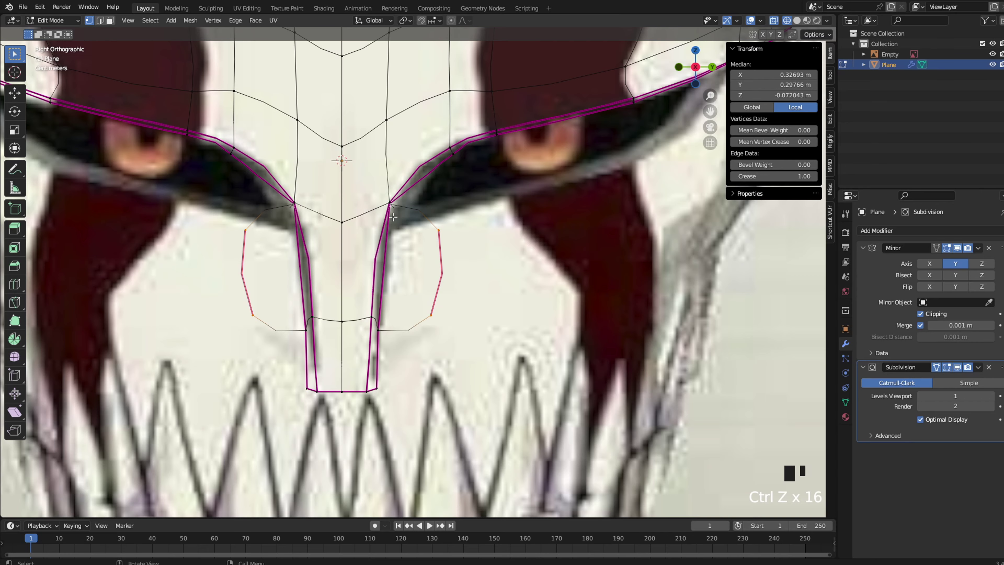
Move the rim vertex at the inner eye corner to fit the reference outline in the right-side orthographic view
{"action": "left_click", "coordinate": [392, 216]}
{"action": "middle_click_drag", "start_coordinate": [393, 217], "coordinate": [668, 126]}
{"action": "scroll", "coordinate": [241, 240], "scroll_direction": "down", "scroll_amount": 3}
{"action": "key", "text": "grave"}
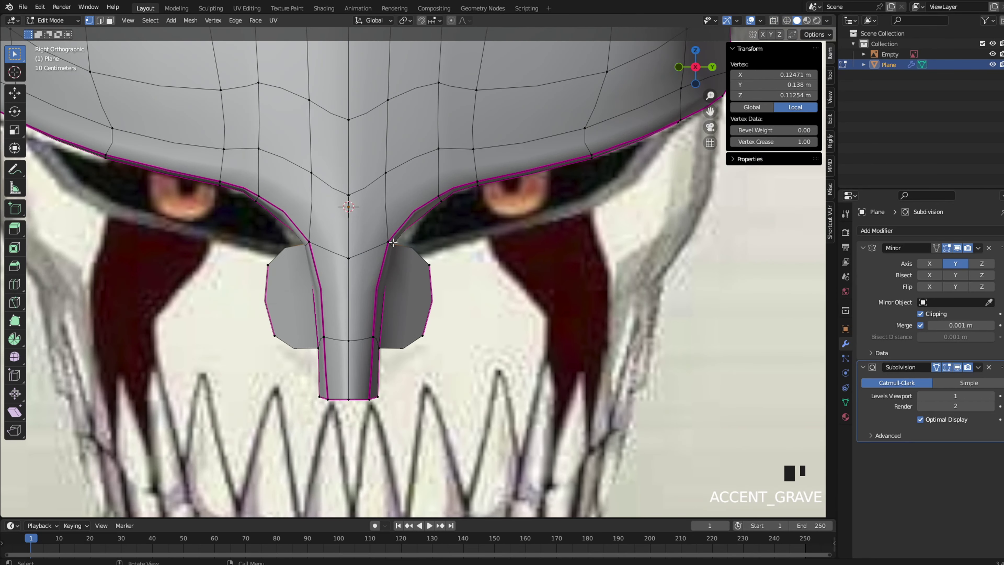
{"action": "scroll", "coordinate": [459, 267], "scroll_direction": "up", "scroll_amount": 2}
{"action": "key", "text": "g"}
{"action": "left_click", "coordinate": [456, 268]}
{"action": "key", "text": "z"}
{"action": "left_click", "coordinate": [425, 270]}
{"action": "key", "text": "g"}
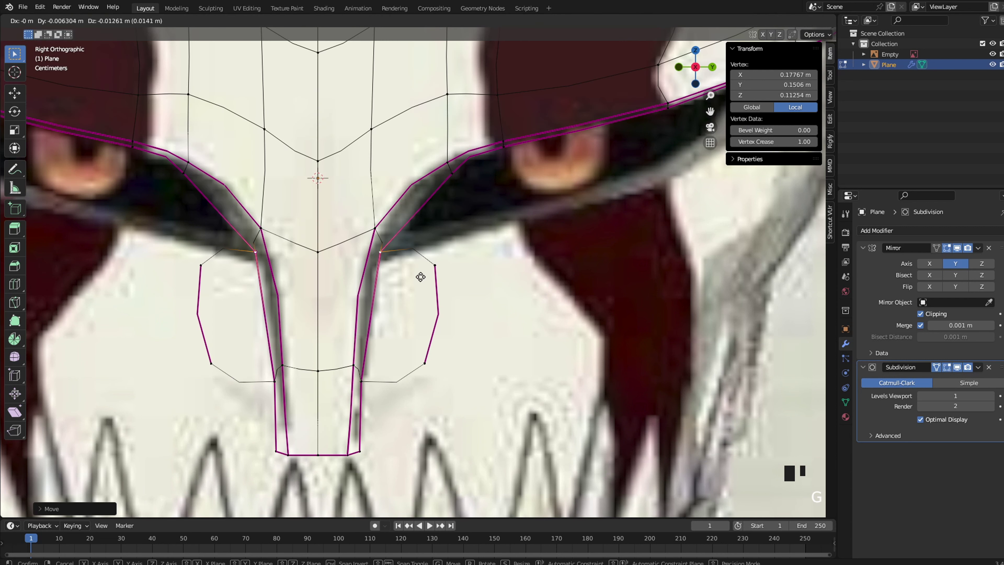
{"action": "left_click", "coordinate": [420, 276]}
Try a crease of 0 on the rim edges between brow and nose and check the smoothed mask
{"action": "key", "text": "2"}
{"action": "left_click_drag", "start_coordinate": [390, 196], "coordinate": [491, 214]}
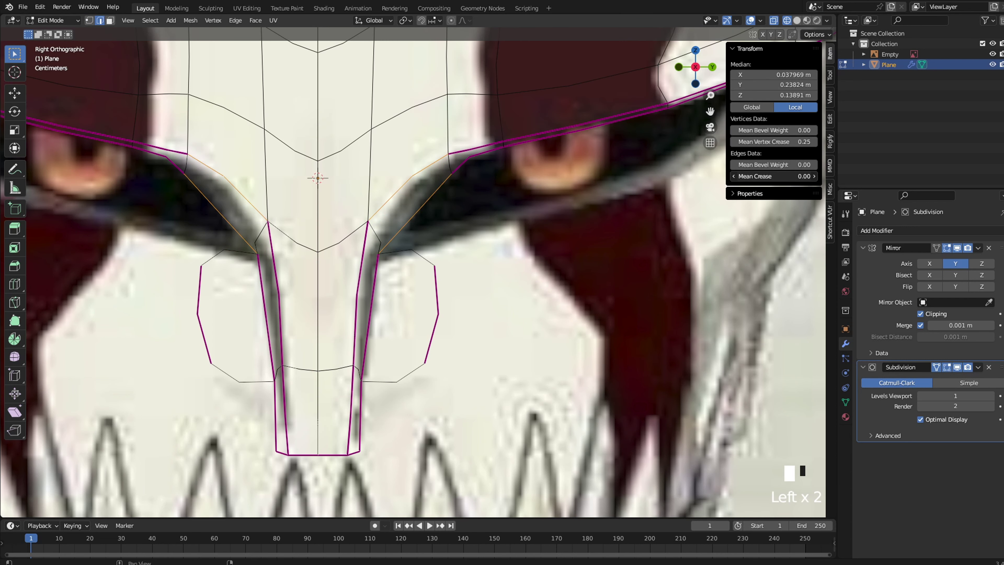
{"action": "key", "text": "z"}
{"action": "key", "text": "Tab"}
{"action": "key", "text": "Tab"}
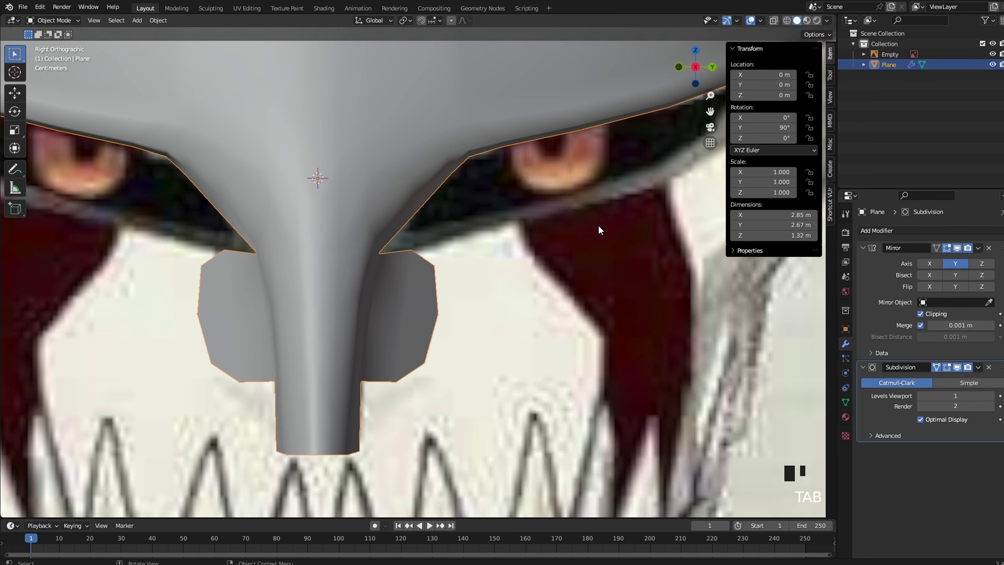
{"action": "scroll", "coordinate": [419, 234], "scroll_direction": "down", "scroll_amount": 5}
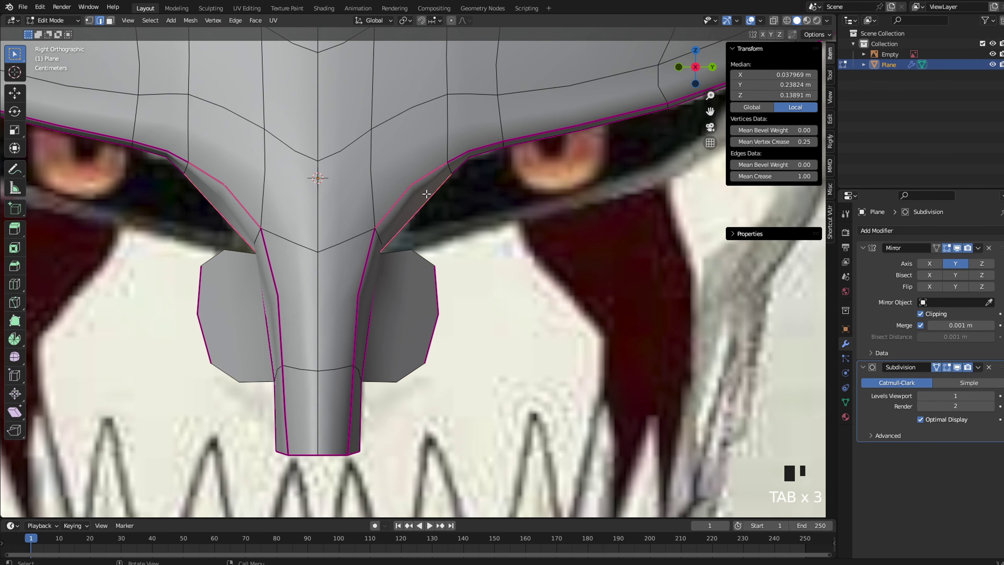
Add an edge loop through the rim curve between brow and nose and position it in wireframe view
{"action": "key", "text": "ctrl+r"}
{"action": "left_click", "coordinate": [421, 234]}
{"action": "scroll", "coordinate": [422, 235], "scroll_direction": "up", "scroll_amount": 5}
{"action": "left_click", "coordinate": [422, 235]}
{"action": "left_click", "coordinate": [417, 202]}
{"action": "key", "text": "z"}
{"action": "key", "text": "g"}
{"action": "left_click", "coordinate": [386, 197]}
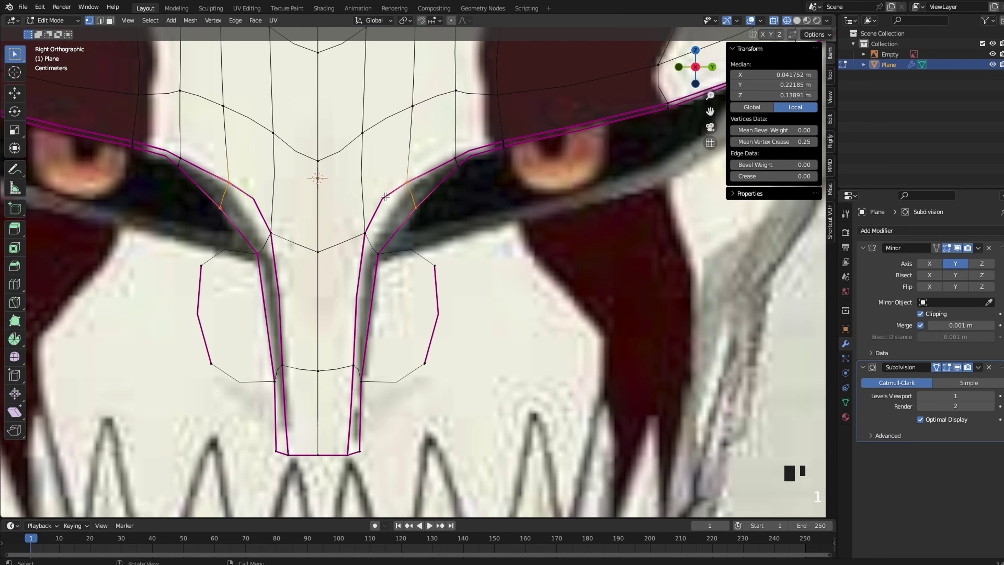
Move the rim geometry at the top corner of the nose down onto the reference outline
{"action": "key", "text": "g"}
{"action": "left_click", "coordinate": [383, 218]}
{"action": "key", "text": "r"}
{"action": "left_click", "coordinate": [392, 210]}
{"action": "key", "text": "1"}
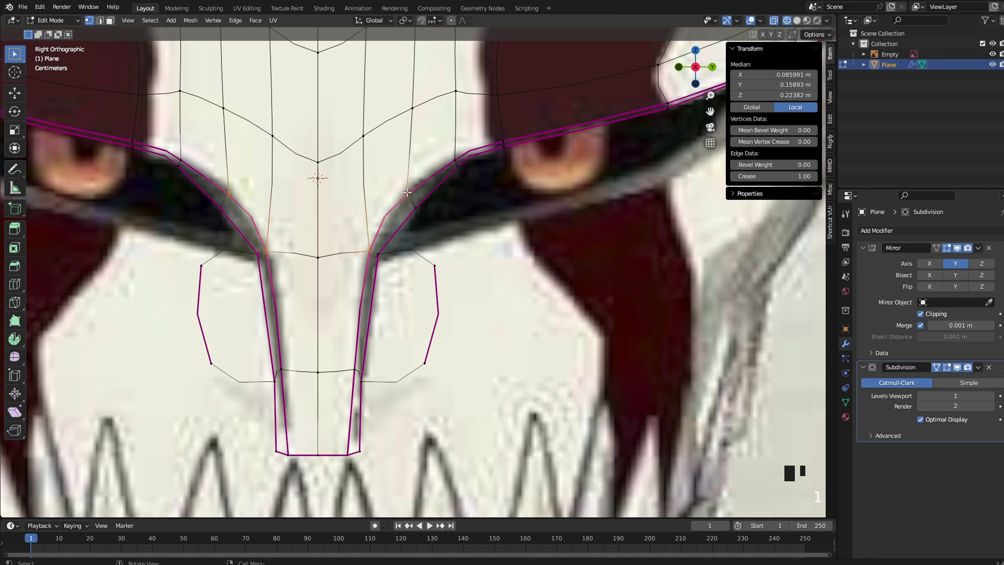
Move the rim vertices along the inner brow, up to the forehead's red stripe, to follow the eye outline
{"action": "left_click", "coordinate": [408, 191]}
{"action": "key", "text": "g"}
{"action": "left_click", "coordinate": [411, 187]}
{"action": "left_click", "coordinate": [455, 158]}
{"action": "key", "text": "g"}
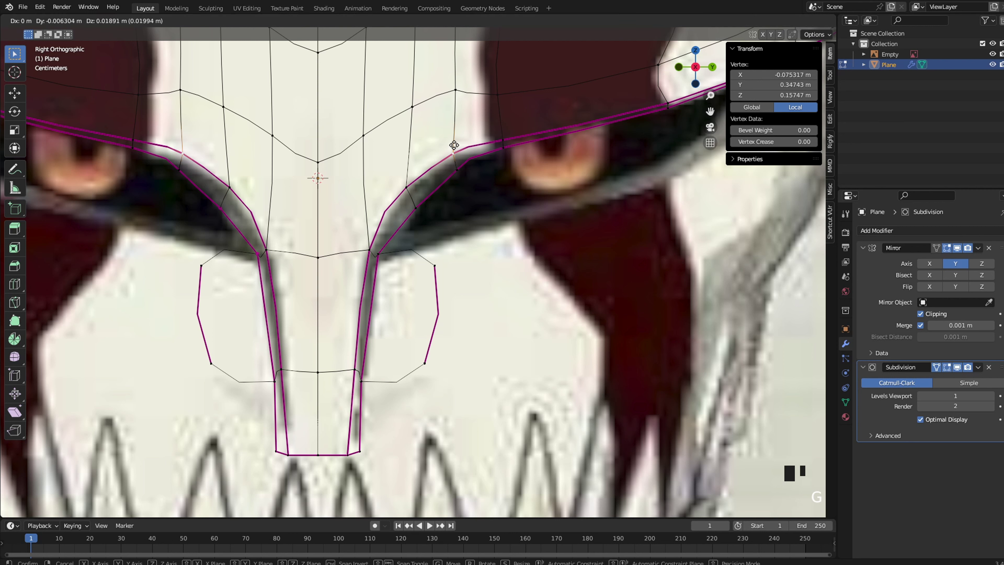
{"action": "left_click", "coordinate": [455, 146]}
{"action": "left_click_drag", "start_coordinate": [523, 131], "coordinate": [488, 167]}
{"action": "key", "text": "g"}
{"action": "left_click", "coordinate": [489, 175]}
{"action": "middle_click_drag", "start_coordinate": [504, 160], "coordinate": [415, 271], "text": "shift"}
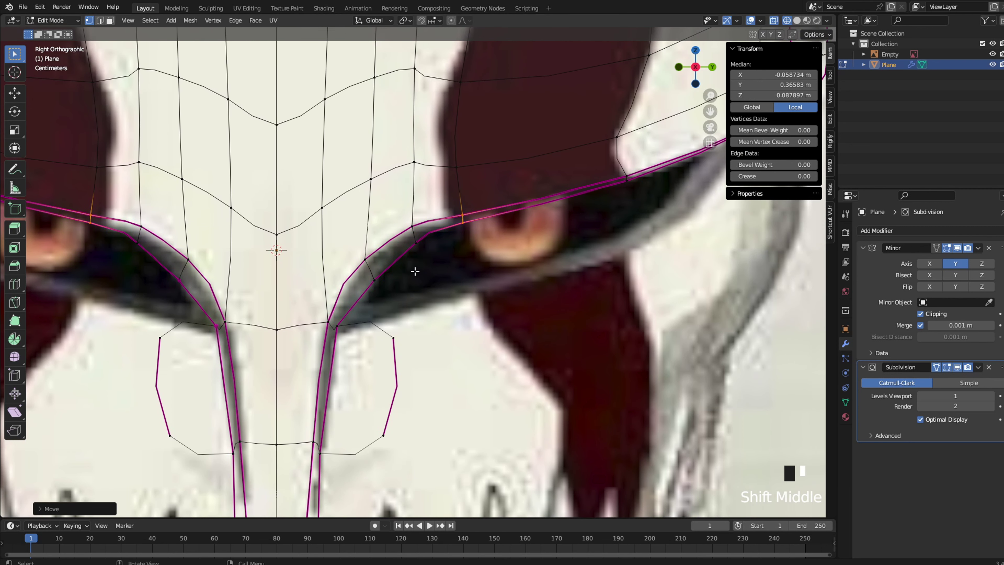
Select the cheek panel's outer edge and move it along X in solid shading
{"action": "left_click", "coordinate": [382, 332]}
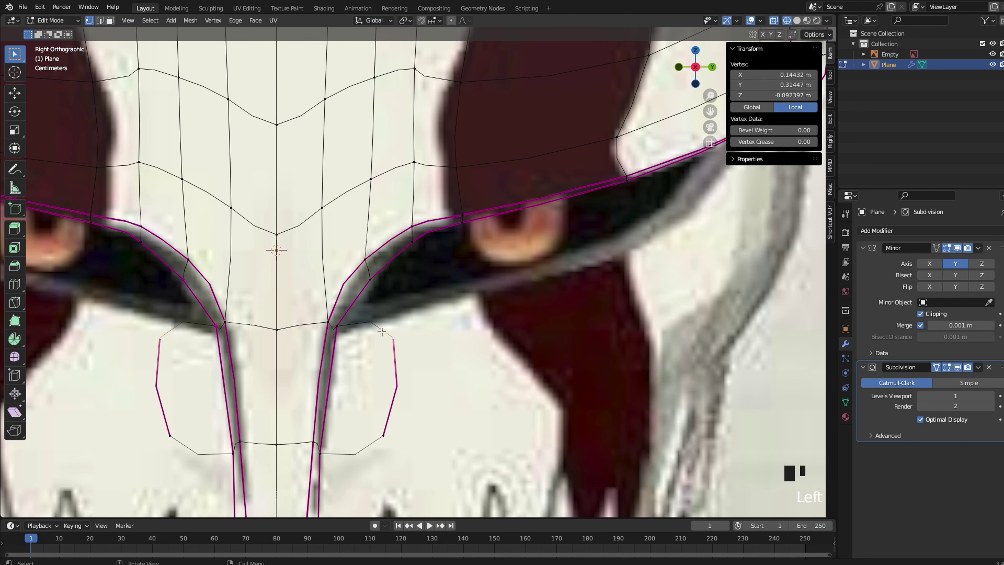
{"action": "left_click", "coordinate": [346, 324]}
{"action": "key", "text": "z"}
{"action": "left_click", "coordinate": [412, 323]}
{"action": "middle_click_drag", "start_coordinate": [412, 323], "coordinate": [211, 338]}
{"action": "key", "text": "2"}
{"action": "left_click", "coordinate": [215, 352]}
{"action": "key", "text": "g"}
{"action": "key", "text": "x"}
{"action": "left_click", "coordinate": [201, 355]}
{"action": "key", "text": "grave"}
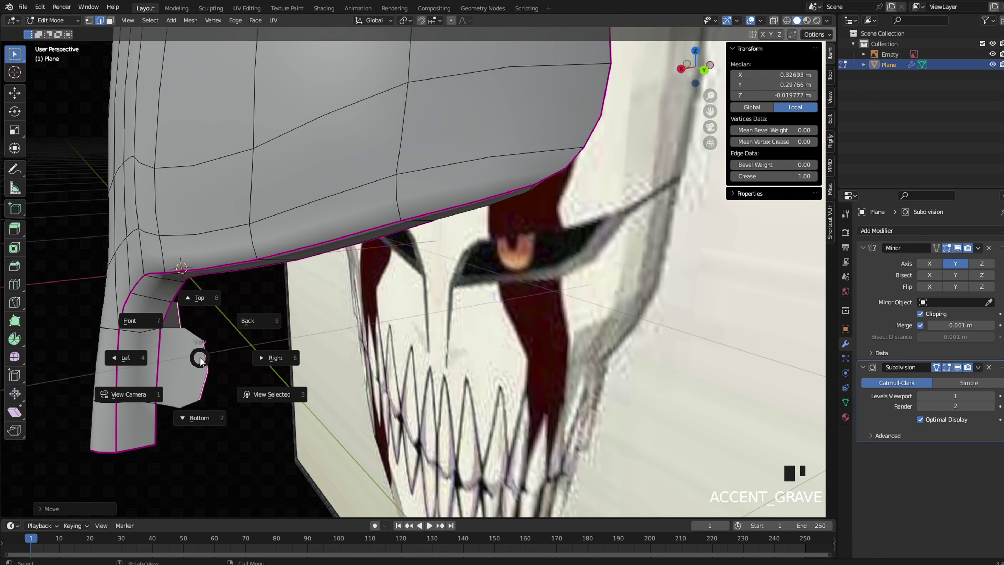
Select the center-line edges of the nose and move them along X to shape the ridge
{"action": "middle_click_drag", "start_coordinate": [108, 387], "coordinate": [162, 360]}
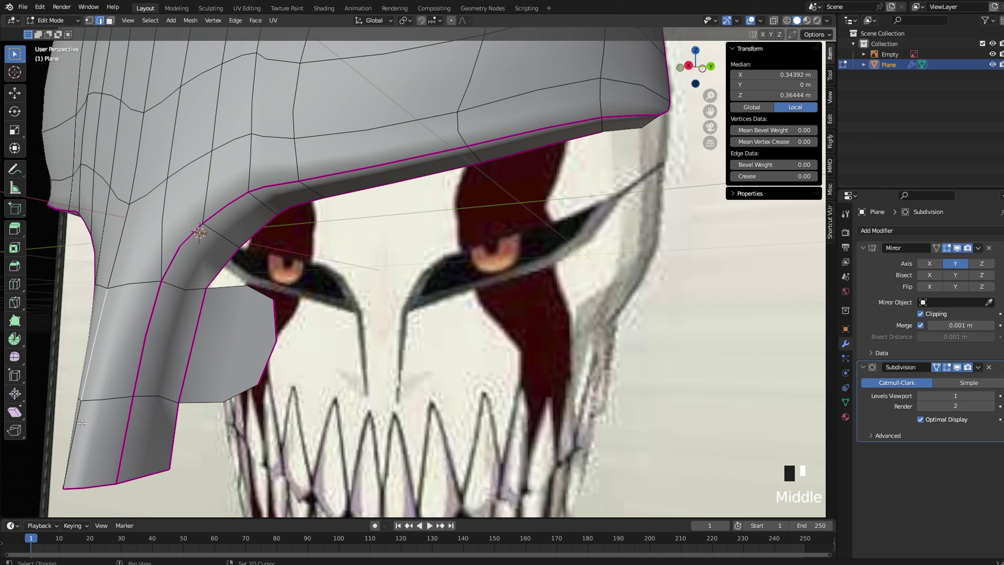
{"action": "left_click", "coordinate": [82, 424], "text": "shift"}
{"action": "middle_click_drag", "start_coordinate": [82, 424], "coordinate": [204, 375]}
{"action": "key", "text": "g"}
{"action": "key", "text": "x"}
{"action": "left_click", "coordinate": [204, 375]}
{"action": "middle_click_drag", "start_coordinate": [311, 190], "coordinate": [315, 230], "text": "shift"}
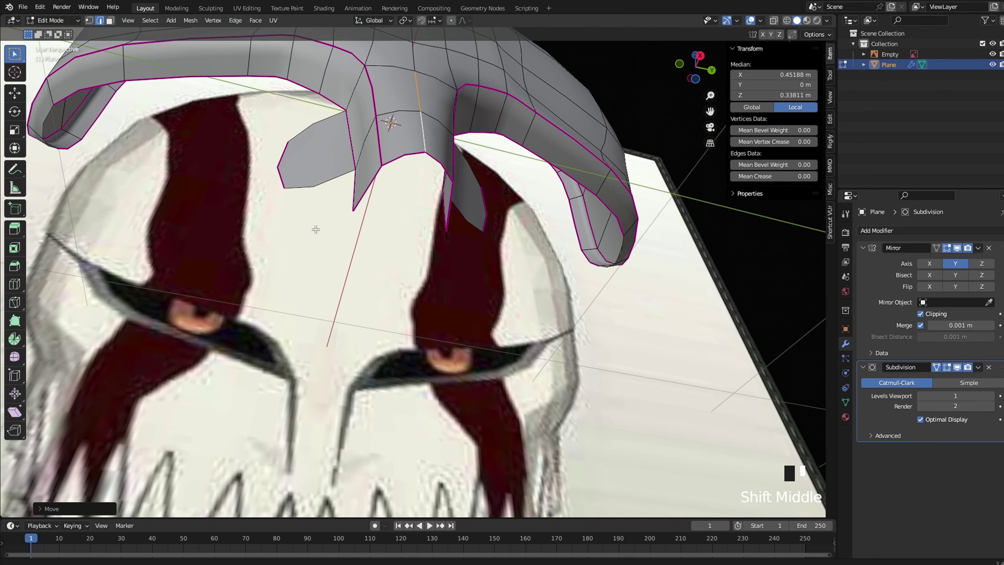
{"action": "key", "text": "g"}
{"action": "left_click", "coordinate": [315, 231]}
Move a single center edge of the nose along X and check the smoothed mask in Object Mode
{"action": "left_click", "coordinate": [419, 125]}
{"action": "key", "text": "g"}
{"action": "key", "text": "x"}
{"action": "left_click", "coordinate": [425, 145]}
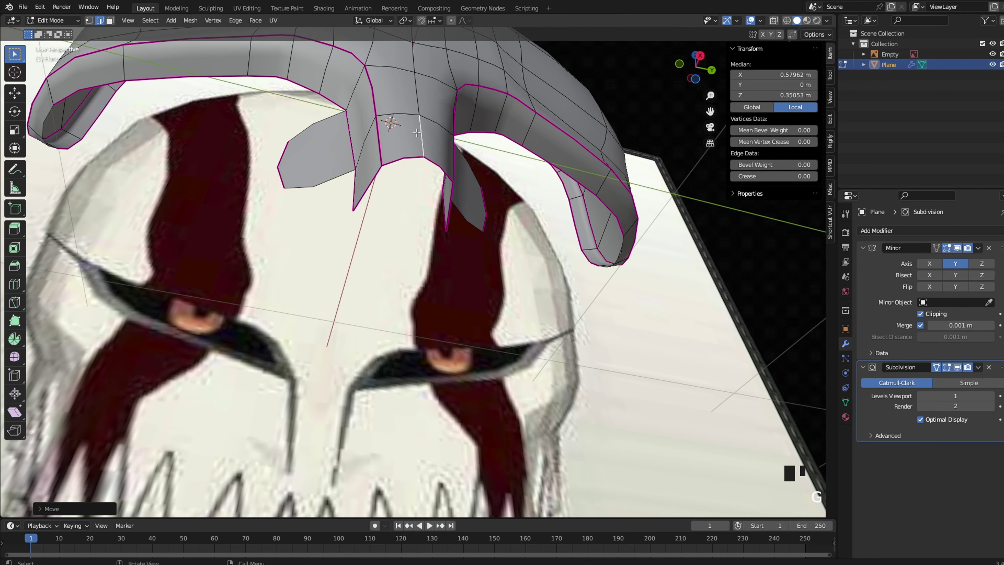
{"action": "middle_click_drag", "start_coordinate": [425, 146], "coordinate": [410, 226]}
{"action": "key", "text": "g"}
{"action": "key", "text": "x"}
{"action": "left_click", "coordinate": [455, 162]}
{"action": "key", "text": "Tab"}
Extrude the cheek panel's outer edge farther outward beneath the eye through wireframe view
{"action": "key", "text": "grave"}
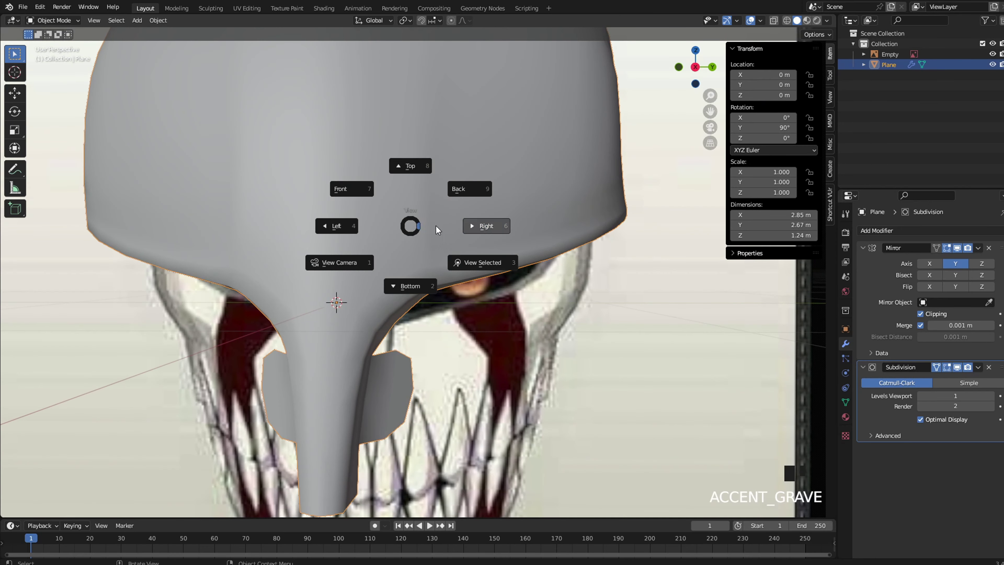
{"action": "scroll", "coordinate": [460, 225], "scroll_direction": "up", "scroll_amount": 3}
{"action": "key", "text": "Tab"}
{"action": "mouse_move", "coordinate": [446, 352]}
{"action": "middle_mouse_down", "text": "shift"}
{"action": "mouse_move", "coordinate": [460, 228]}
{"action": "mouse_move", "coordinate": [379, 237]}
{"action": "middle_mouse_up", "text": "shift"}
{"action": "key", "text": "z"}
{"action": "left_click", "coordinate": [414, 224]}
{"action": "left_click", "coordinate": [446, 212]}
{"action": "key", "text": "e"}
{"action": "left_click", "coordinate": [400, 212]}
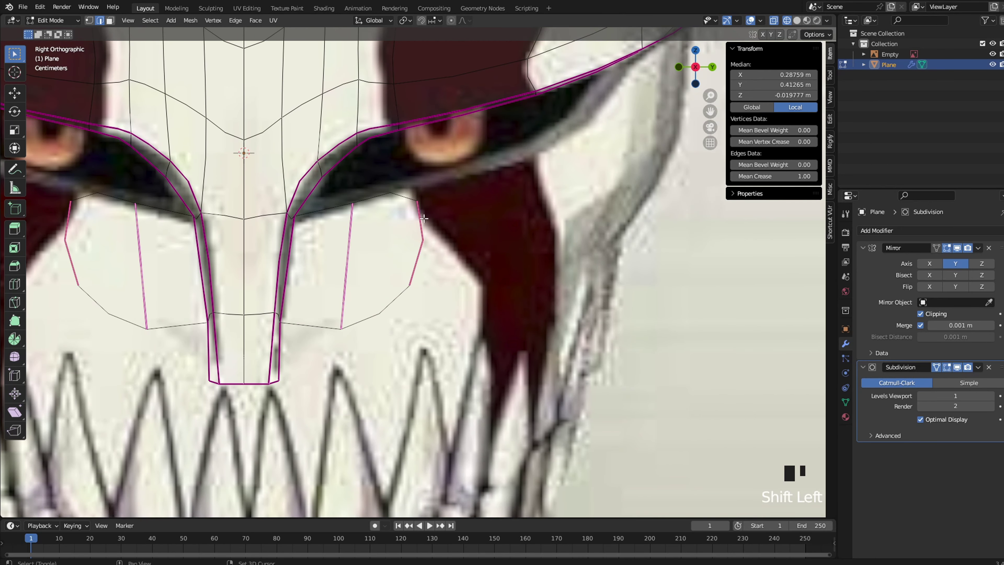
Clear the crease from the cheek panel's upright edges and move its upper vertices onto the lower eye outline
{"action": "left_click", "coordinate": [394, 195]}
{"action": "key", "text": "g"}
{"action": "left_click", "coordinate": [374, 199]}
{"action": "left_click", "coordinate": [370, 210]}
{"action": "left_click", "coordinate": [431, 200]}
{"action": "key", "text": "g"}
{"action": "left_click", "coordinate": [424, 193]}
Slide the cheek panel's lower edges upward to narrow the strip under the eye
{"action": "key", "text": "2"}
{"action": "left_click", "coordinate": [371, 308]}
{"action": "key", "text": "g"}
{"action": "key", "text": "g"}
{"action": "left_click", "coordinate": [350, 295]}
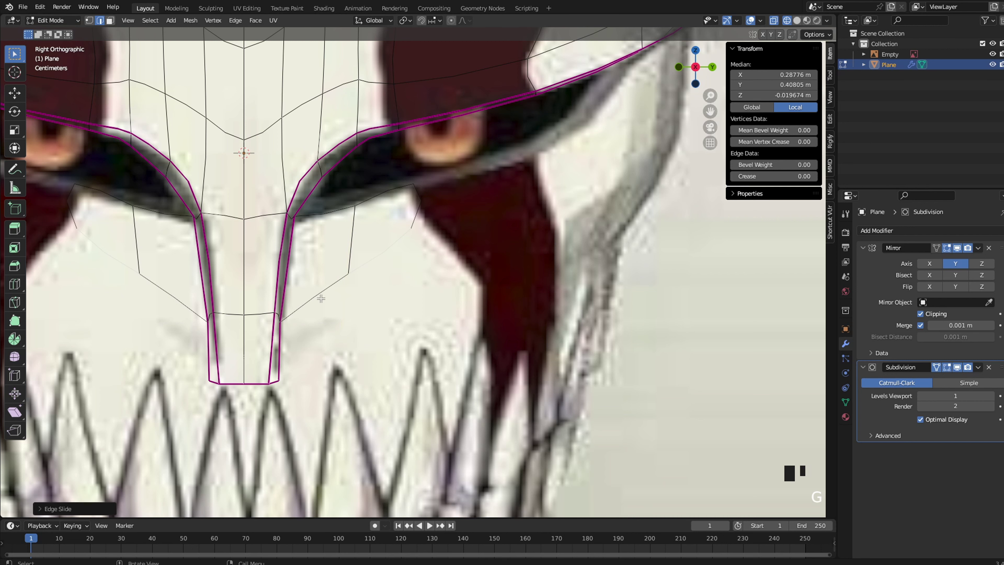
Slide the edge loop across the lower nose upward and move it level with the cheek strip
{"action": "left_click", "coordinate": [261, 314], "text": "alt"}
{"action": "key", "text": "g"}
{"action": "key", "text": "g"}
{"action": "left_click", "coordinate": [149, 300]}
{"action": "key", "text": "g"}
{"action": "left_click", "coordinate": [322, 306]}
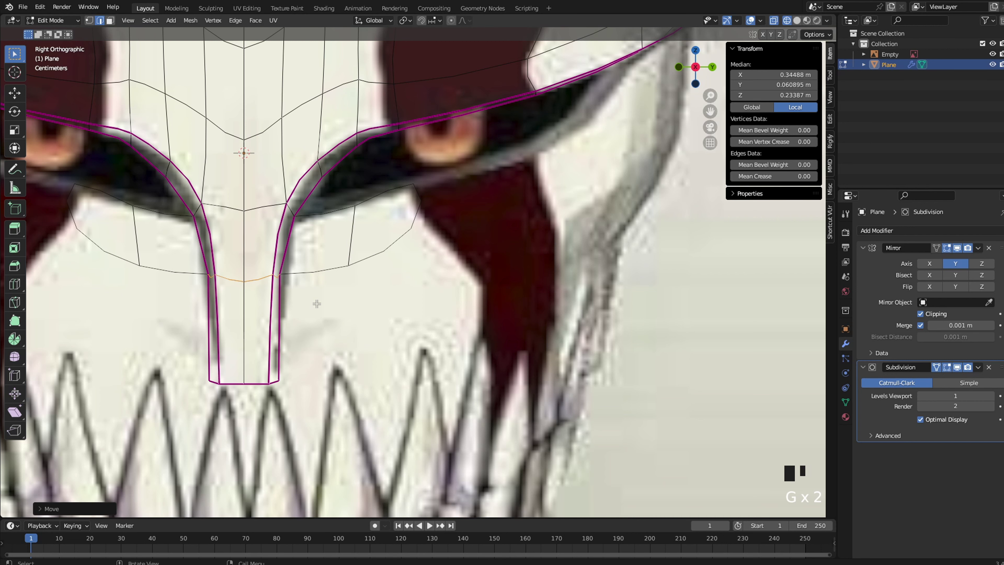
Move the cheek strip's lower vertices and outer corners to follow the reference outline under the eye
{"action": "key", "text": "g"}
{"action": "left_click", "coordinate": [323, 304]}
{"action": "left_click", "coordinate": [349, 270]}
{"action": "key", "text": "g"}
{"action": "left_click", "coordinate": [352, 264]}
{"action": "left_click", "coordinate": [417, 226]}
{"action": "key", "text": "g"}
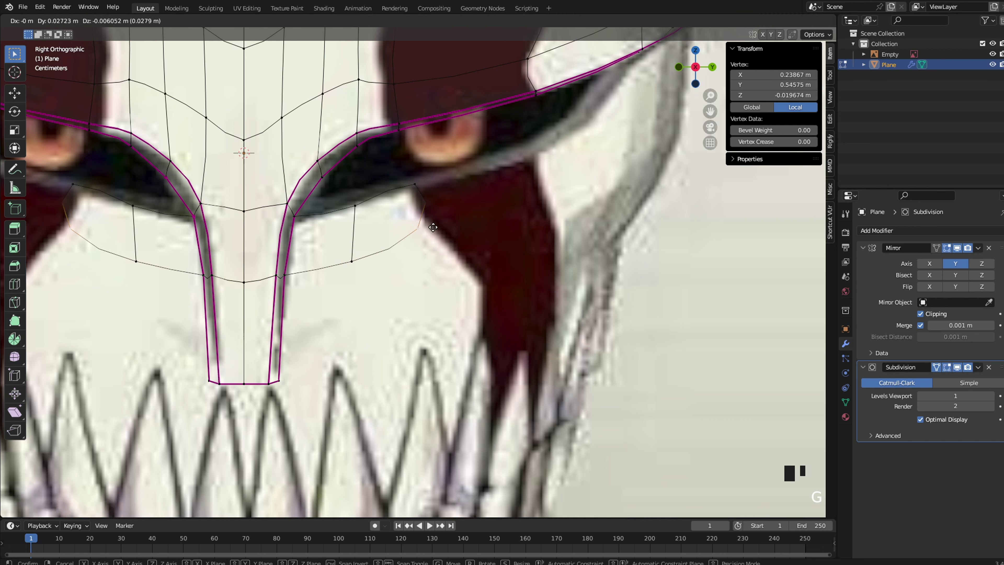
{"action": "left_click", "coordinate": [424, 226]}
{"action": "left_click", "coordinate": [419, 181]}
{"action": "middle_click_drag", "start_coordinate": [423, 185], "coordinate": [466, 292], "text": "shift"}
{"action": "scroll", "coordinate": [483, 290], "scroll_direction": "up", "scroll_amount": 2}
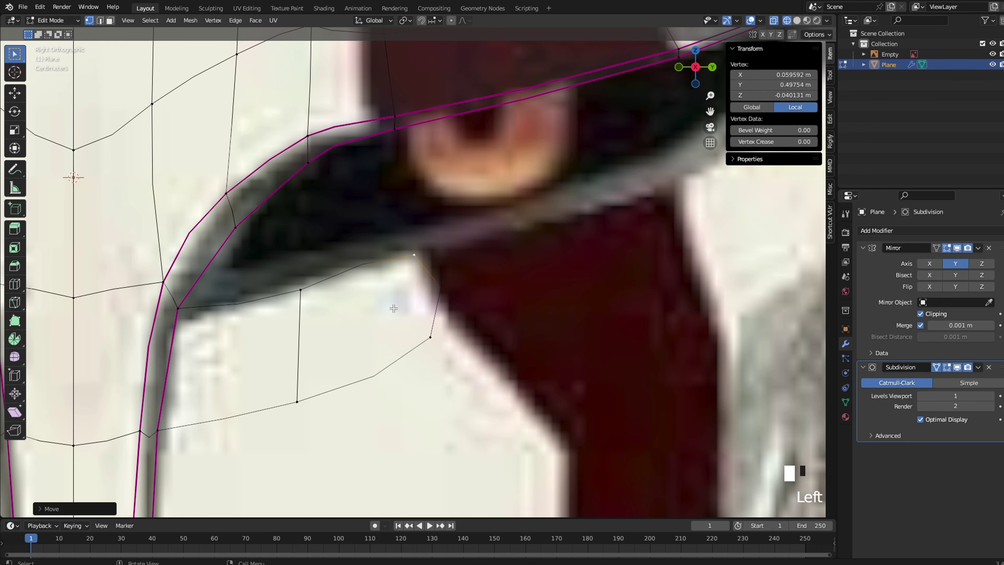
Extrude the cheek strip's outer edge outward and fit its lower and upper vertices under the eye's outer half
{"action": "key", "text": "2"}
{"action": "left_click", "coordinate": [428, 300]}
{"action": "scroll", "coordinate": [257, 344], "scroll_direction": "down", "scroll_amount": 4}
{"action": "key", "text": "e"}
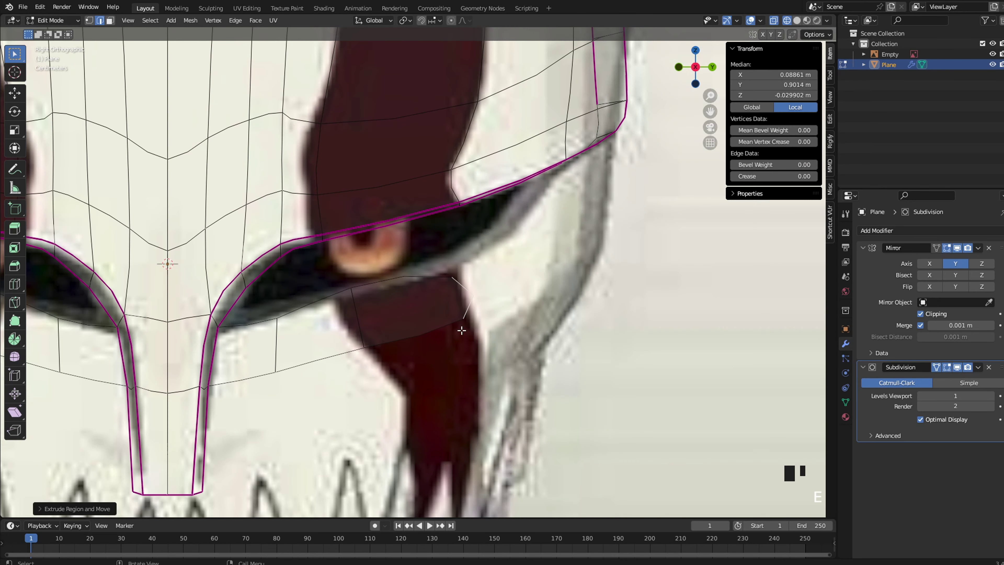
{"action": "left_click", "coordinate": [465, 321]}
{"action": "key", "text": "g"}
{"action": "left_click", "coordinate": [478, 329]}
{"action": "left_click", "coordinate": [455, 272]}
{"action": "key", "text": "g"}
{"action": "left_click", "coordinate": [460, 264]}
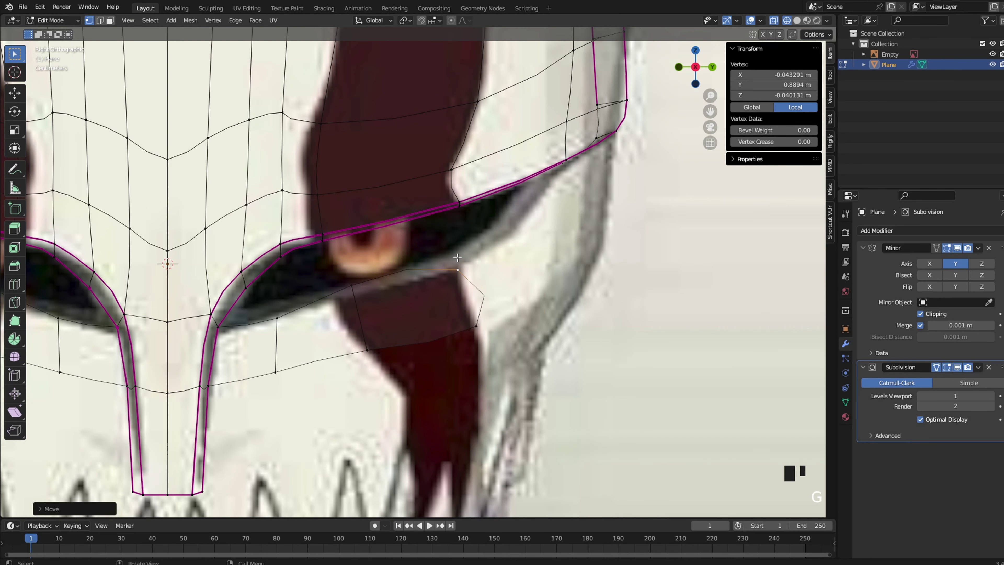
Move the cheek strip's outer edge backward along the X axis to wrap it around the face
{"action": "key", "text": "2"}
{"action": "left_click", "coordinate": [484, 295]}
{"action": "middle_click_drag", "start_coordinate": [484, 295], "coordinate": [397, 319], "text": "shift"}
{"action": "scroll", "coordinate": [327, 277], "scroll_direction": "down", "scroll_amount": 2}
{"action": "key", "text": "g"}
{"action": "key", "text": "x"}
{"action": "left_click", "coordinate": [372, 312]}
{"action": "scroll", "coordinate": [235, 337], "scroll_direction": "up", "scroll_amount": 1}
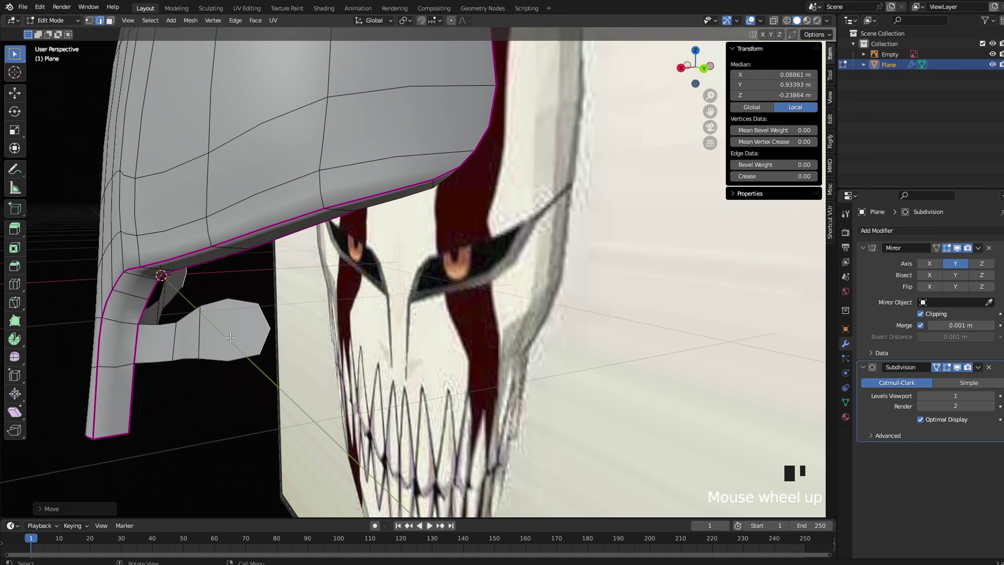
Push the outer edge of the cheek strip farther back and adjust the depth of the edge nearer the nose
{"action": "key", "text": "3"}
{"action": "left_click", "coordinate": [216, 335]}
{"action": "left_click", "coordinate": [216, 336]}
{"action": "key", "text": "2"}
{"action": "middle_click_drag", "start_coordinate": [222, 334], "coordinate": [269, 293]}
{"action": "scroll", "coordinate": [257, 280], "scroll_direction": "up", "scroll_amount": 2}
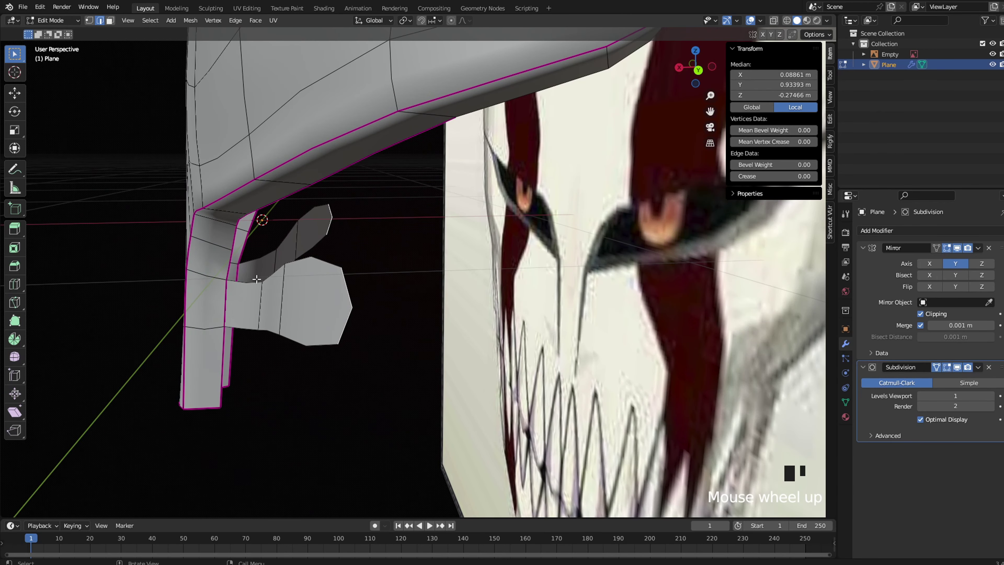
{"action": "left_click", "coordinate": [265, 282]}
Extrude the cheek strip's outer edge toward the temple in the right wireframe view and preview the mask in Object Mode
{"action": "key", "text": "grave"}
{"action": "left_click", "coordinate": [332, 288]}
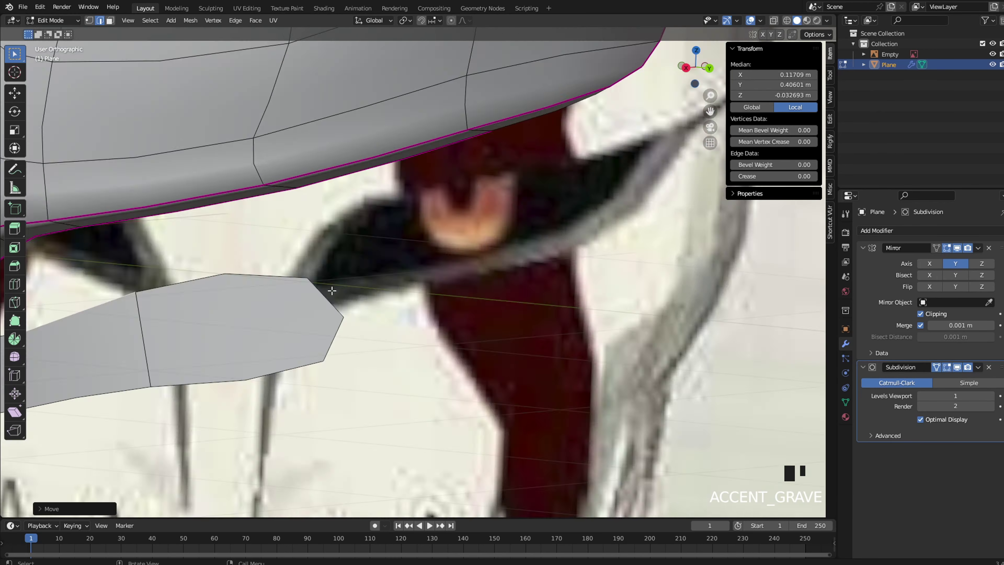
{"action": "key", "text": "alt+z"}
{"action": "left_click", "coordinate": [512, 260]}
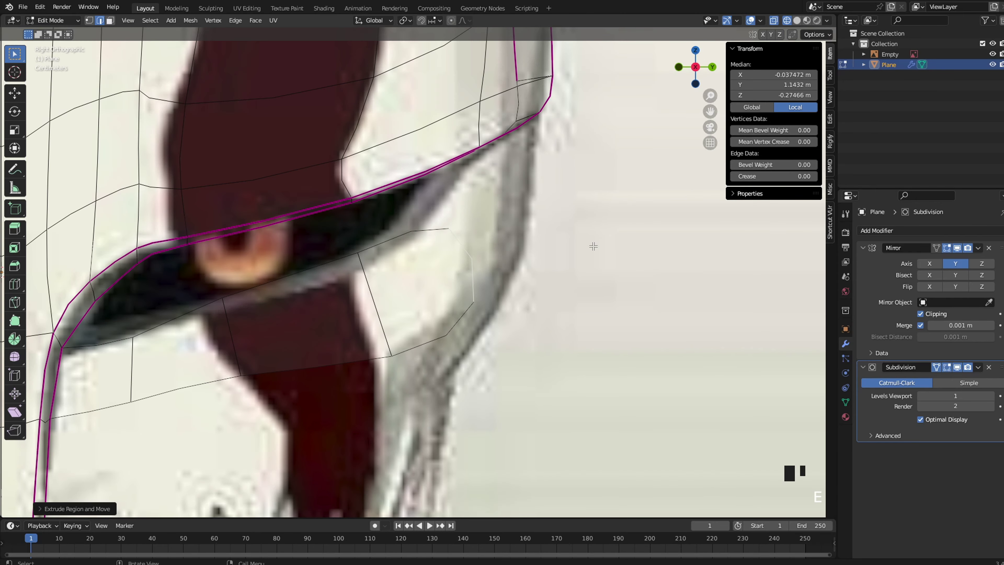
{"action": "key", "text": "g"}
{"action": "left_click", "coordinate": [526, 237]}
{"action": "scroll", "coordinate": [522, 235], "scroll_direction": "down", "scroll_amount": 3}
{"action": "key", "text": "z"}
{"action": "left_click", "coordinate": [573, 237]}
{"action": "middle_click_drag", "start_coordinate": [583, 238], "coordinate": [435, 250]}
{"action": "key", "text": "Tab"}
{"action": "scroll", "coordinate": [494, 245], "scroll_direction": "down", "scroll_amount": 2}
{"action": "scroll", "coordinate": [435, 250], "scroll_direction": "up", "scroll_amount": 6}
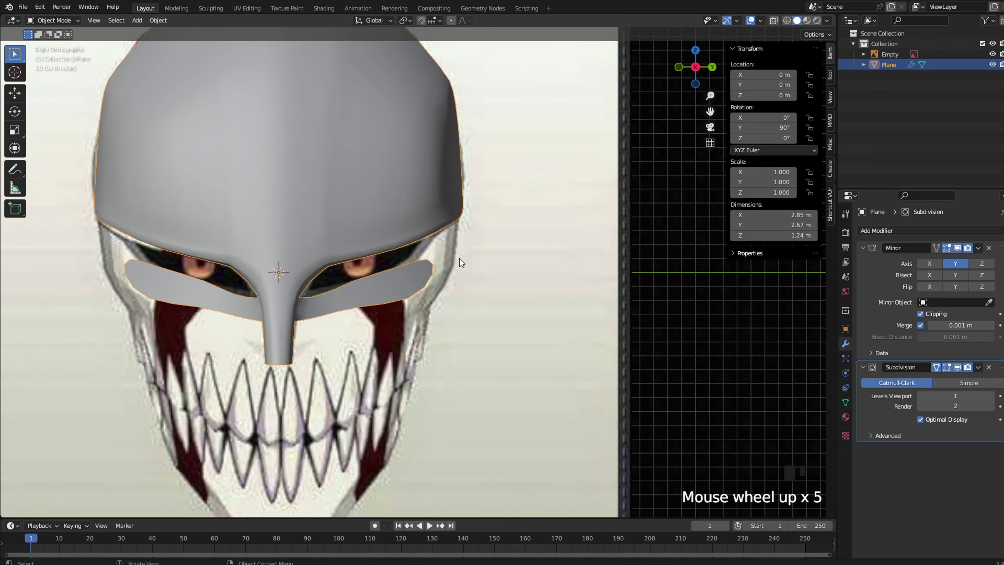
Crease the cheek strip's upper edges along the lower eye outline in wireframe
{"action": "key", "text": "Tab"}
{"action": "key", "text": "z"}
{"action": "left_click", "coordinate": [300, 275]}
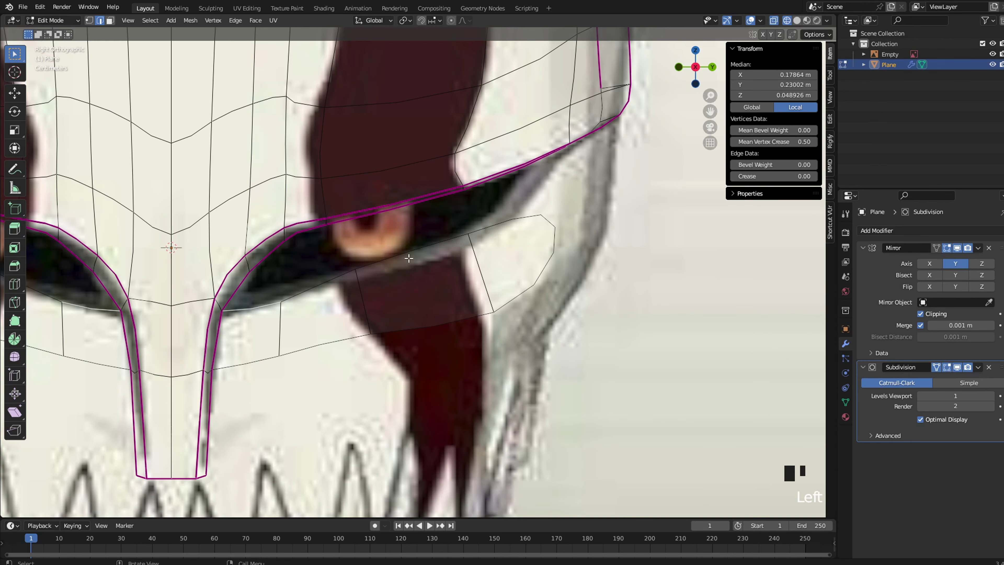
{"action": "scroll", "coordinate": [348, 277], "scroll_direction": "up", "scroll_amount": 1}
{"action": "left_click", "coordinate": [393, 256]}
{"action": "key", "text": "g"}
{"action": "left_click", "coordinate": [378, 275]}
{"action": "key", "text": "g"}
{"action": "left_click", "coordinate": [425, 264]}
{"action": "key", "text": "g"}
{"action": "left_click", "coordinate": [434, 260]}
Move the vertices on the outer half of the cheek strip's upper edge onto the reference's lower eye outline
{"action": "key", "text": "1"}
{"action": "left_click", "coordinate": [459, 248]}
{"action": "key", "text": "g"}
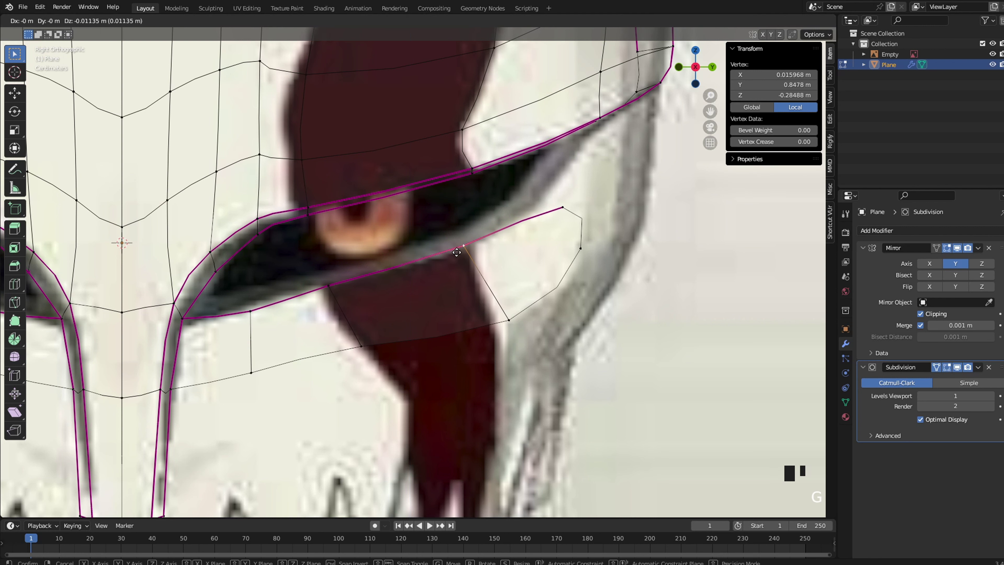
{"action": "left_click", "coordinate": [463, 253]}
{"action": "left_click", "coordinate": [555, 211]}
{"action": "key", "text": "g"}
{"action": "left_click", "coordinate": [541, 207]}
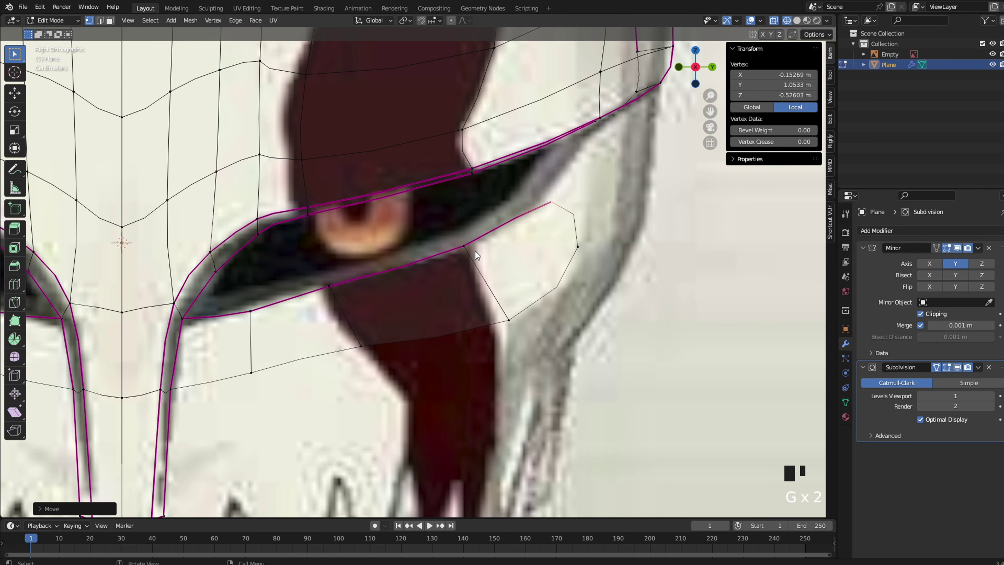
{"action": "left_click", "coordinate": [476, 252]}
{"action": "key", "text": "g"}
{"action": "left_click", "coordinate": [480, 251]}
{"action": "left_click", "coordinate": [554, 205]}
{"action": "key", "text": "g"}
{"action": "left_click", "coordinate": [551, 199]}
{"action": "middle_click_drag", "start_coordinate": [578, 238], "coordinate": [504, 262], "text": "shift"}
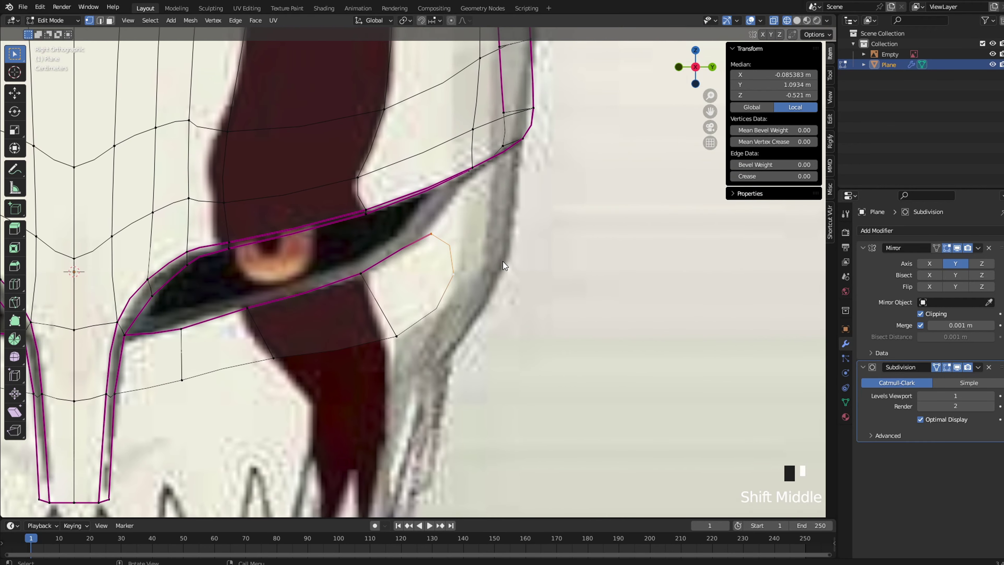
Extrude the cheek strip's end toward the outer eye corner, scale it, and move its top vertex against the brow rim
{"action": "left_click", "coordinate": [539, 209]}
{"action": "key", "text": "s"}
{"action": "key", "text": "s"}
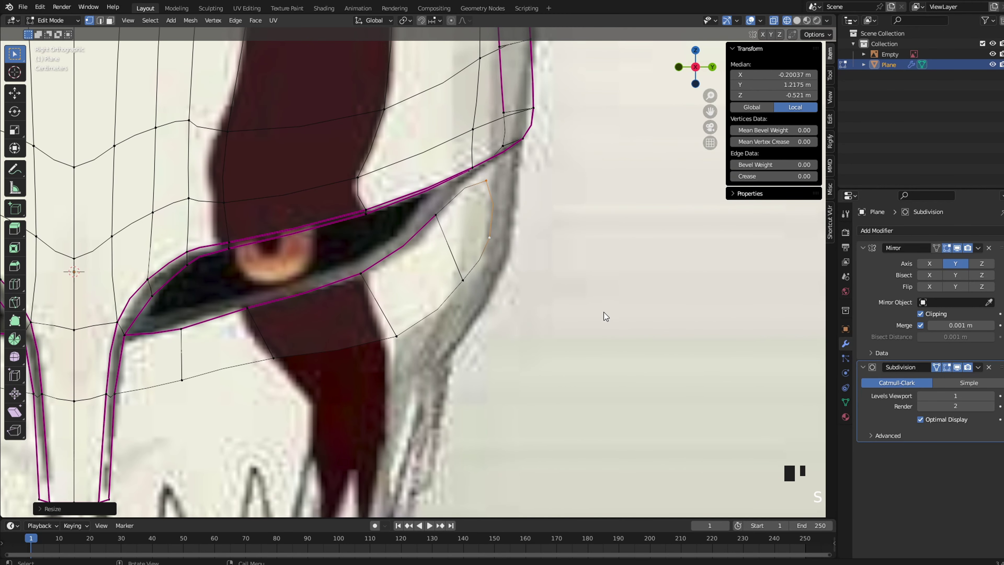
{"action": "left_click", "coordinate": [688, 317]}
{"action": "key", "text": "2"}
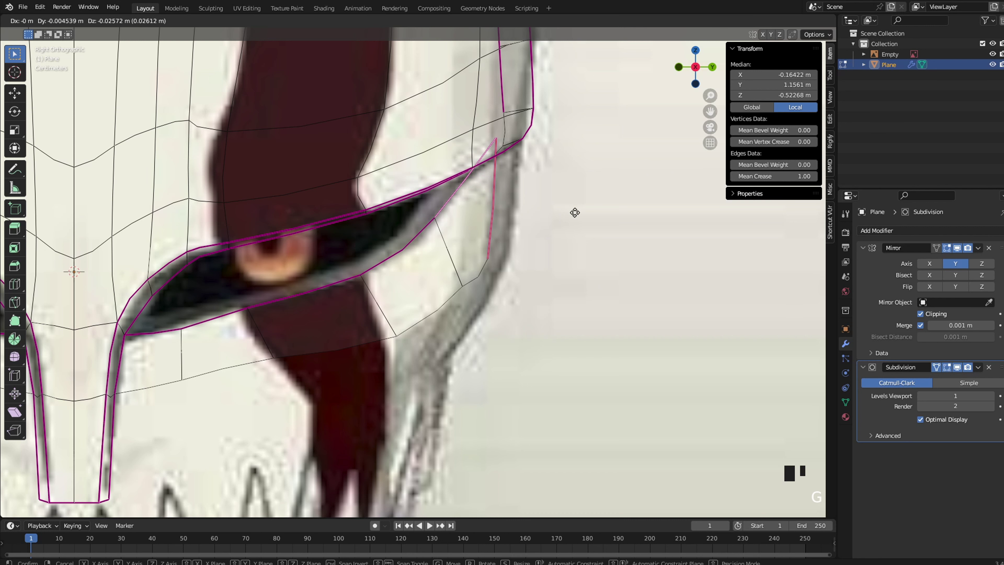
{"action": "key", "text": "1"}
{"action": "left_click", "coordinate": [497, 130]}
{"action": "key", "text": "g"}
{"action": "left_click", "coordinate": [491, 157]}
Add a loop cut across the cheek strip's outer end and adjust its lower vertex
{"action": "key", "text": "ctrl+r"}
{"action": "left_click", "coordinate": [473, 191]}
{"action": "left_click", "coordinate": [473, 191]}
{"action": "left_click", "coordinate": [477, 278]}
{"action": "key", "text": "g"}
{"action": "left_click", "coordinate": [478, 275]}
Crease the cheek strip's outer lower edges and reposition their vertices into an even curve
{"action": "key", "text": "2"}
{"action": "left_click", "coordinate": [487, 279]}
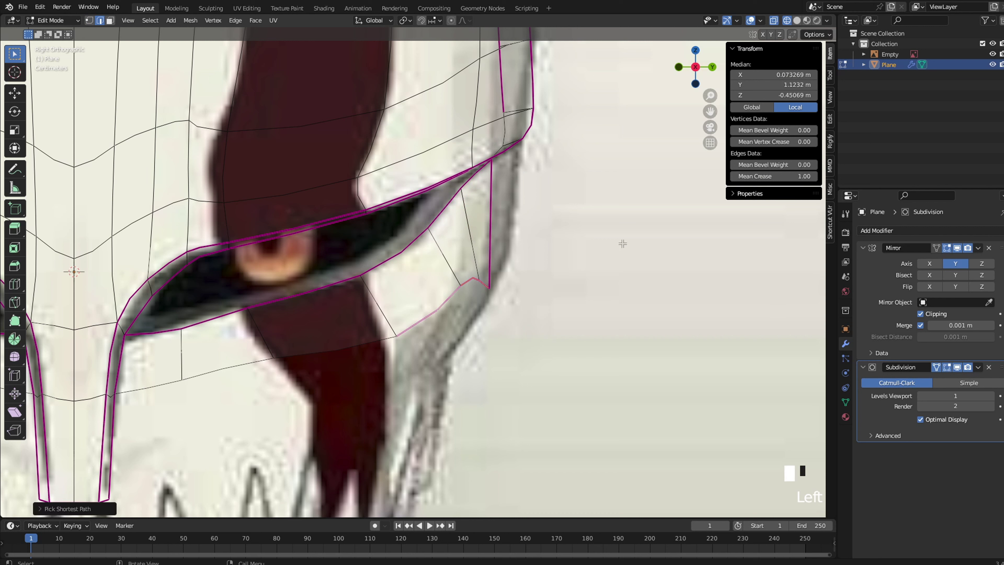
{"action": "left_click", "coordinate": [500, 295]}
{"action": "key", "text": "g"}
{"action": "left_click", "coordinate": [493, 260]}
{"action": "left_click", "coordinate": [478, 277]}
{"action": "key", "text": "g"}
{"action": "left_click", "coordinate": [472, 272]}
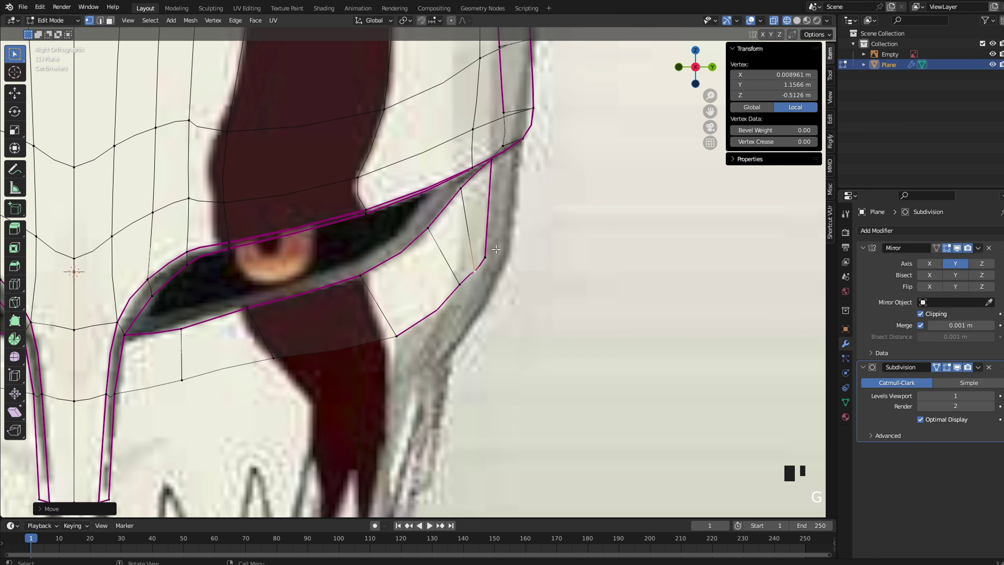
{"action": "left_click", "coordinate": [457, 280]}
{"action": "key", "text": "g"}
{"action": "left_click", "coordinate": [457, 280]}
{"action": "key", "text": "Tab"}
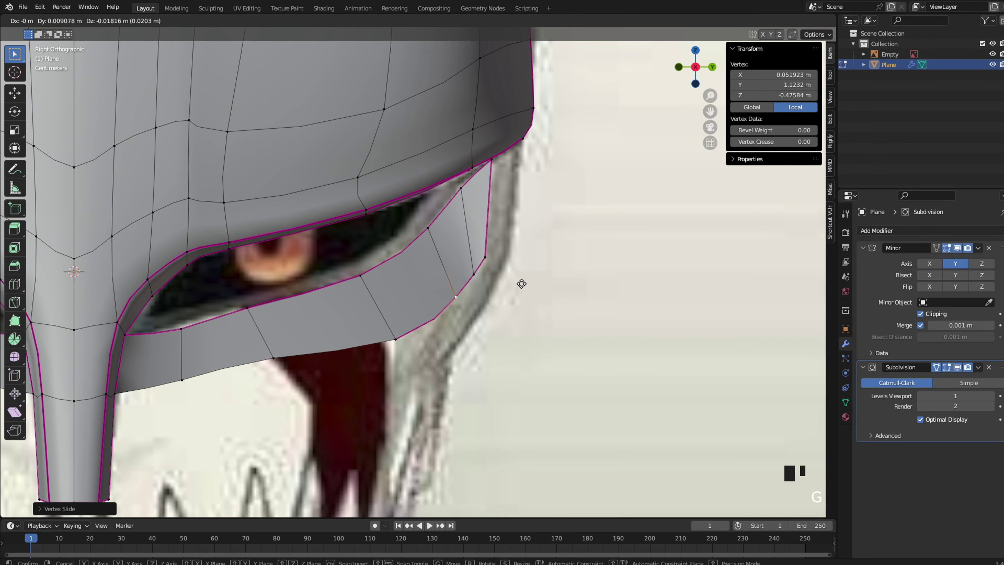
{"action": "scroll", "coordinate": [477, 290], "scroll_direction": "down", "scroll_amount": 4}
{"action": "key", "text": "Tab"}
Move the cheek strip's outer end along the X axis to follow the side of the mask
{"action": "key", "text": "z"}
{"action": "key", "text": "2"}
{"action": "left_click", "coordinate": [457, 239]}
{"action": "key", "text": "z"}
{"action": "middle_click_drag", "start_coordinate": [526, 224], "coordinate": [393, 250]}
{"action": "scroll", "coordinate": [446, 233], "scroll_direction": "up", "scroll_amount": 3}
{"action": "key", "text": "g"}
{"action": "left_click", "coordinate": [457, 233]}
{"action": "key", "text": "3"}
{"action": "left_click", "coordinate": [458, 243]}
{"action": "key", "text": "g"}
{"action": "key", "text": "x"}
{"action": "left_click", "coordinate": [444, 244]}
Adjust the cheek strip's height along the Z axis and preview the mask in Object Mode
{"action": "key", "text": "Tab"}
{"action": "key", "text": "Tab"}
{"action": "key", "text": "3"}
{"action": "left_click", "coordinate": [395, 278]}
{"action": "key", "text": "g"}
{"action": "key", "text": "z"}
{"action": "left_click", "coordinate": [448, 253]}
{"action": "key", "text": "Tab"}
{"action": "scroll", "coordinate": [451, 247], "scroll_direction": "down", "scroll_amount": 1}
{"action": "middle_click_drag", "start_coordinate": [454, 229], "coordinate": [458, 244]}
Extrude the cheek strip's outer upright edge outward to the side of the mask in the right wireframe view
{"action": "key", "text": "Tab"}
{"action": "key", "text": "2"}
{"action": "left_click", "coordinate": [461, 243]}
{"action": "key", "text": "grave"}
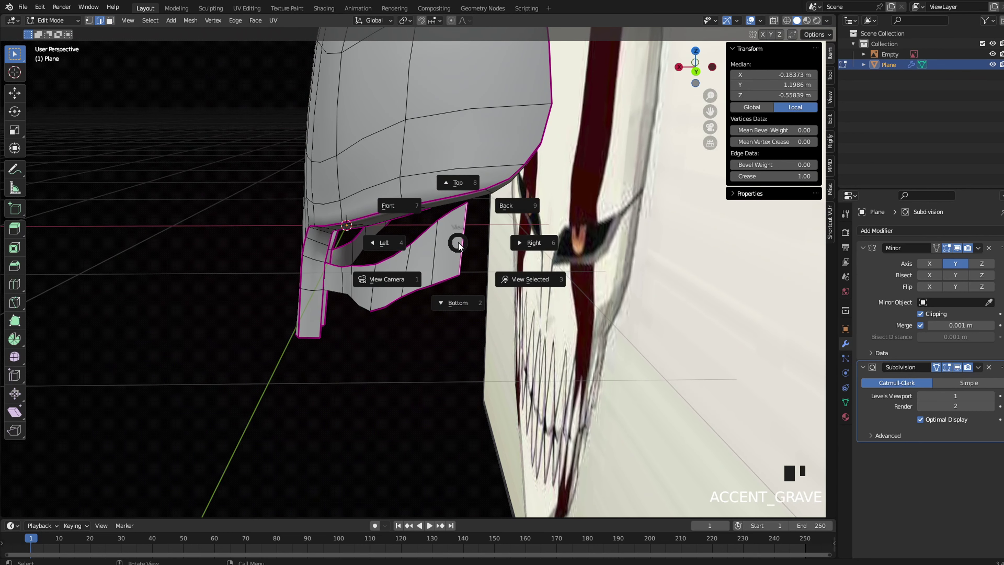
{"action": "left_click", "coordinate": [531, 242]}
{"action": "key", "text": "z"}
{"action": "left_click", "coordinate": [444, 229]}
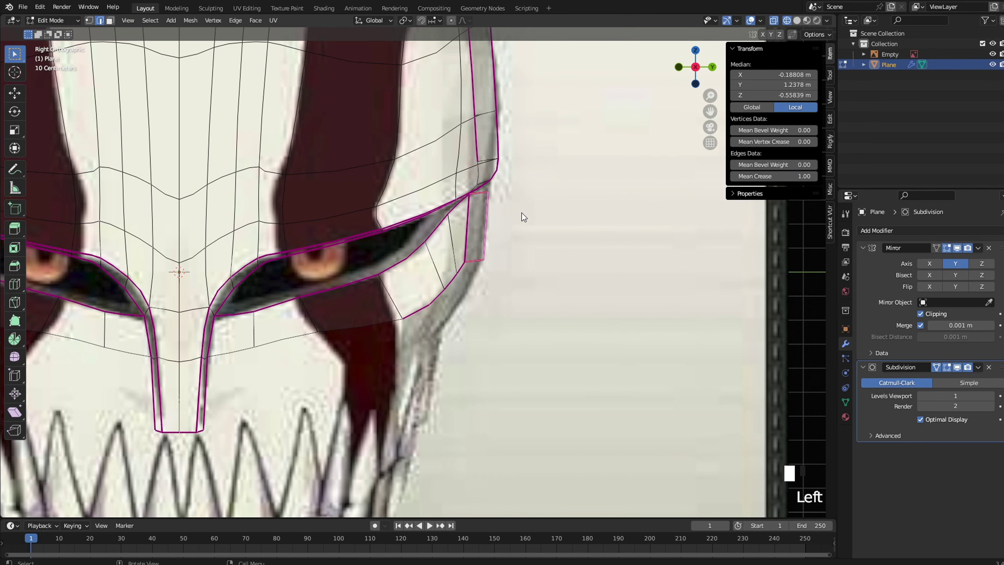
Fit the new side panel's upper corner below the brow rim and select its outer edge in solid view
{"action": "left_click", "coordinate": [486, 198]}
{"action": "key", "text": "g"}
{"action": "left_click", "coordinate": [485, 204]}
{"action": "key", "text": "2"}
{"action": "left_click", "coordinate": [485, 204]}
{"action": "key", "text": "z"}
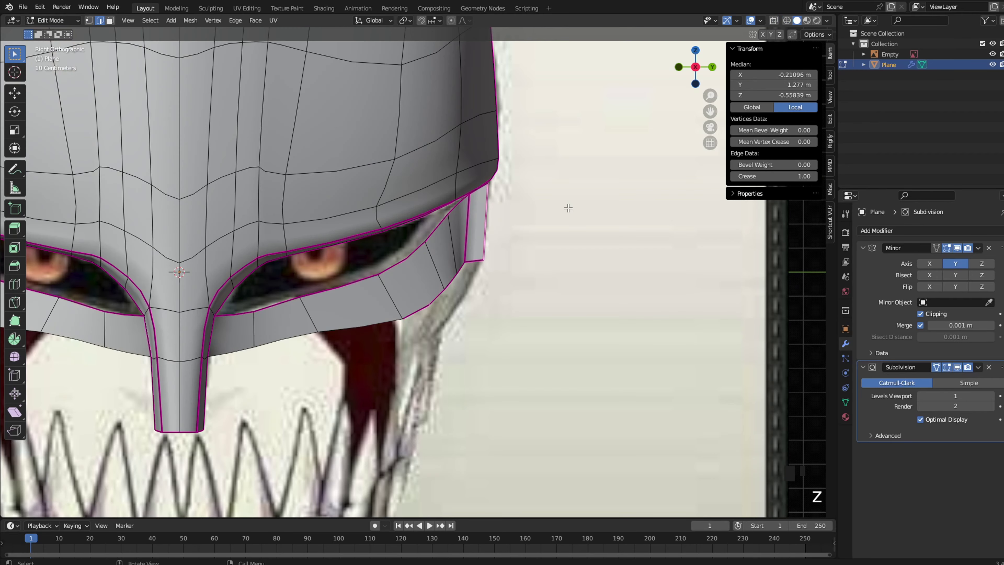
Move the side panel's outer edge back along the side of the mask and preview it in Object Mode
{"action": "key", "text": "g"}
{"action": "mouse_move", "coordinate": [570, 209]}
{"action": "middle_mouse_down"}
{"action": "mouse_move", "coordinate": [486, 224]}
{"action": "mouse_move", "coordinate": [466, 216]}
{"action": "mouse_move", "coordinate": [502, 228]}
{"action": "middle_mouse_up"}
{"action": "left_click", "coordinate": [498, 224]}
{"action": "key", "text": "g"}
{"action": "left_click", "coordinate": [469, 211]}
{"action": "key", "text": "Tab"}
Refine the side panel's outer edge position, pushing it farther back along the X axis, and preview the mask
{"action": "scroll", "coordinate": [502, 228], "scroll_direction": "up", "scroll_amount": 1}
{"action": "key", "text": "grave"}
{"action": "scroll", "coordinate": [567, 209], "scroll_direction": "up", "scroll_amount": 2}
{"action": "key", "text": "Tab"}
{"action": "key", "text": "g"}
{"action": "left_click", "coordinate": [564, 217]}
{"action": "key", "text": "Tab"}
{"action": "scroll", "coordinate": [562, 214], "scroll_direction": "down", "scroll_amount": 2}
{"action": "middle_click_drag", "start_coordinate": [548, 192], "coordinate": [387, 267], "text": "shift"}
{"action": "key", "text": "Tab"}
{"action": "key", "text": "g"}
{"action": "key", "text": "x"}
{"action": "left_click", "coordinate": [389, 269]}
{"action": "key", "text": "Tab"}
Select the cheek strip's outermost faces ahead of the side panel and examine the smoothed shape in Object Mode
{"action": "key", "text": "grave"}
{"action": "key", "text": "Tab"}
{"action": "key", "text": "3"}
{"action": "left_click", "coordinate": [433, 263], "text": "shift"}
{"action": "left_click", "coordinate": [410, 284], "text": "shift"}
{"action": "key", "text": "Tab"}
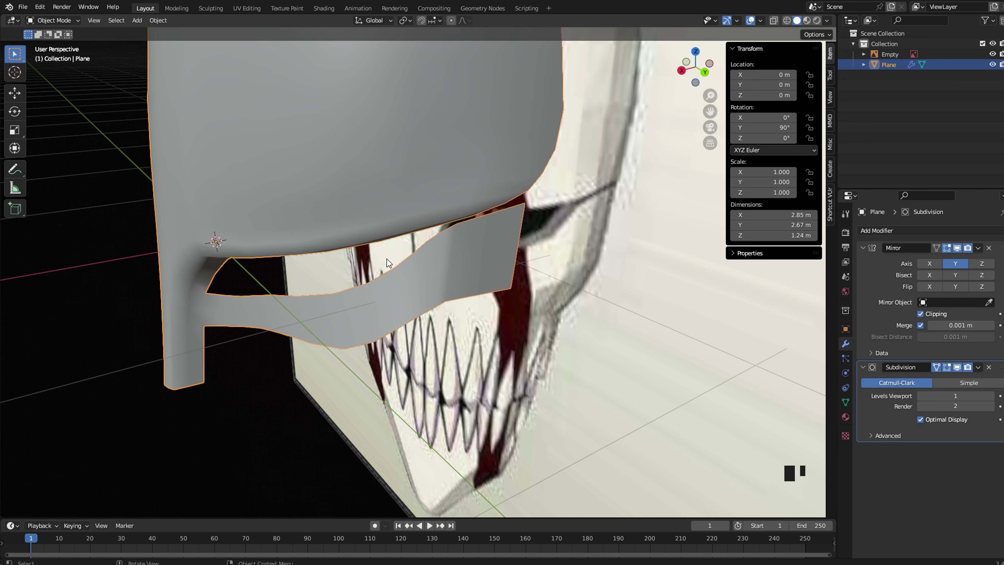
{"action": "scroll", "coordinate": [388, 262], "scroll_direction": "up", "scroll_amount": 2}
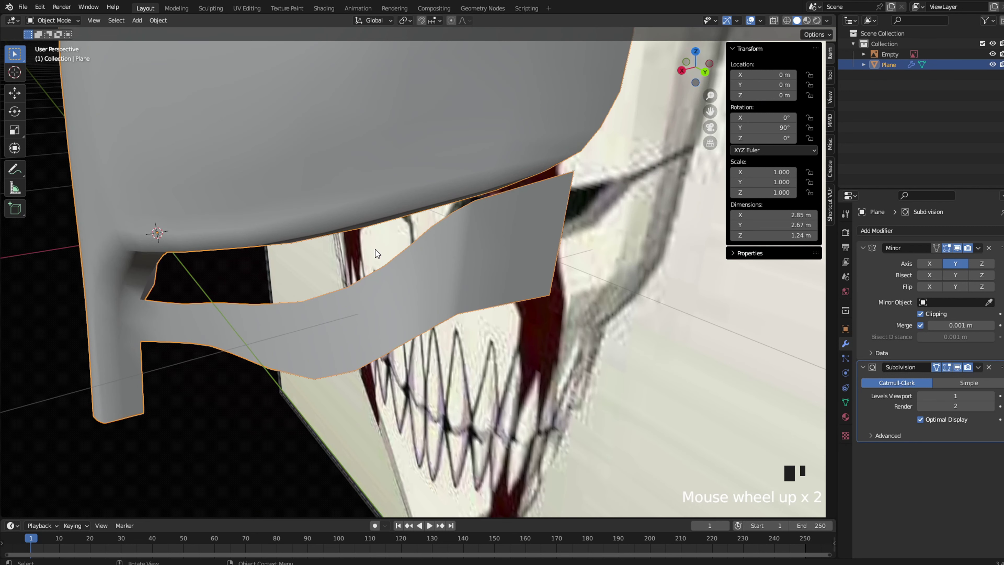
{"action": "middle_click_drag", "start_coordinate": [378, 266], "coordinate": [415, 246]}
Shift the cheek strip's outer section slightly forward where it meets the side panel
{"action": "key", "text": "Tab"}
{"action": "key", "text": "grave"}
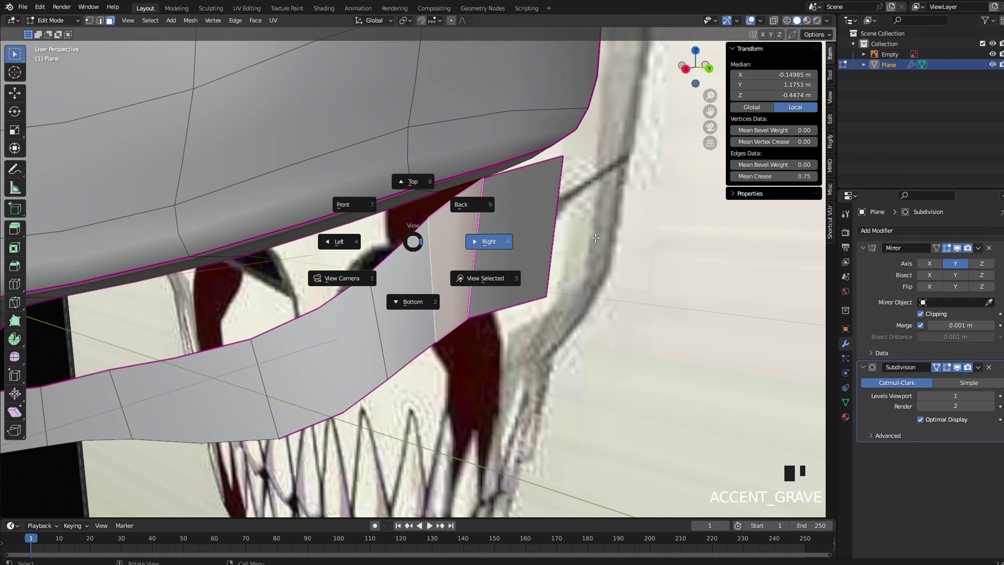
{"action": "key", "text": "Tab"}
{"action": "key", "text": "Tab"}
{"action": "key", "text": "z"}
{"action": "scroll", "coordinate": [457, 238], "scroll_direction": "down", "scroll_amount": 3}
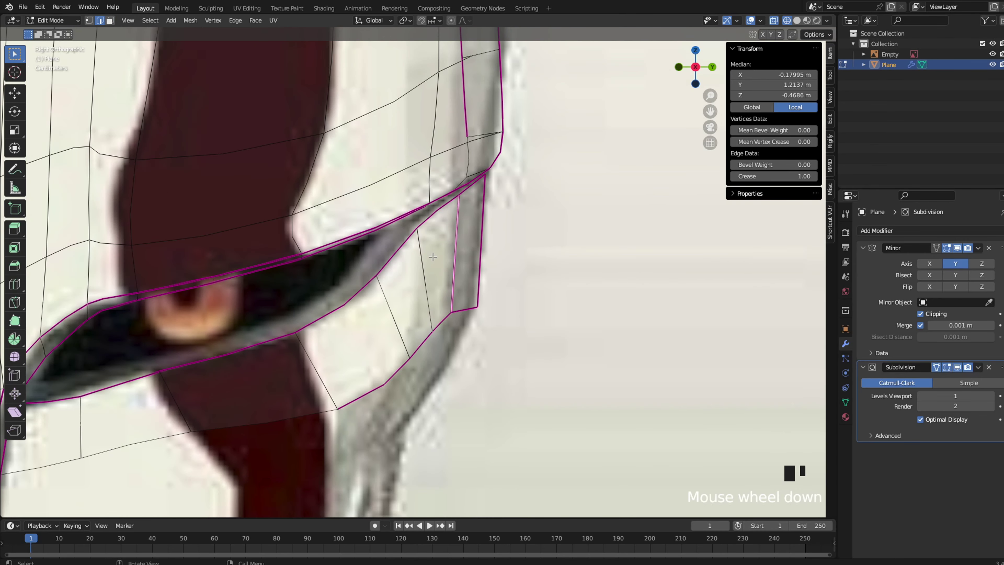
{"action": "key", "text": "z"}
{"action": "left_click", "coordinate": [480, 291]}
{"action": "mouse_move", "coordinate": [480, 291]}
{"action": "middle_mouse_down"}
{"action": "mouse_move", "coordinate": [391, 278]}
{"action": "mouse_move", "coordinate": [375, 226]}
{"action": "middle_mouse_up"}
{"action": "key", "text": "g"}
{"action": "key", "text": "g"}
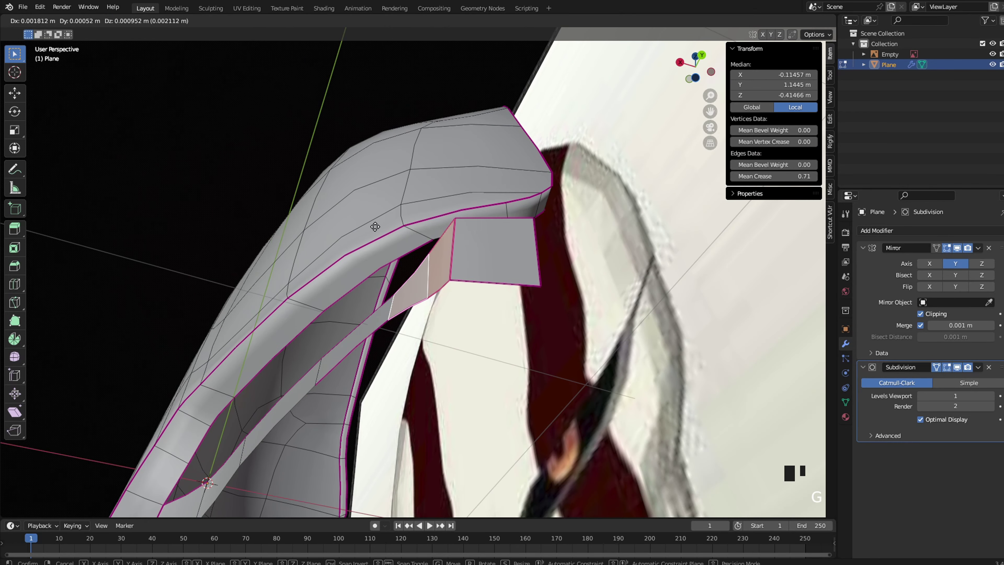
{"action": "left_click", "coordinate": [360, 320]}
Slide the upright edge just inside the cheek strip's outer corner and adjust its depth along the X axis
{"action": "left_click", "coordinate": [418, 280], "text": "alt"}
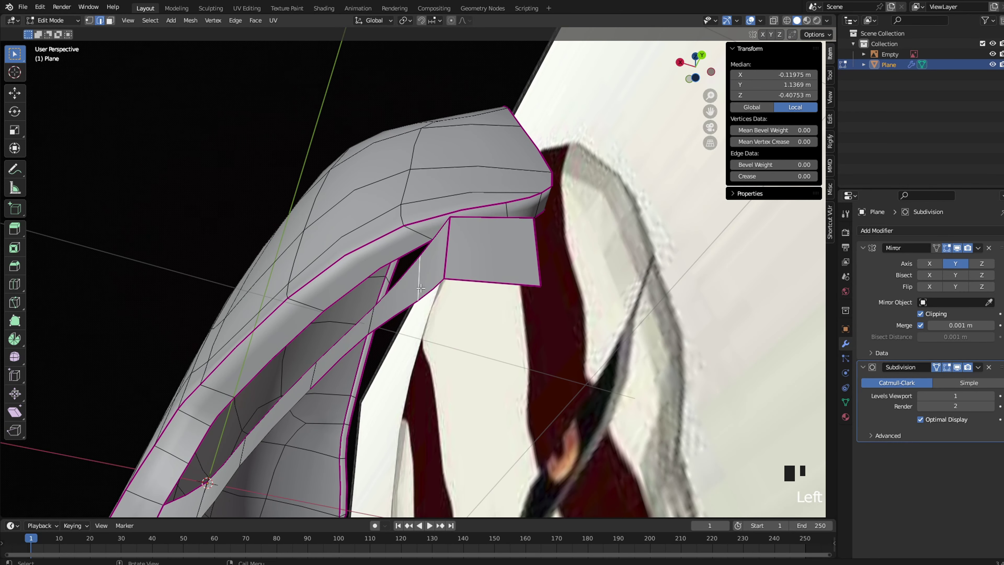
{"action": "key", "text": "g"}
{"action": "key", "text": "g"}
{"action": "left_click", "coordinate": [411, 288]}
{"action": "key", "text": "g"}
{"action": "key", "text": "x"}
{"action": "left_click", "coordinate": [416, 286]}
Move the corner edge between the cheek strip and the side panel forward along the X axis
{"action": "middle_click_drag", "start_coordinate": [416, 286], "coordinate": [451, 354]}
{"action": "key", "text": "g"}
{"action": "key", "text": "x"}
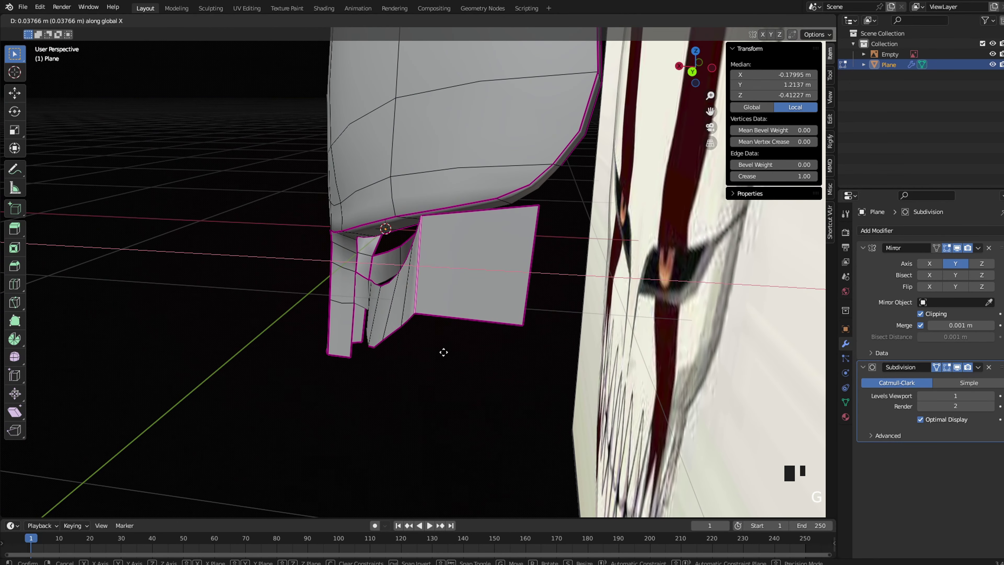
{"action": "left_click", "coordinate": [445, 353]}
{"action": "key", "text": "g"}
{"action": "key", "text": "x"}
{"action": "left_click", "coordinate": [426, 322]}
{"action": "key", "text": "g"}
{"action": "left_click", "coordinate": [407, 297]}
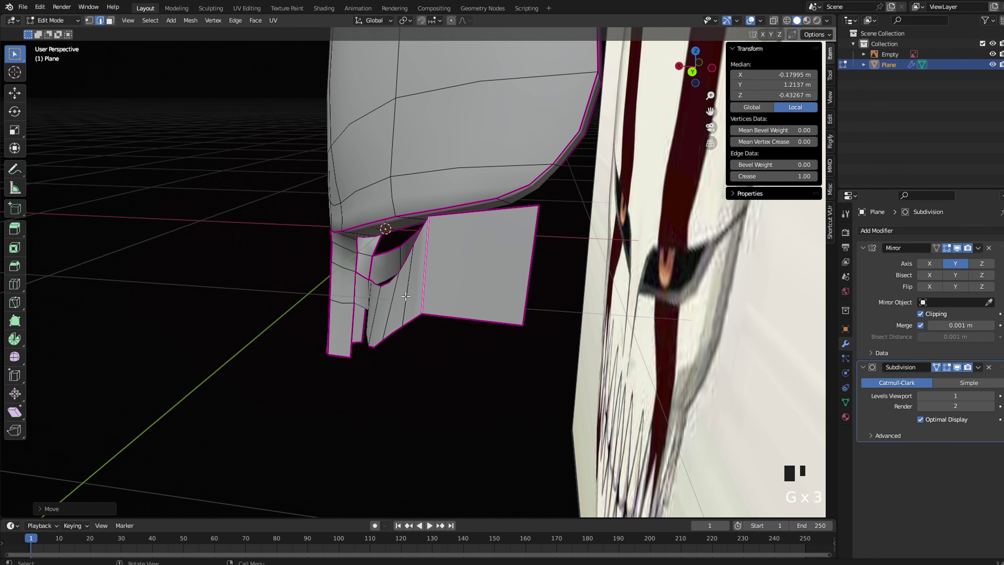
Preview the mask, then select the run of cheek strip faces beneath the eye and move it forward
{"action": "key", "text": "Tab"}
{"action": "mouse_move", "coordinate": [407, 297]}
{"action": "middle_mouse_down"}
{"action": "mouse_move", "coordinate": [417, 319]}
{"action": "mouse_move", "coordinate": [399, 312]}
{"action": "middle_mouse_up"}
{"action": "key", "text": "Tab"}
{"action": "key", "text": "3"}
{"action": "scroll", "coordinate": [400, 312], "scroll_direction": "up", "scroll_amount": 3}
{"action": "left_click", "coordinate": [392, 299]}
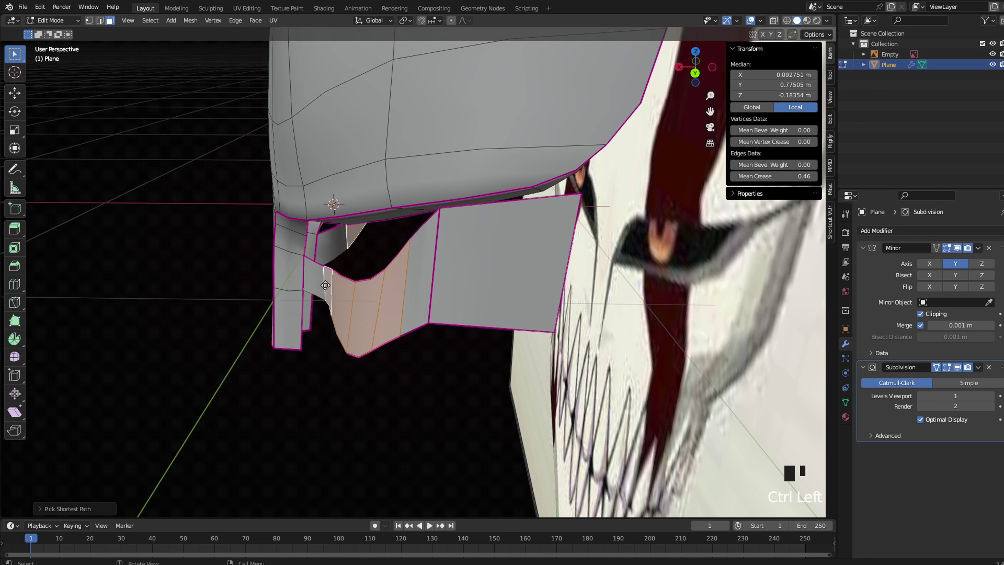
{"action": "key", "text": "g"}
{"action": "left_click", "coordinate": [314, 286]}
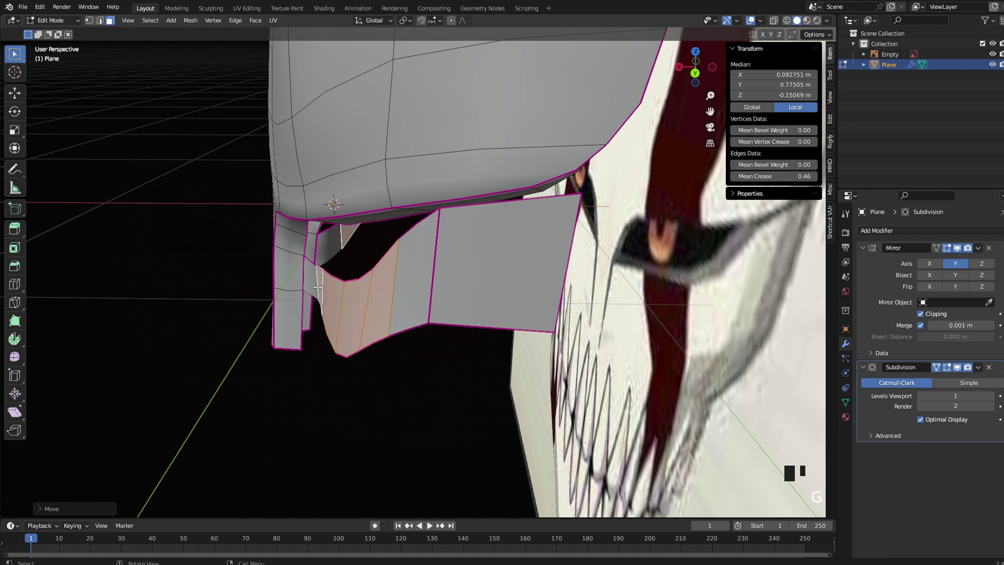
Move the cheek strip edge below the eye opening forward along the X axis
{"action": "left_click", "coordinate": [359, 274]}
{"action": "key", "text": "2"}
{"action": "left_click", "coordinate": [363, 273]}
{"action": "key", "text": "g"}
{"action": "key", "text": "x"}
{"action": "left_click", "coordinate": [353, 273]}
Move two vertices on the cheek strip's upper rim forward along the X axis to smooth its curve
{"action": "key", "text": "1"}
{"action": "left_click", "coordinate": [394, 241]}
{"action": "key", "text": "g"}
{"action": "key", "text": "x"}
{"action": "left_click", "coordinate": [383, 242]}
{"action": "left_click", "coordinate": [365, 266]}
{"action": "key", "text": "g"}
{"action": "key", "text": "x"}
{"action": "left_click", "coordinate": [355, 265]}
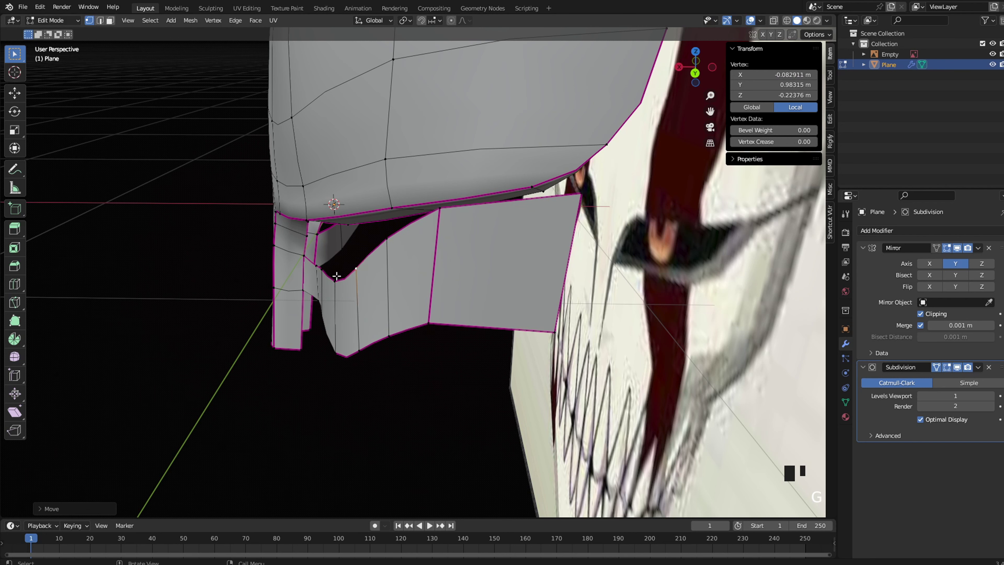
Adjust the upper rim's next vertex and the cheek strip vertices nearer the nose along the X axis, and preview the mask
{"action": "left_click", "coordinate": [337, 277]}
{"action": "key", "text": "g"}
{"action": "key", "text": "x"}
{"action": "left_click", "coordinate": [320, 311], "text": "ctrl"}
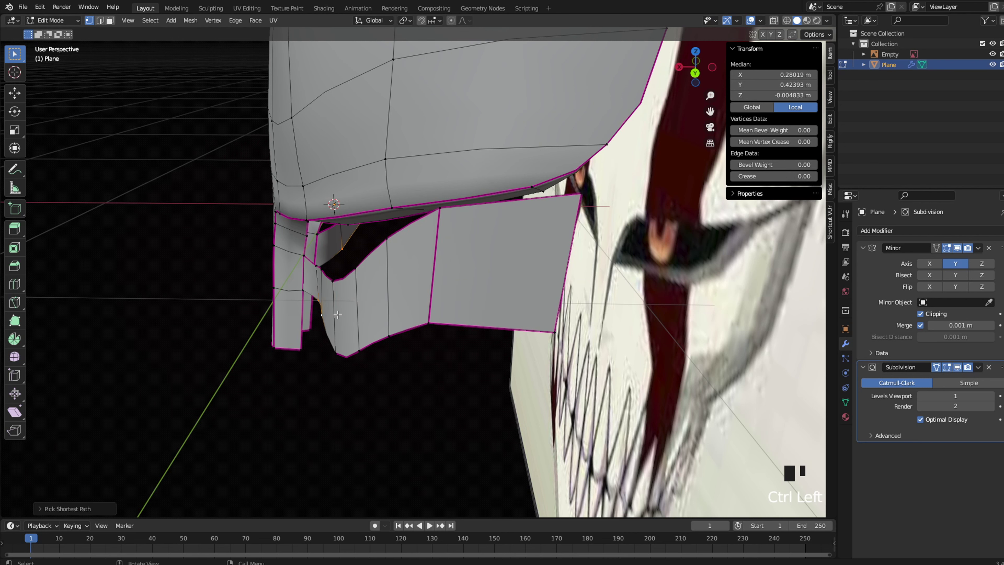
{"action": "key", "text": "g"}
{"action": "key", "text": "x"}
{"action": "left_click", "coordinate": [315, 310]}
{"action": "key", "text": "Tab"}
{"action": "middle_click_drag", "start_coordinate": [356, 294], "coordinate": [377, 283]}
Examine the cheek strip and side panel against the reference from the right view and from the side
{"action": "key", "text": "grave"}
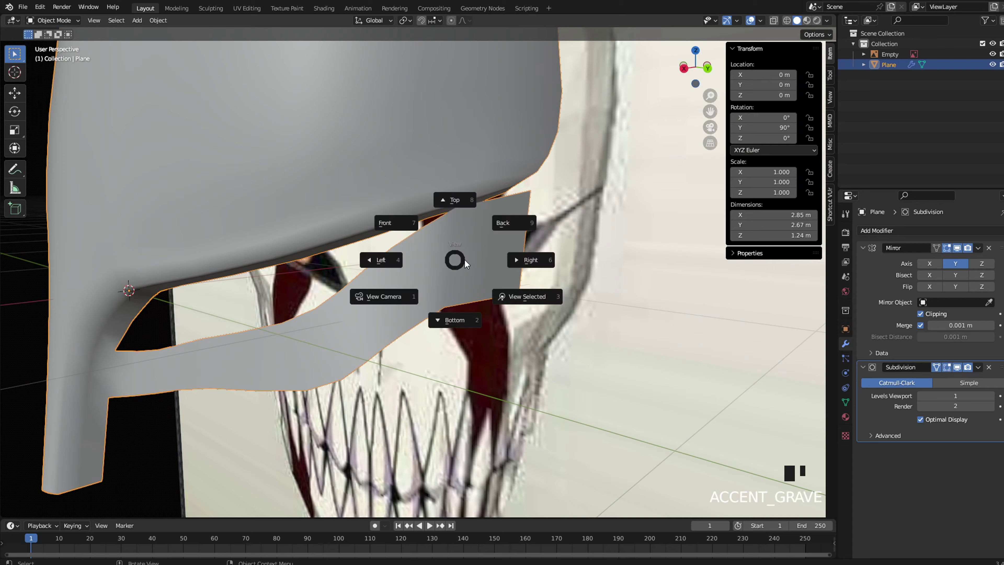
{"action": "left_click", "coordinate": [479, 255]}
{"action": "scroll", "coordinate": [478, 251], "scroll_direction": "down", "scroll_amount": 5}
{"action": "scroll", "coordinate": [478, 253], "scroll_direction": "up", "scroll_amount": 3}
{"action": "middle_click_drag", "start_coordinate": [664, 213], "coordinate": [405, 307], "text": "shift"}
{"action": "scroll", "coordinate": [567, 274], "scroll_direction": "up", "scroll_amount": 2}
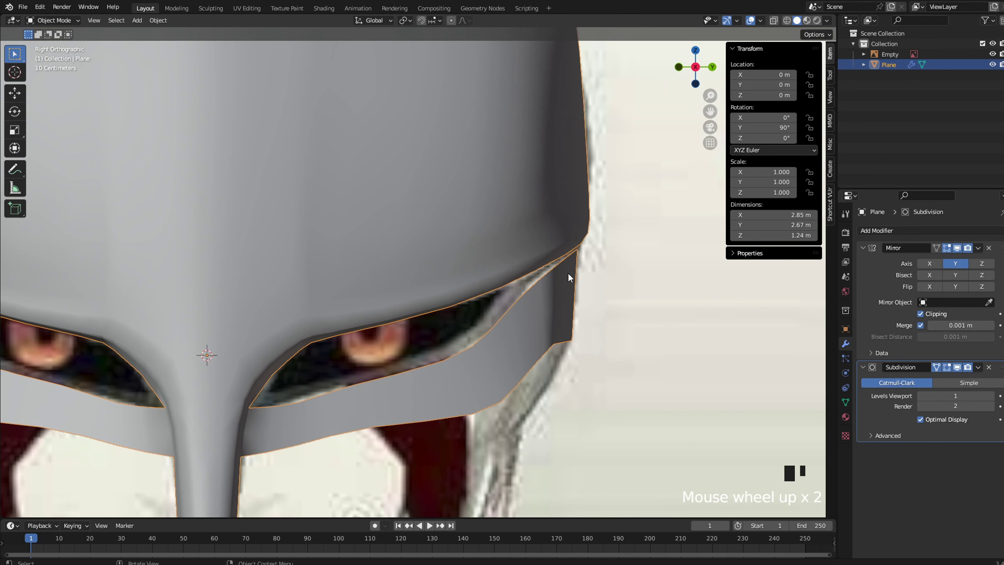
{"action": "middle_click_drag", "start_coordinate": [567, 274], "coordinate": [529, 330], "text": "shift"}
{"action": "key", "text": "Tab"}
{"action": "scroll", "coordinate": [563, 280], "scroll_direction": "up", "scroll_amount": 2}
{"action": "key", "text": "z"}
{"action": "left_click", "coordinate": [499, 281]}
{"action": "middle_click_drag", "start_coordinate": [477, 364], "coordinate": [474, 262], "text": "shift"}
{"action": "key", "text": "z"}
{"action": "left_click", "coordinate": [550, 263]}
{"action": "mouse_move", "coordinate": [624, 247]}
{"action": "middle_mouse_down"}
{"action": "mouse_move", "coordinate": [530, 238]}
{"action": "mouse_move", "coordinate": [475, 259]}
{"action": "middle_mouse_up"}
{"action": "scroll", "coordinate": [530, 237], "scroll_direction": "down", "scroll_amount": 3}
{"action": "scroll", "coordinate": [475, 259], "scroll_direction": "up", "scroll_amount": 1}
{"action": "scroll", "coordinate": [475, 259], "scroll_direction": "up", "scroll_amount": 1}
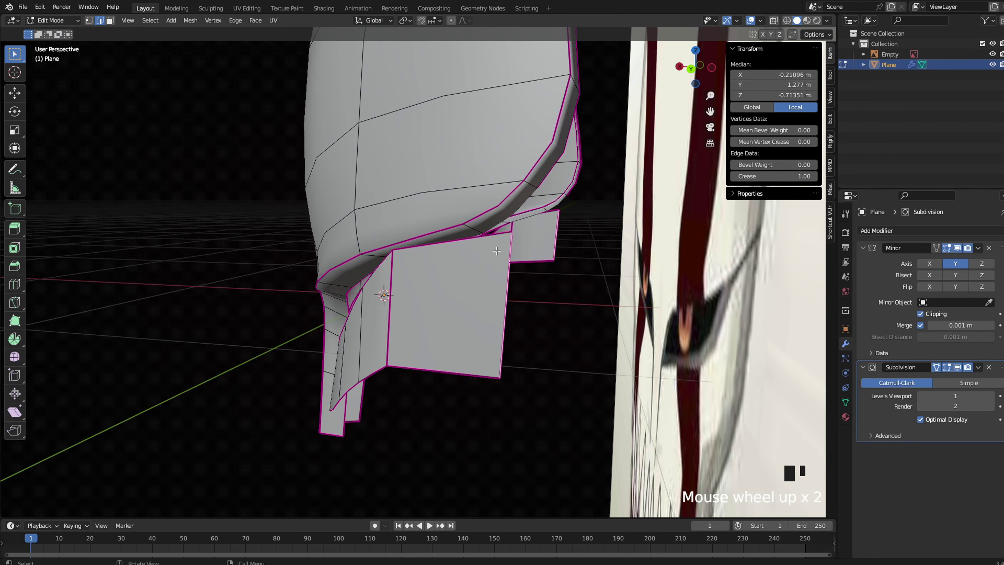
Compare the mask's side outline and cheek strip with the reference in the right wireframe view
{"action": "key", "text": "grave"}
{"action": "left_click", "coordinate": [558, 242]}
{"action": "key", "text": "z"}
{"action": "left_click", "coordinate": [509, 225]}
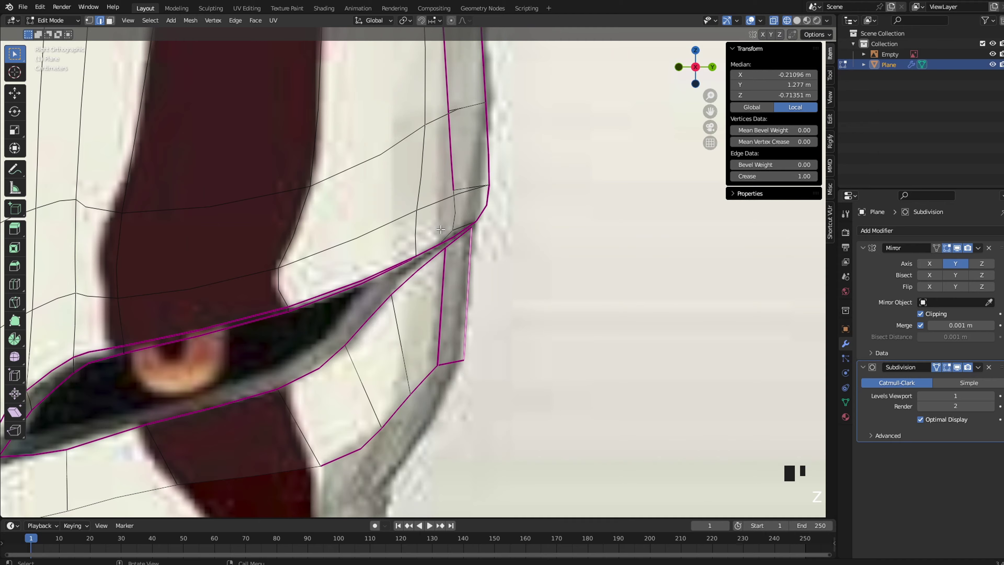
{"action": "scroll", "coordinate": [443, 248], "scroll_direction": "down", "scroll_amount": 6}
{"action": "mouse_move", "coordinate": [423, 247]}
{"action": "middle_mouse_down", "text": "shift"}
{"action": "mouse_move", "coordinate": [448, 247]}
{"action": "mouse_move", "coordinate": [388, 249]}
{"action": "mouse_move", "coordinate": [376, 219]}
{"action": "mouse_move", "coordinate": [348, 215]}
{"action": "mouse_move", "coordinate": [357, 212]}
{"action": "middle_mouse_up", "text": "shift"}
{"action": "scroll", "coordinate": [387, 248], "scroll_direction": "up", "scroll_amount": 3}
{"action": "key", "text": "z"}
{"action": "left_click", "coordinate": [425, 241]}
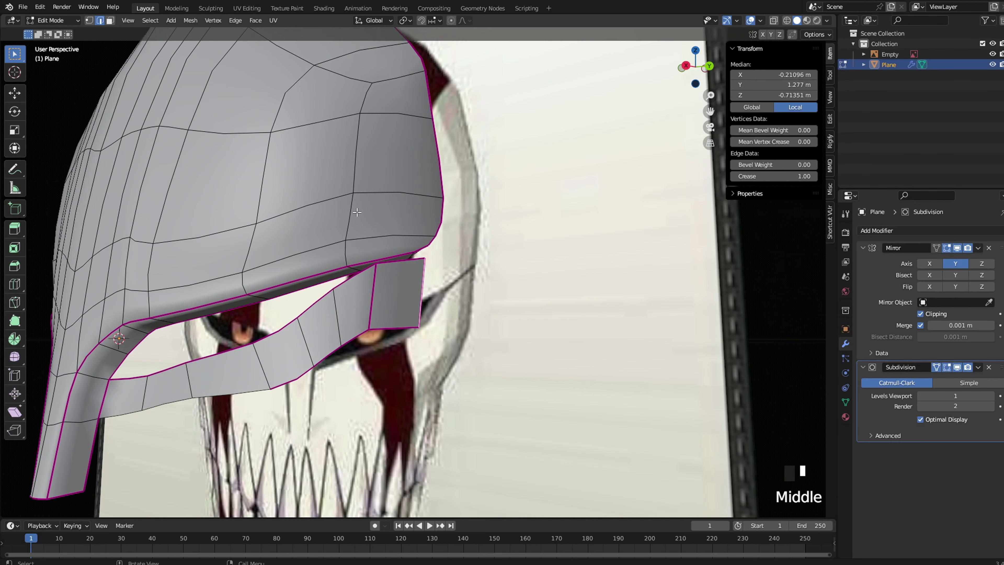
Check the helmet's side edge loop against the reference's grey border in wireframe and solid shading
{"action": "key", "text": "grave"}
{"action": "middle_click_drag", "start_coordinate": [488, 154], "coordinate": [478, 231], "text": "shift"}
{"action": "scroll", "coordinate": [477, 231], "scroll_direction": "up", "scroll_amount": 2}
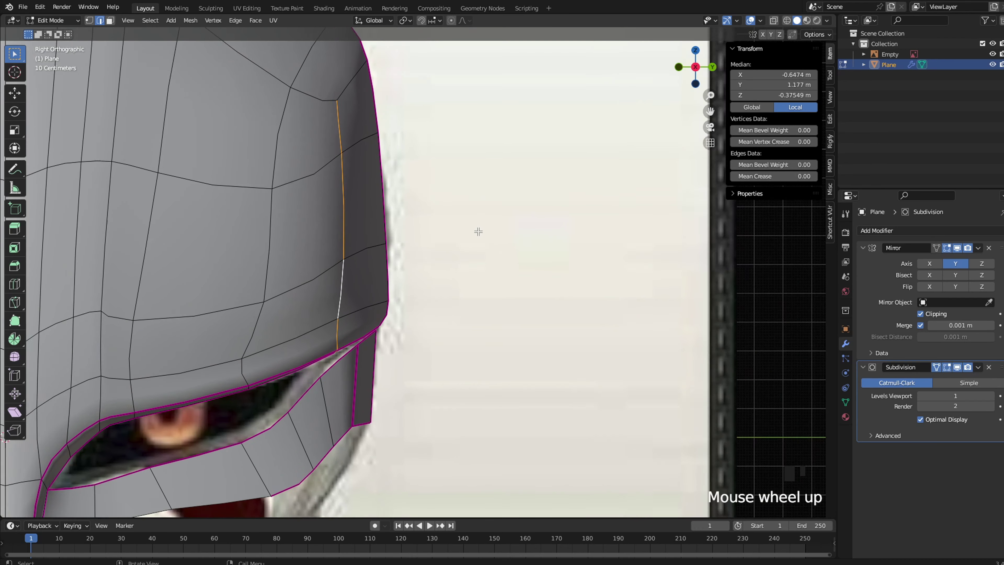
{"action": "key", "text": "z"}
{"action": "left_click", "coordinate": [325, 179]}
{"action": "scroll", "coordinate": [332, 151], "scroll_direction": "down", "scroll_amount": 1}
{"action": "mouse_move", "coordinate": [336, 122]}
{"action": "middle_mouse_down", "text": "shift"}
{"action": "mouse_move", "coordinate": [341, 198]}
{"action": "mouse_move", "coordinate": [403, 227]}
{"action": "mouse_move", "coordinate": [378, 305]}
{"action": "mouse_move", "coordinate": [396, 308]}
{"action": "mouse_move", "coordinate": [393, 281]}
{"action": "middle_mouse_up", "text": "shift"}
{"action": "scroll", "coordinate": [341, 198], "scroll_direction": "down", "scroll_amount": 3}
{"action": "key", "text": "z"}
{"action": "left_click", "coordinate": [394, 198]}
{"action": "scroll", "coordinate": [395, 198], "scroll_direction": "up", "scroll_amount": 1}
{"action": "key", "text": "z"}
{"action": "left_click", "coordinate": [346, 228]}
{"action": "left_click", "coordinate": [404, 226]}
{"action": "key", "text": "z"}
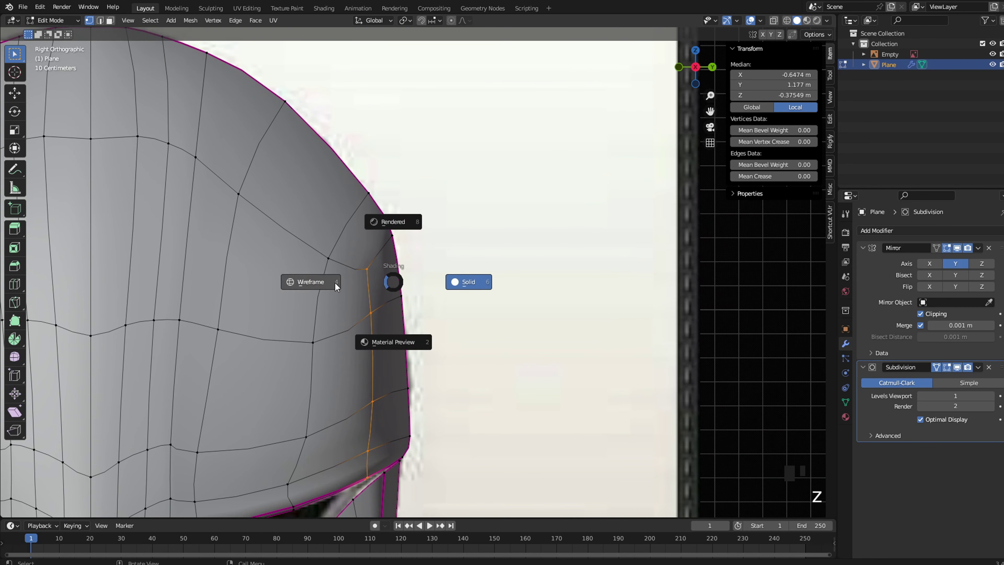
{"action": "left_click", "coordinate": [333, 287]}
{"action": "scroll", "coordinate": [333, 286], "scroll_direction": "down", "scroll_amount": 4}
{"action": "key", "text": "z"}
{"action": "left_click", "coordinate": [422, 278]}
Crease the edge loop around the helmet's front to a mean of 0.82, slide it outward and preview the mask
{"action": "key", "text": "2"}
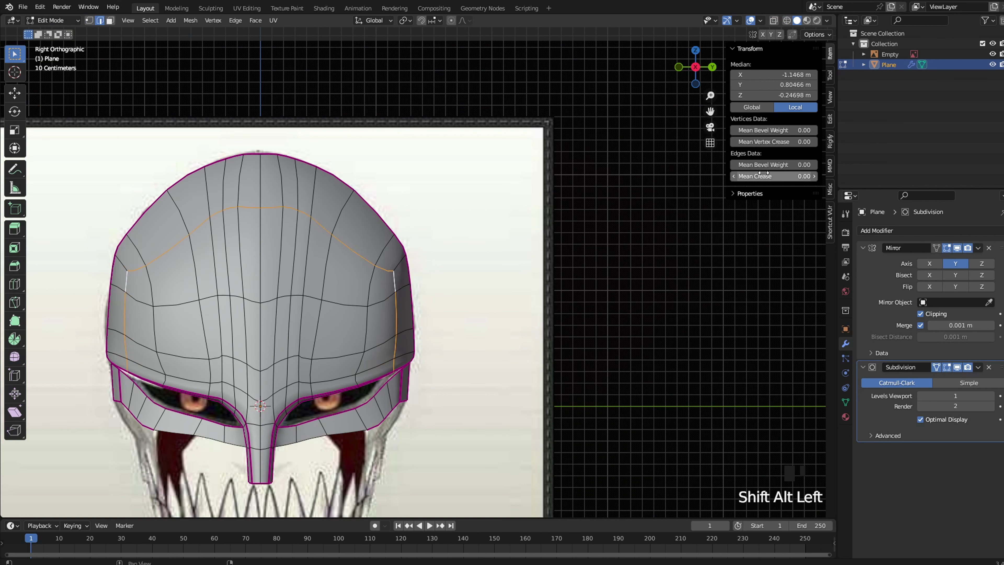
{"action": "key", "text": "Tab"}
{"action": "key", "text": "Tab"}
{"action": "key", "text": "g"}
{"action": "key", "text": "g"}
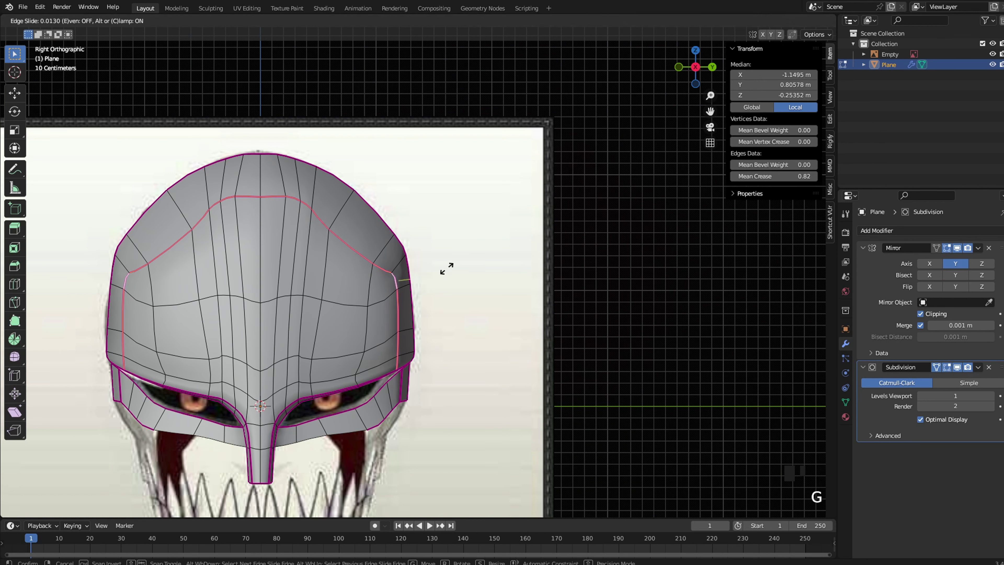
{"action": "left_click", "coordinate": [457, 256]}
{"action": "key", "text": "Tab"}
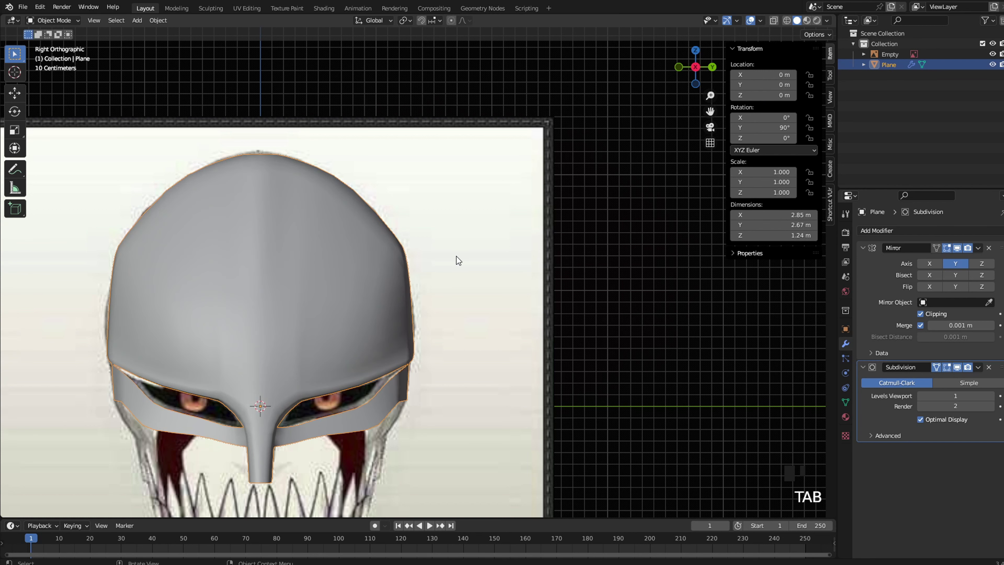
Slide the creased helmet edge loop farther outward along the reference's grey border in wireframe, and restore solid shading
{"action": "scroll", "coordinate": [457, 256], "scroll_direction": "down", "scroll_amount": 3}
{"action": "key", "text": "Tab"}
{"action": "scroll", "coordinate": [457, 256], "scroll_direction": "up", "scroll_amount": 3}
{"action": "key", "text": "z"}
{"action": "left_click", "coordinate": [460, 244]}
{"action": "scroll", "coordinate": [461, 244], "scroll_direction": "up", "scroll_amount": 2}
{"action": "key", "text": "g"}
{"action": "key", "text": "g"}
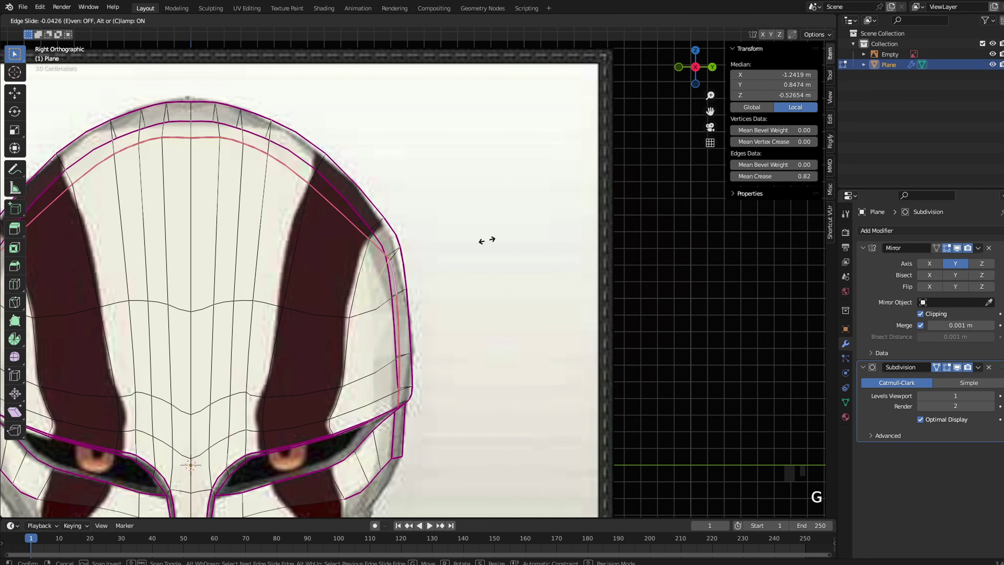
{"action": "left_click", "coordinate": [488, 240]}
{"action": "key", "text": "z"}
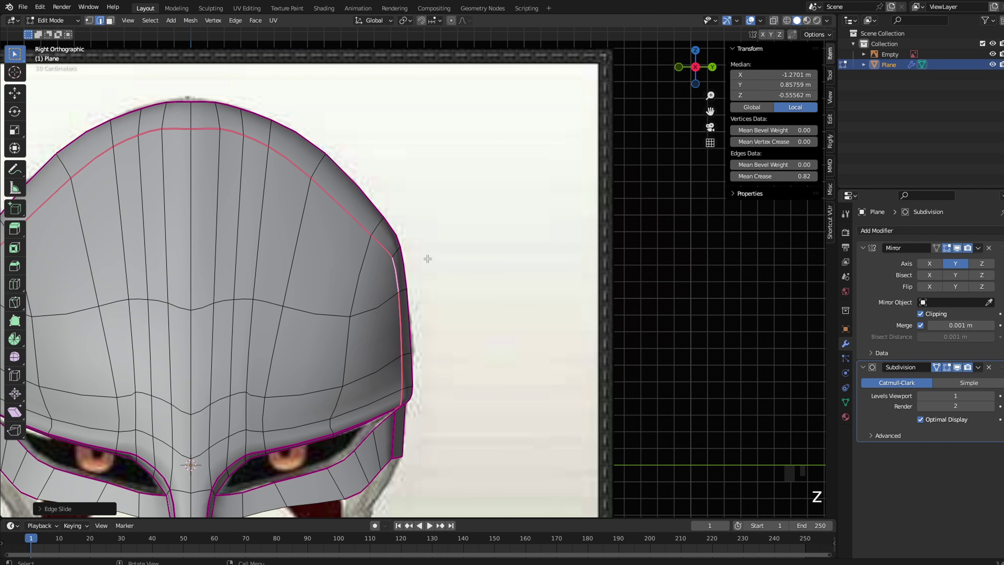
Slide the helmet's creased side edge inward and move the border loop's upper corner vertex onto the reference's grey border
{"action": "left_click", "coordinate": [392, 268]}
{"action": "key", "text": "g"}
{"action": "key", "text": "g"}
{"action": "left_click", "coordinate": [457, 298]}
{"action": "key", "text": "z"}
{"action": "key", "text": "1"}
{"action": "left_click", "coordinate": [384, 255]}
{"action": "key", "text": "g"}
{"action": "left_click", "coordinate": [385, 255]}
Reposition the border loop's vertices around the red stripe's upper outer corner along the reference's grey border
{"action": "key", "text": "z"}
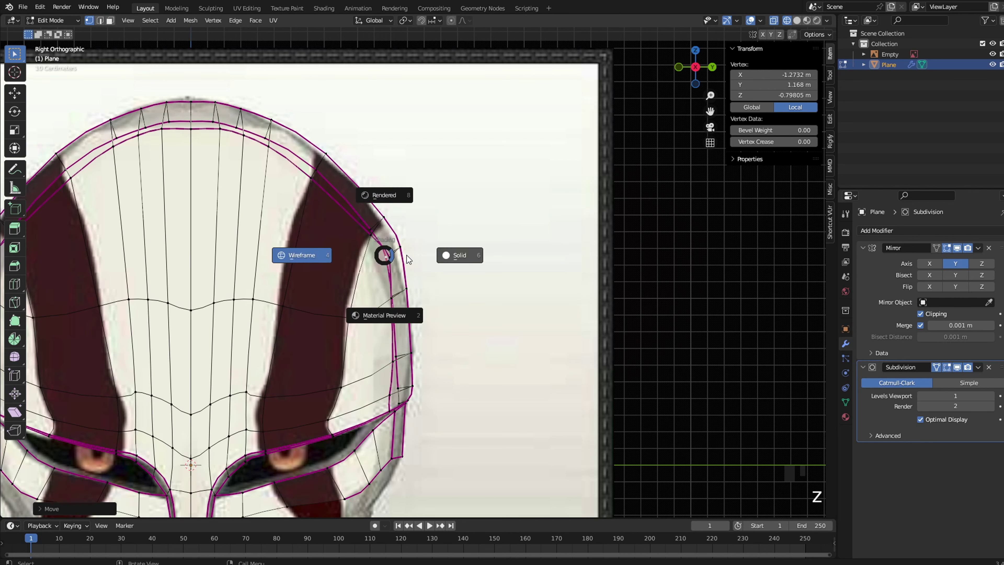
{"action": "left_click", "coordinate": [407, 255]}
{"action": "key", "text": "g"}
{"action": "left_click", "coordinate": [402, 261]}
{"action": "left_click", "coordinate": [366, 245]}
{"action": "key", "text": "g"}
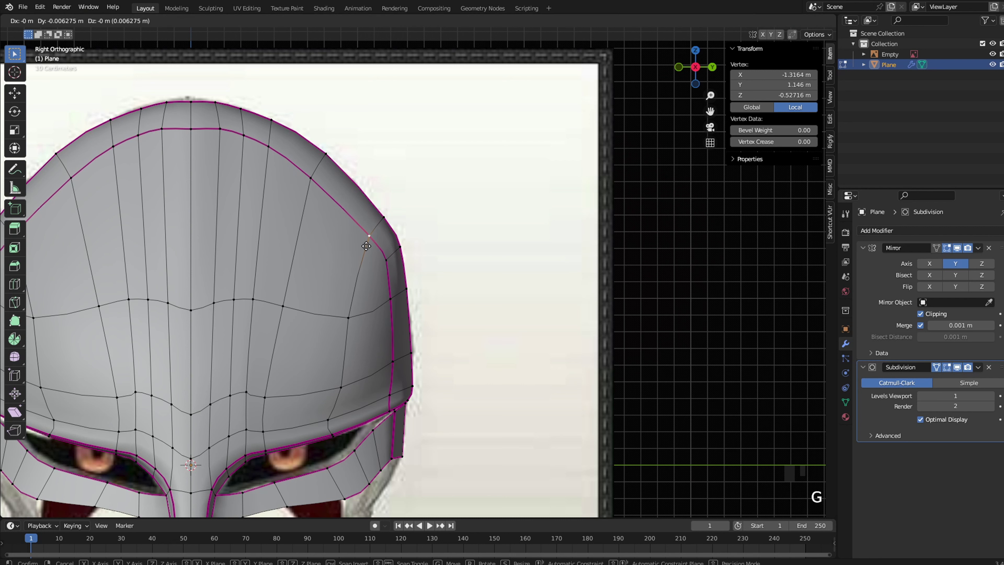
{"action": "left_click", "coordinate": [358, 244]}
{"action": "left_click", "coordinate": [336, 242]}
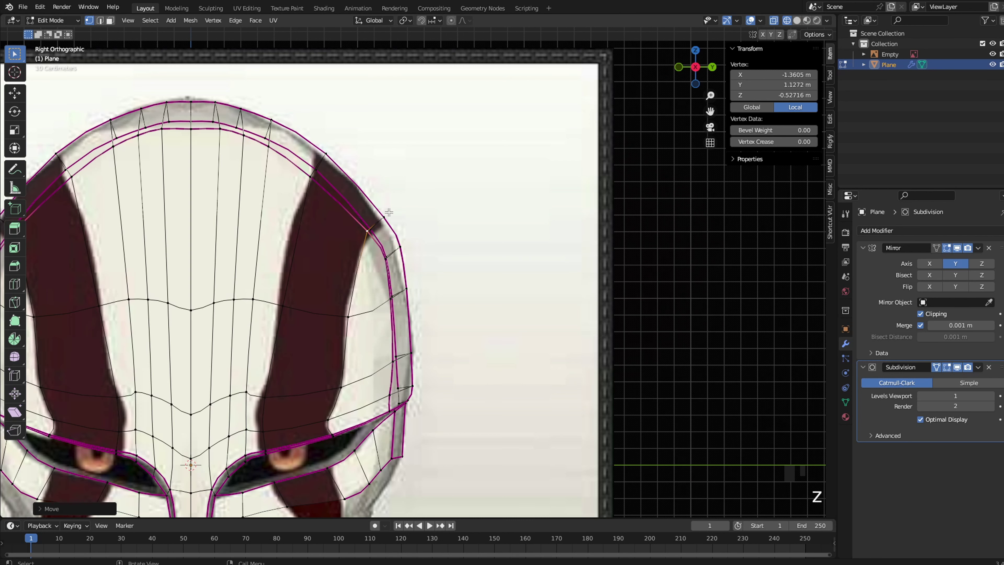
Pull the helmet's outer outline vertices beside the red stripe in to the reference silhouette and preview the mask from the right
{"action": "left_click", "coordinate": [388, 213]}
{"action": "key", "text": "g"}
{"action": "left_click", "coordinate": [382, 214]}
{"action": "key", "text": "Tab"}
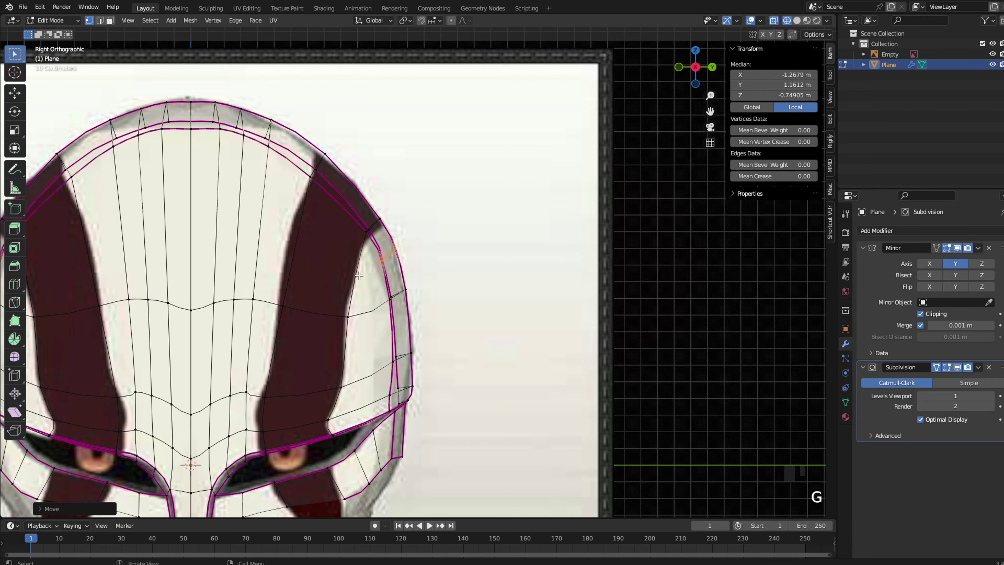
{"action": "key", "text": "alt+z"}
{"action": "scroll", "coordinate": [551, 285], "scroll_direction": "down", "scroll_amount": 6}
{"action": "middle_click_drag", "start_coordinate": [592, 274], "coordinate": [444, 283]}
{"action": "key", "text": "grave"}
{"action": "left_click", "coordinate": [621, 284]}
{"action": "scroll", "coordinate": [512, 223], "scroll_direction": "up", "scroll_amount": 2}
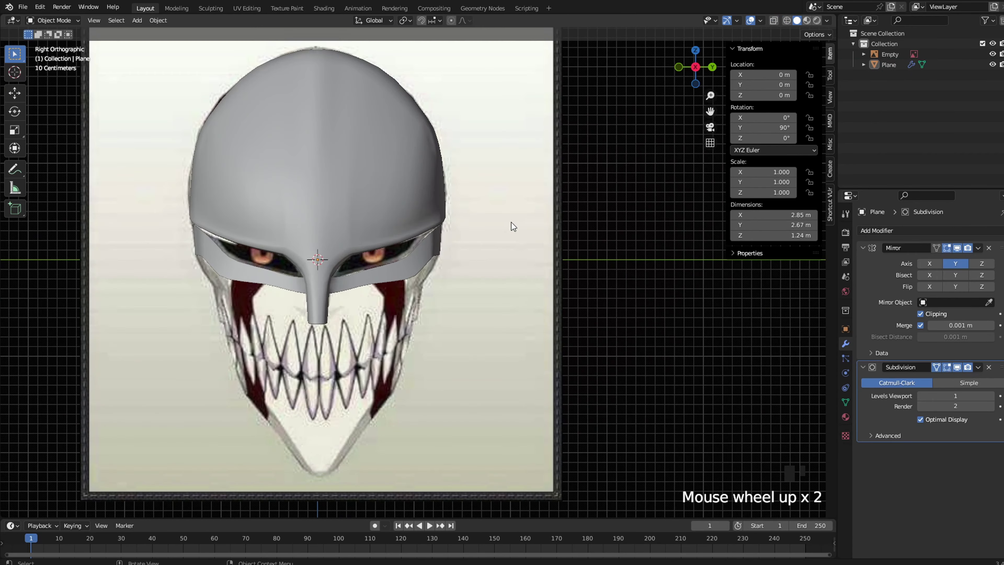
Move the creased edge between the cheek strip and the side panel along the Z axis
{"action": "key", "text": "Tab"}
{"action": "scroll", "coordinate": [422, 266], "scroll_direction": "up", "scroll_amount": 6}
{"action": "key", "text": "2"}
{"action": "middle_click_drag", "start_coordinate": [424, 201], "coordinate": [490, 184]}
{"action": "key", "text": "2"}
{"action": "left_click", "coordinate": [396, 177]}
{"action": "key", "text": "g"}
{"action": "key", "text": "z"}
{"action": "left_click", "coordinate": [397, 180]}
Align the cheek strip's upper vertex at the eye's outer corner with the reference in the right wireframe view
{"action": "key", "text": "grave"}
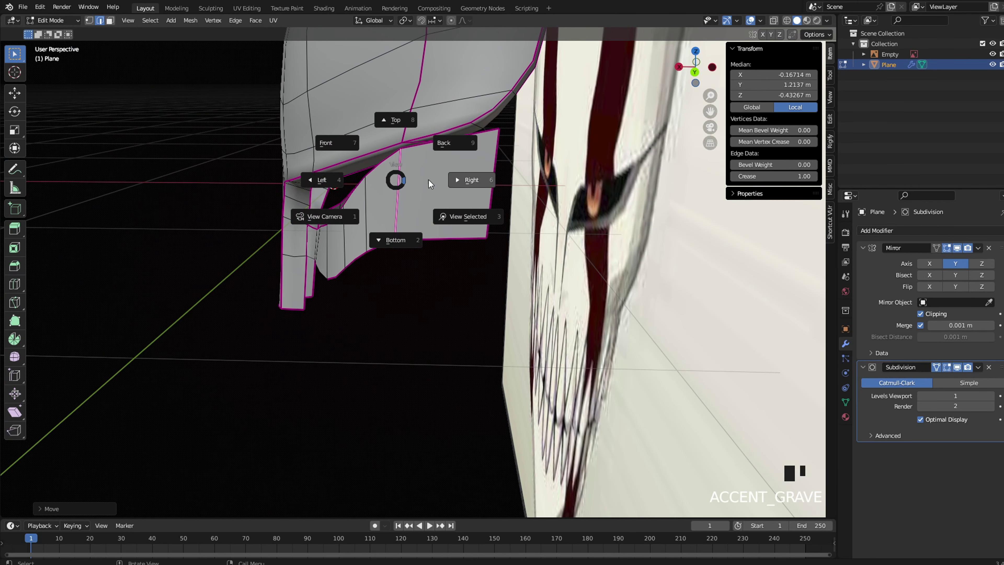
{"action": "left_click", "coordinate": [459, 180]}
{"action": "scroll", "coordinate": [478, 166], "scroll_direction": "up", "scroll_amount": 3}
{"action": "key", "text": "z"}
{"action": "left_click", "coordinate": [448, 244]}
{"action": "key", "text": "1"}
{"action": "left_click", "coordinate": [476, 161]}
{"action": "key", "text": "g"}
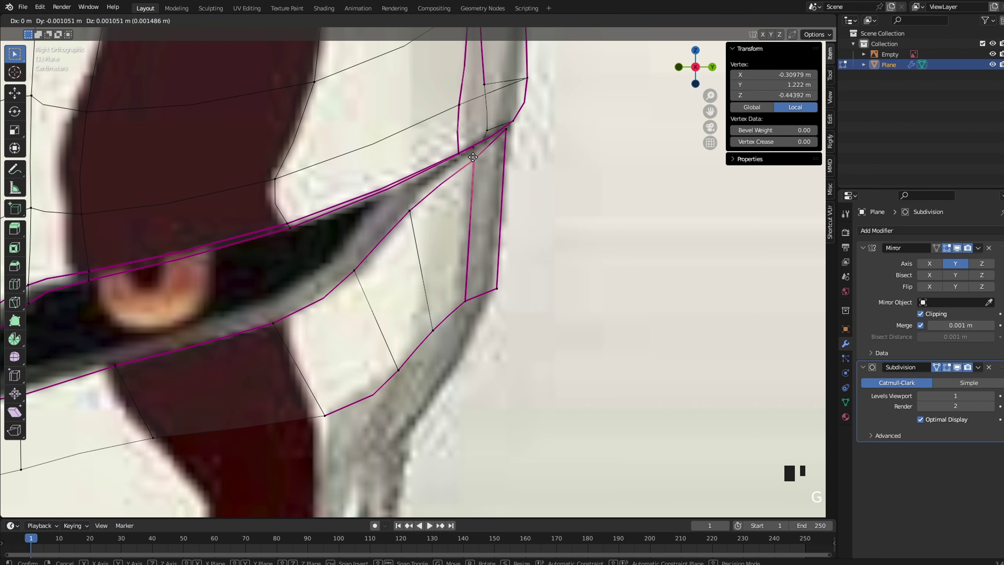
{"action": "left_click", "coordinate": [472, 157]}
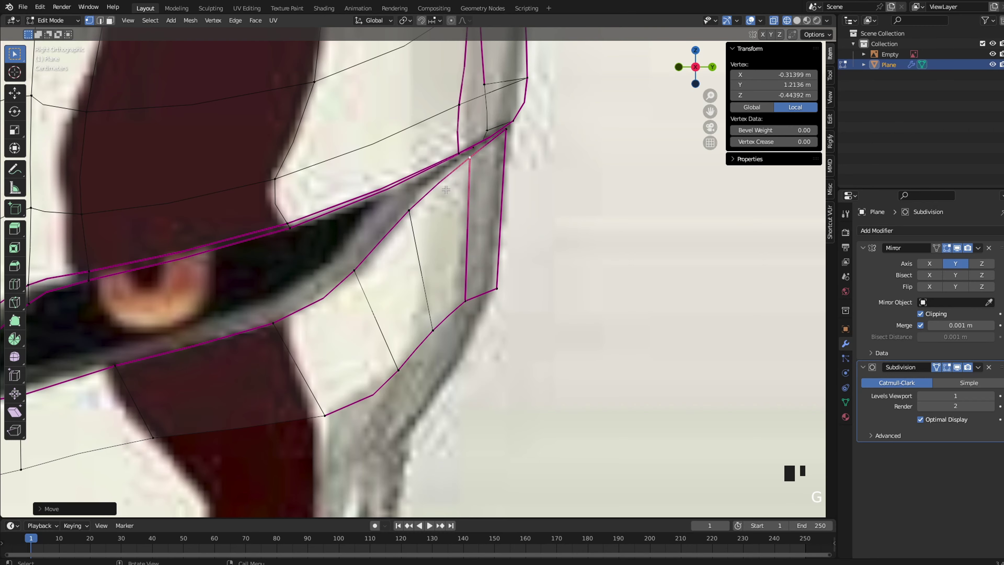
Select the side panel's outer edge and compare its shape in the back and right views
{"action": "scroll", "coordinate": [445, 190], "scroll_direction": "down", "scroll_amount": 2}
{"action": "middle_click_drag", "start_coordinate": [446, 190], "coordinate": [389, 287], "text": "shift"}
{"action": "key", "text": "2"}
{"action": "left_click", "coordinate": [428, 281]}
{"action": "key", "text": "grave"}
{"action": "scroll", "coordinate": [507, 301], "scroll_direction": "up", "scroll_amount": 2}
{"action": "key", "text": "z"}
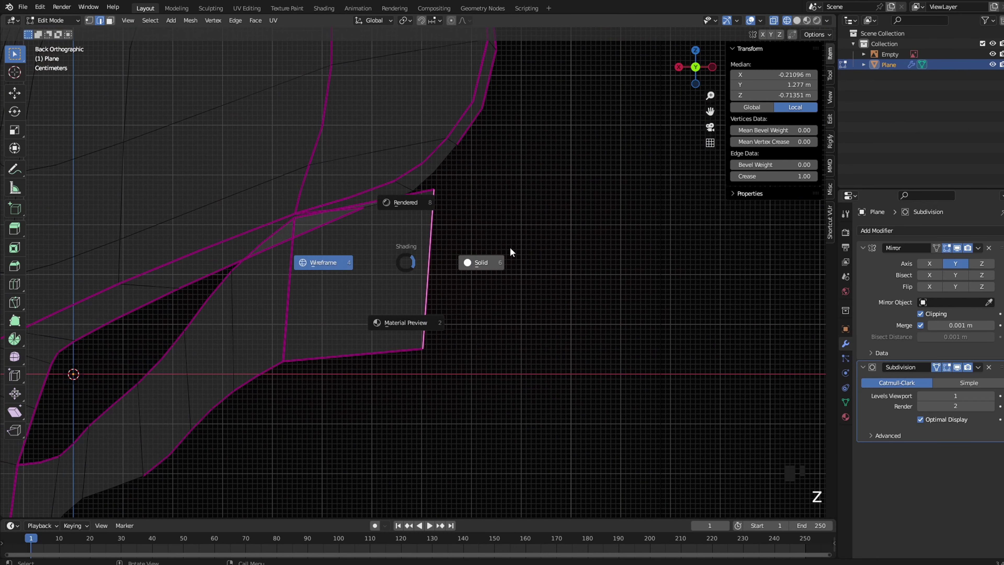
{"action": "left_click", "coordinate": [510, 247]}
{"action": "key", "text": "grave"}
{"action": "left_click", "coordinate": [664, 233]}
{"action": "key", "text": "z"}
{"action": "left_click", "coordinate": [532, 235]}
{"action": "scroll", "coordinate": [475, 248], "scroll_direction": "down", "scroll_amount": 4}
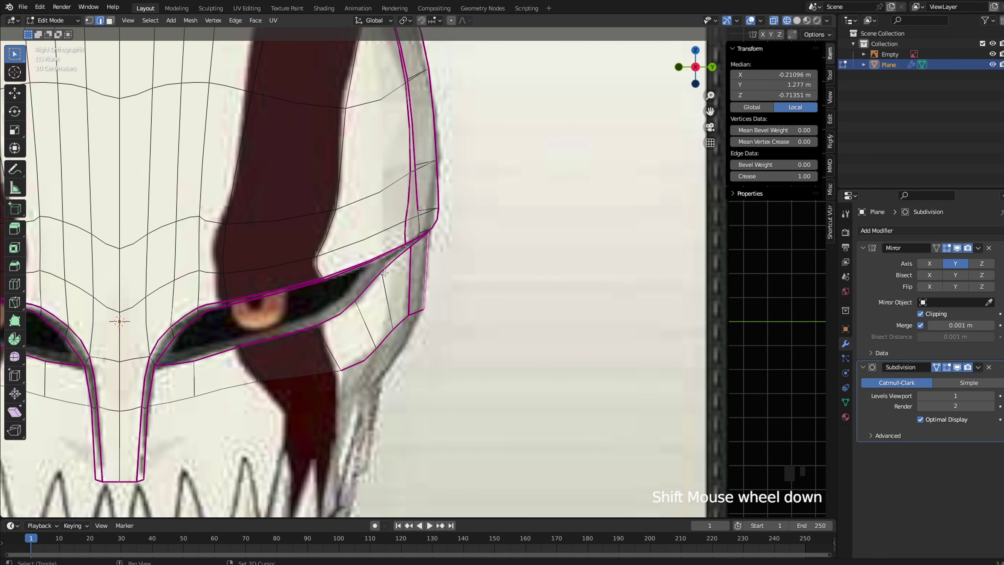
Raise the cheek strip's upper-edge vertex near the nose to the reference's lower eye outline
{"action": "middle_click_drag", "start_coordinate": [384, 272], "coordinate": [549, 206], "text": "shift"}
{"action": "scroll", "coordinate": [418, 272], "scroll_direction": "up", "scroll_amount": 2}
{"action": "key", "text": "2"}
{"action": "key", "text": "2"}
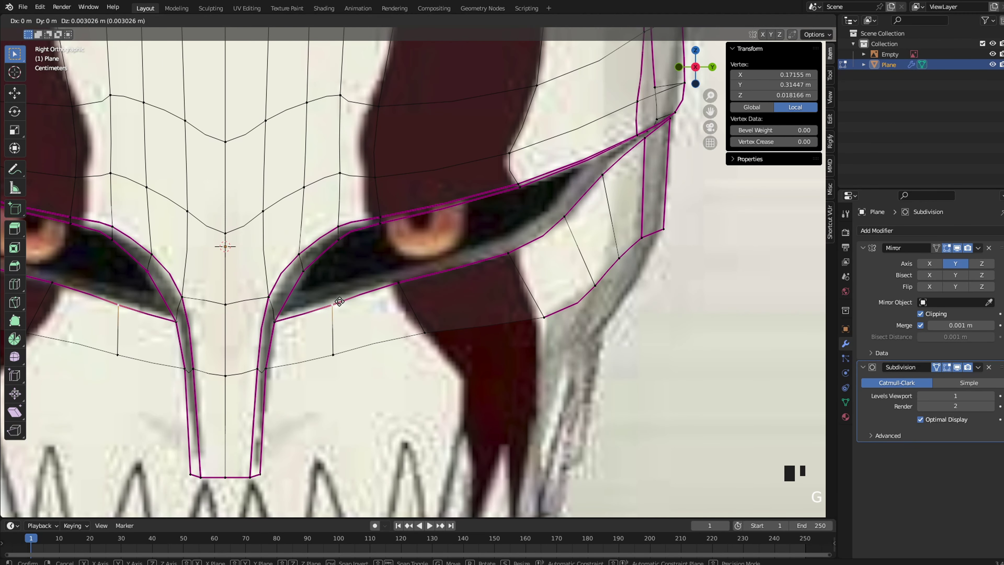
{"action": "left_click", "coordinate": [366, 289]}
Select the cheek strip's upper edge from the nose guard to the outer eye corner and inspect it in solid shading
{"action": "left_click", "coordinate": [365, 289]}
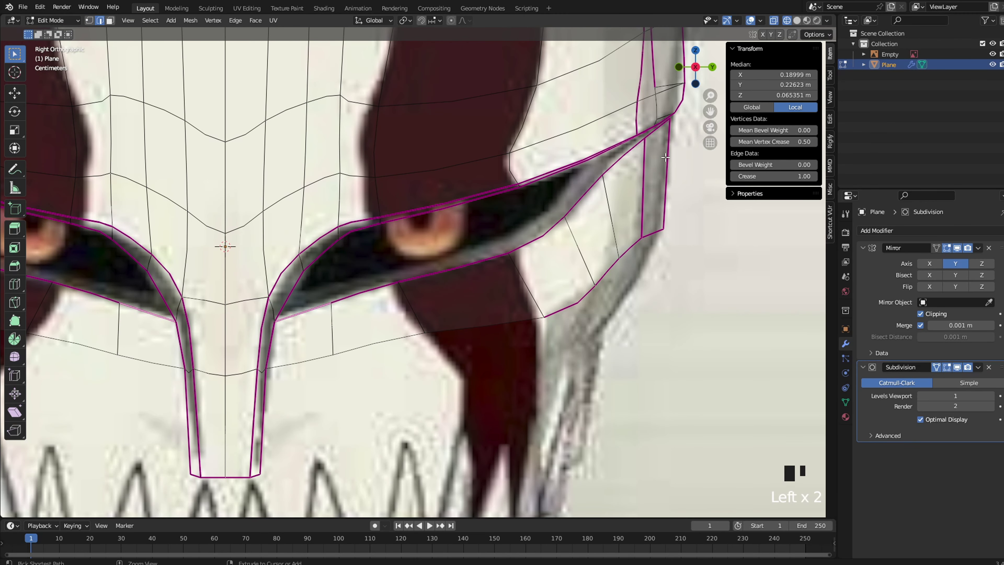
{"action": "left_click", "coordinate": [632, 150], "text": "ctrl"}
{"action": "left_click", "coordinate": [658, 128], "text": "ctrl"}
{"action": "key", "text": "shift+z"}
{"action": "middle_click_drag", "start_coordinate": [474, 221], "coordinate": [377, 263]}
{"action": "scroll", "coordinate": [376, 263], "scroll_direction": "down", "scroll_amount": 2}
{"action": "mouse_move", "coordinate": [301, 283]}
{"action": "middle_mouse_down"}
{"action": "mouse_move", "coordinate": [224, 307]}
{"action": "mouse_move", "coordinate": [207, 284]}
{"action": "mouse_move", "coordinate": [207, 251]}
{"action": "mouse_move", "coordinate": [217, 247]}
{"action": "middle_mouse_up"}
{"action": "middle_click_drag", "start_coordinate": [114, 278], "coordinate": [204, 281], "text": "shift"}
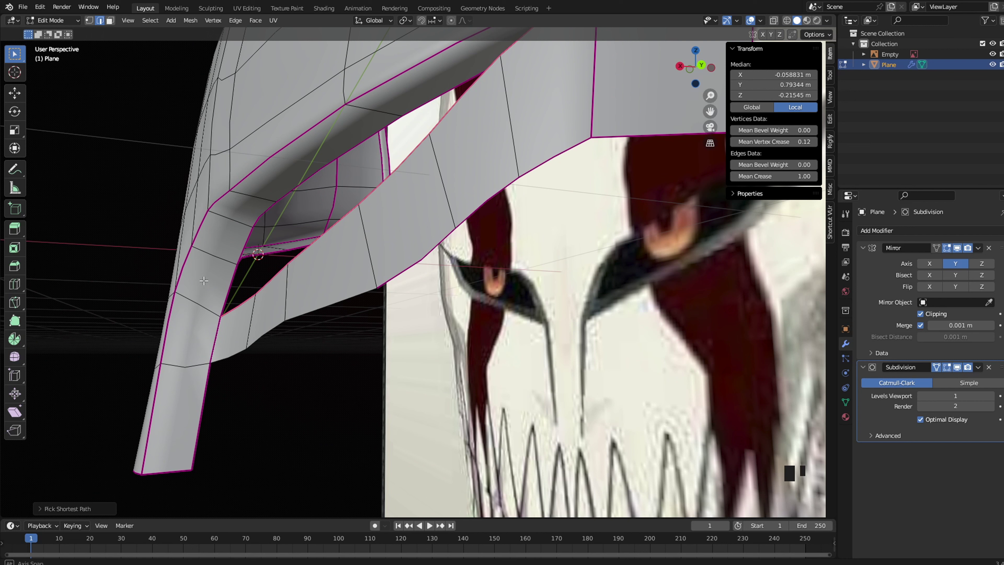
{"action": "left_click", "coordinate": [220, 352]}
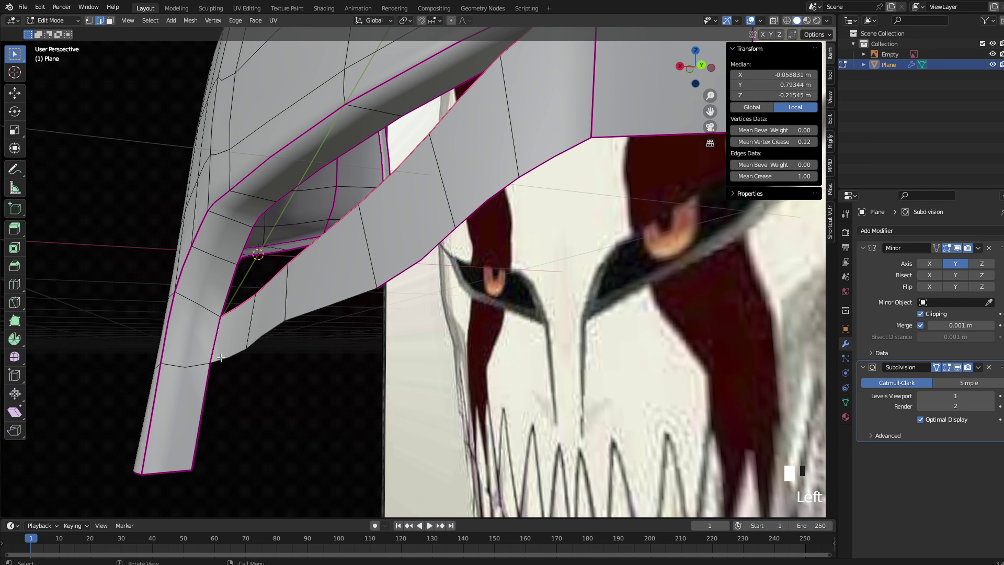
Adjust the cheek strip's section beside the nose guard along the X axis and select its lower edge
{"action": "scroll", "coordinate": [286, 332], "scroll_direction": "down", "scroll_amount": 2}
{"action": "key", "text": "3"}
{"action": "left_click", "coordinate": [294, 311]}
{"action": "key", "text": "g"}
{"action": "key", "text": "x"}
{"action": "left_click", "coordinate": [286, 329]}
{"action": "key", "text": "2"}
{"action": "key", "text": "1"}
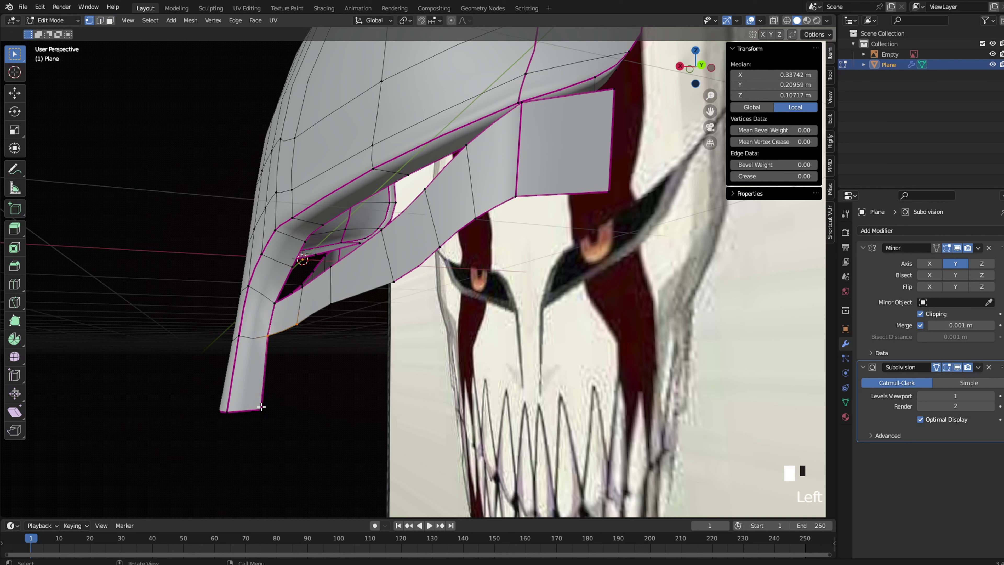
Move the rear vertex of the nose guard's tip along the X axis
{"action": "left_click", "coordinate": [261, 411]}
{"action": "key", "text": "g"}
{"action": "key", "text": "x"}
{"action": "left_click", "coordinate": [293, 395]}
Shift the cheek strip's lower edge path along X and move the nose tip's rear vertex about 0.05 m along X
{"action": "key", "text": "2"}
{"action": "left_click", "coordinate": [282, 330]}
{"action": "left_click", "coordinate": [526, 217], "text": "ctrl"}
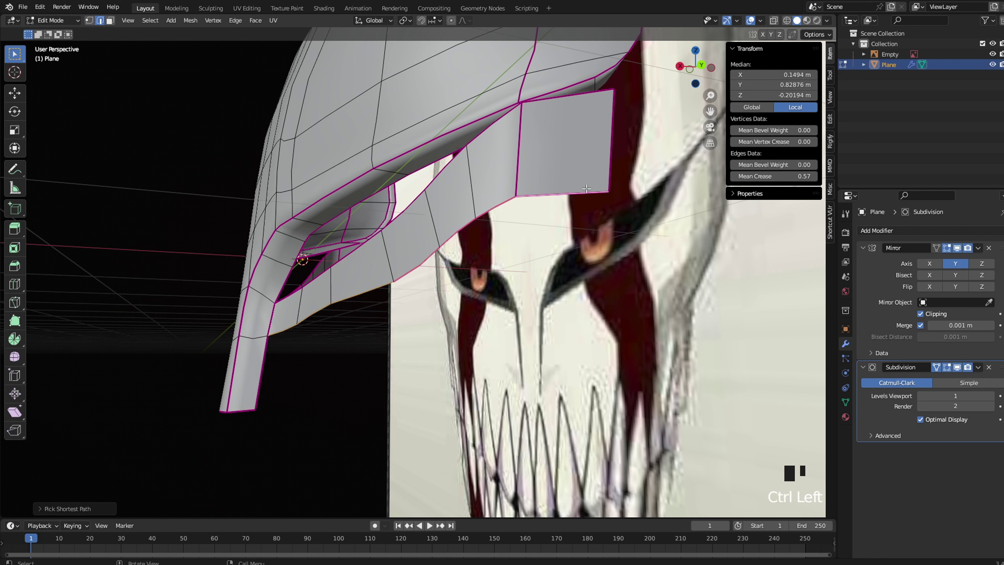
{"action": "key", "text": "1"}
{"action": "left_click", "coordinate": [256, 400]}
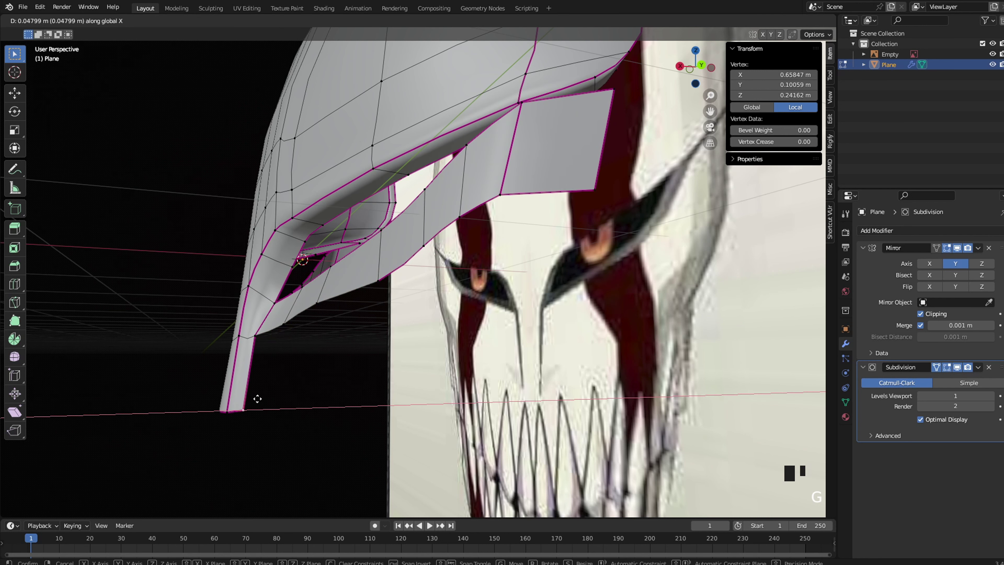
{"action": "key", "text": "Tab"}
{"action": "key", "text": "Tab"}
Extrude the cheek strip's upper edge path about 0.11 m inward along the X axis to form the lower eye rim
{"action": "middle_click_drag", "start_coordinate": [268, 344], "coordinate": [340, 300]}
{"action": "key", "text": "2"}
{"action": "middle_click_drag", "start_coordinate": [601, 197], "coordinate": [395, 261]}
{"action": "key", "text": "Tab"}
{"action": "key", "text": "Tab"}
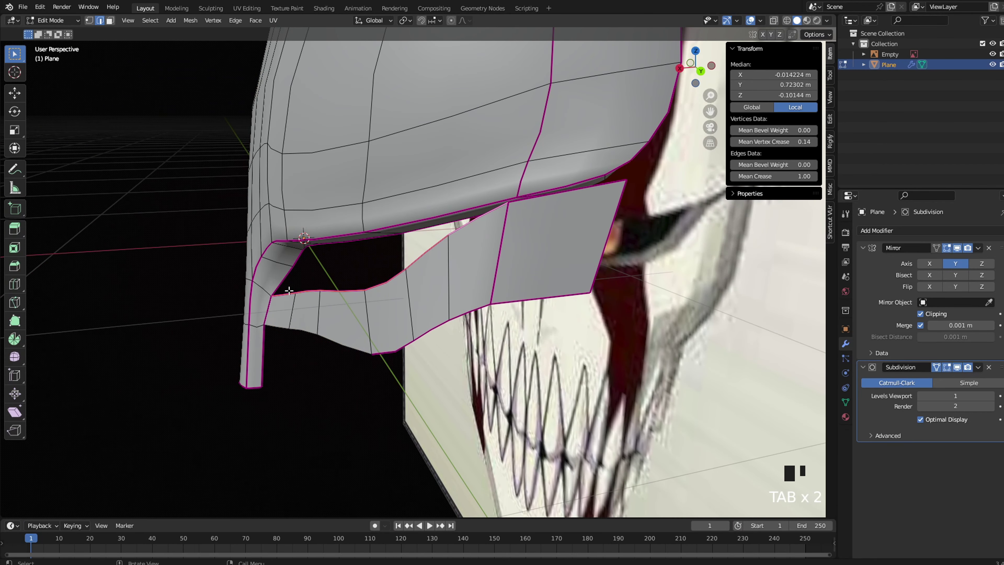
{"action": "key", "text": "g"}
{"action": "key", "text": "x"}
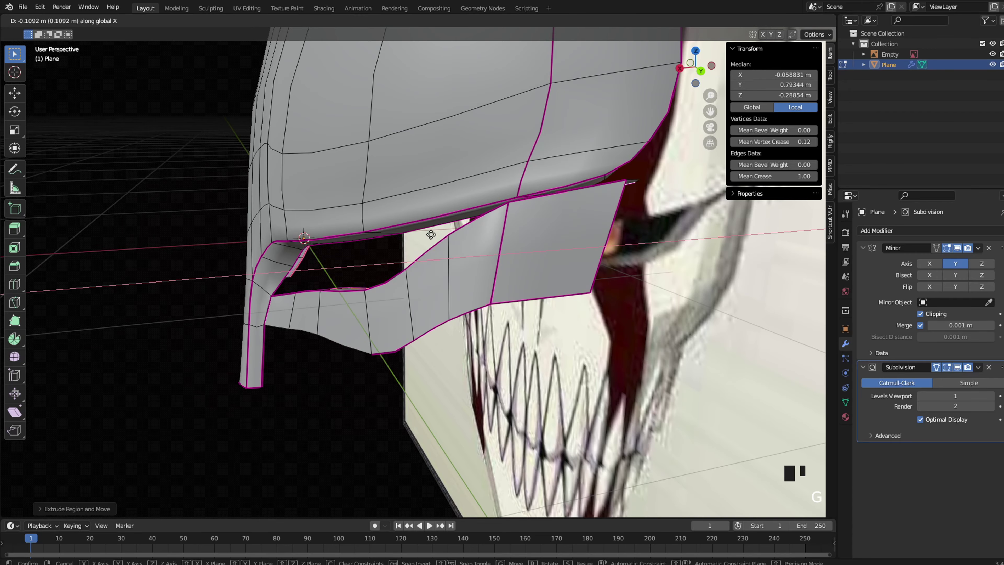
{"action": "left_click", "coordinate": [434, 234]}
Merge the extruded eye rim's inner end vertex with the nose guard's rear edge vertex at the last selected one
{"action": "middle_click_drag", "start_coordinate": [355, 264], "coordinate": [239, 262]}
{"action": "key", "text": "1"}
{"action": "left_click", "coordinate": [248, 296]}
{"action": "right_click", "coordinate": [468, 179]}
{"action": "mouse_move", "coordinate": [436, 374]}
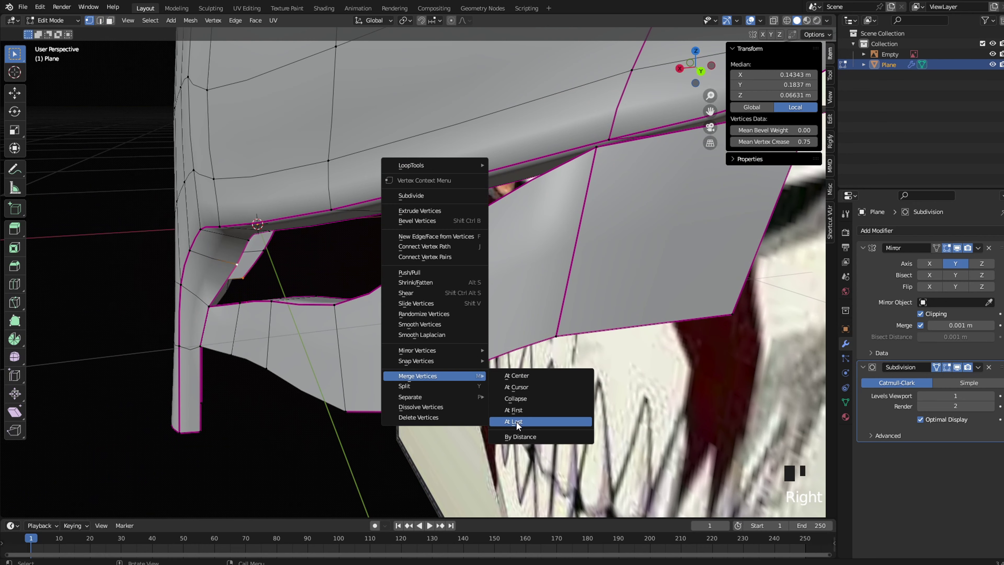
{"action": "left_click", "coordinate": [516, 422]}
Preview the merged rim and set the merged vertex's crease to 1.00
{"action": "key", "text": "Tab"}
{"action": "middle_click_drag", "start_coordinate": [316, 326], "coordinate": [335, 325]}
{"action": "key", "text": "Tab"}
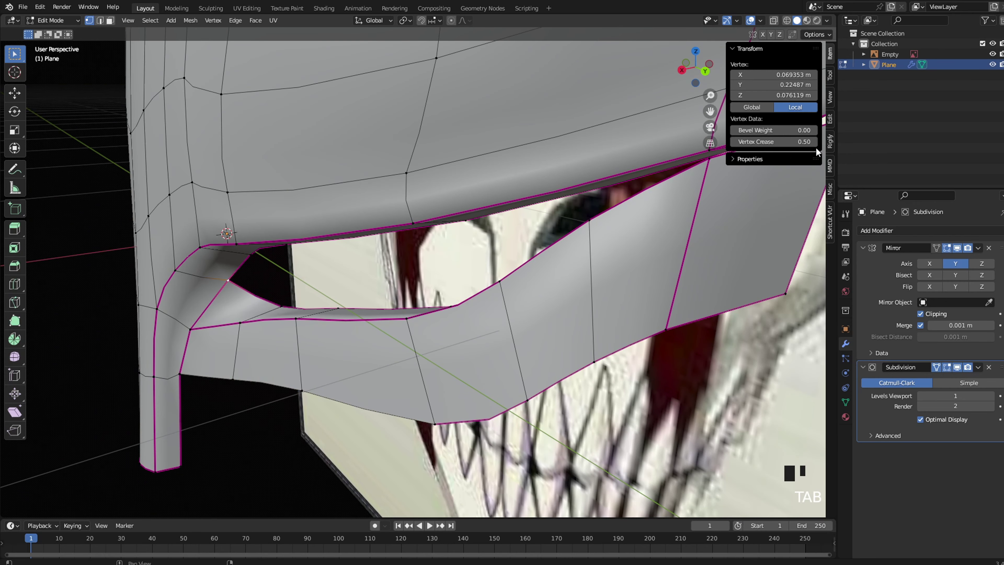
{"action": "scroll", "coordinate": [314, 280], "scroll_direction": "down", "scroll_amount": 3}
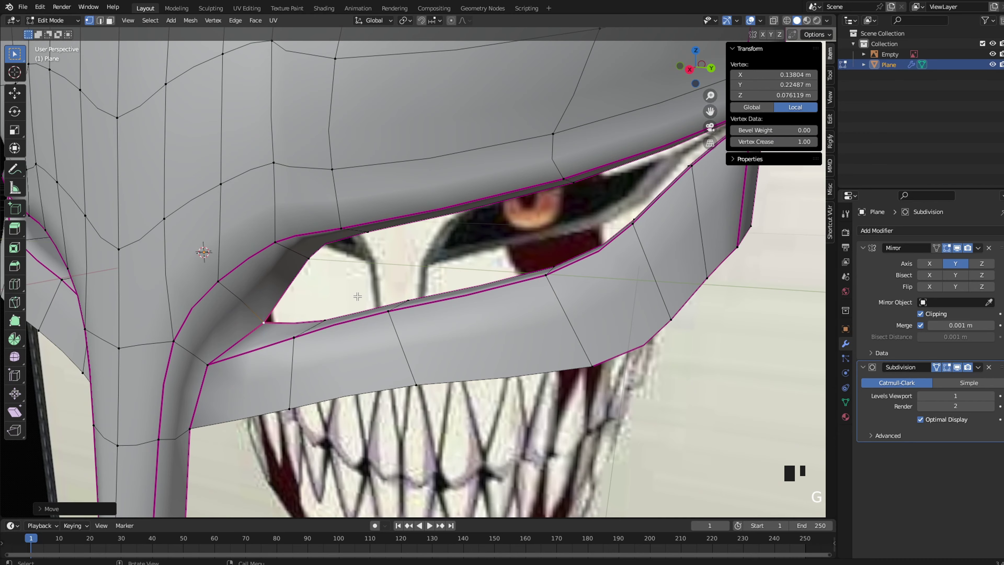
Move the merged vertex down toward the eye's inner corner against the reference in the right wireframe view
{"action": "scroll", "coordinate": [314, 280], "scroll_direction": "down", "scroll_amount": 3}
{"action": "key", "text": "grave"}
{"action": "scroll", "coordinate": [525, 279], "scroll_direction": "up", "scroll_amount": 5}
{"action": "key", "text": "Tab"}
{"action": "key", "text": "Tab"}
{"action": "scroll", "coordinate": [525, 280], "scroll_direction": "up", "scroll_amount": 3}
{"action": "key", "text": "z"}
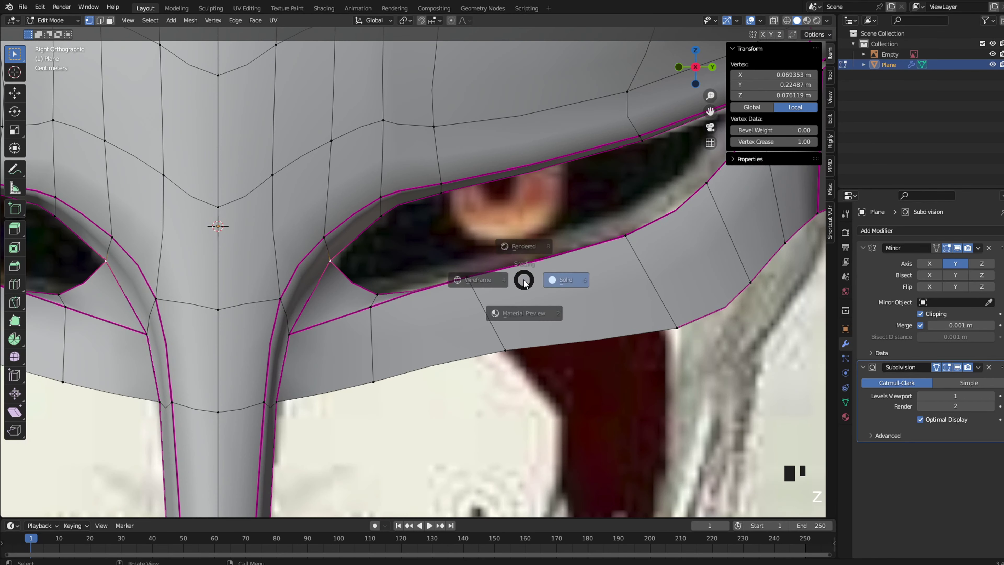
{"action": "left_click", "coordinate": [461, 294]}
{"action": "key", "text": "g"}
{"action": "left_click", "coordinate": [426, 355]}
Fine-tune the merged vertex's position at the eye's inner corner and check the mask against the reference
{"action": "key", "text": "z"}
{"action": "left_click", "coordinate": [518, 340]}
{"action": "key", "text": "g"}
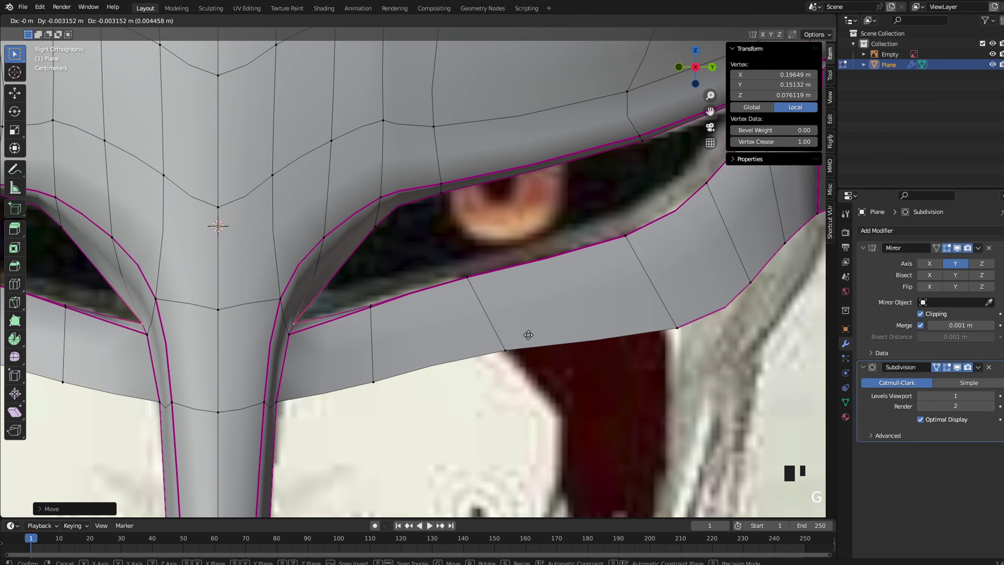
{"action": "left_click", "coordinate": [528, 343]}
{"action": "key", "text": "Tab"}
{"action": "key", "text": "Tab"}
{"action": "key", "text": "z"}
{"action": "left_click", "coordinate": [337, 273]}
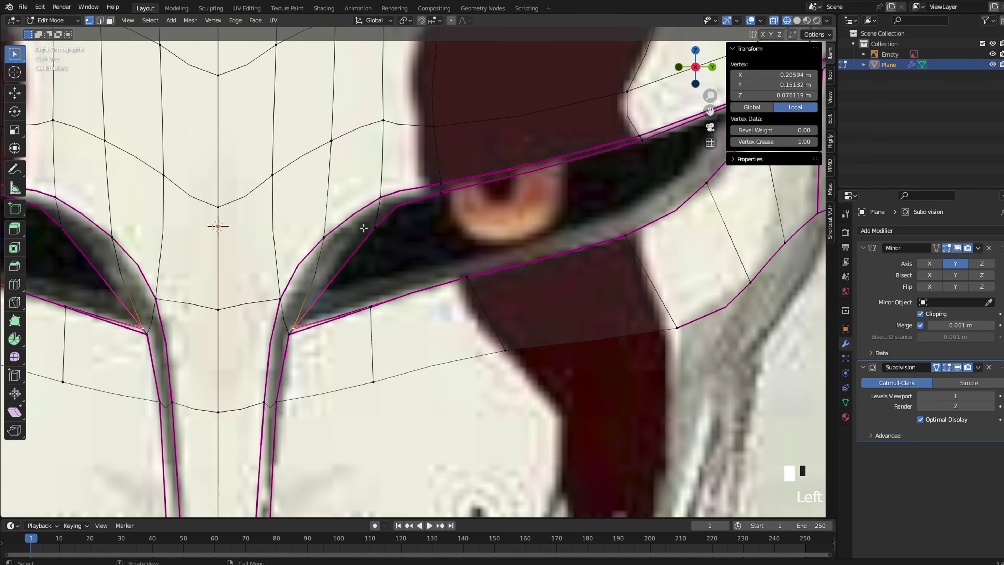
{"action": "key", "text": "Tab"}
{"action": "key", "text": "shift+z"}
{"action": "scroll", "coordinate": [506, 241], "scroll_direction": "down", "scroll_amount": 7}
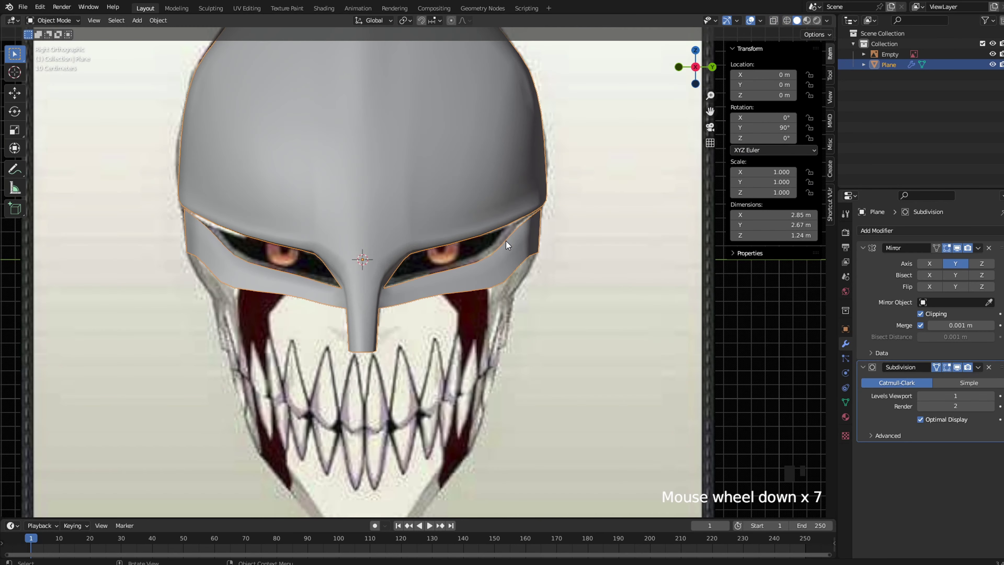
Examine the lower eye rim and its short inner corner edge from an angle with and without the wire overlay
{"action": "key", "text": "Tab"}
{"action": "scroll", "coordinate": [506, 241], "scroll_direction": "up", "scroll_amount": 5}
{"action": "middle_click_drag", "start_coordinate": [506, 240], "coordinate": [307, 299]}
{"action": "scroll", "coordinate": [307, 299], "scroll_direction": "down", "scroll_amount": 2}
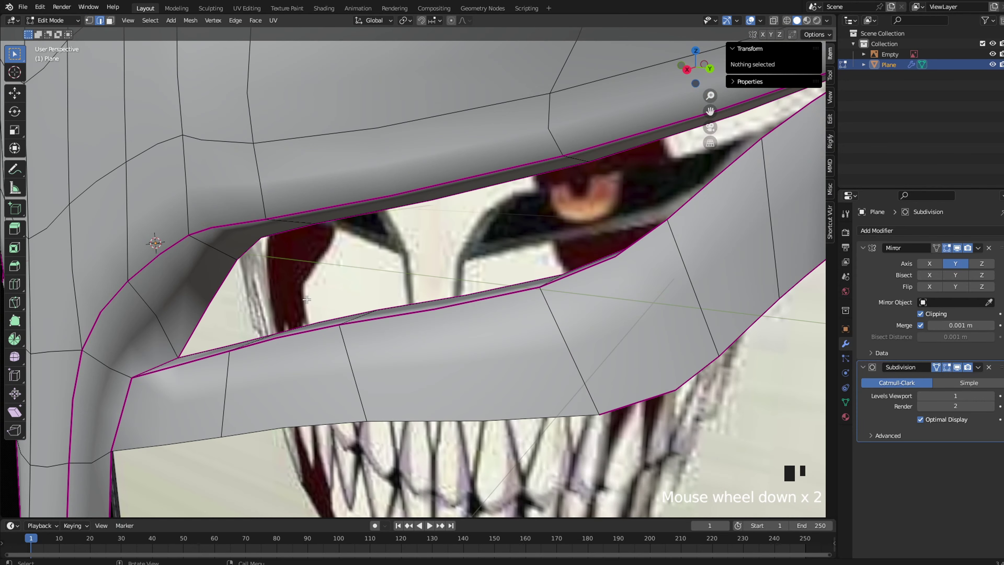
{"action": "key", "text": "1"}
{"action": "key", "text": "Tab"}
{"action": "middle_click_drag", "start_coordinate": [232, 297], "coordinate": [261, 293]}
{"action": "key", "text": "Tab"}
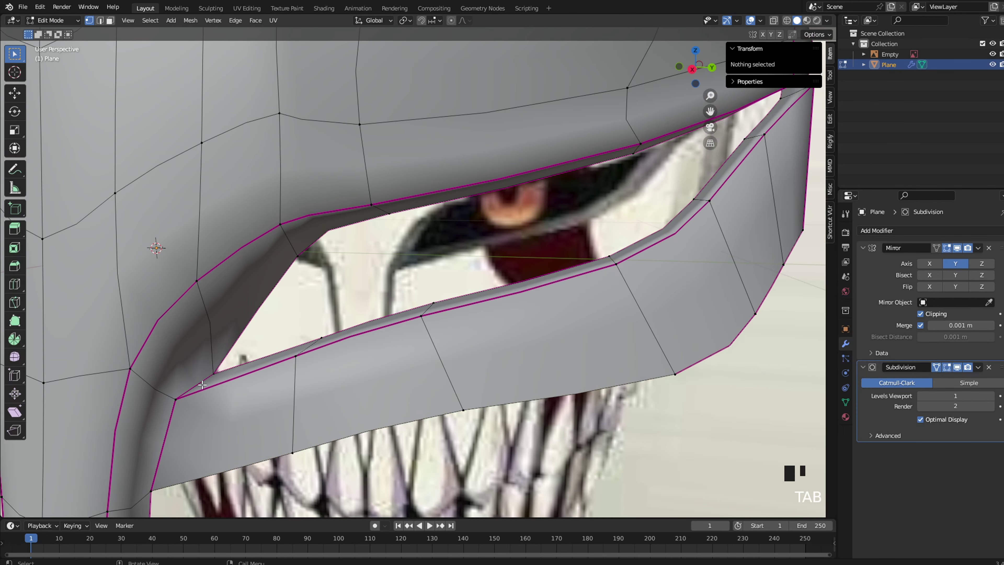
{"action": "key", "text": "2"}
{"action": "left_click", "coordinate": [203, 379]}
{"action": "scroll", "coordinate": [500, 315], "scroll_direction": "down", "scroll_amount": 2}
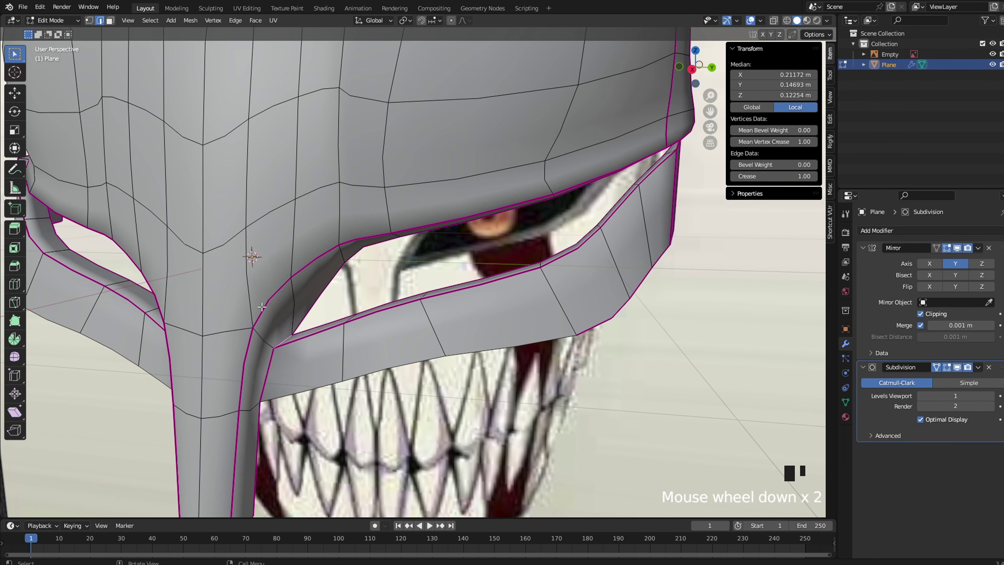
Raise the rim vertex at the eye's inner corner slightly in the right view and adjust the rim beside it
{"action": "key", "text": "grave"}
{"action": "scroll", "coordinate": [272, 336], "scroll_direction": "up", "scroll_amount": 4}
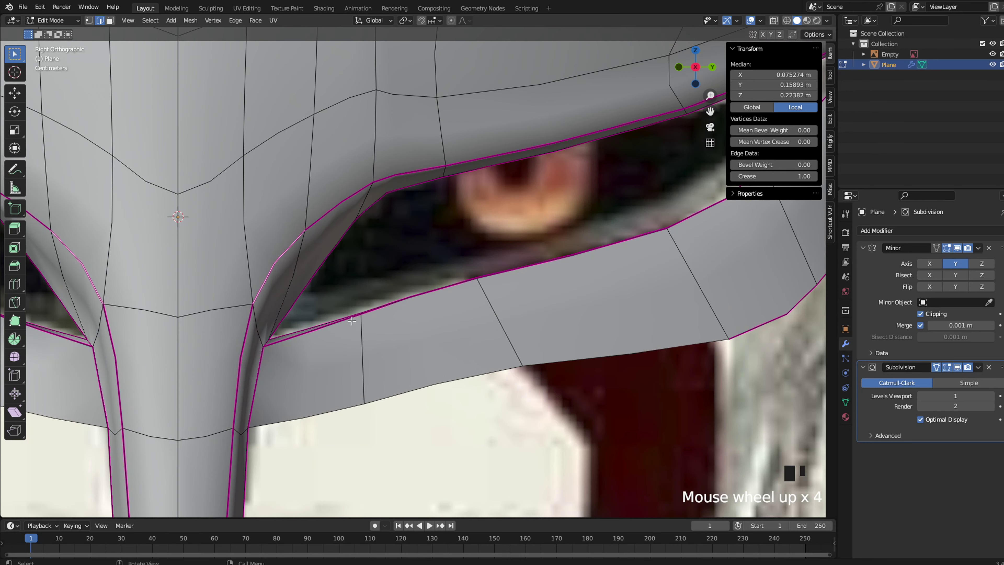
{"action": "key", "text": "z"}
{"action": "left_click", "coordinate": [271, 336]}
{"action": "key", "text": "z"}
{"action": "left_click", "coordinate": [354, 336]}
{"action": "key", "text": "g"}
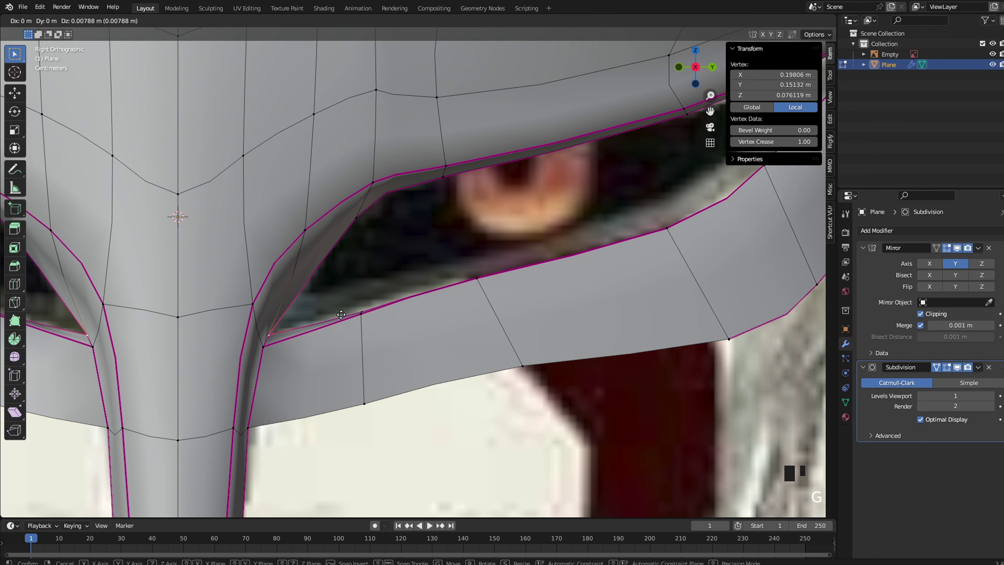
{"action": "left_click", "coordinate": [378, 309]}
{"action": "key", "text": "g"}
{"action": "left_click", "coordinate": [364, 301]}
Move the inner edges of the lower eye rim along X and check the rim against the reference
{"action": "middle_click_drag", "start_coordinate": [377, 299], "coordinate": [378, 314]}
{"action": "scroll", "coordinate": [378, 315], "scroll_direction": "down", "scroll_amount": 1}
{"action": "key", "text": "2"}
{"action": "left_click", "coordinate": [422, 350]}
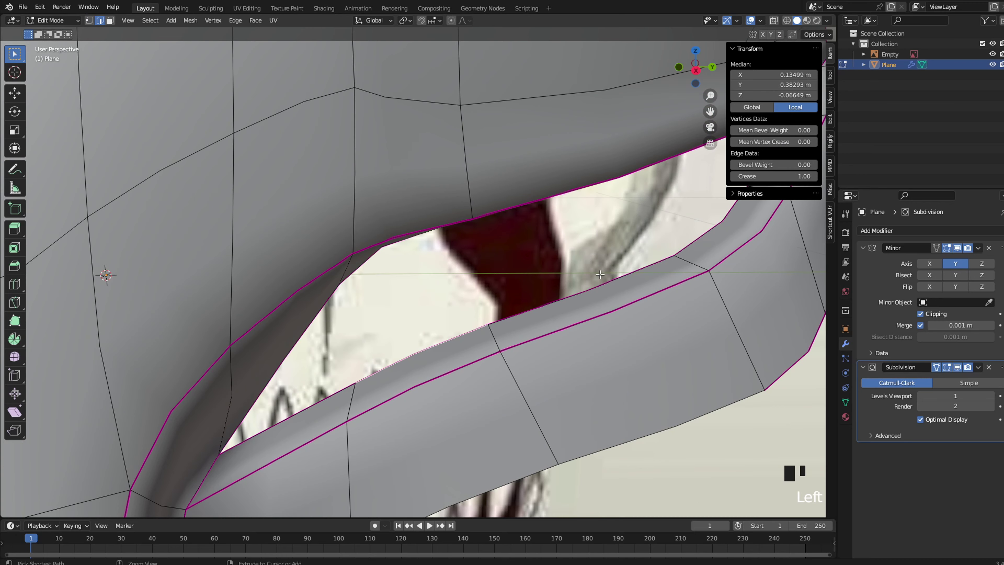
{"action": "key", "text": "grave"}
{"action": "key", "text": "g"}
{"action": "key", "text": "x"}
{"action": "left_click", "coordinate": [681, 277]}
{"action": "key", "text": "Tab"}
{"action": "key", "text": "Tab"}
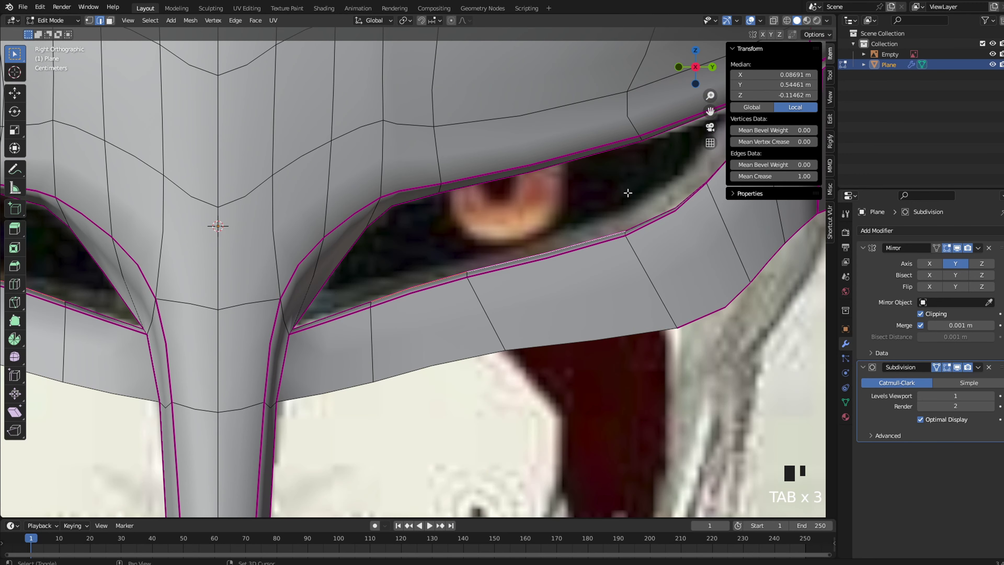
Shift the rim edges near the eye's outer corner along Z
{"action": "middle_click_drag", "start_coordinate": [609, 188], "coordinate": [430, 288], "text": "shift"}
{"action": "scroll", "coordinate": [429, 288], "scroll_direction": "up", "scroll_amount": 1}
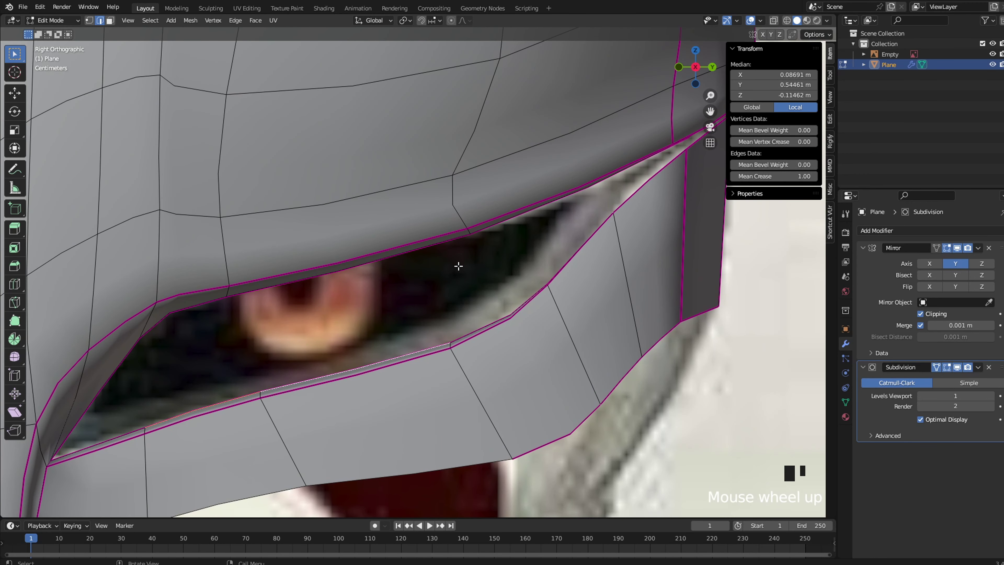
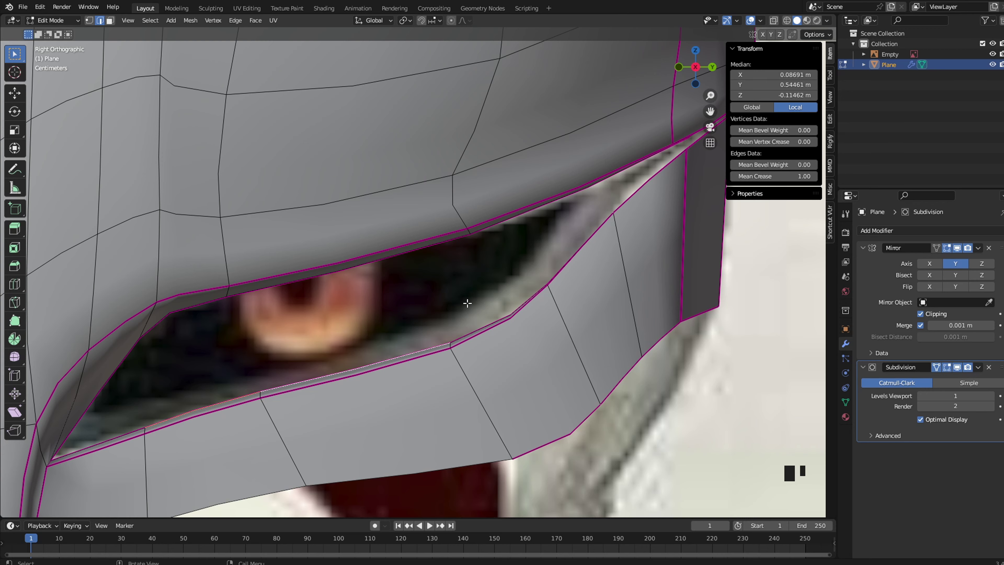
{"action": "scroll", "coordinate": [467, 303], "scroll_direction": "down", "scroll_amount": 2}
{"action": "middle_click_drag", "start_coordinate": [467, 303], "coordinate": [497, 344], "text": "shift"}
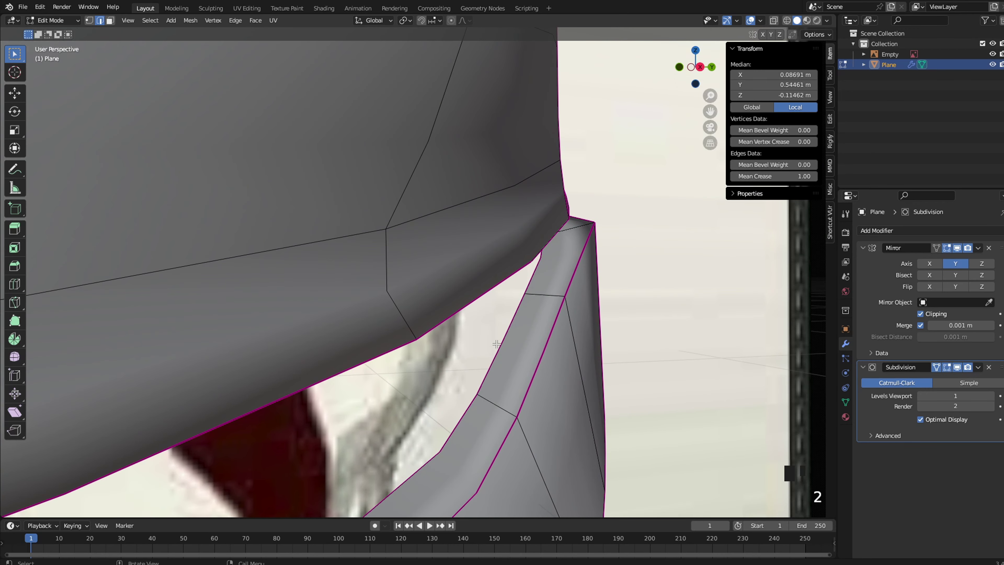
{"action": "left_click", "coordinate": [541, 281], "text": "ctrl"}
{"action": "key", "text": "g"}
{"action": "key", "text": "z"}
{"action": "left_click", "coordinate": [540, 276]}
{"action": "key", "text": "Tab"}
Examine the whole mask against the reference in the right view, in both solid and wireframe shading
{"action": "scroll", "coordinate": [540, 279], "scroll_direction": "down", "scroll_amount": 5}
{"action": "middle_click_drag", "start_coordinate": [513, 280], "coordinate": [453, 287]}
{"action": "key", "text": "grave"}
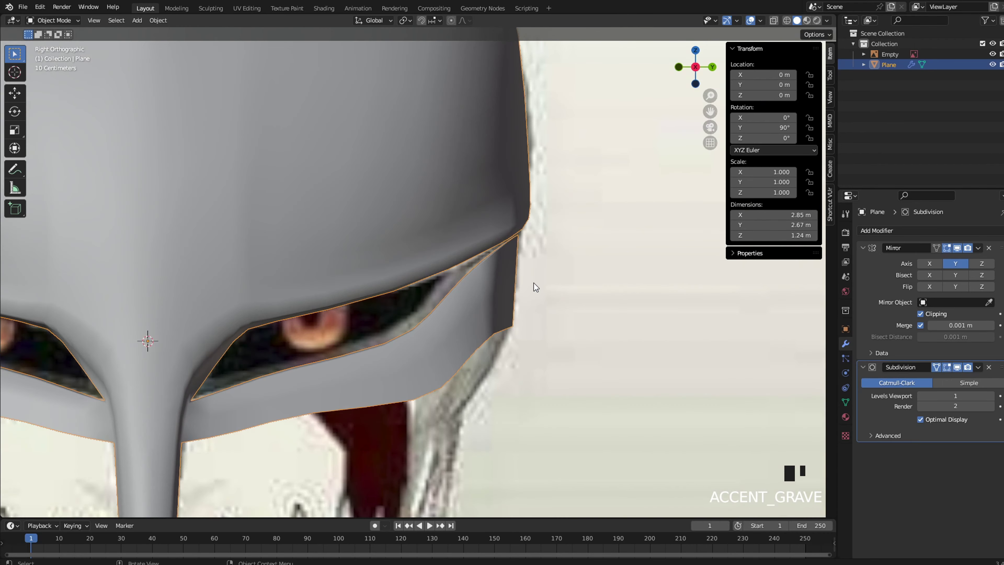
{"action": "scroll", "coordinate": [486, 279], "scroll_direction": "down", "scroll_amount": 7}
{"action": "scroll", "coordinate": [473, 304], "scroll_direction": "up", "scroll_amount": 7}
{"action": "key", "text": "Tab"}
{"action": "key", "text": "alt+z"}
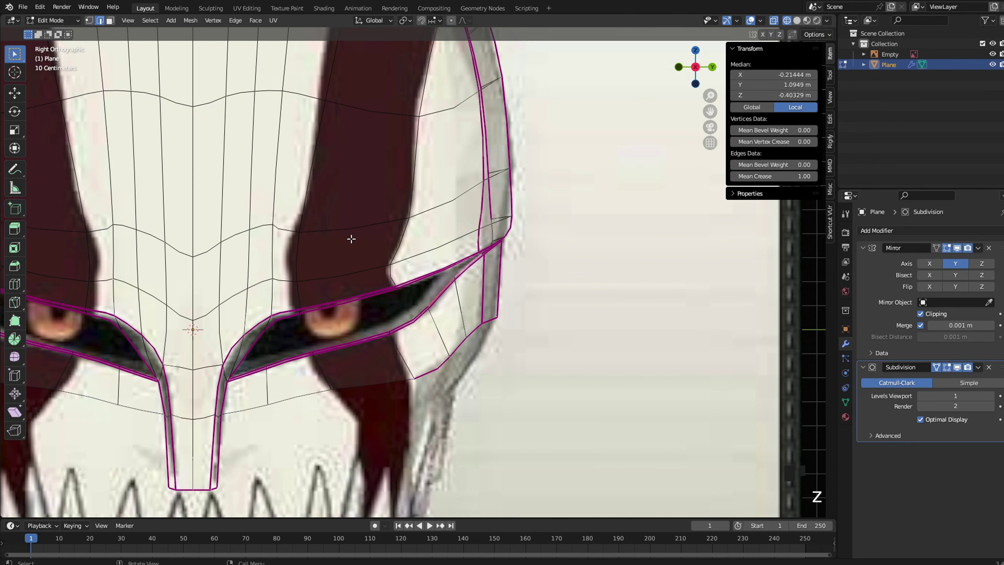
{"action": "scroll", "coordinate": [351, 239], "scroll_direction": "down", "scroll_amount": 4}
{"action": "middle_click_drag", "start_coordinate": [376, 231], "coordinate": [383, 265], "text": "shift"}
{"action": "key", "text": "z"}
{"action": "middle_click_drag", "start_coordinate": [408, 218], "coordinate": [414, 172], "text": "shift"}
{"action": "scroll", "coordinate": [365, 258], "scroll_direction": "up", "scroll_amount": 2}
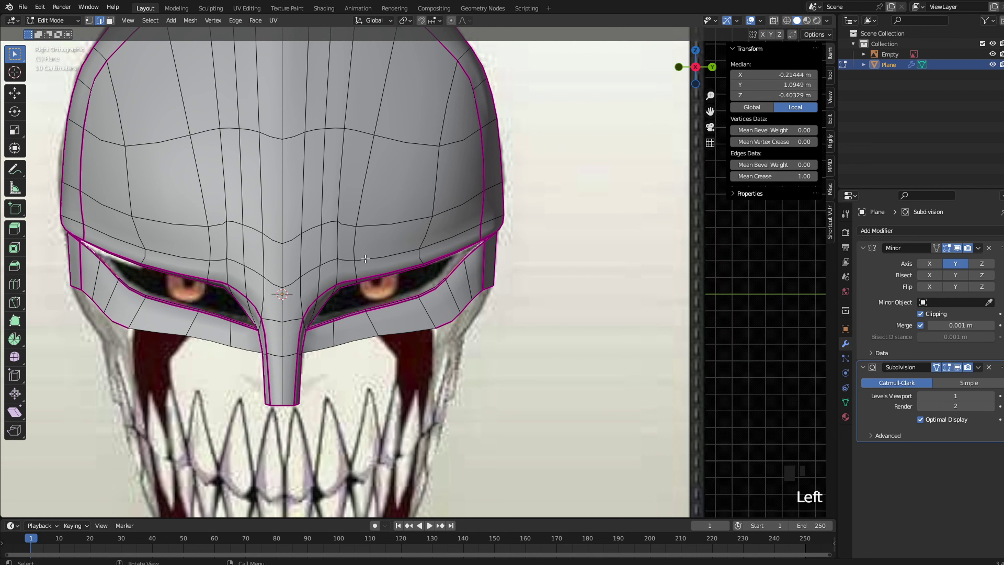
{"action": "key", "text": "alt+z"}
{"action": "scroll", "coordinate": [381, 267], "scroll_direction": "up", "scroll_amount": 2}
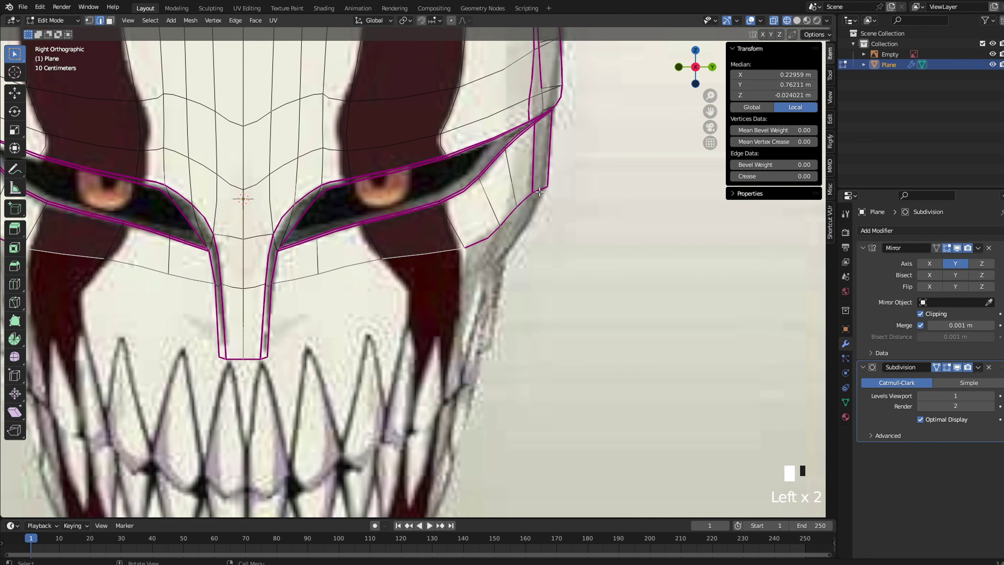
{"action": "key", "text": "e"}
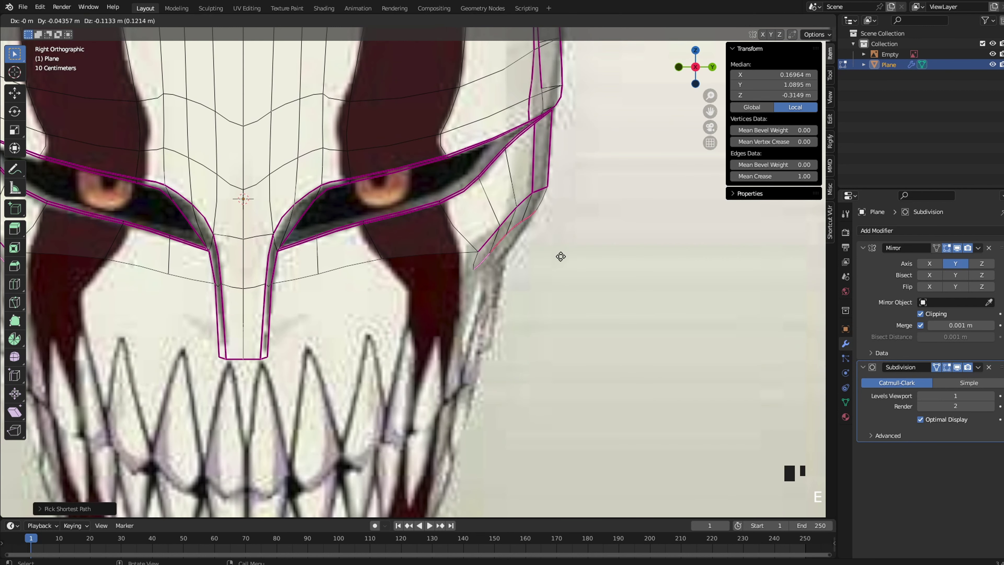
{"action": "left_click", "coordinate": [543, 284]}
{"action": "key", "text": "z"}
{"action": "mouse_move", "coordinate": [585, 283]}
{"action": "middle_mouse_down"}
{"action": "mouse_move", "coordinate": [473, 300]}
{"action": "mouse_move", "coordinate": [484, 291]}
{"action": "middle_mouse_up"}
{"action": "key", "text": "3"}
{"action": "left_click", "coordinate": [391, 269]}
{"action": "left_click", "coordinate": [506, 208], "text": "ctrl"}
{"action": "key", "text": "x"}
{"action": "left_click", "coordinate": [506, 208]}
{"action": "key", "text": "grave"}
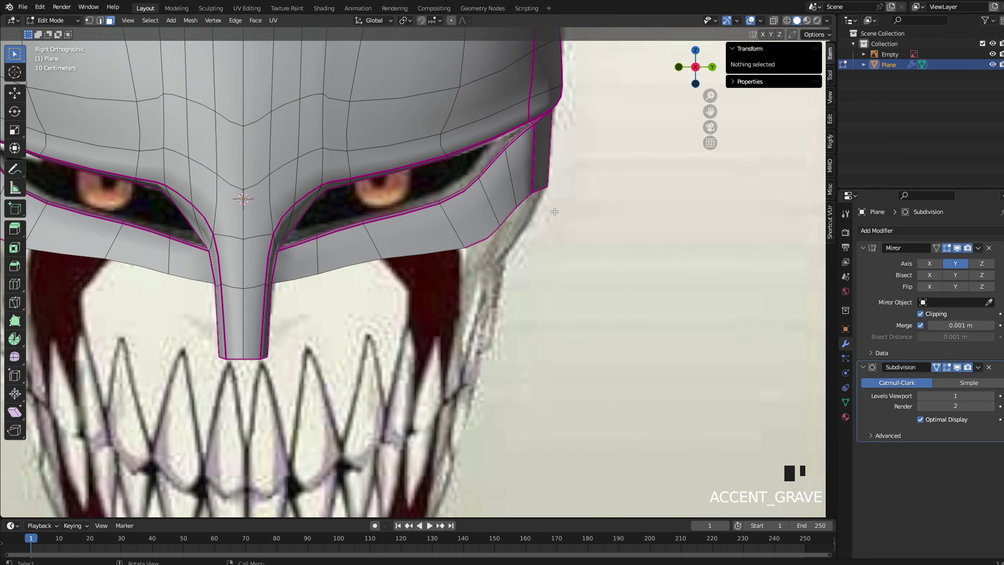
Extrude the nose strip's lower outer vertex outward above the teeth and fill a face up to the cheek strip
{"action": "middle_click_drag", "start_coordinate": [297, 301], "coordinate": [475, 236], "text": "shift"}
{"action": "scroll", "coordinate": [476, 235], "scroll_direction": "up", "scroll_amount": 2}
{"action": "key", "text": "z"}
{"action": "key", "text": "2"}
{"action": "left_click", "coordinate": [430, 263]}
{"action": "key", "text": "1"}
{"action": "left_click", "coordinate": [431, 317]}
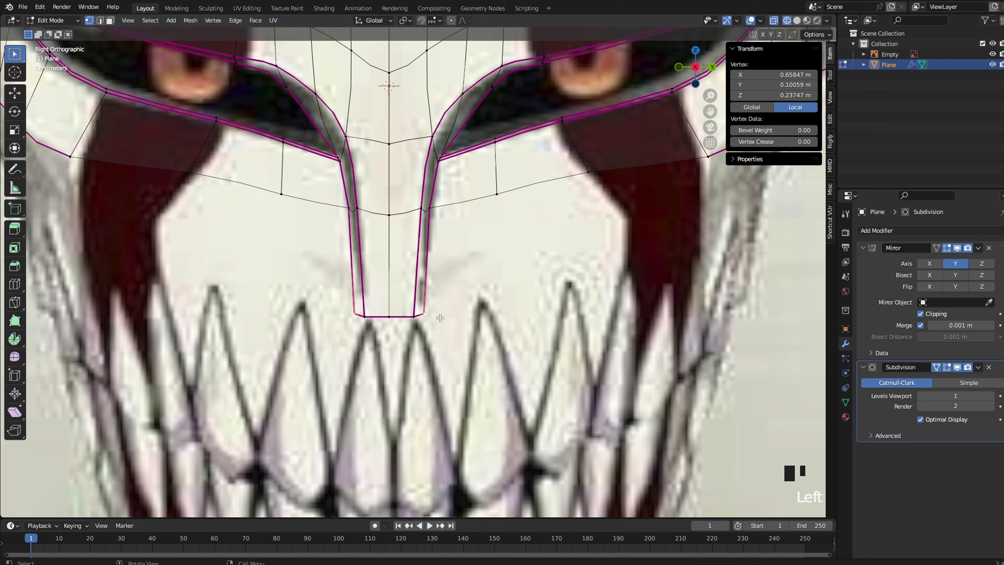
{"action": "key", "text": "e"}
{"action": "left_click", "coordinate": [549, 300]}
{"action": "key", "text": "2"}
{"action": "left_click", "coordinate": [424, 269]}
{"action": "key", "text": "f"}
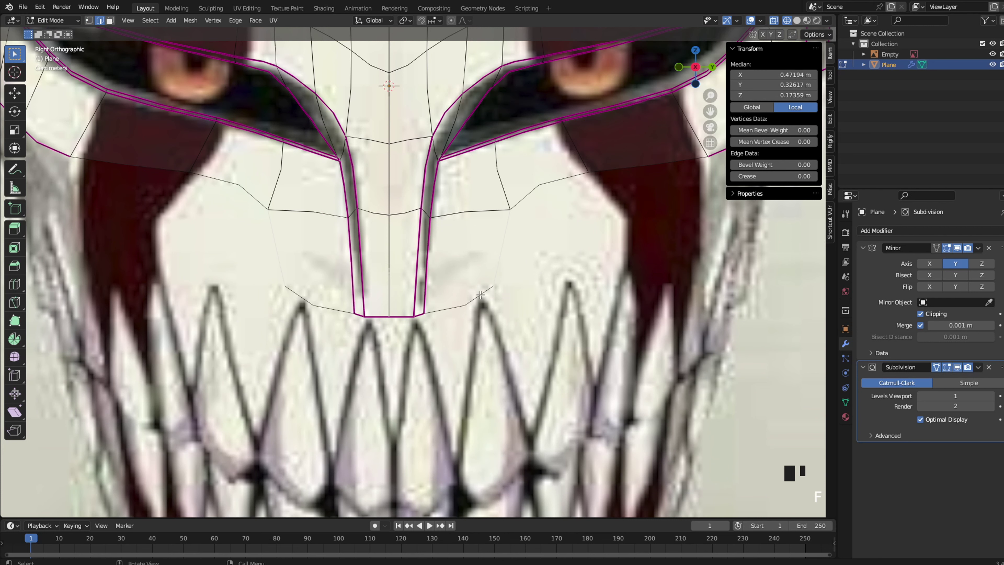
Move the new face's lower outer vertex farther outward along the tops of the teeth
{"action": "key", "text": "1"}
{"action": "left_click", "coordinate": [493, 286]}
{"action": "key", "text": "g"}
{"action": "left_click", "coordinate": [566, 276]}
Extrude that vertex toward the red stripe and fill a second face beneath the cheek strip
{"action": "key", "text": "e"}
{"action": "left_click", "coordinate": [639, 255]}
{"action": "key", "text": "2"}
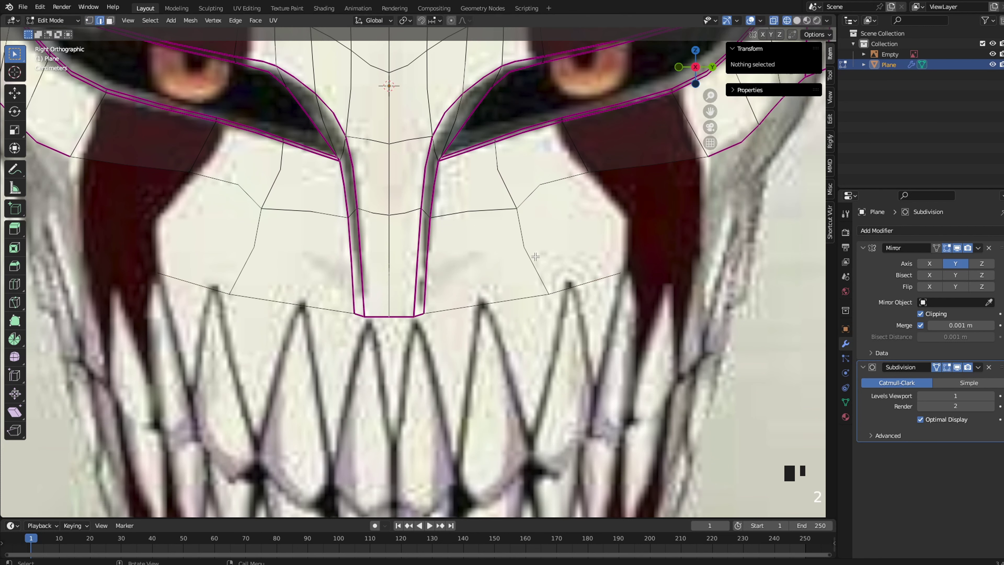
{"action": "left_click", "coordinate": [533, 257]}
{"action": "key", "text": "f"}
{"action": "key", "text": "2"}
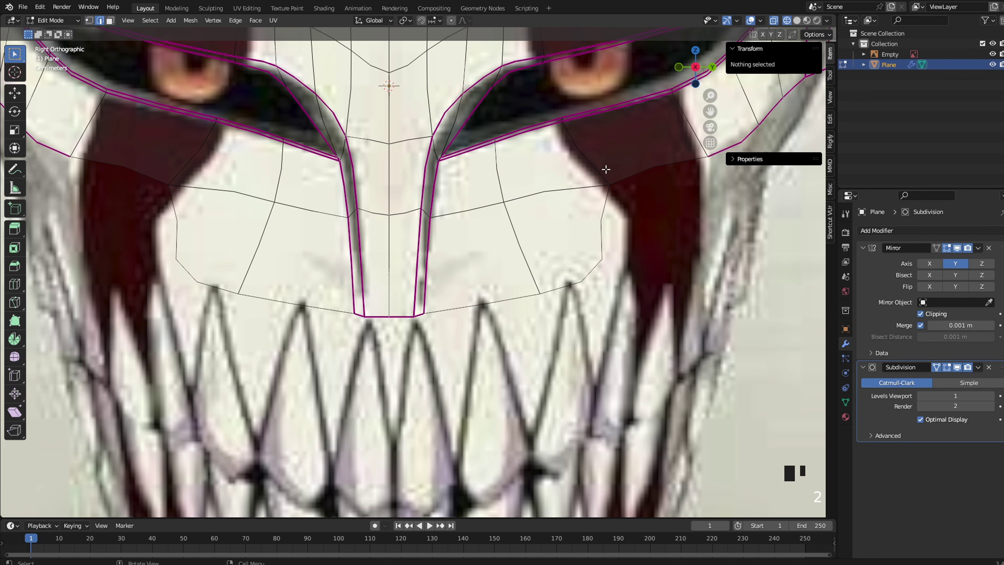
Crease the edges along the red stripe's inner border and move their lower end vertex out to the stripe
{"action": "left_click", "coordinate": [605, 168], "text": "ctrl"}
{"action": "left_click_drag", "start_coordinate": [793, 176], "coordinate": [814, 176]}
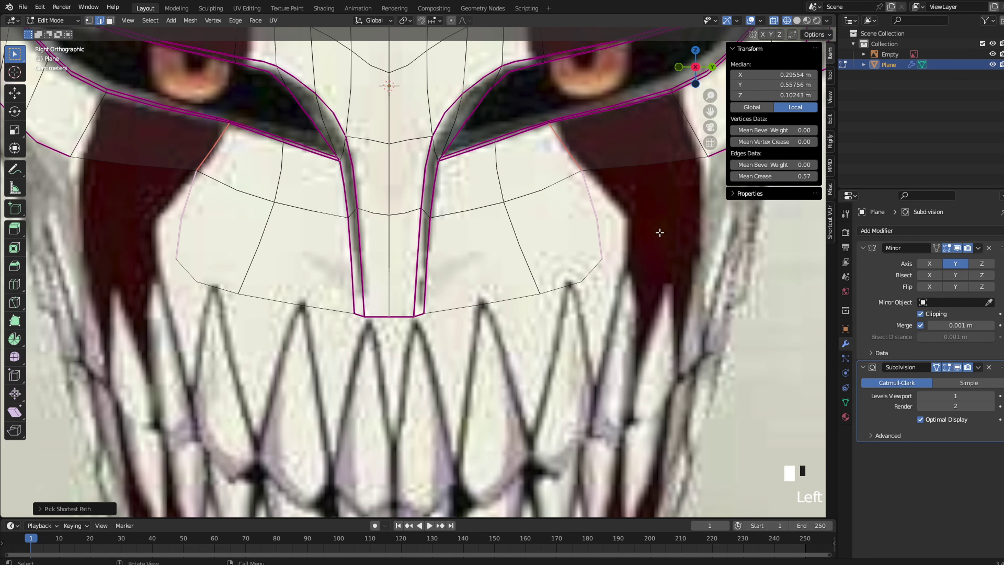
{"action": "key", "text": "1"}
{"action": "left_click", "coordinate": [602, 259]}
{"action": "key", "text": "g"}
{"action": "left_click", "coordinate": [635, 222]}
Extrude the outer cheek strip's lower edges downward along the side of the skull
{"action": "middle_click_drag", "start_coordinate": [705, 165], "coordinate": [442, 241], "text": "shift"}
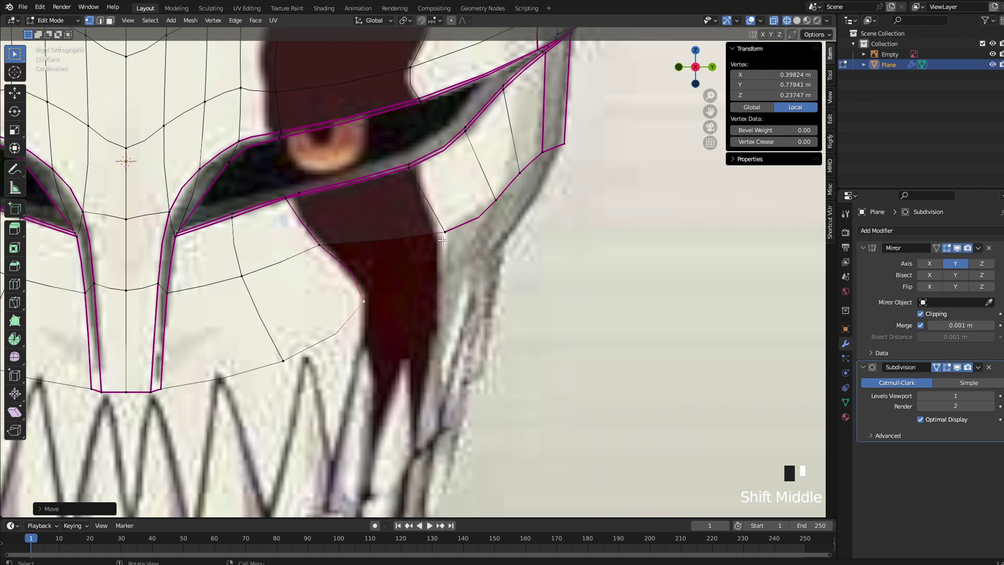
{"action": "key", "text": "2"}
{"action": "left_click", "coordinate": [478, 217]}
{"action": "key", "text": "e"}
{"action": "left_click", "coordinate": [540, 237]}
Align the upper and lower inner vertices of the extruded section with the red stripe's outer border
{"action": "left_click", "coordinate": [464, 241]}
{"action": "key", "text": "g"}
{"action": "left_click", "coordinate": [434, 236]}
{"action": "left_click", "coordinate": [456, 291]}
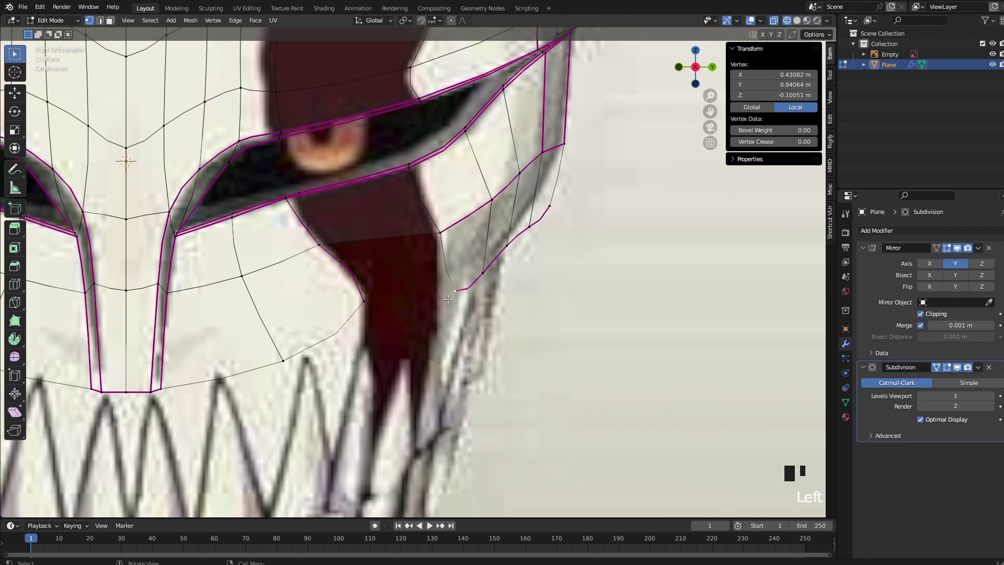
{"action": "key", "text": "g"}
{"action": "left_click", "coordinate": [442, 293]}
Move the outer and middle vertices of the extruded lower edge to follow the skull's side outline
{"action": "left_click", "coordinate": [550, 208]}
{"action": "key", "text": "g"}
{"action": "left_click", "coordinate": [541, 198]}
{"action": "left_click", "coordinate": [508, 246]}
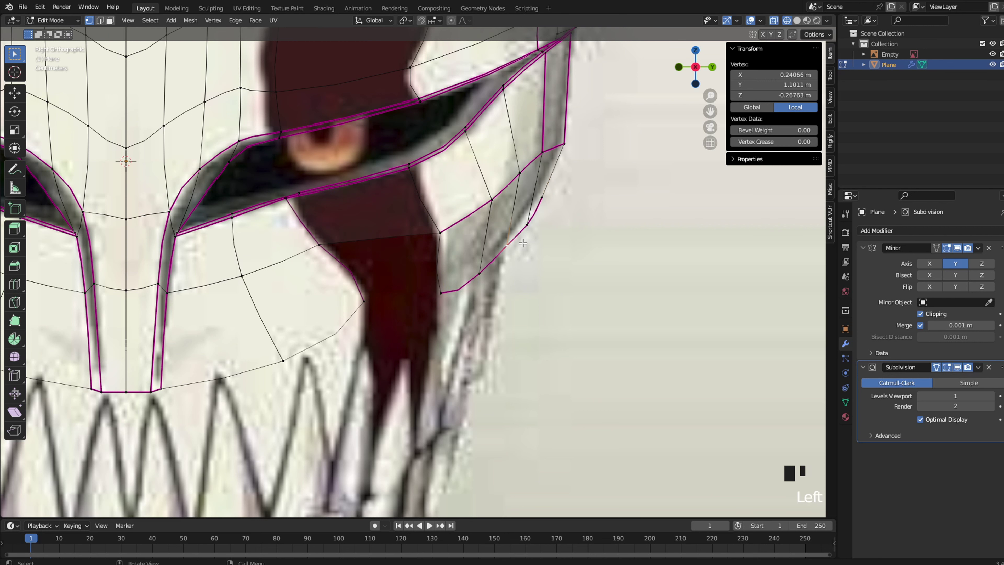
{"action": "key", "text": "g"}
{"action": "left_click", "coordinate": [500, 239]}
{"action": "left_click", "coordinate": [524, 229]}
{"action": "key", "text": "g"}
{"action": "left_click", "coordinate": [548, 201]}
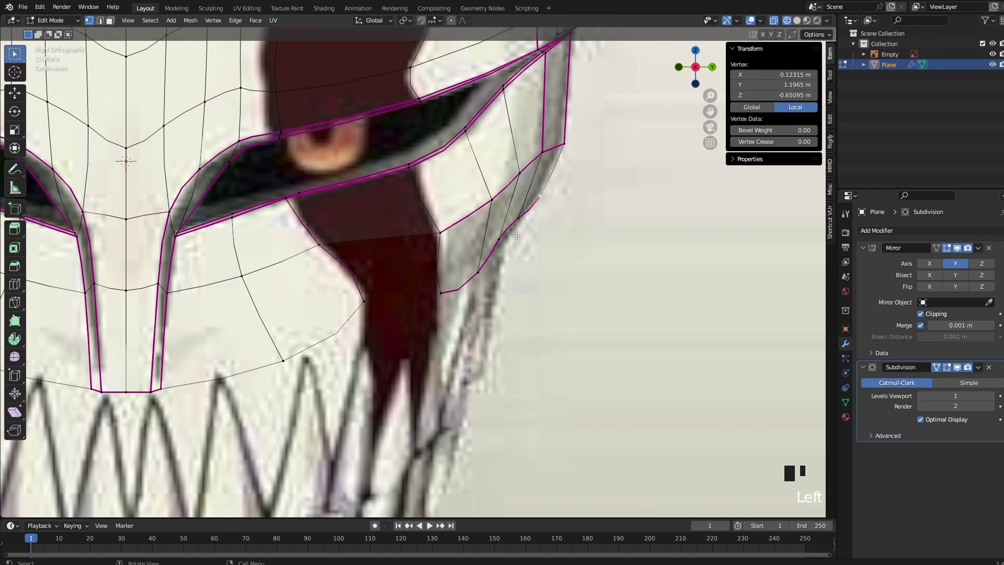
Raise the two inner vertices of the extruded lower edge and rotate the edge between them
{"action": "left_click", "coordinate": [476, 271]}
{"action": "key", "text": "g"}
{"action": "left_click", "coordinate": [475, 259]}
{"action": "left_click", "coordinate": [439, 292]}
{"action": "key", "text": "g"}
{"action": "left_click", "coordinate": [433, 278]}
{"action": "key", "text": "2"}
{"action": "left_click", "coordinate": [458, 277]}
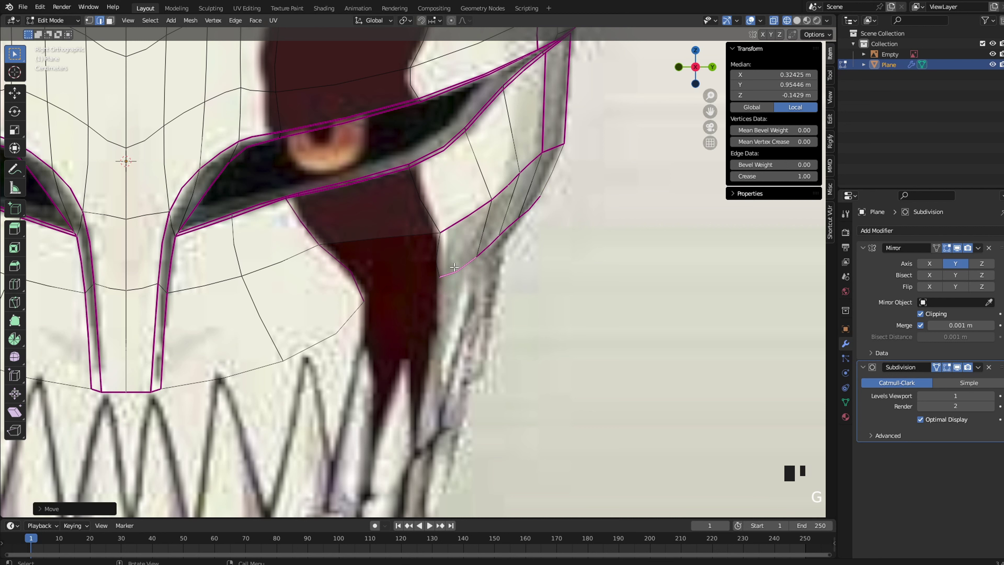
{"action": "key", "text": "r"}
{"action": "left_click", "coordinate": [443, 254]}
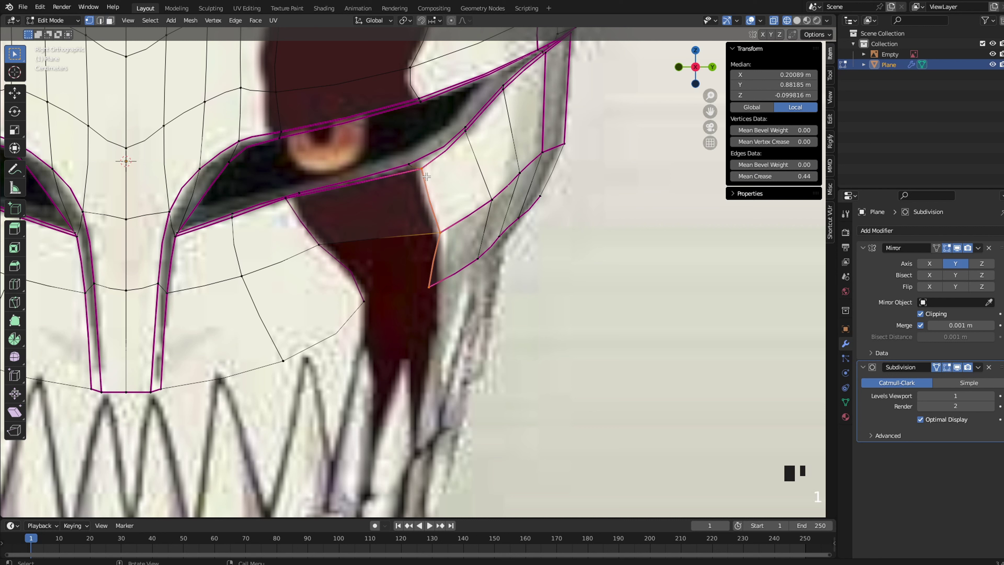
Adjust the outer cheek section's inner edge and fill the gap across the red stripe with a face
{"action": "left_click", "coordinate": [444, 228]}
{"action": "key", "text": "g"}
{"action": "left_click", "coordinate": [449, 272]}
{"action": "key", "text": "2"}
{"action": "left_click", "coordinate": [383, 235]}
{"action": "key", "text": "f"}
Adjust the lower vertex at the stripe's inner border and check the smoothed mask against the reference
{"action": "key", "text": "1"}
{"action": "left_click", "coordinate": [375, 301]}
{"action": "key", "text": "g"}
{"action": "left_click", "coordinate": [364, 304]}
{"action": "scroll", "coordinate": [364, 303], "scroll_direction": "down", "scroll_amount": 4}
{"action": "key", "text": "Tab"}
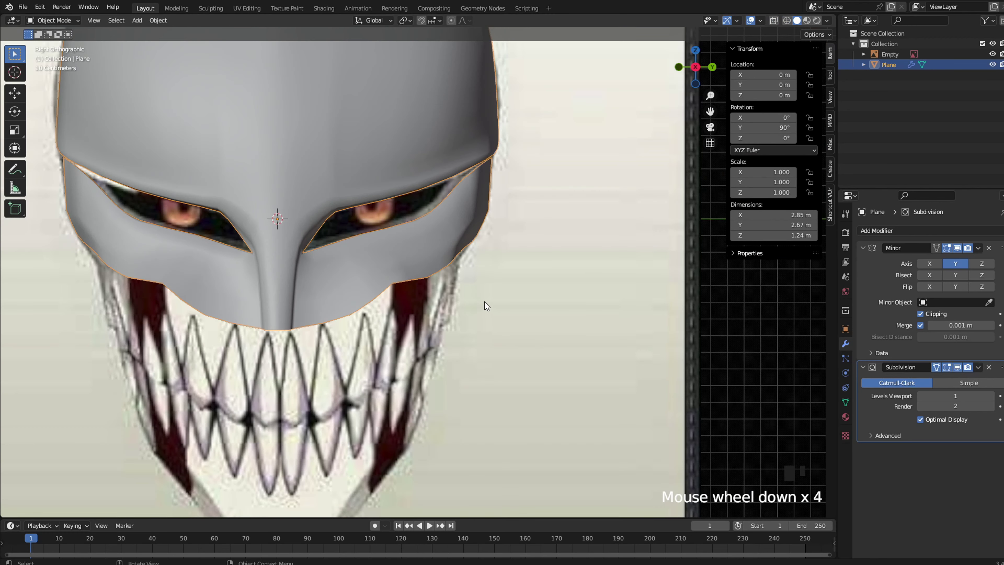
Raise the middle vertex of the cheek's lower border away from the teeth
{"action": "key", "text": "Tab"}
{"action": "scroll", "coordinate": [395, 313], "scroll_direction": "up", "scroll_amount": 4}
{"action": "key", "text": "1"}
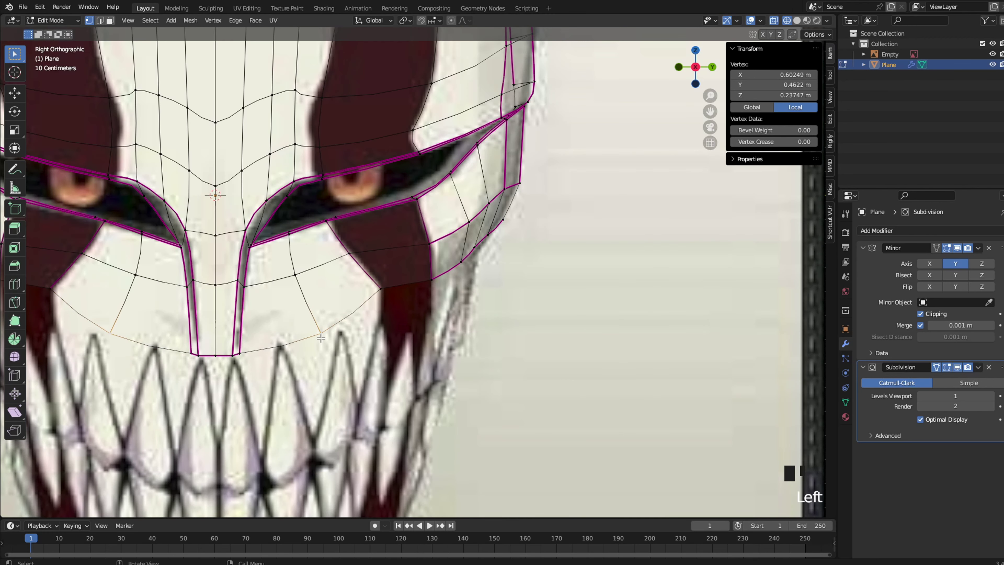
{"action": "key", "text": "g"}
{"action": "left_click", "coordinate": [311, 328]}
{"action": "key", "text": "g"}
{"action": "left_click", "coordinate": [303, 318]}
Move the lower edge crossing the red stripe along X from an angled view
{"action": "key", "text": "2"}
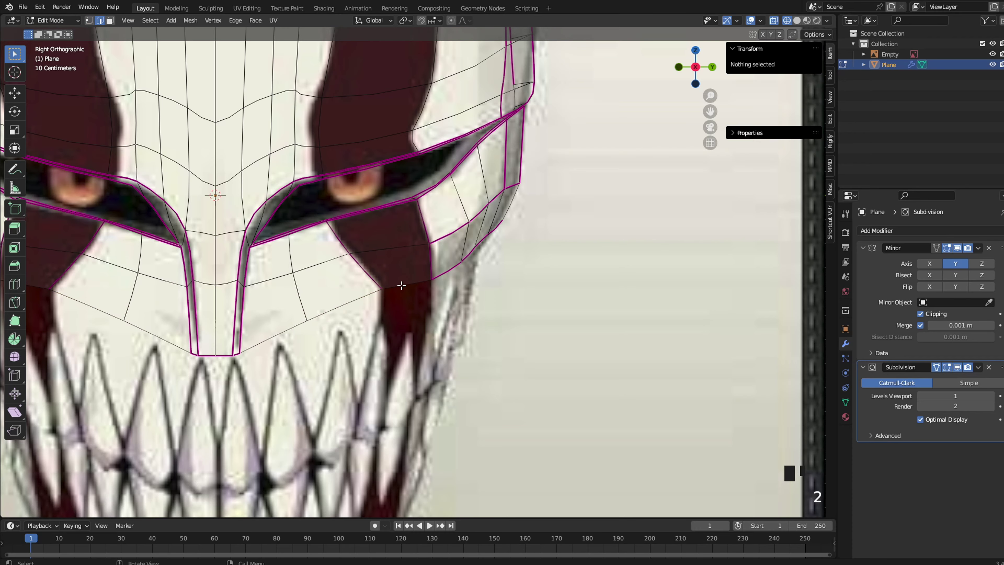
{"action": "left_click", "coordinate": [401, 285]}
{"action": "middle_click_drag", "start_coordinate": [483, 254], "coordinate": [407, 277]}
{"action": "key", "text": "g"}
{"action": "key", "text": "x"}
{"action": "middle_click_drag", "start_coordinate": [483, 236], "coordinate": [502, 257]}
{"action": "left_click", "coordinate": [463, 247]}
Move the cheek's lower vertex beside the red stripe along X to curve the cheek
{"action": "key", "text": "1"}
{"action": "left_click", "coordinate": [263, 294]}
{"action": "key", "text": "g"}
{"action": "key", "text": "x"}
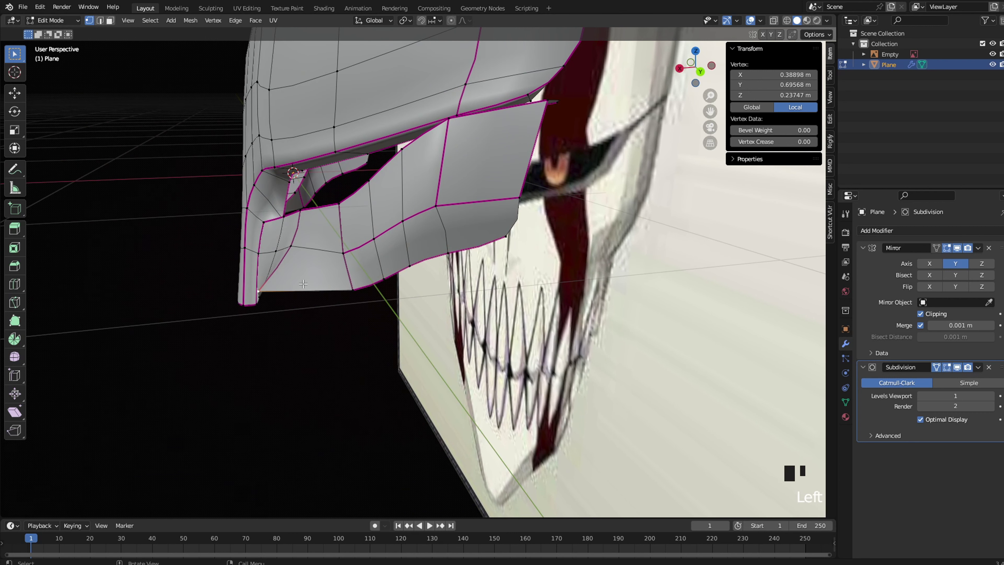
{"action": "left_click", "coordinate": [294, 291]}
{"action": "scroll", "coordinate": [355, 282], "scroll_direction": "down", "scroll_amount": 2}
{"action": "scroll", "coordinate": [354, 282], "scroll_direction": "up", "scroll_amount": 2}
Move the middle vertex of the cheek's lower border along X and fine-tune its depth
{"action": "key", "text": "g"}
{"action": "left_click", "coordinate": [305, 281]}
{"action": "key", "text": "g"}
{"action": "key", "text": "x"}
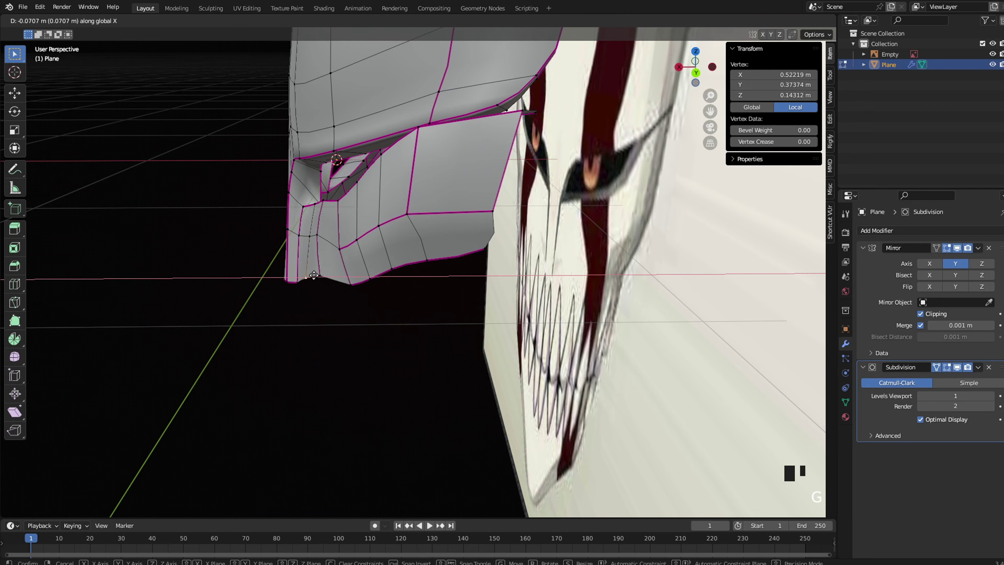
{"action": "left_click", "coordinate": [312, 276]}
{"action": "left_click", "coordinate": [319, 275]}
{"action": "key", "text": "g"}
{"action": "key", "text": "x"}
{"action": "left_click", "coordinate": [321, 276]}
Check the smoothed cheek, and select the lower border edge beside the nose tip in the right view
{"action": "key", "text": "Tab"}
{"action": "middle_click_drag", "start_coordinate": [320, 277], "coordinate": [481, 277]}
{"action": "key", "text": "grave"}
{"action": "key", "text": "Tab"}
{"action": "scroll", "coordinate": [309, 325], "scroll_direction": "up", "scroll_amount": 4}
{"action": "key", "text": "2"}
{"action": "left_click", "coordinate": [285, 332]}
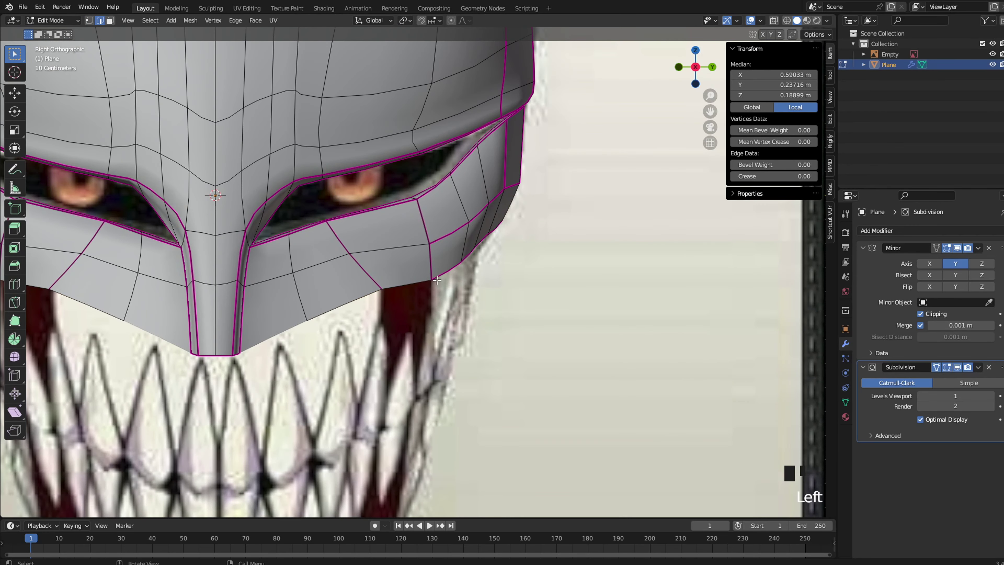
Extrude the cheek's lower edges down to the tops of the teeth in the reference and reposition the outer corner vertex
{"action": "key", "text": "z"}
{"action": "left_click", "coordinate": [402, 289], "text": "ctrl"}
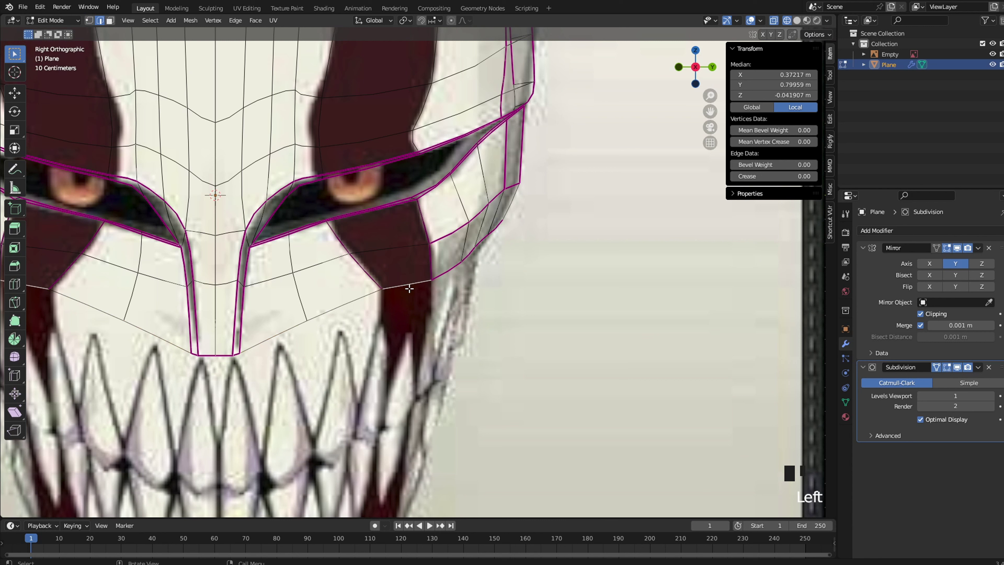
{"action": "key", "text": "g"}
{"action": "left_click", "coordinate": [405, 346]}
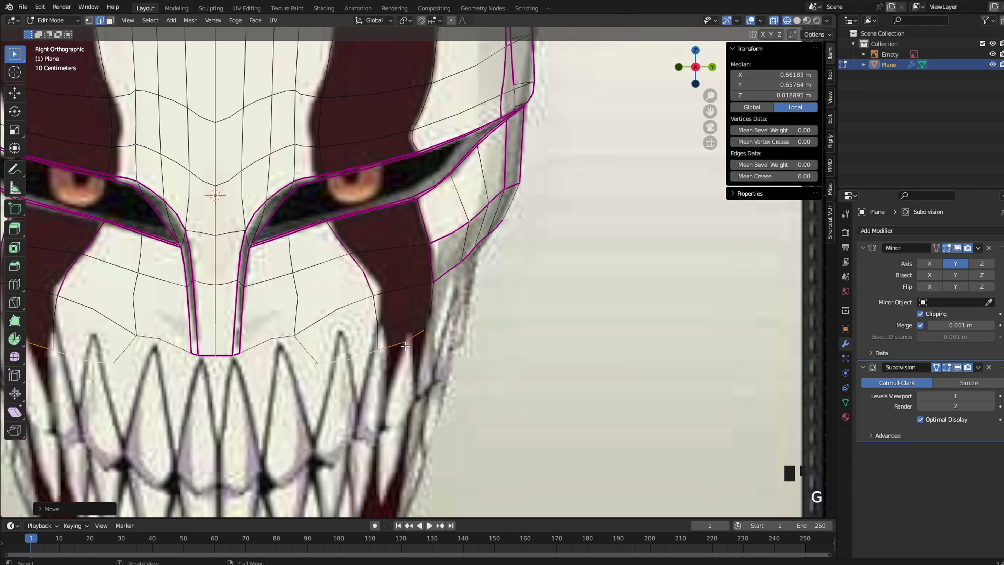
{"action": "left_click", "coordinate": [432, 328]}
{"action": "key", "text": "g"}
{"action": "left_click", "coordinate": [440, 359]}
Extrude the lower edges of the mask's outer side and pull the new edges down along the jaw
{"action": "key", "text": "2"}
{"action": "left_click", "coordinate": [472, 256]}
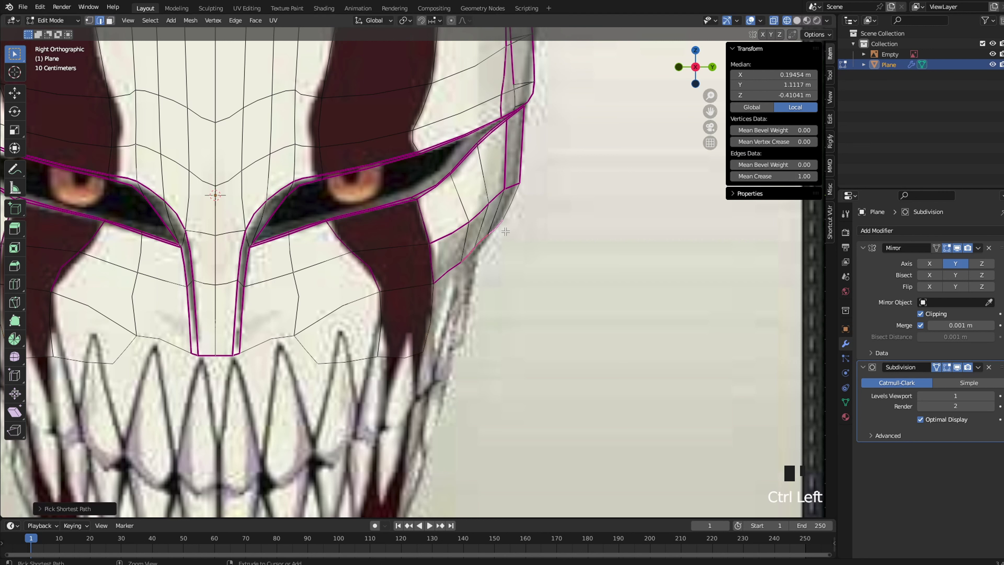
{"action": "key", "text": "e"}
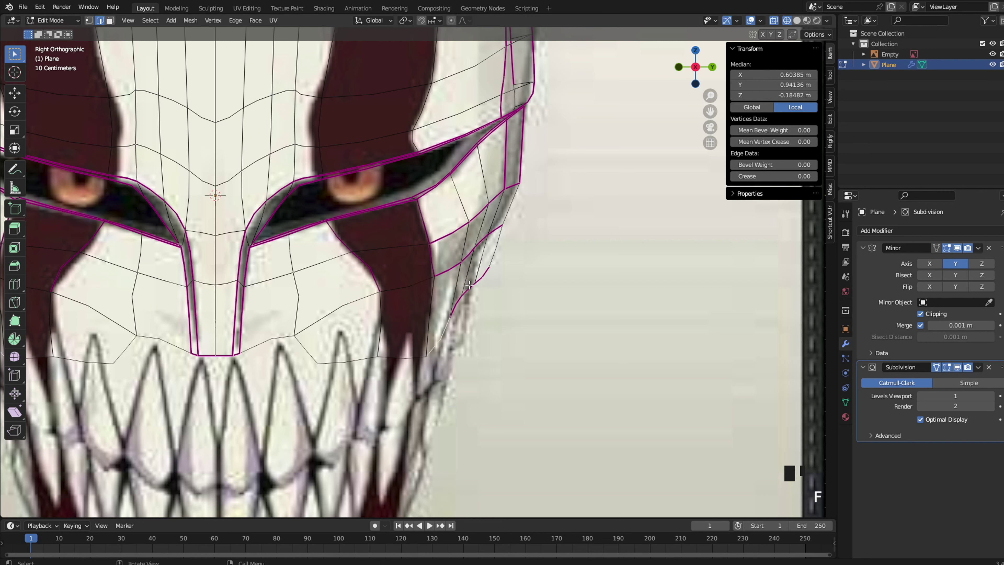
{"action": "left_click", "coordinate": [463, 297]}
{"action": "left_click", "coordinate": [490, 267], "text": "ctrl"}
{"action": "key", "text": "g"}
{"action": "left_click", "coordinate": [498, 316]}
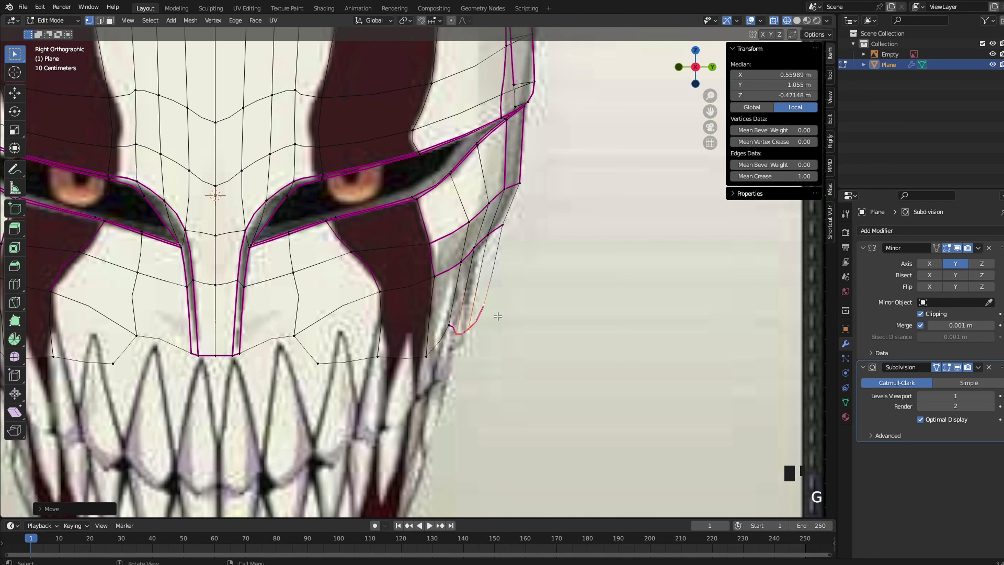
Reposition the inner corner vertex of the outer side's lower edge and rotate that edge
{"action": "left_click", "coordinate": [442, 328]}
{"action": "key", "text": "g"}
{"action": "left_click", "coordinate": [481, 310], "text": "ctrl"}
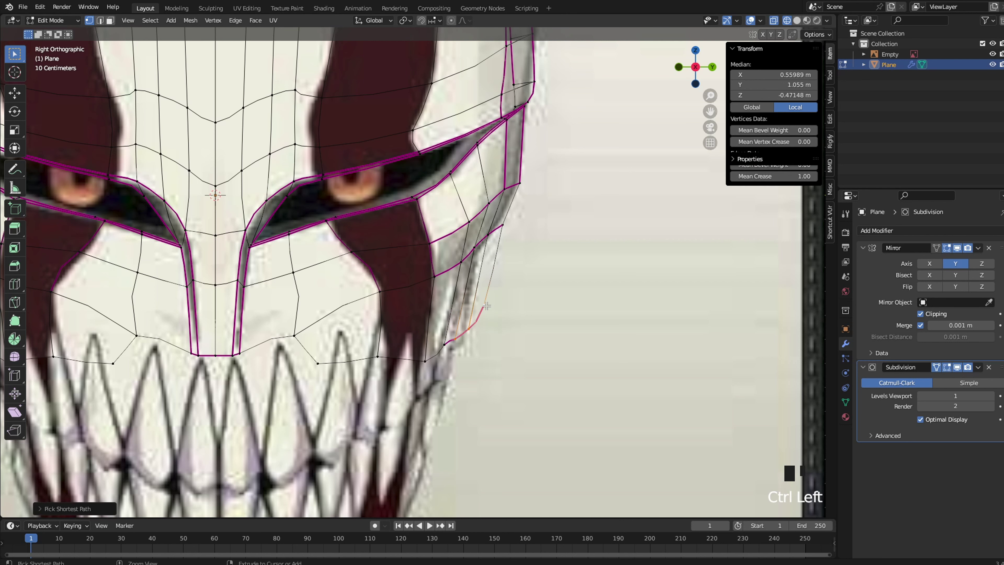
{"action": "key", "text": "z"}
{"action": "left_click", "coordinate": [544, 314]}
{"action": "key", "text": "r"}
{"action": "left_click", "coordinate": [523, 297]}
Move the outer side's lower edge along the X axis and slide its vertices to match the reference outline
{"action": "middle_click_drag", "start_coordinate": [523, 298], "coordinate": [420, 304]}
{"action": "key", "text": "g"}
{"action": "key", "text": "x"}
{"action": "left_click", "coordinate": [430, 304]}
{"action": "key", "text": "grave"}
{"action": "left_click", "coordinate": [511, 290]}
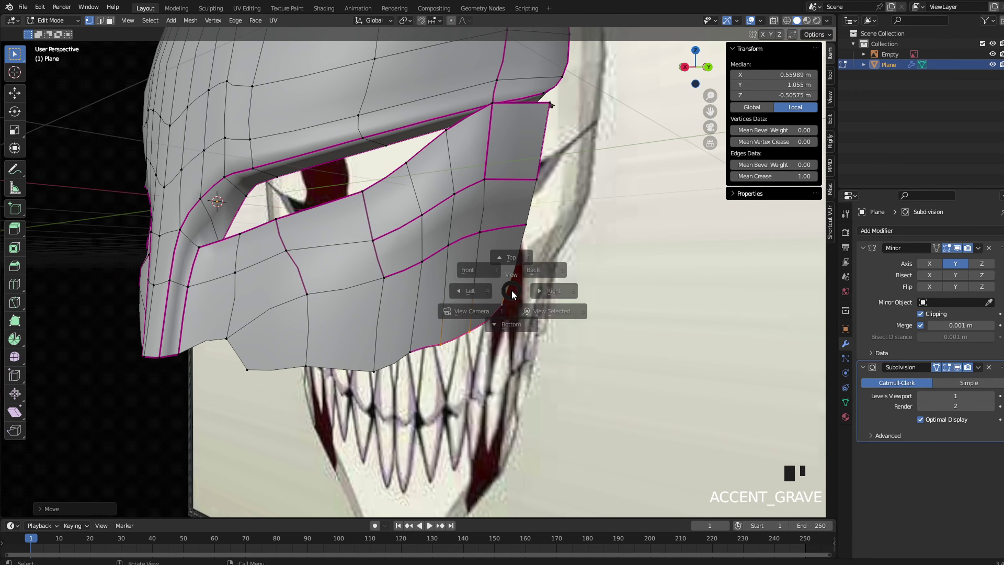
{"action": "key", "text": "g"}
{"action": "key", "text": "g"}
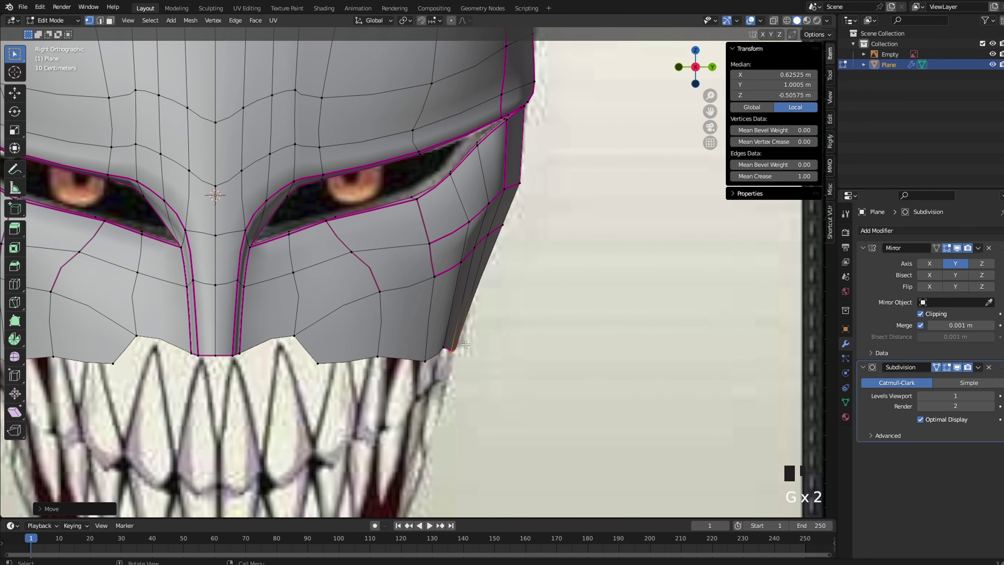
{"action": "left_click", "coordinate": [443, 346]}
{"action": "key", "text": "z"}
{"action": "left_click", "coordinate": [405, 386]}
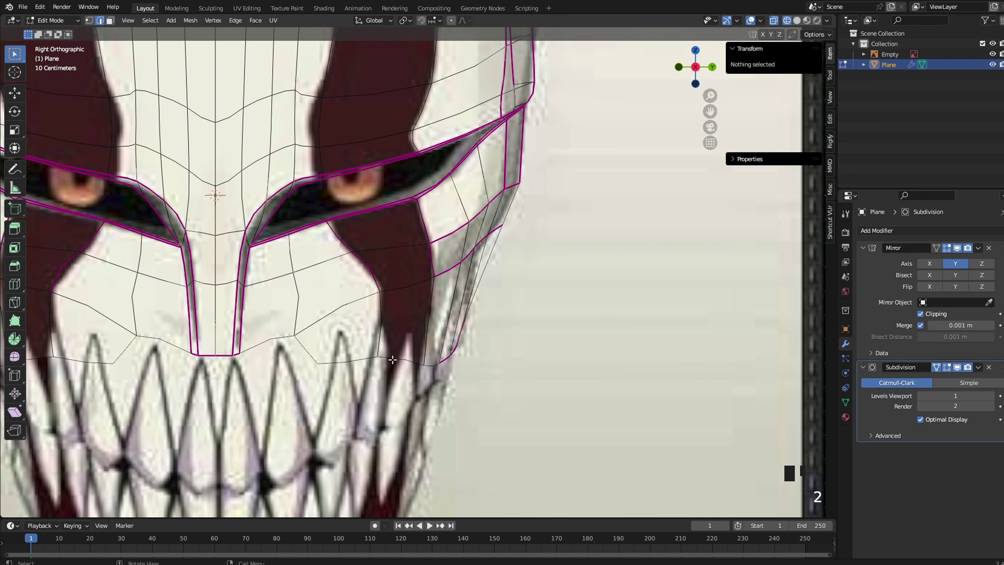
Extrude the bottom edge of the nose bridge and move it down along the Z axis
{"action": "key", "text": "2"}
{"action": "mouse_move", "coordinate": [375, 375]}
{"action": "middle_mouse_down", "text": "shift"}
{"action": "mouse_move", "coordinate": [446, 264]}
{"action": "mouse_move", "coordinate": [433, 258]}
{"action": "middle_mouse_up", "text": "shift"}
{"action": "key", "text": "z"}
{"action": "key", "text": "e"}
{"action": "right_click", "coordinate": [432, 258]}
{"action": "key", "text": "g"}
{"action": "key", "text": "z"}
{"action": "left_click", "coordinate": [438, 295]}
Try to fill the gap between the nose tip and the cheek's lower edge with a face
{"action": "middle_click_drag", "start_coordinate": [438, 294], "coordinate": [200, 277]}
{"action": "key", "text": "2"}
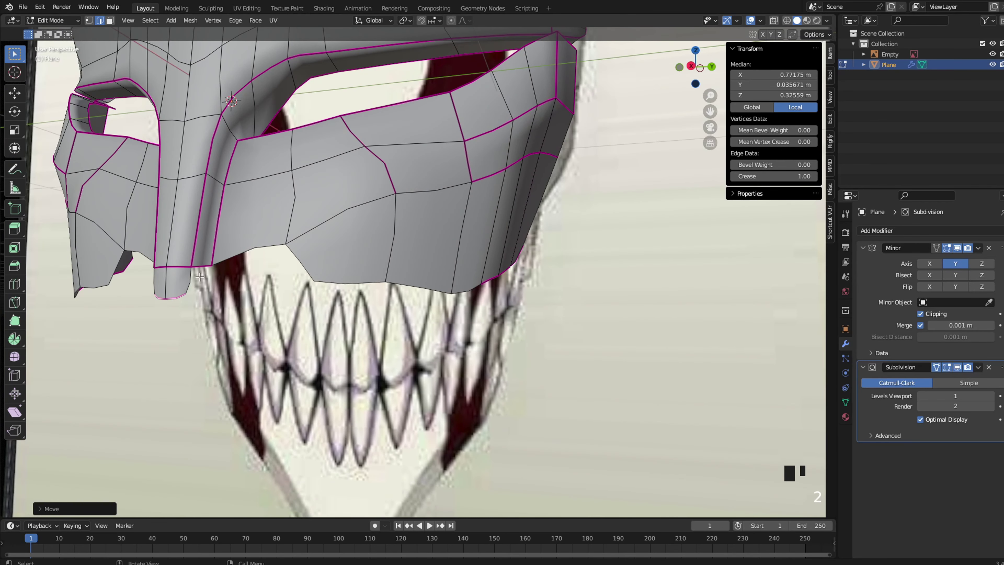
{"action": "left_click", "coordinate": [231, 259], "text": "shift"}
{"action": "key", "text": "f"}
{"action": "key", "text": "ctrl+z"}
{"action": "key", "text": "1"}
{"action": "left_click", "coordinate": [224, 265]}
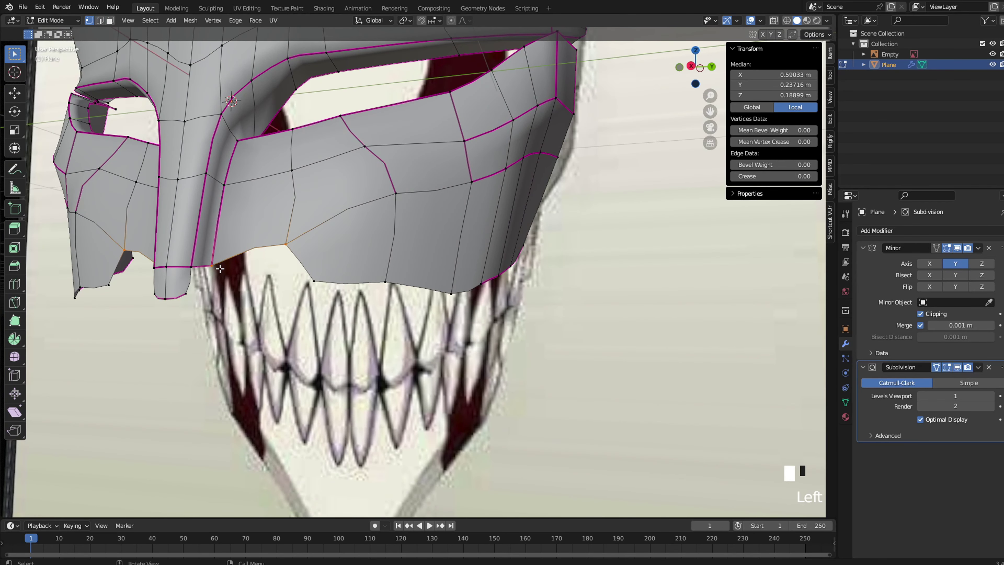
{"action": "key", "text": "ctrl+z"}
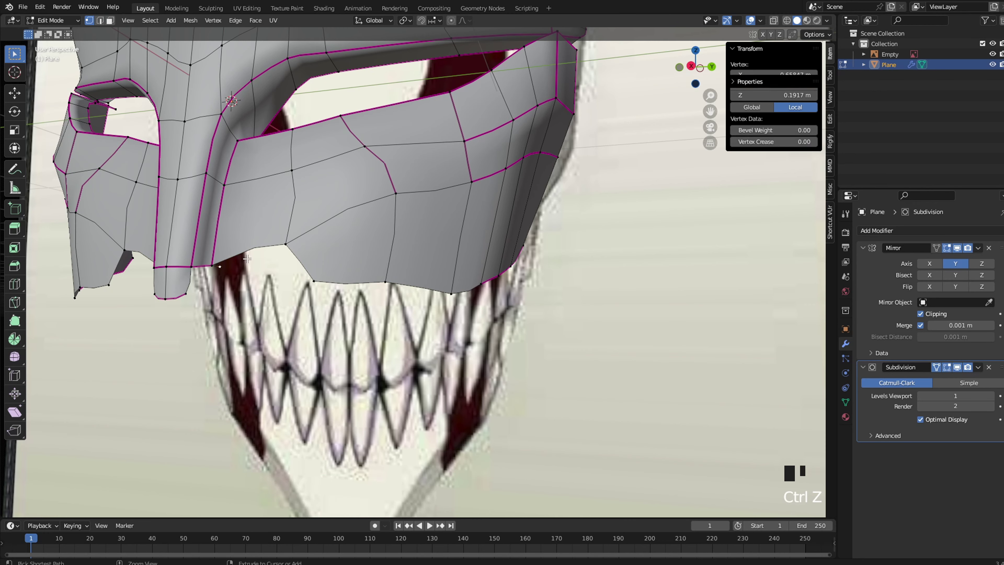
Fill the gap between the extruded nose tip and the cheek with new faces
{"action": "key", "text": "2"}
{"action": "left_click", "coordinate": [196, 253]}
{"action": "left_click", "coordinate": [202, 266]}
{"action": "key", "text": "f"}
{"action": "key", "text": "f"}
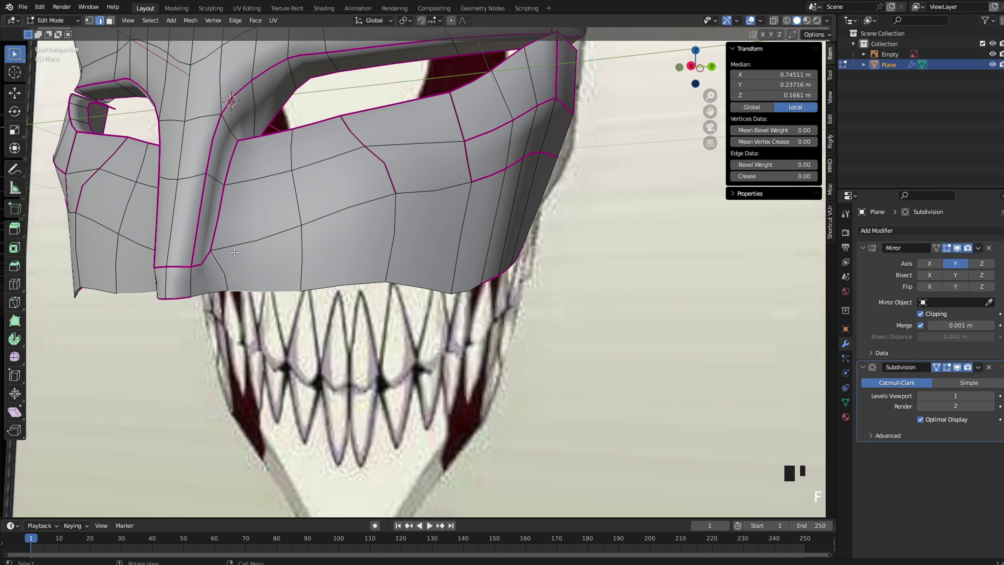
Move the nose tip's bottom edge to adjust its depth relative to the face
{"action": "key", "text": "grave"}
{"action": "left_click", "coordinate": [285, 253]}
{"action": "key", "text": "z"}
{"action": "left_click", "coordinate": [328, 257]}
{"action": "key", "text": "Tab"}
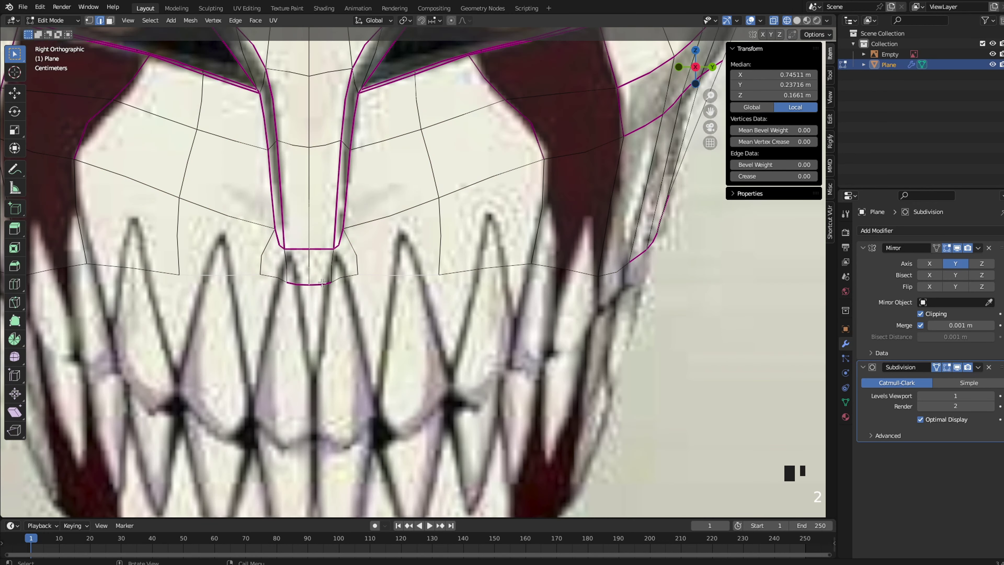
{"action": "left_click", "coordinate": [333, 284]}
{"action": "middle_click_drag", "start_coordinate": [334, 284], "coordinate": [336, 247]}
{"action": "key", "text": "g"}
{"action": "left_click", "coordinate": [192, 272]}
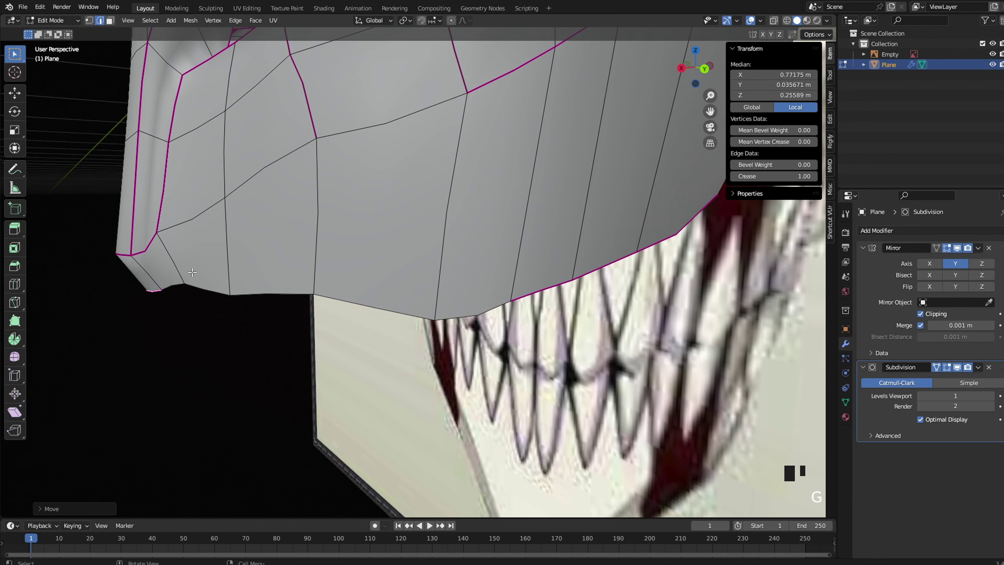
Raise the nose tip's bottom edge and shift it along the X axis
{"action": "middle_click_drag", "start_coordinate": [183, 258], "coordinate": [350, 255]}
{"action": "key", "text": "grave"}
{"action": "left_click", "coordinate": [447, 249]}
{"action": "key", "text": "z"}
{"action": "left_click", "coordinate": [307, 268]}
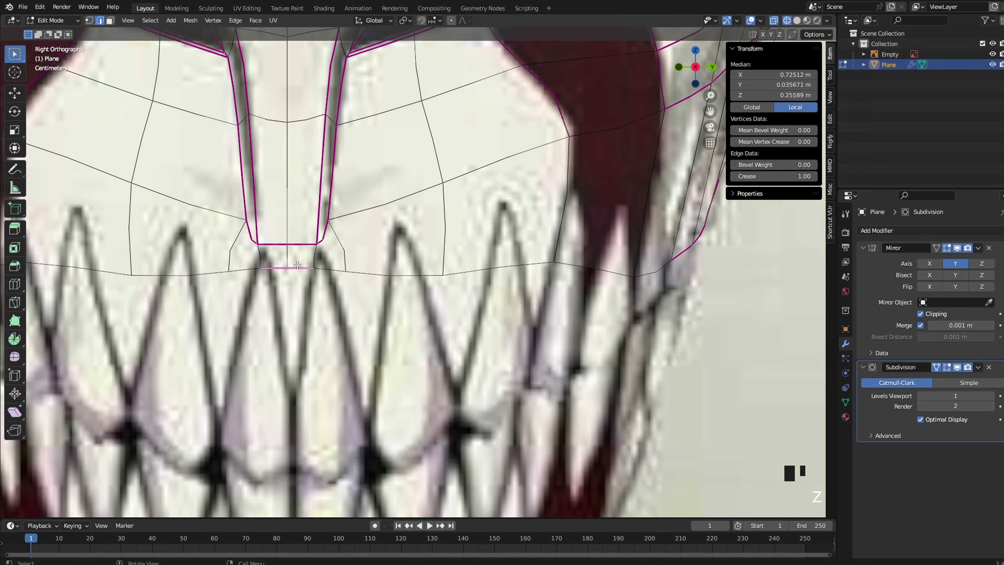
{"action": "key", "text": "z"}
{"action": "left_click", "coordinate": [343, 264]}
{"action": "middle_click_drag", "start_coordinate": [342, 264], "coordinate": [482, 254]}
{"action": "key", "text": "g"}
{"action": "key", "text": "x"}
{"action": "left_click", "coordinate": [542, 261]}
Reposition the cheek's lower edge beside the nose tip in depth and along the Z axis
{"action": "mouse_move", "coordinate": [542, 261]}
{"action": "middle_mouse_down"}
{"action": "mouse_move", "coordinate": [498, 267]}
{"action": "mouse_move", "coordinate": [526, 214]}
{"action": "middle_mouse_up"}
{"action": "left_click", "coordinate": [513, 275]}
{"action": "key", "text": "g"}
{"action": "left_click", "coordinate": [533, 188]}
{"action": "scroll", "coordinate": [533, 189], "scroll_direction": "down", "scroll_amount": 4}
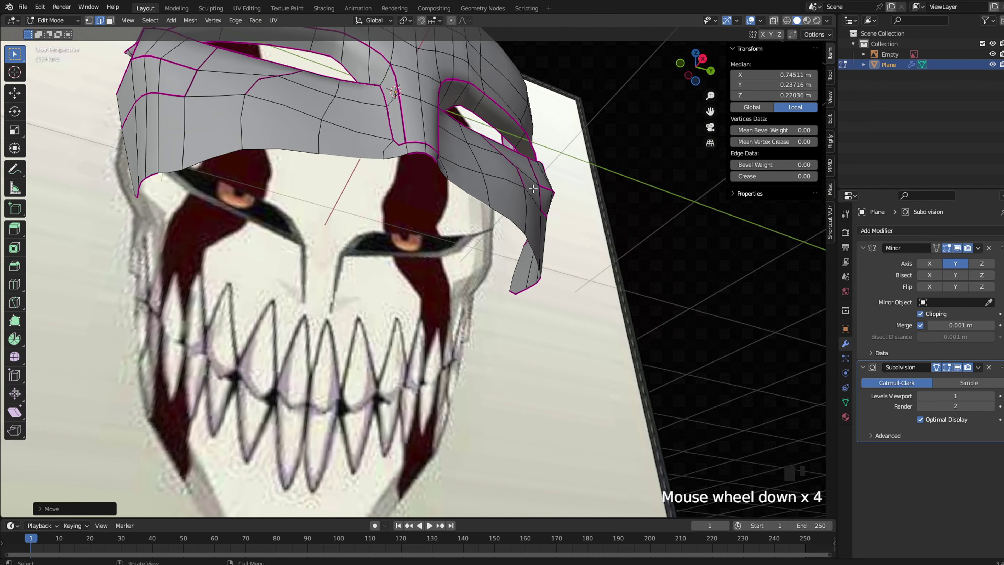
{"action": "key", "text": "g"}
{"action": "key", "text": "z"}
{"action": "left_click", "coordinate": [529, 178]}
Nudge the edge below the cheek to even out the mask's lower rim and check it in Object Mode
{"action": "key", "text": "Tab"}
{"action": "middle_click_drag", "start_coordinate": [530, 178], "coordinate": [357, 273]}
{"action": "key", "text": "Tab"}
{"action": "key", "text": "g"}
{"action": "left_click", "coordinate": [565, 274]}
{"action": "scroll", "coordinate": [459, 286], "scroll_direction": "down", "scroll_amount": 2}
{"action": "key", "text": "Tab"}
{"action": "scroll", "coordinate": [442, 251], "scroll_direction": "down", "scroll_amount": 3}
{"action": "key", "text": "grave"}
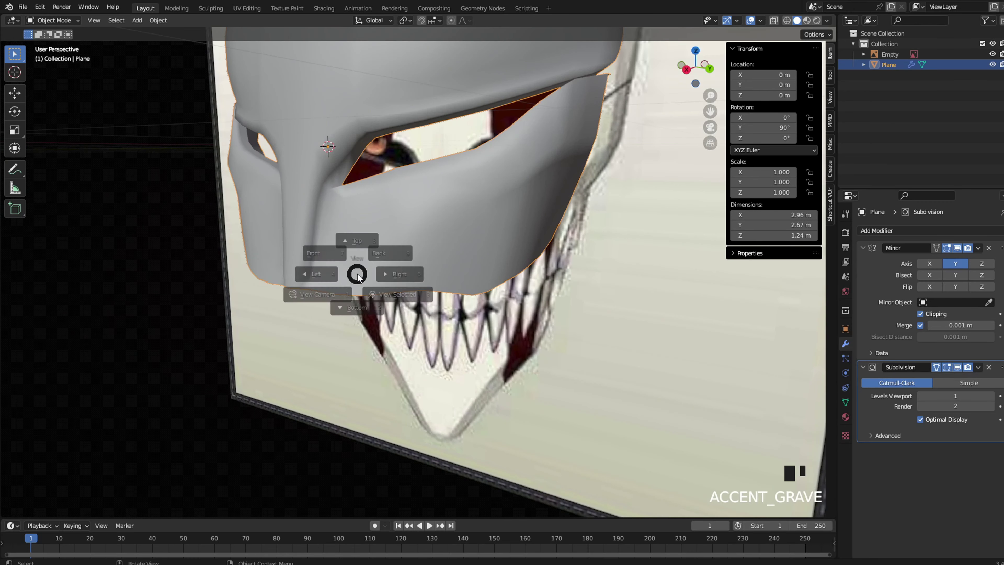
Merge the nose tip's lower corner vertex with the neighbouring cheek vertex on the lower rim
{"action": "left_click", "coordinate": [377, 274]}
{"action": "key", "text": "Tab"}
{"action": "scroll", "coordinate": [403, 277], "scroll_direction": "up", "scroll_amount": 8}
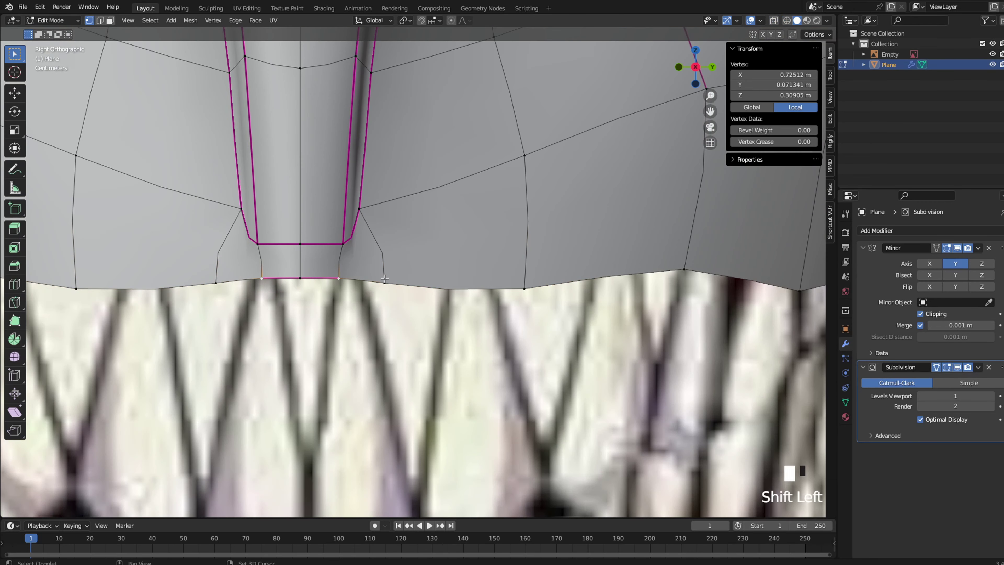
{"action": "left_click", "coordinate": [384, 281], "text": "shift"}
{"action": "right_click", "coordinate": [527, 249]}
{"action": "mouse_move", "coordinate": [529, 352]}
{"action": "left_click", "coordinate": [575, 352]}
{"action": "key", "text": "Tab"}
{"action": "scroll", "coordinate": [419, 272], "scroll_direction": "down", "scroll_amount": 1}
{"action": "key", "text": "Tab"}
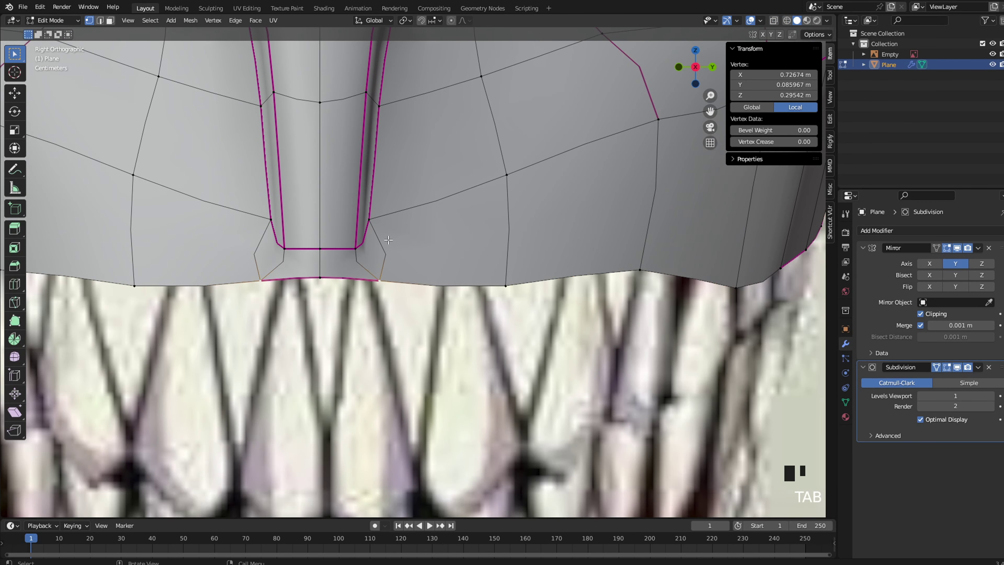
Set the crease of the horizontal edges across and below the nose tip to 0 and check the smoothed result
{"action": "left_click", "coordinate": [325, 248]}
{"action": "key", "text": "z"}
{"action": "left_click", "coordinate": [403, 248]}
{"action": "key", "text": "2"}
{"action": "left_click", "coordinate": [336, 249]}
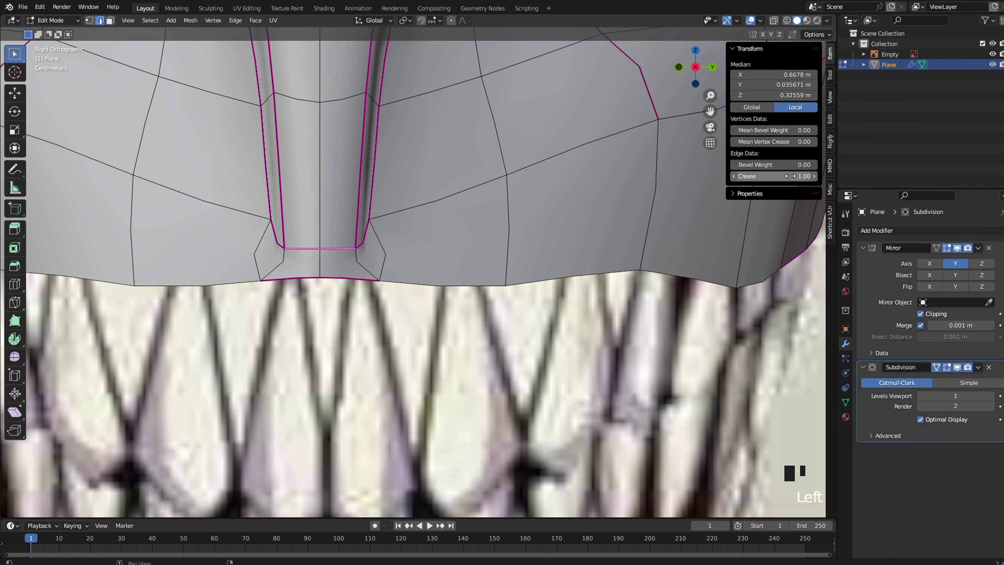
{"action": "key", "text": "Tab"}
{"action": "key", "text": "Tab"}
{"action": "key", "text": "Tab"}
{"action": "key", "text": "Tab"}
{"action": "key", "text": "Tab"}
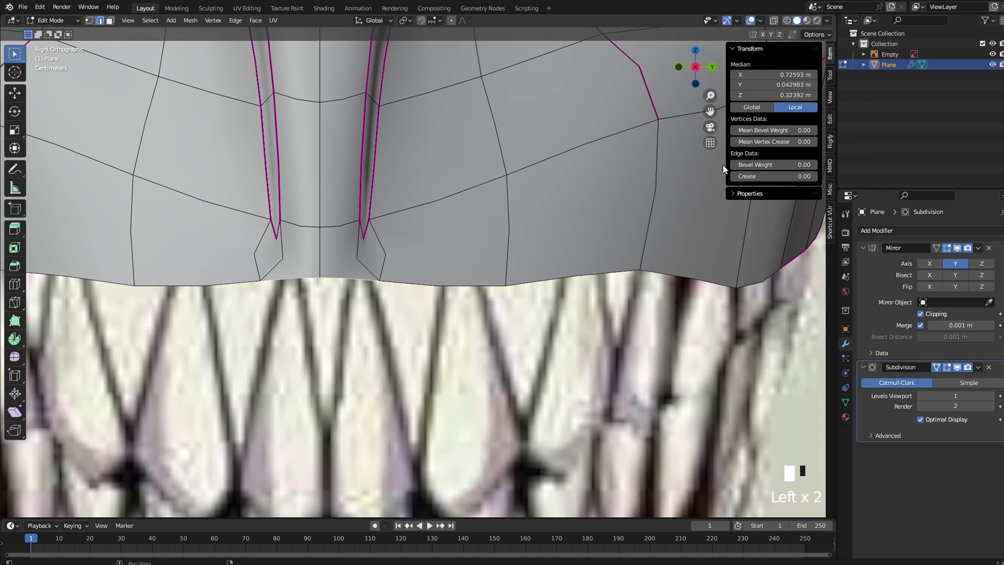
{"action": "key", "text": "Tab"}
{"action": "key", "text": "Tab"}
{"action": "key", "text": "Tab"}
{"action": "key", "text": "Tab"}
Try to merge the two vertices at the lower end of the groove beside the nose
{"action": "key", "text": "1"}
{"action": "left_click", "coordinate": [376, 217]}
{"action": "left_click", "coordinate": [360, 220], "text": "shift"}
{"action": "right_click", "coordinate": [525, 338]}
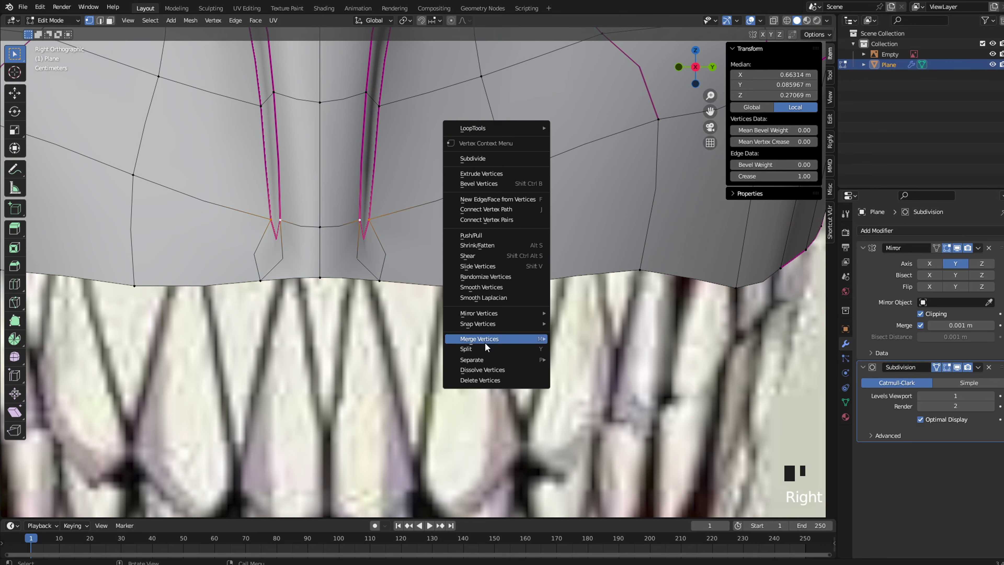
{"action": "key", "text": "Tab"}
{"action": "scroll", "coordinate": [536, 277], "scroll_direction": "down", "scroll_amount": 5}
{"action": "key", "text": "ctrl+z"}
{"action": "key", "text": "ctrl+z"}
{"action": "key", "text": "ctrl+z"}
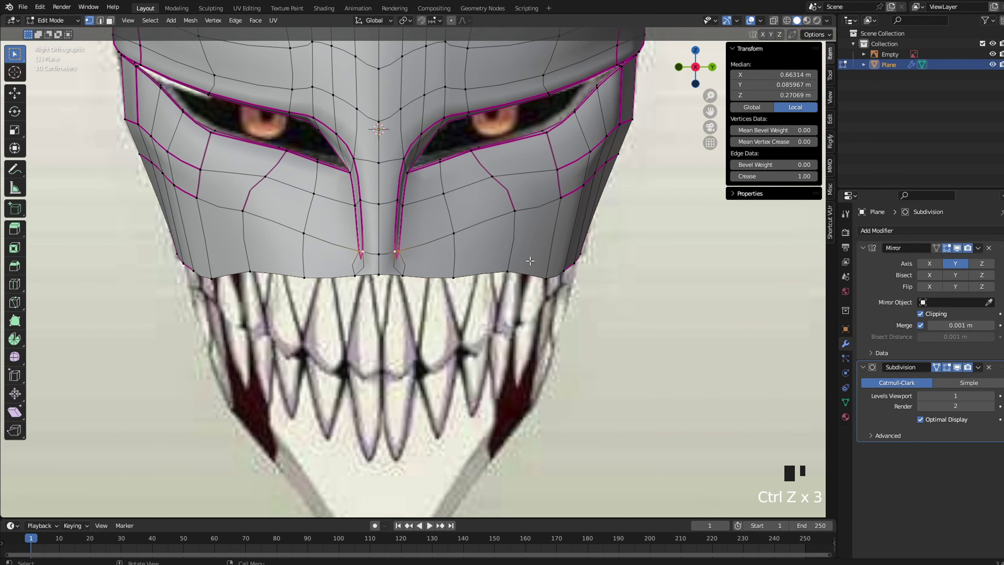
{"action": "key", "text": "Tab"}
{"action": "key", "text": "Tab"}
{"action": "scroll", "coordinate": [424, 257], "scroll_direction": "up", "scroll_amount": 3}
Try to delete the small face below the groove beside the nose tip
{"action": "key", "text": "3"}
{"action": "left_click", "coordinate": [406, 256]}
{"action": "middle_click_drag", "start_coordinate": [406, 256], "coordinate": [377, 297]}
{"action": "key", "text": "1"}
{"action": "key", "text": "x"}
{"action": "left_click", "coordinate": [372, 295]}
{"action": "key", "text": "2"}
{"action": "left_click", "coordinate": [260, 331]}
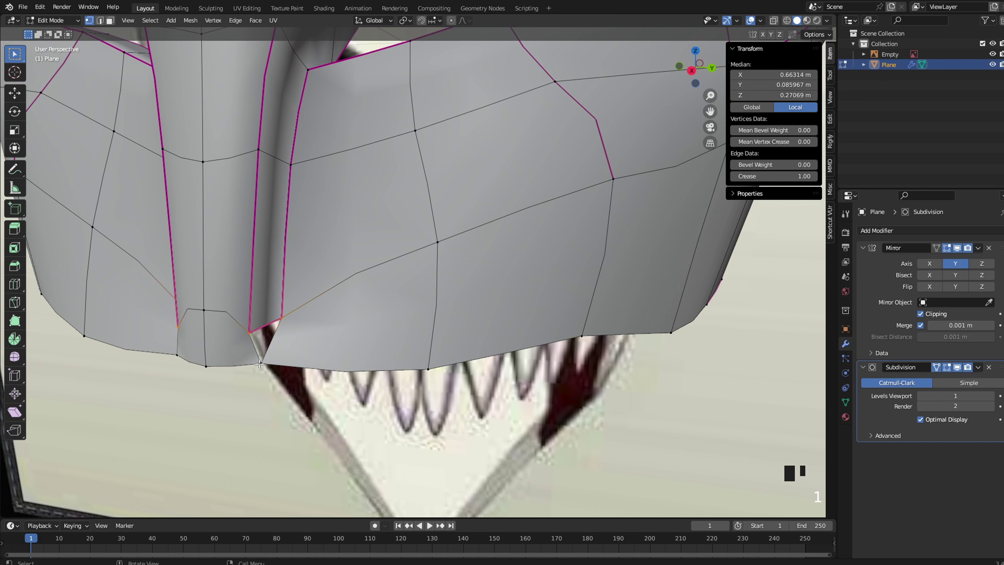
{"action": "key", "text": "Tab"}
{"action": "key", "text": "Tab"}
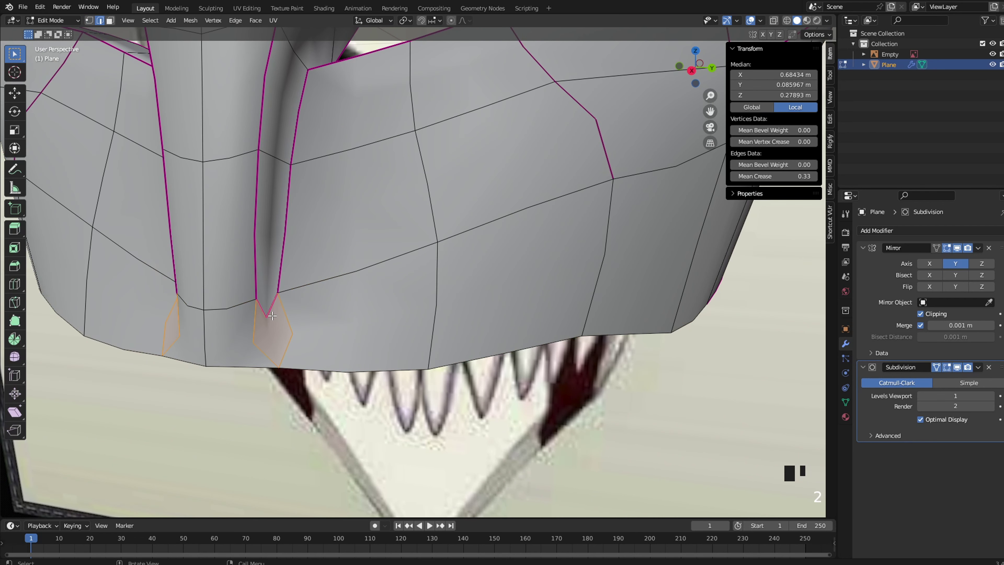
{"action": "key", "text": "Tab"}
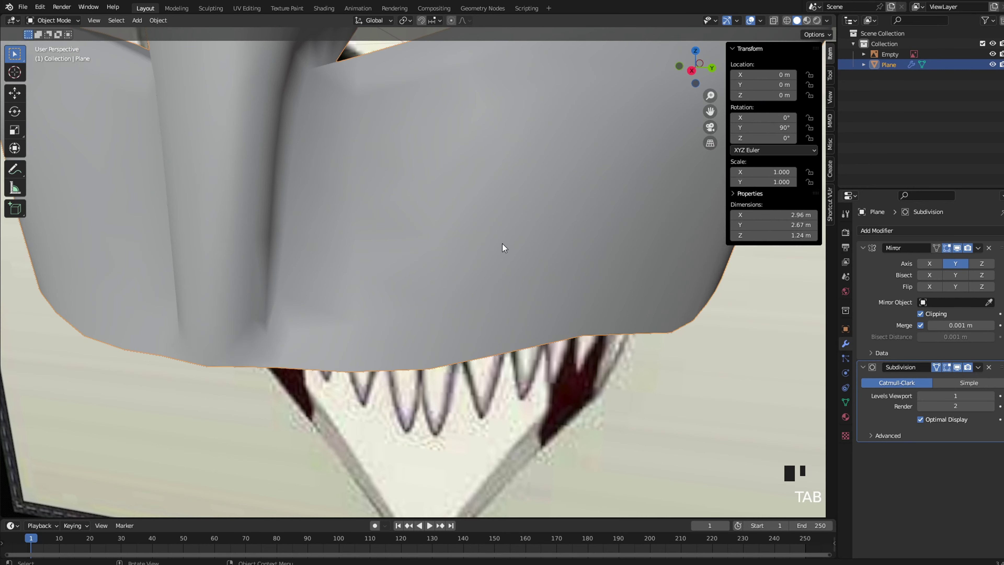
Add a crease to the horizontal edge across the nose tip and compare the mesh with the reference
{"action": "key", "text": "grave"}
{"action": "key", "text": "z"}
{"action": "left_click", "coordinate": [465, 233]}
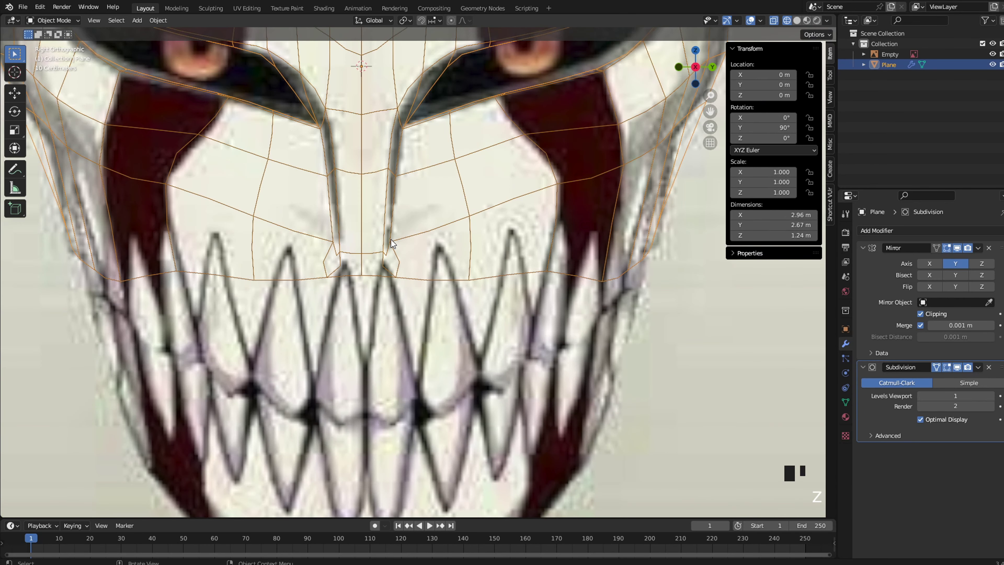
{"action": "key", "text": "z"}
{"action": "left_click", "coordinate": [466, 240]}
{"action": "key", "text": "Tab"}
{"action": "scroll", "coordinate": [526, 240], "scroll_direction": "up", "scroll_amount": 1}
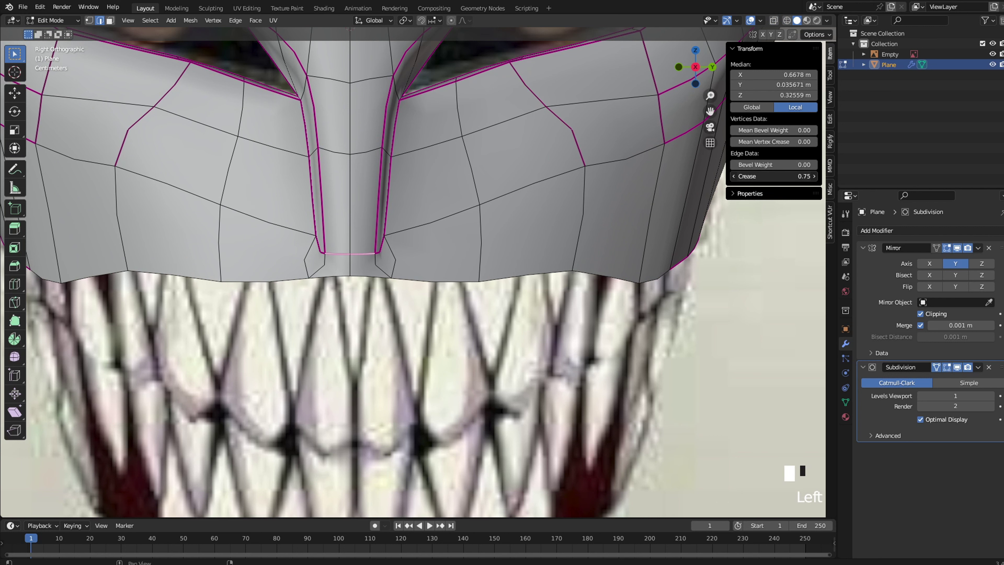
{"action": "key", "text": "Tab"}
{"action": "left_click", "coordinate": [420, 220]}
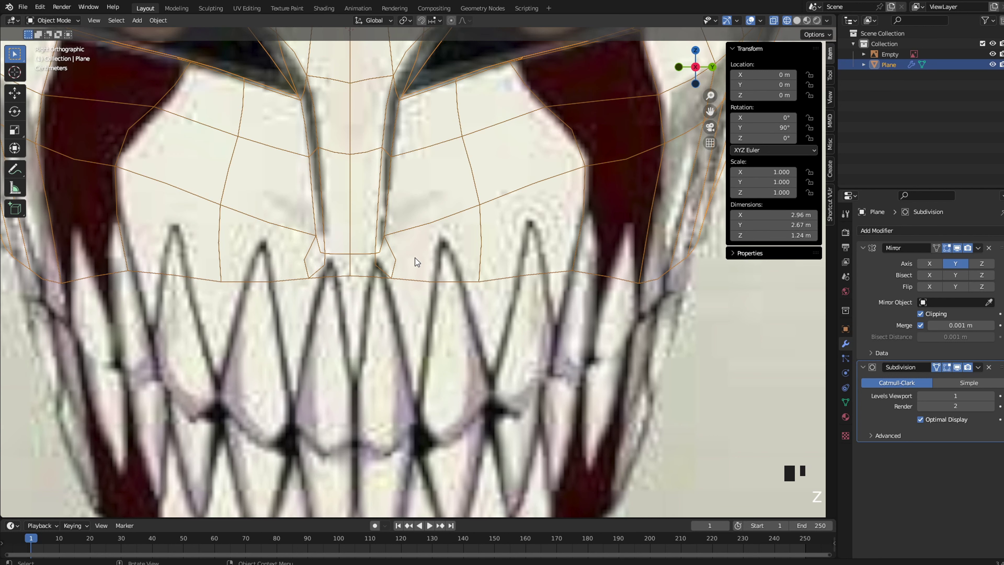
Move the lower rim's edges from the nose tip to the cheek down along the Z axis
{"action": "key", "text": "Tab"}
{"action": "left_click", "coordinate": [391, 236]}
{"action": "left_click", "coordinate": [351, 287]}
{"action": "key", "text": "2"}
{"action": "left_click", "coordinate": [377, 281]}
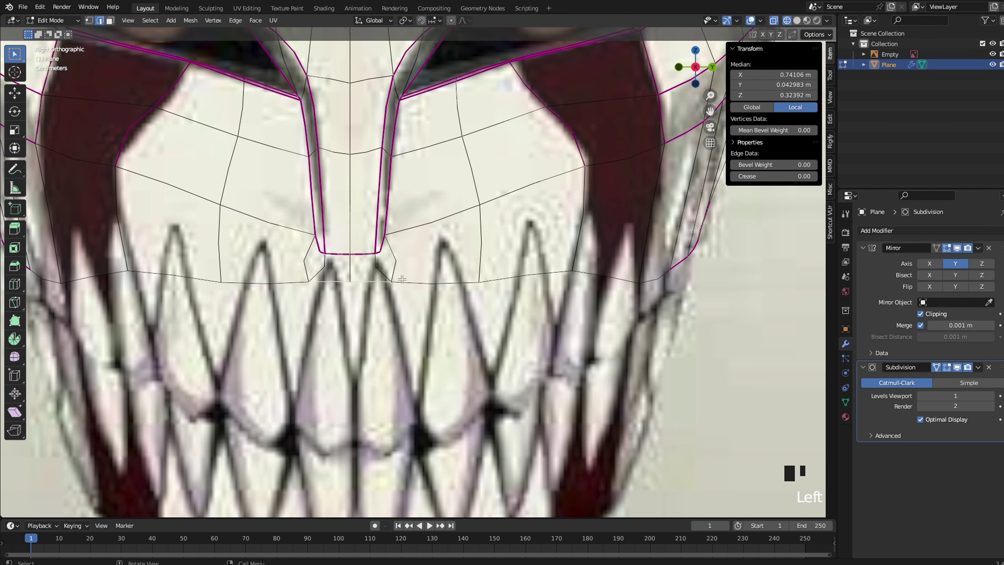
{"action": "left_click", "coordinate": [521, 277], "text": "ctrl"}
{"action": "key", "text": "g"}
{"action": "key", "text": "z"}
{"action": "left_click", "coordinate": [521, 285]}
Lower the rim vertex under the red cheek stripe along the Z axis to level it with its neighbours
{"action": "key", "text": "1"}
{"action": "left_click", "coordinate": [572, 278]}
{"action": "key", "text": "g"}
{"action": "key", "text": "z"}
{"action": "left_click", "coordinate": [572, 287]}
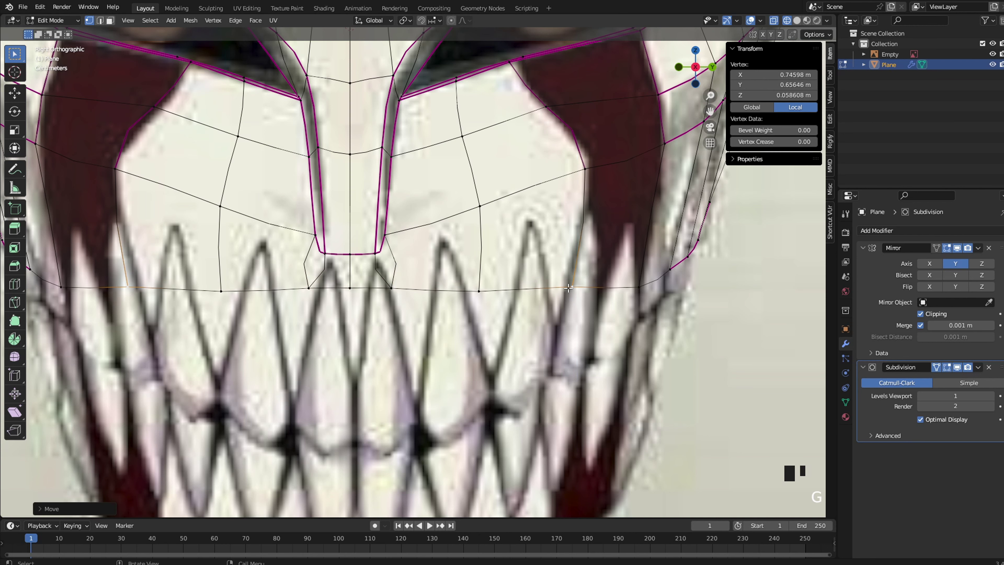
Move the mesh vertex on the red cheek stripe's inner border to follow the reference outline
{"action": "middle_click_drag", "start_coordinate": [575, 234], "coordinate": [373, 318], "text": "shift"}
{"action": "key", "text": "g"}
{"action": "left_click", "coordinate": [372, 320]}
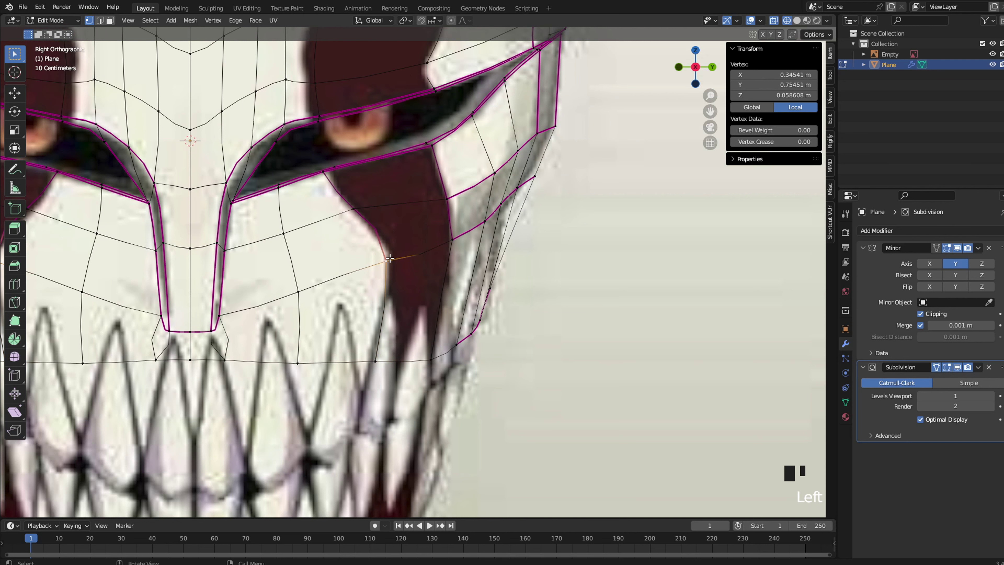
{"action": "scroll", "coordinate": [412, 273], "scroll_direction": "up", "scroll_amount": 2}
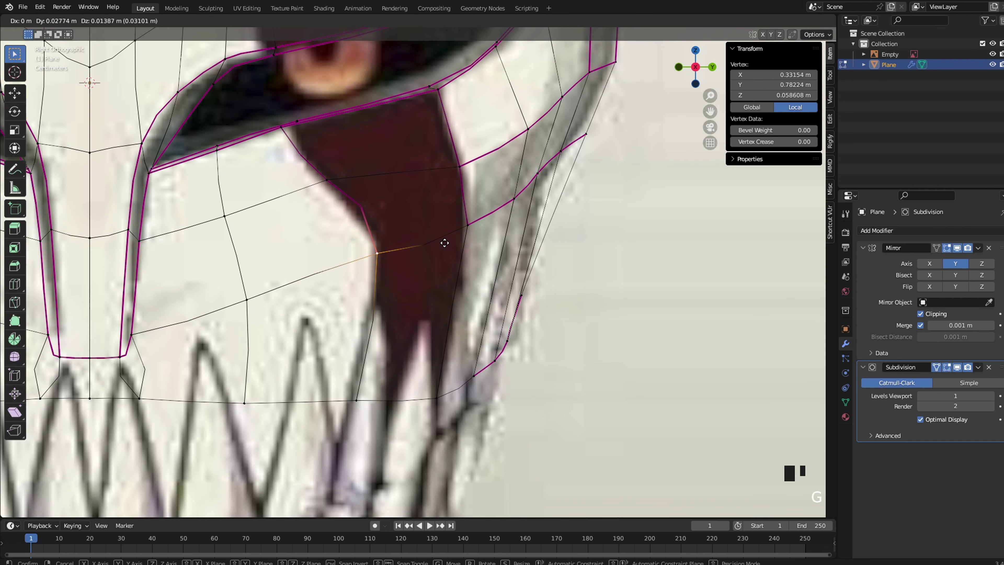
Select the middle edge along the red stripe's inner border and adjust its crease in solid shading
{"action": "key", "text": "2"}
{"action": "left_click", "coordinate": [359, 205]}
{"action": "middle_click_drag", "start_coordinate": [358, 205], "coordinate": [355, 237], "text": "shift"}
{"action": "scroll", "coordinate": [354, 238], "scroll_direction": "up", "scroll_amount": 1}
{"action": "key", "text": "z"}
{"action": "left_click", "coordinate": [392, 237]}
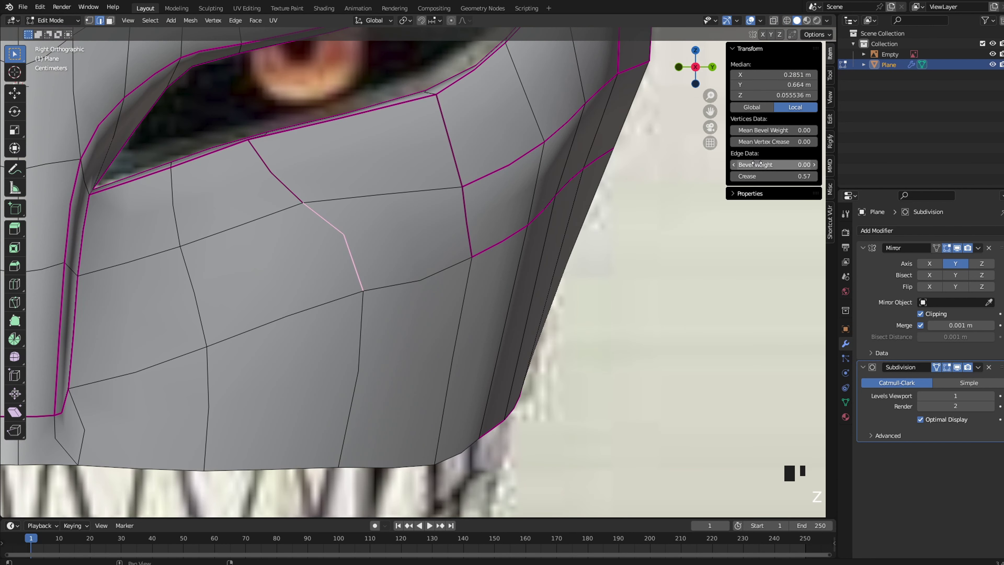
Add a crease to the two lower edges that run down both sides of the red stripe to the rim
{"action": "left_click", "coordinate": [460, 323], "text": "shift"}
{"action": "key", "text": "z"}
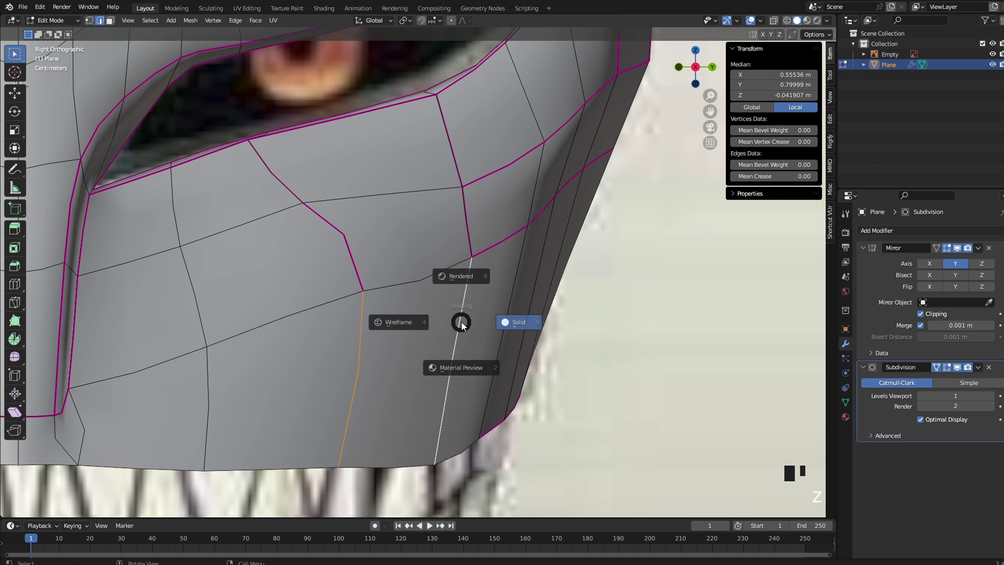
{"action": "left_click", "coordinate": [581, 277]}
{"action": "key", "text": "z"}
{"action": "left_click", "coordinate": [358, 331]}
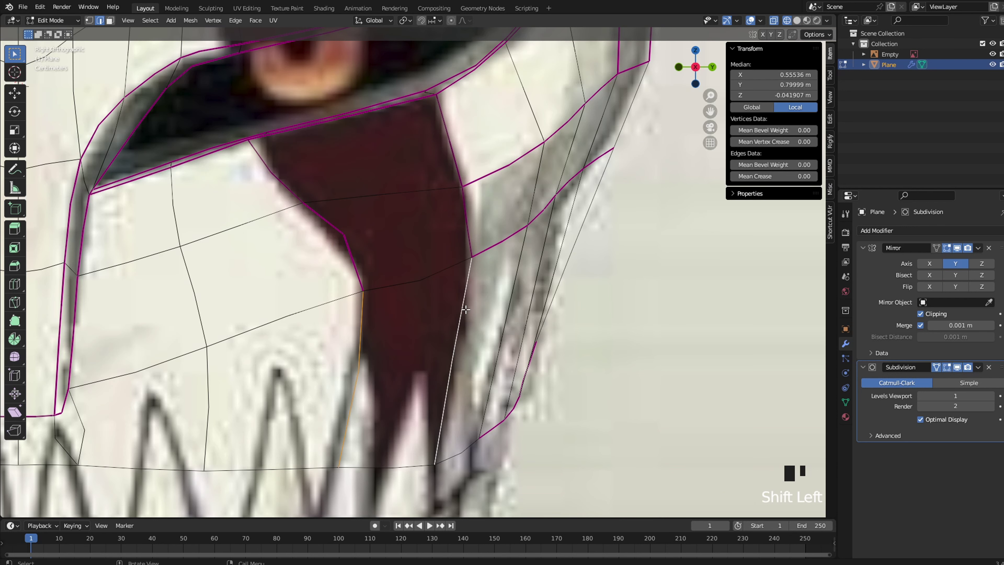
{"action": "key", "text": "z"}
{"action": "key", "text": "Tab"}
{"action": "key", "text": "Tab"}
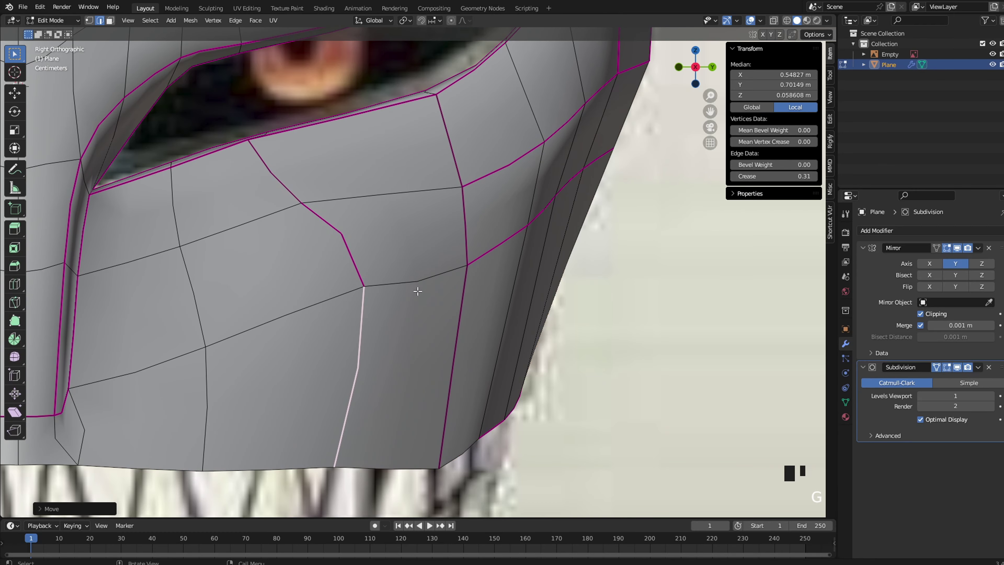
Move the creased edge on the red stripe's outer border below the eye along the X axis to smooth the cheek
{"action": "key", "text": "Tab"}
{"action": "scroll", "coordinate": [424, 266], "scroll_direction": "down", "scroll_amount": 6}
{"action": "middle_click_drag", "start_coordinate": [401, 294], "coordinate": [486, 309]}
{"action": "key", "text": "Tab"}
{"action": "scroll", "coordinate": [496, 301], "scroll_direction": "up", "scroll_amount": 4}
{"action": "key", "text": "2"}
{"action": "left_click", "coordinate": [474, 306]}
{"action": "key", "text": "g"}
{"action": "key", "text": "x"}
{"action": "left_click", "coordinate": [494, 308]}
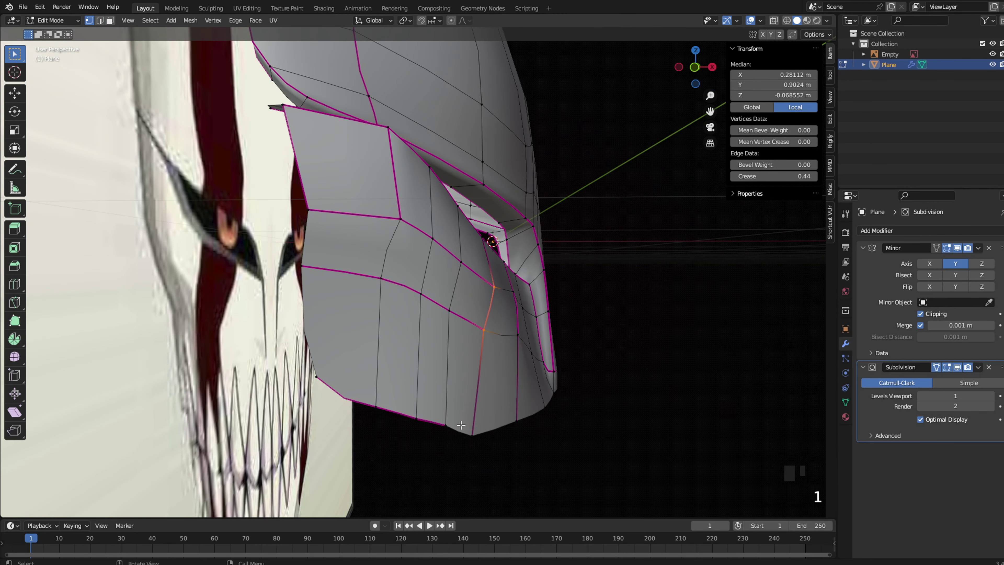
Move the rim vertex at the base of the stripe's outer border and the vertex above it forward
{"action": "left_click", "coordinate": [471, 433]}
{"action": "key", "text": "g"}
{"action": "left_click", "coordinate": [483, 431]}
{"action": "left_click", "coordinate": [483, 331]}
{"action": "key", "text": "g"}
{"action": "key", "text": "x"}
{"action": "left_click", "coordinate": [494, 332]}
{"action": "key", "text": "Tab"}
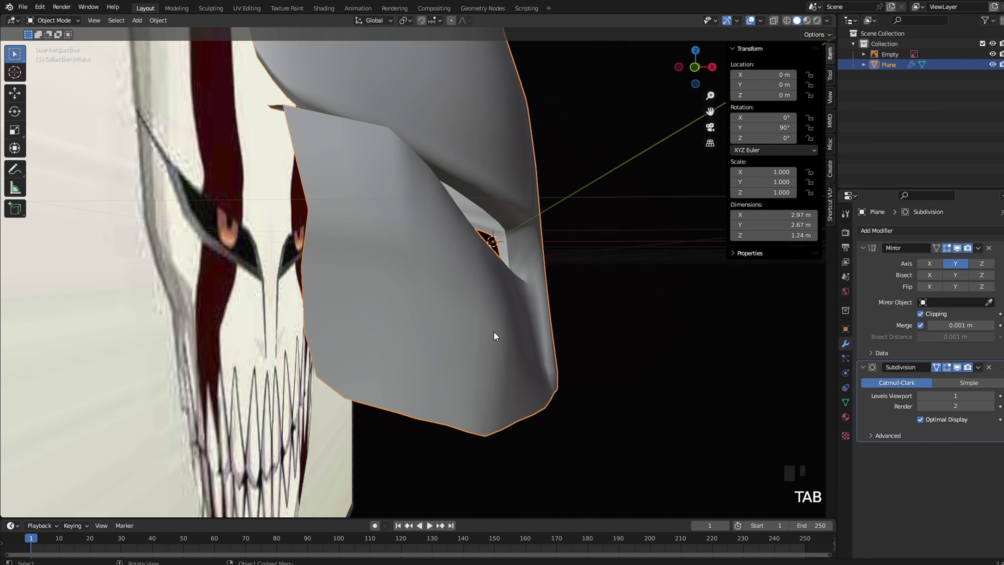
Reposition the short edge on the stripe's outer border, just below the eye opening
{"action": "key", "text": "Tab"}
{"action": "key", "text": "g"}
{"action": "key", "text": "2"}
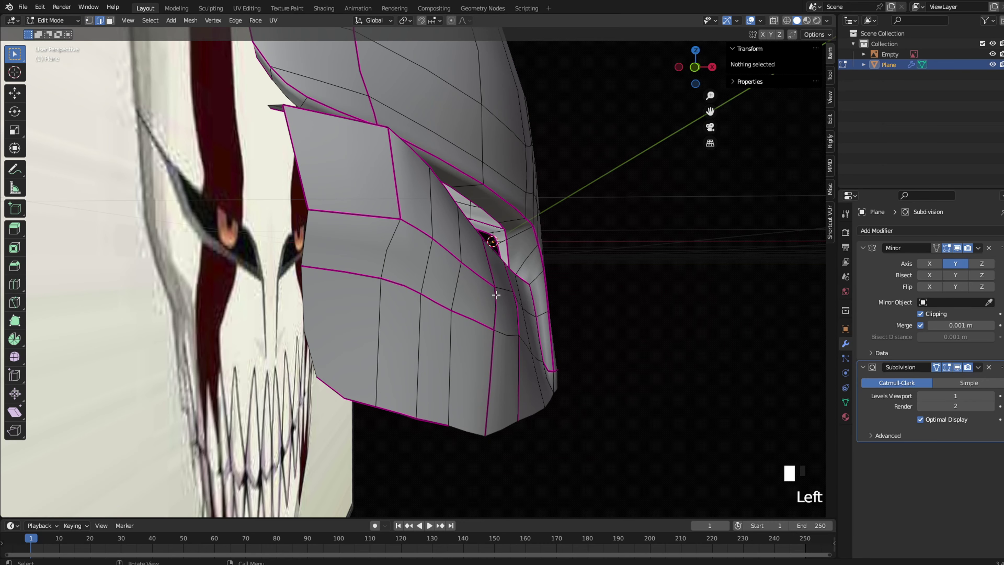
{"action": "left_click", "coordinate": [496, 295]}
{"action": "key", "text": "g"}
{"action": "left_click", "coordinate": [515, 313]}
Shift the cheek edge below the eye along the X axis and check the smoothed surface in Object Mode
{"action": "mouse_move", "coordinate": [572, 292]}
{"action": "middle_mouse_down", "text": "shift"}
{"action": "mouse_move", "coordinate": [455, 159]}
{"action": "mouse_move", "coordinate": [440, 265]}
{"action": "mouse_move", "coordinate": [471, 285]}
{"action": "mouse_move", "coordinate": [352, 291]}
{"action": "mouse_move", "coordinate": [343, 279]}
{"action": "middle_mouse_up", "text": "shift"}
{"action": "scroll", "coordinate": [455, 159], "scroll_direction": "up", "scroll_amount": 3}
{"action": "key", "text": "g"}
{"action": "key", "text": "x"}
{"action": "left_click", "coordinate": [451, 264]}
{"action": "key", "text": "Tab"}
{"action": "scroll", "coordinate": [454, 263], "scroll_direction": "down", "scroll_amount": 1}
{"action": "scroll", "coordinate": [453, 263], "scroll_direction": "down", "scroll_amount": 3}
Select the path of lower rim edges from the center above the teeth to the outer cheek
{"action": "key", "text": "grave"}
{"action": "key", "text": "Tab"}
{"action": "scroll", "coordinate": [510, 296], "scroll_direction": "up", "scroll_amount": 2}
{"action": "left_click", "coordinate": [394, 268]}
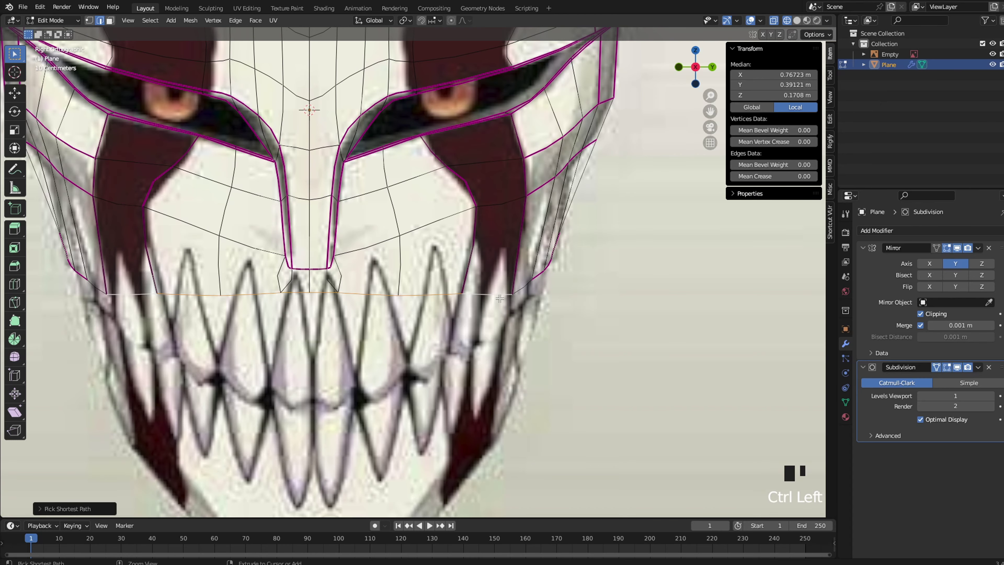
{"action": "middle_click_drag", "start_coordinate": [500, 299], "coordinate": [648, 252]}
{"action": "key", "text": "z"}
{"action": "scroll", "coordinate": [553, 277], "scroll_direction": "down", "scroll_amount": 2}
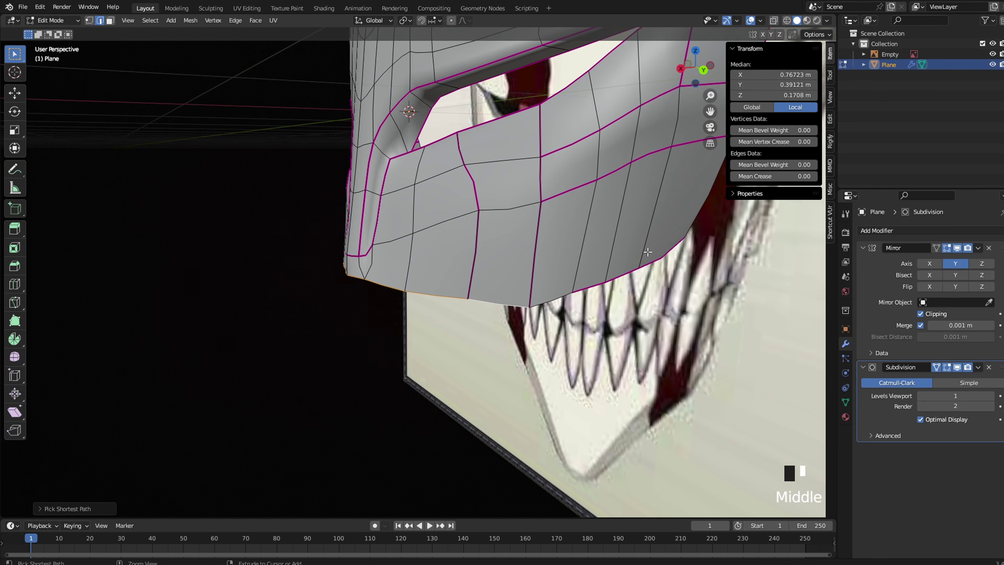
{"action": "key", "text": "grave"}
{"action": "left_click", "coordinate": [673, 253]}
{"action": "key", "text": "z"}
{"action": "left_click", "coordinate": [523, 276]}
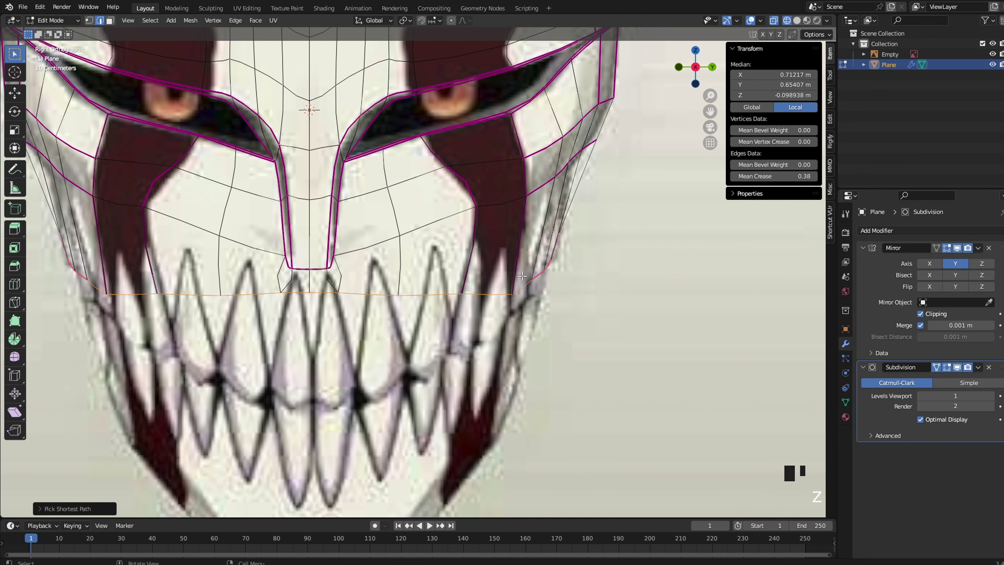
Move the rim vertex at the base of the red stripe's inner border to match the reference
{"action": "left_click", "coordinate": [469, 290]}
{"action": "scroll", "coordinate": [470, 289], "scroll_direction": "up", "scroll_amount": 3}
{"action": "key", "text": "g"}
{"action": "left_click", "coordinate": [494, 289]}
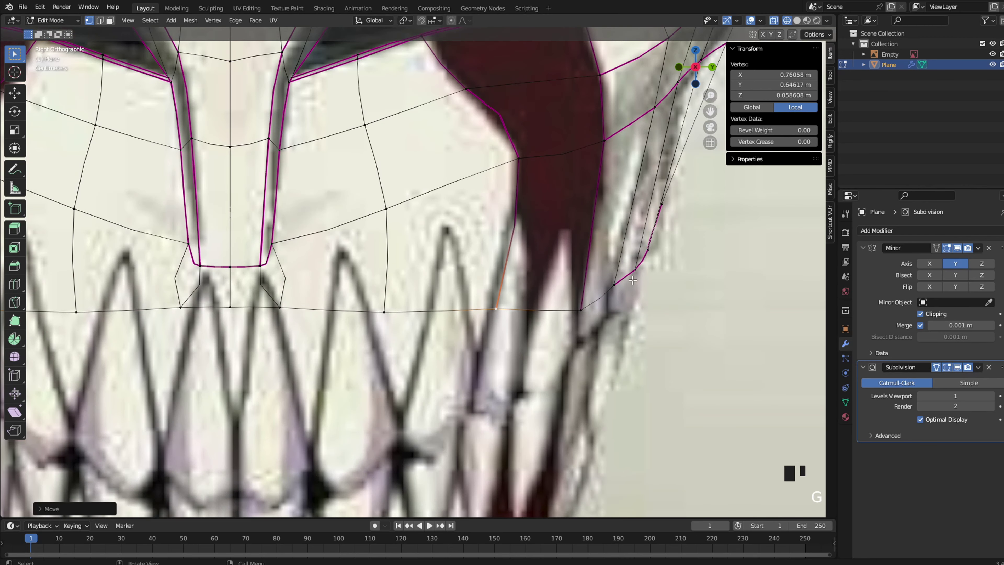
{"action": "left_click_drag", "start_coordinate": [475, 359], "coordinate": [474, 358]}
Extrude the selected lower rim and move the new edges down along the Z axis over the teeth
{"action": "scroll", "coordinate": [377, 311], "scroll_direction": "down", "scroll_amount": 3}
{"action": "middle_click_drag", "start_coordinate": [376, 310], "coordinate": [395, 268], "text": "shift"}
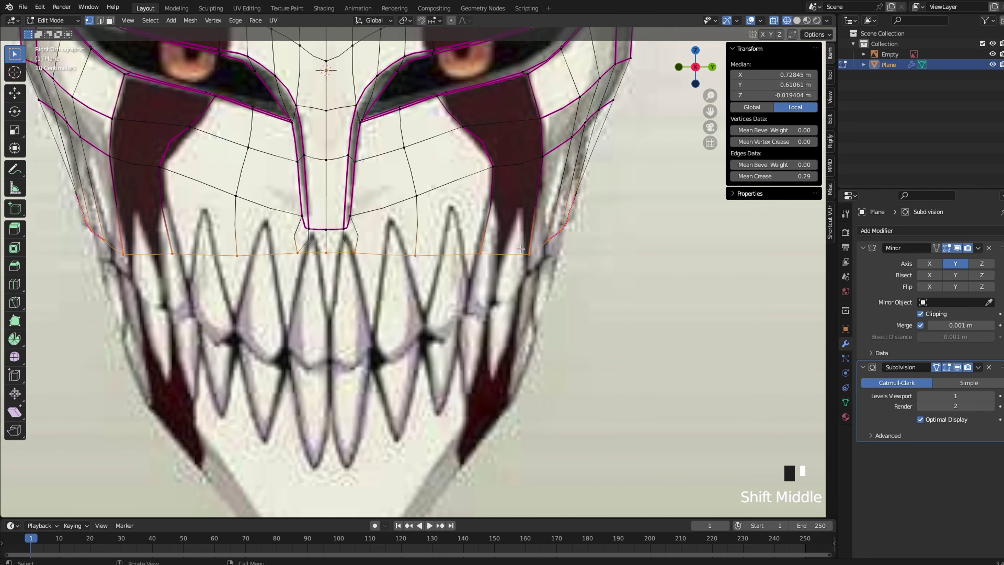
{"action": "scroll", "coordinate": [395, 268], "scroll_direction": "up", "scroll_amount": 1}
{"action": "key", "text": "e"}
{"action": "right_click", "coordinate": [510, 248]}
{"action": "key", "text": "g"}
{"action": "key", "text": "z"}
{"action": "left_click", "coordinate": [517, 273]}
Move the extruded rim vertices from the stripe to the center down toward the reference's tooth line
{"action": "left_click", "coordinate": [496, 276]}
{"action": "key", "text": "g"}
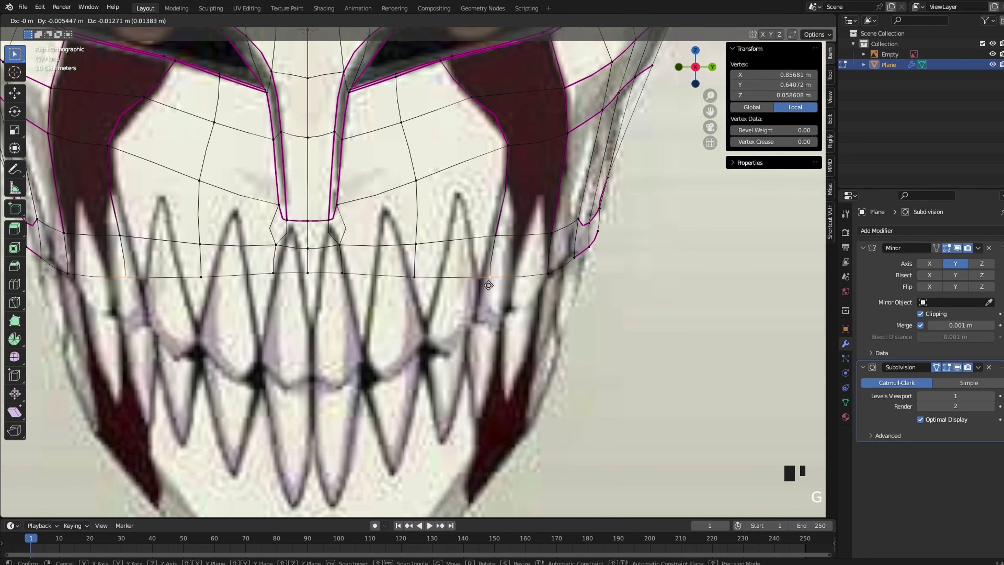
{"action": "left_click", "coordinate": [477, 308]}
{"action": "left_click", "coordinate": [416, 281]}
{"action": "key", "text": "g"}
{"action": "left_click", "coordinate": [425, 349]}
{"action": "left_click", "coordinate": [346, 287]}
{"action": "key", "text": "g"}
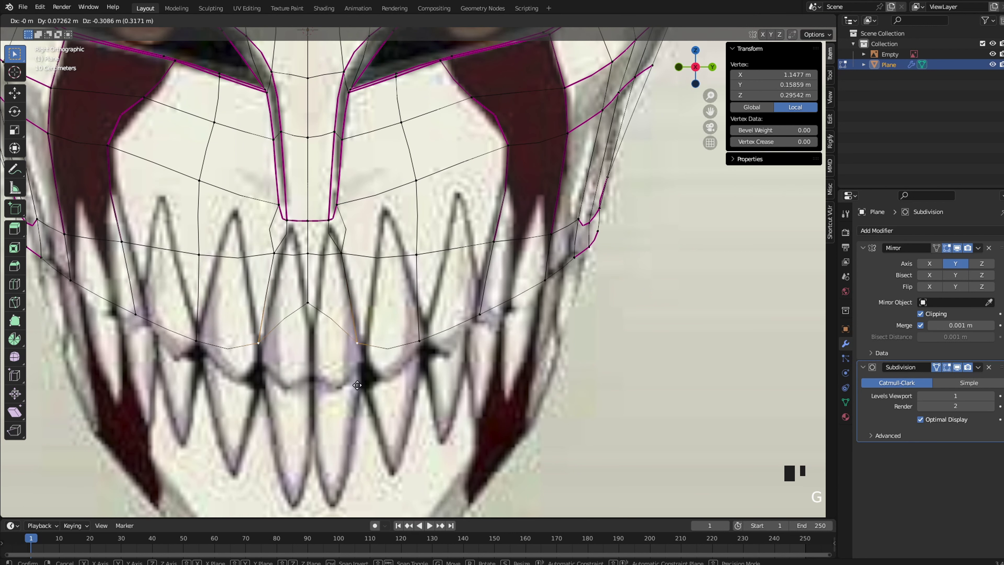
{"action": "left_click", "coordinate": [382, 394]}
{"action": "left_click", "coordinate": [310, 313]}
{"action": "key", "text": "g"}
{"action": "left_click", "coordinate": [312, 391]}
Raise the central and neighbouring rim vertices to form a smooth, shallow curve across the teeth
{"action": "left_click", "coordinate": [365, 368]}
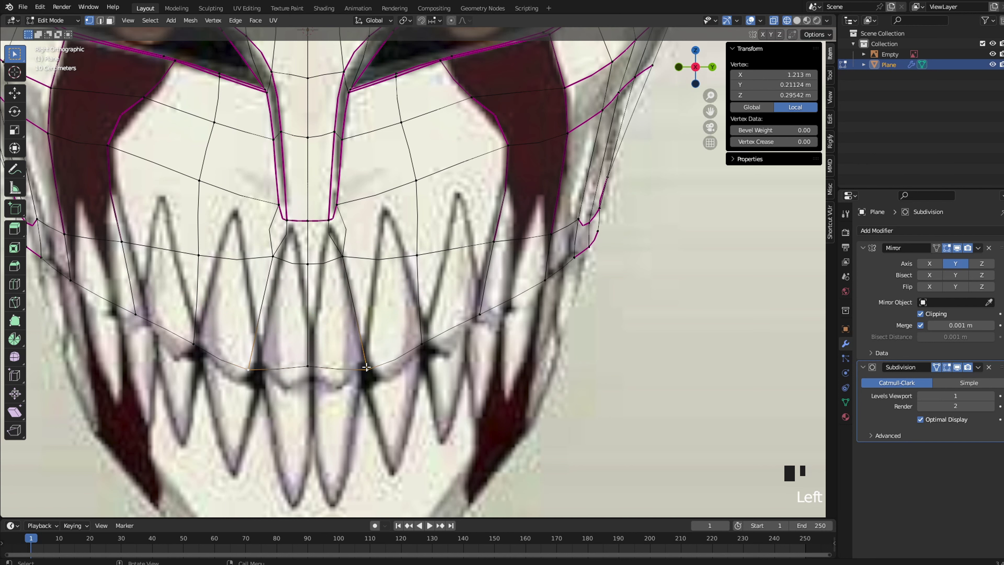
{"action": "key", "text": "g"}
{"action": "left_click", "coordinate": [368, 325]}
{"action": "left_click", "coordinate": [299, 351]}
{"action": "key", "text": "g"}
{"action": "left_click", "coordinate": [297, 337]}
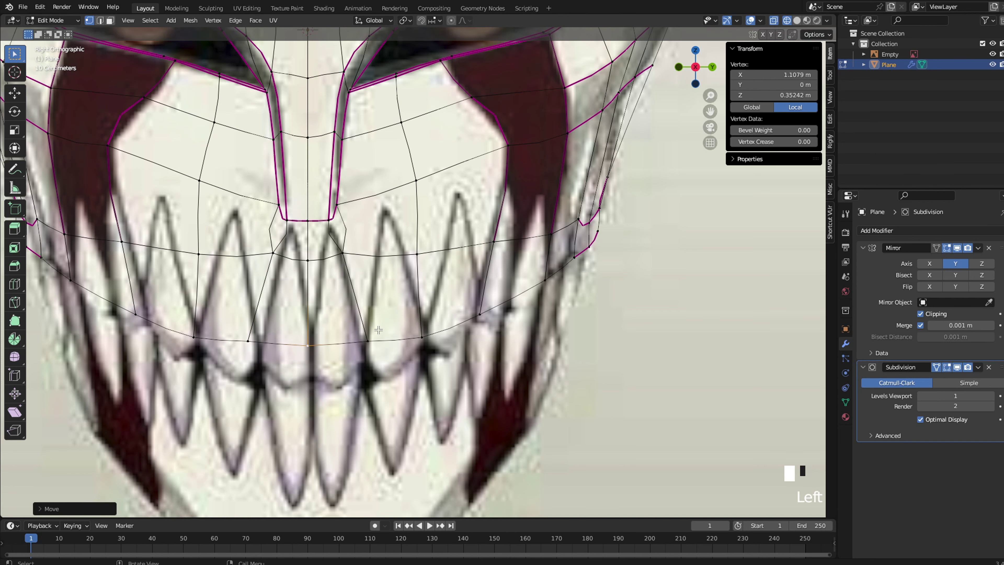
{"action": "left_click", "coordinate": [438, 330]}
{"action": "key", "text": "g"}
{"action": "left_click", "coordinate": [440, 313]}
{"action": "key", "text": "g"}
{"action": "key", "text": "z"}
{"action": "left_click", "coordinate": [485, 294]}
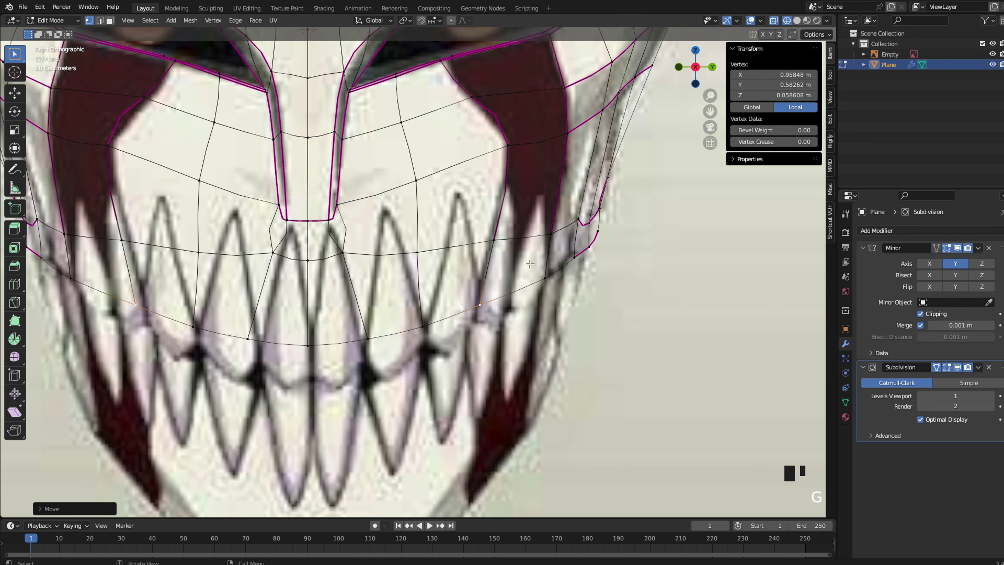
Move the extruded rim edges on the outer cheek to fit the reference and inspect them from the side
{"action": "middle_click_drag", "start_coordinate": [571, 232], "coordinate": [379, 328], "text": "shift"}
{"action": "scroll", "coordinate": [379, 328], "scroll_direction": "up", "scroll_amount": 2}
{"action": "left_click", "coordinate": [423, 332], "text": "ctrl"}
{"action": "key", "text": "g"}
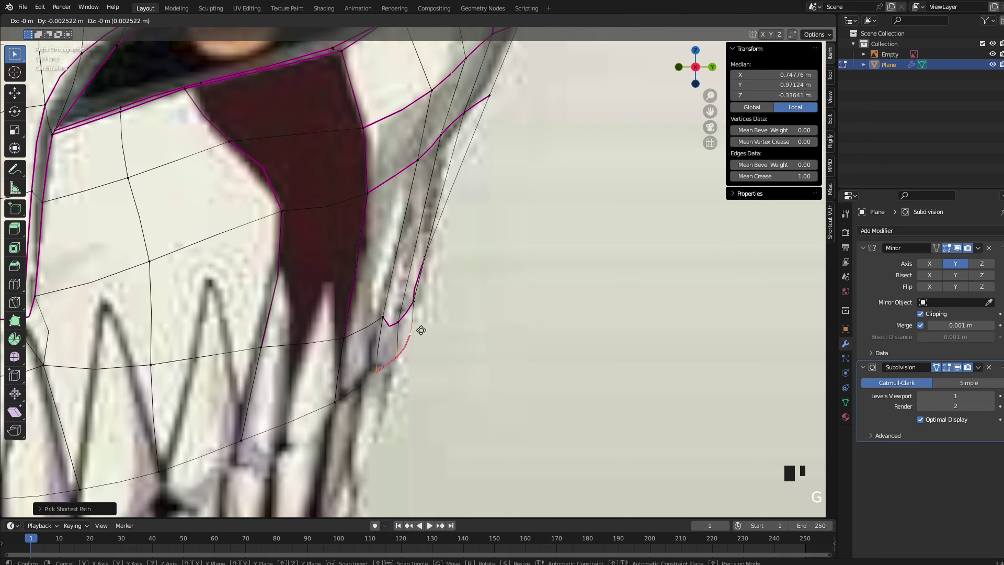
{"action": "scroll", "coordinate": [416, 333], "scroll_direction": "down", "scroll_amount": 2}
{"action": "key", "text": "Tab"}
{"action": "scroll", "coordinate": [355, 331], "scroll_direction": "down", "scroll_amount": 4}
{"action": "middle_click_drag", "start_coordinate": [354, 331], "coordinate": [601, 325], "text": "shift"}
{"action": "key", "text": "Tab"}
{"action": "scroll", "coordinate": [332, 259], "scroll_direction": "up", "scroll_amount": 3}
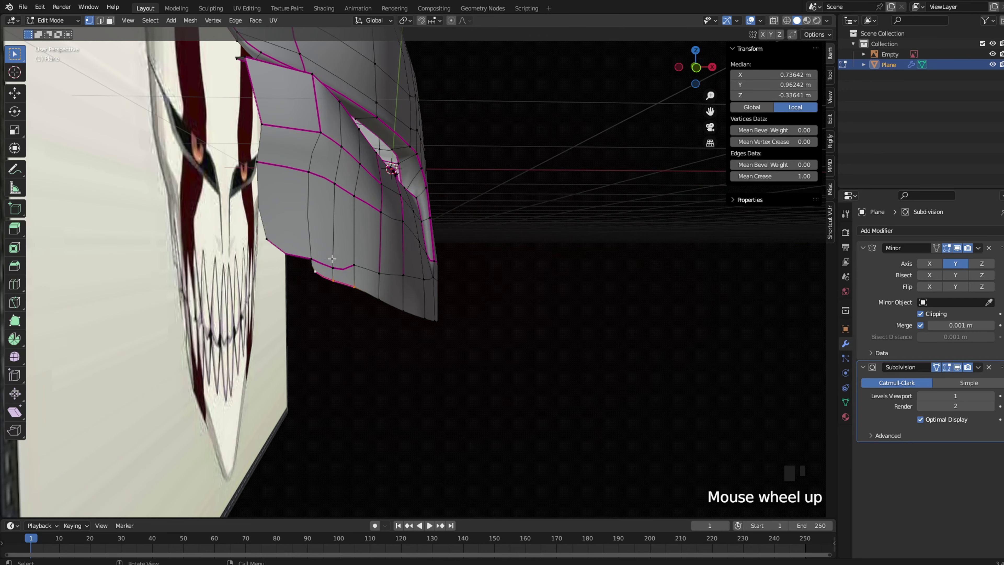
Select the rim vertices at the outer end of the extruded strip and check the cheek against the reference
{"action": "left_click", "coordinate": [302, 257]}
{"action": "scroll", "coordinate": [280, 267], "scroll_direction": "up", "scroll_amount": 2}
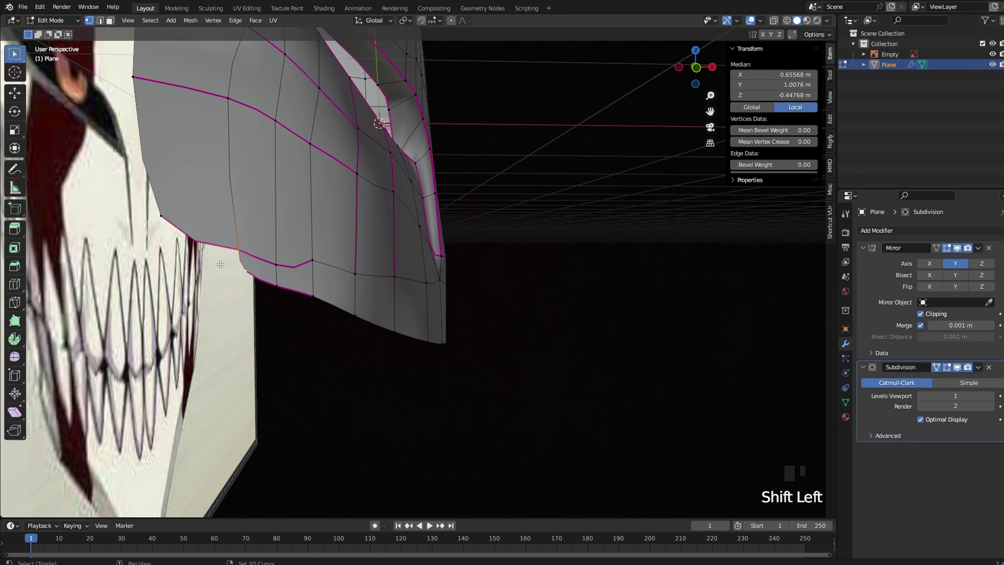
{"action": "key", "text": "Tab"}
{"action": "middle_click_drag", "start_coordinate": [385, 247], "coordinate": [166, 264]}
{"action": "key", "text": "grave"}
{"action": "left_click", "coordinate": [313, 251]}
{"action": "key", "text": "Tab"}
{"action": "scroll", "coordinate": [637, 237], "scroll_direction": "up", "scroll_amount": 5}
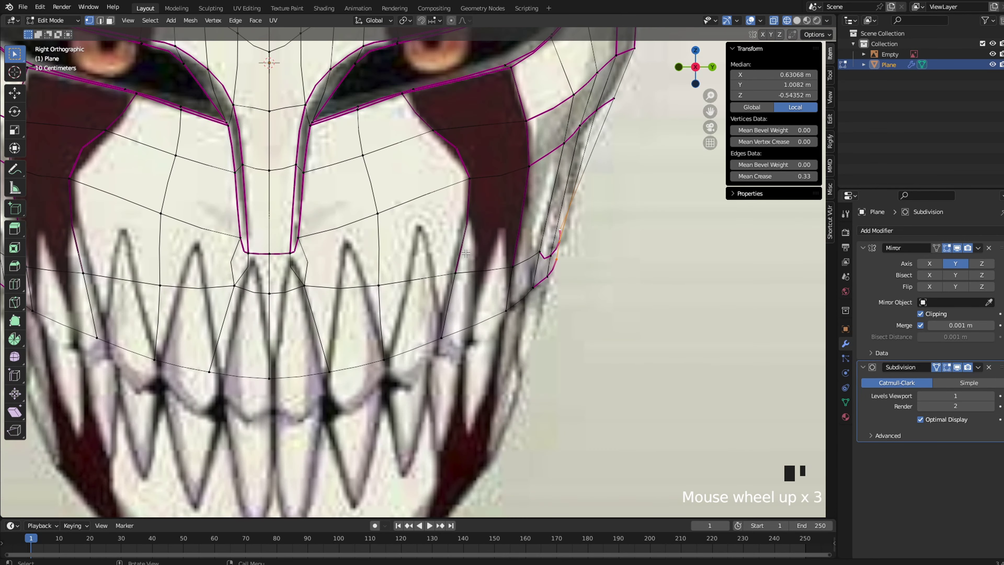
Nudge the vertex at the corner of the red stripe's inner border to align with the reference
{"action": "key", "text": "z"}
{"action": "left_click", "coordinate": [504, 258]}
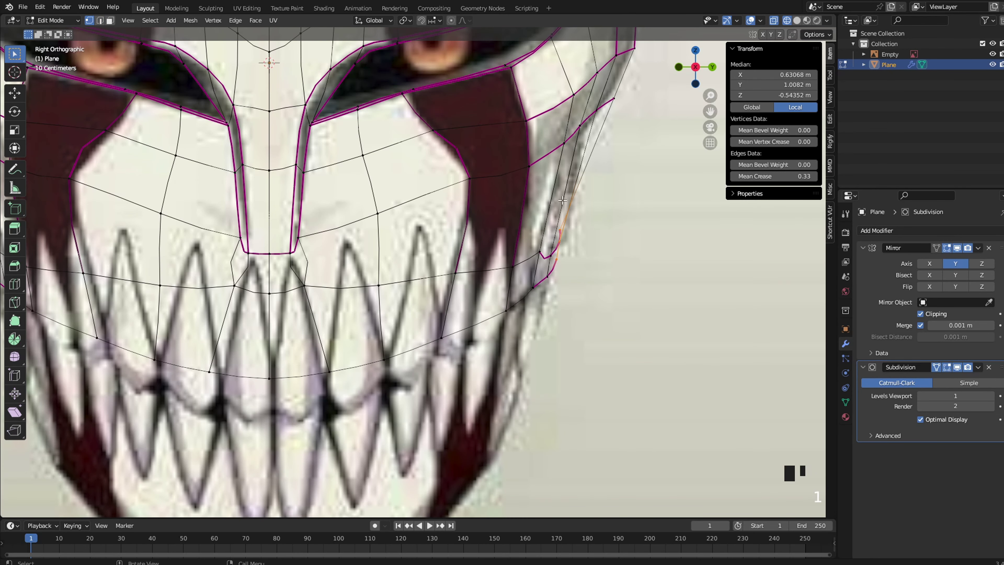
{"action": "left_click", "coordinate": [519, 170]}
{"action": "left_click", "coordinate": [468, 178]}
{"action": "key", "text": "g"}
{"action": "left_click", "coordinate": [471, 180]}
Select the mask's entire lower rim as one edge path, from the center to the outer back corner
{"action": "middle_click_drag", "start_coordinate": [435, 317], "coordinate": [443, 268], "text": "shift"}
{"action": "key", "text": "z"}
{"action": "left_click", "coordinate": [495, 268]}
{"action": "key", "text": "2"}
{"action": "left_click", "coordinate": [298, 327]}
{"action": "middle_click_drag", "start_coordinate": [299, 327], "coordinate": [259, 347], "text": "shift"}
{"action": "scroll", "coordinate": [259, 348], "scroll_direction": "down", "scroll_amount": 2}
{"action": "left_click", "coordinate": [477, 263], "text": "ctrl"}
{"action": "middle_click_drag", "start_coordinate": [641, 262], "coordinate": [575, 276]}
{"action": "scroll", "coordinate": [575, 276], "scroll_direction": "up", "scroll_amount": 1}
{"action": "left_click", "coordinate": [640, 242], "text": "ctrl"}
{"action": "scroll", "coordinate": [641, 243], "scroll_direction": "down", "scroll_amount": 1}
{"action": "middle_click_drag", "start_coordinate": [641, 243], "coordinate": [576, 220]}
Extrude the lower rim edges toward the back of the mask and set the rim's edge crease to 1.00
{"action": "key", "text": "grave"}
{"action": "left_click", "coordinate": [656, 114]}
{"action": "middle_click_drag", "start_coordinate": [656, 115], "coordinate": [540, 208], "text": "shift"}
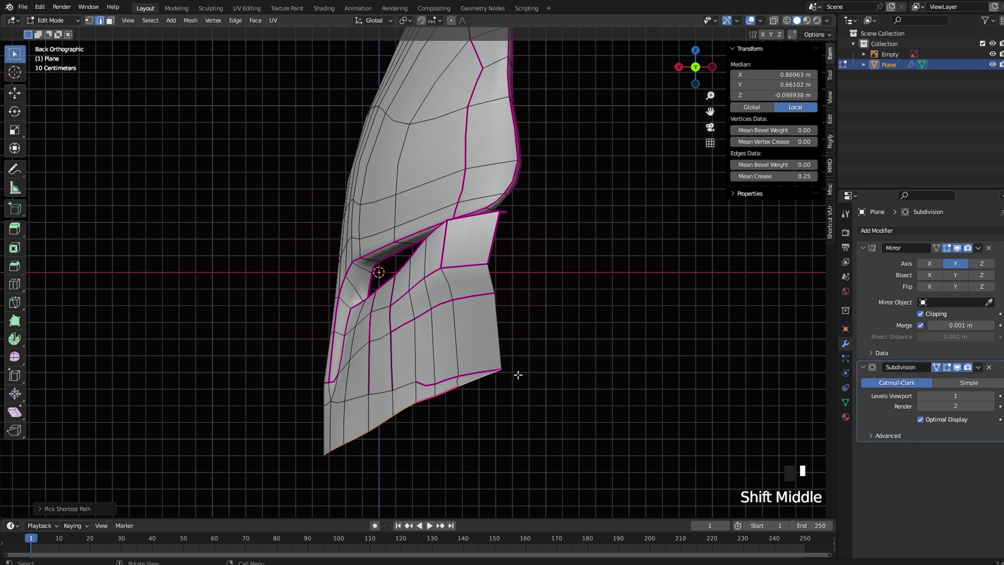
{"action": "scroll", "coordinate": [502, 307], "scroll_direction": "up", "scroll_amount": 2}
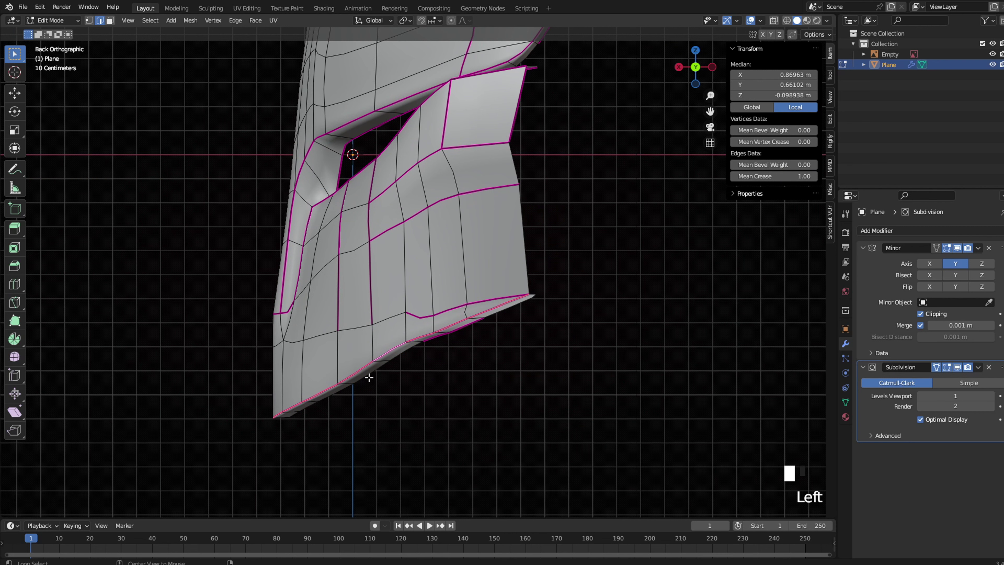
{"action": "scroll", "coordinate": [464, 268], "scroll_direction": "down", "scroll_amount": 1}
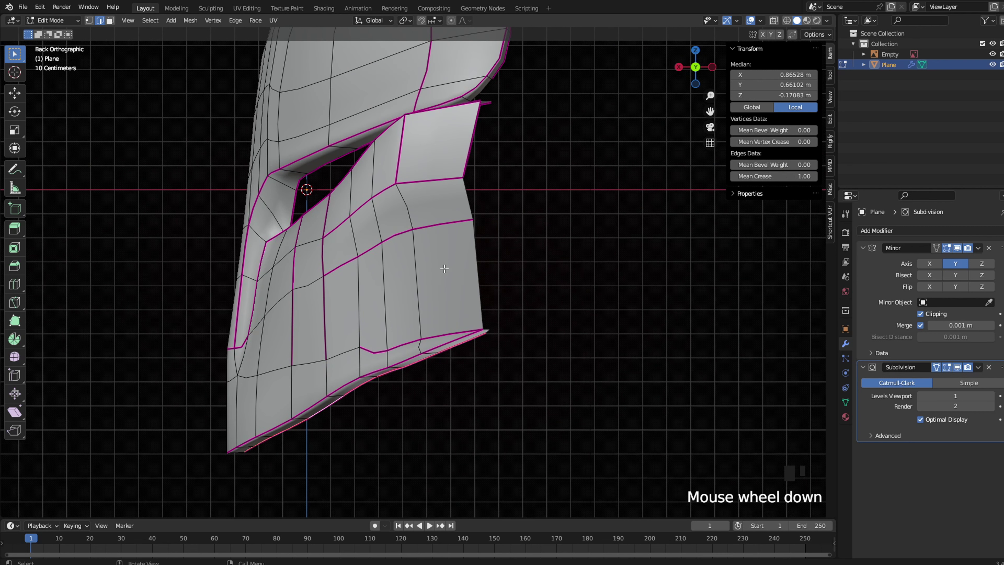
Extrude the vertical back edges of the cheek and move the new edges inward along the Y axis
{"action": "left_click", "coordinate": [475, 246]}
{"action": "middle_click_drag", "start_coordinate": [510, 127], "coordinate": [466, 262]}
{"action": "scroll", "coordinate": [466, 262], "scroll_direction": "up", "scroll_amount": 1}
{"action": "key", "text": "e"}
{"action": "right_click", "coordinate": [452, 284]}
{"action": "key", "text": "g"}
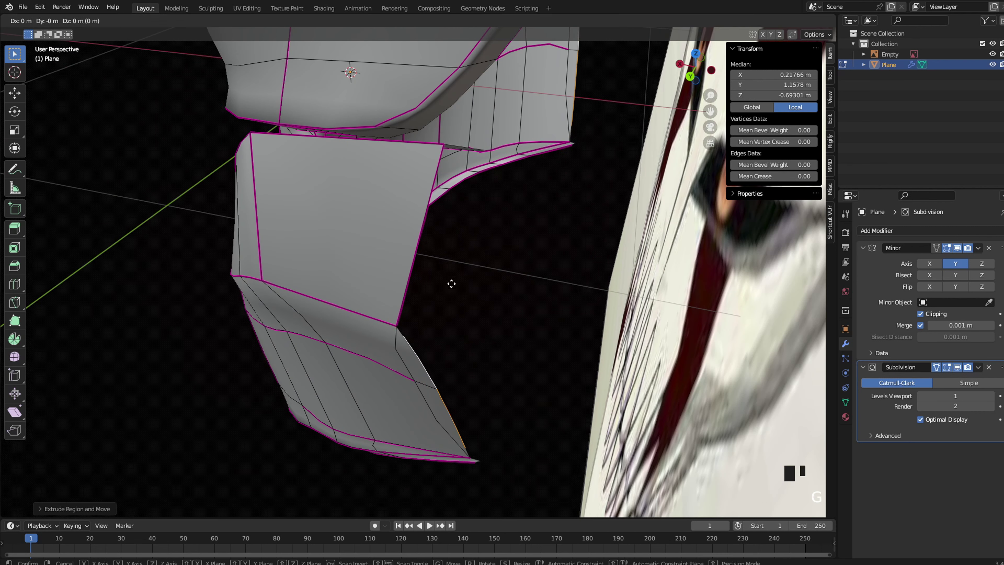
{"action": "left_click", "coordinate": [455, 424]}
{"action": "middle_click_drag", "start_coordinate": [454, 424], "coordinate": [461, 389]}
Try to fill the gap between the extruded back strip and the lower lip at the cheek's rear corner
{"action": "key", "text": "1"}
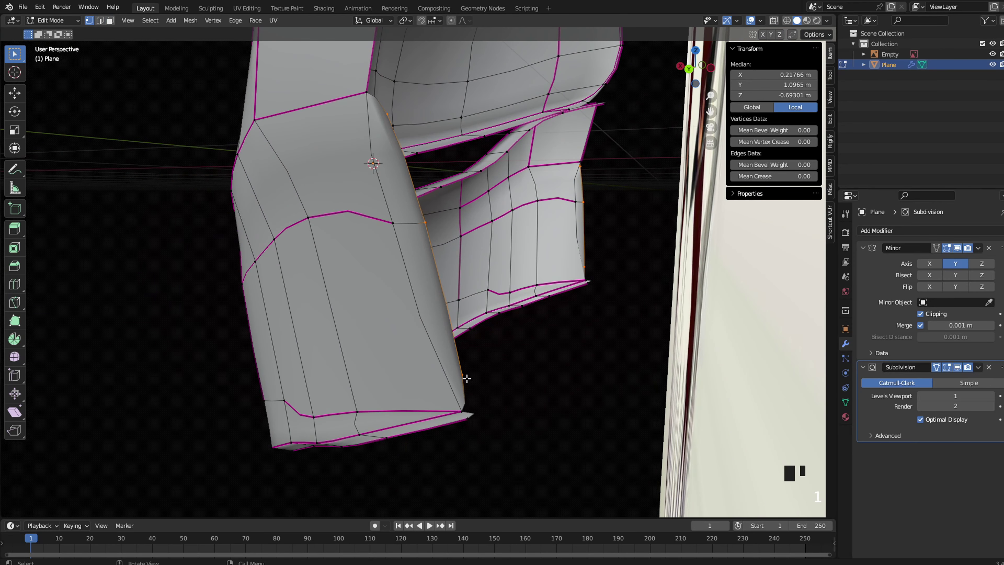
{"action": "left_click", "coordinate": [466, 378]}
{"action": "left_click", "coordinate": [480, 408], "text": "shift"}
{"action": "right_click", "coordinate": [574, 392]}
{"action": "key", "text": "2"}
{"action": "left_click", "coordinate": [468, 411]}
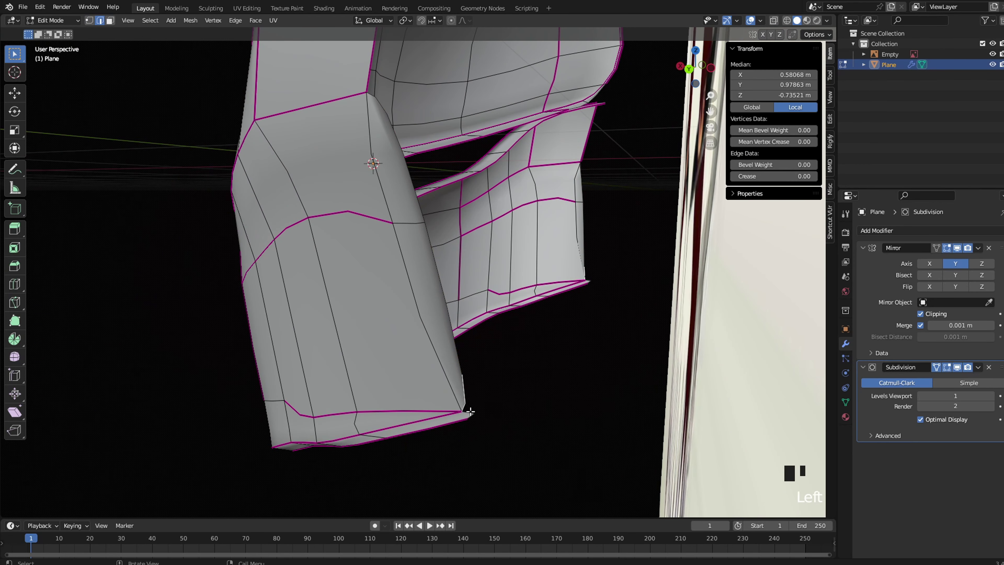
{"action": "key", "text": "f"}
Merge the end vertices of the back strip and the lower lip at their center to close the rear corner
{"action": "left_click", "coordinate": [470, 418], "text": "shift"}
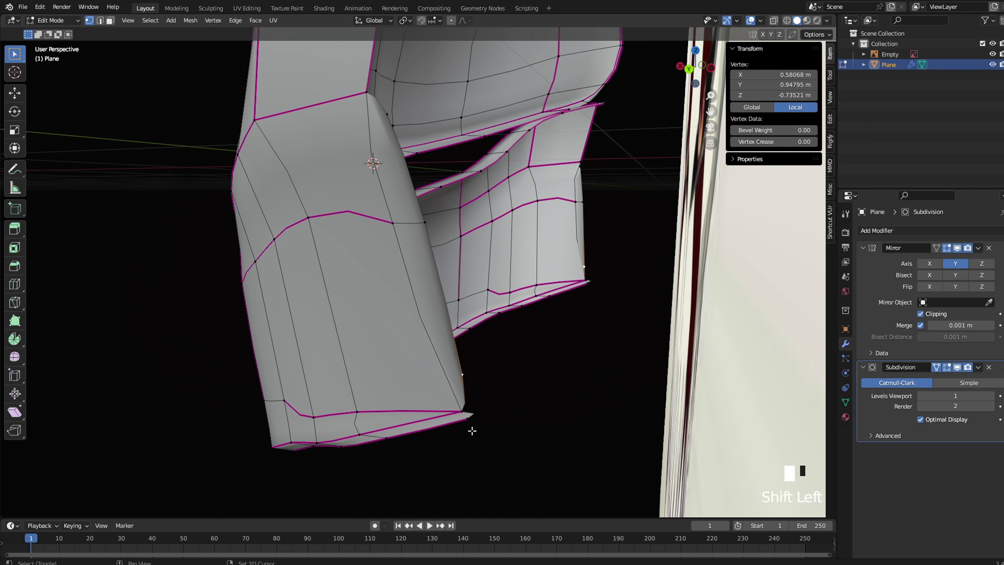
{"action": "right_click", "coordinate": [633, 495]}
{"action": "mouse_move", "coordinate": [633, 513]}
{"action": "left_click", "coordinate": [703, 463]}
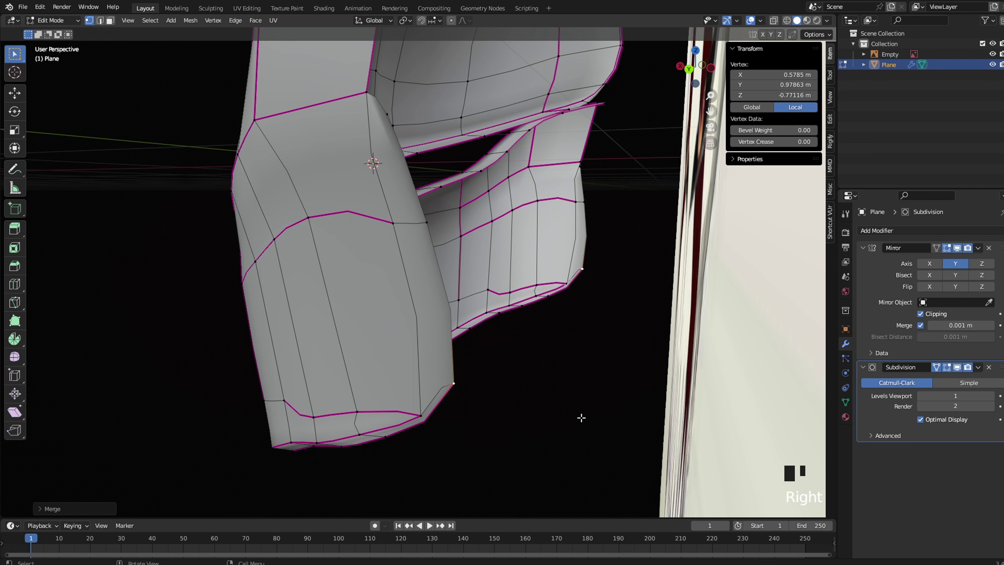
Undo the center merge and the recent edits at the cheek's rear corner
{"action": "key", "text": "ctrl+z"}
{"action": "key", "text": "2"}
{"action": "left_click", "coordinate": [446, 371]}
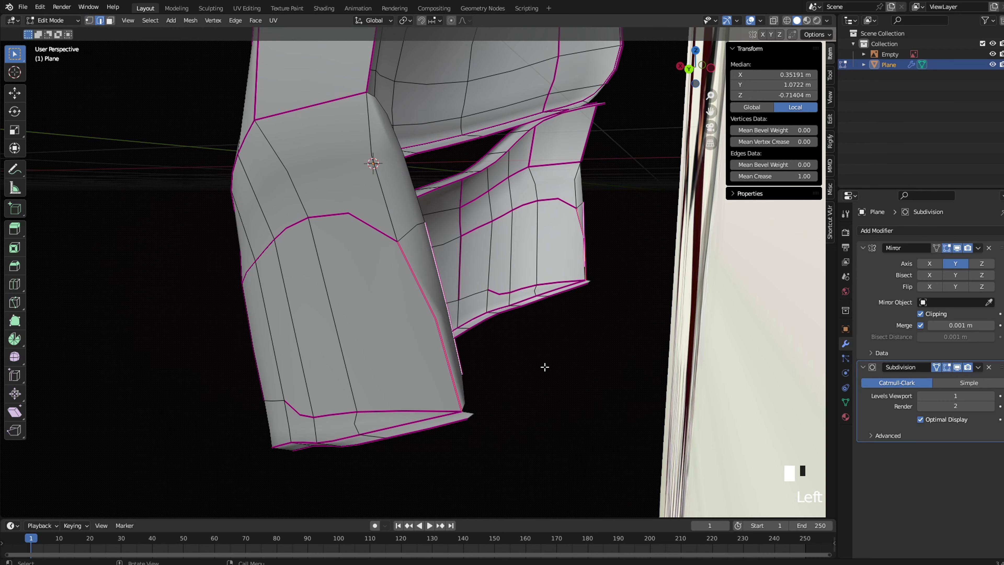
{"action": "scroll", "coordinate": [470, 400], "scroll_direction": "up", "scroll_amount": 3}
{"action": "key", "text": "2"}
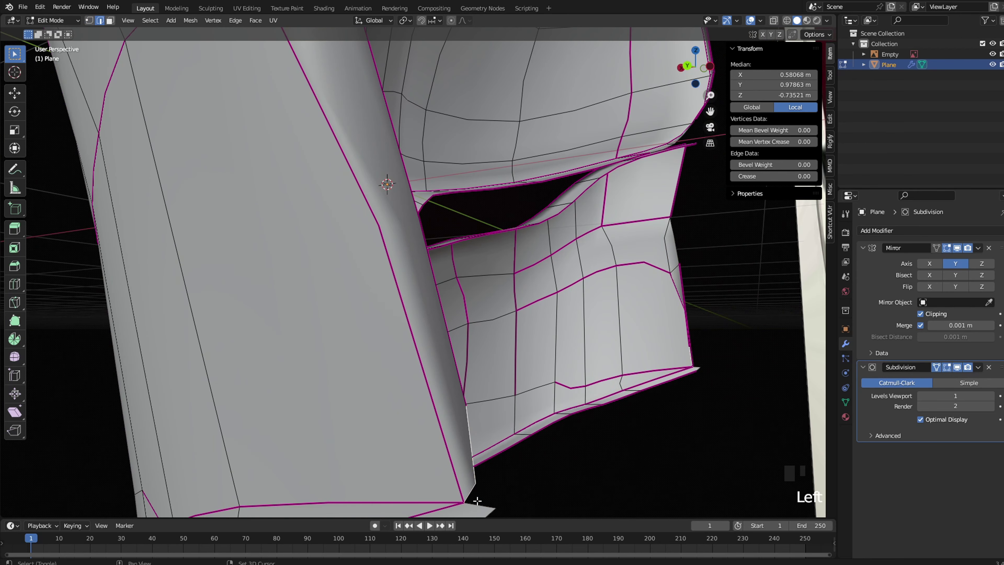
{"action": "key", "text": "Tab"}
{"action": "key", "text": "ctrl+z"}
{"action": "key", "text": "ctrl+z"}
{"action": "key", "text": "ctrl+z"}
{"action": "key", "text": "ctrl+z"}
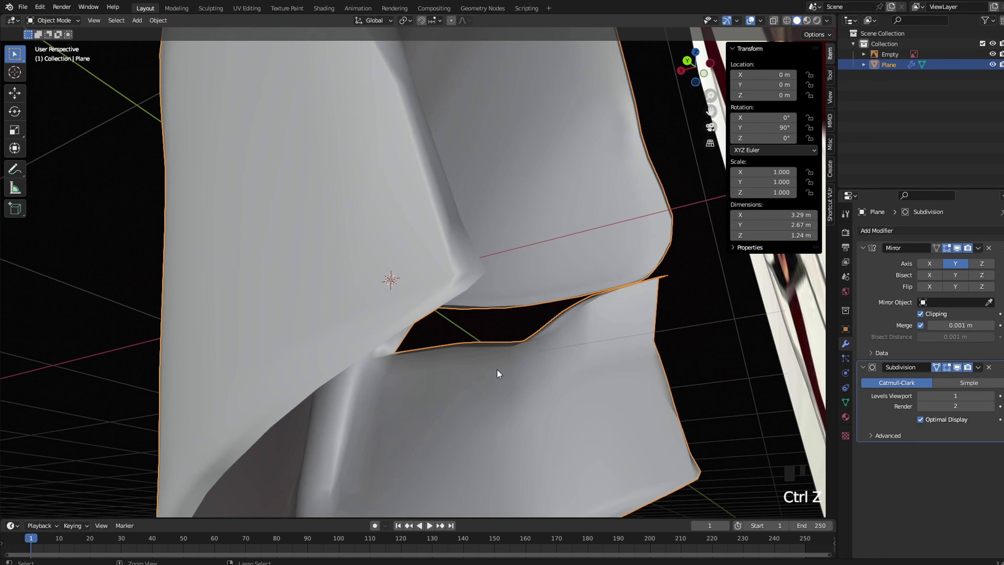
Move the vertex at the cheek's rear corner along the X axis
{"action": "middle_click_drag", "start_coordinate": [485, 314], "coordinate": [429, 367]}
{"action": "key", "text": "1"}
{"action": "left_click", "coordinate": [428, 268]}
{"action": "key", "text": "g"}
{"action": "key", "text": "x"}
{"action": "left_click", "coordinate": [404, 268]}
Fill the gap between the back strip and the lower lip at the cheek's rear corner with a face
{"action": "scroll", "coordinate": [467, 378], "scroll_direction": "up", "scroll_amount": 2}
{"action": "scroll", "coordinate": [430, 367], "scroll_direction": "up", "scroll_amount": 2}
{"action": "key", "text": "2"}
{"action": "left_click", "coordinate": [411, 459]}
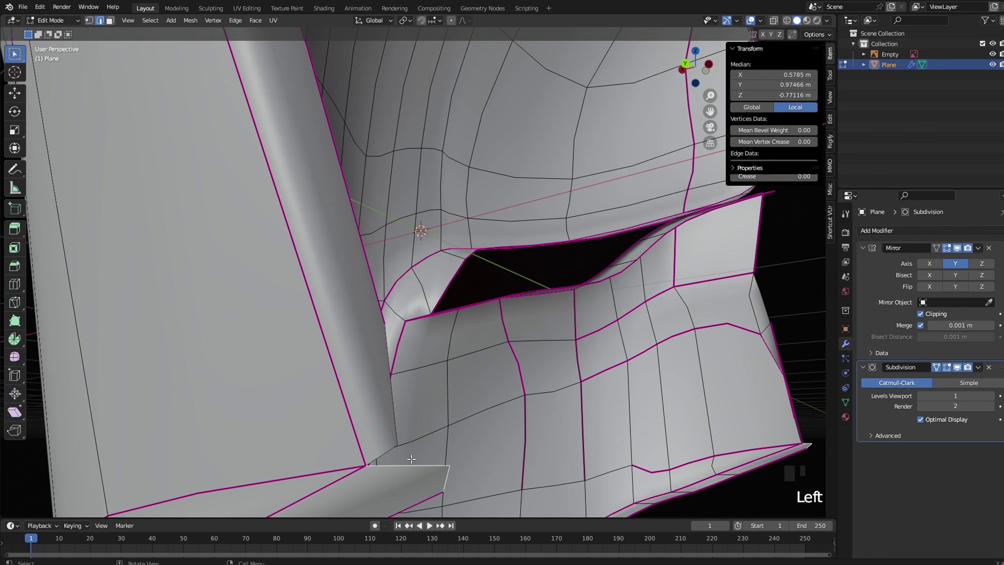
{"action": "key", "text": "f"}
Merge the open corner vertices of the new face at their center and set the merged vertex's crease to 1.00
{"action": "key", "text": "1"}
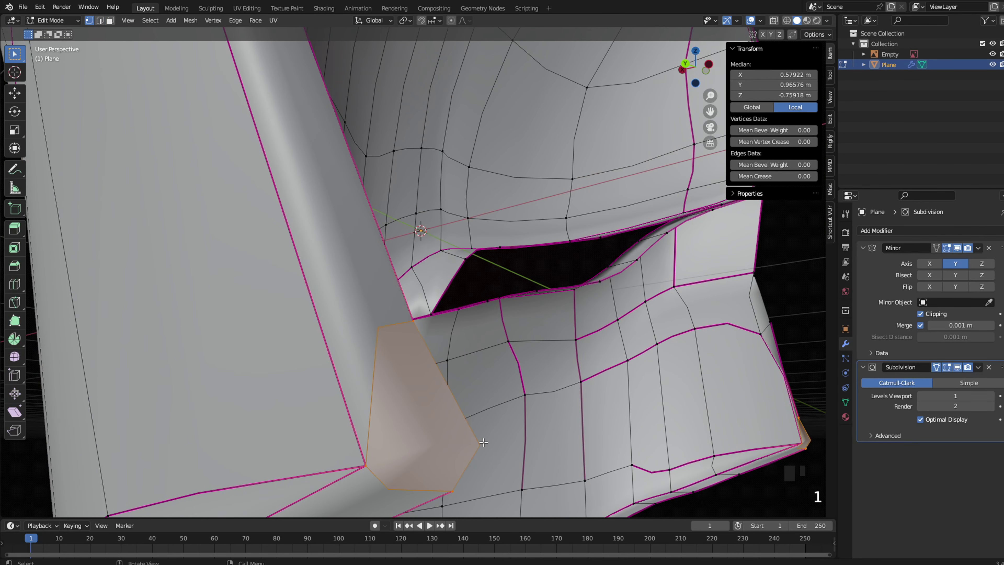
{"action": "middle_click_drag", "start_coordinate": [465, 450], "coordinate": [373, 314]}
{"action": "left_click", "coordinate": [374, 314]}
{"action": "right_click", "coordinate": [530, 332]}
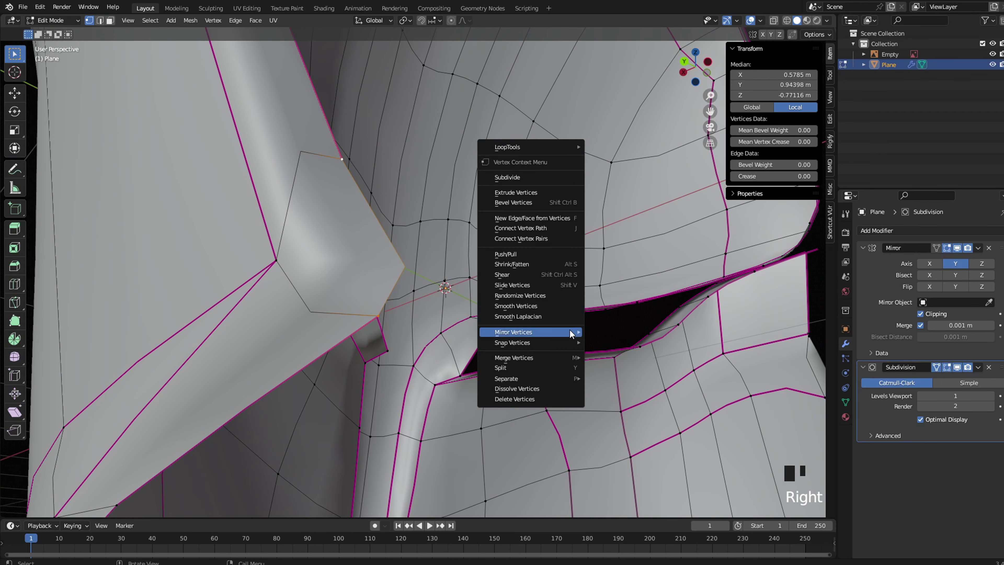
{"action": "left_click", "coordinate": [608, 357]}
{"action": "left_click_drag", "start_coordinate": [752, 142], "coordinate": [817, 142]}
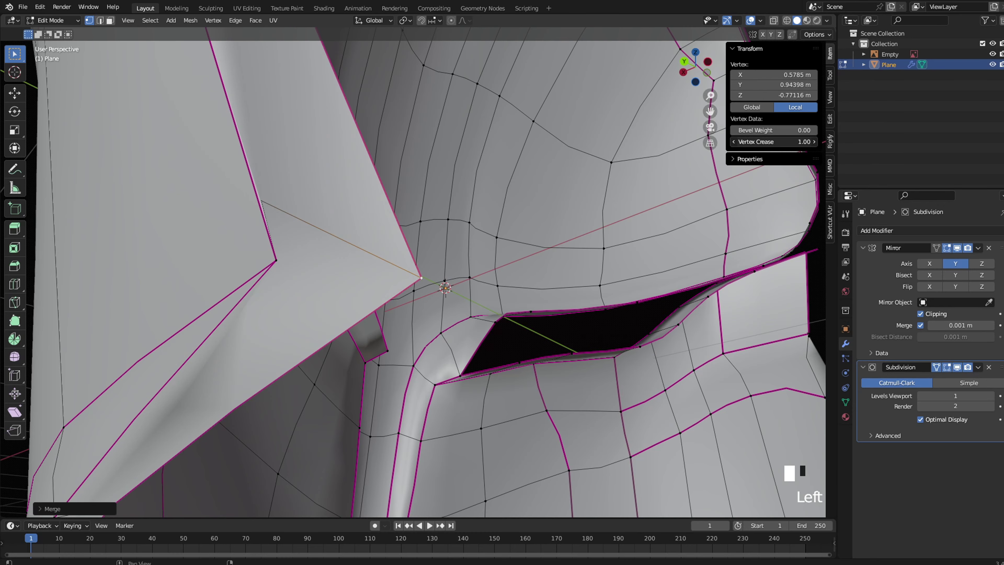
Set the crease of the short edge running across the cheek's rear corner to 1.00
{"action": "key", "text": "Tab"}
{"action": "scroll", "coordinate": [437, 275], "scroll_direction": "down", "scroll_amount": 1}
{"action": "key", "text": "Tab"}
{"action": "middle_click_drag", "start_coordinate": [437, 275], "coordinate": [262, 142]}
{"action": "key", "text": "3"}
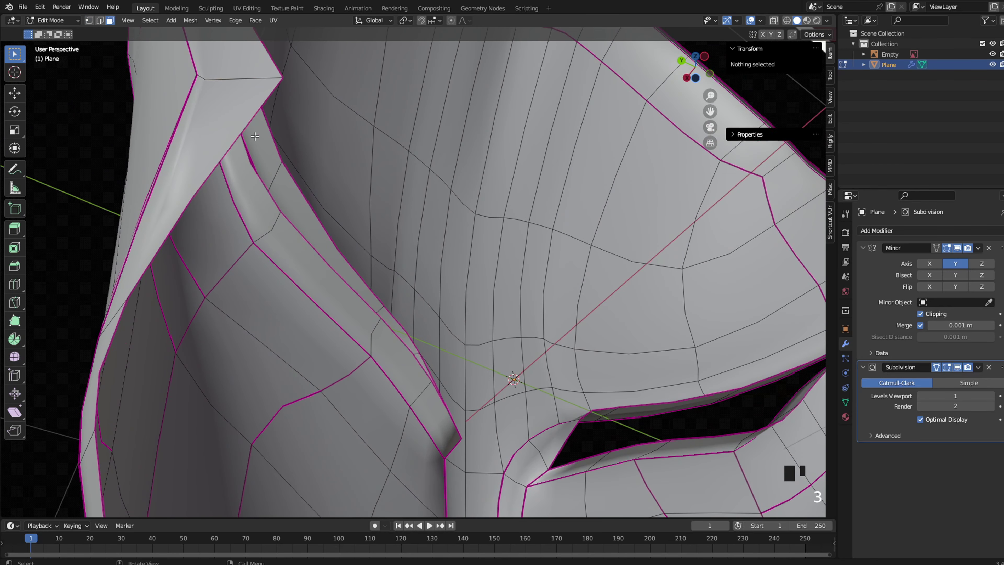
{"action": "key", "text": "2"}
{"action": "left_click", "coordinate": [232, 76]}
{"action": "left_click_drag", "start_coordinate": [805, 176], "coordinate": [816, 176]}
{"action": "key", "text": "Tab"}
{"action": "middle_click_drag", "start_coordinate": [375, 200], "coordinate": [460, 240]}
Move the inner edge of the lower rim near the rear corner along the Y axis
{"action": "key", "text": "Tab"}
{"action": "key", "text": "2"}
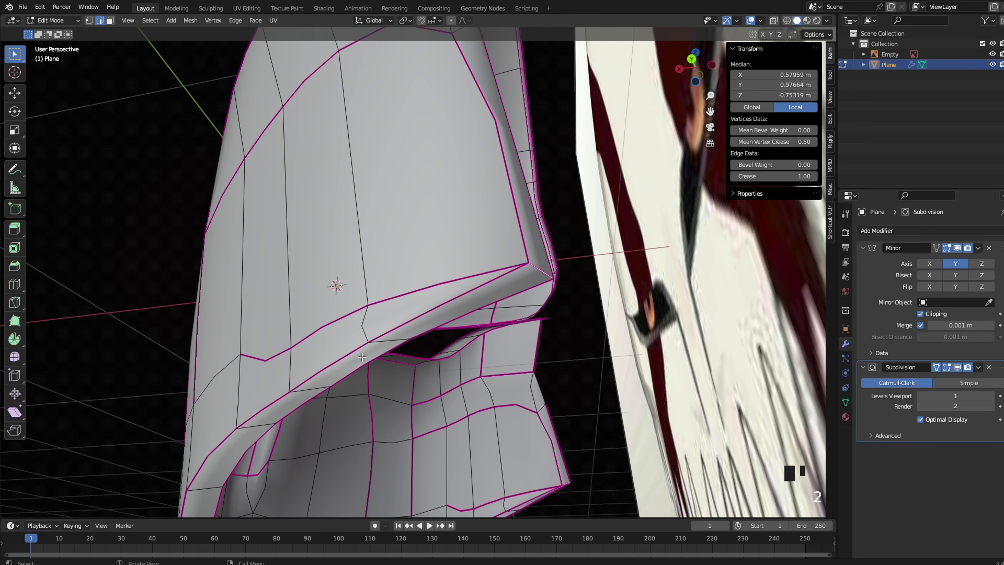
{"action": "left_click", "coordinate": [362, 357]}
{"action": "middle_click_drag", "start_coordinate": [362, 357], "coordinate": [375, 292]}
{"action": "key", "text": "g"}
{"action": "key", "text": "y"}
{"action": "left_click", "coordinate": [376, 308]}
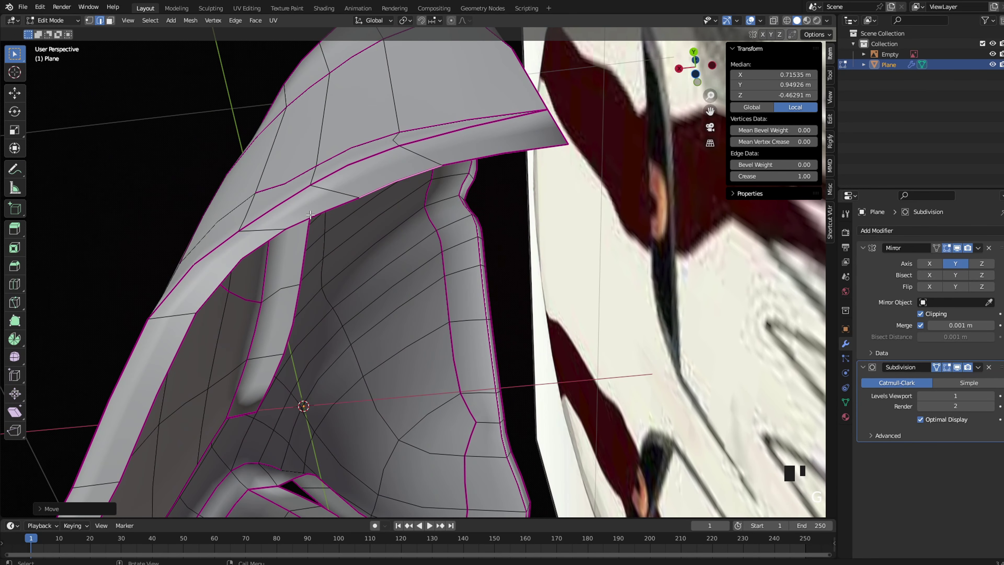
Move the neighbouring vertex on the inner border of the lower rim along the Y axis
{"action": "key", "text": "1"}
{"action": "scroll", "coordinate": [347, 264], "scroll_direction": "down", "scroll_amount": 4}
{"action": "scroll", "coordinate": [395, 277], "scroll_direction": "up", "scroll_amount": 2}
{"action": "left_click", "coordinate": [406, 281]}
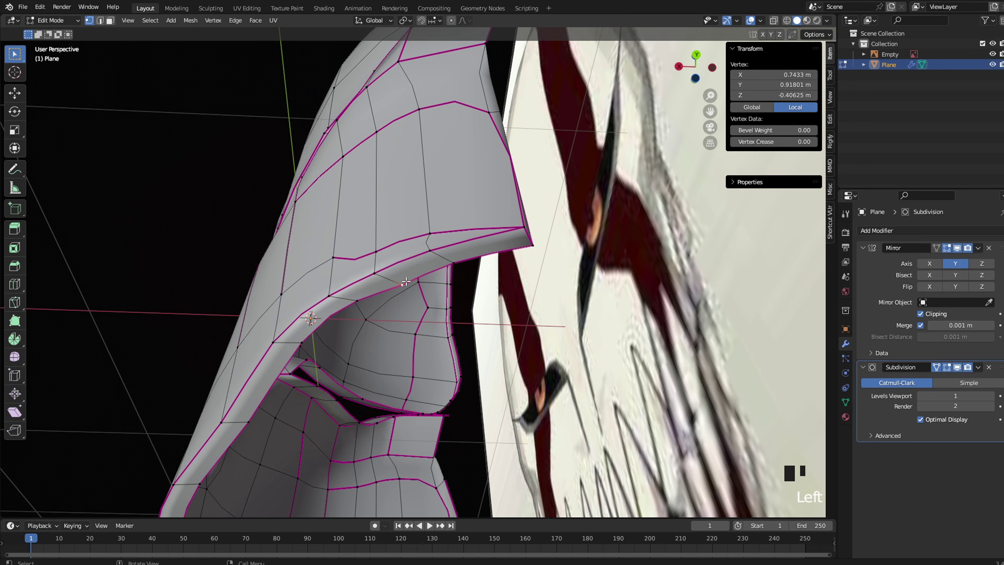
{"action": "scroll", "coordinate": [405, 276], "scroll_direction": "down", "scroll_amount": 3}
{"action": "key", "text": "Tab"}
From the mask's front, slide the vertex below the nose's side and move the vertex at the nose's lower corner downward
{"action": "middle_click_drag", "start_coordinate": [404, 270], "coordinate": [538, 341]}
{"action": "key", "text": "grave"}
{"action": "left_click", "coordinate": [589, 348]}
{"action": "key", "text": "Tab"}
{"action": "scroll", "coordinate": [387, 341], "scroll_direction": "up", "scroll_amount": 4}
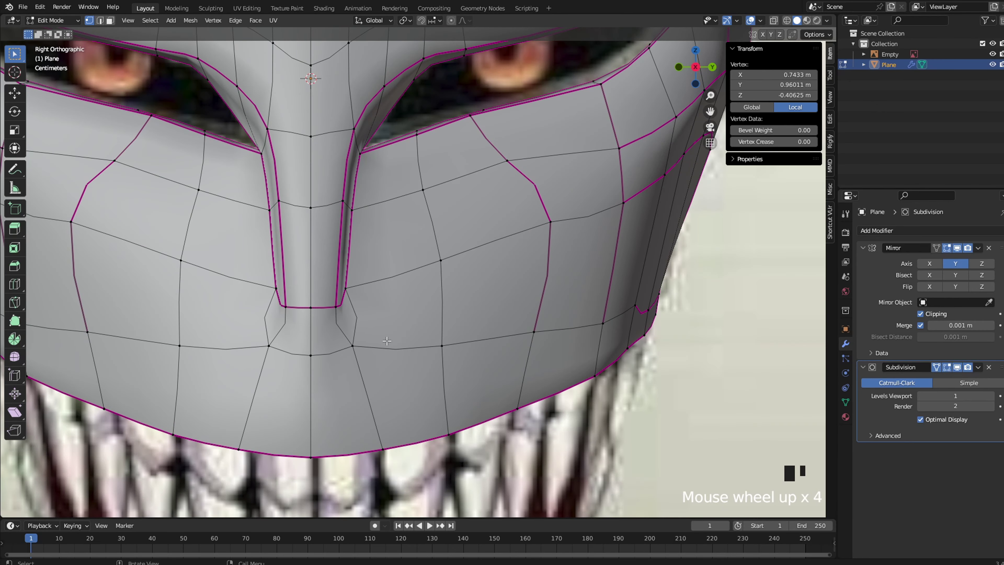
{"action": "left_click", "coordinate": [359, 345]}
{"action": "key", "text": "g"}
{"action": "key", "text": "g"}
{"action": "left_click", "coordinate": [372, 360]}
{"action": "key", "text": "Tab"}
{"action": "key", "text": "Tab"}
{"action": "left_click", "coordinate": [334, 316]}
{"action": "key", "text": "g"}
{"action": "left_click", "coordinate": [335, 331]}
Slide the vertex beside the nose's lower end upward along its edge, checking against the reference in wireframe
{"action": "key", "text": "Tab"}
{"action": "scroll", "coordinate": [404, 327], "scroll_direction": "down", "scroll_amount": 5}
{"action": "scroll", "coordinate": [415, 325], "scroll_direction": "up", "scroll_amount": 4}
{"action": "key", "text": "z"}
{"action": "left_click", "coordinate": [363, 311]}
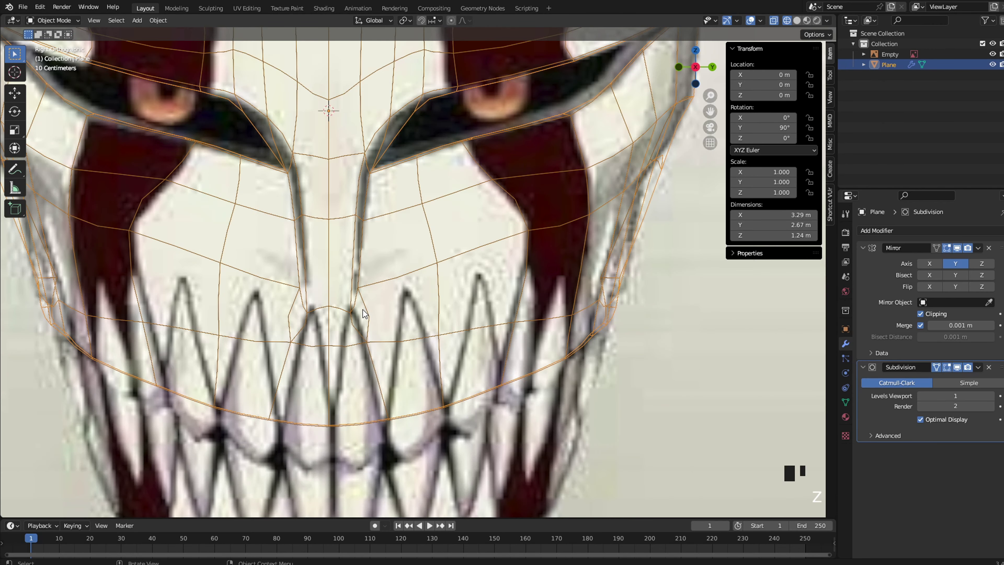
{"action": "key", "text": "Tab"}
{"action": "left_click", "coordinate": [359, 292]}
{"action": "key", "text": "g"}
{"action": "key", "text": "g"}
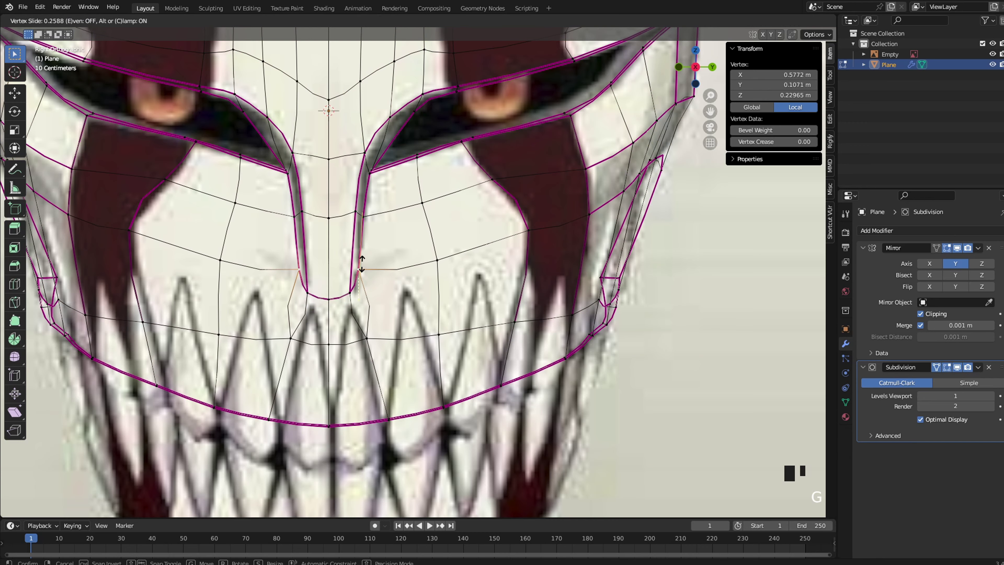
{"action": "left_click", "coordinate": [362, 263]}
Return to solid shading and raise the center vertex of the nose's lower edge about 0.018 m along the Z axis
{"action": "key", "text": "Tab"}
{"action": "key", "text": "shift+z"}
{"action": "key", "text": "Tab"}
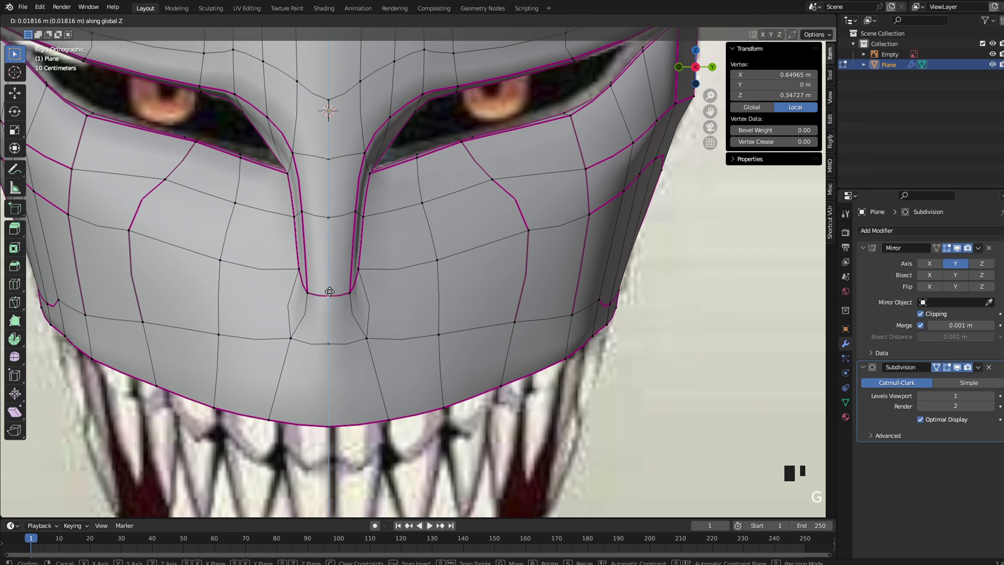
{"action": "left_click", "coordinate": [330, 291]}
Examine the smoothed mask from an angle and from the front
{"action": "key", "text": "Tab"}
{"action": "scroll", "coordinate": [432, 280], "scroll_direction": "down", "scroll_amount": 6}
{"action": "middle_click_drag", "start_coordinate": [474, 269], "coordinate": [360, 171]}
{"action": "key", "text": "Tab"}
{"action": "scroll", "coordinate": [367, 280], "scroll_direction": "up", "scroll_amount": 1}
{"action": "key", "text": "2"}
{"action": "left_click", "coordinate": [252, 288]}
{"action": "key", "text": "Tab"}
{"action": "scroll", "coordinate": [331, 278], "scroll_direction": "down", "scroll_amount": 2}
{"action": "key", "text": "Tab"}
{"action": "key", "text": "3"}
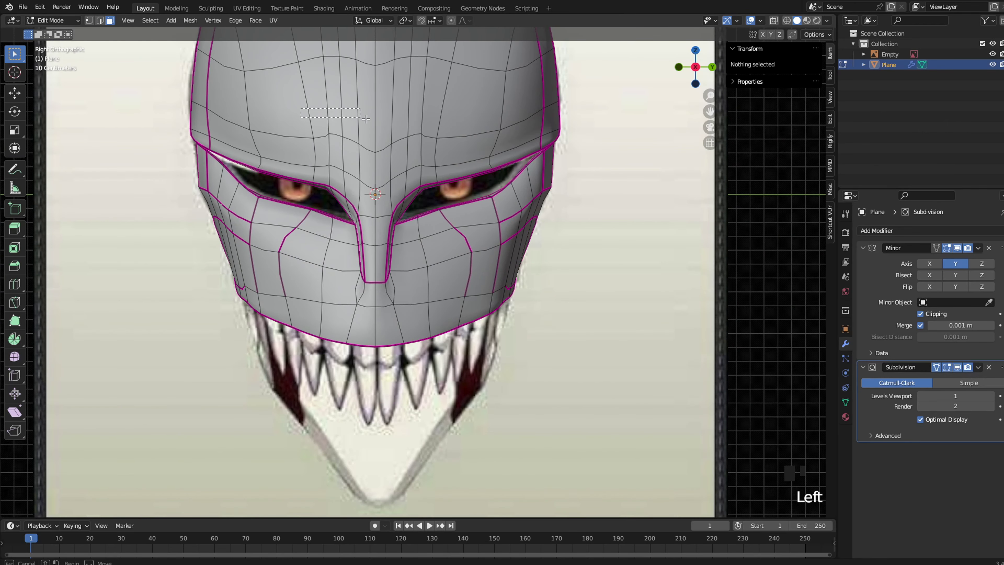
Select the central forehead faces above the nose and move them along the X axis
{"action": "left_click_drag", "start_coordinate": [353, 115], "coordinate": [412, 107]}
{"action": "left_click_drag", "start_coordinate": [323, 177], "coordinate": [323, 176]}
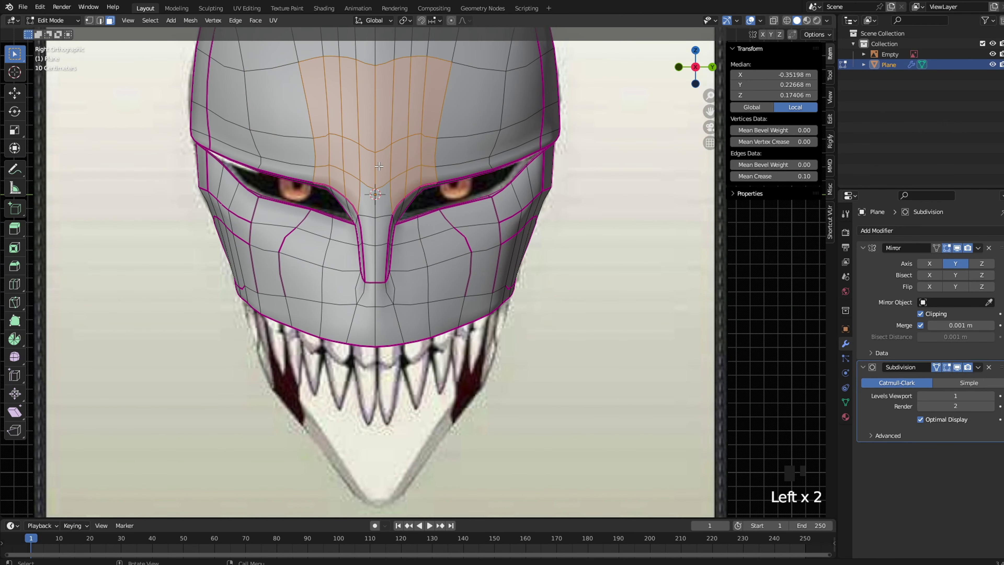
{"action": "key", "text": "z"}
{"action": "key", "text": "g"}
{"action": "middle_click_drag", "start_coordinate": [434, 194], "coordinate": [471, 254]}
{"action": "key", "text": "x"}
{"action": "left_click", "coordinate": [562, 197]}
Reposition an edge on the side of the forehead
{"action": "key", "text": "Tab"}
{"action": "scroll", "coordinate": [583, 200], "scroll_direction": "down", "scroll_amount": 1}
{"action": "middle_click_drag", "start_coordinate": [470, 253], "coordinate": [392, 224]}
{"action": "key", "text": "Tab"}
{"action": "key", "text": "2"}
{"action": "key", "text": "Tab"}
{"action": "key", "text": "Tab"}
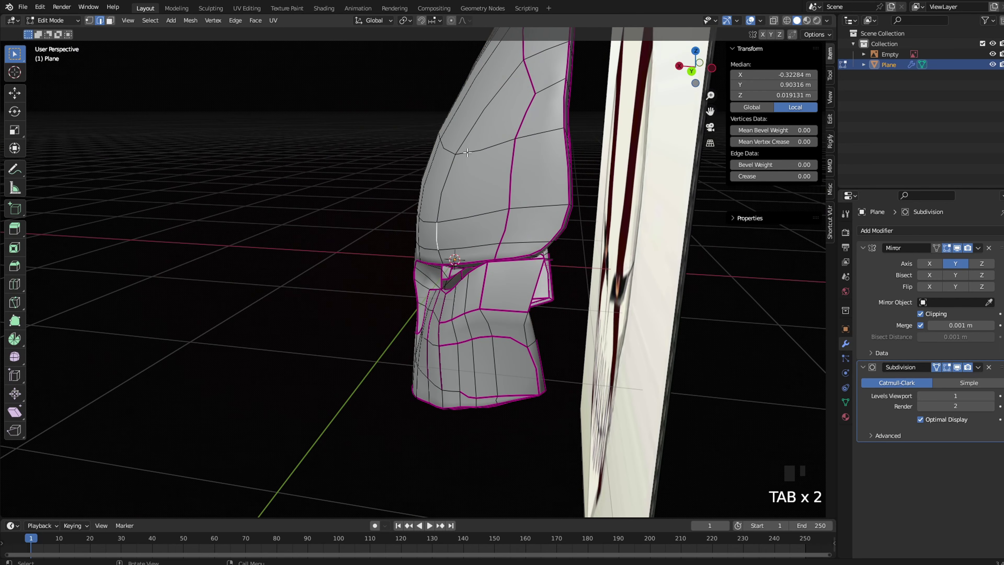
{"action": "middle_click_drag", "start_coordinate": [449, 148], "coordinate": [465, 150]}
{"action": "middle_click_drag", "start_coordinate": [253, 149], "coordinate": [489, 160]}
{"action": "key", "text": "g"}
{"action": "left_click", "coordinate": [485, 155]}
{"action": "key", "text": "Tab"}
{"action": "key", "text": "Tab"}
Move the face on the side of the nose's lower end along the X axis
{"action": "scroll", "coordinate": [452, 321], "scroll_direction": "down", "scroll_amount": 2}
{"action": "middle_click_drag", "start_coordinate": [453, 321], "coordinate": [442, 314]}
{"action": "key", "text": "3"}
{"action": "left_click", "coordinate": [405, 322]}
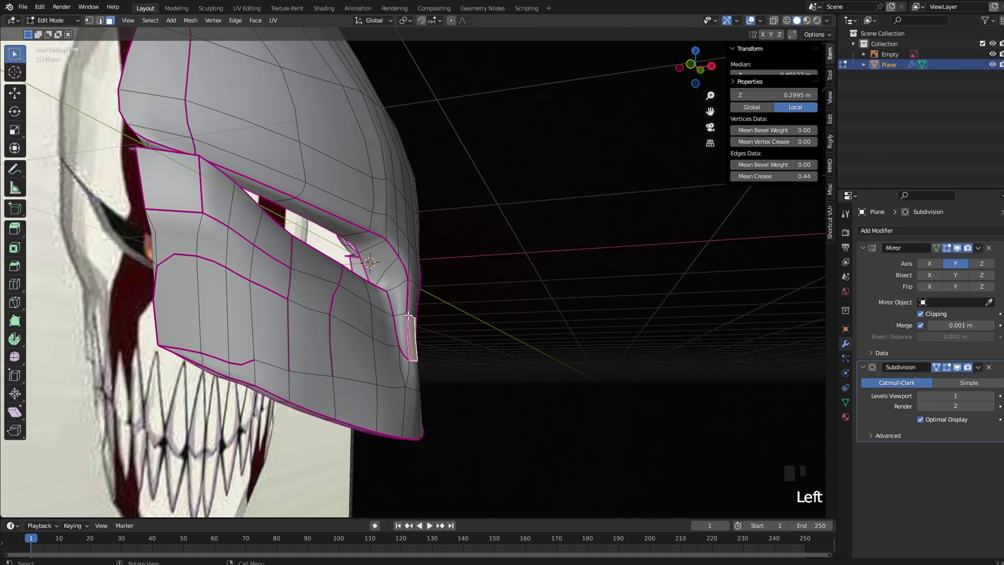
{"action": "key", "text": "g"}
{"action": "key", "text": "x"}
{"action": "left_click", "coordinate": [468, 296]}
Move the edge across the nose ridge along the X axis
{"action": "key", "text": "2"}
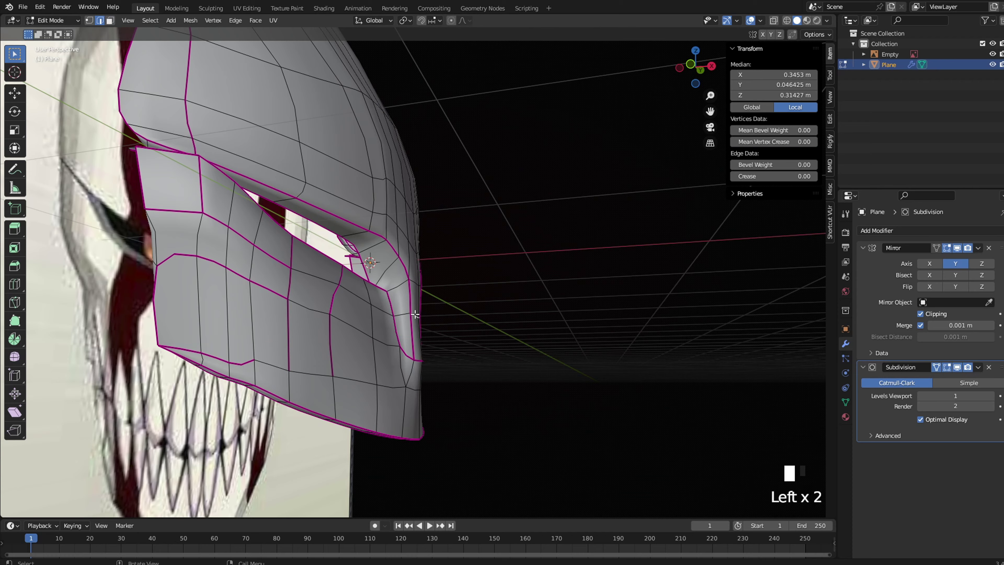
{"action": "key", "text": "g"}
{"action": "key", "text": "x"}
{"action": "left_click", "coordinate": [458, 305]}
Compare the mask's front with the reference image in wireframe display
{"action": "key", "text": "Tab"}
{"action": "left_click", "coordinate": [462, 304]}
{"action": "middle_click_drag", "start_coordinate": [462, 304], "coordinate": [400, 342]}
{"action": "key", "text": "grave"}
{"action": "left_click", "coordinate": [466, 338]}
{"action": "key", "text": "Tab"}
{"action": "scroll", "coordinate": [399, 344], "scroll_direction": "up", "scroll_amount": 2}
{"action": "key", "text": "z"}
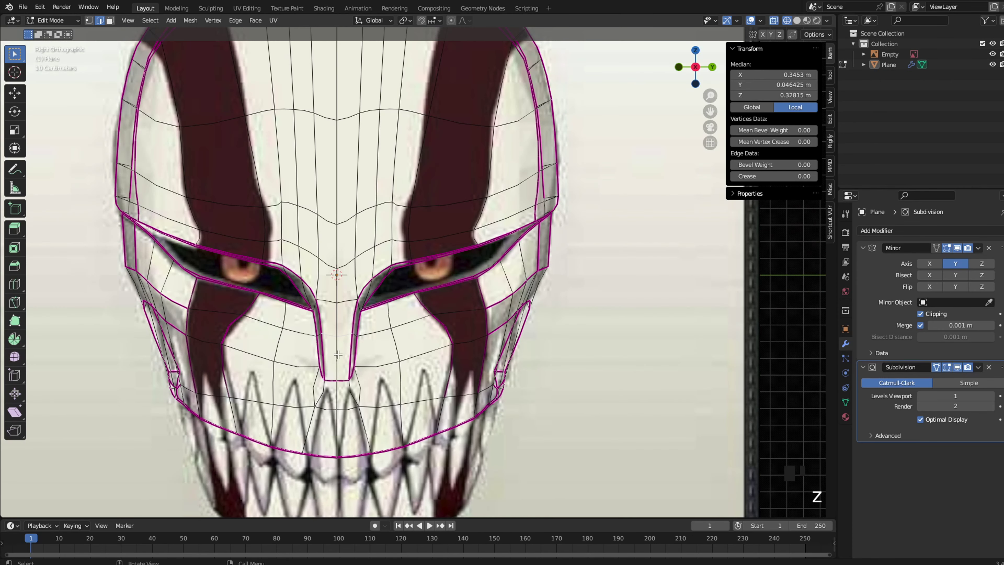
{"action": "key", "text": "z"}
Move the nose's lower border edge along the X axis
{"action": "left_click", "coordinate": [358, 374]}
{"action": "left_click", "coordinate": [339, 381]}
{"action": "middle_click_drag", "start_coordinate": [386, 376], "coordinate": [288, 349]}
{"action": "key", "text": "g"}
{"action": "key", "text": "x"}
{"action": "left_click", "coordinate": [289, 348]}
{"action": "key", "text": "Tab"}
Examine the nose and lower rim against the reference teeth from the front in wireframe
{"action": "key", "text": "grave"}
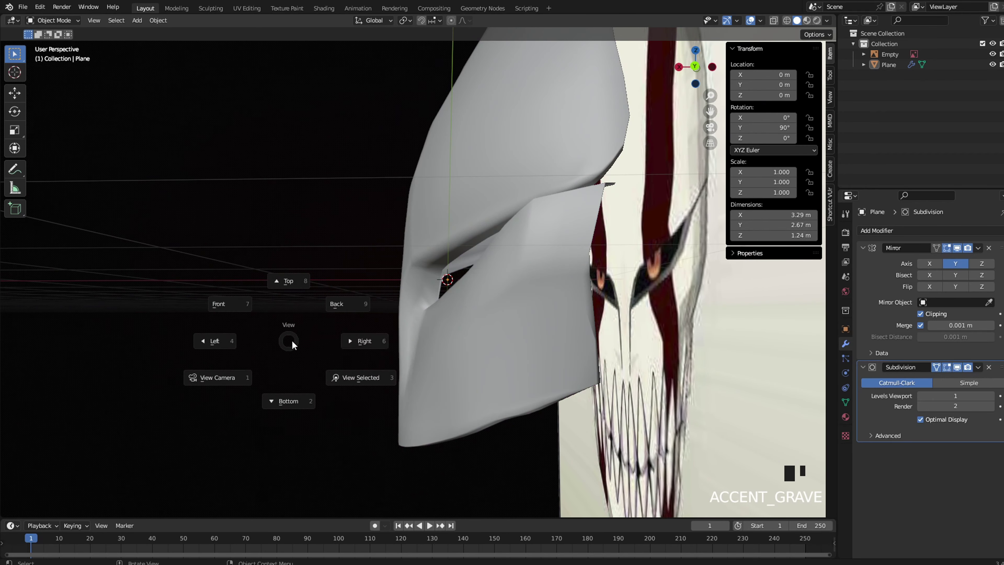
{"action": "left_click", "coordinate": [498, 336]}
{"action": "scroll", "coordinate": [502, 338], "scroll_direction": "down", "scroll_amount": 3}
{"action": "key", "text": "Tab"}
{"action": "scroll", "coordinate": [474, 344], "scroll_direction": "up", "scroll_amount": 2}
{"action": "middle_click_drag", "start_coordinate": [442, 358], "coordinate": [450, 316], "text": "shift"}
{"action": "scroll", "coordinate": [419, 328], "scroll_direction": "up", "scroll_amount": 3}
{"action": "key", "text": "z"}
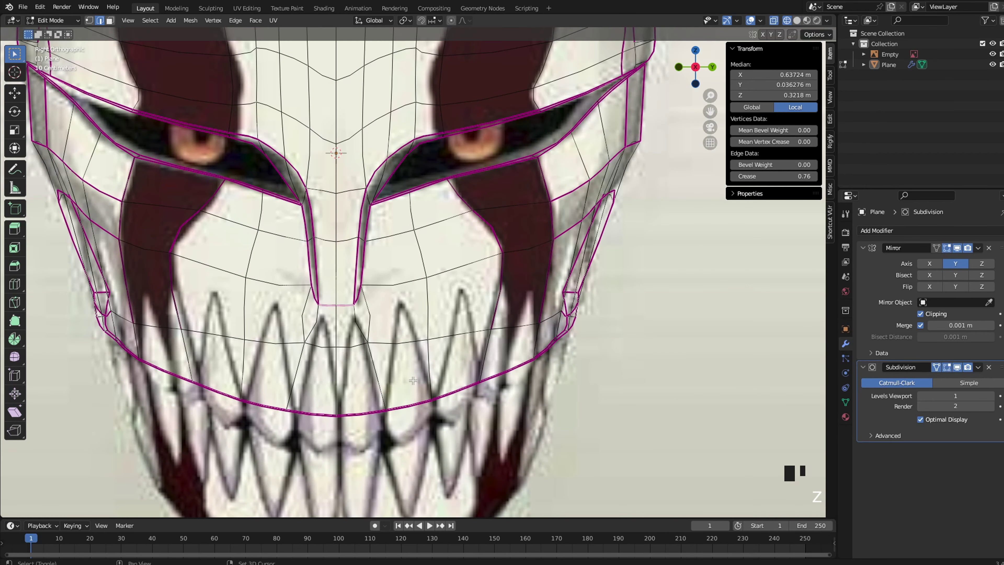
{"action": "middle_click_drag", "start_coordinate": [464, 362], "coordinate": [319, 352], "text": "shift"}
{"action": "scroll", "coordinate": [318, 352], "scroll_direction": "up", "scroll_amount": 2}
{"action": "key", "text": "z"}
Set the crease of the edge row above the cheek's lower rim to 0.00
{"action": "middle_click_drag", "start_coordinate": [547, 334], "coordinate": [537, 250]}
{"action": "key", "text": "Tab"}
{"action": "key", "text": "Tab"}
{"action": "key", "text": "grave"}
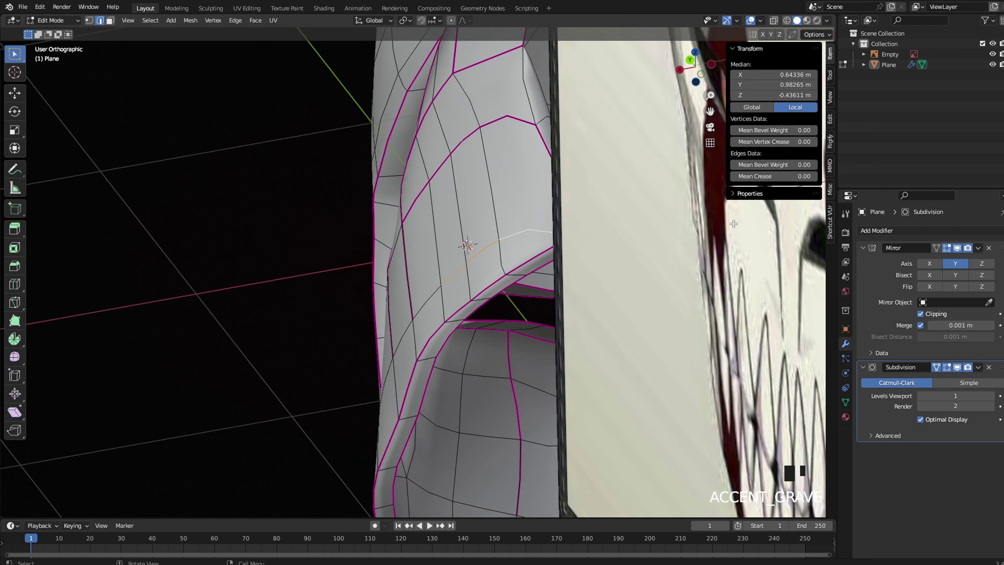
Select the edge loop along the cheek's lower rim and back side and set its mean crease to 1.00
{"action": "middle_click_drag", "start_coordinate": [733, 223], "coordinate": [583, 193]}
{"action": "key", "text": "2"}
{"action": "left_click", "coordinate": [585, 285], "text": "alt+shift"}
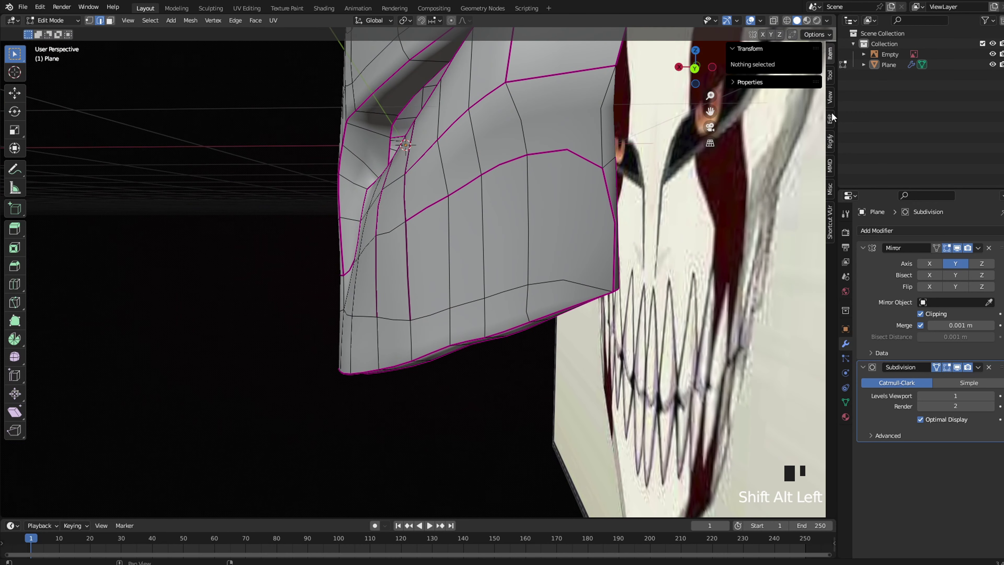
{"action": "left_click", "coordinate": [611, 119], "text": "alt"}
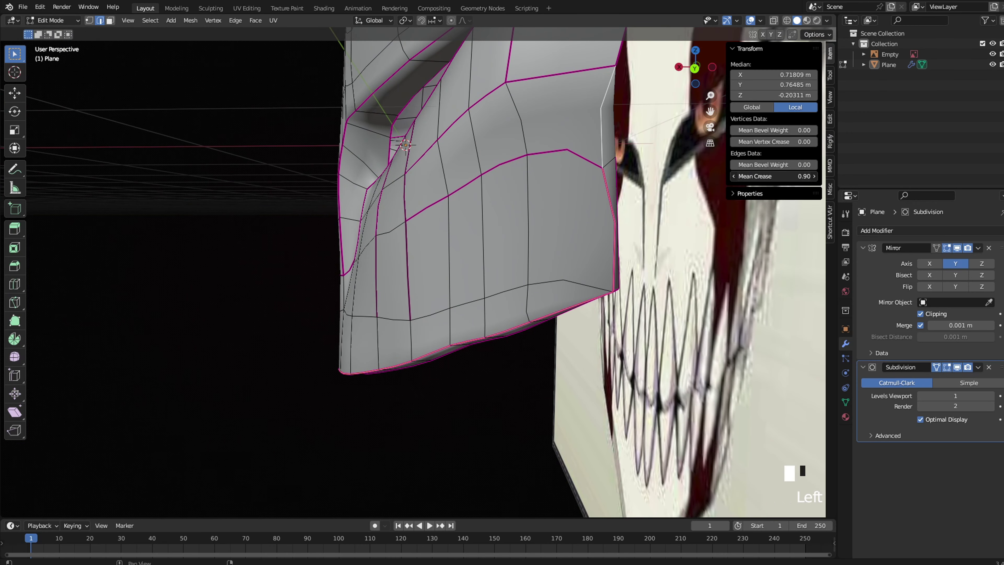
{"action": "left_click_drag", "start_coordinate": [787, 175], "coordinate": [810, 176]}
{"action": "key", "text": "Tab"}
{"action": "middle_click_drag", "start_coordinate": [600, 202], "coordinate": [553, 219]}
{"action": "key", "text": "Tab"}
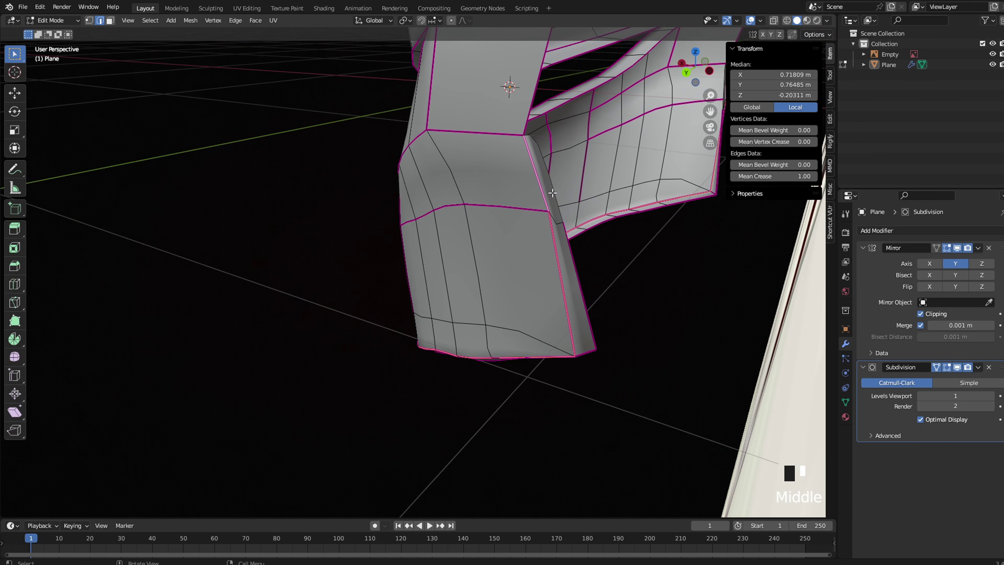
Set the mean crease of the vertical edges on the cheek's upper rear side to 1.00
{"action": "left_click", "coordinate": [553, 193], "text": "alt"}
{"action": "middle_click_drag", "start_coordinate": [524, 167], "coordinate": [501, 296], "text": "shift"}
{"action": "left_click", "coordinate": [491, 263]}
{"action": "key", "text": "Tab"}
{"action": "key", "text": "Tab"}
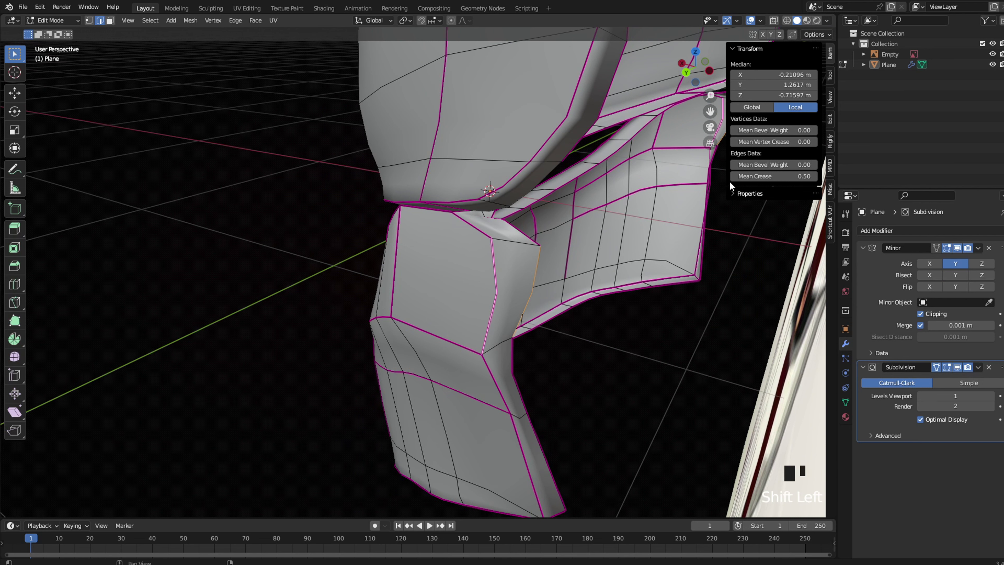
{"action": "left_click_drag", "start_coordinate": [755, 176], "coordinate": [815, 176]}
{"action": "key", "text": "Tab"}
{"action": "key", "text": "Tab"}
Examine the cheek from the side and the mask from the front against the reference, in wireframe and solid shading
{"action": "middle_click_drag", "start_coordinate": [464, 345], "coordinate": [572, 314]}
{"action": "key", "text": "Tab"}
{"action": "key", "text": "Tab"}
{"action": "left_click", "coordinate": [599, 251]}
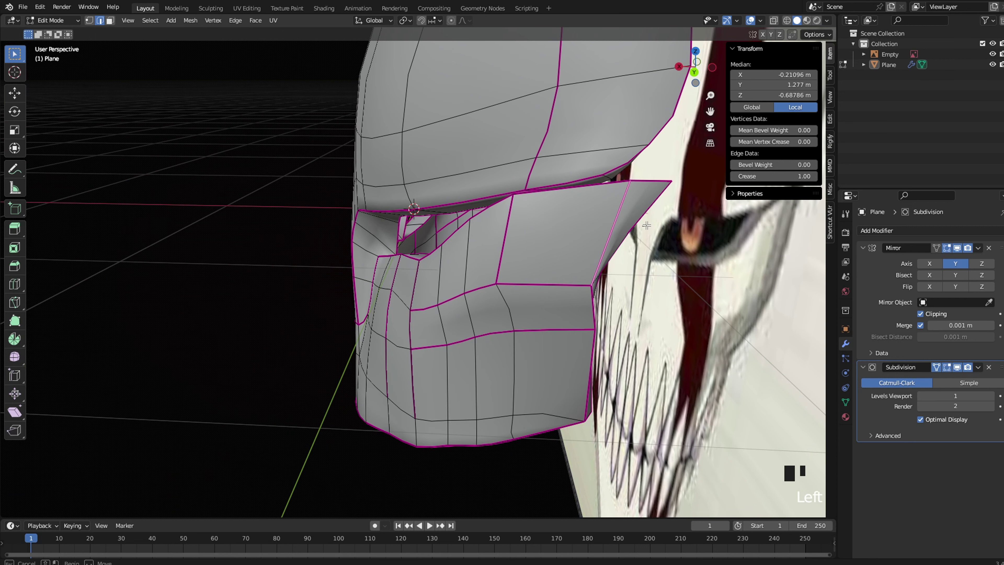
{"action": "left_click", "coordinate": [646, 226]}
{"action": "middle_click_drag", "start_coordinate": [646, 225], "coordinate": [687, 401]}
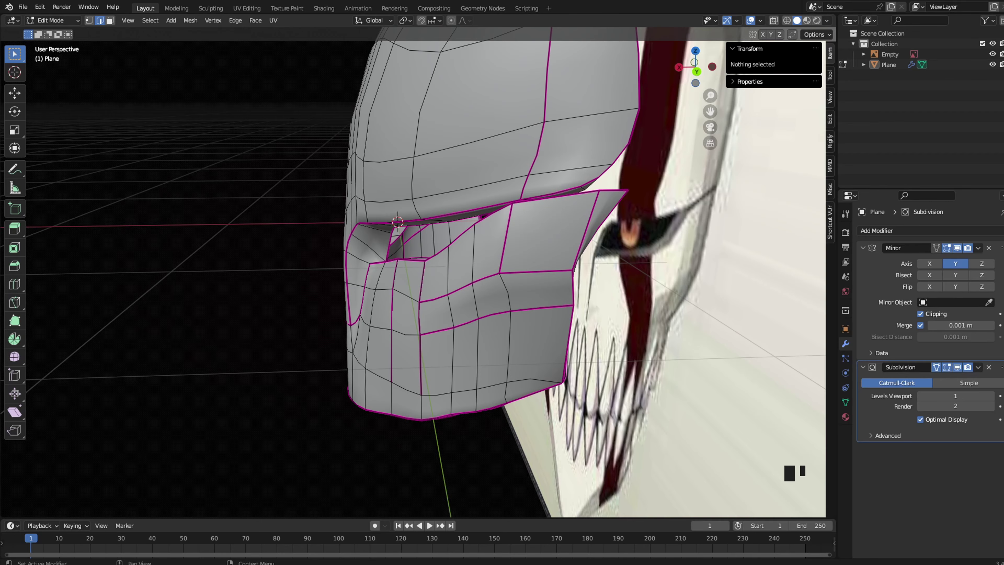
{"action": "key", "text": "grave"}
{"action": "left_click", "coordinate": [595, 295]}
{"action": "scroll", "coordinate": [553, 287], "scroll_direction": "down", "scroll_amount": 5}
{"action": "scroll", "coordinate": [553, 288], "scroll_direction": "up", "scroll_amount": 2}
{"action": "key", "text": "alt+z"}
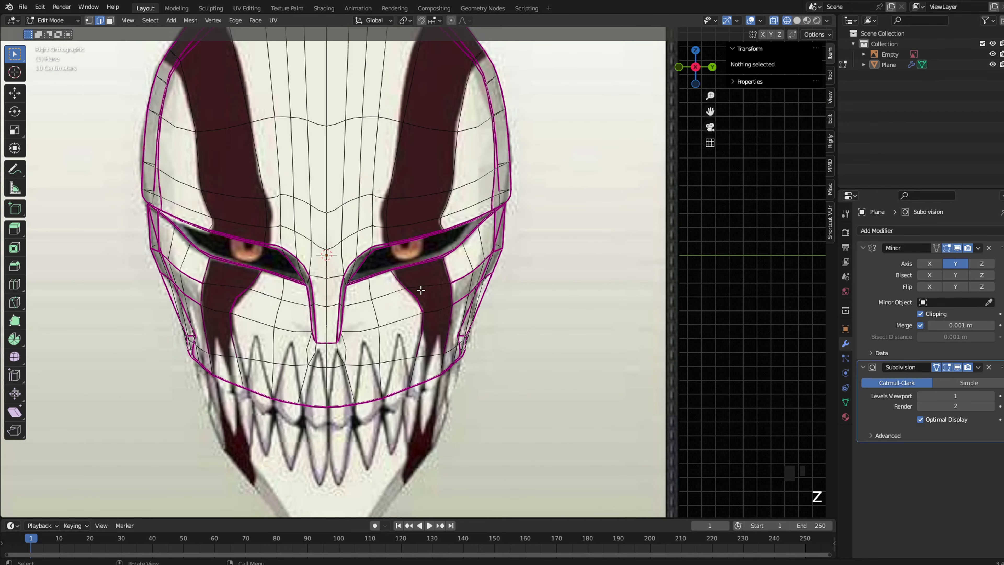
{"action": "scroll", "coordinate": [420, 290], "scroll_direction": "up", "scroll_amount": 3}
{"action": "key", "text": "z"}
{"action": "left_click", "coordinate": [493, 289]}
{"action": "middle_click_drag", "start_coordinate": [564, 264], "coordinate": [520, 267]}
Inspect the crease of the vertical edge row near the cheek's rear
{"action": "left_click", "coordinate": [544, 263]}
{"action": "key", "text": "grave"}
{"action": "left_click", "coordinate": [589, 266]}
{"action": "key", "text": "z"}
{"action": "key", "text": "z"}
{"action": "left_click", "coordinate": [576, 264]}
{"action": "scroll", "coordinate": [522, 269], "scroll_direction": "down", "scroll_amount": 1}
{"action": "scroll", "coordinate": [545, 289], "scroll_direction": "up", "scroll_amount": 1}
{"action": "left_click", "coordinate": [563, 307], "text": "ctrl"}
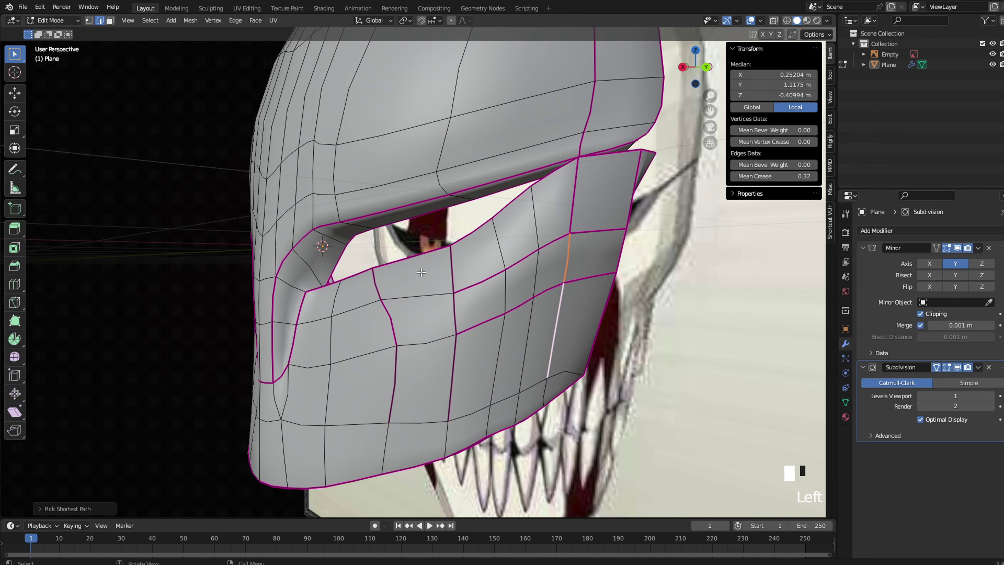
Compare the nose, cheeks and lower rim with the reference teeth from the front, with and without the edit mesh
{"action": "key", "text": "Tab"}
{"action": "key", "text": "grave"}
{"action": "left_click", "coordinate": [472, 282]}
{"action": "scroll", "coordinate": [287, 332], "scroll_direction": "down", "scroll_amount": 3}
{"action": "scroll", "coordinate": [288, 331], "scroll_direction": "up", "scroll_amount": 2}
{"action": "middle_click_drag", "start_coordinate": [288, 332], "coordinate": [411, 273], "text": "shift"}
{"action": "left_click", "coordinate": [445, 326]}
{"action": "key", "text": "Tab"}
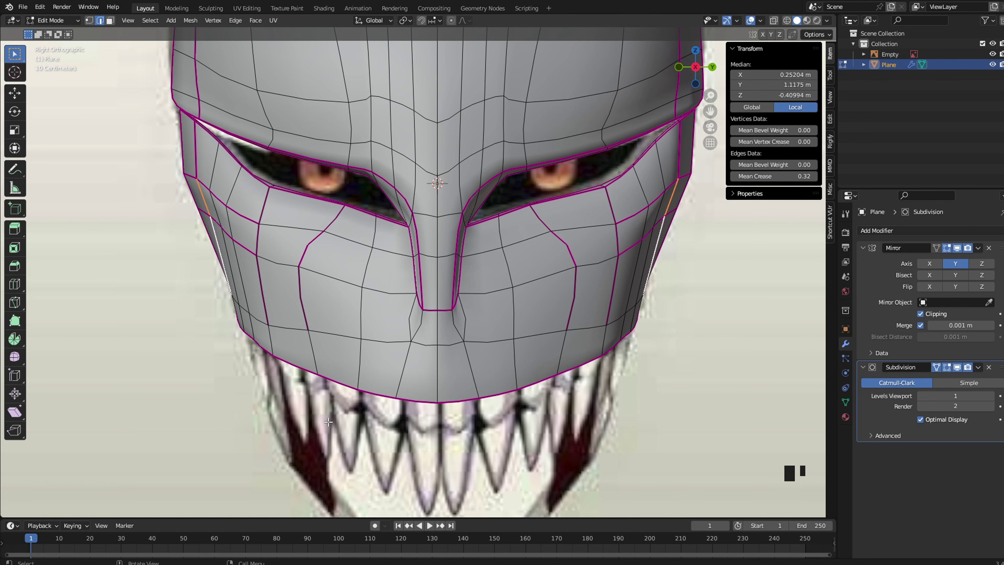
{"action": "scroll", "coordinate": [321, 430], "scroll_direction": "up", "scroll_amount": 2}
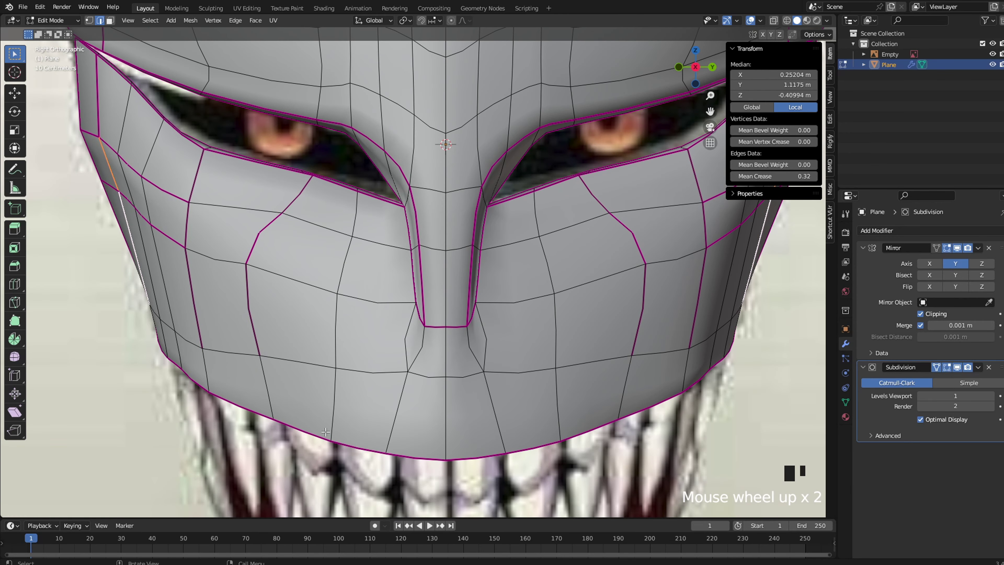
{"action": "scroll", "coordinate": [326, 431], "scroll_direction": "down", "scroll_amount": 3}
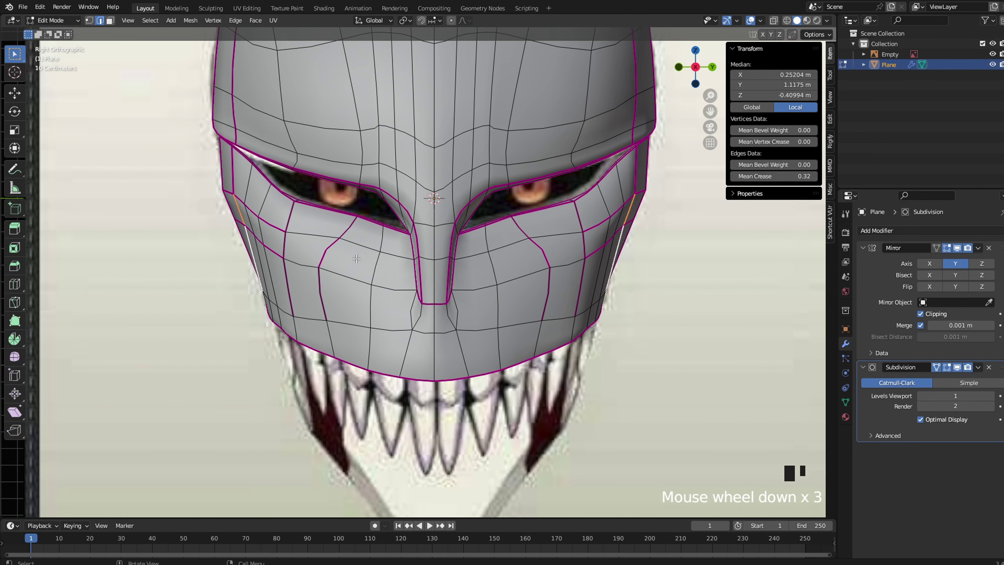
{"action": "key", "text": "Tab"}
{"action": "middle_click_drag", "start_coordinate": [435, 331], "coordinate": [447, 199], "text": "shift"}
{"action": "key", "text": "Tab"}
{"action": "scroll", "coordinate": [447, 344], "scroll_direction": "up", "scroll_amount": 2}
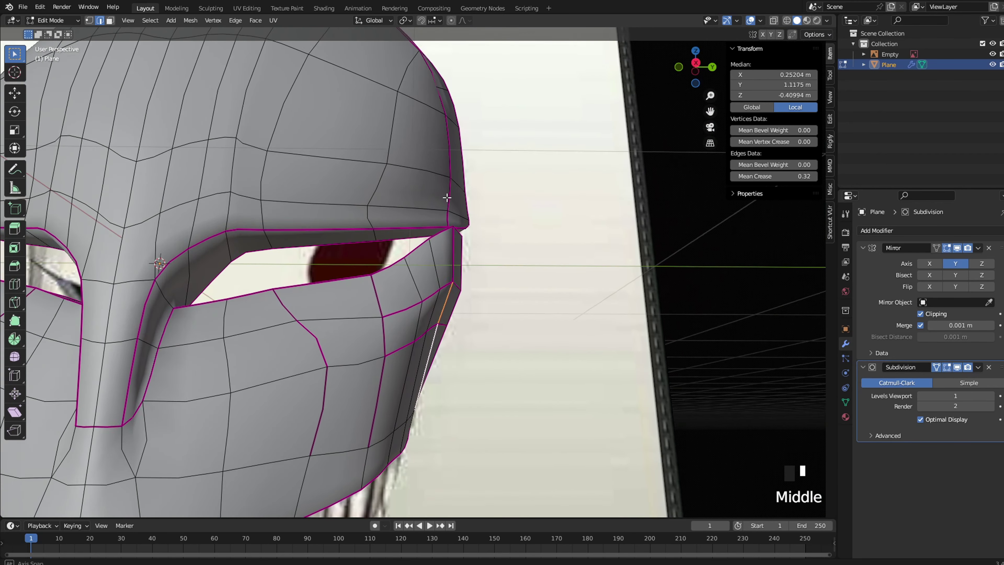
Move a vertex on the eye opening's border along the Z axis
{"action": "key", "text": "1"}
{"action": "left_click", "coordinate": [374, 240]}
{"action": "middle_click_drag", "start_coordinate": [374, 240], "coordinate": [281, 267]}
{"action": "key", "text": "g"}
{"action": "key", "text": "z"}
{"action": "left_click", "coordinate": [467, 262]}
{"action": "key", "text": "2"}
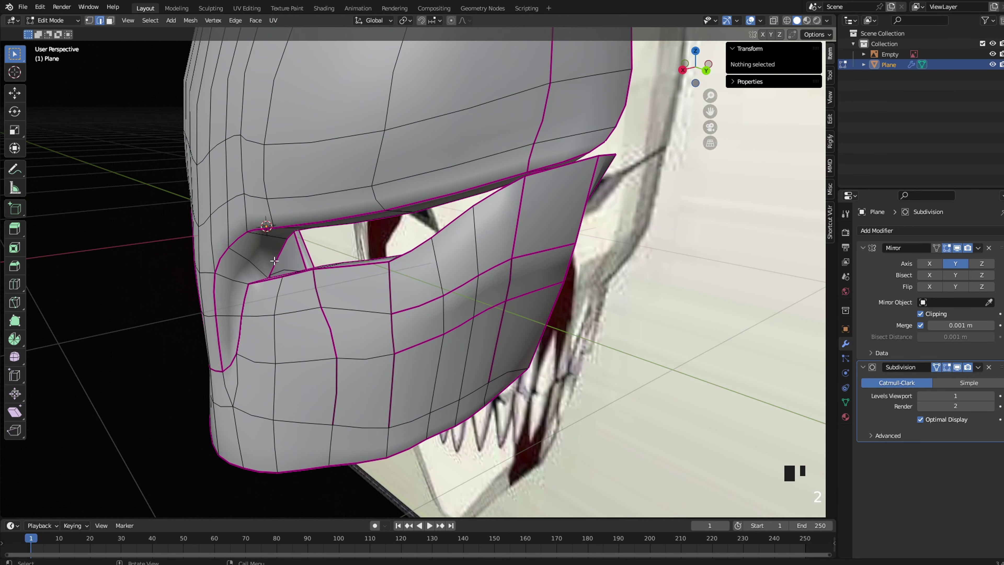
Examine the lower rim over the reference teeth and chin from the front, switching between wireframe and solid shading
{"action": "key", "text": "Tab"}
{"action": "key", "text": "grave"}
{"action": "left_click", "coordinate": [406, 242]}
{"action": "scroll", "coordinate": [405, 242], "scroll_direction": "down", "scroll_amount": 4}
{"action": "key", "text": "z"}
{"action": "left_click", "coordinate": [322, 242]}
{"action": "middle_click_drag", "start_coordinate": [289, 308], "coordinate": [321, 266], "text": "shift"}
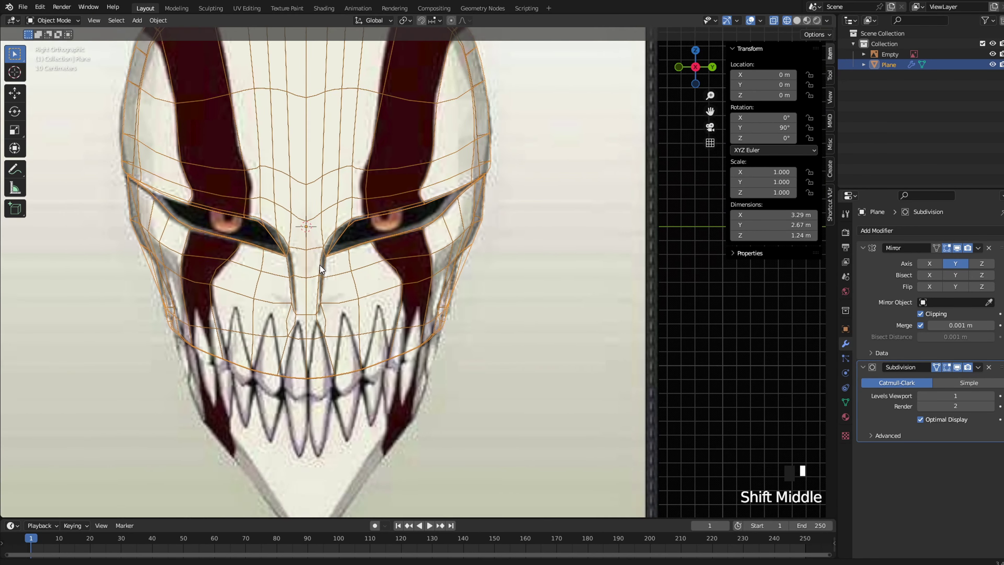
{"action": "scroll", "coordinate": [408, 163], "scroll_direction": "up", "scroll_amount": 3}
{"action": "key", "text": "z"}
{"action": "left_click", "coordinate": [475, 164]}
{"action": "key", "text": "Tab"}
{"action": "middle_click_drag", "start_coordinate": [475, 163], "coordinate": [484, 188], "text": "shift"}
{"action": "key", "text": "z"}
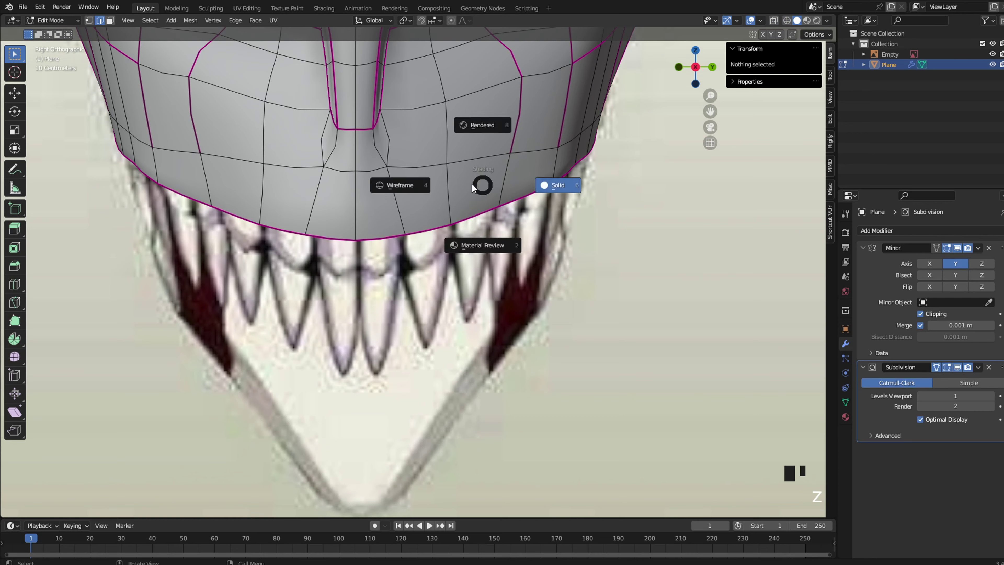
{"action": "left_click", "coordinate": [471, 188]}
{"action": "key", "text": "z"}
{"action": "left_click", "coordinate": [525, 176]}
{"action": "left_click", "coordinate": [514, 156], "text": "alt"}
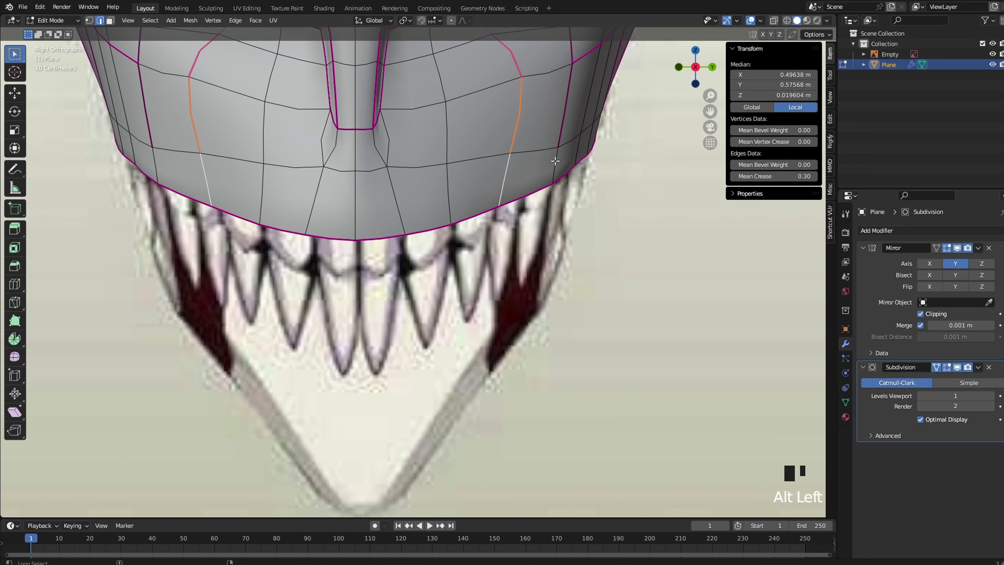
{"action": "scroll", "coordinate": [550, 215], "scroll_direction": "down", "scroll_amount": 5}
{"action": "key", "text": "Tab"}
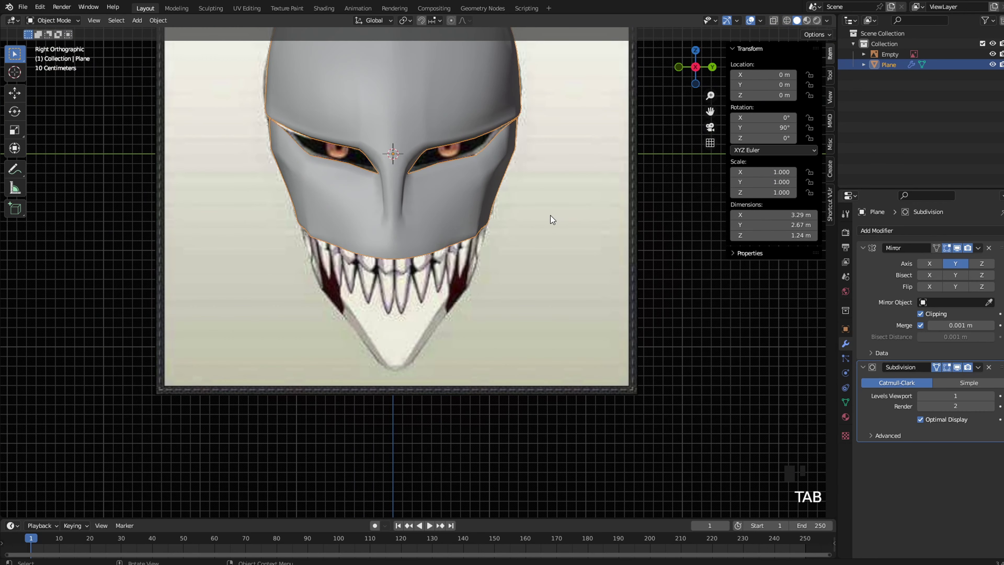
{"action": "key", "text": "ctrl+z"}
{"action": "key", "text": "ctrl+z"}
{"action": "key", "text": "ctrl+z"}
Duplicate the centre face under the lower rim and move the copy down along Z onto the reference teeth
{"action": "scroll", "coordinate": [499, 253], "scroll_direction": "up", "scroll_amount": 3}
{"action": "key", "text": "z"}
{"action": "left_click", "coordinate": [410, 251]}
{"action": "mouse_move", "coordinate": [410, 222]}
{"action": "middle_mouse_down", "text": "shift"}
{"action": "mouse_move", "coordinate": [405, 293]}
{"action": "mouse_move", "coordinate": [406, 256]}
{"action": "middle_mouse_up", "text": "shift"}
{"action": "key", "text": "z"}
{"action": "left_click", "coordinate": [474, 256]}
{"action": "key", "text": "3"}
{"action": "left_click", "coordinate": [404, 241]}
{"action": "key", "text": "grave"}
{"action": "left_click", "coordinate": [474, 241]}
{"action": "key", "text": "z"}
{"action": "left_click", "coordinate": [419, 233]}
{"action": "key", "text": "shift+d"}
{"action": "right_click", "coordinate": [440, 237]}
{"action": "key", "text": "g"}
{"action": "key", "text": "z"}
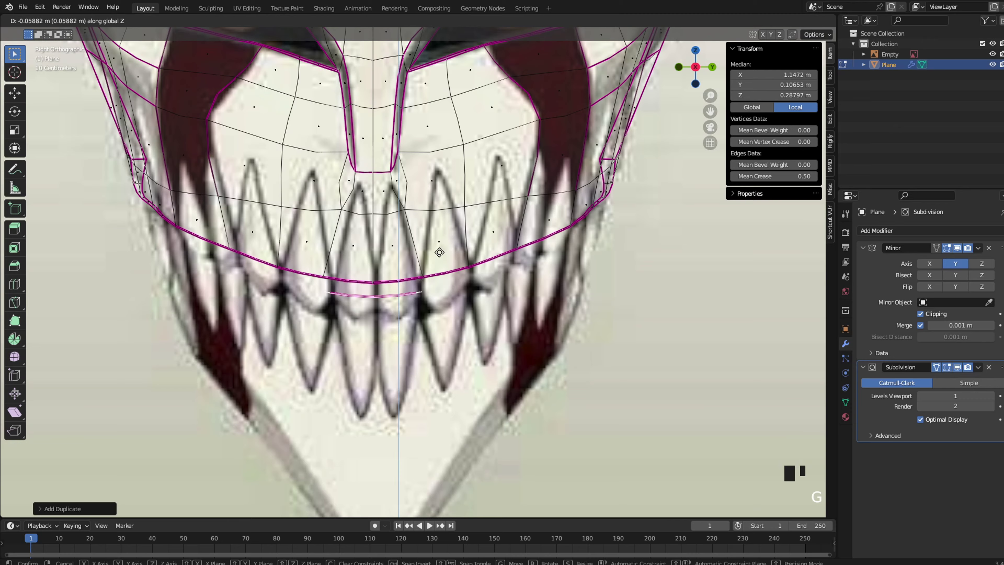
{"action": "left_click", "coordinate": [434, 278]}
{"action": "key", "text": "z"}
{"action": "left_click", "coordinate": [487, 279]}
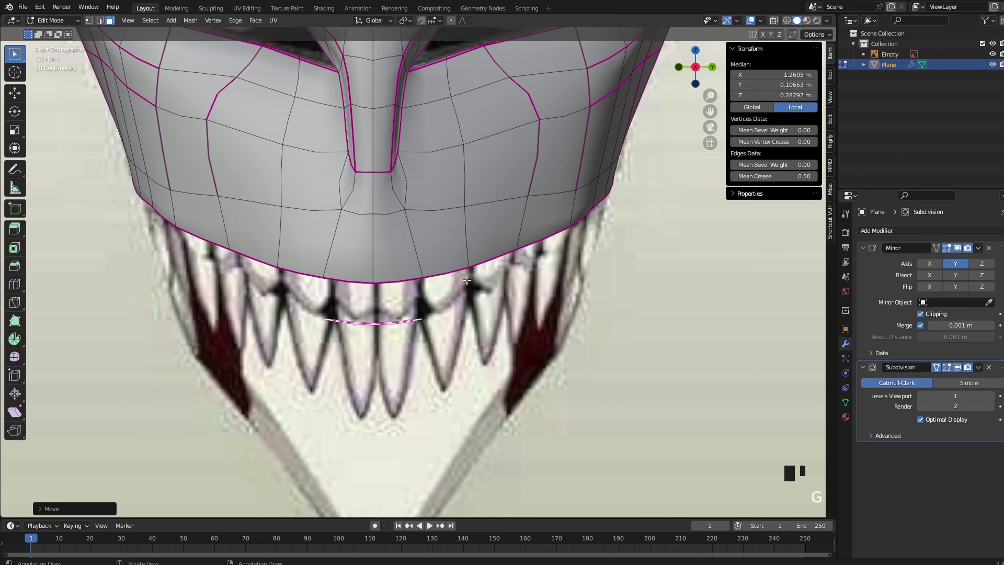
Extrude the outer edge of the duplicated centre strip downward towards the tips of the front teeth
{"action": "key", "text": "2"}
{"action": "left_click", "coordinate": [396, 328]}
{"action": "middle_click_drag", "start_coordinate": [397, 328], "coordinate": [520, 341]}
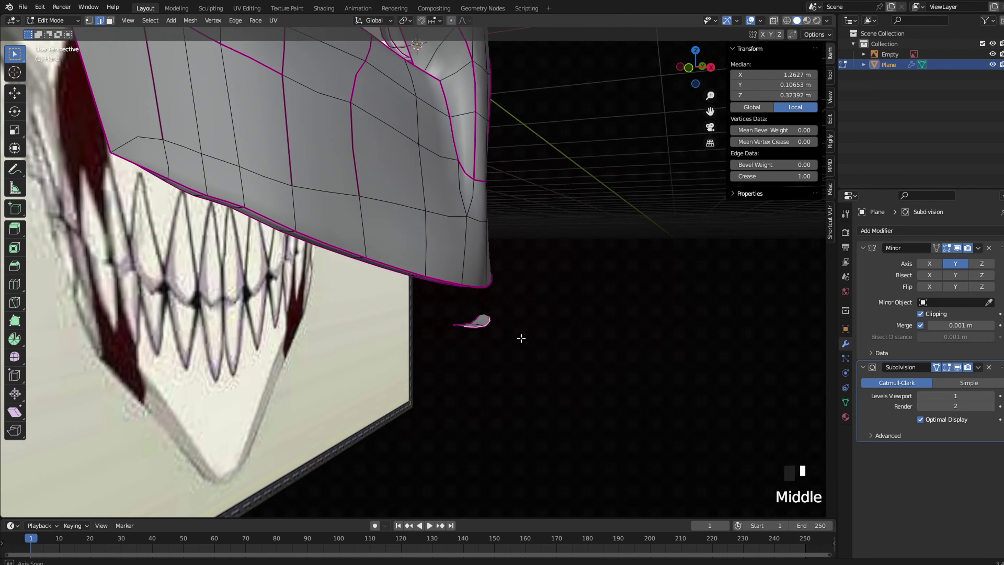
{"action": "key", "text": "grave"}
{"action": "left_click", "coordinate": [606, 337]}
{"action": "key", "text": "alt+z"}
{"action": "key", "text": "g"}
{"action": "left_click", "coordinate": [458, 381]}
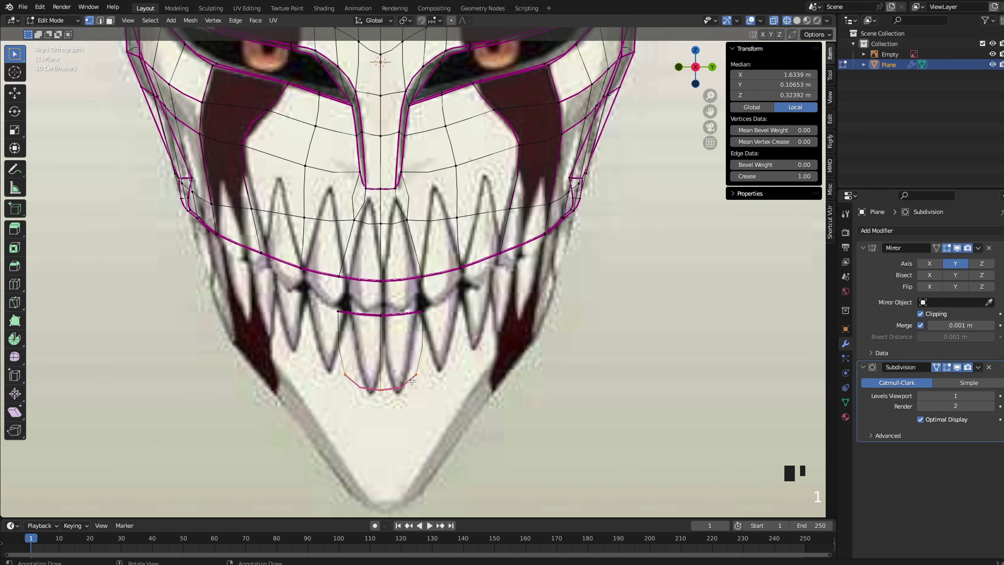
Delete the duplicated centre strip and its extruded face
{"action": "left_click_drag", "start_coordinate": [432, 305], "coordinate": [329, 393]}
{"action": "key", "text": "x"}
{"action": "left_click", "coordinate": [475, 258]}
Duplicate the strip of faces along the underside of the lower rim and move the copy down along Z onto the reference's tooth line
{"action": "key", "text": "z"}
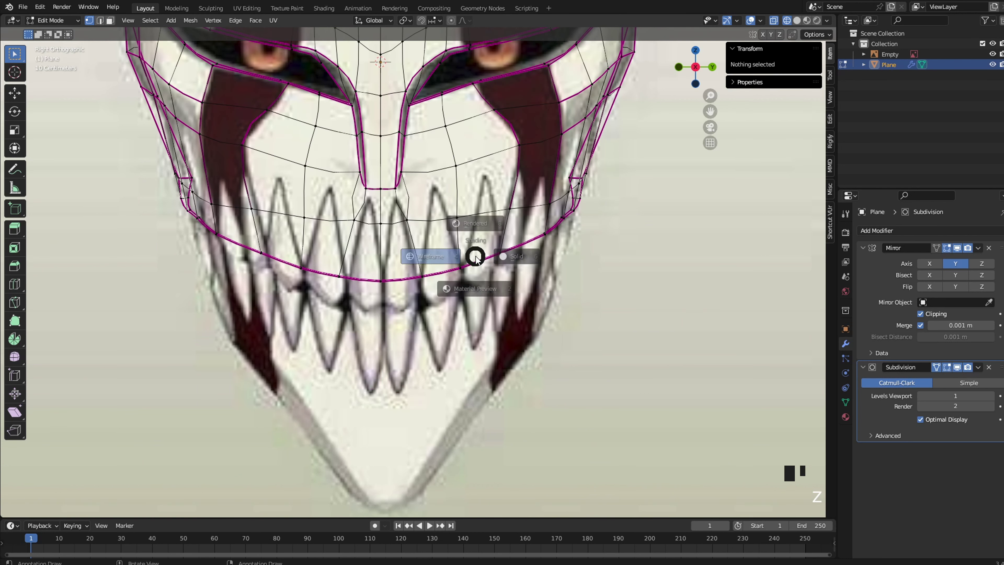
{"action": "left_click", "coordinate": [505, 256]}
{"action": "middle_click_drag", "start_coordinate": [494, 269], "coordinate": [445, 231]}
{"action": "scroll", "coordinate": [445, 232], "scroll_direction": "up", "scroll_amount": 2}
{"action": "key", "text": "3"}
{"action": "left_click", "coordinate": [386, 216]}
{"action": "left_click", "coordinate": [596, 218], "text": "ctrl"}
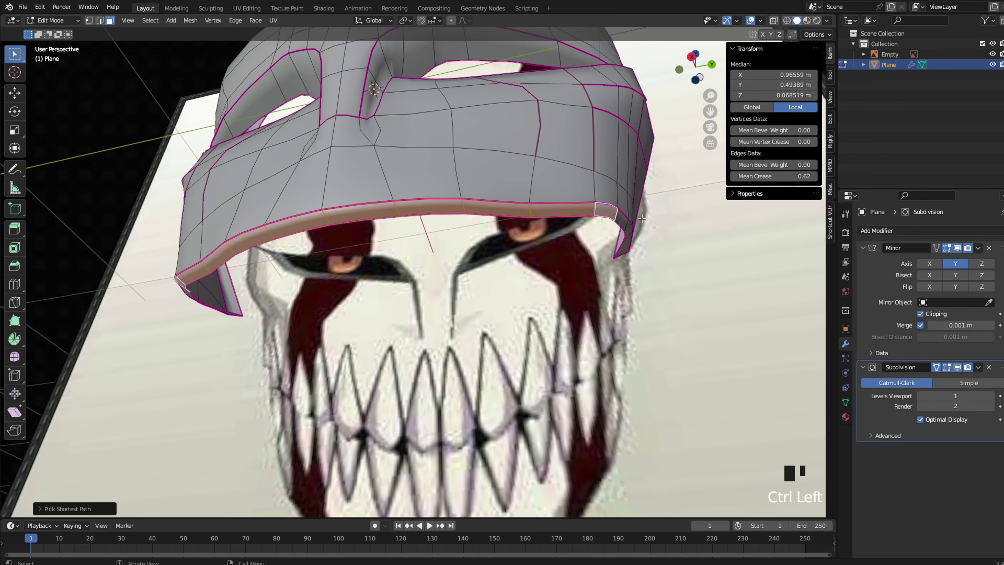
{"action": "middle_click_drag", "start_coordinate": [596, 218], "coordinate": [571, 180]}
{"action": "middle_click_drag", "start_coordinate": [582, 92], "coordinate": [577, 142], "text": "ctrl"}
{"action": "middle_click_drag", "start_coordinate": [578, 143], "coordinate": [548, 176]}
{"action": "key", "text": "shift+d"}
{"action": "left_click", "coordinate": [556, 201]}
{"action": "key", "text": "grave"}
{"action": "left_click", "coordinate": [617, 190]}
{"action": "key", "text": "z"}
{"action": "left_click", "coordinate": [562, 170]}
{"action": "key", "text": "g"}
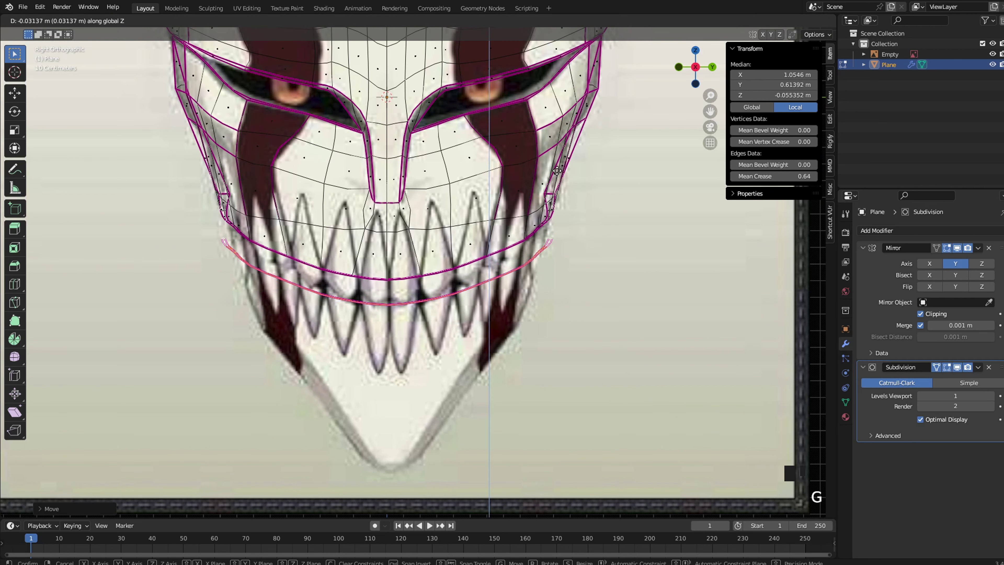
{"action": "left_click", "coordinate": [557, 170]}
{"action": "scroll", "coordinate": [598, 203], "scroll_direction": "up", "scroll_amount": 3}
{"action": "key", "text": "g"}
{"action": "key", "text": "z"}
Move the side vertices of the duplicated strip along Z to follow the reference's tooth line
{"action": "left_click_drag", "start_coordinate": [558, 239], "coordinate": [454, 279]}
{"action": "left_click", "coordinate": [556, 224]}
{"action": "key", "text": "g"}
{"action": "key", "text": "z"}
{"action": "left_click", "coordinate": [519, 239]}
{"action": "key", "text": "g"}
{"action": "key", "text": "z"}
{"action": "left_click", "coordinate": [455, 269]}
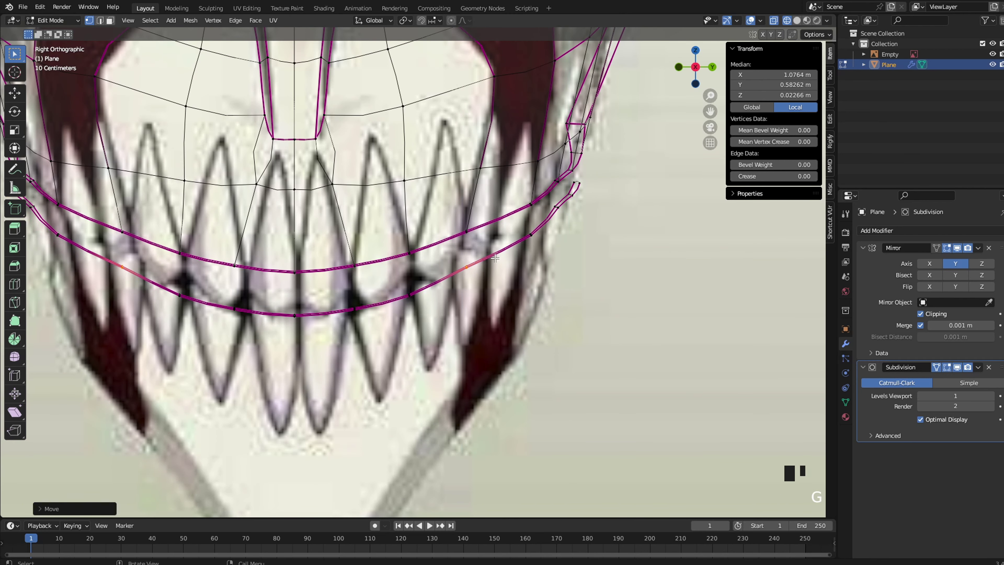
{"action": "left_click_drag", "start_coordinate": [543, 215], "coordinate": [496, 260]}
{"action": "key", "text": "g"}
{"action": "key", "text": "z"}
{"action": "left_click", "coordinate": [520, 239]}
Lower the middle vertices of the duplicated strip along Z to match the centre of the tooth line
{"action": "key", "text": "z"}
{"action": "key", "text": "z"}
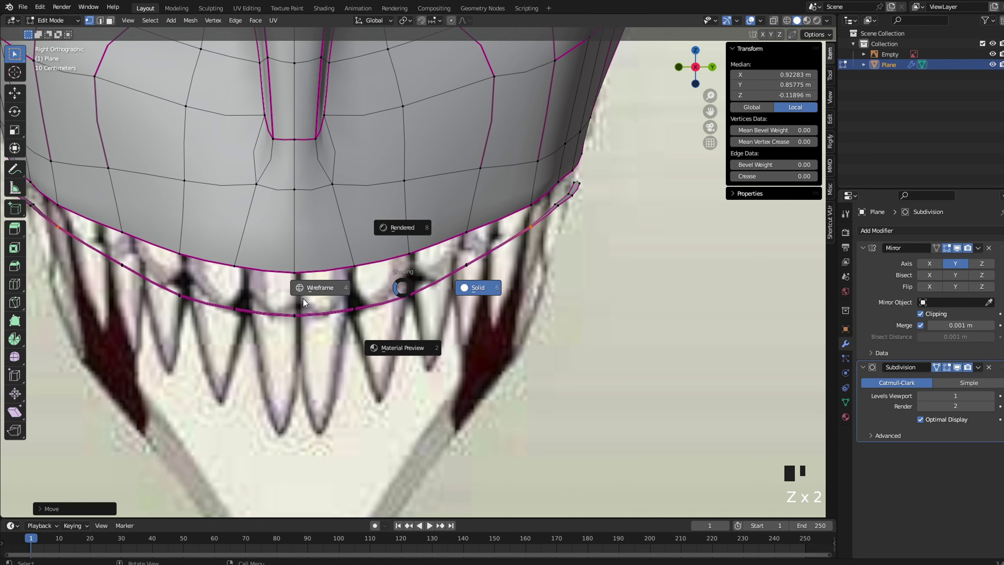
{"action": "left_click_drag", "start_coordinate": [286, 295], "coordinate": [378, 342]}
{"action": "key", "text": "z"}
{"action": "key", "text": "g"}
{"action": "key", "text": "z"}
{"action": "left_click", "coordinate": [423, 288]}
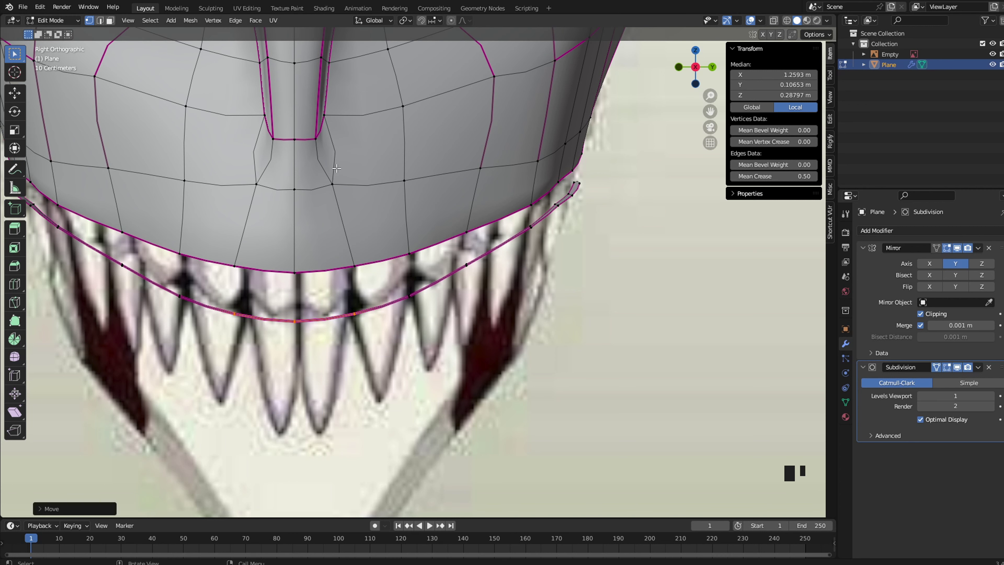
{"action": "left_click", "coordinate": [311, 315]}
{"action": "middle_click_drag", "start_coordinate": [310, 315], "coordinate": [316, 269], "text": "shift"}
{"action": "scroll", "coordinate": [366, 282], "scroll_direction": "up", "scroll_amount": 3}
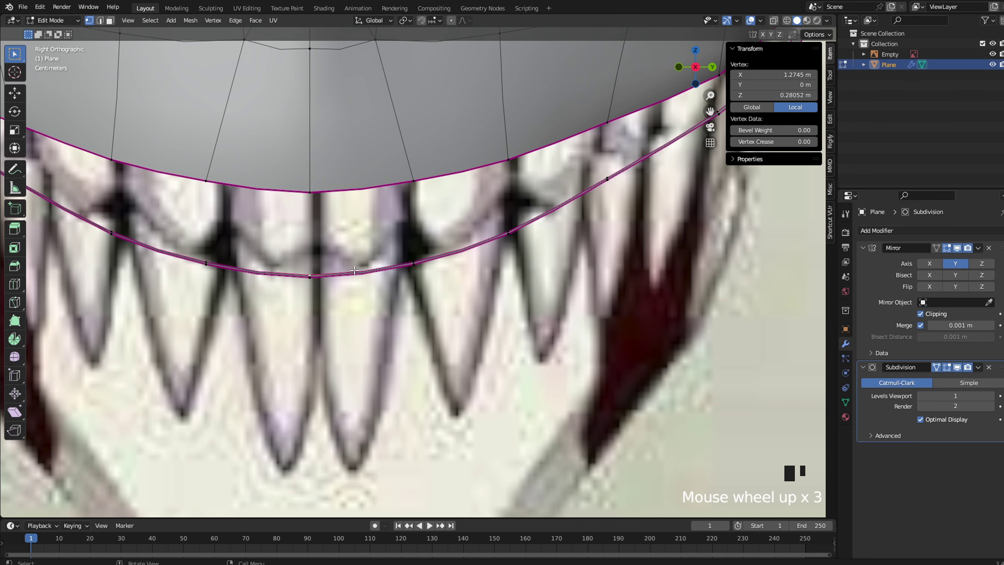
Extrude the outer edge path of the duplicated strip downward over the reference's lower teeth
{"action": "key", "text": "2"}
{"action": "left_click", "coordinate": [329, 282]}
{"action": "middle_click_drag", "start_coordinate": [329, 281], "coordinate": [442, 282]}
{"action": "scroll", "coordinate": [493, 317], "scroll_direction": "down", "scroll_amount": 2}
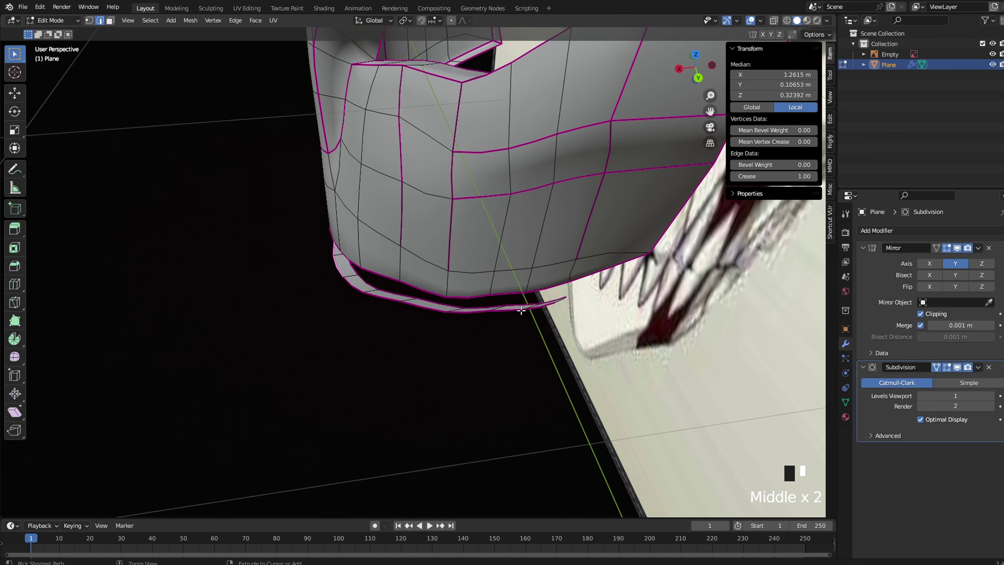
{"action": "left_click", "coordinate": [521, 311], "text": "ctrl"}
{"action": "key", "text": "grave"}
{"action": "left_click", "coordinate": [586, 270]}
{"action": "scroll", "coordinate": [503, 239], "scroll_direction": "up", "scroll_amount": 3}
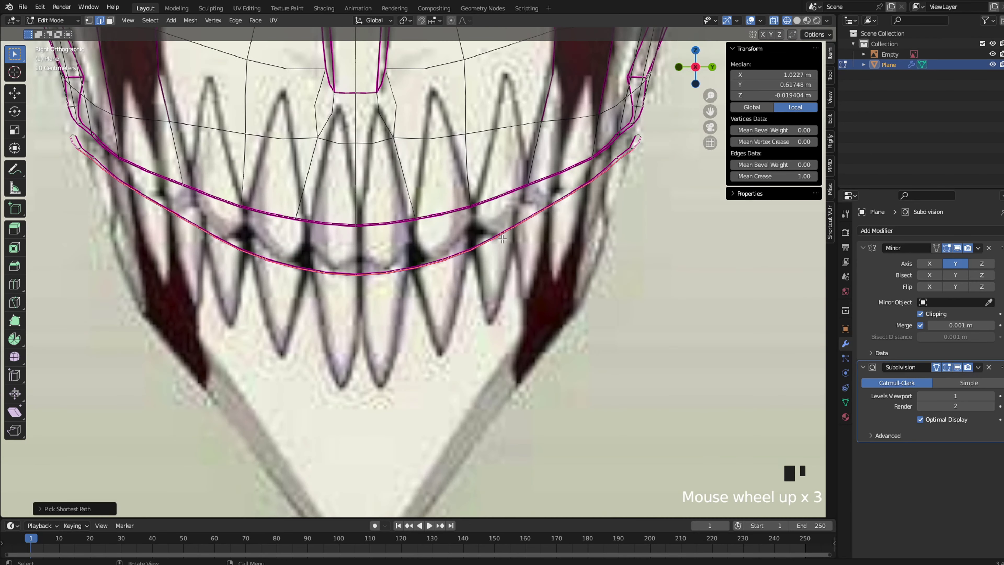
{"action": "key", "text": "g"}
{"action": "left_click", "coordinate": [485, 298]}
{"action": "key", "text": "1"}
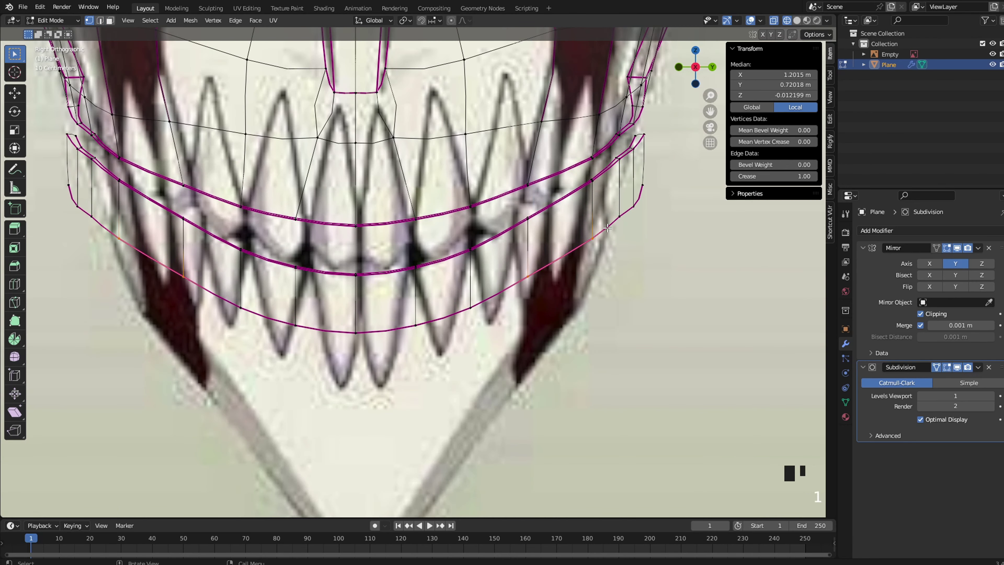
Move and rotate the outer end vertices of the jaw strip's lower edge inward to follow the reference's jaw outline
{"action": "left_click", "coordinate": [634, 206]}
{"action": "key", "text": "g"}
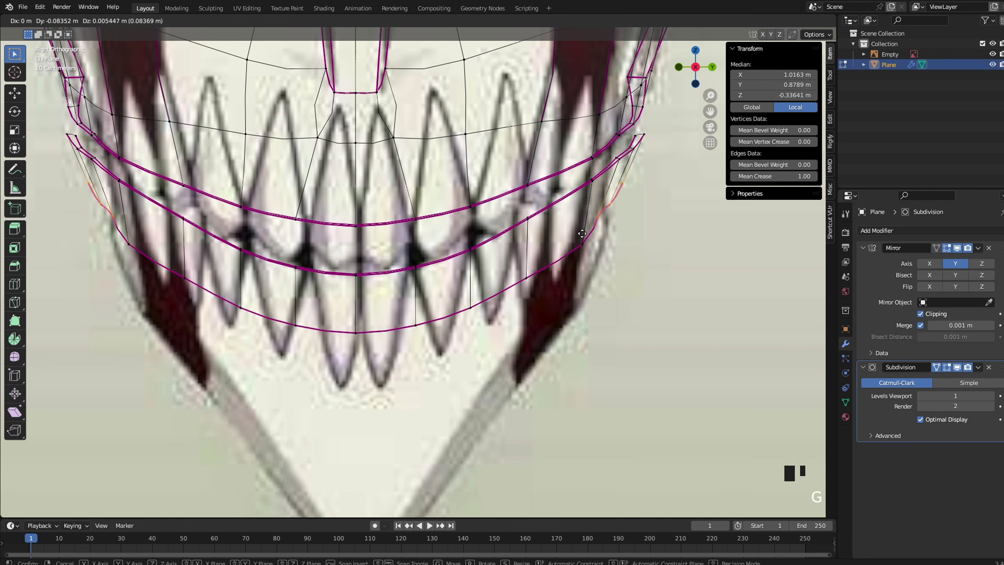
{"action": "left_click", "coordinate": [591, 238]}
{"action": "key", "text": "r"}
{"action": "left_click", "coordinate": [696, 199]}
{"action": "key", "text": "g"}
{"action": "left_click", "coordinate": [683, 194]}
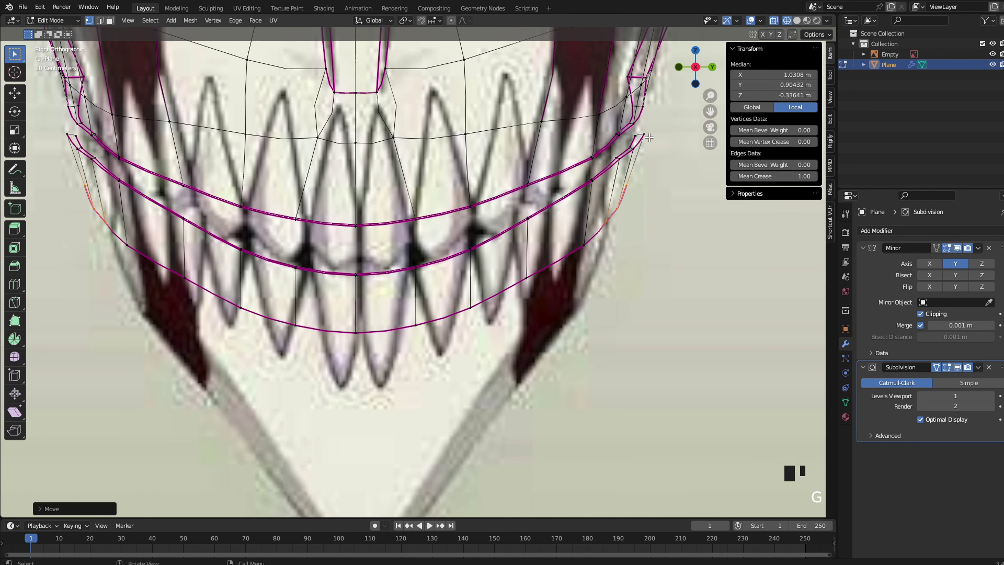
Shift the upper outer corner vertices of the jaw strip inward, and move and rotate the adjacent edge to match the reference
{"action": "left_click", "coordinate": [634, 146]}
{"action": "key", "text": "g"}
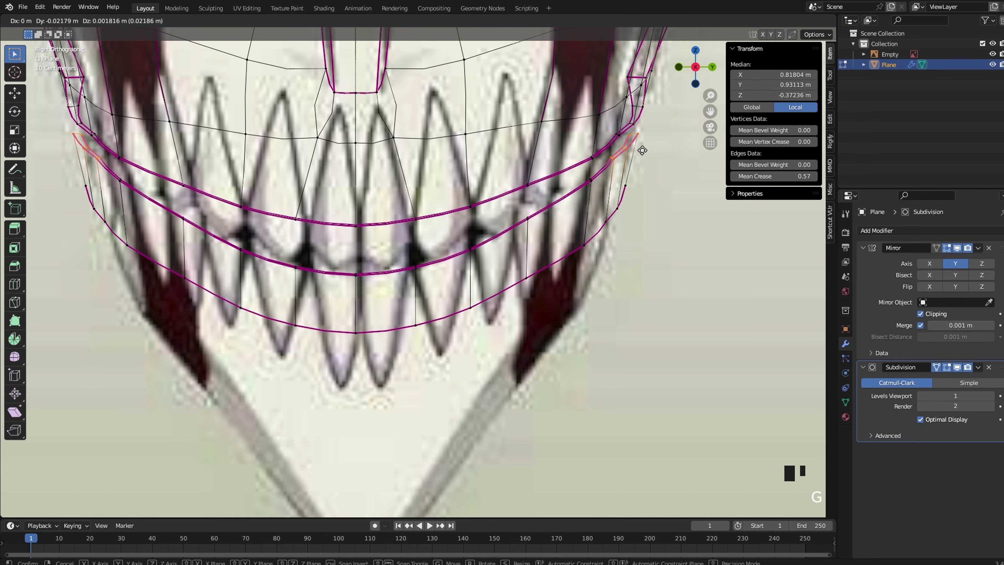
{"action": "left_click", "coordinate": [644, 148]}
{"action": "left_click", "coordinate": [622, 152]}
{"action": "key", "text": "2"}
{"action": "left_click", "coordinate": [622, 152]}
{"action": "key", "text": "g"}
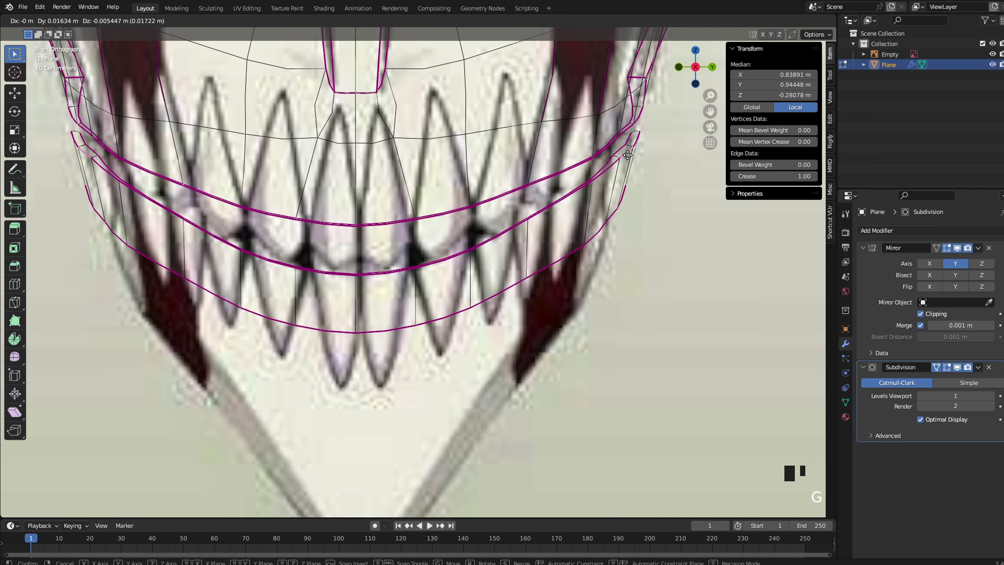
{"action": "left_click", "coordinate": [627, 155]}
{"action": "key", "text": "r"}
{"action": "left_click", "coordinate": [641, 151]}
Examine the jaw strip's fit against the reference in solid shading and outside Edit Mode
{"action": "key", "text": "z"}
{"action": "left_click", "coordinate": [549, 237]}
{"action": "key", "text": "Tab"}
{"action": "scroll", "coordinate": [440, 283], "scroll_direction": "down", "scroll_amount": 6}
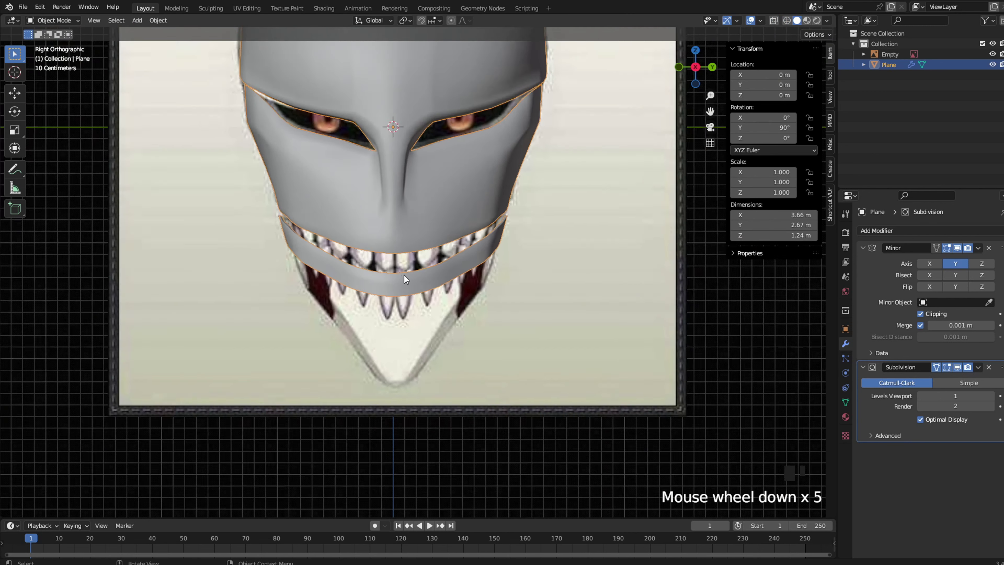
{"action": "key", "text": "Tab"}
{"action": "scroll", "coordinate": [439, 280], "scroll_direction": "up", "scroll_amount": 4}
{"action": "key", "text": "z"}
{"action": "left_click", "coordinate": [354, 277]}
{"action": "scroll", "coordinate": [363, 224], "scroll_direction": "up", "scroll_amount": 3}
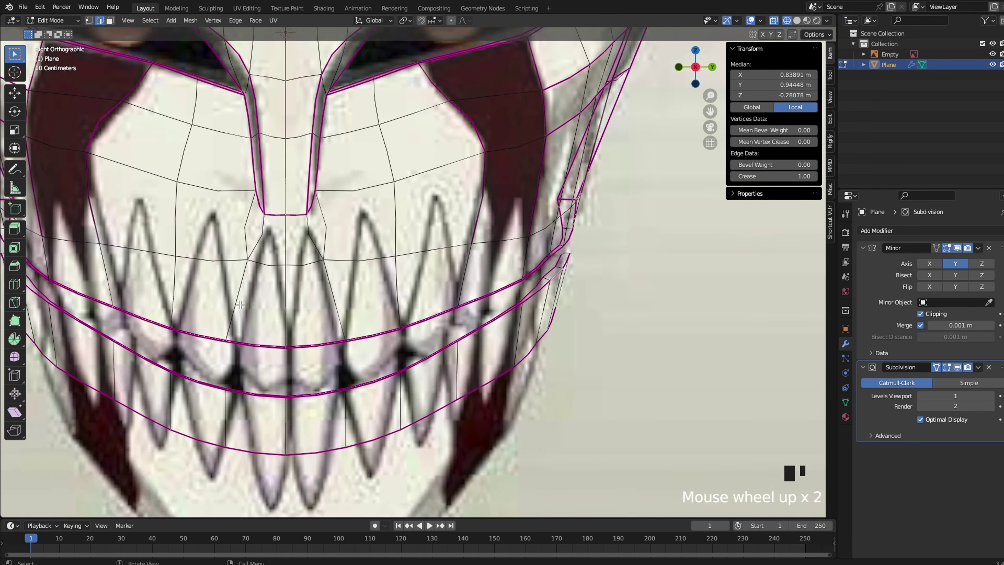
{"action": "scroll", "coordinate": [364, 253], "scroll_direction": "down", "scroll_amount": 3}
{"action": "scroll", "coordinate": [364, 279], "scroll_direction": "up", "scroll_amount": 3}
Move the vertical edge crossing the side of the jaw strip slightly outward over the reference's side teeth
{"action": "key", "text": "2"}
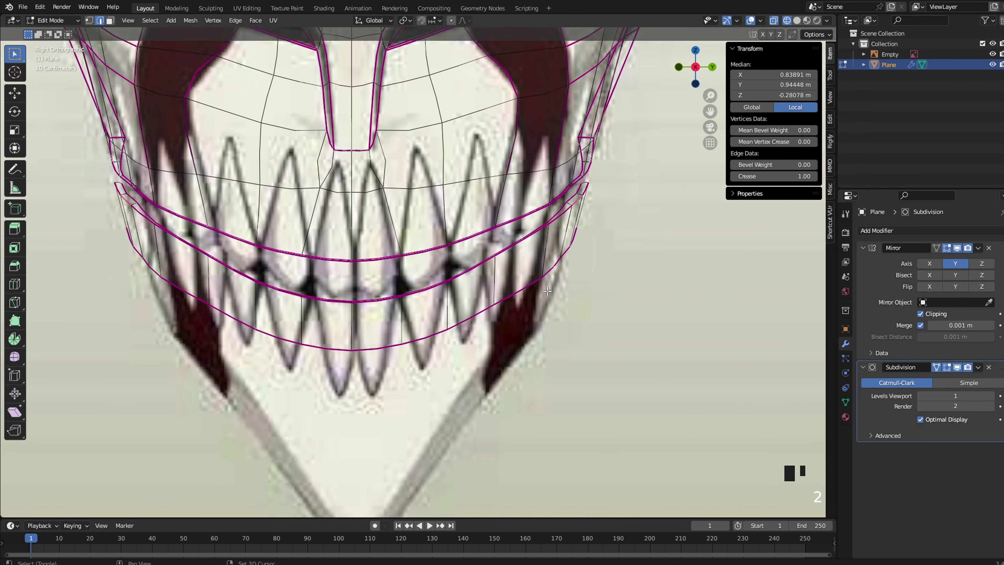
{"action": "scroll", "coordinate": [470, 264], "scroll_direction": "up", "scroll_amount": 1}
{"action": "left_click", "coordinate": [450, 215], "text": "alt"}
{"action": "key", "text": "g"}
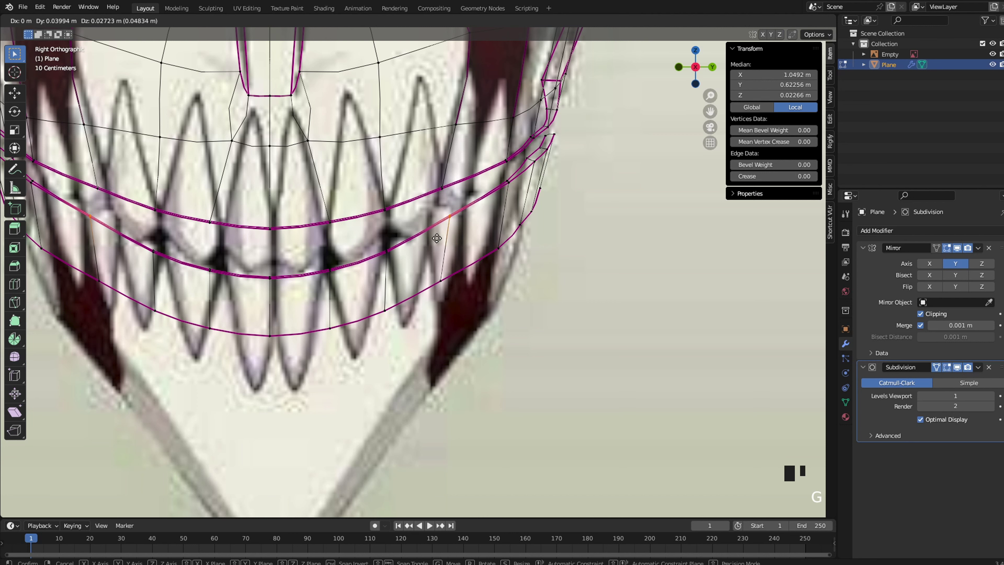
{"action": "left_click", "coordinate": [459, 243]}
{"action": "middle_click_drag", "start_coordinate": [497, 302], "coordinate": [542, 206], "text": "shift"}
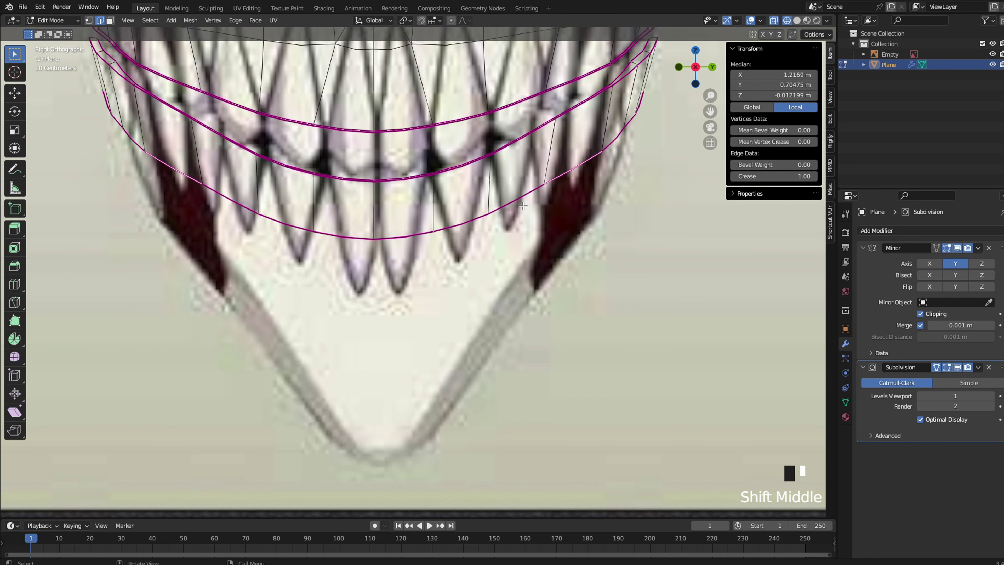
{"action": "middle_click_drag", "start_coordinate": [375, 181], "coordinate": [295, 278], "text": "shift"}
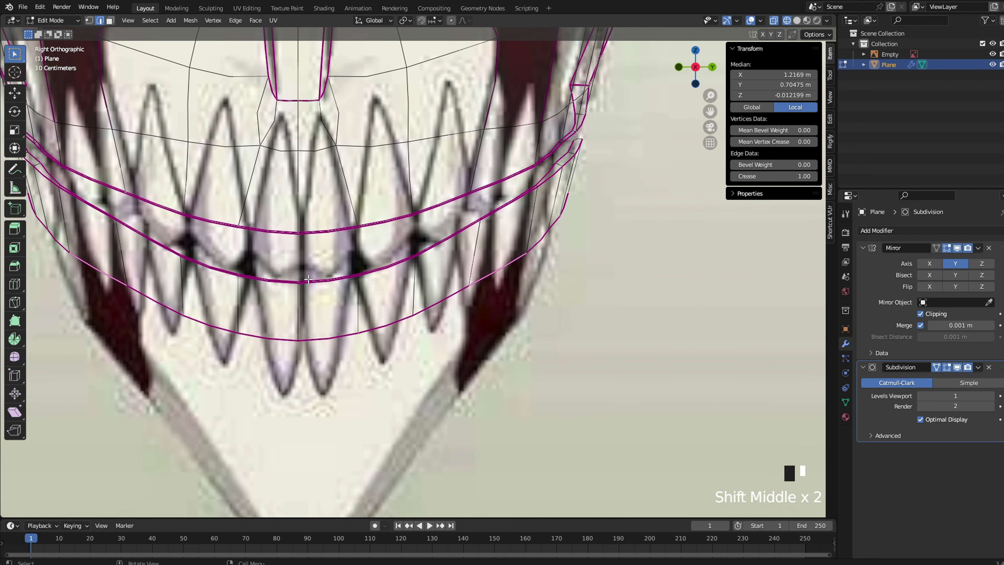
{"action": "middle_click_drag", "start_coordinate": [327, 321], "coordinate": [414, 297], "text": "shift"}
{"action": "middle_click_drag", "start_coordinate": [257, 297], "coordinate": [185, 304], "text": "shift"}
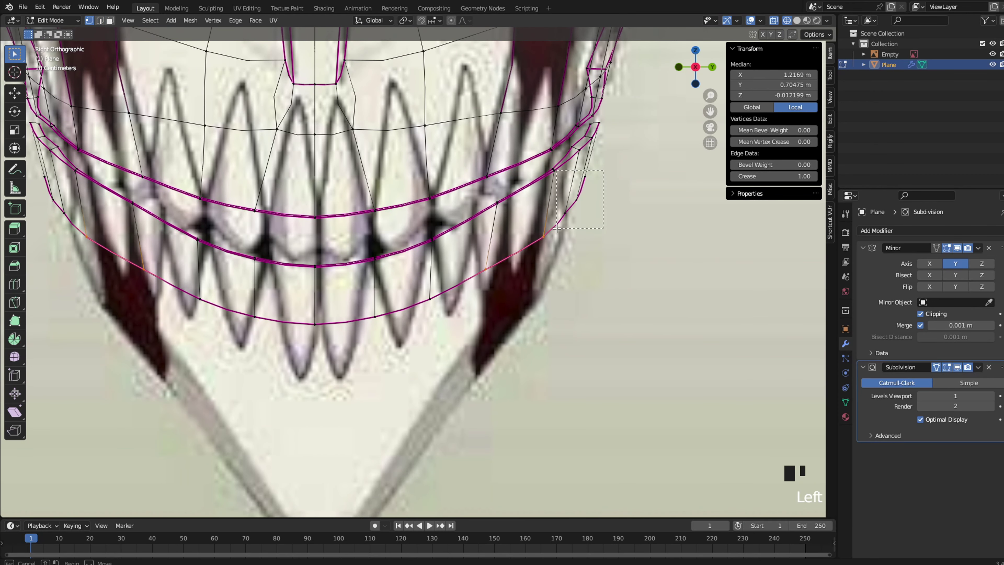
Rotate the outer end vertices of the jaw strip's lower edge to follow the reference's side outline
{"action": "left_click_drag", "start_coordinate": [557, 228], "coordinate": [557, 228]}
{"action": "key", "text": "r"}
{"action": "left_click", "coordinate": [684, 203]}
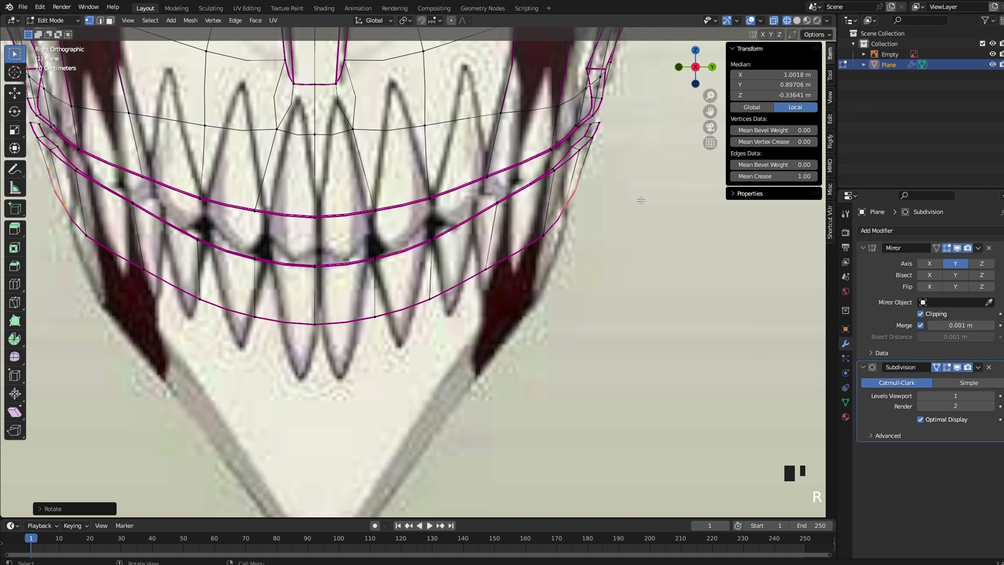
{"action": "scroll", "coordinate": [372, 307], "scroll_direction": "down", "scroll_amount": 3}
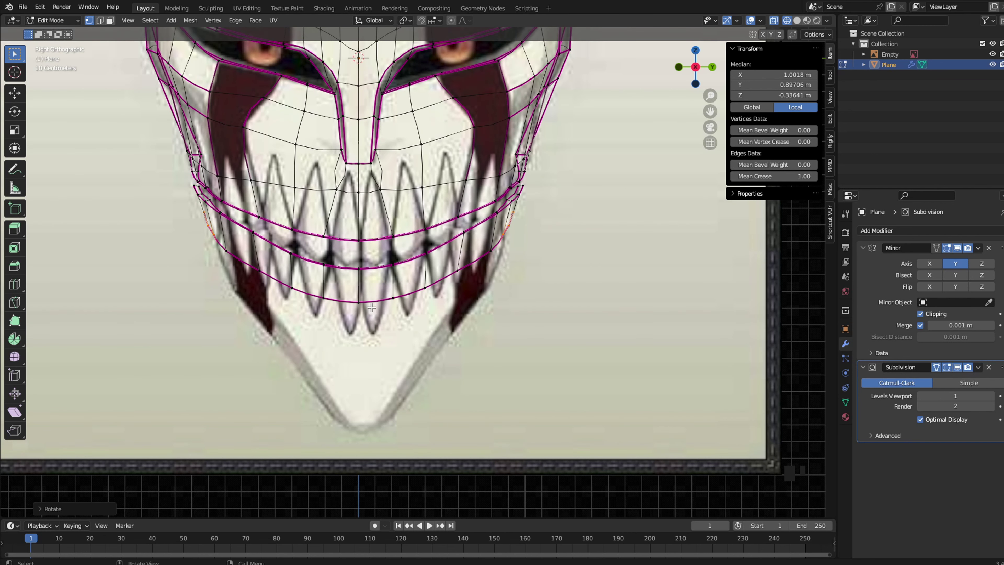
Lower the outer side segment of the jaw strip's bottom edge about 0.06 m along Z
{"action": "scroll", "coordinate": [420, 273], "scroll_direction": "up", "scroll_amount": 2}
{"action": "left_click", "coordinate": [484, 269]}
{"action": "left_click", "coordinate": [490, 261]}
{"action": "key", "text": "2"}
{"action": "left_click", "coordinate": [490, 258], "text": "alt"}
{"action": "key", "text": "g"}
{"action": "key", "text": "z"}
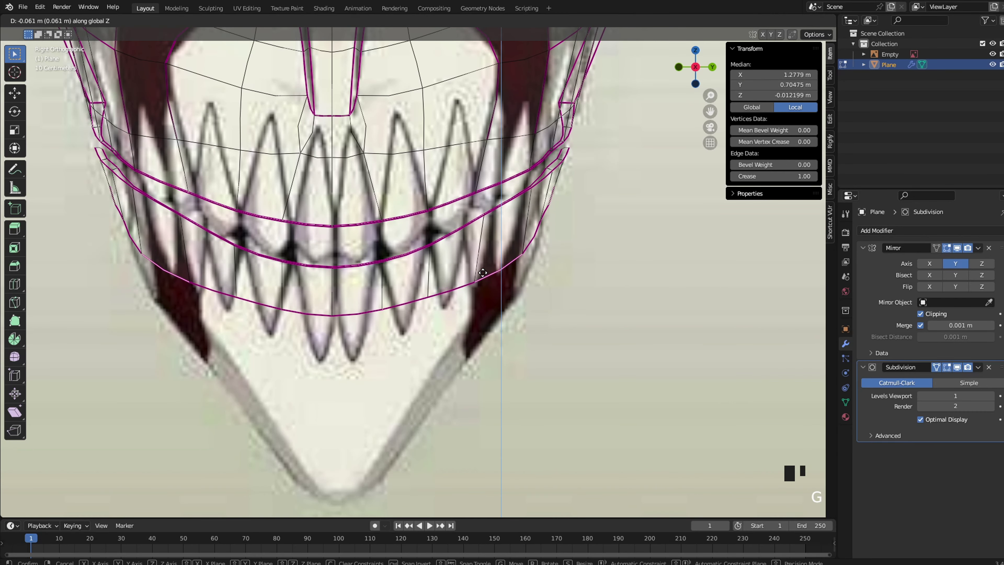
{"action": "left_click", "coordinate": [483, 272]}
Extrude the jaw strip's bottom edge path and move it down about 0.19 m along Z to the tips of the lower teeth
{"action": "left_click", "coordinate": [344, 308], "text": "ctrl"}
{"action": "key", "text": "e"}
{"action": "left_click", "coordinate": [356, 308]}
{"action": "key", "text": "g"}
{"action": "key", "text": "z"}
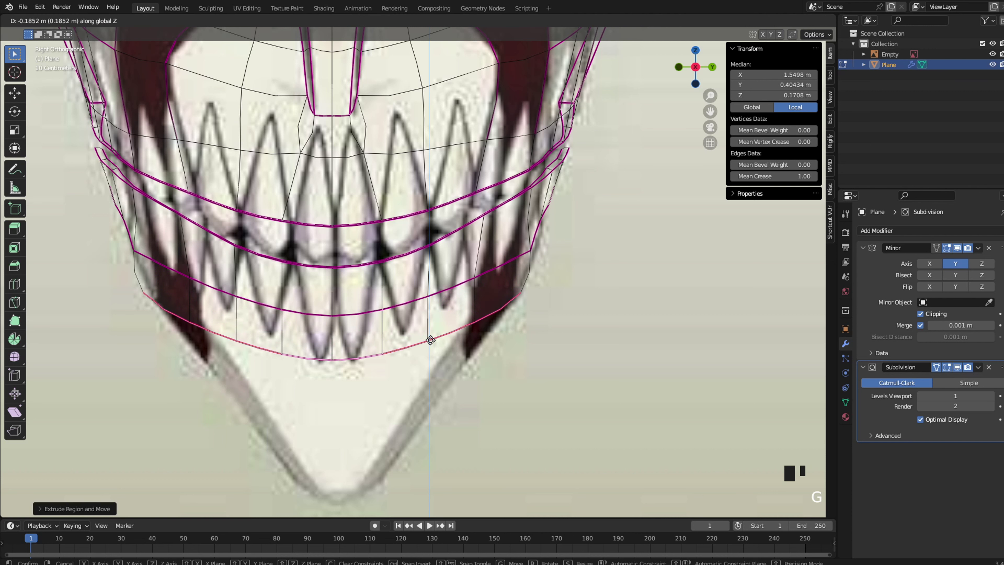
{"action": "left_click", "coordinate": [467, 331]}
Move the outer segment of the new bottom edge onto the reference's jaw corner and set the seam path above it to mean crease 0
{"action": "left_click", "coordinate": [499, 311]}
{"action": "key", "text": "g"}
{"action": "left_click", "coordinate": [488, 304]}
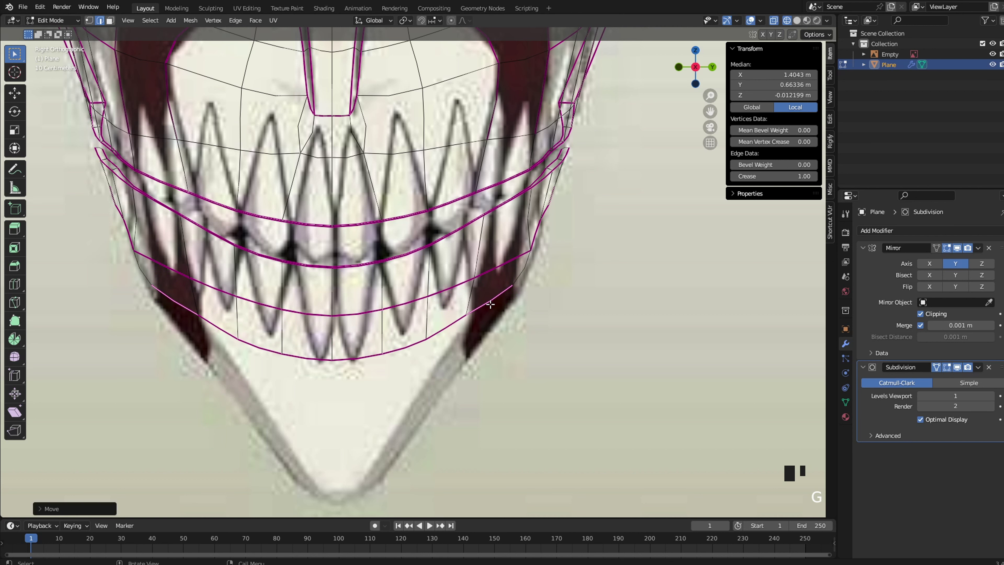
{"action": "left_click_drag", "start_coordinate": [785, 176], "coordinate": [640, 225]}
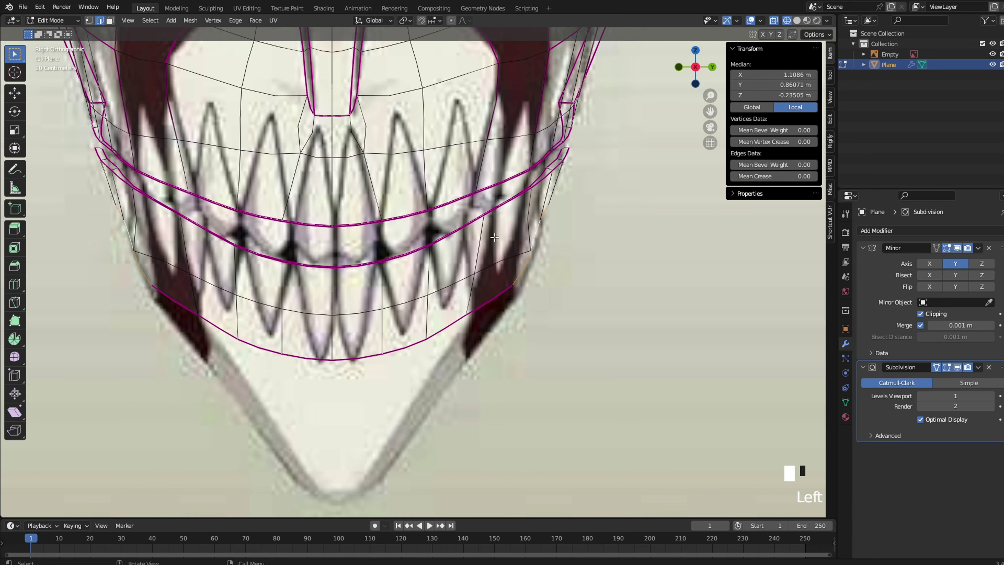
Move the protruding vertex at the jaw's lower side inward in solid shading
{"action": "key", "text": "z"}
{"action": "left_click", "coordinate": [560, 246]}
{"action": "key", "text": "1"}
{"action": "left_click", "coordinate": [543, 250]}
{"action": "key", "text": "g"}
{"action": "left_click", "coordinate": [526, 251]}
Extrude the edge path under the rear side of the jaw downward to extend the side surface
{"action": "middle_click_drag", "start_coordinate": [562, 240], "coordinate": [439, 237]}
{"action": "key", "text": "2"}
{"action": "left_click", "coordinate": [458, 228]}
{"action": "left_click", "coordinate": [493, 210], "text": "ctrl"}
{"action": "middle_click_drag", "start_coordinate": [548, 212], "coordinate": [529, 212]}
{"action": "key", "text": "e"}
{"action": "left_click", "coordinate": [527, 220]}
{"action": "key", "text": "g"}
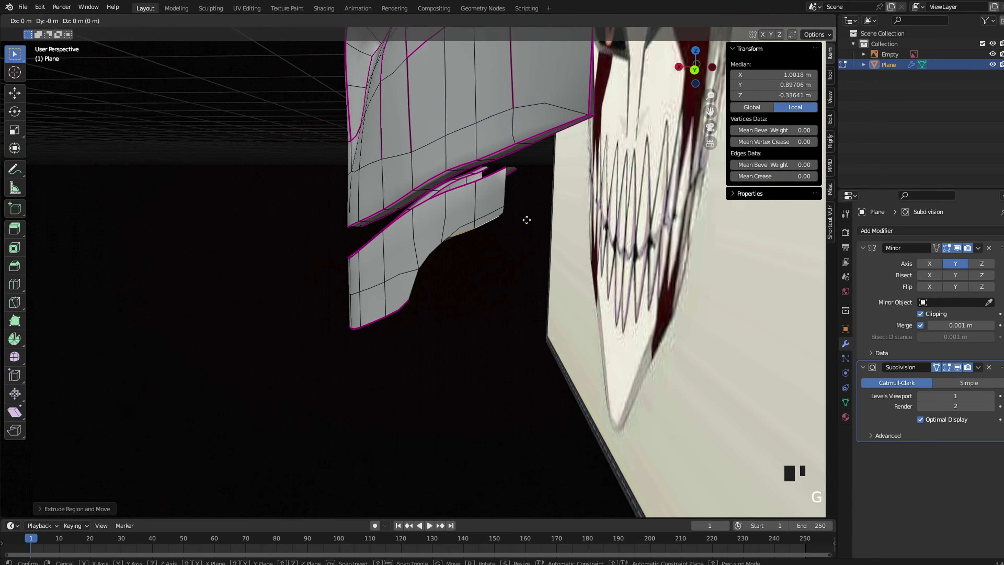
{"action": "key", "text": "Tab"}
{"action": "key", "text": "Tab"}
{"action": "key", "text": "Tab"}
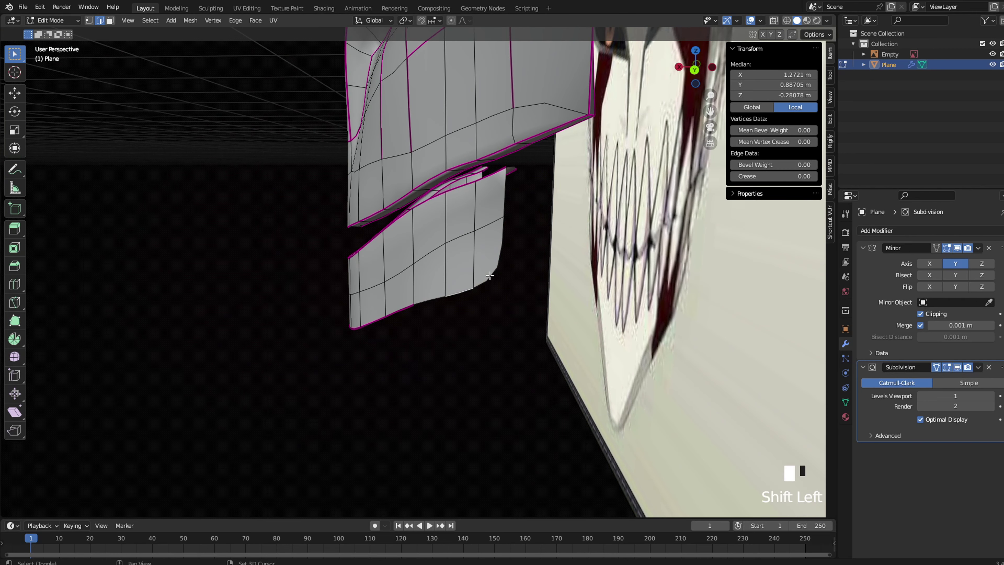
Reposition the lower rear edge of the jaw side and move the jaw's rear end edge backward along X
{"action": "key", "text": "g"}
{"action": "left_click", "coordinate": [491, 265]}
{"action": "left_click", "coordinate": [501, 197]}
{"action": "key", "text": "g"}
{"action": "key", "text": "y"}
{"action": "key", "text": "x"}
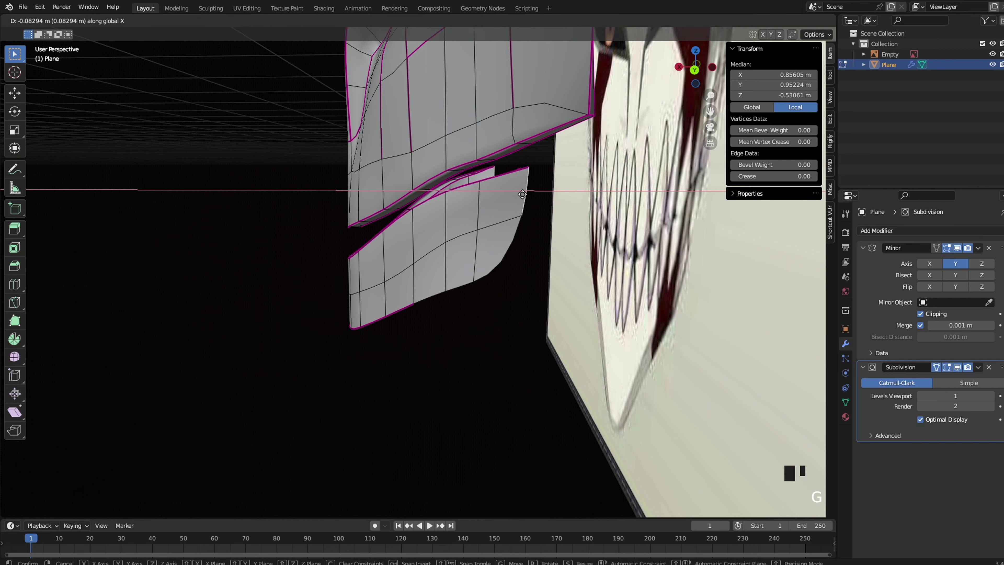
{"action": "left_click", "coordinate": [528, 193]}
Select the lower edge path along the jaw's side and move it inward onto the reference's side outline
{"action": "key", "text": "grave"}
{"action": "left_click", "coordinate": [612, 194]}
{"action": "key", "text": "Tab"}
{"action": "key", "text": "Tab"}
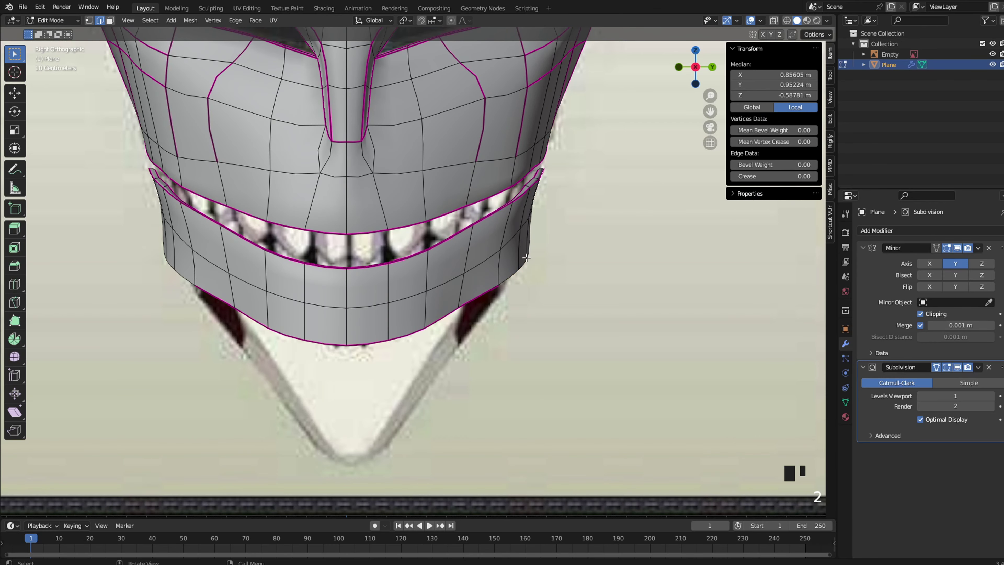
{"action": "middle_click_drag", "start_coordinate": [577, 260], "coordinate": [557, 264]}
{"action": "key", "text": "grave"}
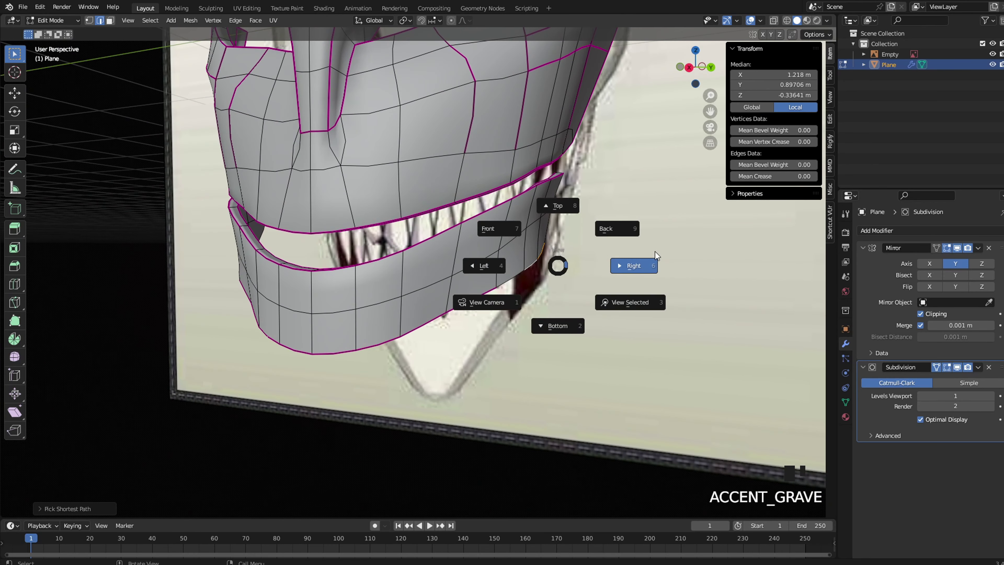
{"action": "left_click", "coordinate": [643, 261]}
{"action": "key", "text": "g"}
{"action": "left_click", "coordinate": [630, 255]}
{"action": "key", "text": "Tab"}
{"action": "key", "text": "Tab"}
{"action": "key", "text": "Tab"}
Fine-tune the vertex at the jaw's lower side corner to sit on the reference's corner by the dark red stripe
{"action": "key", "text": "shift+z"}
{"action": "key", "text": "1"}
{"action": "left_click", "coordinate": [497, 285]}
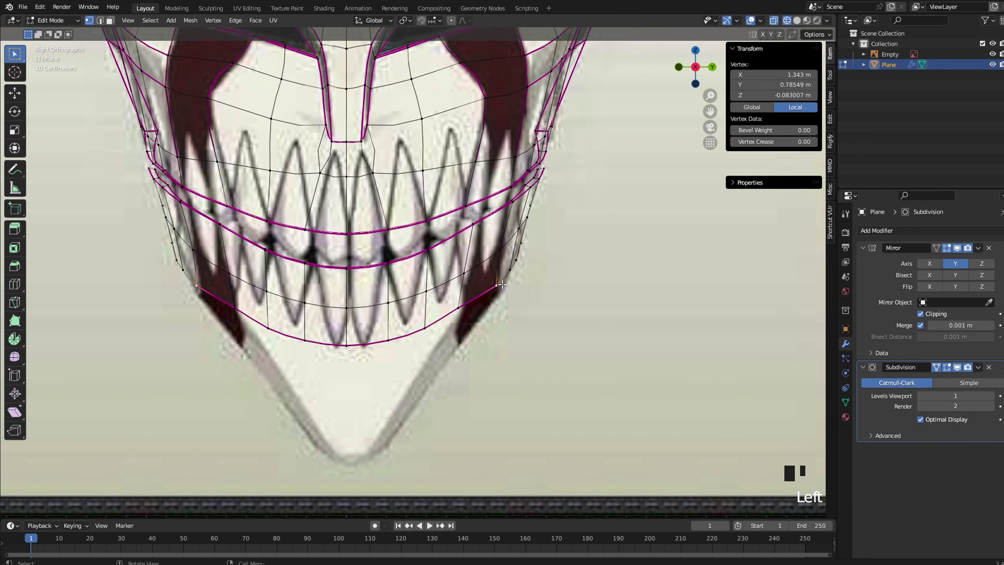
{"action": "key", "text": "g"}
{"action": "left_click", "coordinate": [497, 290]}
{"action": "key", "text": "g"}
{"action": "left_click", "coordinate": [497, 284]}
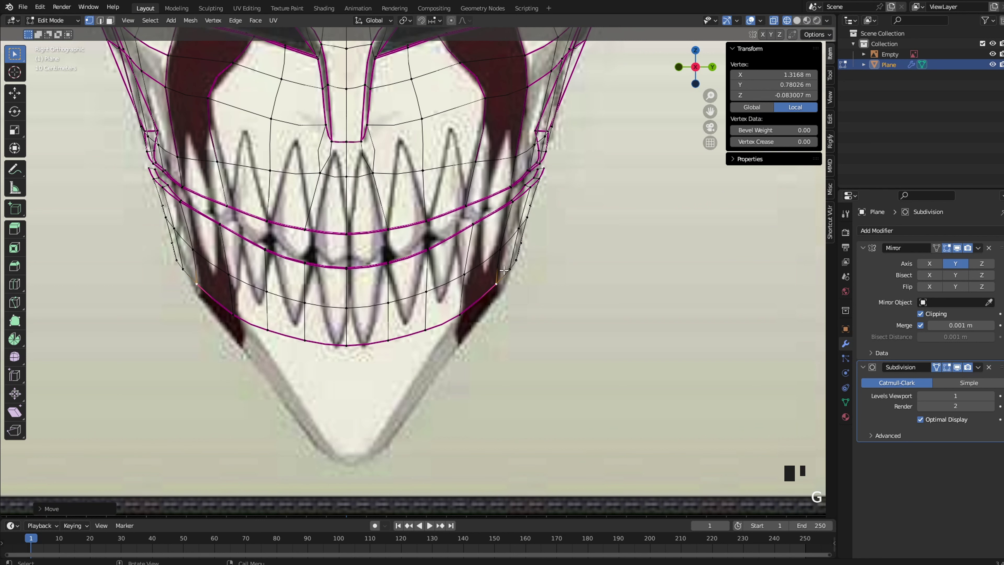
Raise the middle edges of the jaw's bottom line slightly toward the tips of the lower teeth
{"action": "key", "text": "2"}
{"action": "left_click", "coordinate": [407, 339]}
{"action": "middle_click_drag", "start_coordinate": [407, 341], "coordinate": [464, 298], "text": "shift"}
{"action": "scroll", "coordinate": [464, 299], "scroll_direction": "up", "scroll_amount": 1}
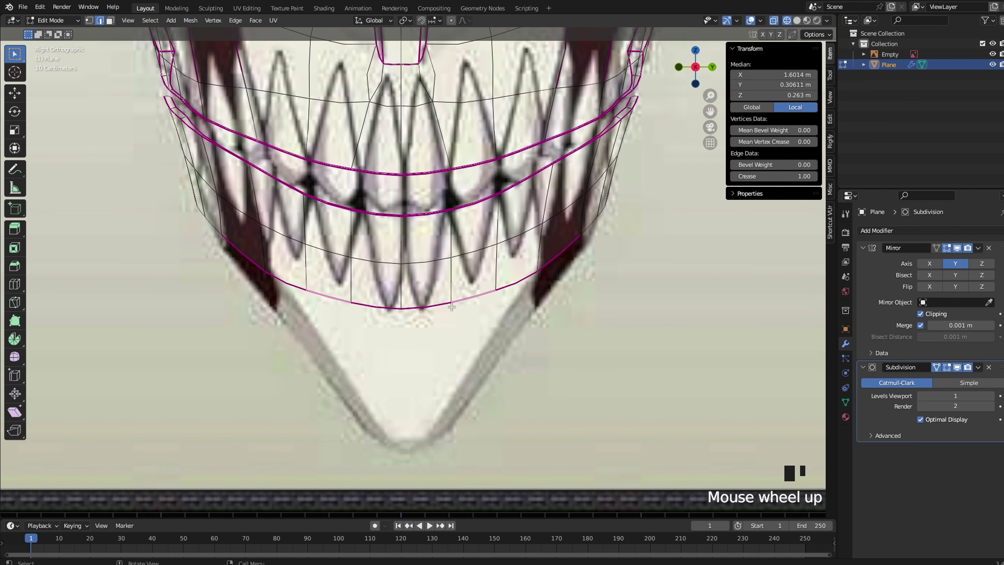
{"action": "left_click", "coordinate": [420, 310]}
{"action": "key", "text": "g"}
{"action": "left_click", "coordinate": [424, 303]}
Extrude the middle edges of the jaw's bottom line down to the reference's chin tip and scale them narrower to fit
{"action": "key", "text": "e"}
{"action": "left_click", "coordinate": [451, 302]}
{"action": "key", "text": "g"}
{"action": "left_click", "coordinate": [451, 410]}
{"action": "key", "text": "s"}
{"action": "left_click", "coordinate": [491, 378]}
{"action": "key", "text": "g"}
{"action": "left_click", "coordinate": [486, 380]}
Move the chin tip edges forward in the back view and shift the jaw line edge beside the chin slightly up and back
{"action": "key", "text": "grave"}
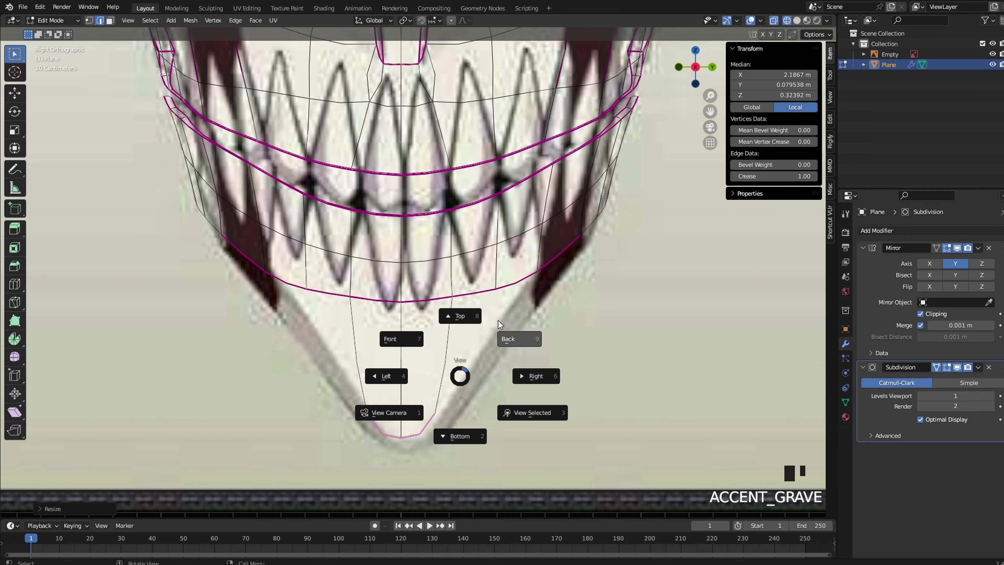
{"action": "left_click", "coordinate": [496, 329]}
{"action": "key", "text": "g"}
{"action": "key", "text": "Tab"}
{"action": "key", "text": "Tab"}
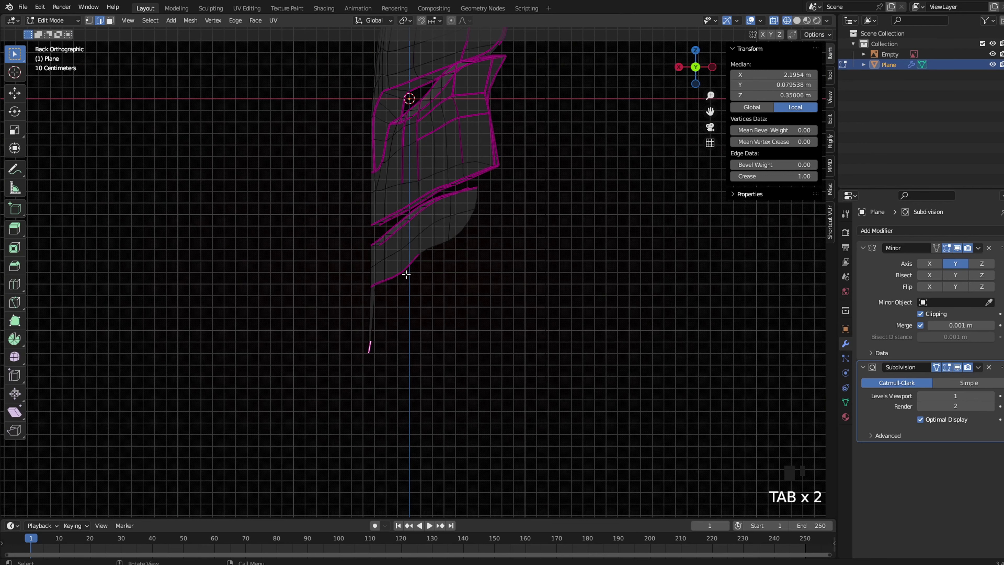
{"action": "key", "text": "2"}
{"action": "key", "text": "g"}
{"action": "left_click", "coordinate": [361, 288]}
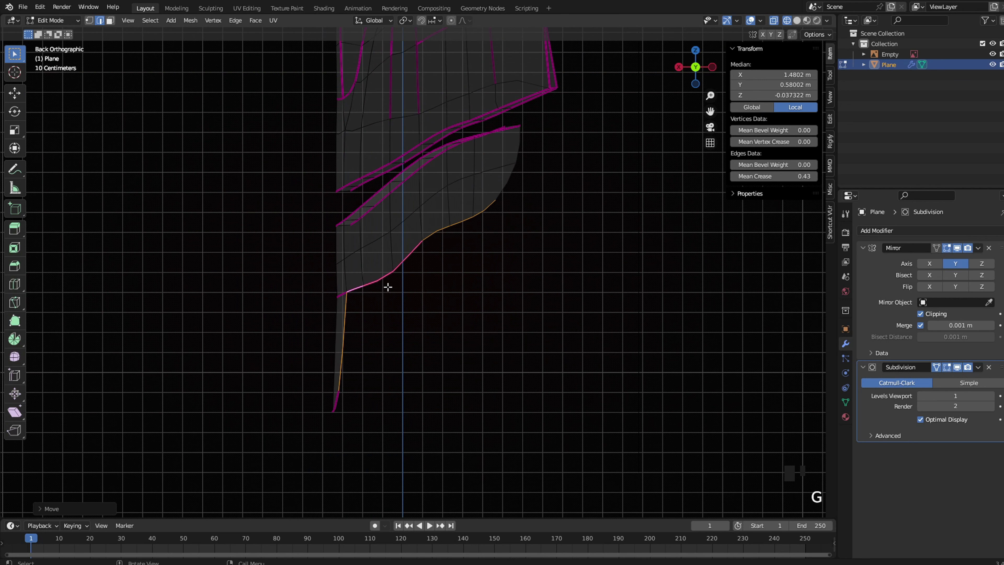
Extrude the jaw line edge between the chin and the dark red stripe down along the reference's jaw outline
{"action": "key", "text": "grave"}
{"action": "key", "text": "Tab"}
{"action": "key", "text": "Tab"}
{"action": "key", "text": "2"}
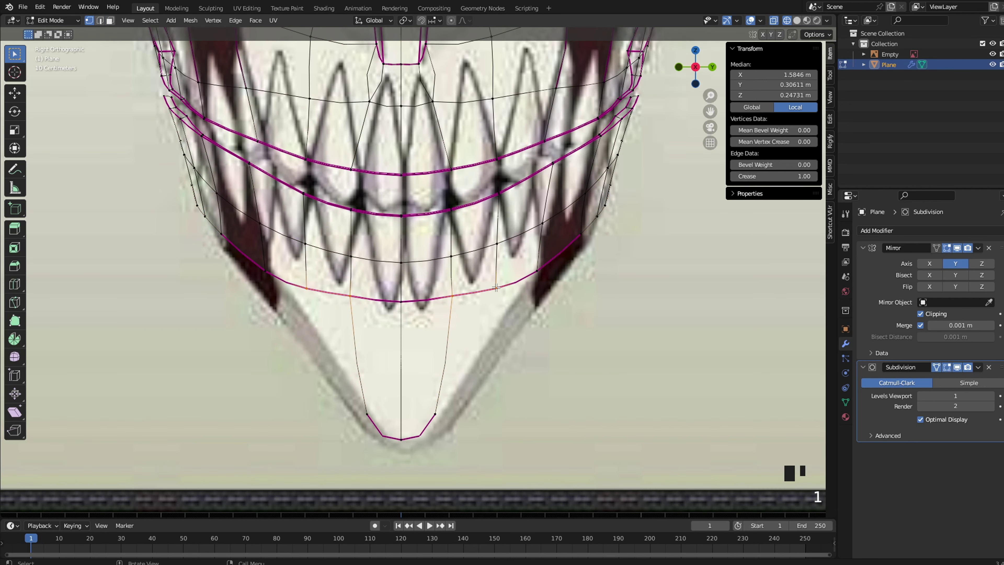
{"action": "left_click", "coordinate": [496, 288]}
{"action": "left_click", "coordinate": [540, 274]}
{"action": "key", "text": "2"}
{"action": "left_click", "coordinate": [516, 279]}
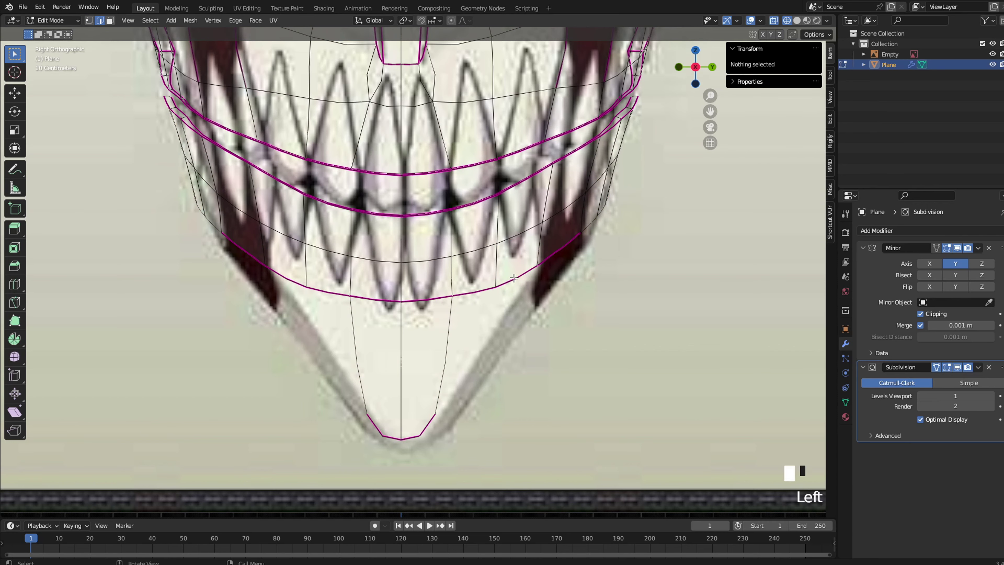
{"action": "middle_click_drag", "start_coordinate": [544, 279], "coordinate": [442, 280], "text": "shift"}
{"action": "scroll", "coordinate": [442, 279], "scroll_direction": "up", "scroll_amount": 3}
{"action": "key", "text": "e"}
{"action": "left_click", "coordinate": [481, 283]}
Fill a face between the newly extruded side piece and the chin's side edge
{"action": "left_click", "coordinate": [316, 301]}
{"action": "key", "text": "f"}
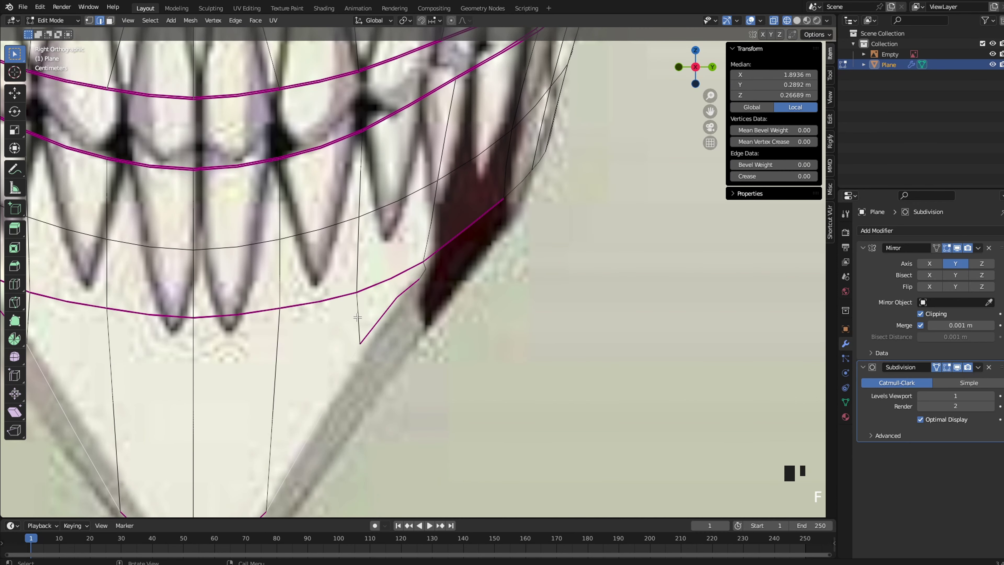
{"action": "scroll", "coordinate": [358, 323], "scroll_direction": "down", "scroll_amount": 3}
{"action": "key", "text": "z"}
{"action": "left_click", "coordinate": [444, 321]}
{"action": "key", "text": "Tab"}
{"action": "key", "text": "Tab"}
Crease the outer edge path from the jaw line down to the chin tip with a mean crease of 1.00
{"action": "left_click", "coordinate": [369, 337]}
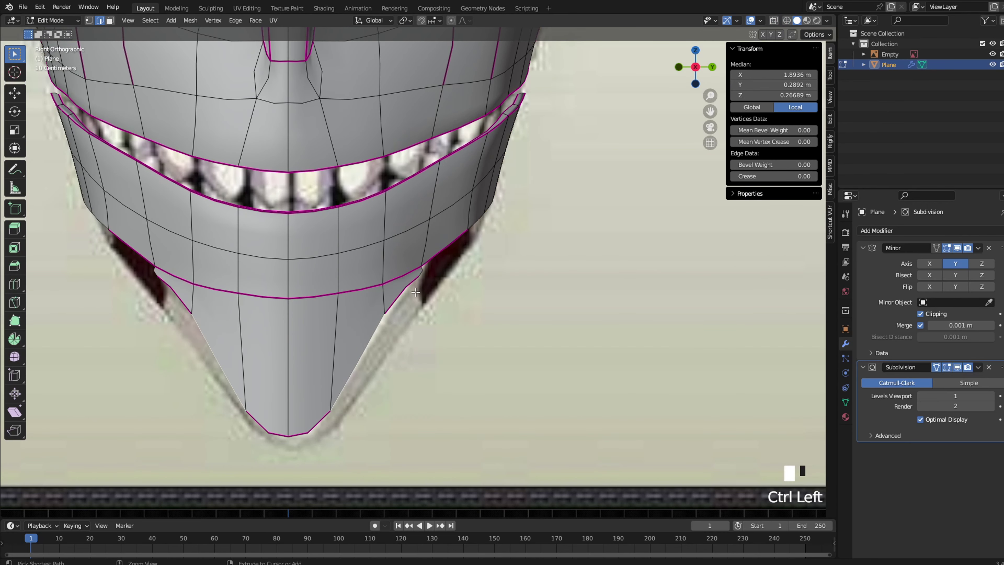
{"action": "key", "text": "Tab"}
{"action": "key", "text": "Tab"}
{"action": "scroll", "coordinate": [416, 273], "scroll_direction": "up", "scroll_amount": 3}
Move the vertices along the jaw's lower rear side in wireframe to align them with the reference's outline
{"action": "key", "text": "z"}
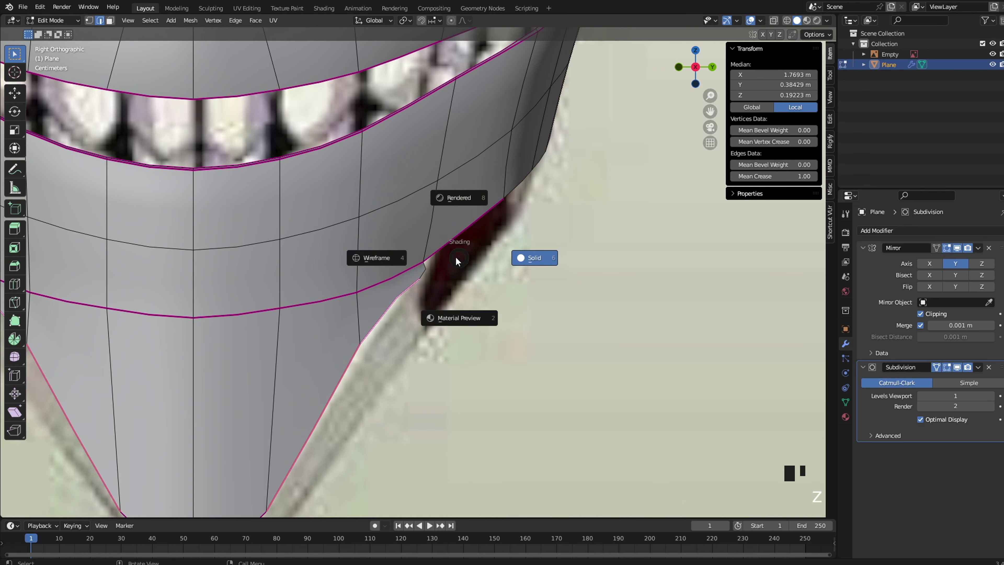
{"action": "left_click", "coordinate": [397, 258]}
{"action": "key", "text": "1"}
{"action": "key", "text": "g"}
{"action": "key", "text": "x"}
{"action": "left_click", "coordinate": [623, 182]}
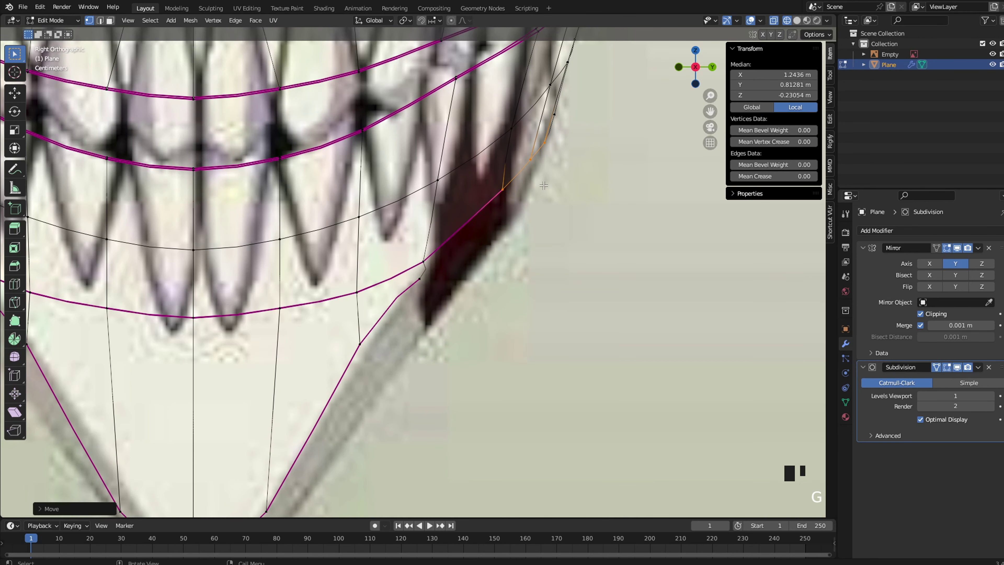
{"action": "key", "text": "g"}
{"action": "left_click", "coordinate": [623, 176]}
Extrude the jaw line edge beside the dark red stripe and move the new edge back along the X axis
{"action": "key", "text": "e"}
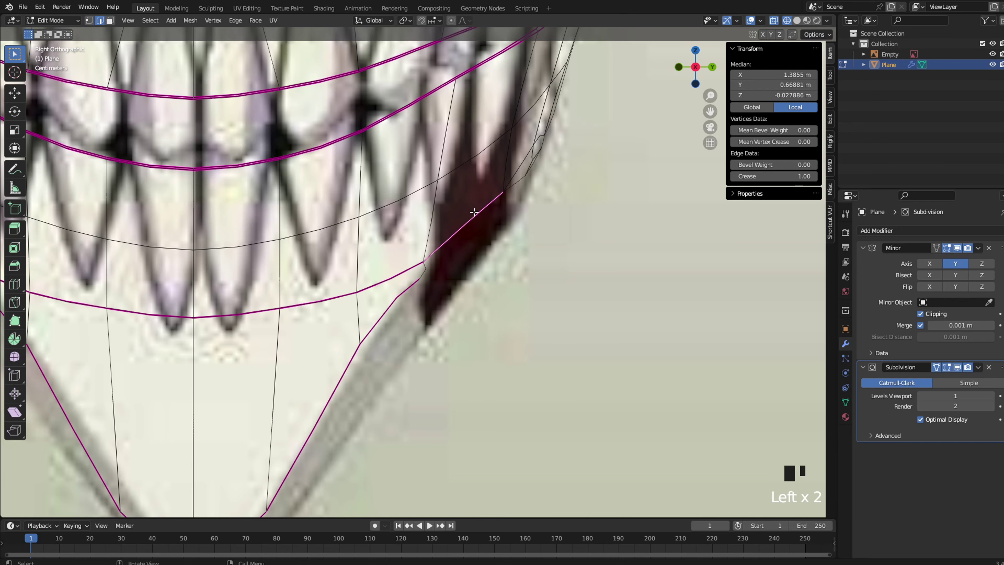
{"action": "left_click", "coordinate": [511, 209]}
{"action": "key", "text": "Tab"}
{"action": "mouse_move", "coordinate": [510, 215]}
{"action": "middle_mouse_down"}
{"action": "mouse_move", "coordinate": [489, 254]}
{"action": "mouse_move", "coordinate": [427, 252]}
{"action": "mouse_move", "coordinate": [465, 219]}
{"action": "middle_mouse_up"}
{"action": "key", "text": "Tab"}
{"action": "key", "text": "g"}
{"action": "key", "text": "x"}
{"action": "left_click", "coordinate": [467, 229]}
Tuck the extruded strip in under the jaw line and set the mean crease of its border edges to 1.00
{"action": "key", "text": "Tab"}
{"action": "scroll", "coordinate": [464, 220], "scroll_direction": "up", "scroll_amount": 1}
{"action": "key", "text": "Tab"}
{"action": "key", "text": "g"}
{"action": "left_click", "coordinate": [451, 228]}
{"action": "key", "text": "g"}
{"action": "left_click", "coordinate": [425, 247]}
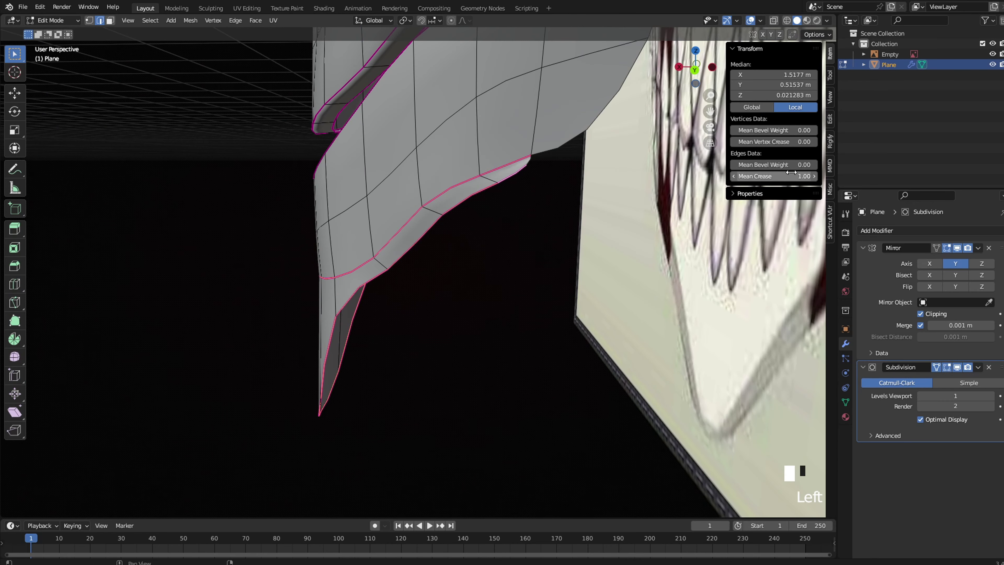
Inspect the smoothed mask in Object Mode and compare the jaw with the reference in the right view
{"action": "middle_click_drag", "start_coordinate": [447, 277], "coordinate": [518, 279]}
{"action": "key", "text": "Tab"}
{"action": "middle_click_drag", "start_coordinate": [518, 278], "coordinate": [474, 270]}
{"action": "scroll", "coordinate": [494, 267], "scroll_direction": "down", "scroll_amount": 3}
{"action": "key", "text": "grave"}
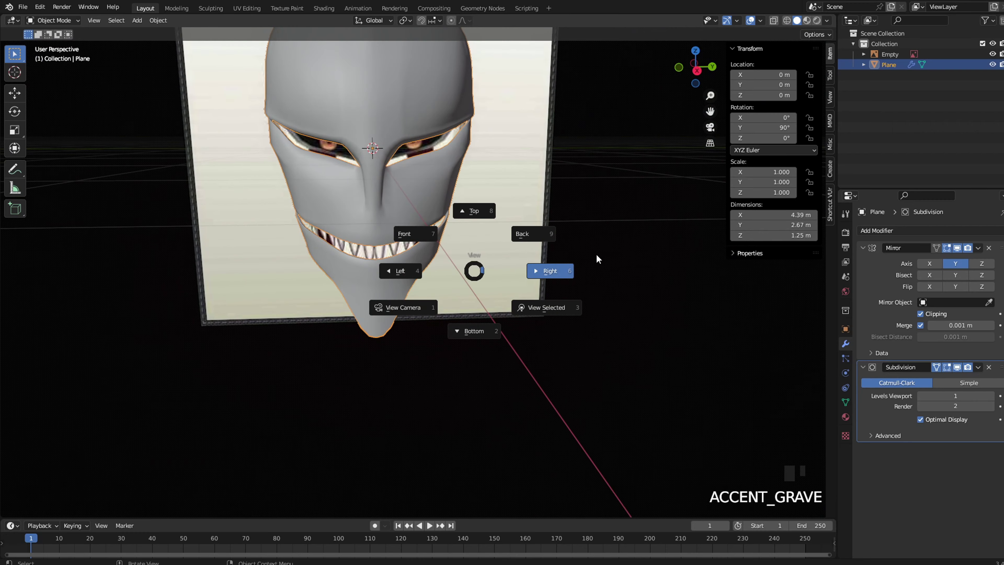
{"action": "left_click", "coordinate": [589, 257]}
{"action": "key", "text": "Tab"}
{"action": "scroll", "coordinate": [428, 308], "scroll_direction": "up", "scroll_amount": 5}
Fill a face between the rear end of the extruded strip and the jaw line edge
{"action": "key", "text": "z"}
{"action": "left_click", "coordinate": [370, 311]}
{"action": "key", "text": "1"}
{"action": "left_click", "coordinate": [349, 388]}
{"action": "key", "text": "z"}
{"action": "middle_click_drag", "start_coordinate": [345, 382], "coordinate": [400, 292], "text": "shift"}
{"action": "middle_click_drag", "start_coordinate": [476, 172], "coordinate": [282, 292], "text": "shift"}
{"action": "scroll", "coordinate": [282, 292], "scroll_direction": "up", "scroll_amount": 4}
{"action": "key", "text": "z"}
{"action": "left_click", "coordinate": [310, 290]}
{"action": "mouse_move", "coordinate": [358, 269]}
{"action": "middle_mouse_down"}
{"action": "mouse_move", "coordinate": [306, 263]}
{"action": "mouse_move", "coordinate": [529, 202]}
{"action": "middle_mouse_up"}
{"action": "key", "text": "2"}
{"action": "left_click", "coordinate": [529, 201]}
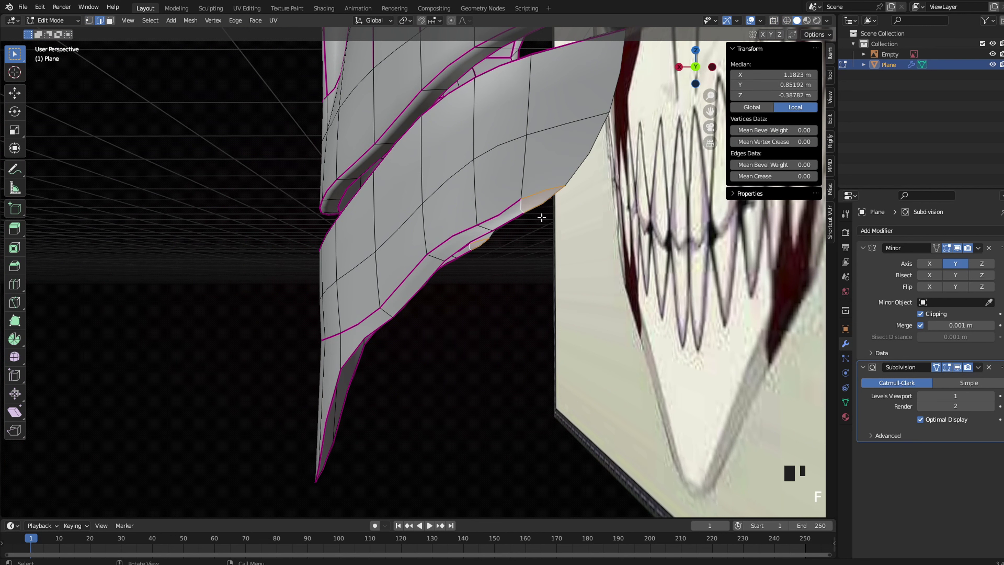
Crease the edges of the filled rear jaw face with a mean crease of 1.00
{"action": "key", "text": "Tab"}
{"action": "key", "text": "Tab"}
{"action": "key", "text": "Tab"}
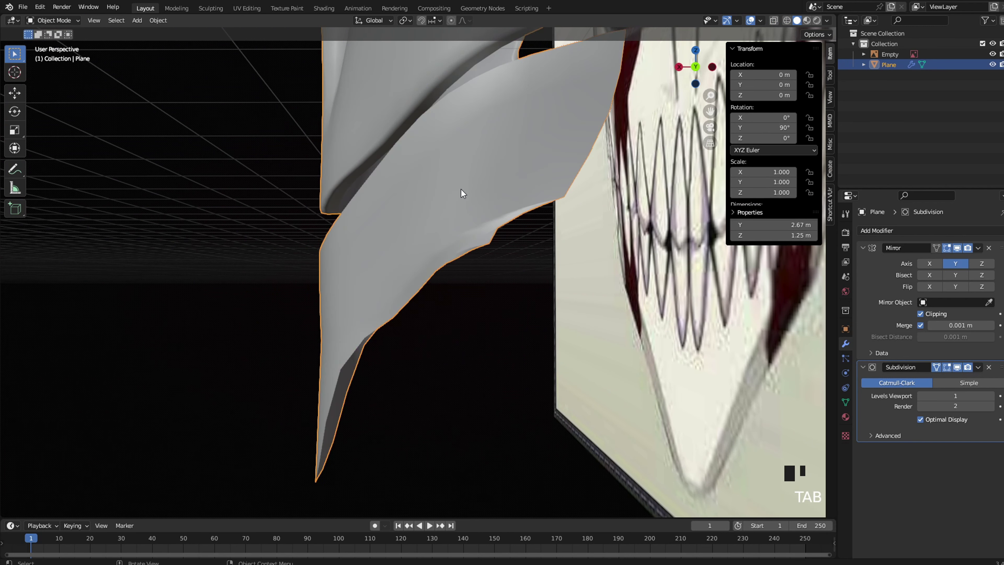
{"action": "key", "text": "grave"}
{"action": "left_click", "coordinate": [527, 214]}
{"action": "scroll", "coordinate": [311, 233], "scroll_direction": "down", "scroll_amount": 3}
{"action": "key", "text": "Tab"}
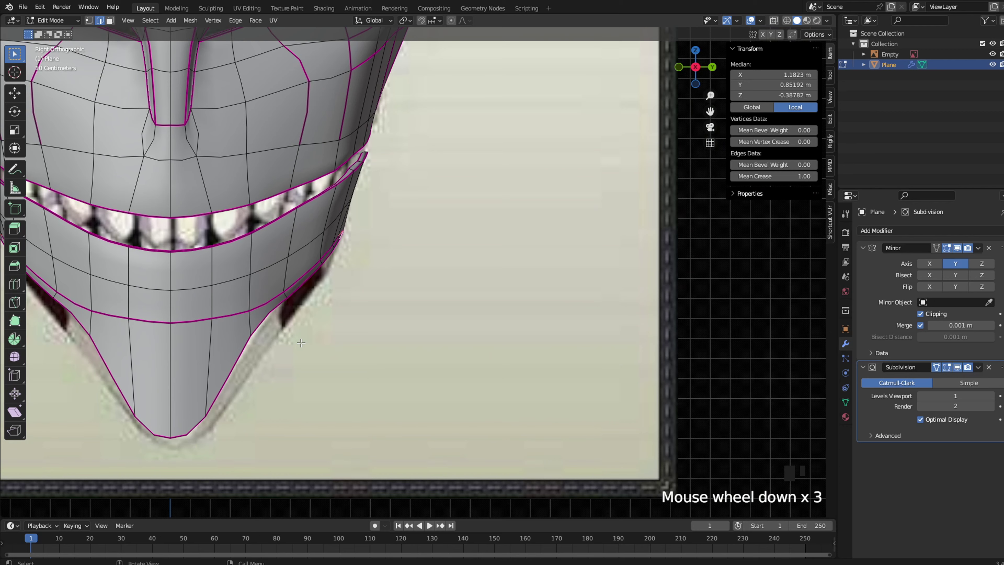
Extrude the strip's lower edge over the dark red stripe, scale it, and move it back along the X axis
{"action": "key", "text": "Tab"}
{"action": "key", "text": "Tab"}
{"action": "key", "text": "2"}
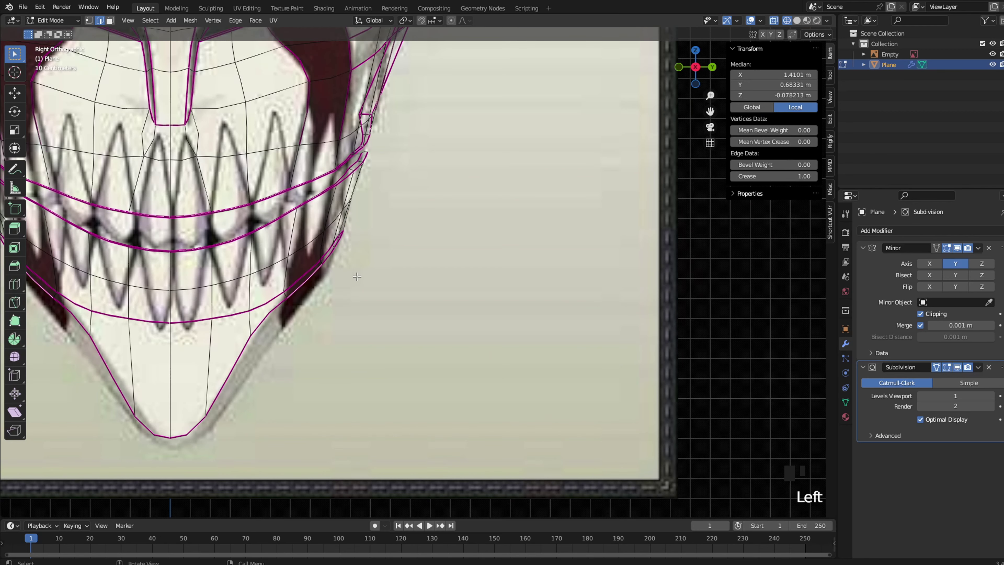
{"action": "key", "text": "s"}
{"action": "left_click", "coordinate": [367, 291]}
{"action": "key", "text": "z"}
{"action": "left_click", "coordinate": [406, 292]}
{"action": "middle_click_drag", "start_coordinate": [455, 293], "coordinate": [386, 298]}
{"action": "key", "text": "g"}
{"action": "key", "text": "x"}
{"action": "left_click", "coordinate": [430, 286]}
Set the mean crease of the newly extruded stripe face's open edges to 1.00
{"action": "scroll", "coordinate": [430, 286], "scroll_direction": "up", "scroll_amount": 3}
{"action": "left_click", "coordinate": [426, 248]}
{"action": "key", "text": "g"}
{"action": "key", "text": "z"}
{"action": "right_click", "coordinate": [463, 241]}
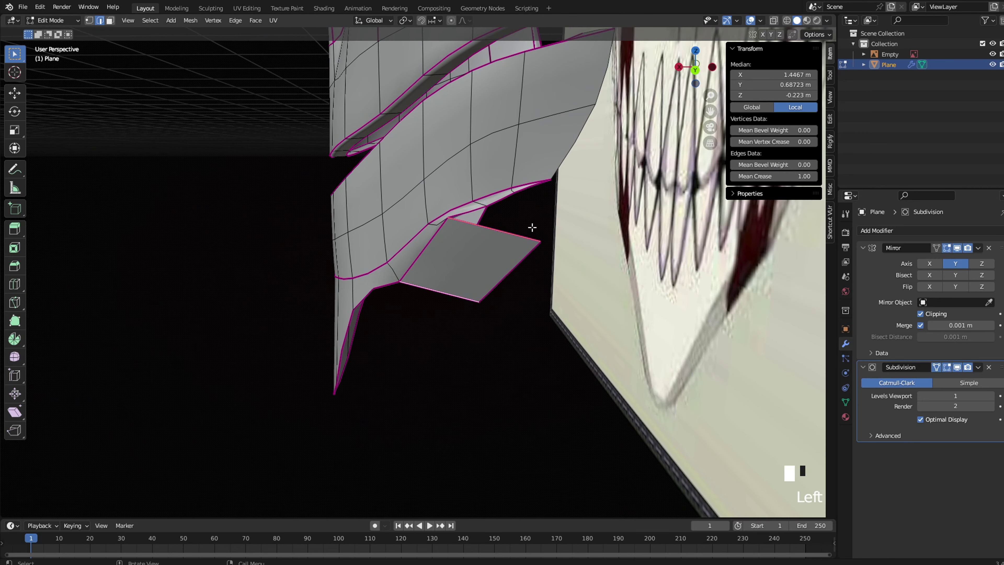
{"action": "key", "text": "Tab"}
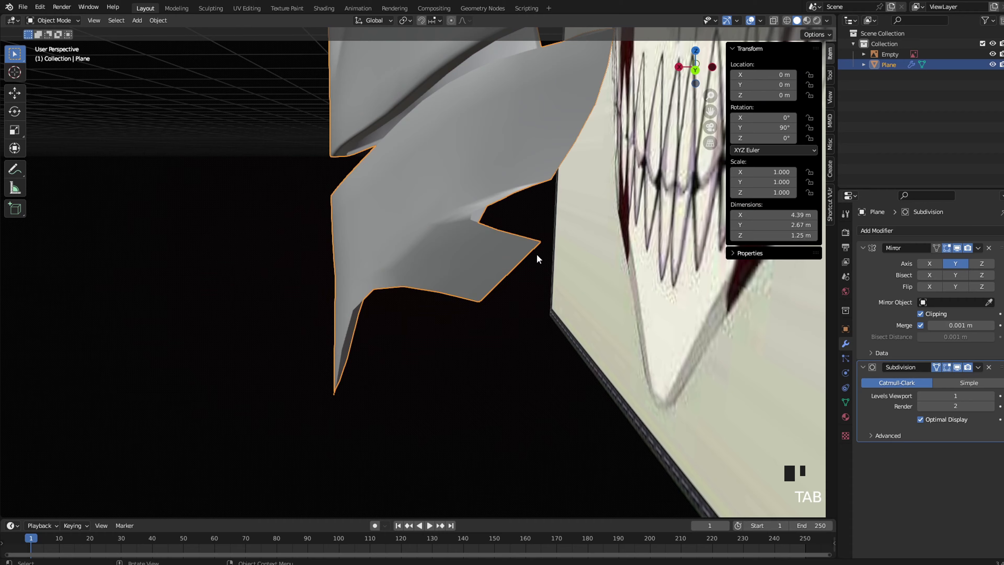
{"action": "mouse_move", "coordinate": [537, 253]}
{"action": "middle_mouse_down"}
{"action": "mouse_move", "coordinate": [455, 267]}
{"action": "mouse_move", "coordinate": [533, 255]}
{"action": "middle_mouse_up"}
Reposition the upper edge of the dark red stripe piece in the right orthographic view
{"action": "key", "text": "Tab"}
{"action": "key", "text": "grave"}
{"action": "key", "text": "KP_3"}
{"action": "key", "text": "g"}
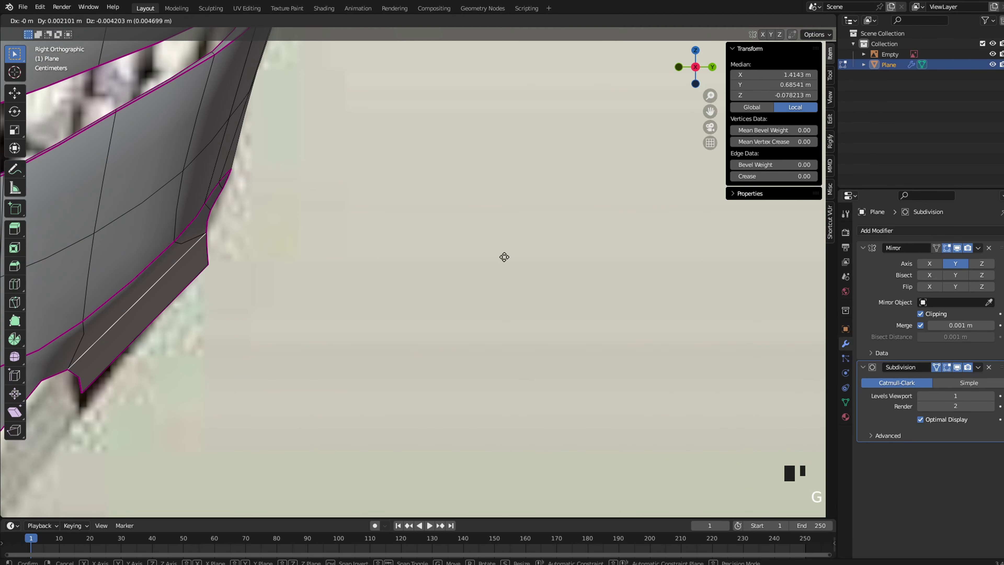
{"action": "left_click", "coordinate": [504, 255]}
Move the stripe piece's lower edge down to the reference stripe's outline and scale it to fit
{"action": "left_click", "coordinate": [132, 339]}
{"action": "key", "text": "g"}
{"action": "key", "text": "z"}
{"action": "left_click", "coordinate": [132, 352]}
{"action": "key", "text": "g"}
{"action": "left_click", "coordinate": [291, 316]}
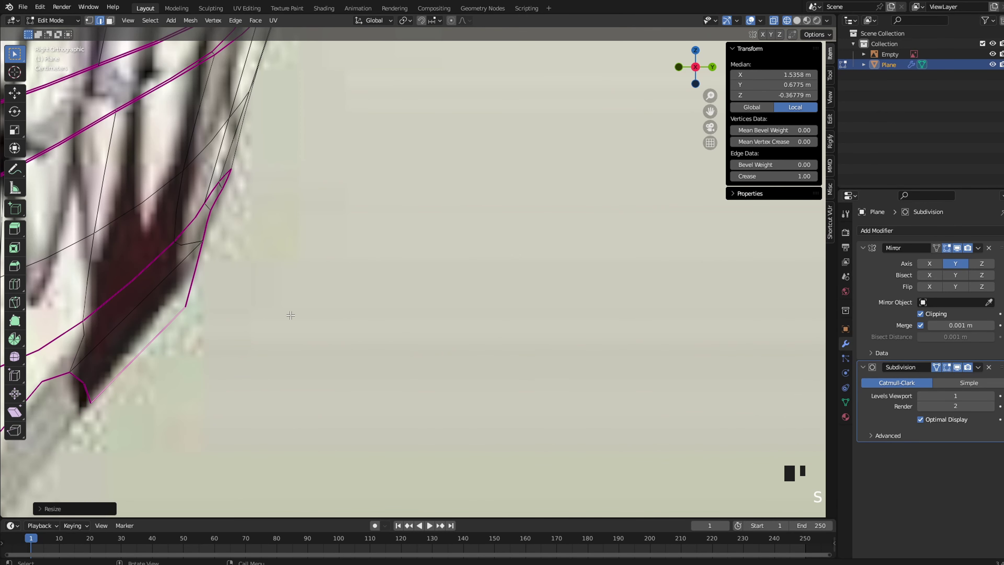
{"action": "key", "text": "s"}
{"action": "left_click", "coordinate": [289, 321]}
Move the vertices at the stripe piece's upper rear corner and on the adjoining jaw line to follow the reference
{"action": "key", "text": "1"}
{"action": "left_click", "coordinate": [215, 246]}
{"action": "key", "text": "g"}
{"action": "left_click", "coordinate": [191, 275]}
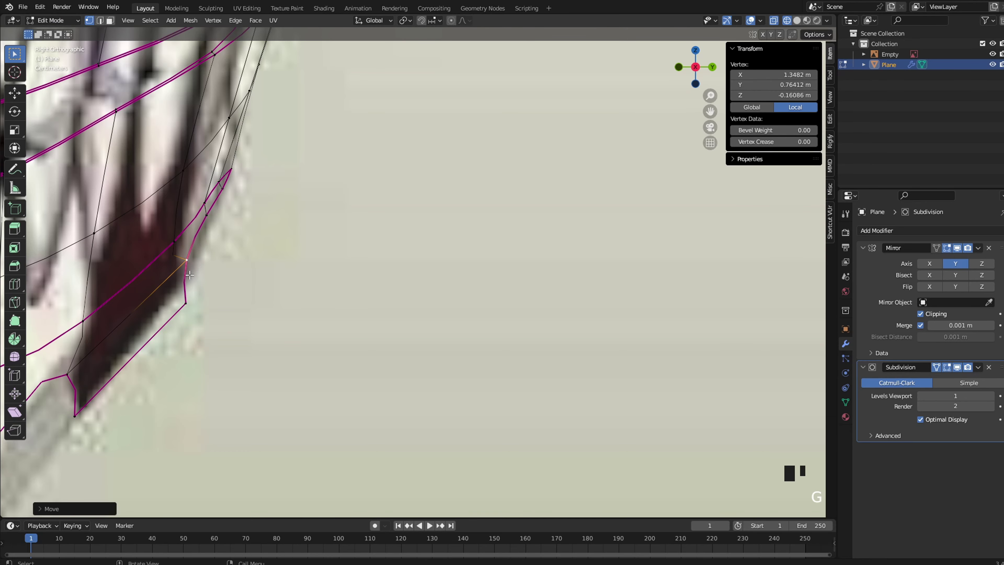
{"action": "key", "text": "z"}
{"action": "key", "text": "g"}
{"action": "left_click", "coordinate": [173, 232]}
{"action": "scroll", "coordinate": [289, 261], "scroll_direction": "down", "scroll_amount": 5}
{"action": "key", "text": "Tab"}
{"action": "key", "text": "Tab"}
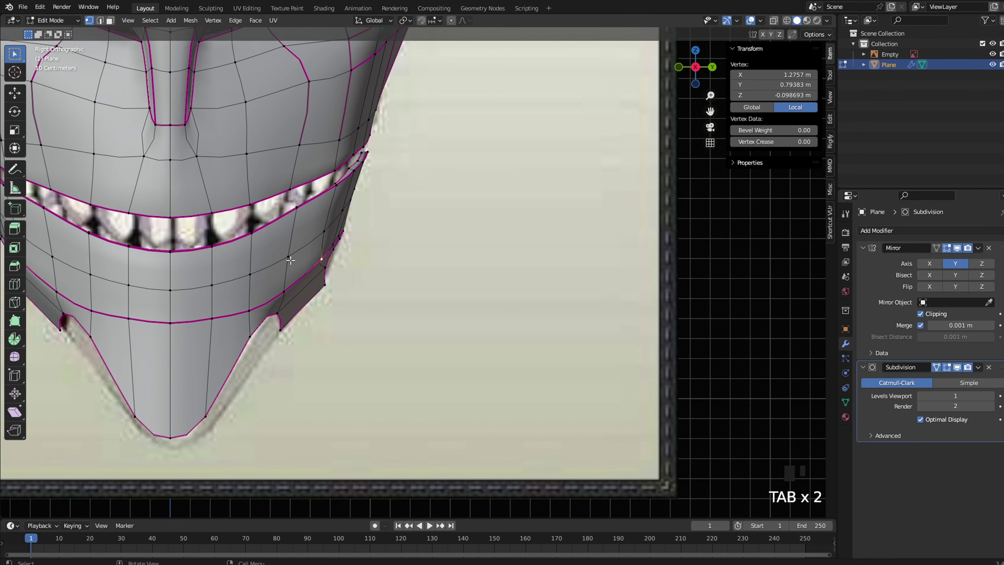
Extrude the chin's outer edge path outward toward the grey border in the reference
{"action": "key", "text": "z"}
{"action": "scroll", "coordinate": [292, 291], "scroll_direction": "up", "scroll_amount": 3}
{"action": "key", "text": "z"}
{"action": "scroll", "coordinate": [403, 275], "scroll_direction": "down", "scroll_amount": 3}
{"action": "key", "text": "2"}
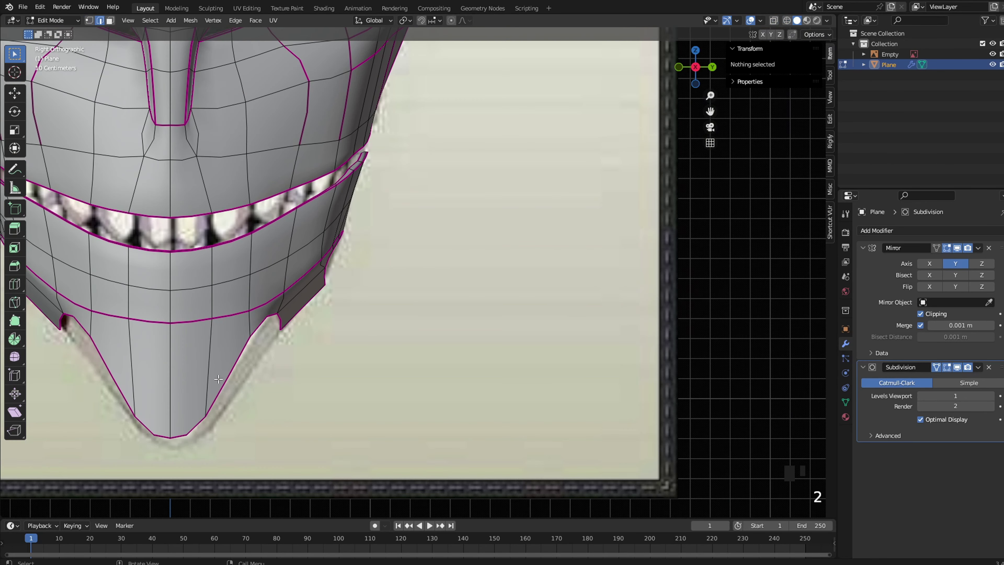
{"action": "left_click", "coordinate": [237, 361]}
{"action": "mouse_move", "coordinate": [291, 351]}
{"action": "middle_mouse_down", "text": "shift"}
{"action": "mouse_move", "coordinate": [359, 314]}
{"action": "mouse_move", "coordinate": [244, 407]}
{"action": "middle_mouse_up", "text": "shift"}
{"action": "key", "text": "grave"}
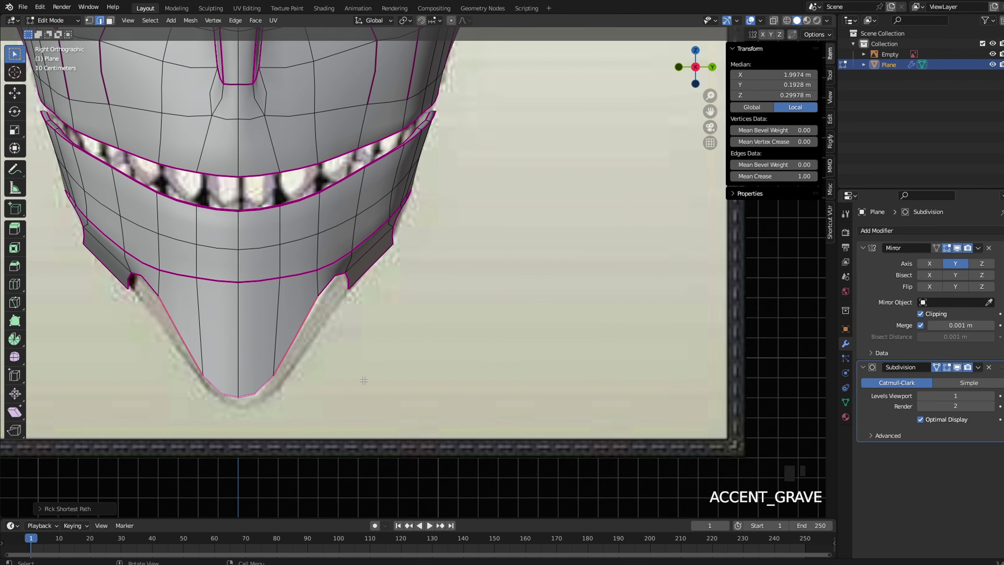
{"action": "key", "text": "e"}
{"action": "left_click", "coordinate": [345, 364]}
Move the extruded chin border back along the X axis to give the chin depth
{"action": "middle_click_drag", "start_coordinate": [345, 364], "coordinate": [309, 312]}
{"action": "key", "text": "g"}
{"action": "key", "text": "x"}
{"action": "left_click", "coordinate": [340, 346]}
{"action": "key", "text": "g"}
{"action": "key", "text": "x"}
{"action": "left_click", "coordinate": [307, 312]}
Fill a face between the extruded chin border and the dark red stripe piece
{"action": "scroll", "coordinate": [363, 287], "scroll_direction": "up", "scroll_amount": 3}
{"action": "left_click", "coordinate": [364, 288]}
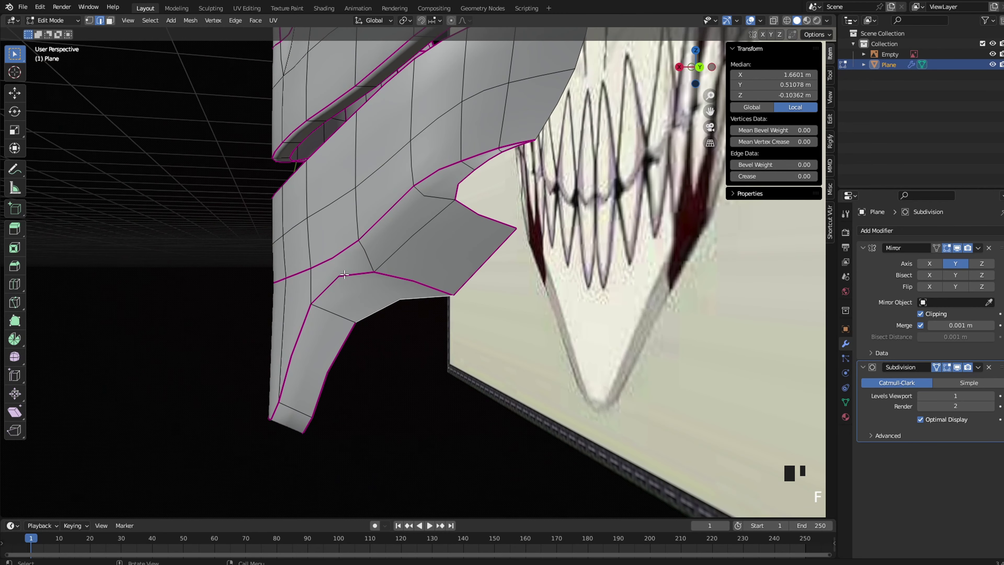
{"action": "key", "text": "Tab"}
{"action": "key", "text": "Tab"}
{"action": "scroll", "coordinate": [358, 344], "scroll_direction": "down", "scroll_amount": 2}
{"action": "key", "text": "Tab"}
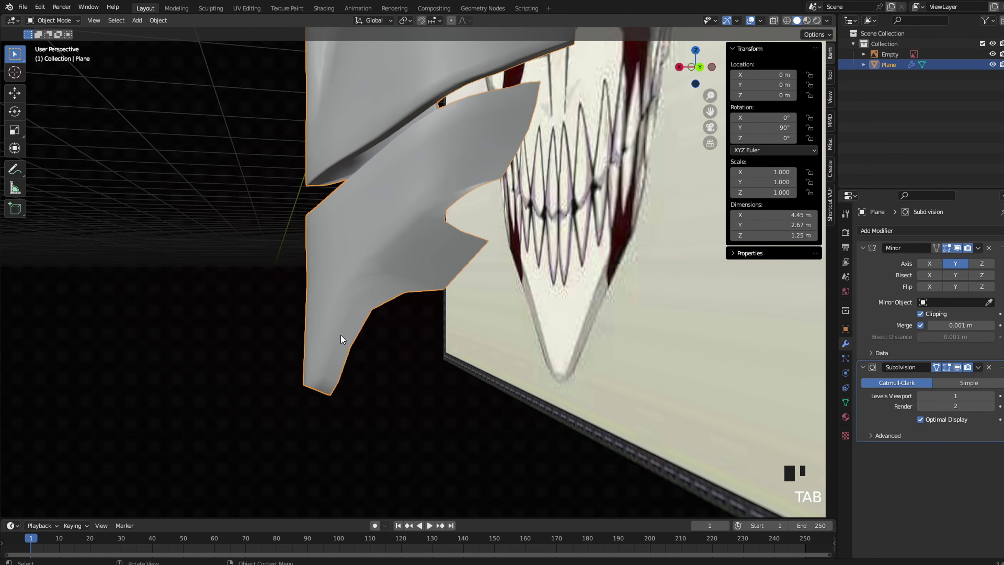
Pull the stripe piece's rear corners in toward the jaw and set the outer border's mean crease to 0.00
{"action": "key", "text": "Tab"}
{"action": "key", "text": "g"}
{"action": "left_click", "coordinate": [439, 265]}
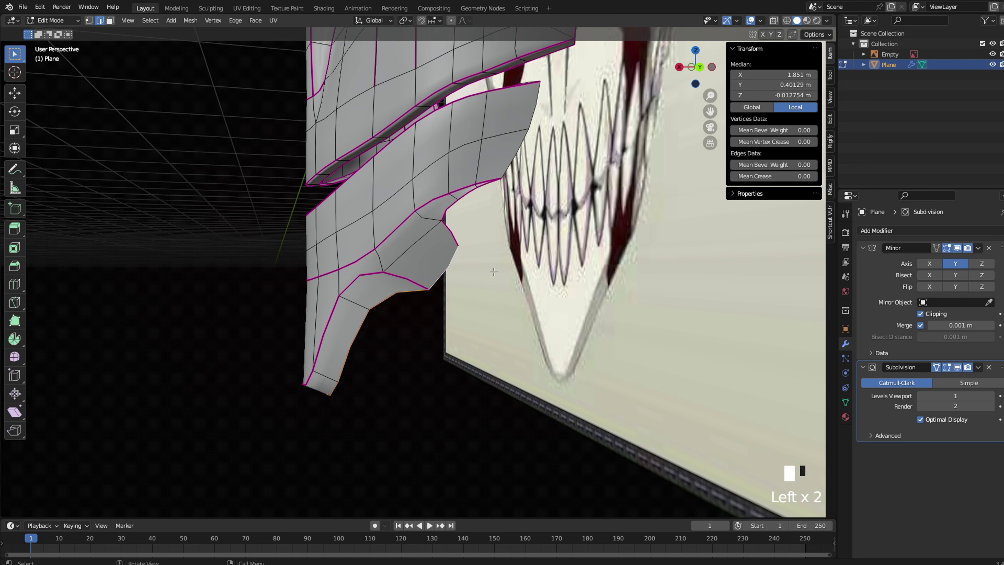
{"action": "left_click", "coordinate": [428, 292]}
{"action": "key", "text": "g"}
{"action": "left_click", "coordinate": [403, 278]}
Shift the outer edge between the chin border and the stripe piece along the X axis
{"action": "key", "text": "2"}
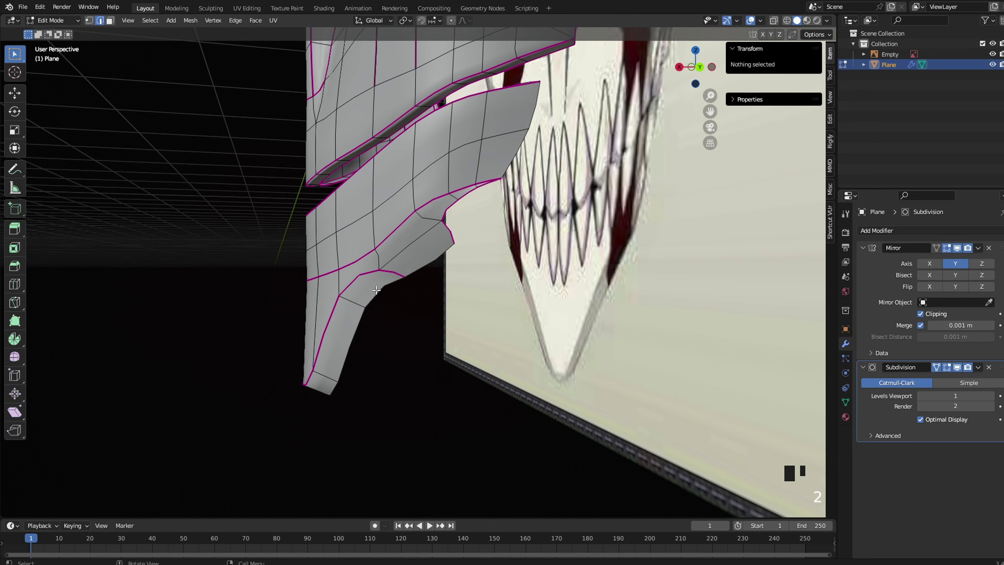
{"action": "left_click", "coordinate": [379, 296]}
{"action": "key", "text": "g"}
{"action": "key", "text": "x"}
{"action": "left_click", "coordinate": [393, 296]}
{"action": "middle_click_drag", "start_coordinate": [394, 297], "coordinate": [408, 295]}
Select the chin tip vertices through the mesh in the back view and adjust the chin tip's position
{"action": "key", "text": "grave"}
{"action": "left_click", "coordinate": [531, 270]}
{"action": "key", "text": "grave"}
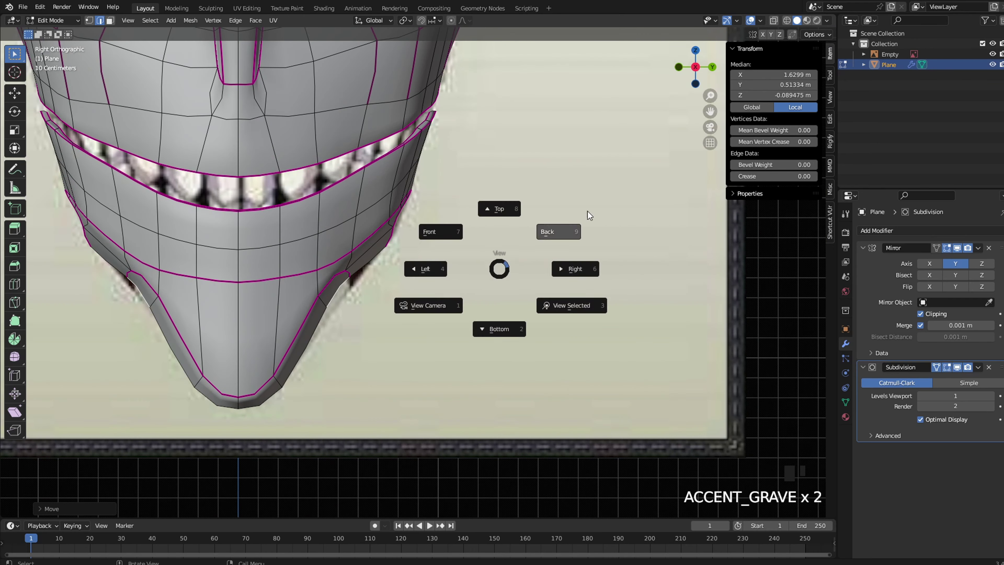
{"action": "left_click", "coordinate": [576, 222]}
{"action": "key", "text": "z"}
{"action": "left_click", "coordinate": [473, 248]}
{"action": "key", "text": "1"}
{"action": "left_click_drag", "start_coordinate": [452, 349], "coordinate": [275, 438]}
{"action": "key", "text": "z"}
{"action": "left_click", "coordinate": [343, 435]}
{"action": "key", "text": "g"}
{"action": "left_click", "coordinate": [382, 421]}
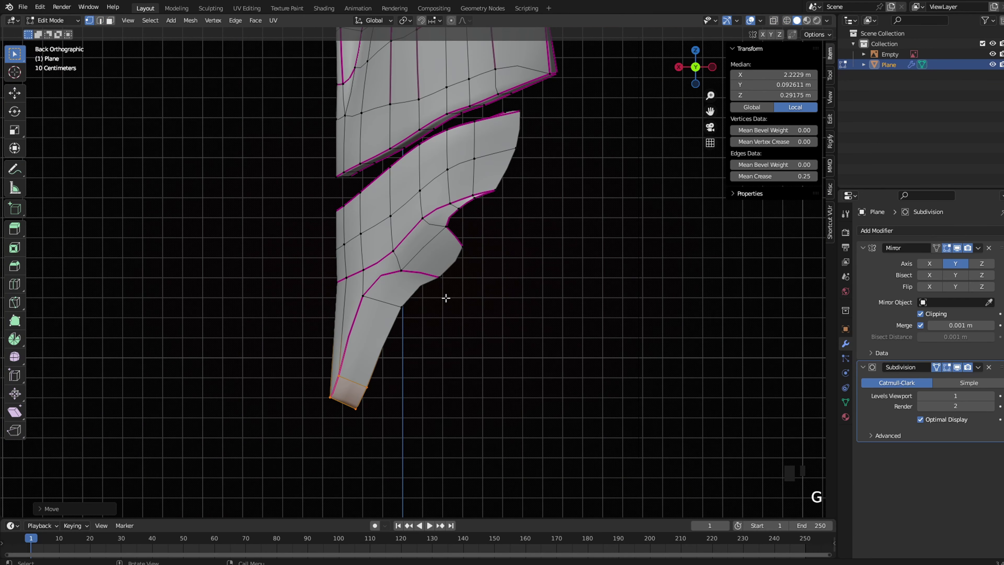
Move the stripe piece's rear vertices in the back view to smooth the jaw's rear contour
{"action": "left_click", "coordinate": [453, 260]}
{"action": "key", "text": "g"}
{"action": "left_click", "coordinate": [426, 287]}
{"action": "left_click", "coordinate": [436, 278]}
{"action": "key", "text": "g"}
{"action": "left_click", "coordinate": [429, 273]}
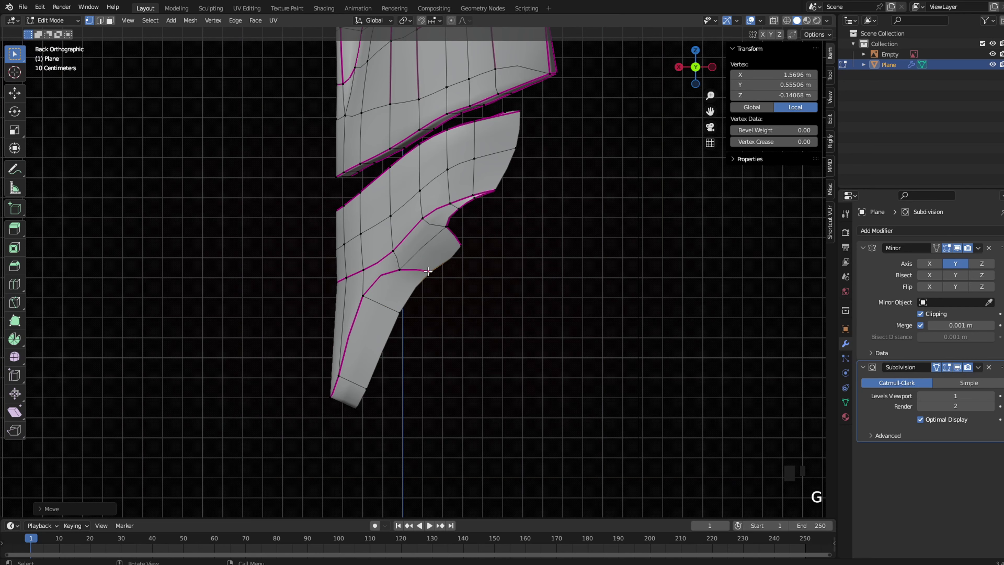
Inspect the smoothed jaw in Object Mode and compare it with the reference in the right view
{"action": "key", "text": "Tab"}
{"action": "scroll", "coordinate": [468, 254], "scroll_direction": "down", "scroll_amount": 5}
{"action": "middle_click_drag", "start_coordinate": [468, 254], "coordinate": [568, 267]}
{"action": "key", "text": "grave"}
{"action": "left_click", "coordinate": [611, 269]}
{"action": "key", "text": "Tab"}
{"action": "scroll", "coordinate": [421, 270], "scroll_direction": "up", "scroll_amount": 4}
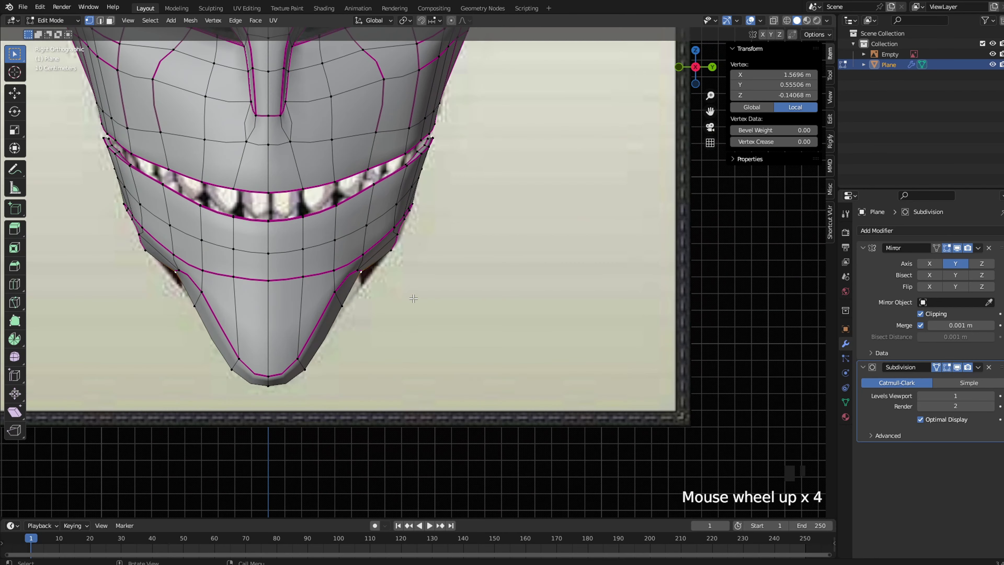
In the wireframe right view, move the chin border's vertices beside the chin tip to follow the reference outline
{"action": "key", "text": "z"}
{"action": "left_click", "coordinate": [358, 311]}
{"action": "middle_click_drag", "start_coordinate": [315, 365], "coordinate": [442, 307], "text": "shift"}
{"action": "scroll", "coordinate": [442, 306], "scroll_direction": "up", "scroll_amount": 3}
{"action": "left_click_drag", "start_coordinate": [451, 287], "coordinate": [405, 349]}
{"action": "key", "text": "g"}
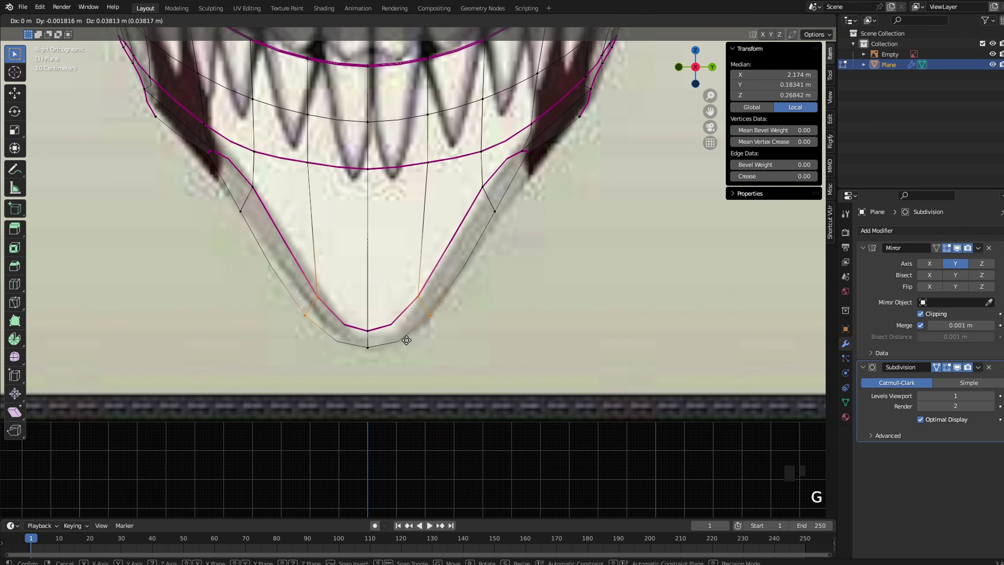
{"action": "left_click", "coordinate": [398, 346]}
{"action": "left_click", "coordinate": [435, 325]}
{"action": "key", "text": "g"}
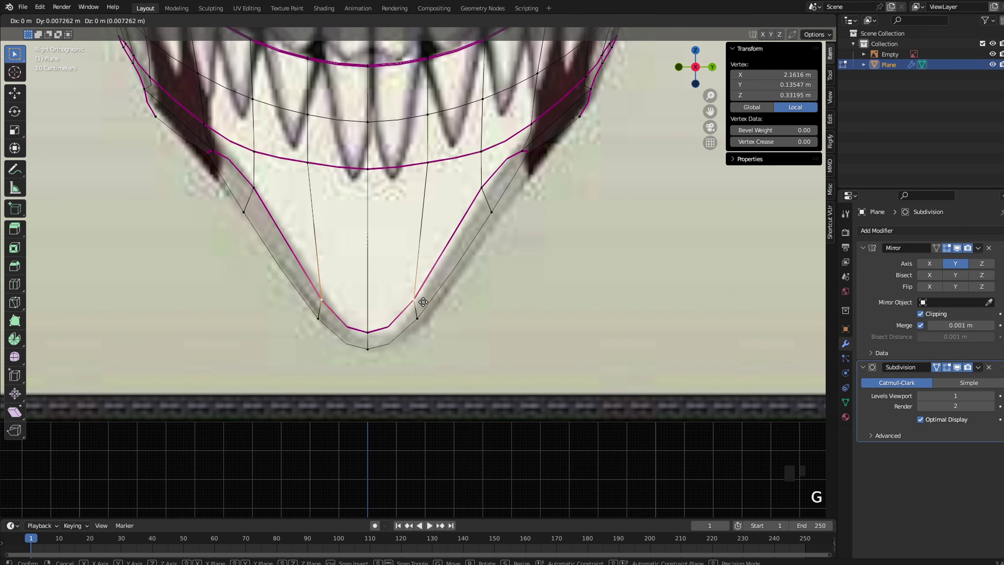
{"action": "left_click", "coordinate": [422, 304]}
{"action": "key", "text": "g"}
Select the edge path along the chin border's inner line and set its mean crease to 1.00
{"action": "key", "text": "2"}
{"action": "left_click", "coordinate": [401, 314]}
{"action": "left_click", "coordinate": [431, 271], "text": "ctrl"}
{"action": "key", "text": "z"}
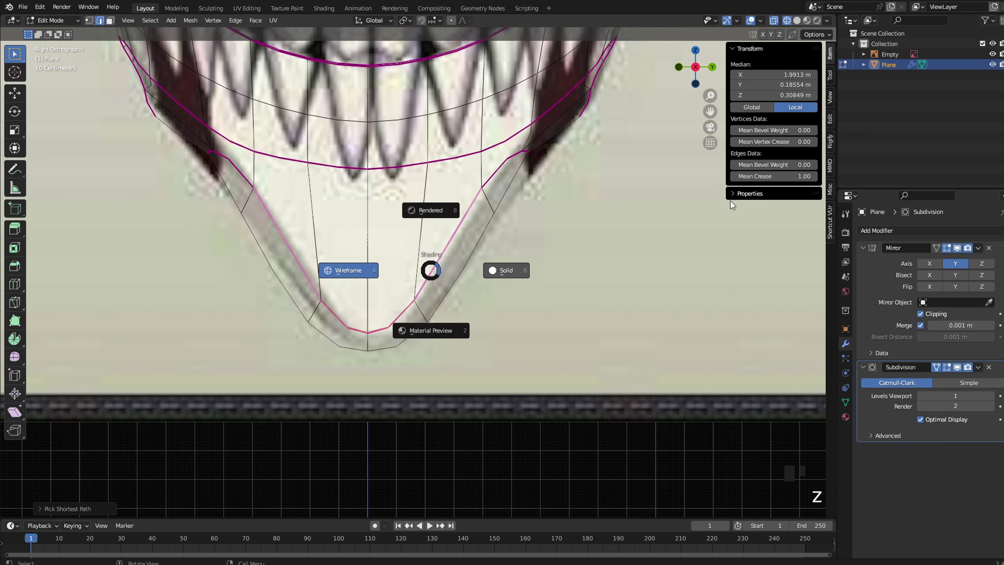
{"action": "left_click_drag", "start_coordinate": [781, 176], "coordinate": [625, 177]}
{"action": "left_click_drag", "start_coordinate": [778, 176], "coordinate": [814, 176]}
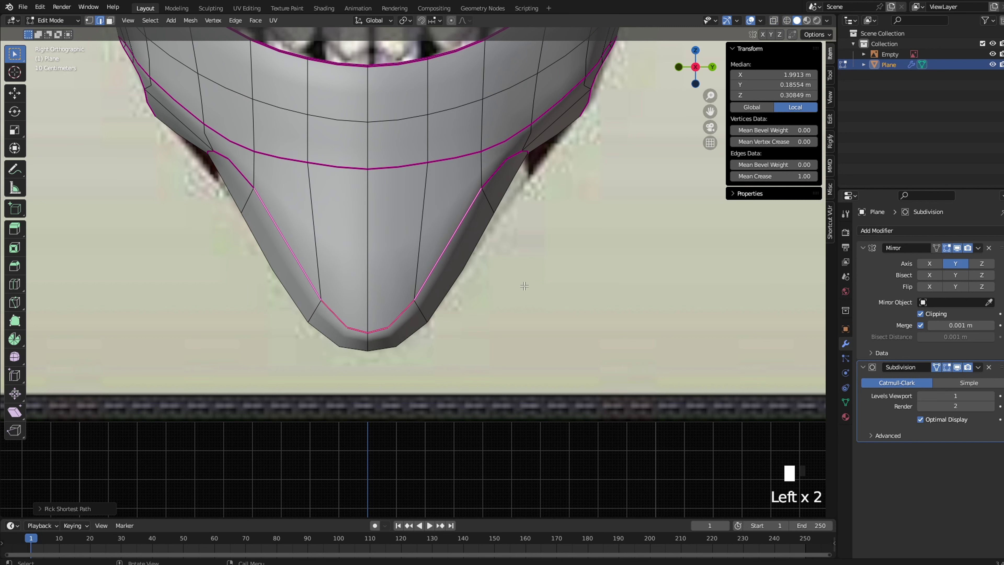
Move the chin border's outer vertices onto the reference outline, from the chin tip up to the border's upper end
{"action": "left_click", "coordinate": [436, 316]}
{"action": "key", "text": "g"}
{"action": "left_click", "coordinate": [435, 316]}
{"action": "key", "text": "z"}
{"action": "left_click", "coordinate": [410, 316]}
{"action": "left_click", "coordinate": [501, 201]}
{"action": "key", "text": "g"}
{"action": "left_click", "coordinate": [504, 202]}
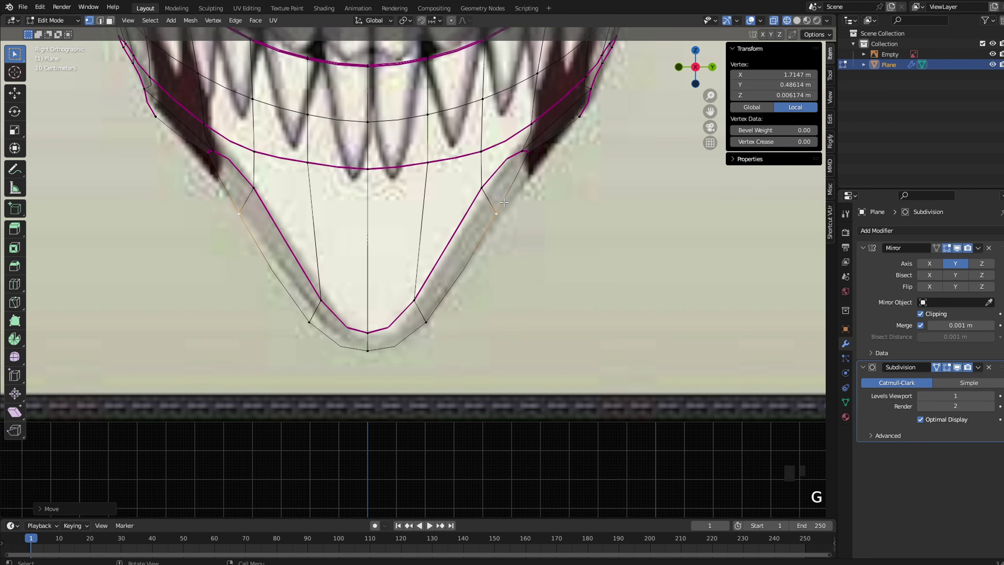
{"action": "key", "text": "g"}
{"action": "left_click", "coordinate": [540, 186]}
{"action": "middle_click_drag", "start_coordinate": [591, 133], "coordinate": [447, 256], "text": "shift"}
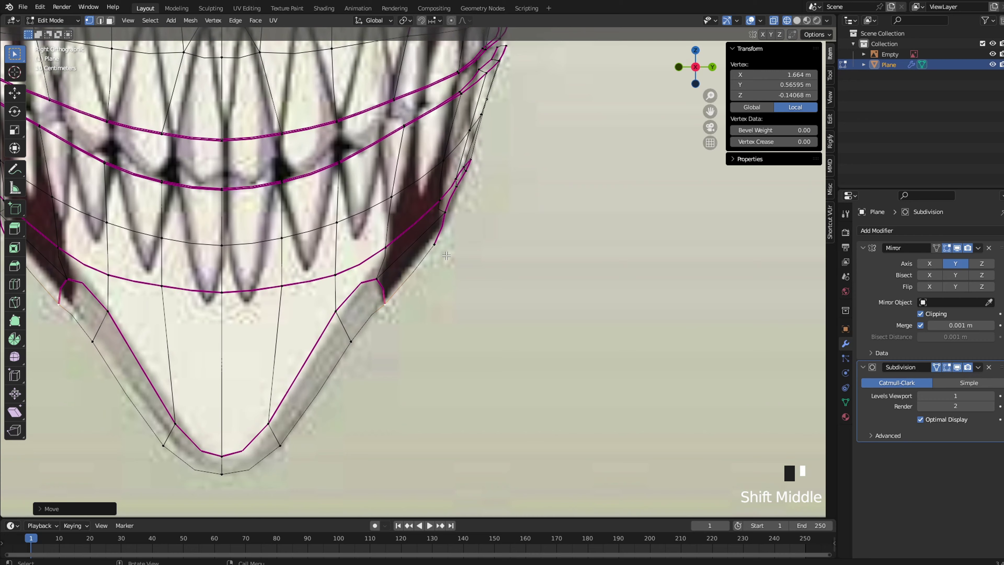
Remove the crease from the short edge closing the upper end of the chin border
{"action": "left_click", "coordinate": [428, 240]}
{"action": "key", "text": "z"}
{"action": "left_click", "coordinate": [504, 227]}
{"action": "scroll", "coordinate": [510, 235], "scroll_direction": "down", "scroll_amount": 6}
{"action": "scroll", "coordinate": [456, 283], "scroll_direction": "up", "scroll_amount": 5}
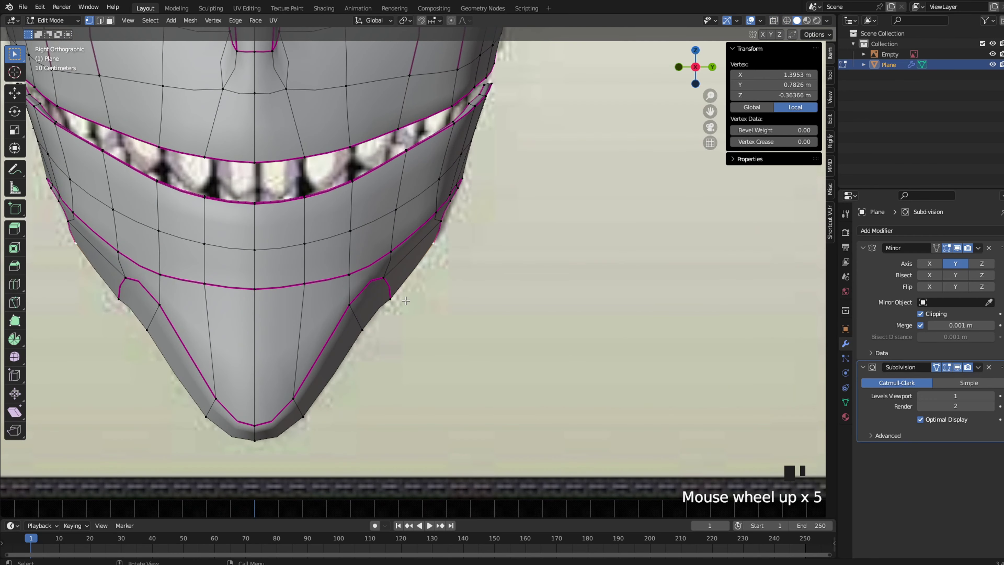
{"action": "key", "text": "2"}
{"action": "left_click", "coordinate": [389, 287]}
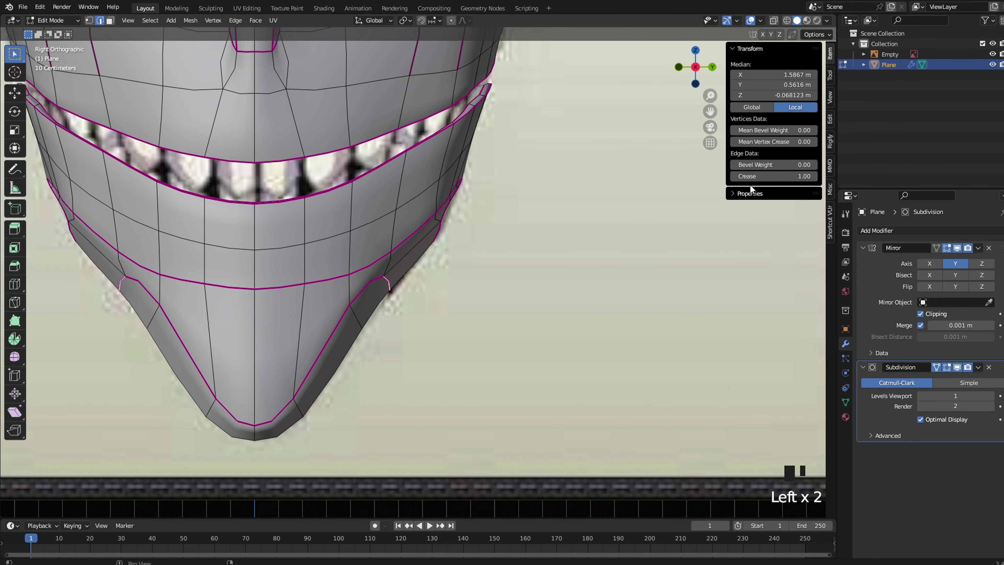
Move the vertex at the chin border's upper end in wireframe to match the reference contour
{"action": "key", "text": "z"}
{"action": "left_click", "coordinate": [430, 257]}
{"action": "key", "text": "1"}
{"action": "left_click", "coordinate": [396, 284]}
{"action": "key", "text": "g"}
{"action": "left_click", "coordinate": [392, 291]}
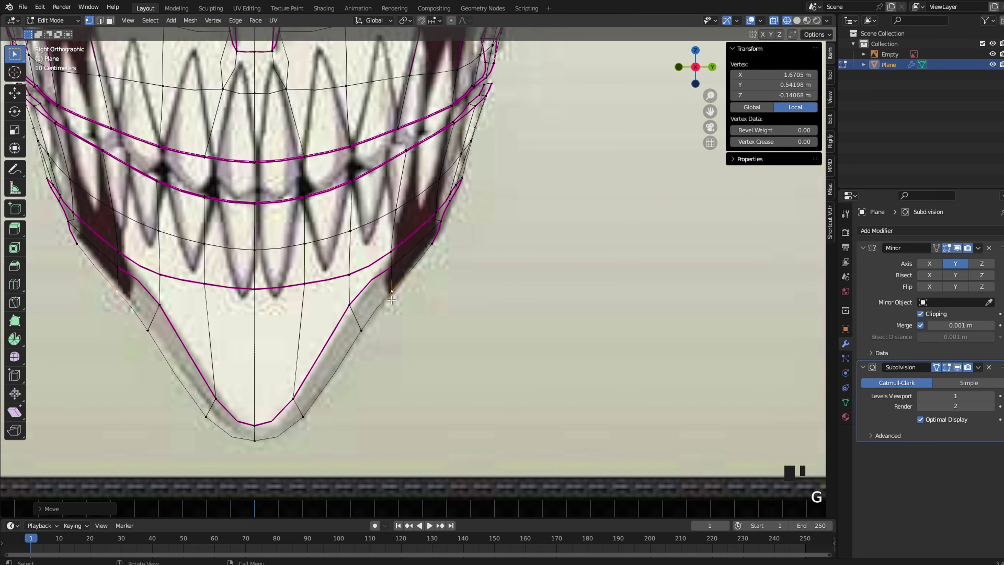
Set the crease of the stripe piece's short outer edge to 0.00 and check the smoothed jaw in Object Mode
{"action": "key", "text": "z"}
{"action": "left_click", "coordinate": [462, 239]}
{"action": "key", "text": "2"}
{"action": "left_click", "coordinate": [463, 227]}
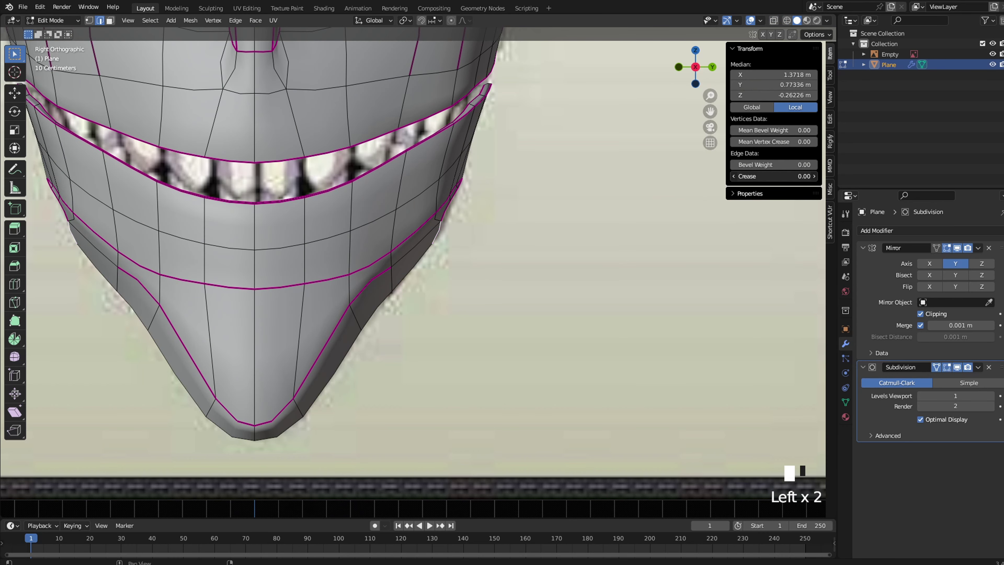
{"action": "key", "text": "Tab"}
{"action": "key", "text": "Tab"}
Slide the stripe piece's vertex along its edge to even out the jaw's side contour
{"action": "key", "text": "1"}
{"action": "left_click", "coordinate": [440, 221]}
{"action": "middle_click_drag", "start_coordinate": [505, 214], "coordinate": [446, 208]}
{"action": "key", "text": "g"}
{"action": "key", "text": "g"}
{"action": "left_click", "coordinate": [449, 216]}
Extrude the stripe piece's rear edge in place and shift the new edge along the X axis
{"action": "key", "text": "2"}
{"action": "left_click", "coordinate": [472, 208]}
{"action": "middle_click_drag", "start_coordinate": [528, 208], "coordinate": [503, 188]}
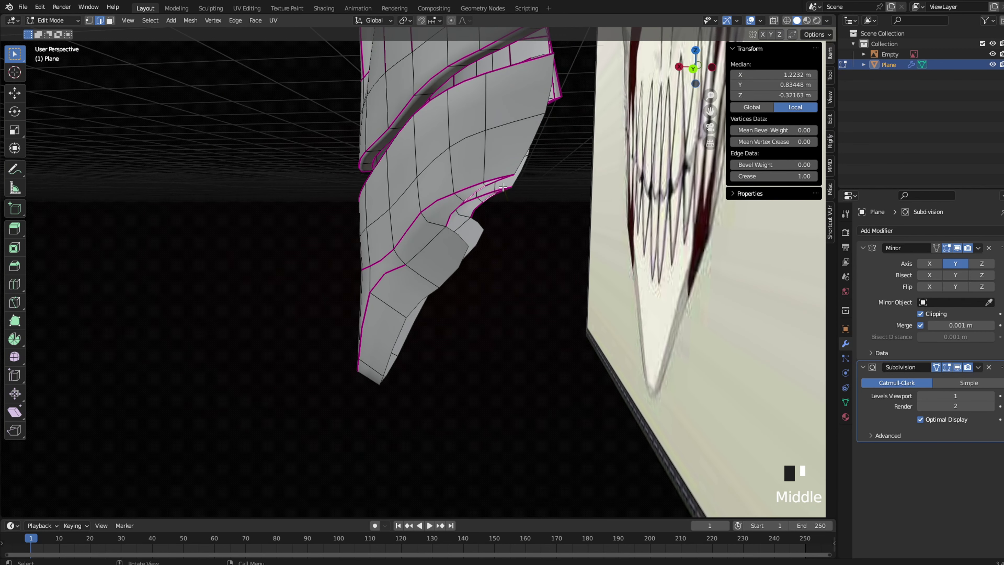
{"action": "scroll", "coordinate": [533, 207], "scroll_direction": "up", "scroll_amount": 2}
{"action": "key", "text": "e"}
{"action": "right_click", "coordinate": [536, 209]}
{"action": "key", "text": "g"}
{"action": "key", "text": "x"}
{"action": "left_click", "coordinate": [559, 208]}
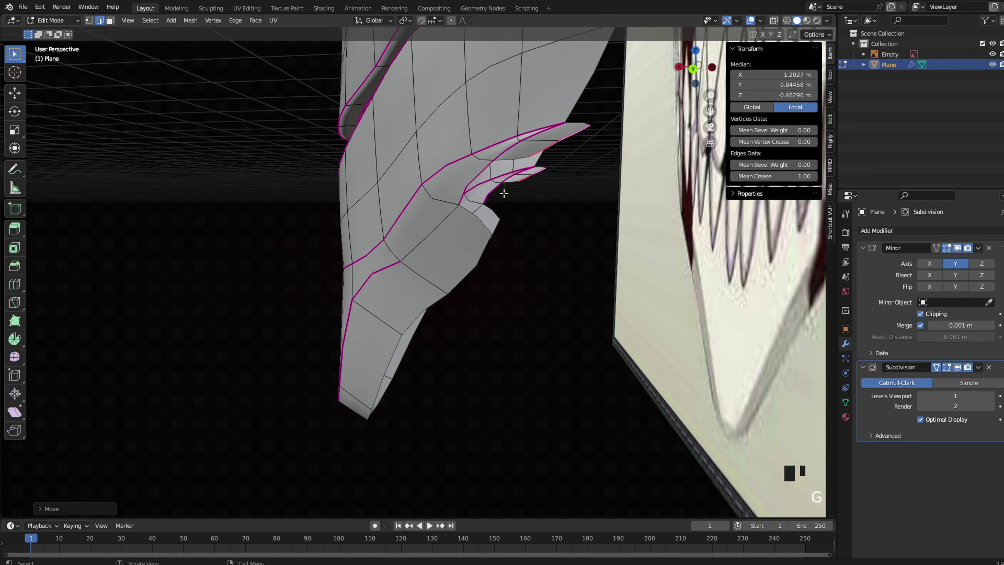
Merge the extruded corner vertex with the adjacent jaw corner vertex and check the result in Object Mode
{"action": "key", "text": "1"}
{"action": "left_click", "coordinate": [586, 130]}
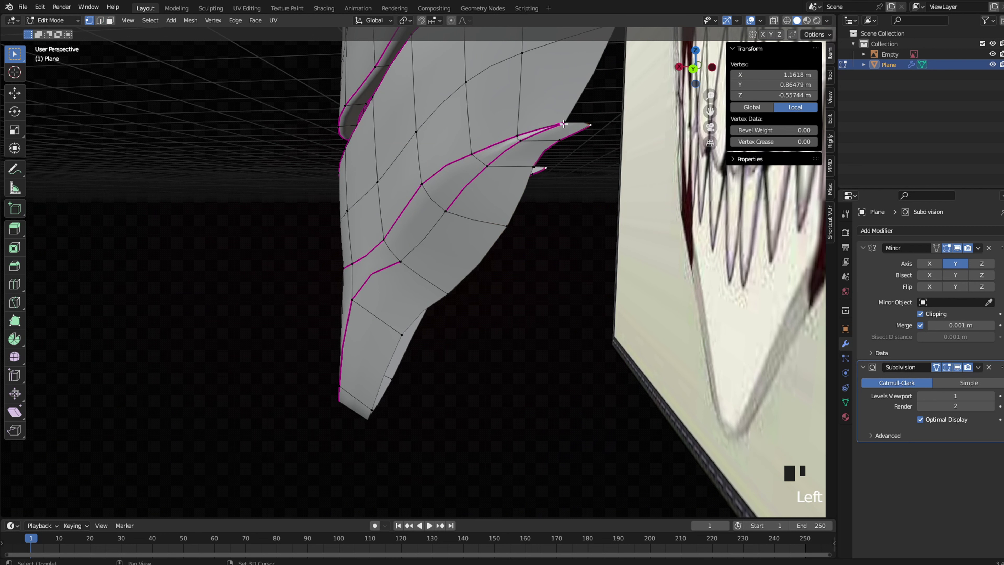
{"action": "left_click", "coordinate": [563, 123], "text": "shift"}
{"action": "right_click", "coordinate": [651, 98]}
{"action": "mouse_move", "coordinate": [599, 287]}
{"action": "left_click", "coordinate": [693, 326]}
{"action": "key", "text": "Tab"}
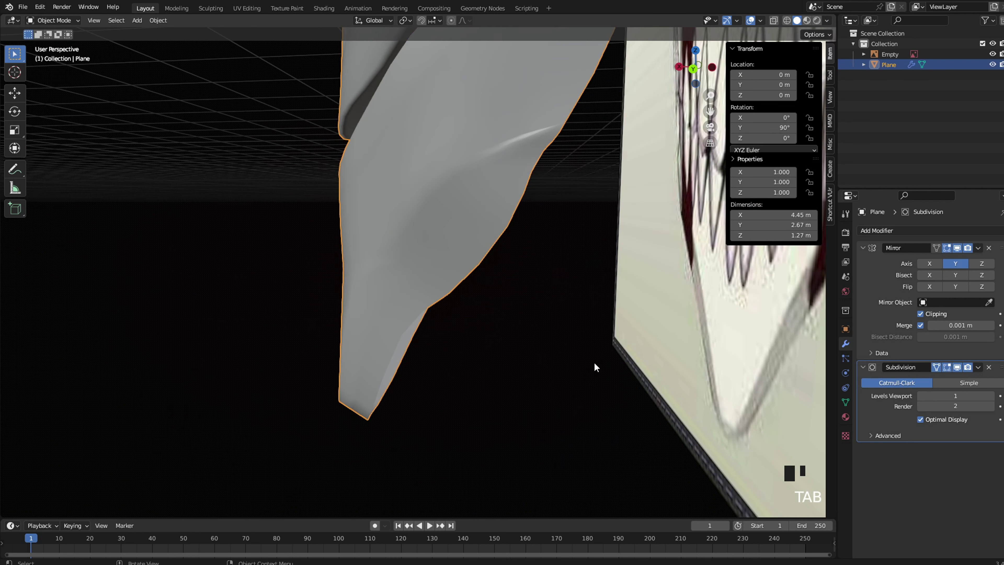
Try extruding the chin tip's lower rear edge outward in the back view
{"action": "key", "text": "Tab"}
{"action": "key", "text": "grave"}
{"action": "left_click", "coordinate": [478, 341]}
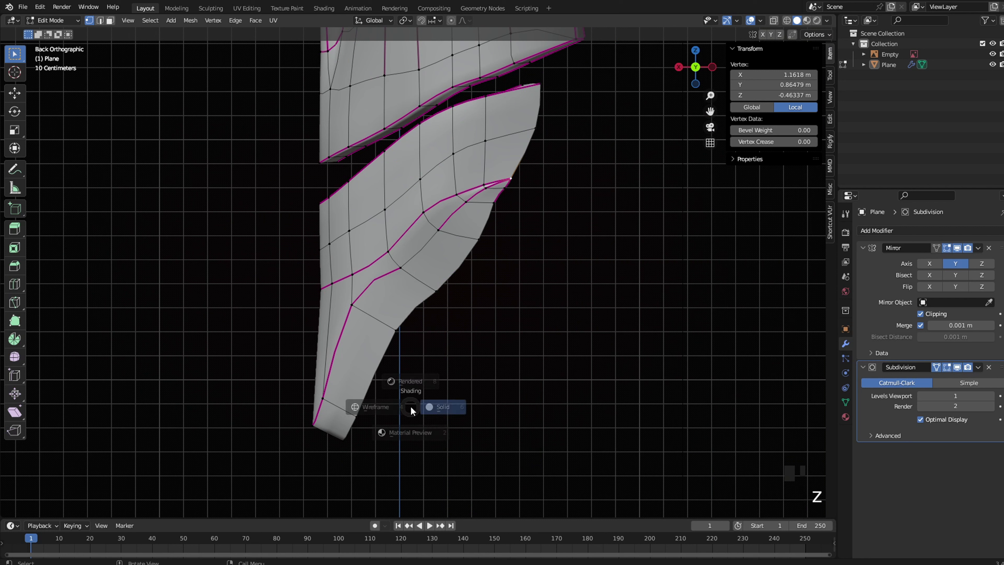
{"action": "left_click", "coordinate": [388, 407]}
{"action": "left_click_drag", "start_coordinate": [392, 403], "coordinate": [324, 460]}
{"action": "key", "text": "z"}
{"action": "left_click", "coordinate": [392, 448]}
{"action": "key", "text": "g"}
{"action": "left_click", "coordinate": [424, 434]}
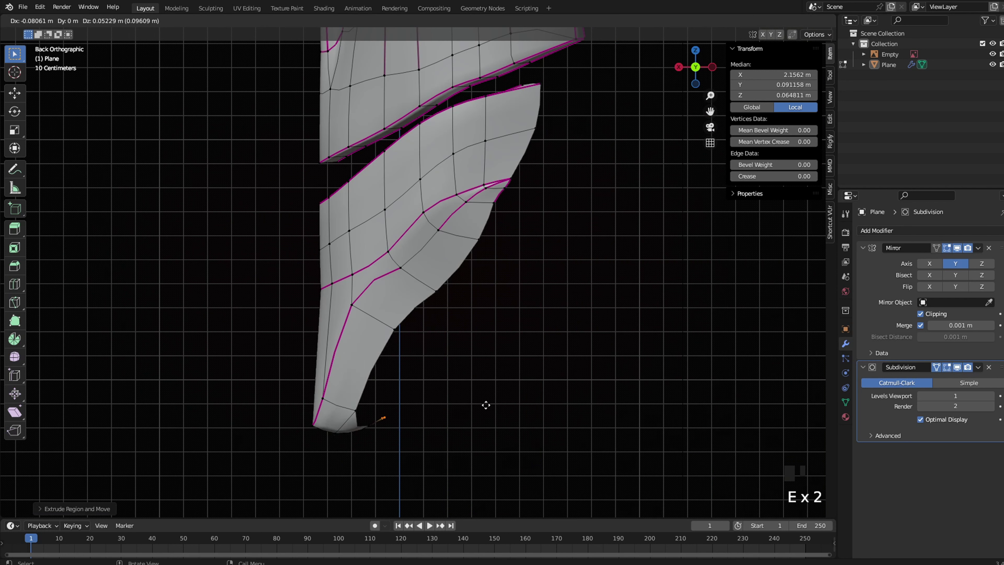
Delete the outermost extruded face behind the chin tip
{"action": "key", "text": "3"}
{"action": "middle_click_drag", "start_coordinate": [410, 429], "coordinate": [381, 347]}
{"action": "left_click", "coordinate": [376, 404]}
{"action": "key", "text": "x"}
{"action": "left_click", "coordinate": [526, 407]}
Select the chin tip's outer border edge and set its crease to 1.00
{"action": "key", "text": "Tab"}
{"action": "key", "text": "Tab"}
{"action": "scroll", "coordinate": [380, 347], "scroll_direction": "up", "scroll_amount": 2}
{"action": "scroll", "coordinate": [381, 347], "scroll_direction": "up", "scroll_amount": 2}
{"action": "key", "text": "2"}
{"action": "left_click", "coordinate": [378, 375]}
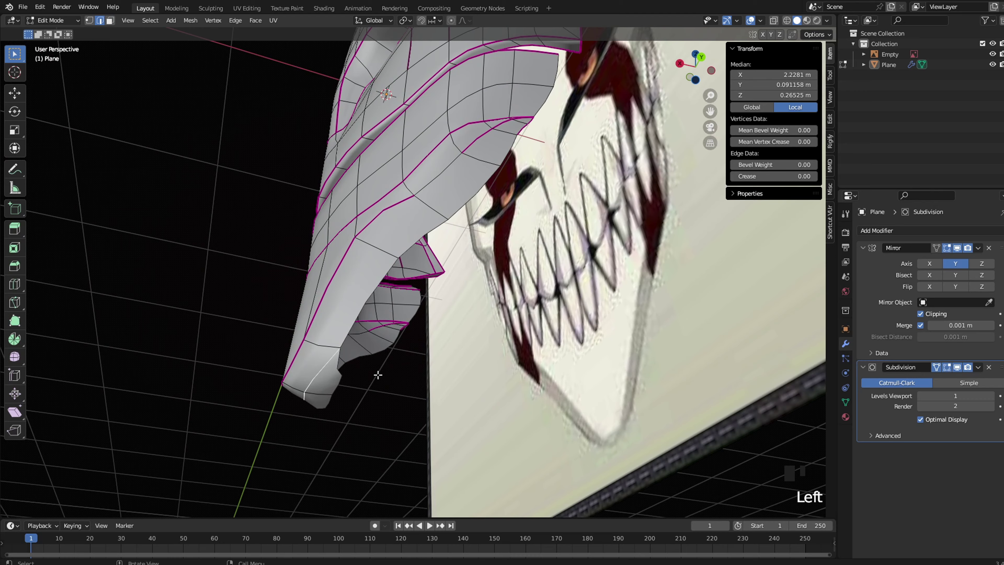
Check the chin tip against the reference in the right view and delete the leftover extruded face beneath it
{"action": "left_click", "coordinate": [497, 287]}
{"action": "key", "text": "z"}
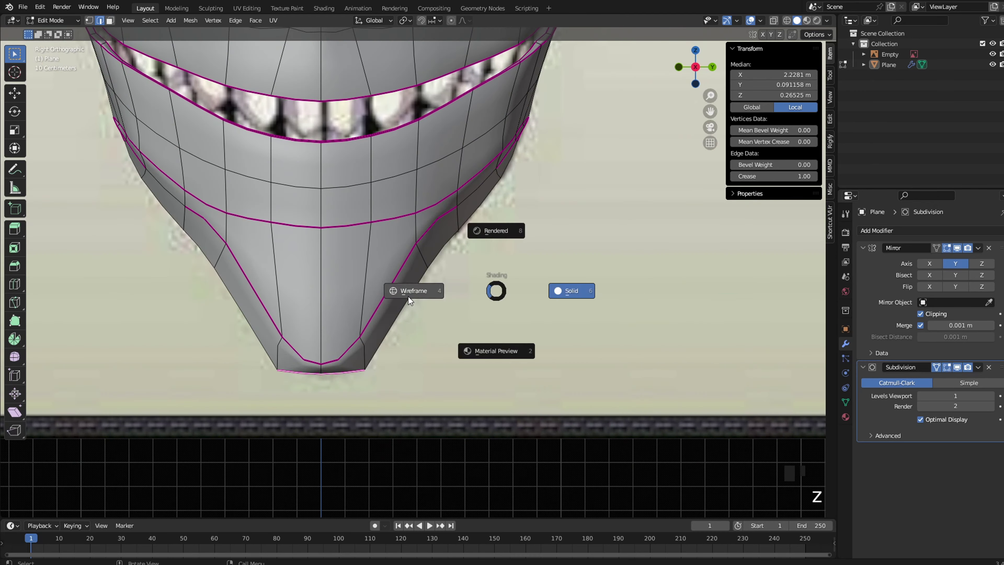
{"action": "left_click", "coordinate": [411, 291]}
{"action": "middle_click_drag", "start_coordinate": [384, 378], "coordinate": [381, 292]}
{"action": "key", "text": "z"}
{"action": "left_click", "coordinate": [443, 291]}
{"action": "key", "text": "3"}
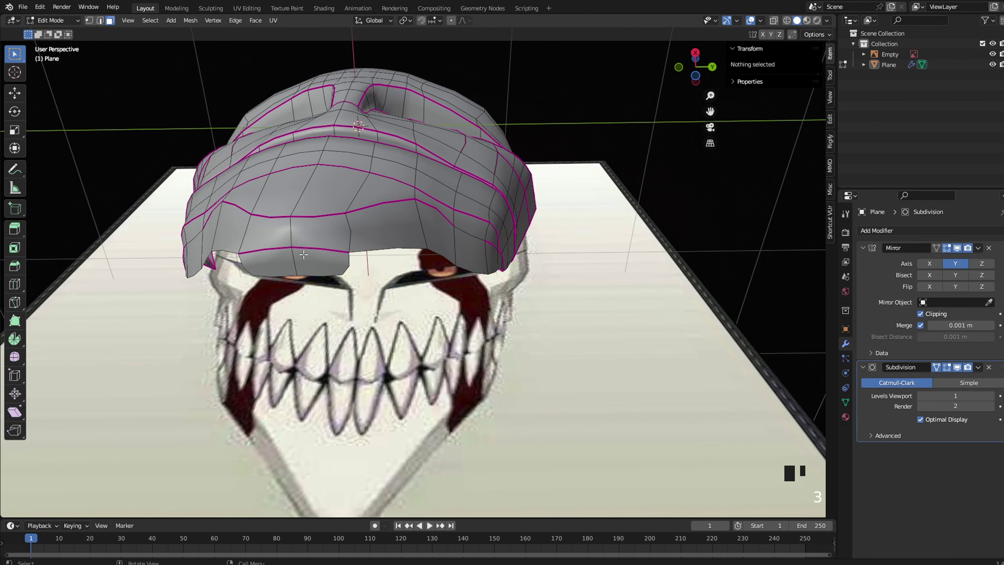
{"action": "left_click", "coordinate": [293, 261]}
{"action": "key", "text": "x"}
{"action": "left_click", "coordinate": [433, 241]}
Select the lower jaw's outer edges from the chin tip to the stripe piece and set their mean crease to 1.00
{"action": "middle_click_drag", "start_coordinate": [434, 242], "coordinate": [374, 306]}
{"action": "key", "text": "2"}
{"action": "left_click", "coordinate": [376, 308]}
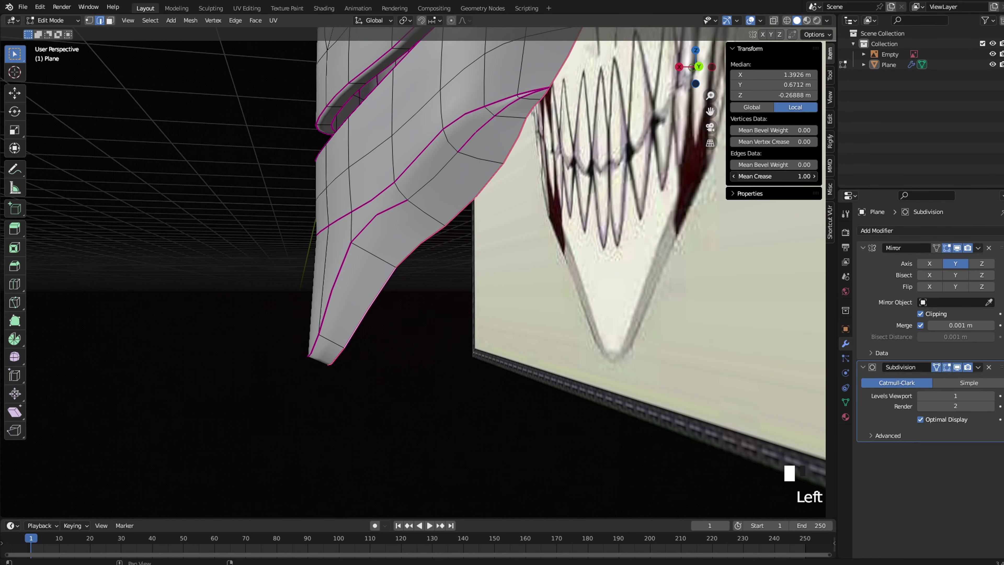
Inspect the smoothed lower jaw in Object Mode and compare its outline with the reference in the right view
{"action": "scroll", "coordinate": [479, 249], "scroll_direction": "down", "scroll_amount": 4}
{"action": "key", "text": "Tab"}
{"action": "scroll", "coordinate": [469, 264], "scroll_direction": "down", "scroll_amount": 1}
{"action": "mouse_move", "coordinate": [470, 264]}
{"action": "middle_mouse_down"}
{"action": "mouse_move", "coordinate": [569, 265]}
{"action": "mouse_move", "coordinate": [530, 274]}
{"action": "middle_mouse_up"}
{"action": "scroll", "coordinate": [581, 261], "scroll_direction": "down", "scroll_amount": 2}
{"action": "key", "text": "grave"}
{"action": "left_click", "coordinate": [633, 277]}
{"action": "scroll", "coordinate": [554, 278], "scroll_direction": "up", "scroll_amount": 1}
{"action": "key", "text": "z"}
{"action": "left_click", "coordinate": [473, 295]}
{"action": "scroll", "coordinate": [455, 316], "scroll_direction": "up", "scroll_amount": 4}
{"action": "key", "text": "z"}
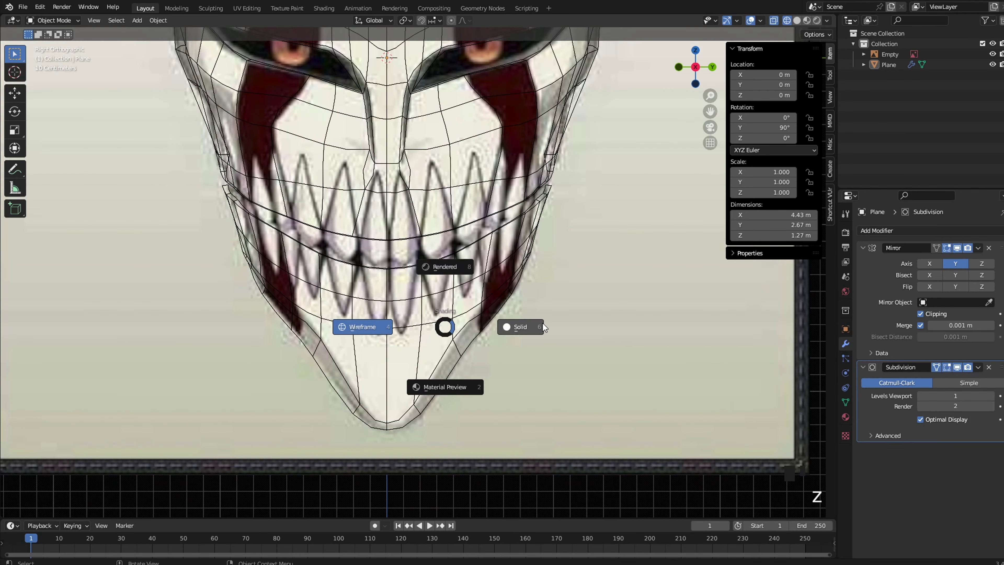
{"action": "left_click", "coordinate": [542, 324]}
Set the crease of the edge at the side of the jaw along the stripe piece to 1.00
{"action": "key", "text": "Tab"}
{"action": "middle_click_drag", "start_coordinate": [542, 312], "coordinate": [505, 289]}
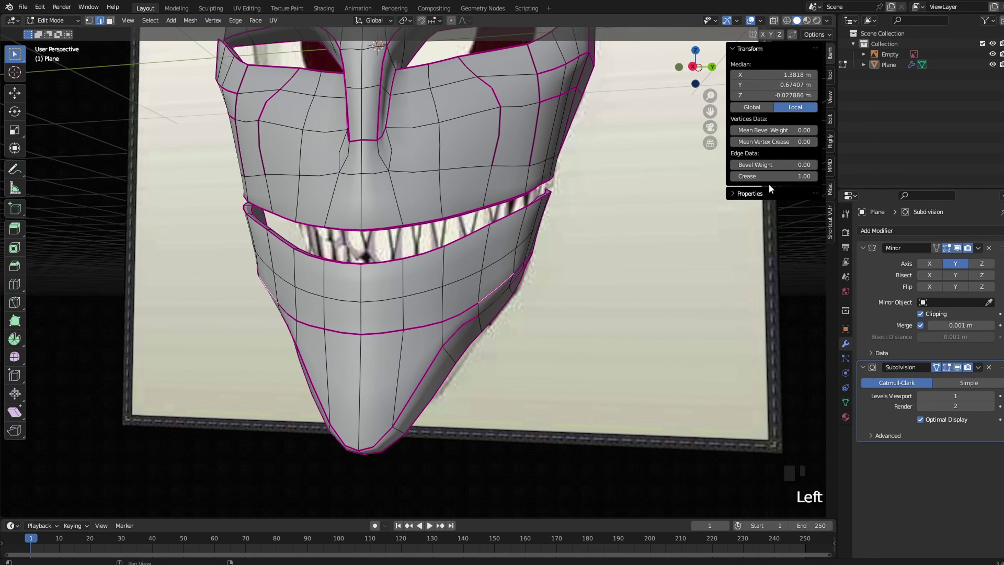
{"action": "key", "text": "Tab"}
Compare the jaw's edges with the reference stripe in the right view, alternating between wireframe and solid shading
{"action": "key", "text": "grave"}
{"action": "left_click", "coordinate": [569, 264]}
{"action": "key", "text": "Tab"}
{"action": "key", "text": "z"}
{"action": "left_click", "coordinate": [495, 263]}
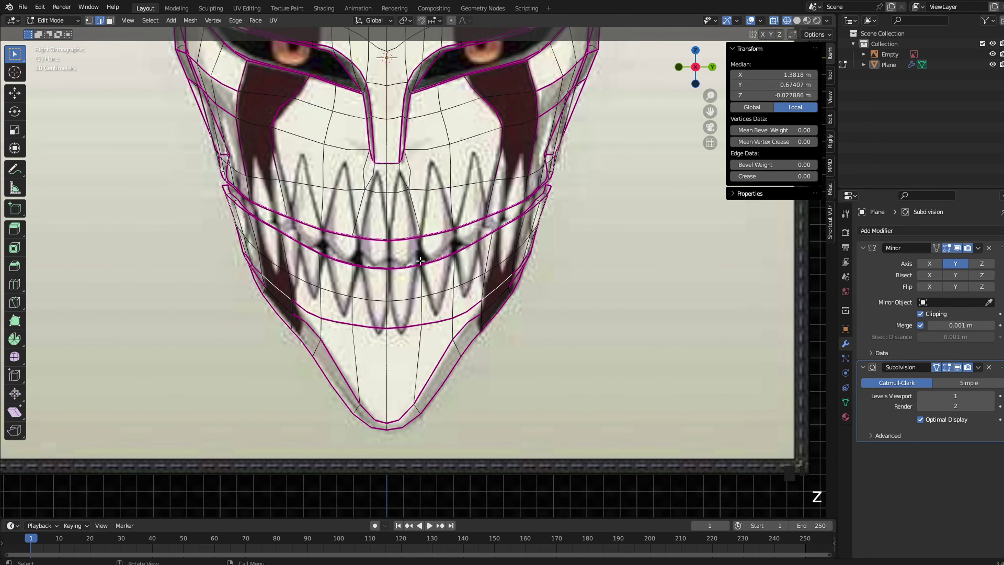
{"action": "key", "text": "z"}
{"action": "left_click", "coordinate": [470, 288]}
{"action": "left_click", "coordinate": [492, 338]}
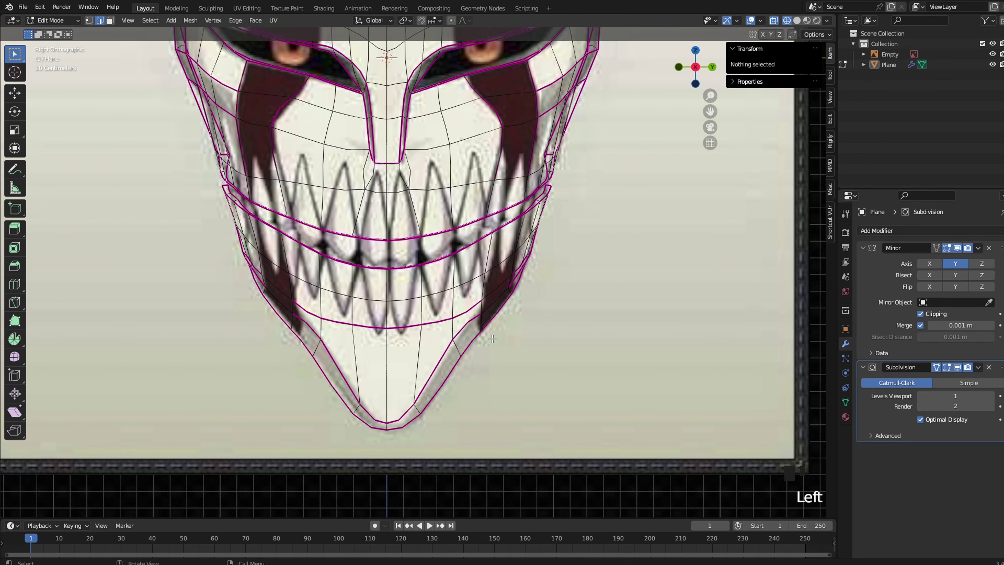
Select the lower jaw's outer edge path from the chin tip to the rear upper corner, extrude it and move it along Y
{"action": "left_click", "coordinate": [423, 418]}
{"action": "key", "text": "2"}
{"action": "left_click", "coordinate": [406, 426]}
{"action": "middle_click_drag", "start_coordinate": [554, 285], "coordinate": [477, 273]}
{"action": "key", "text": "z"}
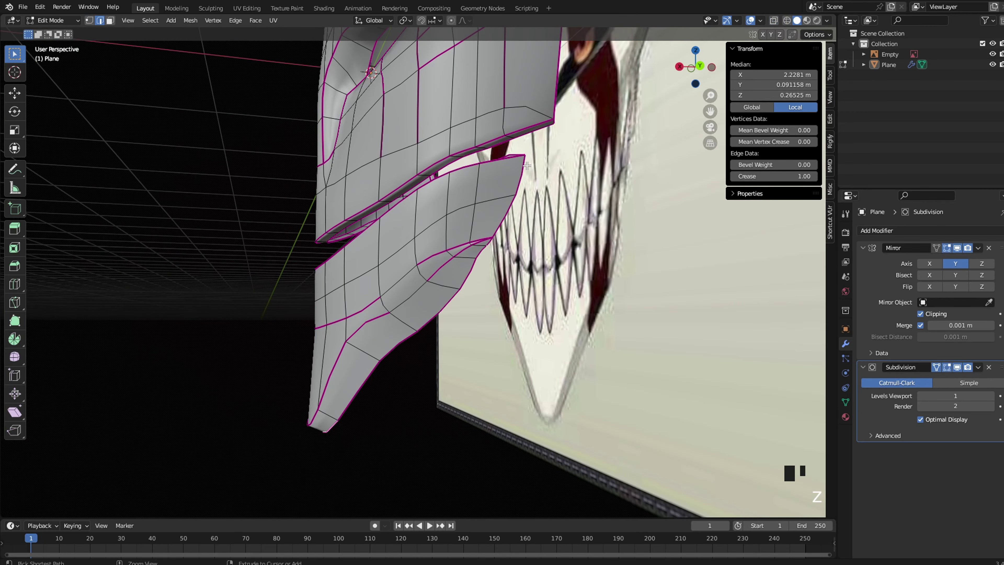
{"action": "left_click", "coordinate": [516, 215], "text": "ctrl"}
{"action": "middle_click_drag", "start_coordinate": [516, 215], "coordinate": [485, 238]}
{"action": "scroll", "coordinate": [492, 233], "scroll_direction": "up", "scroll_amount": 2}
{"action": "scroll", "coordinate": [485, 238], "scroll_direction": "up", "scroll_amount": 1}
{"action": "key", "text": "e"}
{"action": "right_click", "coordinate": [485, 237]}
{"action": "key", "text": "g"}
{"action": "key", "text": "y"}
{"action": "left_click", "coordinate": [501, 238]}
Shift the extruded jaw rim along the Z axis
{"action": "key", "text": "g"}
{"action": "key", "text": "z"}
{"action": "left_click", "coordinate": [513, 269]}
{"action": "key", "text": "g"}
{"action": "key", "text": "z"}
{"action": "left_click", "coordinate": [515, 262]}
Move the extruded rim's upper rear corner vertex along the X axis to line it up with the jaw
{"action": "middle_click_drag", "start_coordinate": [455, 241], "coordinate": [307, 280]}
{"action": "left_click", "coordinate": [302, 276]}
{"action": "key", "text": "g"}
{"action": "key", "text": "y"}
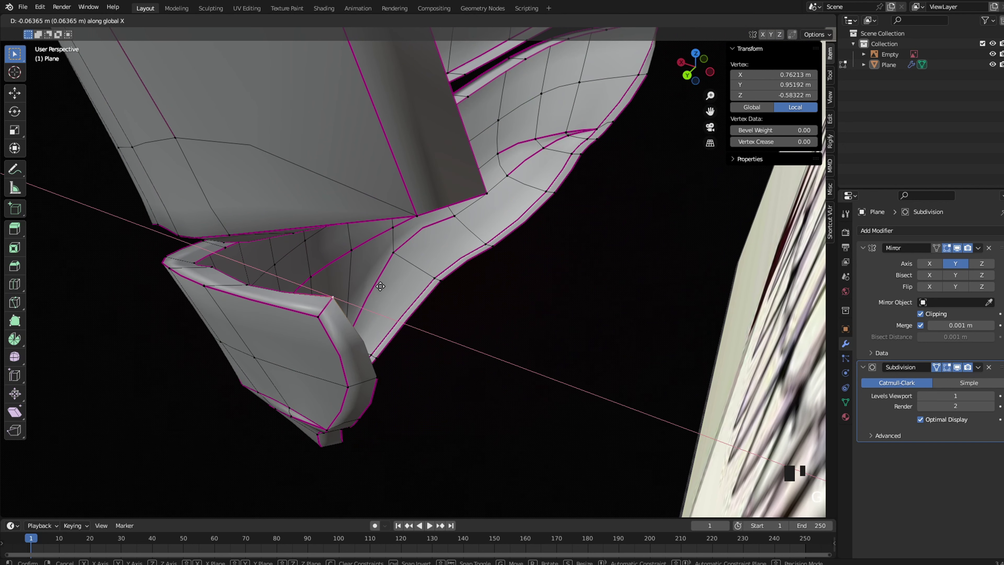
{"action": "left_click", "coordinate": [389, 296]}
Check the smoothed rim in Object Mode and set the crease of its upper rear edge to 1.00
{"action": "key", "text": "Tab"}
{"action": "key", "text": "Tab"}
{"action": "key", "text": "2"}
{"action": "left_click", "coordinate": [366, 337]}
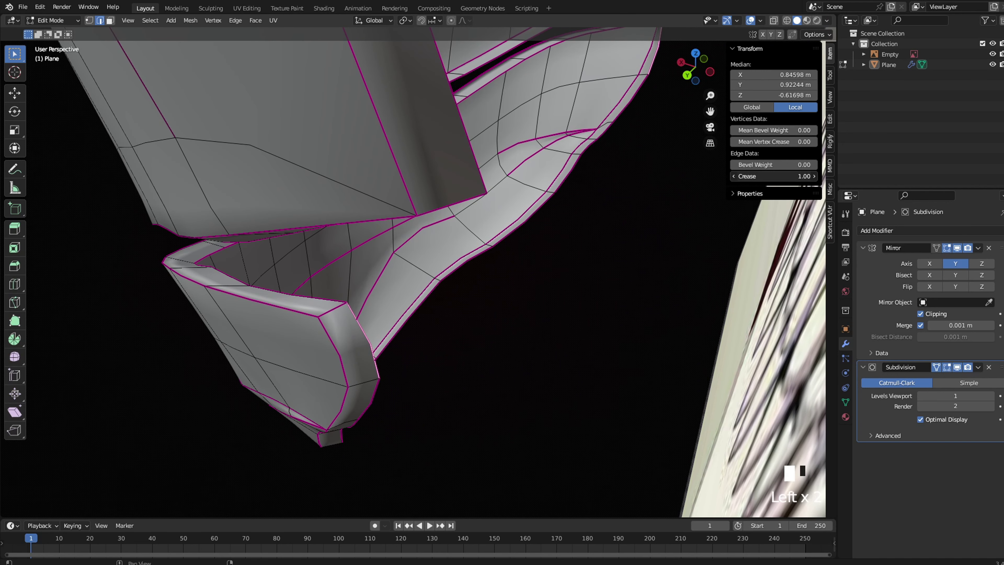
Slide the outer-edge vertex where the cheek crease meets the lower jaw's rim along its edge, checking the smoothed result in Object Mode
{"action": "key", "text": "Tab"}
{"action": "middle_click_drag", "start_coordinate": [362, 289], "coordinate": [395, 270]}
{"action": "key", "text": "grave"}
{"action": "left_click", "coordinate": [459, 269]}
{"action": "key", "text": "Tab"}
{"action": "middle_click_drag", "start_coordinate": [579, 273], "coordinate": [474, 243]}
{"action": "key", "text": "1"}
{"action": "left_click", "coordinate": [466, 171]}
{"action": "key", "text": "g"}
{"action": "key", "text": "g"}
{"action": "left_click", "coordinate": [463, 181]}
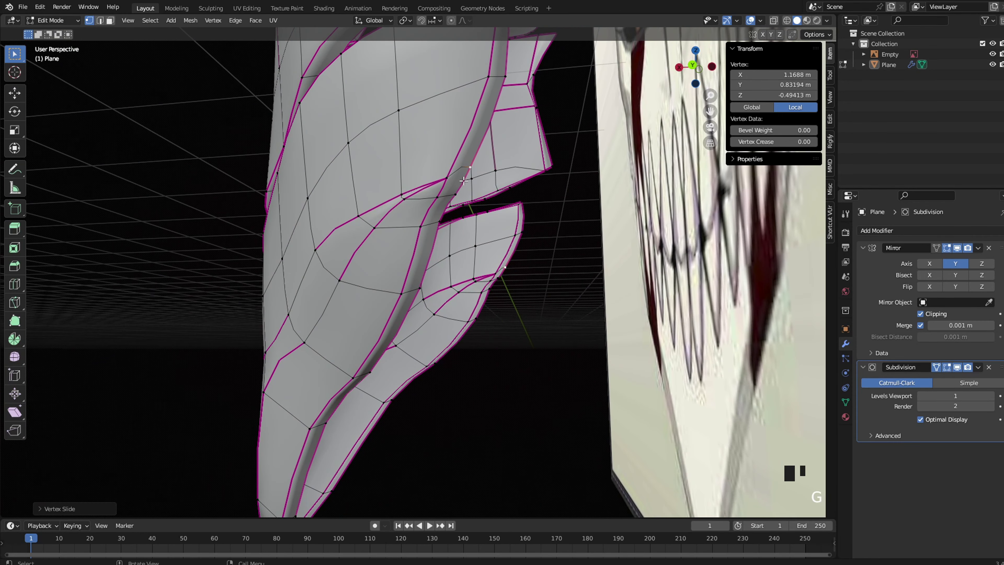
{"action": "left_click", "coordinate": [558, 204]}
{"action": "key", "text": "Tab"}
{"action": "scroll", "coordinate": [485, 162], "scroll_direction": "down", "scroll_amount": 3}
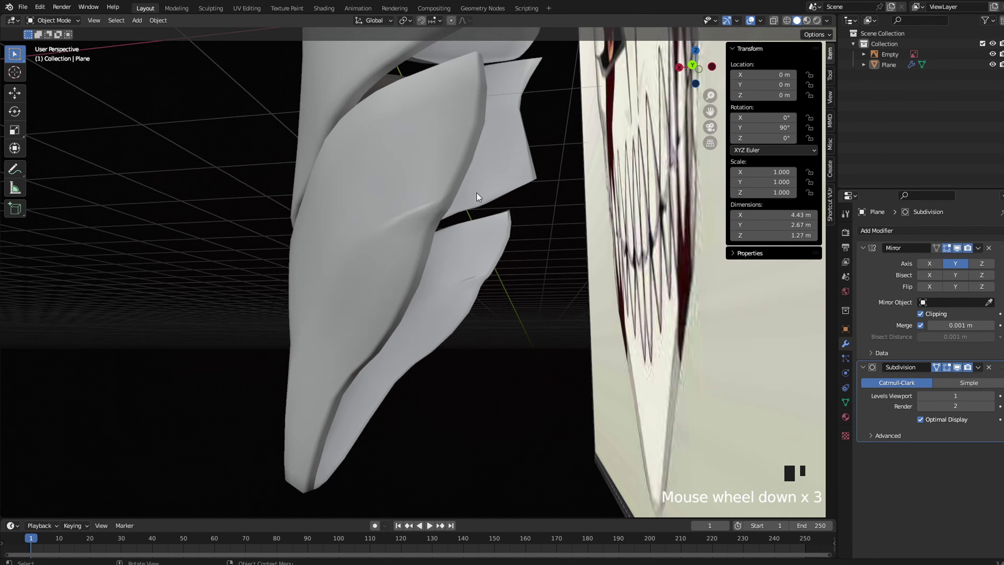
Compare the jaw rim with the reference in wireframe and slide a rim vertex near the cheek crease along its edge
{"action": "mouse_move", "coordinate": [476, 193]}
{"action": "middle_mouse_down"}
{"action": "mouse_move", "coordinate": [519, 218]}
{"action": "mouse_move", "coordinate": [371, 219]}
{"action": "middle_mouse_up"}
{"action": "key", "text": "grave"}
{"action": "key", "text": "Tab"}
{"action": "key", "text": "z"}
{"action": "left_click", "coordinate": [562, 203]}
{"action": "scroll", "coordinate": [370, 219], "scroll_direction": "up", "scroll_amount": 3}
{"action": "key", "text": "z"}
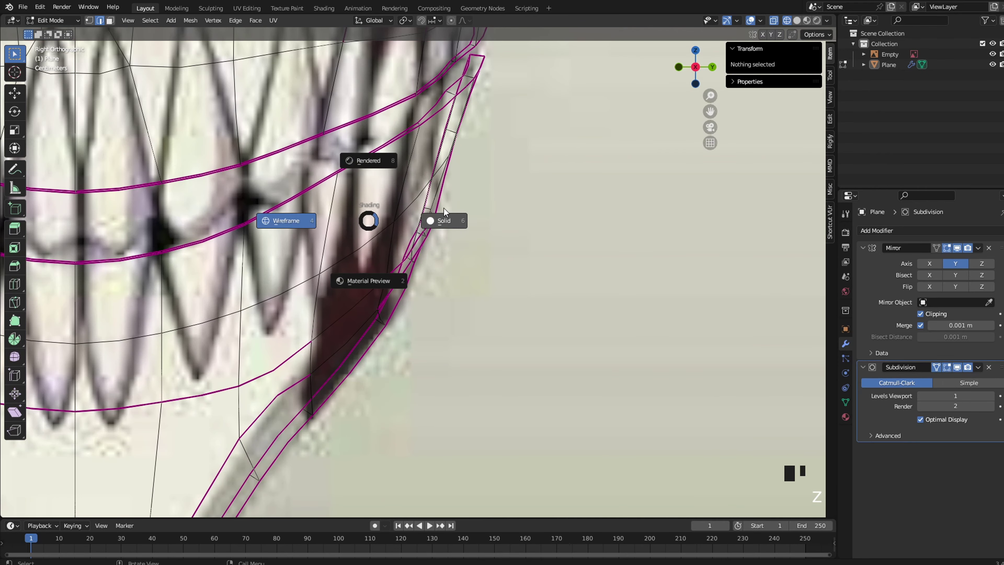
{"action": "left_click", "coordinate": [422, 218]}
{"action": "middle_click_drag", "start_coordinate": [453, 206], "coordinate": [350, 237]}
{"action": "key", "text": "1"}
{"action": "left_click", "coordinate": [348, 267]}
{"action": "key", "text": "g"}
{"action": "key", "text": "g"}
{"action": "left_click", "coordinate": [356, 264]}
Move the rim vertex at the cheek crease's end along the X axis and align it with the reference outline in the right view
{"action": "left_click", "coordinate": [451, 228]}
{"action": "key", "text": "g"}
{"action": "key", "text": "x"}
{"action": "left_click", "coordinate": [455, 225]}
{"action": "key", "text": "grave"}
{"action": "key", "text": "z"}
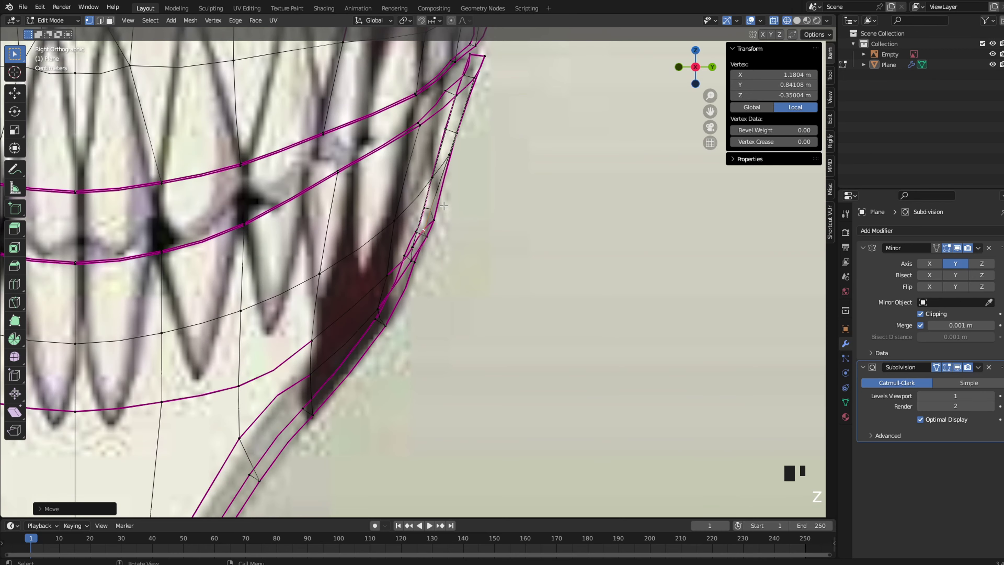
{"action": "left_click", "coordinate": [452, 210]}
{"action": "key", "text": "g"}
{"action": "left_click", "coordinate": [428, 206]}
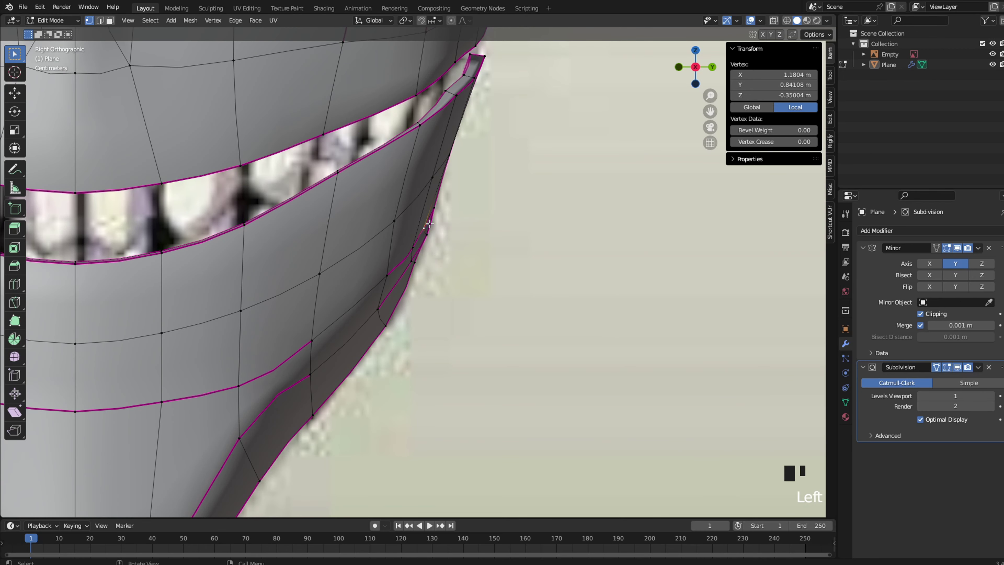
{"action": "key", "text": "Tab"}
{"action": "scroll", "coordinate": [523, 225], "scroll_direction": "down", "scroll_amount": 5}
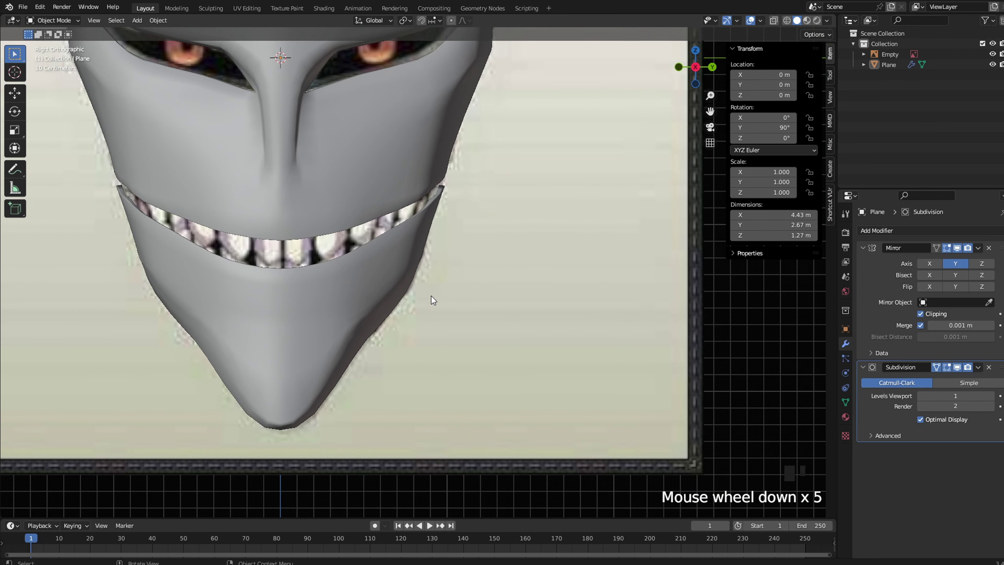
Reposition the inner edge segment of the chin border where it bends out toward the cheek
{"action": "key", "text": "Tab"}
{"action": "scroll", "coordinate": [431, 300], "scroll_direction": "up", "scroll_amount": 5}
{"action": "key", "text": "z"}
{"action": "left_click", "coordinate": [340, 362]}
{"action": "key", "text": "2"}
{"action": "key", "text": "z"}
{"action": "left_click", "coordinate": [317, 365]}
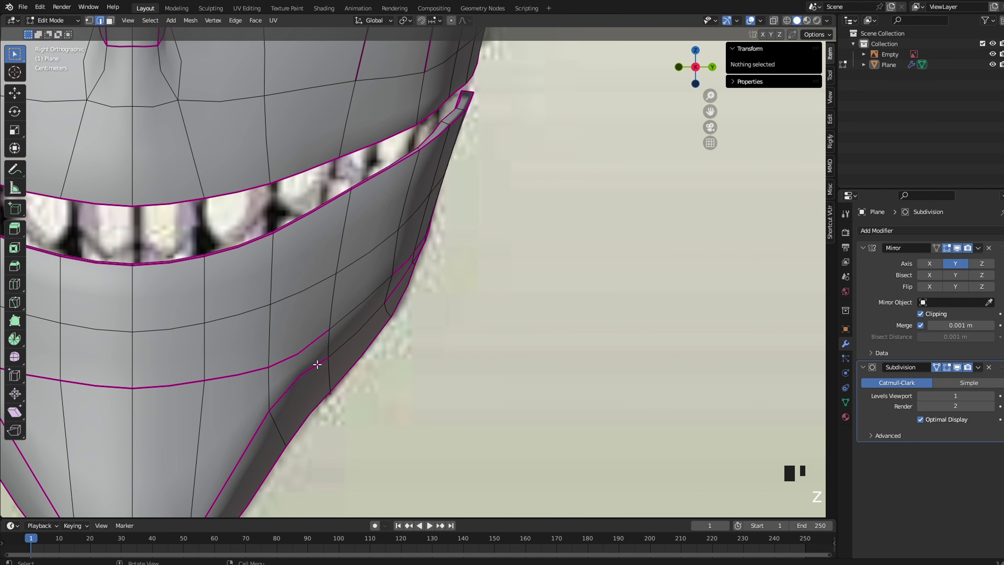
{"action": "left_click", "coordinate": [291, 389]}
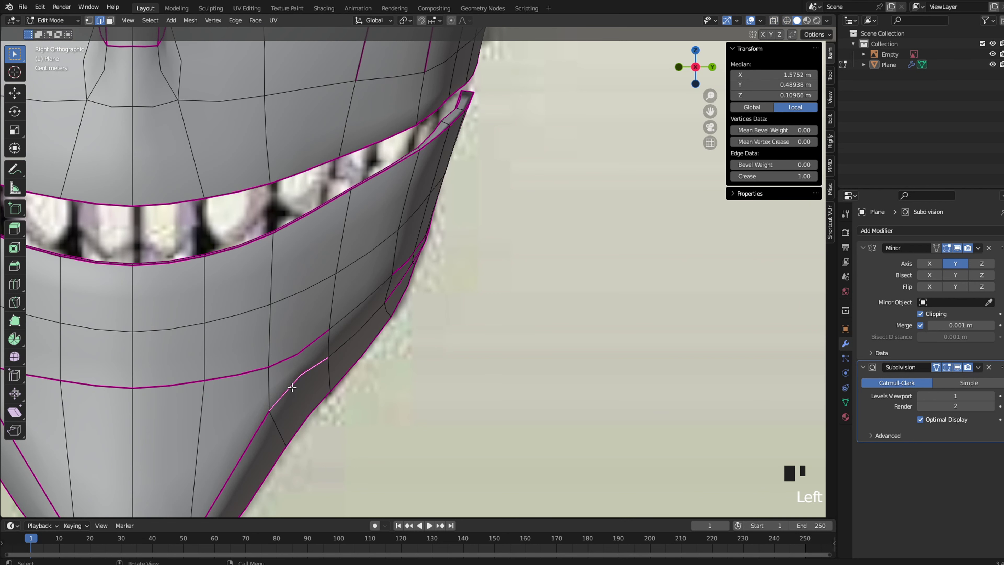
{"action": "key", "text": "g"}
{"action": "left_click", "coordinate": [300, 388]}
{"action": "key", "text": "shift+z"}
{"action": "key", "text": "r"}
{"action": "key", "text": "r"}
{"action": "left_click", "coordinate": [423, 357]}
Slide the crease-line edge just above the chin border's bend and adjust its position, checking it in Object Mode
{"action": "left_click", "coordinate": [309, 345]}
{"action": "key", "text": "g"}
{"action": "key", "text": "g"}
{"action": "left_click", "coordinate": [309, 337]}
{"action": "key", "text": "z"}
{"action": "left_click", "coordinate": [370, 333]}
{"action": "key", "text": "g"}
{"action": "left_click", "coordinate": [397, 322]}
{"action": "key", "text": "Tab"}
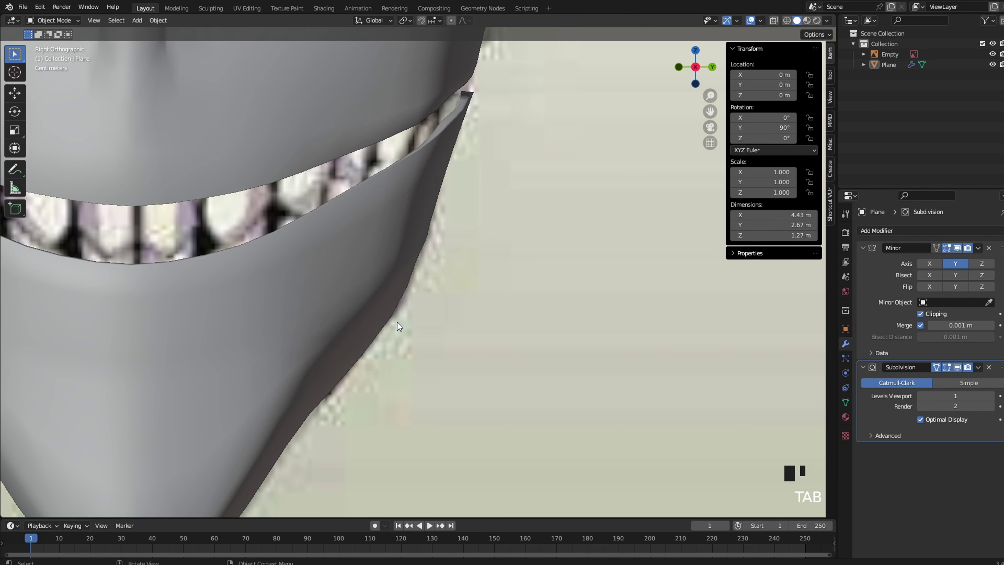
{"action": "scroll", "coordinate": [397, 322], "scroll_direction": "down", "scroll_amount": 6}
{"action": "left_click", "coordinate": [530, 324]}
{"action": "key", "text": "g"}
{"action": "left_click", "coordinate": [711, 304]}
{"action": "key", "text": "ctrl+z"}
Compare the lower jaw's outline with the reference image in solid and wireframe shading
{"action": "scroll", "coordinate": [576, 303], "scroll_direction": "down", "scroll_amount": 2}
{"action": "left_click", "coordinate": [403, 293]}
{"action": "key", "text": "Tab"}
{"action": "middle_click_drag", "start_coordinate": [412, 278], "coordinate": [459, 285], "text": "shift"}
{"action": "scroll", "coordinate": [459, 285], "scroll_direction": "up", "scroll_amount": 4}
{"action": "key", "text": "z"}
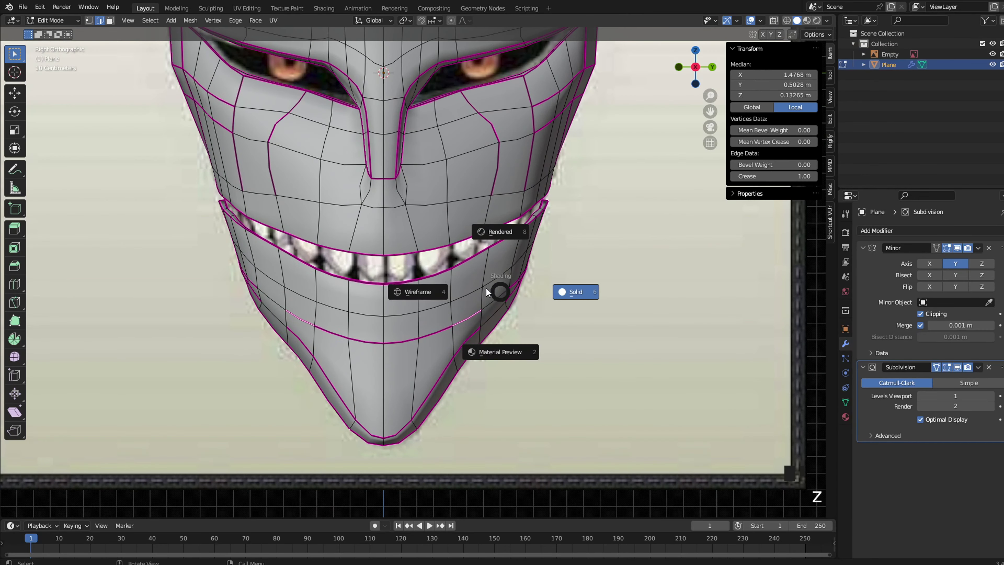
{"action": "left_click", "coordinate": [486, 288]}
{"action": "key", "text": "Tab"}
{"action": "key", "text": "z"}
{"action": "left_click", "coordinate": [531, 294]}
{"action": "key", "text": "z"}
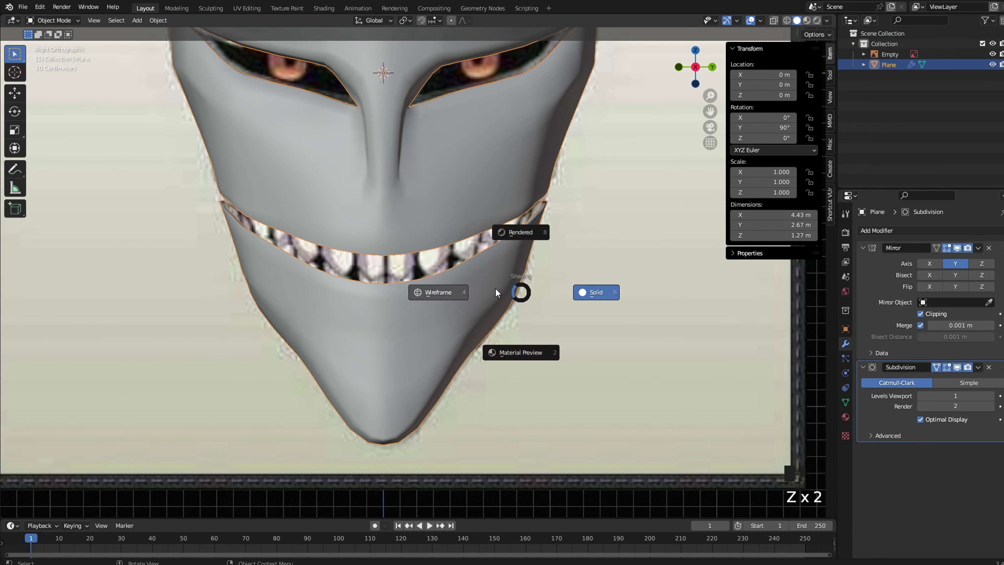
{"action": "left_click", "coordinate": [474, 285]}
{"action": "scroll", "coordinate": [362, 185], "scroll_direction": "up", "scroll_amount": 4}
{"action": "middle_click_drag", "start_coordinate": [361, 185], "coordinate": [362, 214], "text": "shift"}
{"action": "key", "text": "shift+a"}
{"action": "left_click", "coordinate": [385, 232]}
{"action": "scroll", "coordinate": [385, 232], "scroll_direction": "down", "scroll_amount": 9}
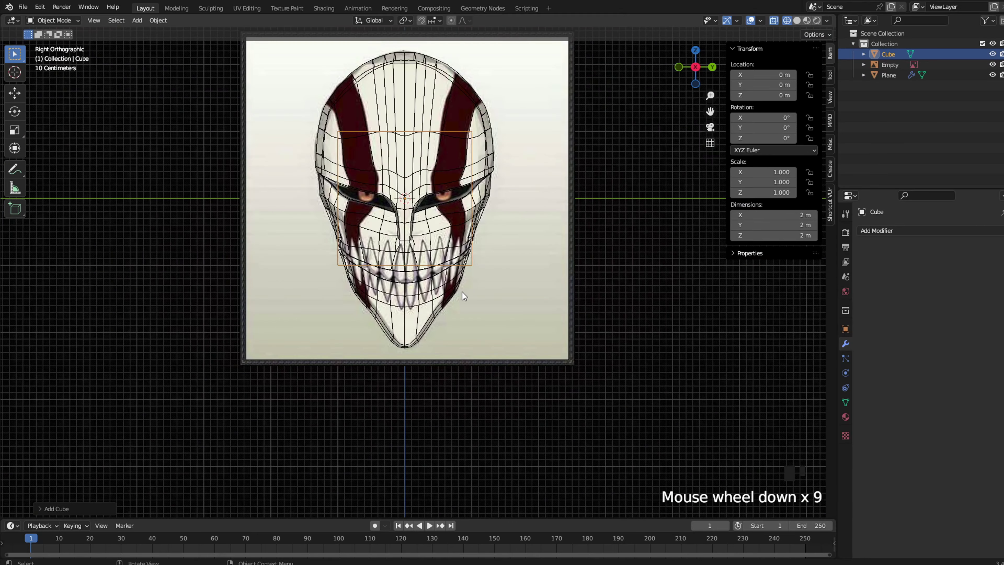
{"action": "key", "text": "g"}
{"action": "left_click", "coordinate": [474, 330]}
{"action": "scroll", "coordinate": [475, 329], "scroll_direction": "up", "scroll_amount": 6}
{"action": "key", "text": "s"}
{"action": "left_click", "coordinate": [492, 213]}
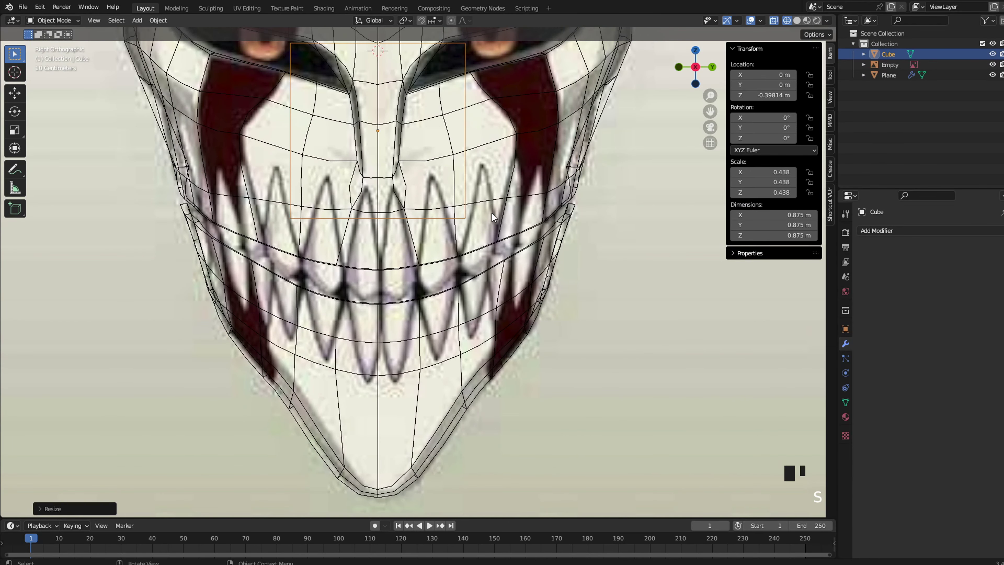
{"action": "key", "text": "g"}
{"action": "key", "text": "z"}
{"action": "left_click", "coordinate": [464, 350]}
{"action": "scroll", "coordinate": [506, 237], "scroll_direction": "up", "scroll_amount": 3}
{"action": "key", "text": "x"}
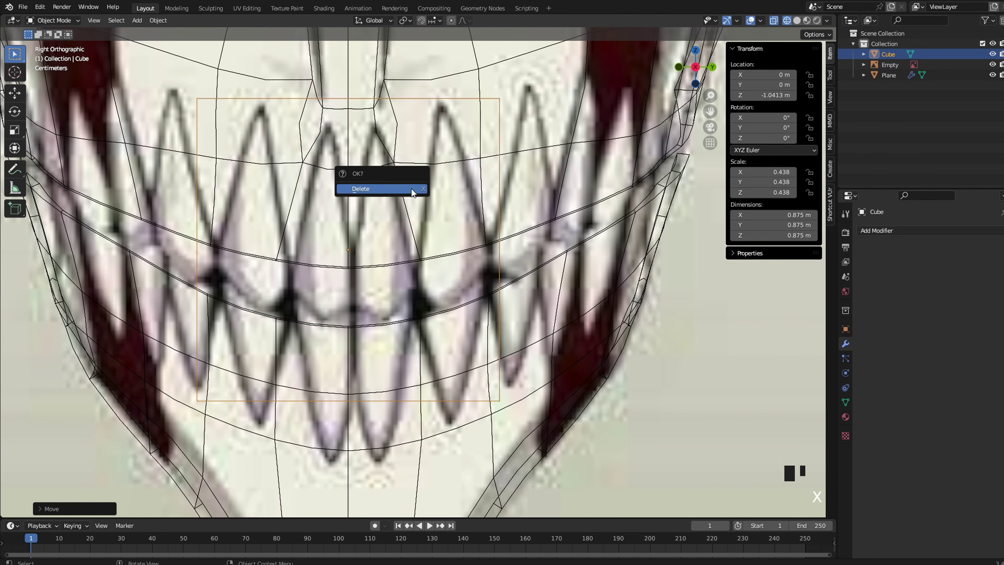
{"action": "left_click", "coordinate": [411, 189]}
Add a cube with a Subdivision Surface modifier and enable the modifier's on-cage display in Edit Mode
{"action": "key", "text": "shift+a"}
{"action": "mouse_move", "coordinate": [411, 189]}
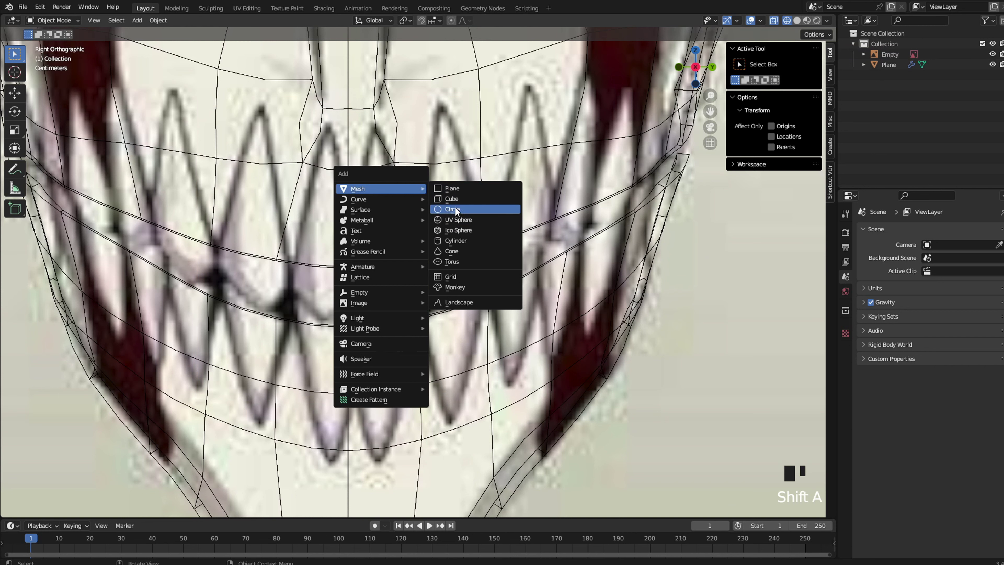
{"action": "left_click", "coordinate": [456, 199]}
{"action": "scroll", "coordinate": [507, 223], "scroll_direction": "down", "scroll_amount": 5}
{"action": "scroll", "coordinate": [507, 223], "scroll_direction": "up", "scroll_amount": 1}
{"action": "key", "text": "z"}
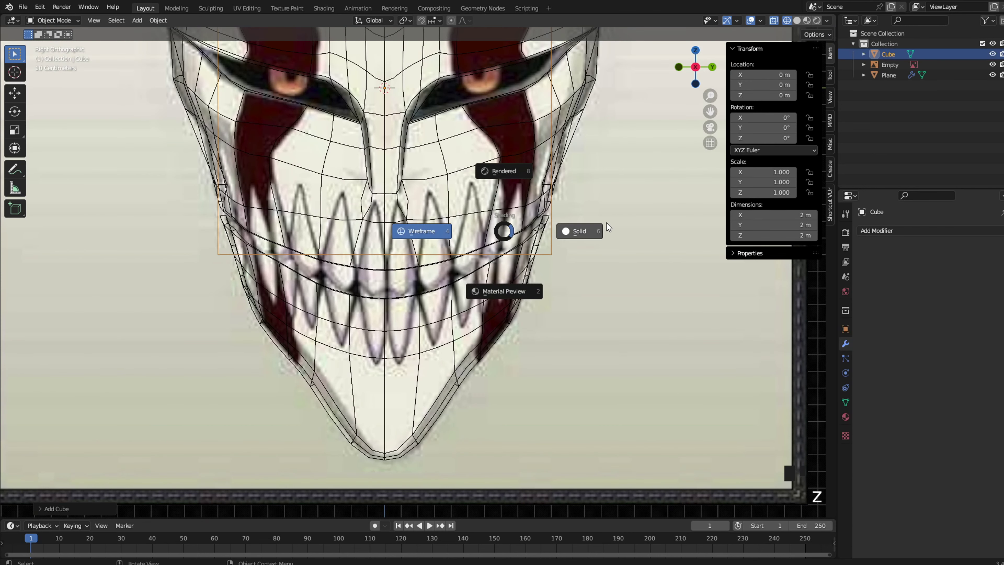
{"action": "left_click", "coordinate": [605, 223]}
{"action": "left_click", "coordinate": [900, 231]}
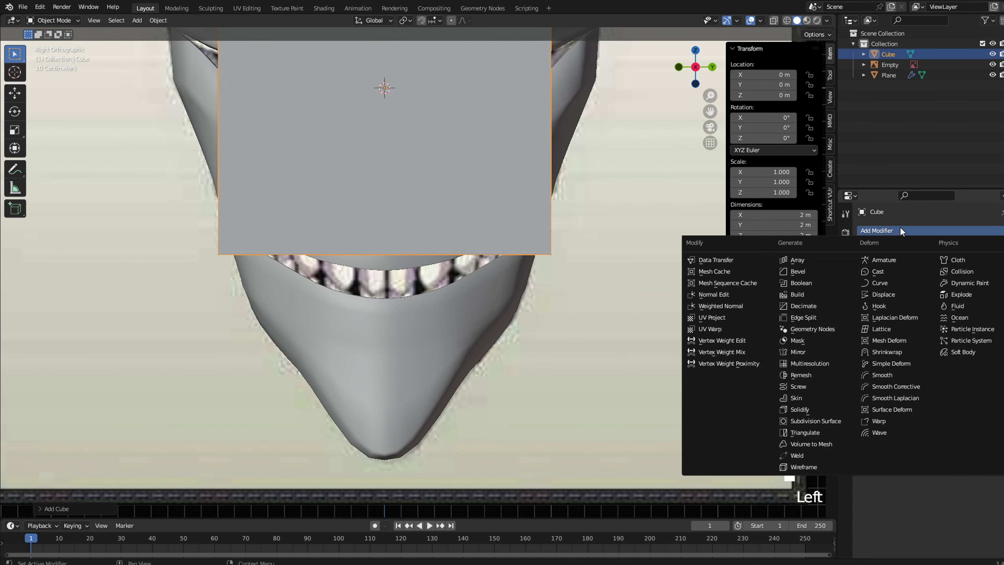
{"action": "left_click", "coordinate": [812, 420]}
{"action": "key", "text": "Tab"}
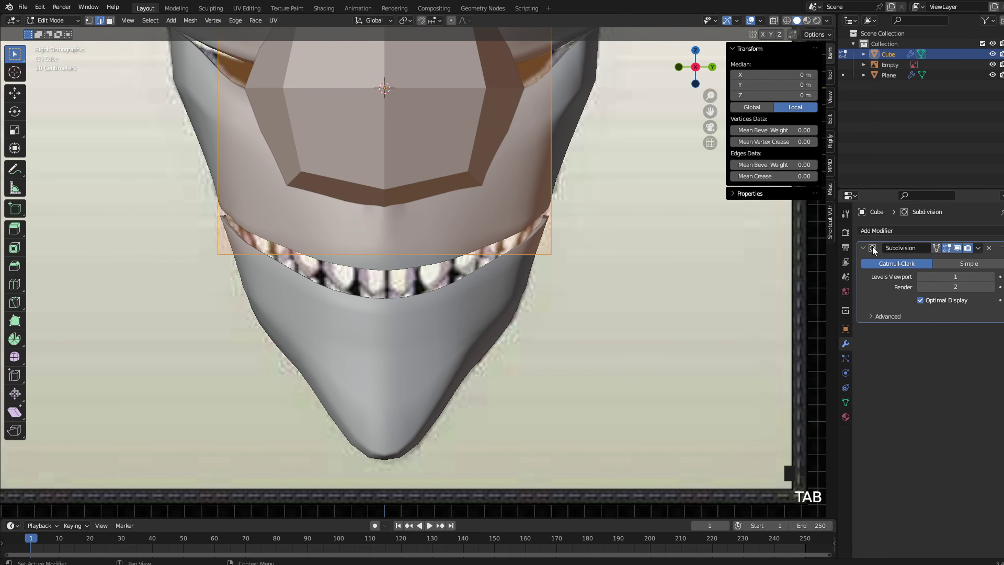
{"action": "left_click", "coordinate": [938, 248]}
Scale the cube's mesh down and lower it along Z to the mouth, at about -1.15 m
{"action": "key", "text": "s"}
{"action": "left_click", "coordinate": [508, 156]}
{"action": "key", "text": "g"}
{"action": "key", "text": "z"}
{"action": "left_click", "coordinate": [509, 275]}
{"action": "key", "text": "z"}
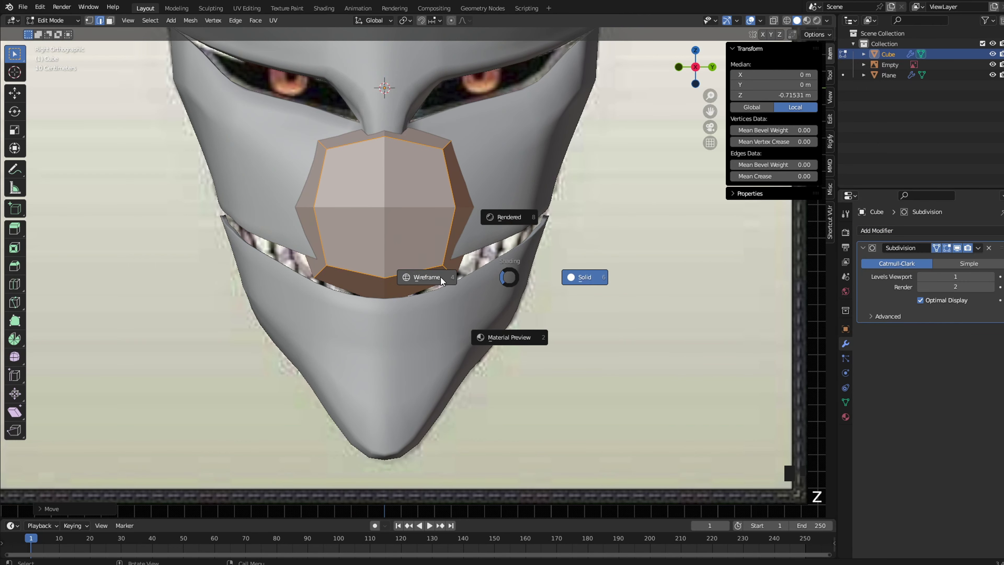
{"action": "key", "text": "s"}
{"action": "left_click", "coordinate": [542, 230]}
{"action": "scroll", "coordinate": [542, 229], "scroll_direction": "up", "scroll_amount": 3}
{"action": "key", "text": "g"}
{"action": "key", "text": "z"}
{"action": "left_click", "coordinate": [539, 317]}
Delete the cube's top and bottom faces and scale the remaining open tube down
{"action": "key", "text": "3"}
{"action": "left_click", "coordinate": [368, 376]}
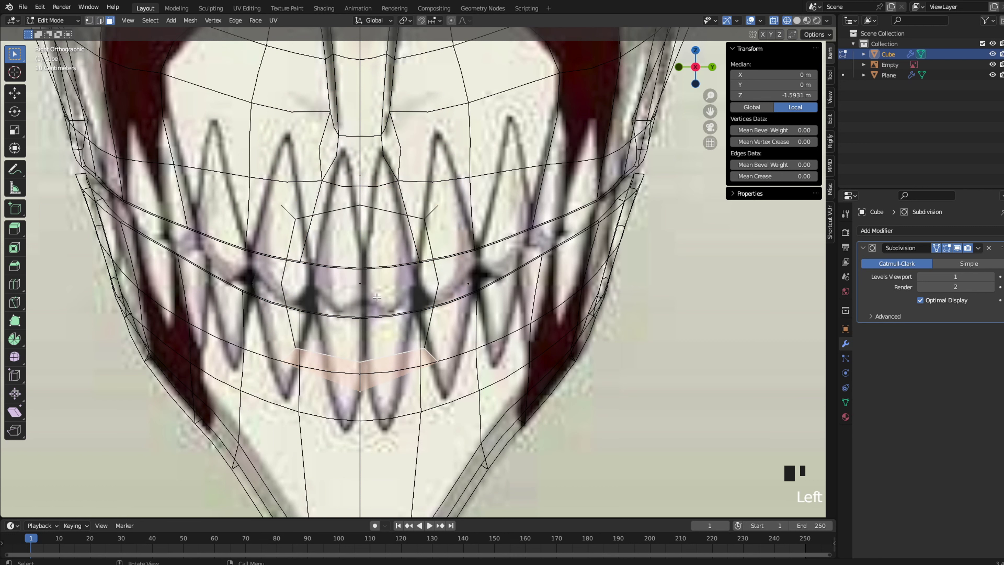
{"action": "left_click", "coordinate": [367, 186], "text": "shift"}
{"action": "key", "text": "x"}
{"action": "left_click", "coordinate": [461, 186]}
{"action": "key", "text": "a"}
{"action": "key", "text": "s"}
{"action": "left_click", "coordinate": [397, 247]}
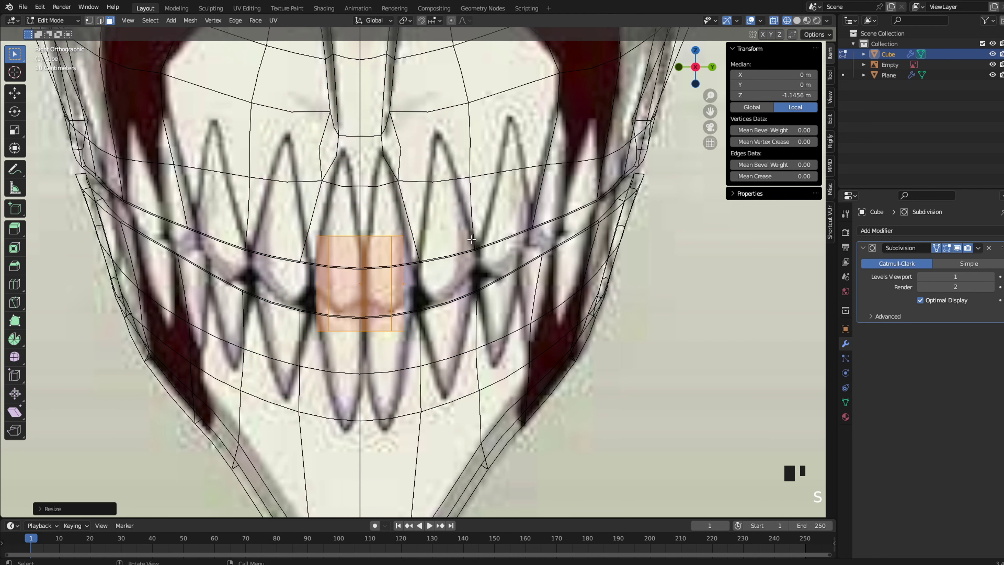
Fit the open tube to the upper front tooth on the positive Y side by moving, scaling and rotating it about Z
{"action": "key", "text": "g"}
{"action": "key", "text": "s"}
{"action": "scroll", "coordinate": [511, 212], "scroll_direction": "up", "scroll_amount": 4}
{"action": "key", "text": "ctrl+z"}
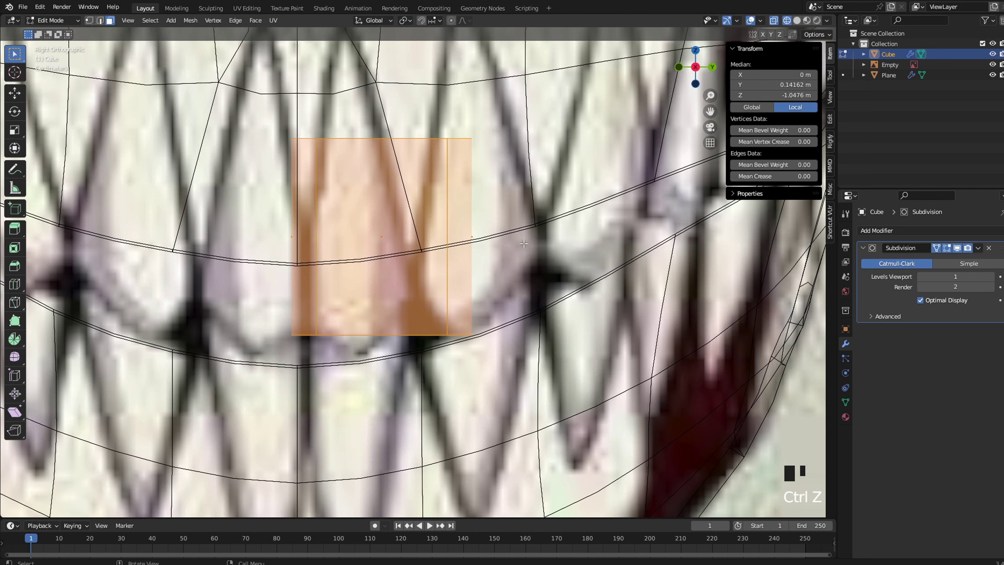
{"action": "key", "text": "s"}
{"action": "left_click", "coordinate": [469, 230]}
{"action": "key", "text": "r"}
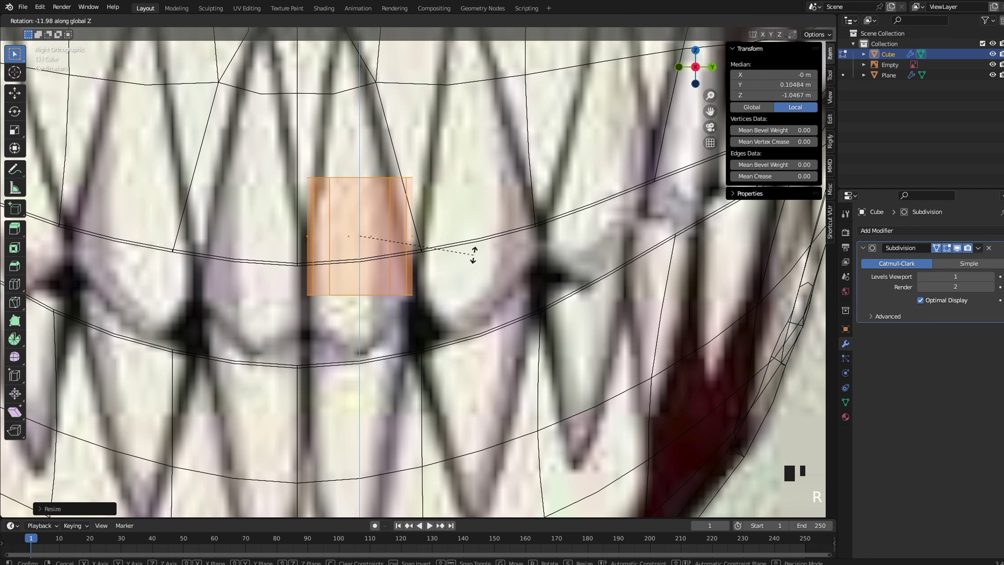
{"action": "left_click", "coordinate": [452, 281]}
Extrude the tooth's bottom loop downward along Z and merge the new vertices at their centre into a tip
{"action": "key", "text": "1"}
{"action": "left_click_drag", "start_coordinate": [453, 321], "coordinate": [302, 253]}
{"action": "key", "text": "e"}
{"action": "right_click", "coordinate": [494, 311]}
{"action": "key", "text": "g"}
{"action": "key", "text": "z"}
{"action": "left_click", "coordinate": [547, 381]}
{"action": "right_click", "coordinate": [547, 381]}
{"action": "mouse_move", "coordinate": [547, 381]}
{"action": "left_click", "coordinate": [613, 375]}
Lower the tooth's bottom tip along Z and crease the horizontal edge loop above it
{"action": "key", "text": "z"}
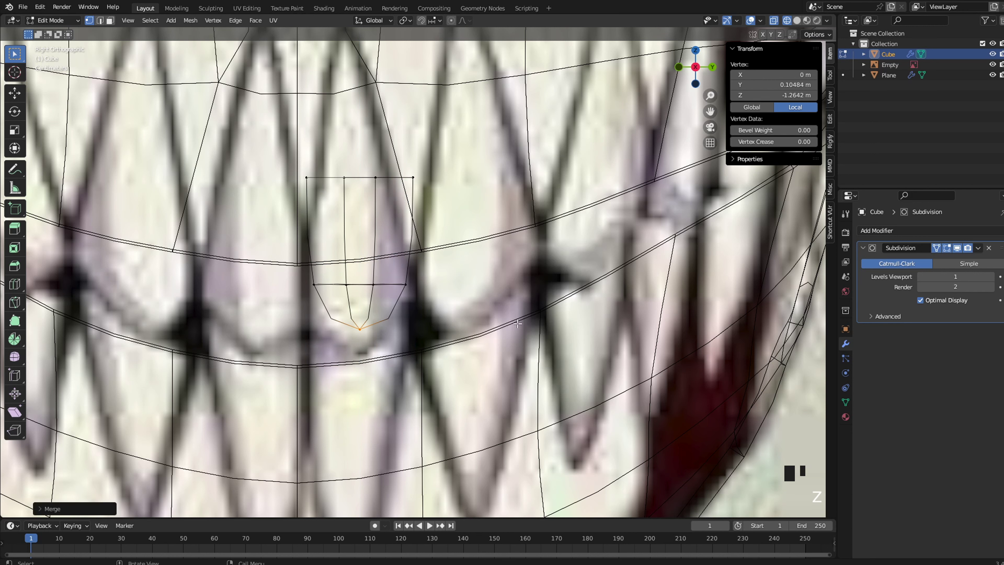
{"action": "left_click_drag", "start_coordinate": [442, 274], "coordinate": [301, 301]}
{"action": "key", "text": "2"}
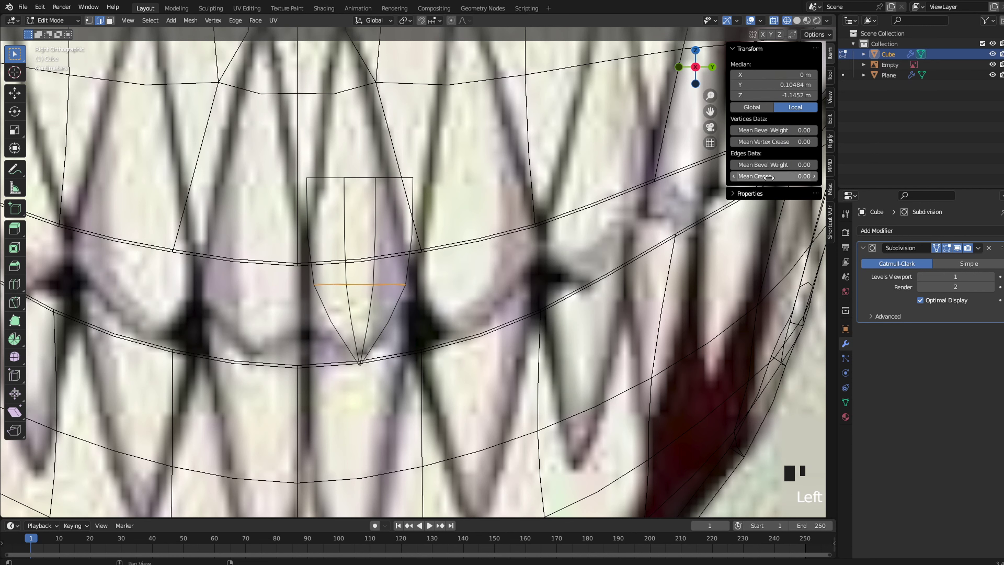
Scale the tooth's top loop narrower and shift it to follow the tooth outline in the reference
{"action": "middle_click_drag", "start_coordinate": [433, 178], "coordinate": [473, 265], "text": "shift"}
{"action": "key", "text": "s"}
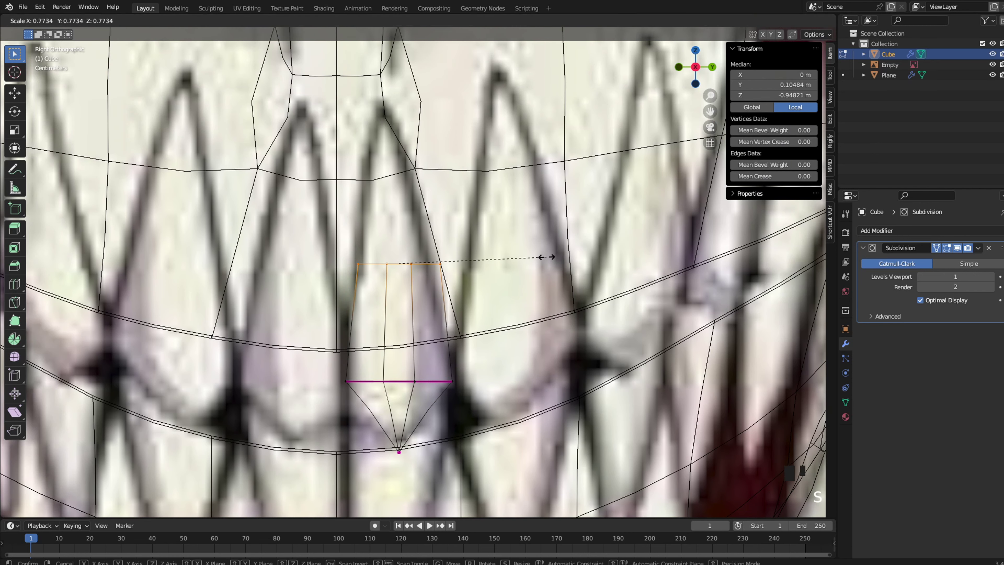
{"action": "left_click", "coordinate": [546, 256]}
{"action": "key", "text": "g"}
{"action": "left_click", "coordinate": [538, 259]}
Extrude the tooth's top loop upward and merge it at its centre into a pointed tip with vertex crease 1.00
{"action": "right_click", "coordinate": [522, 306]}
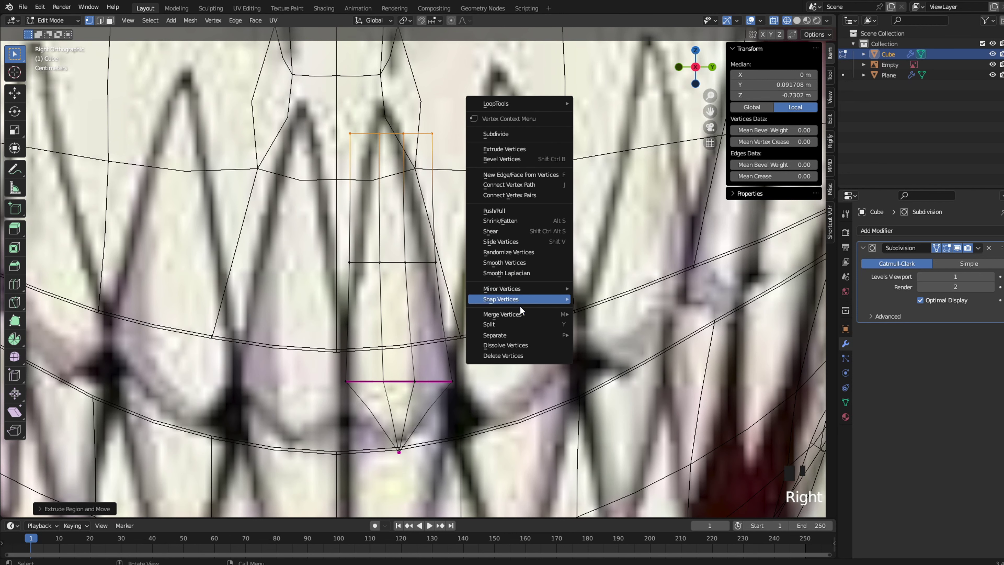
{"action": "mouse_move", "coordinate": [554, 308]}
{"action": "left_click", "coordinate": [602, 319]}
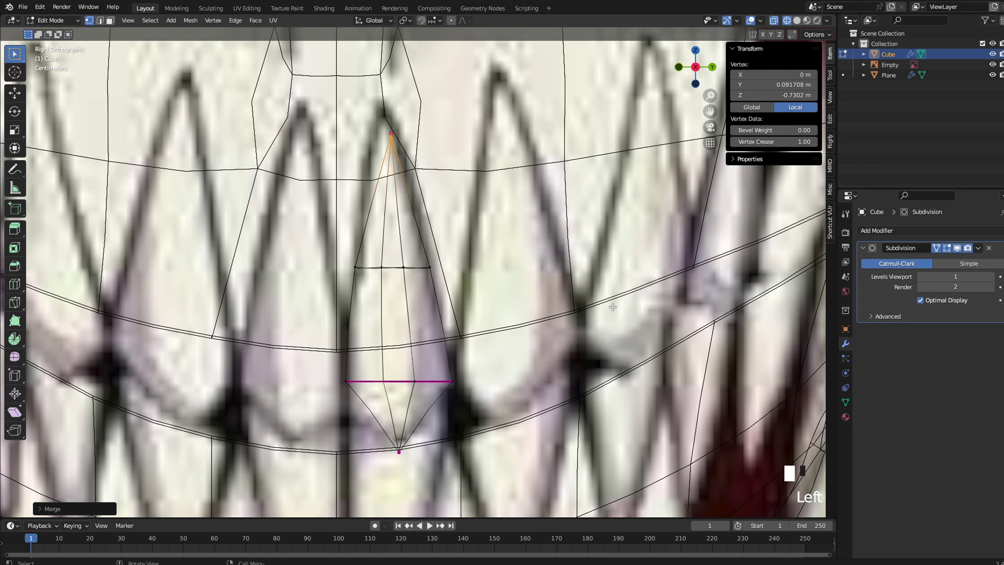
Reposition the tooth's top tip on the reference outline and move the whole tooth about 0.36 m forward along X
{"action": "key", "text": "g"}
{"action": "left_click", "coordinate": [601, 277]}
{"action": "key", "text": "z"}
{"action": "scroll", "coordinate": [633, 278], "scroll_direction": "down", "scroll_amount": 4}
{"action": "middle_click_drag", "start_coordinate": [633, 278], "coordinate": [635, 263]}
{"action": "key", "text": "a"}
{"action": "key", "text": "g"}
{"action": "key", "text": "x"}
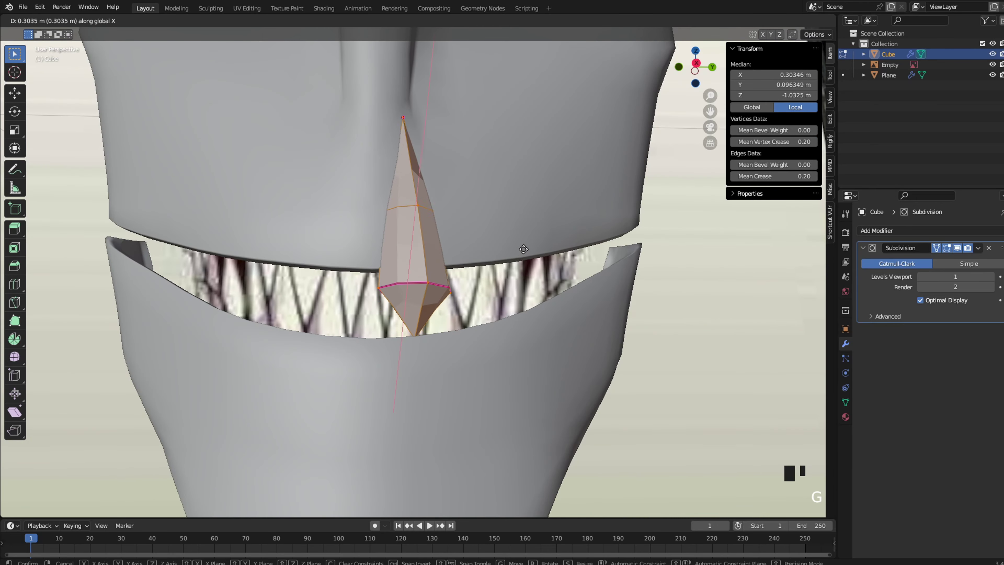
{"action": "left_click", "coordinate": [521, 263]}
Examine the tooth against the mask and the reference from the right view in solid and wireframe shading
{"action": "key", "text": "Tab"}
{"action": "scroll", "coordinate": [520, 263], "scroll_direction": "down", "scroll_amount": 2}
{"action": "key", "text": "grave"}
{"action": "right_click", "coordinate": [615, 282]}
{"action": "left_click", "coordinate": [613, 282]}
{"action": "scroll", "coordinate": [592, 309], "scroll_direction": "up", "scroll_amount": 5}
{"action": "key", "text": "Tab"}
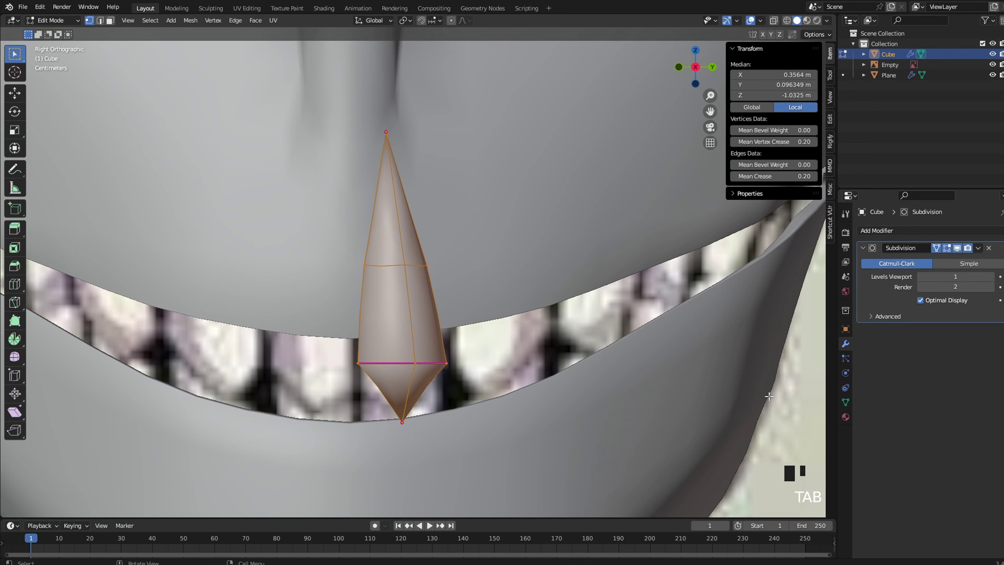
{"action": "left_click", "coordinate": [846, 402]}
{"action": "key", "text": "Tab"}
{"action": "scroll", "coordinate": [524, 323], "scroll_direction": "up", "scroll_amount": 3}
{"action": "key", "text": "z"}
{"action": "left_click", "coordinate": [481, 322]}
{"action": "key", "text": "Tab"}
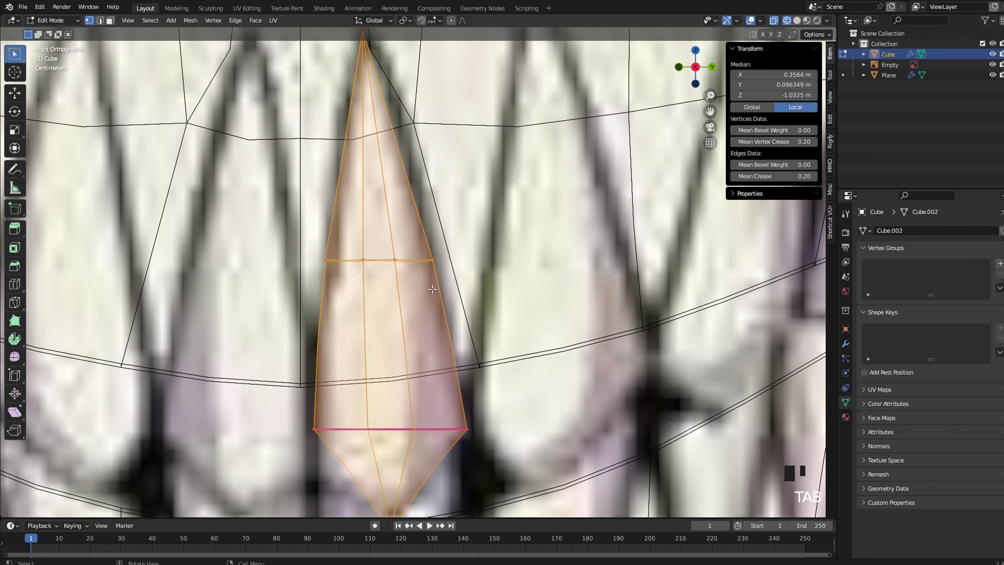
Crease the tooth's front vertical edges from the top tip to the bottom tip at 1.00
{"action": "scroll", "coordinate": [475, 262], "scroll_direction": "down", "scroll_amount": 3}
{"action": "key", "text": "2"}
{"action": "key", "text": "z"}
{"action": "left_click", "coordinate": [436, 276]}
{"action": "left_click", "coordinate": [410, 283]}
{"action": "left_click", "coordinate": [400, 237], "text": "shift"}
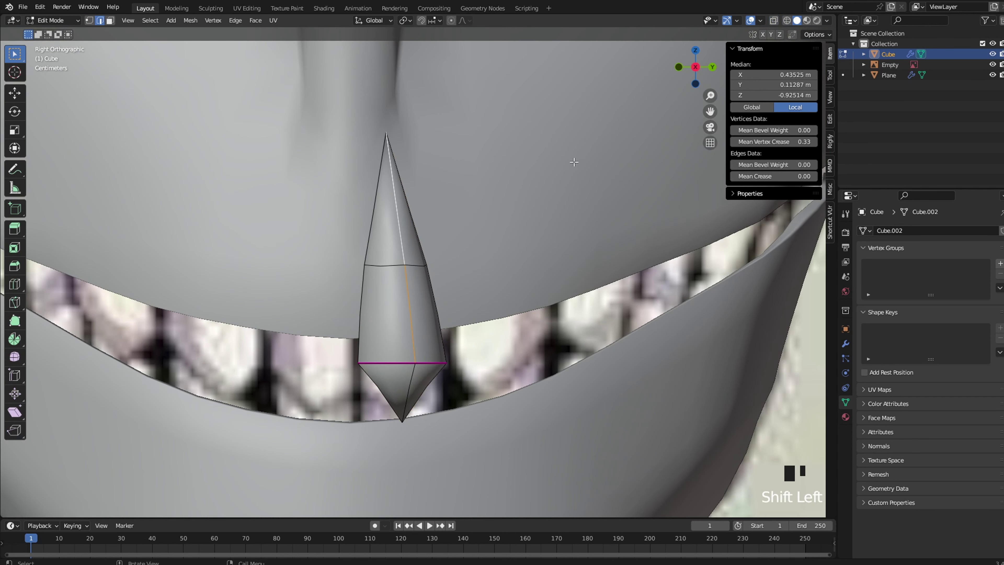
{"action": "left_click_drag", "start_coordinate": [762, 174], "coordinate": [814, 173]}
{"action": "key", "text": "Tab"}
{"action": "key", "text": "Tab"}
{"action": "left_click", "coordinate": [417, 379]}
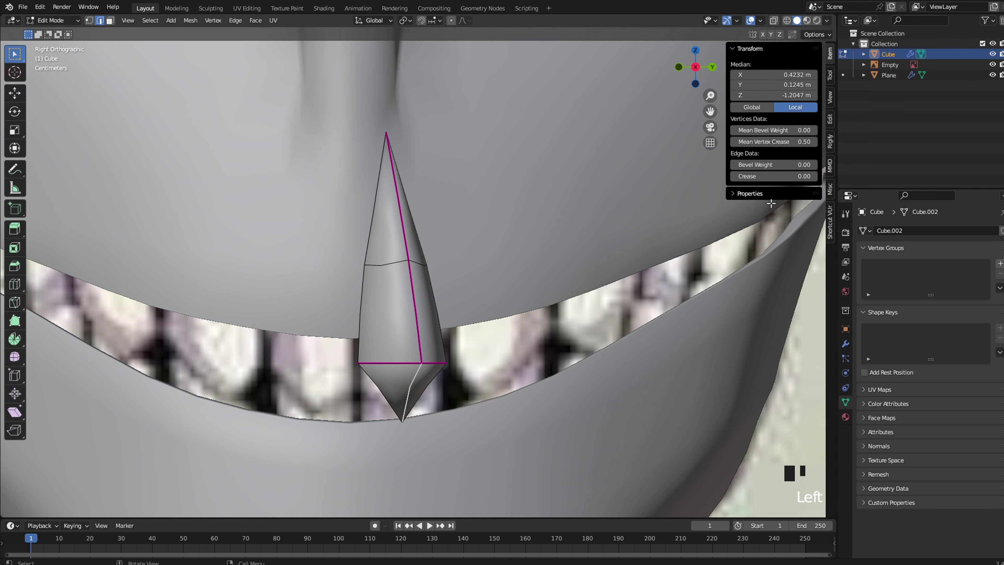
{"action": "key", "text": "Tab"}
{"action": "key", "text": "z"}
{"action": "left_click", "coordinate": [440, 344]}
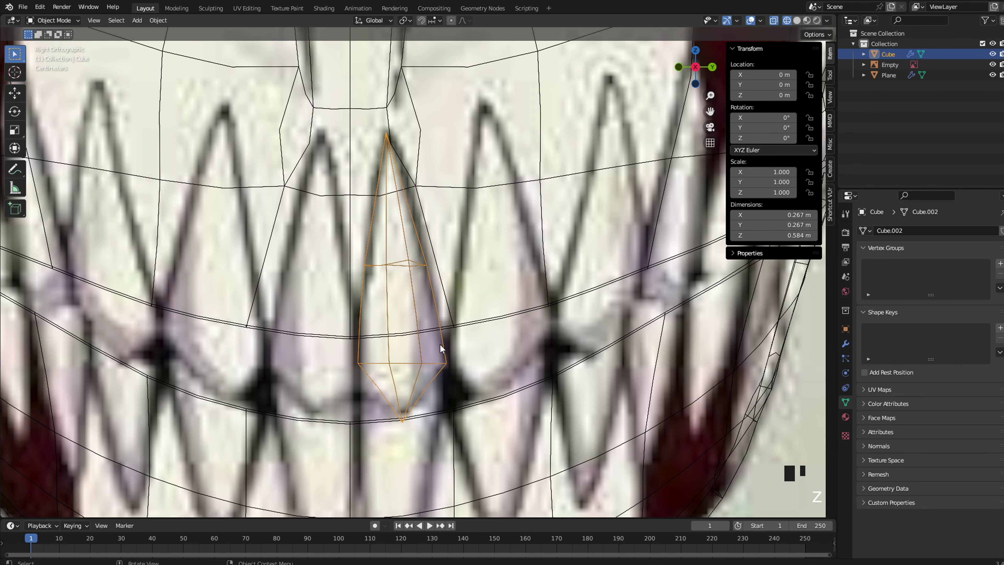
{"action": "key", "text": "Tab"}
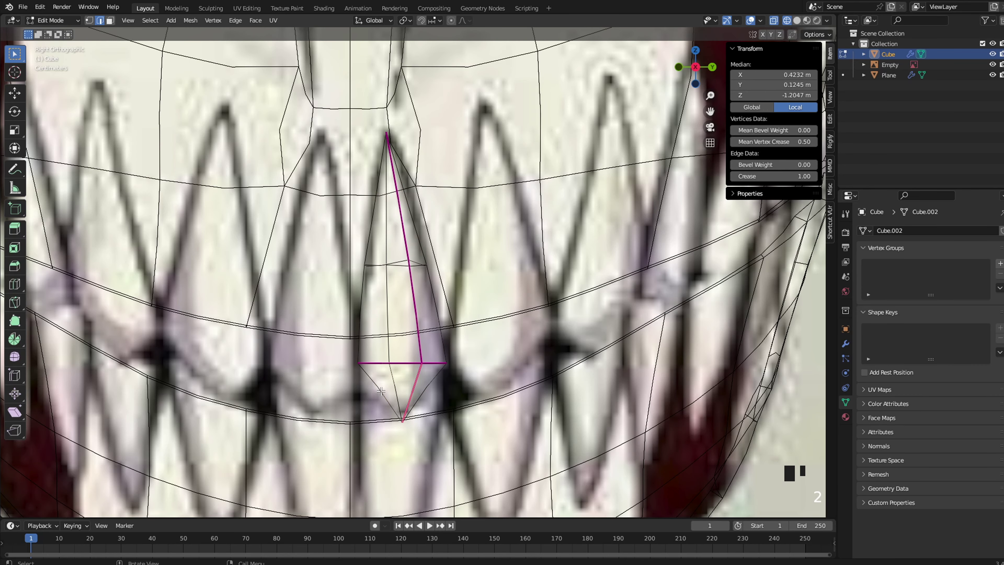
Lower the tooth's left base vertex along the reference outline and crease the left outer edges between the two tips
{"action": "key", "text": "2"}
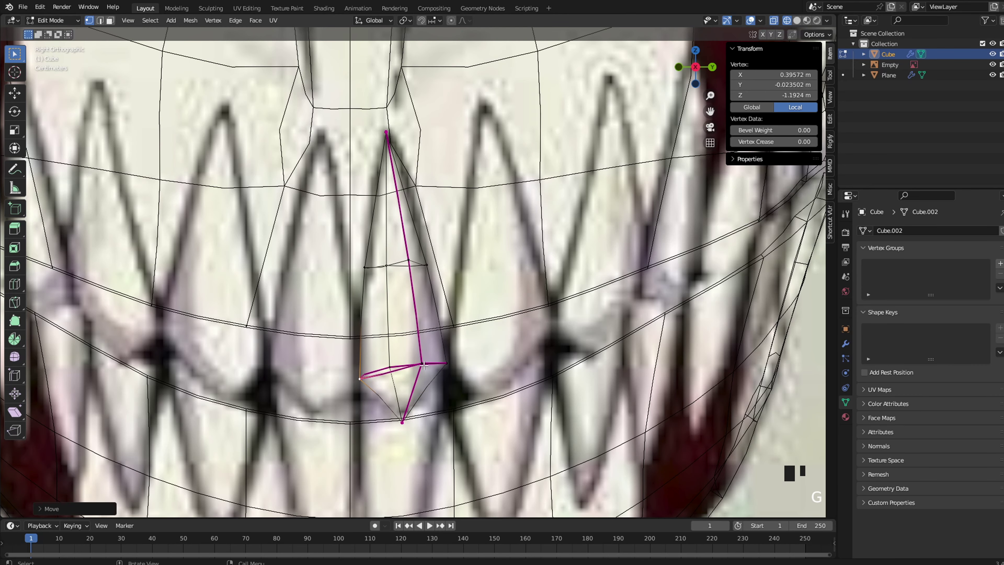
{"action": "left_click", "coordinate": [372, 366]}
{"action": "left_click", "coordinate": [378, 389]}
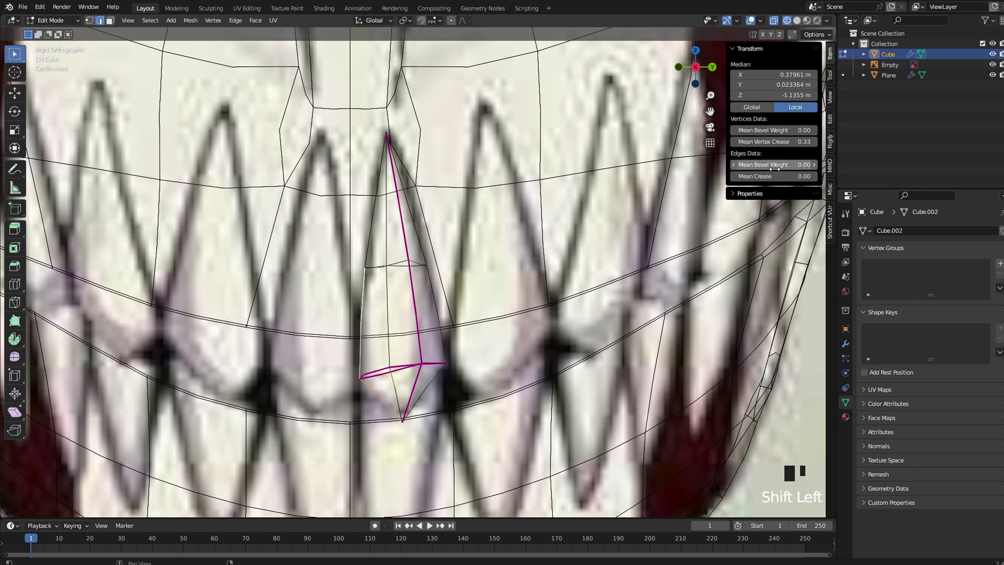
{"action": "left_click", "coordinate": [346, 390]}
{"action": "key", "text": "g"}
{"action": "left_click", "coordinate": [374, 383]}
{"action": "key", "text": "2"}
{"action": "left_click", "coordinate": [367, 257]}
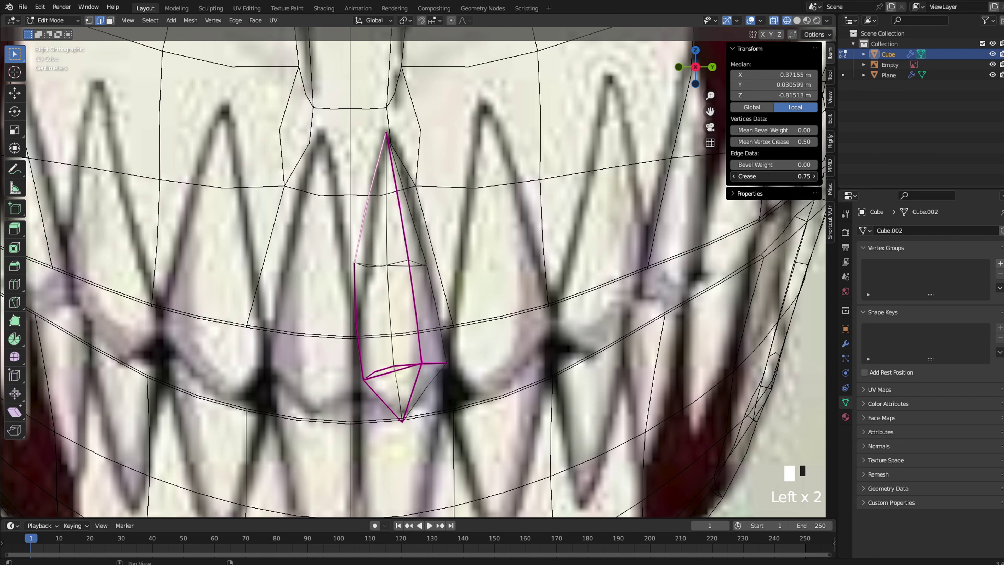
Move the tooth's left middle vertex inward onto the tooth outline in the reference
{"action": "left_click", "coordinate": [354, 273]}
{"action": "key", "text": "g"}
{"action": "left_click", "coordinate": [364, 275]}
{"action": "key", "text": "z"}
{"action": "left_click", "coordinate": [387, 275]}
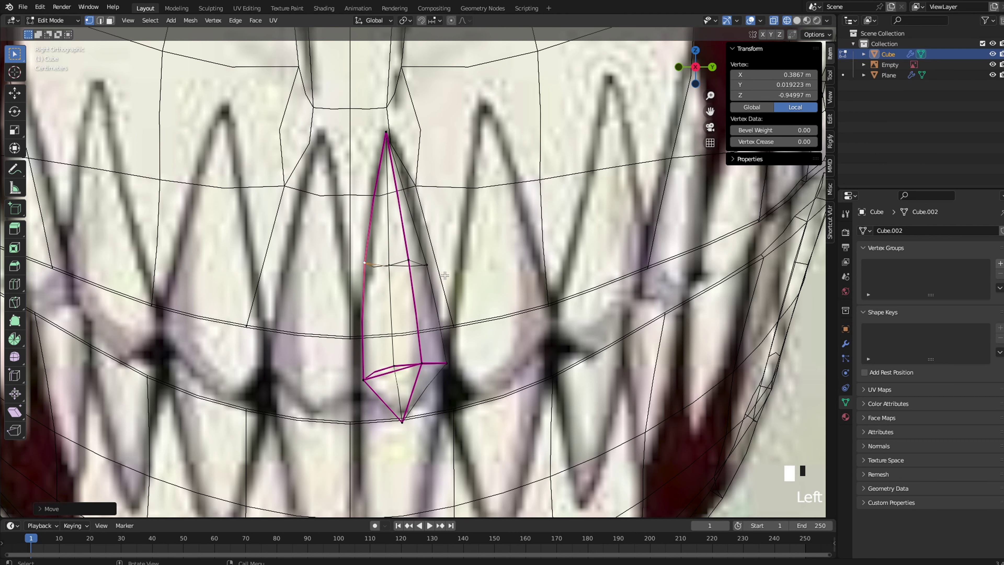
{"action": "left_click", "coordinate": [428, 267]}
{"action": "key", "text": "z"}
{"action": "left_click", "coordinate": [520, 276]}
{"action": "left_click", "coordinate": [365, 264]}
{"action": "key", "text": "g"}
{"action": "left_click", "coordinate": [381, 272]}
{"action": "key", "text": "Tab"}
{"action": "scroll", "coordinate": [380, 272], "scroll_direction": "down", "scroll_amount": 5}
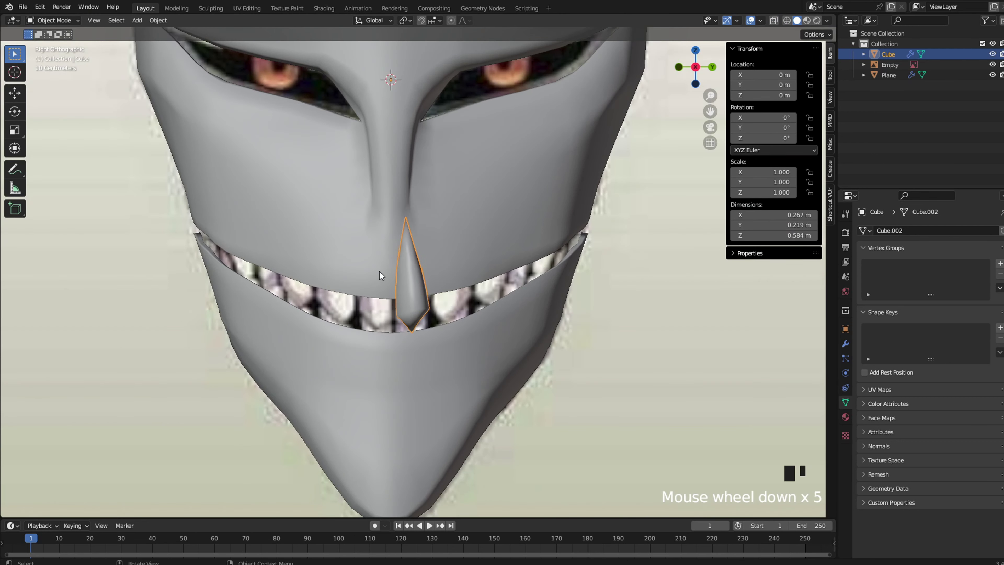
Crease the tooth's right outer edges from the top tip to the bottom tip at 1.00
{"action": "scroll", "coordinate": [381, 272], "scroll_direction": "up", "scroll_amount": 3}
{"action": "key", "text": "Tab"}
{"action": "scroll", "coordinate": [522, 293], "scroll_direction": "up", "scroll_amount": 2}
{"action": "key", "text": "2"}
{"action": "left_click", "coordinate": [442, 357], "text": "shift"}
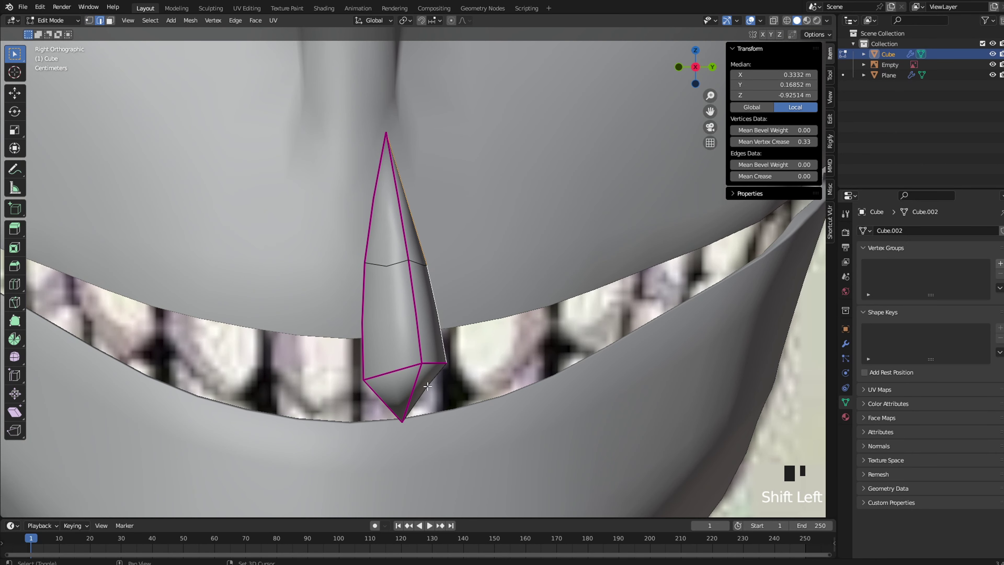
{"action": "left_click_drag", "start_coordinate": [771, 176], "coordinate": [815, 177]}
Move the tooth's right base and right middle vertices inward to follow the reference outline
{"action": "key", "text": "z"}
{"action": "left_click", "coordinate": [538, 276]}
{"action": "key", "text": "1"}
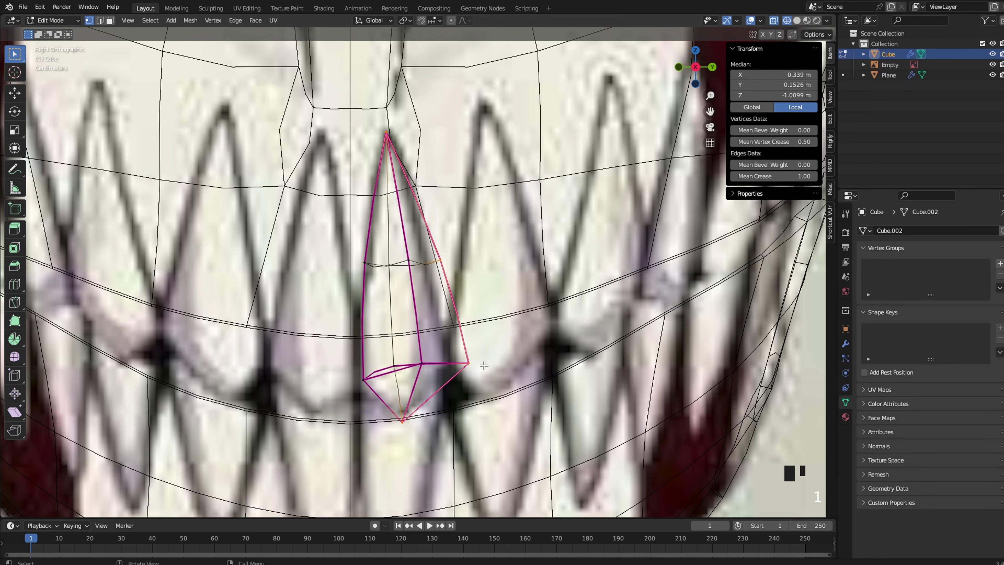
{"action": "left_click", "coordinate": [474, 365]}
{"action": "key", "text": "g"}
{"action": "left_click", "coordinate": [455, 364]}
{"action": "left_click", "coordinate": [437, 261]}
{"action": "key", "text": "g"}
{"action": "left_click", "coordinate": [430, 262]}
{"action": "key", "text": "z"}
{"action": "left_click", "coordinate": [467, 263]}
Crease the tooth's rear vertical edges between the two tips at 1.00
{"action": "mouse_move", "coordinate": [459, 265]}
{"action": "middle_mouse_down"}
{"action": "mouse_move", "coordinate": [349, 292]}
{"action": "mouse_move", "coordinate": [294, 293]}
{"action": "mouse_move", "coordinate": [329, 296]}
{"action": "middle_mouse_up"}
{"action": "key", "text": "2"}
{"action": "left_click", "coordinate": [137, 364]}
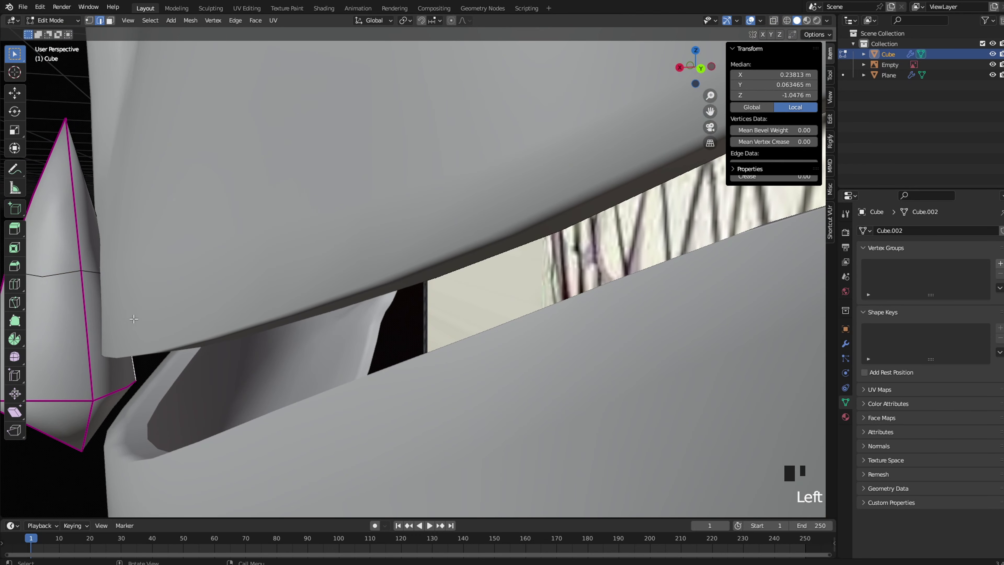
{"action": "left_click_drag", "start_coordinate": [771, 176], "coordinate": [807, 176]}
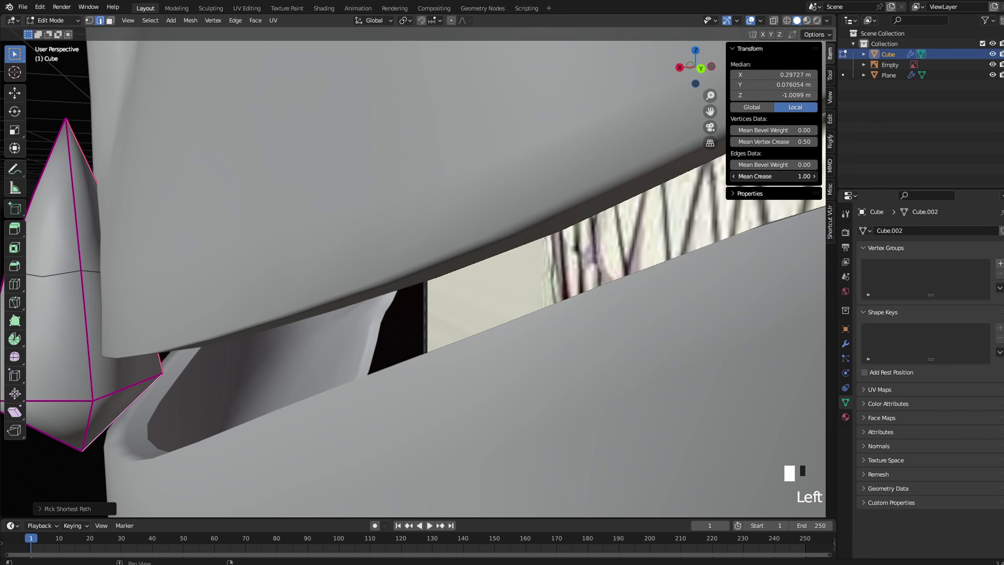
Move the tooth's rear base vertex along X to about 0.29 m and its rear middle vertex to about 0.30 m
{"action": "left_click", "coordinate": [163, 372]}
{"action": "key", "text": "g"}
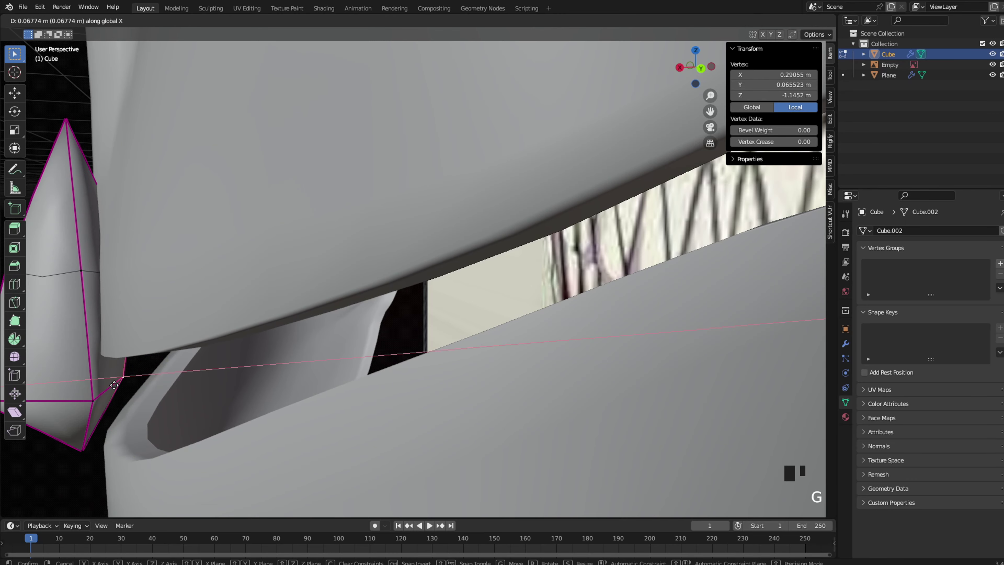
{"action": "left_click", "coordinate": [115, 384]}
{"action": "key", "text": "g"}
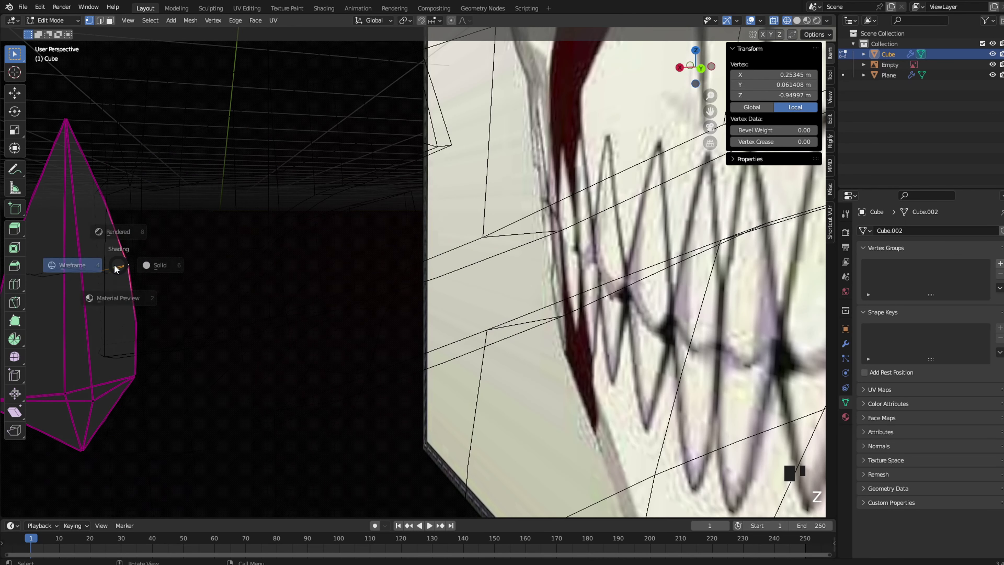
{"action": "key", "text": "x"}
{"action": "left_click", "coordinate": [169, 263]}
{"action": "key", "text": "Tab"}
{"action": "scroll", "coordinate": [165, 263], "scroll_direction": "down", "scroll_amount": 4}
{"action": "key", "text": "grave"}
{"action": "left_click", "coordinate": [237, 264]}
Scale the whole tooth thinner from front to back
{"action": "key", "text": "Tab"}
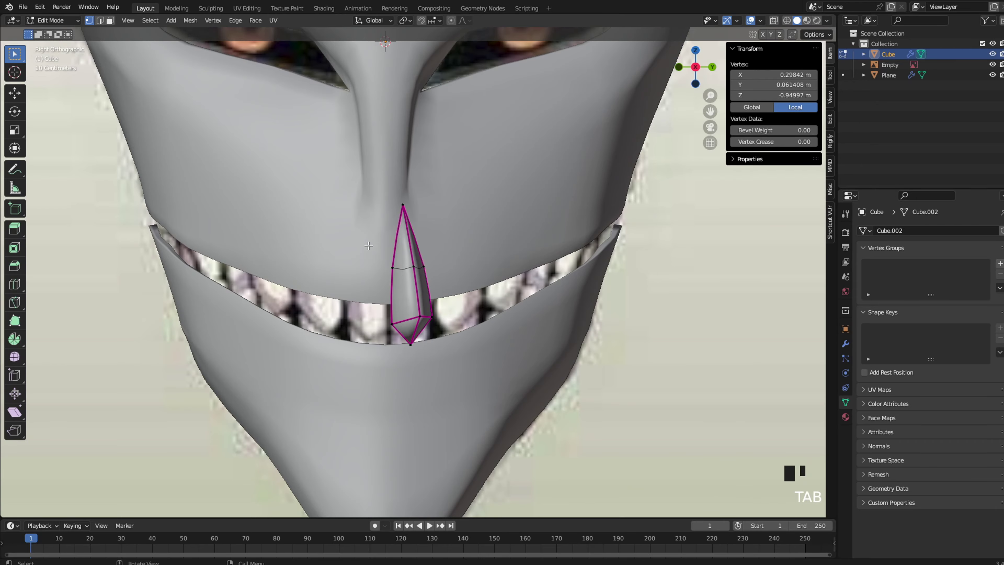
{"action": "key", "text": "a"}
{"action": "key", "text": "z"}
{"action": "left_click", "coordinate": [412, 273]}
{"action": "key", "text": "z"}
{"action": "left_click", "coordinate": [362, 411]}
{"action": "middle_click_drag", "start_coordinate": [463, 370], "coordinate": [526, 305]}
{"action": "key", "text": "s"}
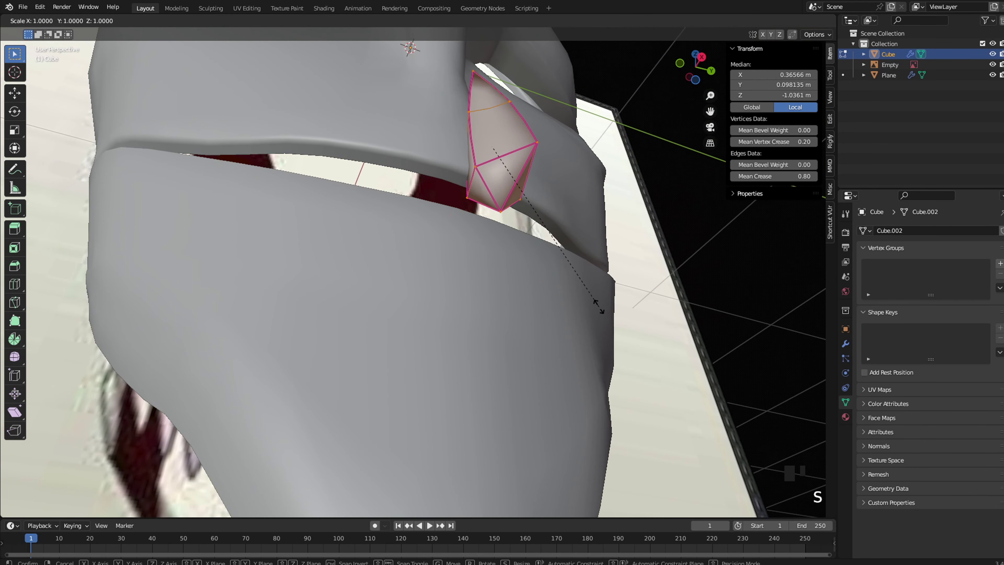
{"action": "left_click", "coordinate": [553, 273]}
Adjust the tooth's front base vertex and front middle vertex along X
{"action": "middle_click_drag", "start_coordinate": [539, 261], "coordinate": [611, 305]}
{"action": "left_click", "coordinate": [649, 312]}
{"action": "key", "text": "g"}
{"action": "key", "text": "x"}
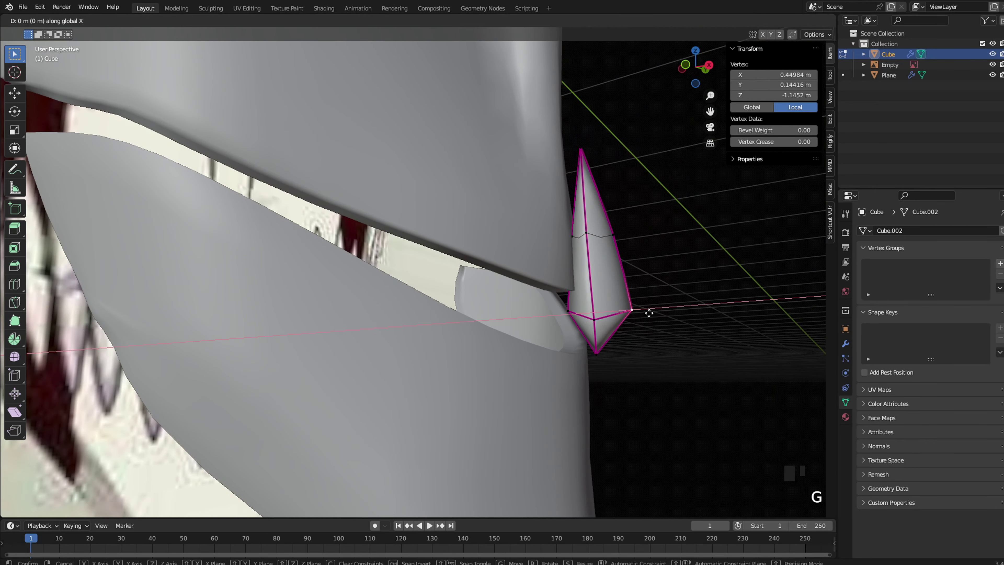
{"action": "left_click", "coordinate": [650, 313]}
{"action": "left_click", "coordinate": [627, 240], "text": "shift"}
{"action": "key", "text": "g"}
{"action": "key", "text": "x"}
{"action": "left_click", "coordinate": [625, 240]}
Move the whole tooth back along X toward the mask and rotate it about Y to follow the mask's slope
{"action": "scroll", "coordinate": [632, 245], "scroll_direction": "down", "scroll_amount": 1}
{"action": "key", "text": "z"}
{"action": "left_click_drag", "start_coordinate": [609, 144], "coordinate": [516, 376]}
{"action": "key", "text": "z"}
{"action": "key", "text": "g"}
{"action": "key", "text": "x"}
{"action": "left_click", "coordinate": [583, 399]}
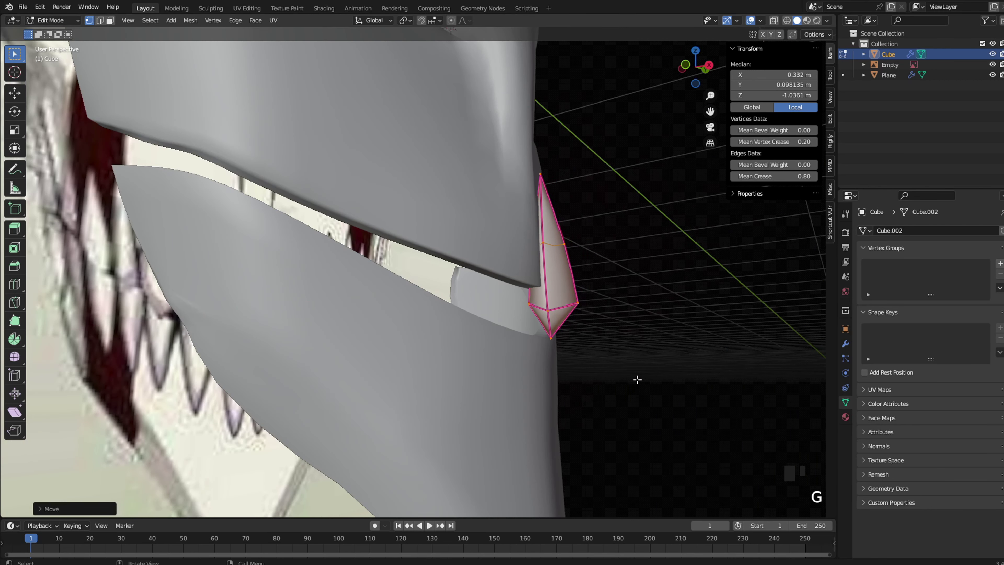
{"action": "scroll", "coordinate": [692, 347], "scroll_direction": "up", "scroll_amount": 1}
{"action": "key", "text": "r"}
{"action": "key", "text": "y"}
{"action": "left_click", "coordinate": [694, 340]}
Compare the tooth's shape with the reference from the right view in wireframe and solid shading
{"action": "key", "text": "grave"}
{"action": "left_click", "coordinate": [756, 341]}
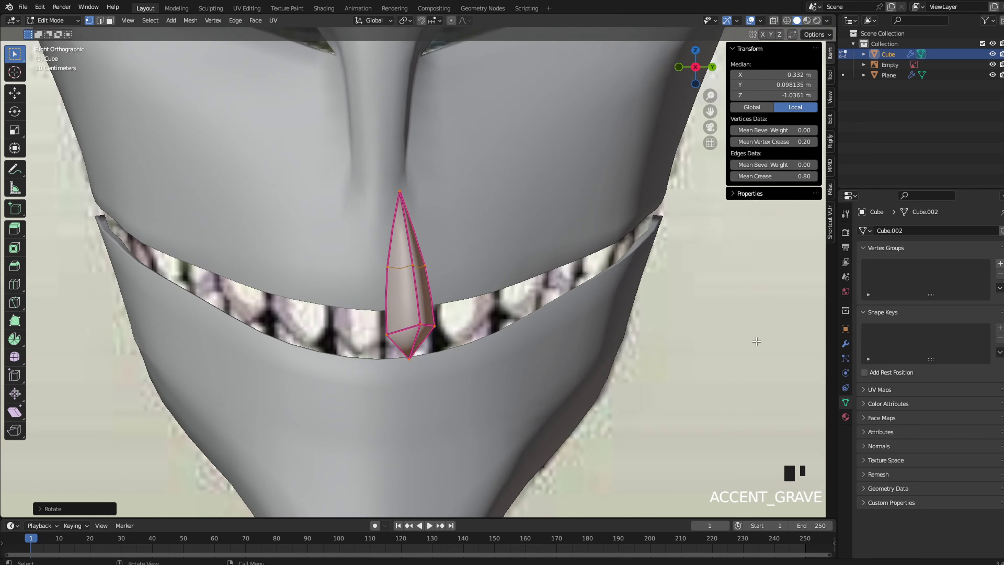
{"action": "key", "text": "shift+z"}
{"action": "key", "text": "Tab"}
{"action": "scroll", "coordinate": [577, 316], "scroll_direction": "up", "scroll_amount": 2}
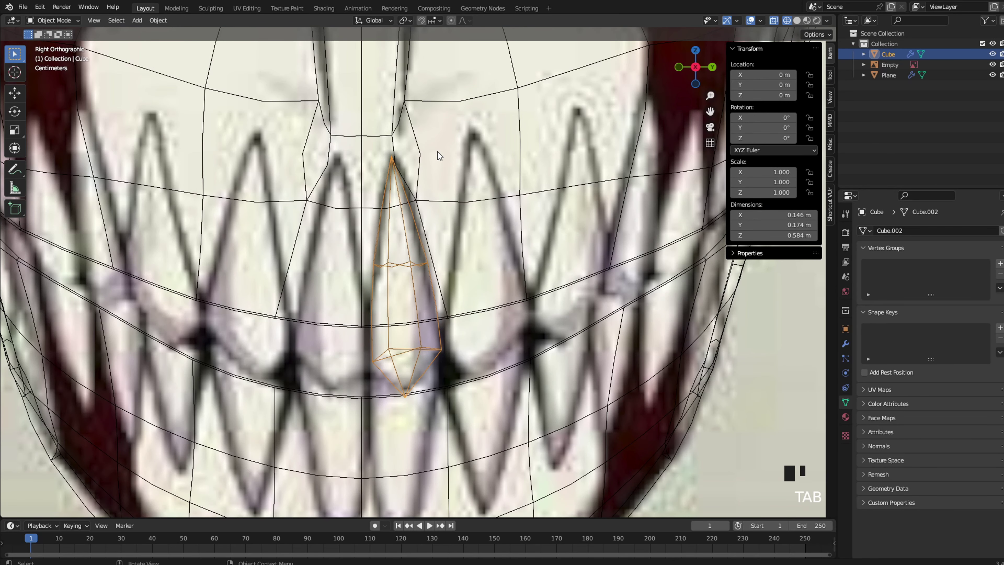
{"action": "key", "text": "Tab"}
{"action": "scroll", "coordinate": [432, 301], "scroll_direction": "up", "scroll_amount": 3}
{"action": "key", "text": "z"}
{"action": "left_click", "coordinate": [511, 302]}
{"action": "key", "text": "Tab"}
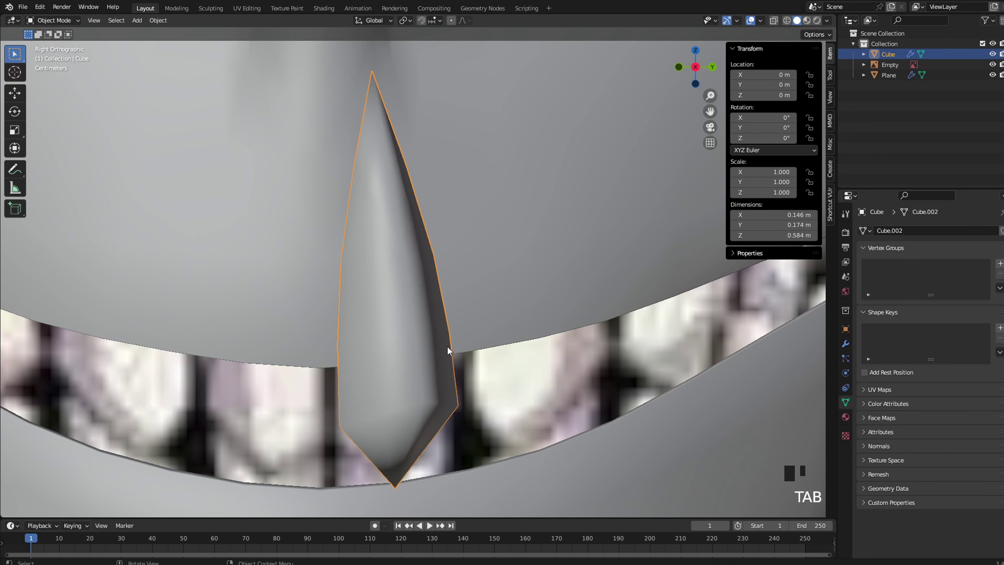
Give the tooth's left base vertex a crease of 1.00 and move it slightly outward and down to the reference outline
{"action": "key", "text": "Tab"}
{"action": "key", "text": "z"}
{"action": "left_click", "coordinate": [362, 395]}
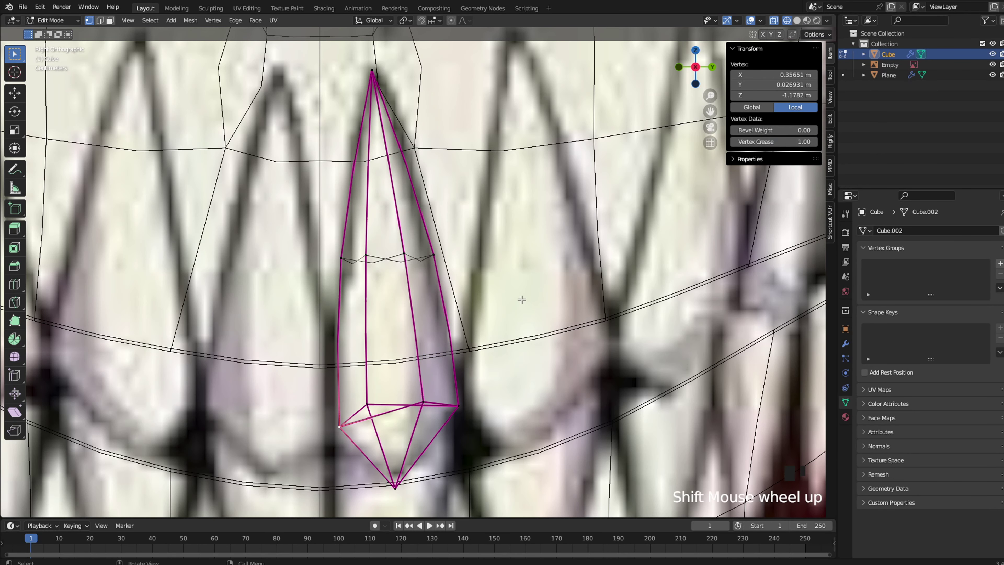
{"action": "mouse_move", "coordinate": [388, 376]}
{"action": "middle_mouse_down", "text": "shift"}
{"action": "mouse_move", "coordinate": [437, 337]}
{"action": "mouse_move", "coordinate": [466, 332]}
{"action": "middle_mouse_up", "text": "shift"}
{"action": "scroll", "coordinate": [437, 337], "scroll_direction": "up", "scroll_amount": 1}
{"action": "key", "text": "g"}
{"action": "left_click", "coordinate": [459, 338]}
{"action": "key", "text": "z"}
{"action": "left_click", "coordinate": [516, 337]}
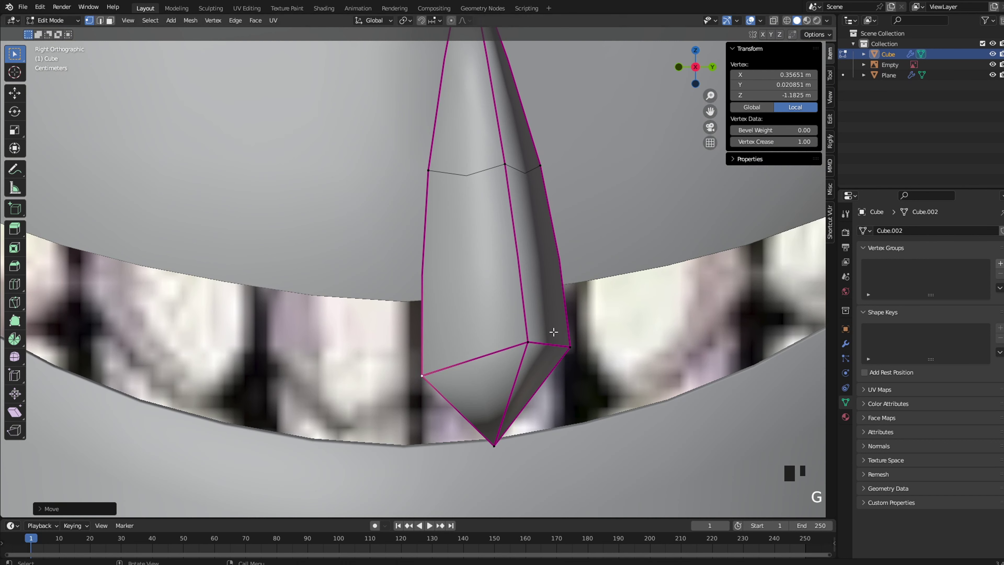
{"action": "key", "text": "Tab"}
{"action": "scroll", "coordinate": [534, 328], "scroll_direction": "down", "scroll_amount": 4}
{"action": "key", "text": "Tab"}
{"action": "key", "text": "Tab"}
{"action": "scroll", "coordinate": [593, 293], "scroll_direction": "up", "scroll_amount": 4}
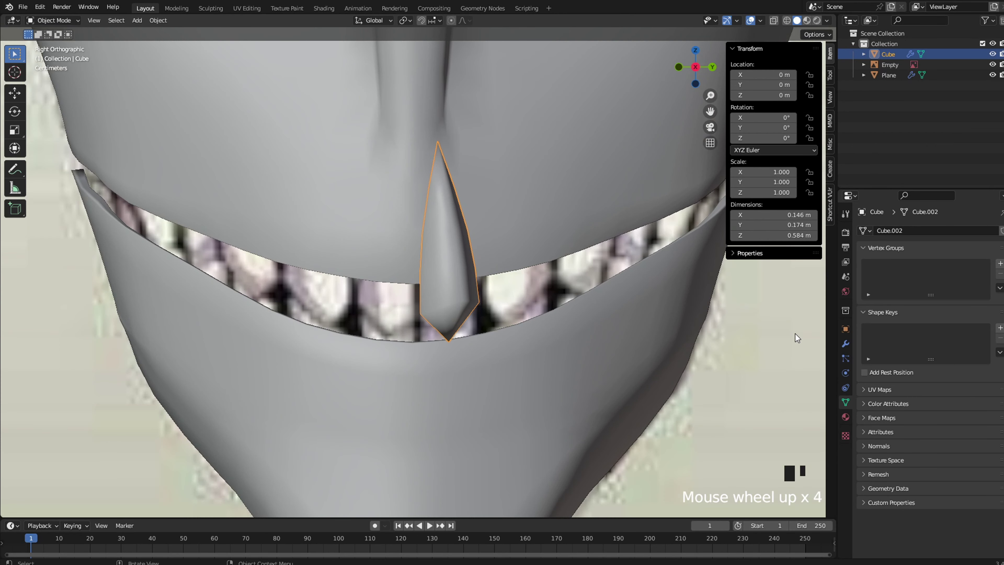
Add a Mirror modifier to the tooth that mirrors across the Y axis only
{"action": "left_click", "coordinate": [846, 344]}
{"action": "left_click", "coordinate": [877, 231]}
{"action": "left_click", "coordinate": [802, 352]}
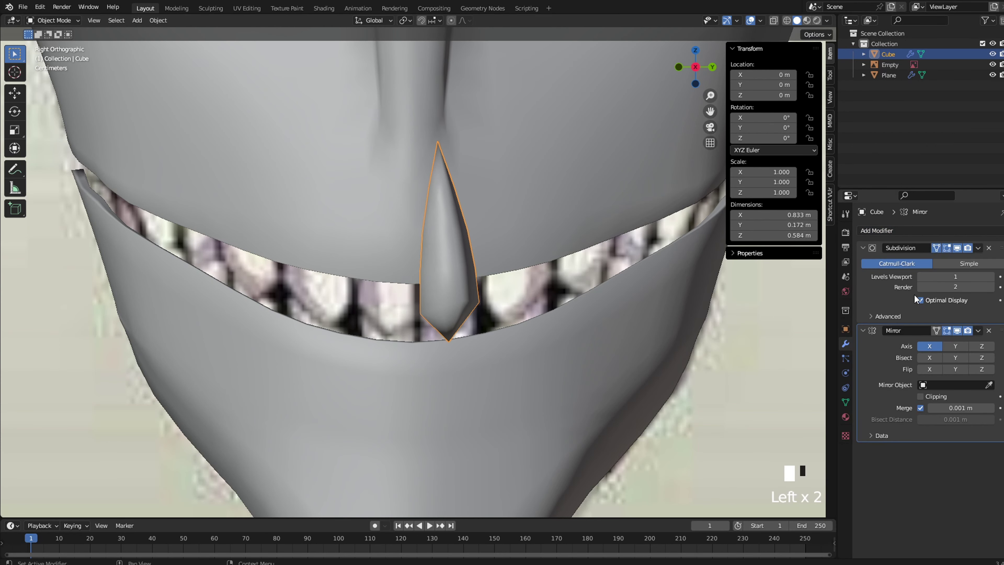
{"action": "left_click", "coordinate": [957, 347]}
Move the whole tooth slightly closer to its mirrored copy at the mask's centre line
{"action": "key", "text": "Tab"}
{"action": "scroll", "coordinate": [568, 278], "scroll_direction": "up", "scroll_amount": 2}
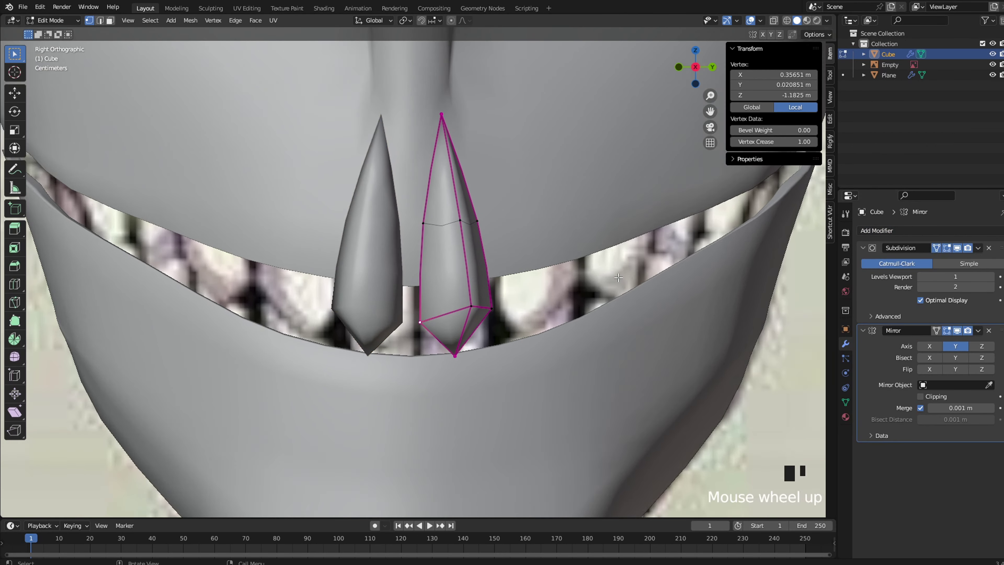
{"action": "key", "text": "shift+z"}
{"action": "key", "text": "a"}
{"action": "scroll", "coordinate": [568, 277], "scroll_direction": "up", "scroll_amount": 2}
{"action": "key", "text": "g"}
{"action": "left_click", "coordinate": [567, 277]}
{"action": "key", "text": "z"}
{"action": "left_click", "coordinate": [600, 277]}
{"action": "key", "text": "Tab"}
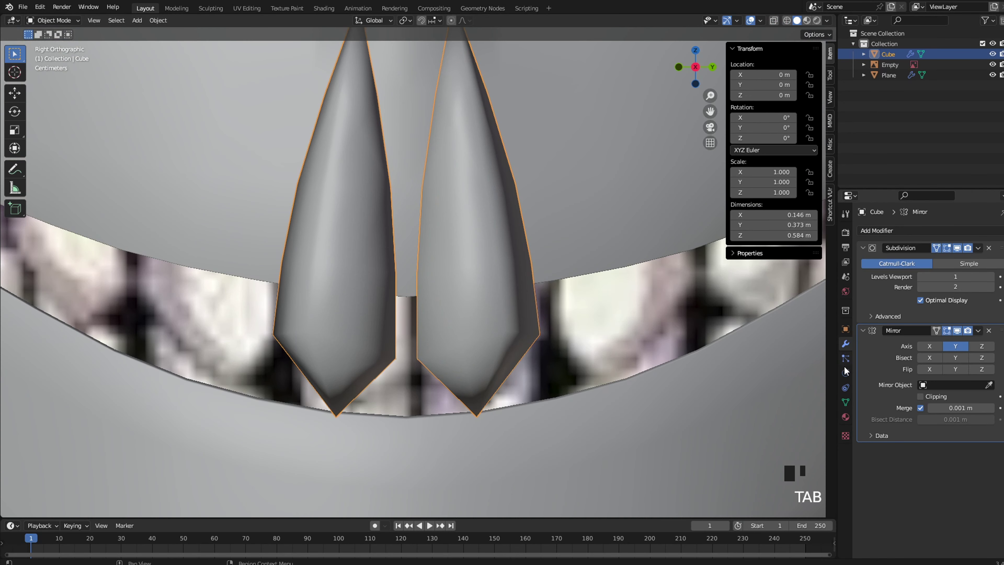
Enable Auto Smooth on the tooth's normals with an angle of 47.6° and check the teeth against the reference
{"action": "left_click", "coordinate": [845, 402]}
{"action": "left_click", "coordinate": [894, 436]}
{"action": "left_click", "coordinate": [920, 461]}
{"action": "left_click_drag", "start_coordinate": [957, 462], "coordinate": [977, 461]}
{"action": "scroll", "coordinate": [488, 318], "scroll_direction": "down", "scroll_amount": 6}
{"action": "scroll", "coordinate": [522, 316], "scroll_direction": "up", "scroll_amount": 8}
{"action": "key", "text": "z"}
{"action": "scroll", "coordinate": [424, 304], "scroll_direction": "down", "scroll_amount": 3}
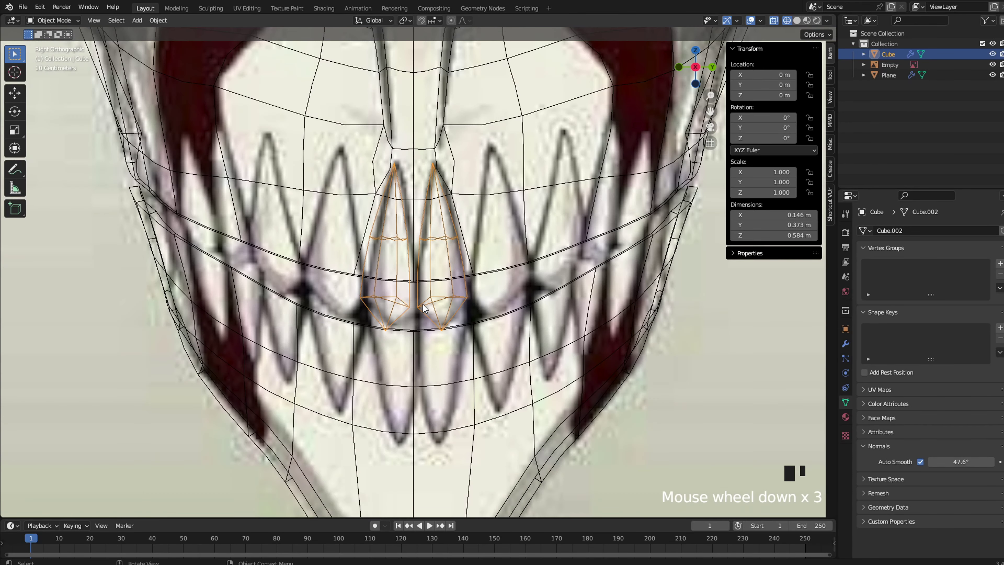
Try marking the front horizontal edge at the tooth's base as sharp and view the teeth within the whole mask
{"action": "key", "text": "z"}
{"action": "key", "text": "Tab"}
{"action": "scroll", "coordinate": [559, 299], "scroll_direction": "up", "scroll_amount": 3}
{"action": "key", "text": "2"}
{"action": "left_click", "coordinate": [454, 321]}
{"action": "right_click", "coordinate": [664, 246]}
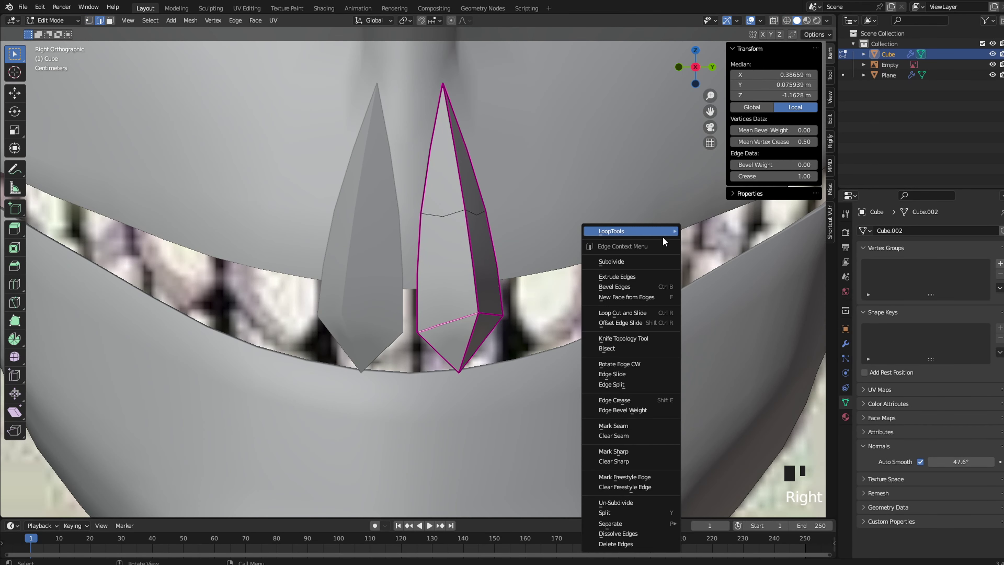
{"action": "left_click", "coordinate": [642, 453]}
{"action": "scroll", "coordinate": [559, 287], "scroll_direction": "down", "scroll_amount": 6}
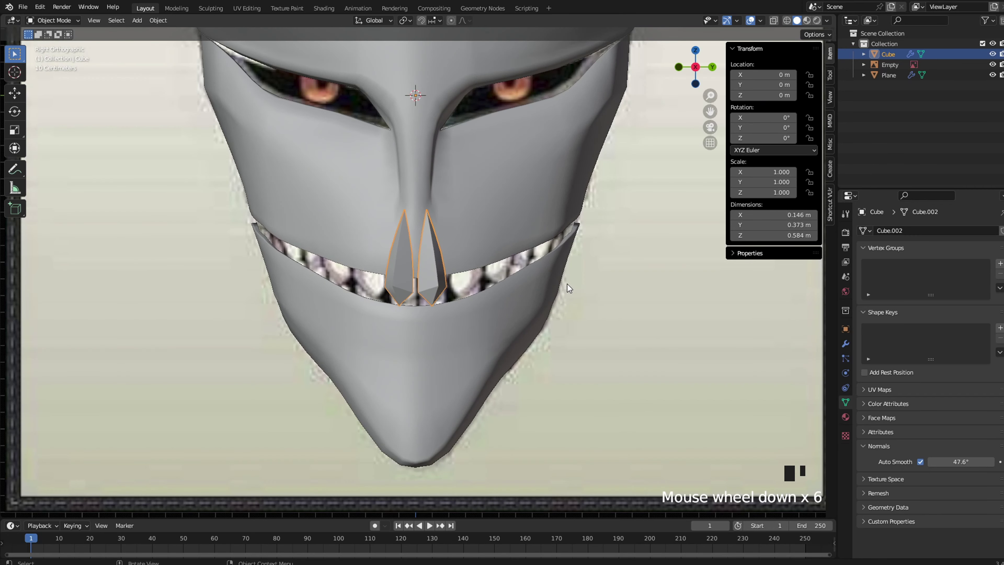
Clear the sharp mark from the tooth's front base edge
{"action": "scroll", "coordinate": [567, 284], "scroll_direction": "up", "scroll_amount": 5}
{"action": "right_click", "coordinate": [632, 184]}
{"action": "left_click", "coordinate": [615, 397]}
{"action": "key", "text": "Tab"}
In wireframe, move the tooth's front base vertex slightly down and toward the mask's centre line
{"action": "key", "text": "z"}
{"action": "scroll", "coordinate": [523, 316], "scroll_direction": "up", "scroll_amount": 3}
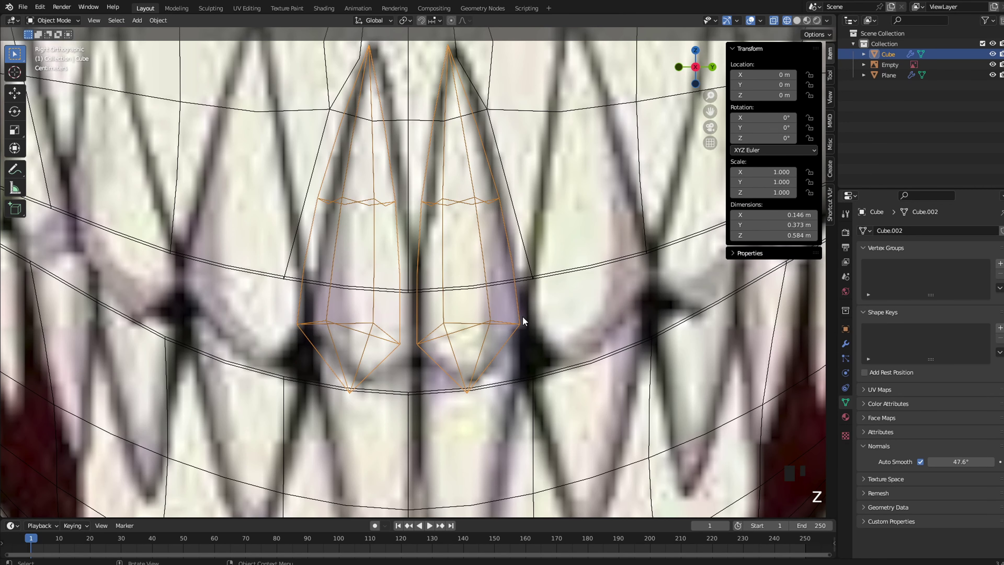
{"action": "key", "text": "Tab"}
{"action": "key", "text": "1"}
{"action": "left_click", "coordinate": [490, 321]}
{"action": "key", "text": "g"}
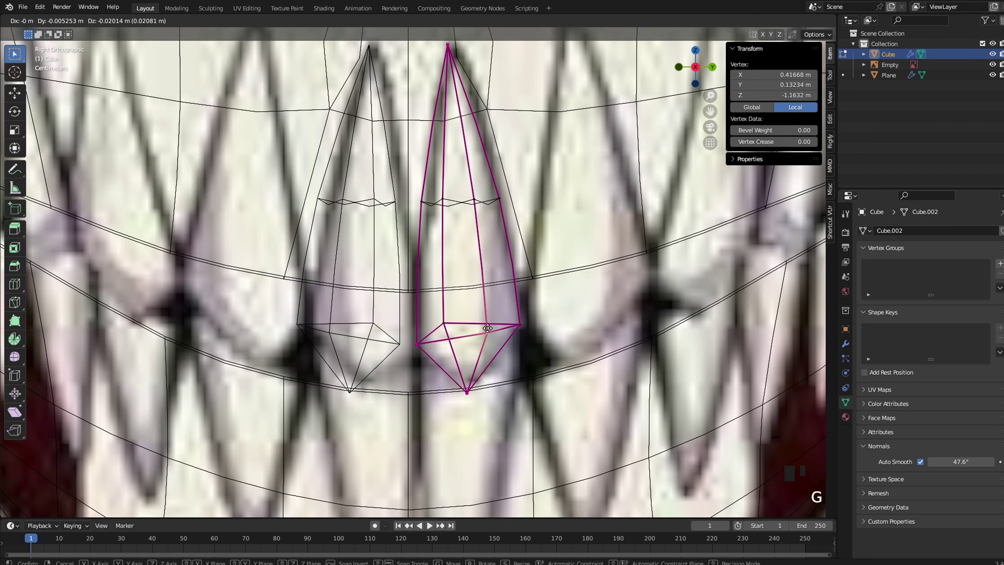
Place the front vertex of the upper tooth's lower rim and shift the rim's inner corner vertex along X
{"action": "left_click", "coordinate": [487, 334]}
{"action": "key", "text": "z"}
{"action": "key", "text": "Tab"}
{"action": "key", "text": "Tab"}
{"action": "left_click", "coordinate": [418, 343]}
{"action": "middle_click_drag", "start_coordinate": [418, 344], "coordinate": [481, 310]}
{"action": "key", "text": "g"}
{"action": "key", "text": "x"}
{"action": "left_click", "coordinate": [525, 306]}
{"action": "key", "text": "Tab"}
{"action": "scroll", "coordinate": [545, 300], "scroll_direction": "down", "scroll_amount": 2}
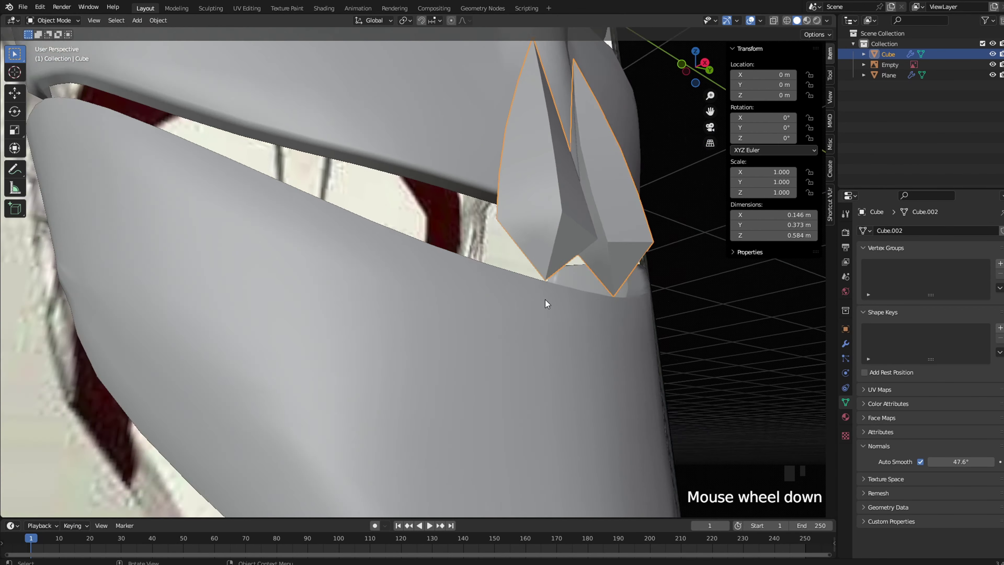
Fine-tune the depth of the upper tooth's lower rim vertex with a further move along X
{"action": "mouse_move", "coordinate": [545, 300]}
{"action": "middle_mouse_down"}
{"action": "mouse_move", "coordinate": [502, 332]}
{"action": "mouse_move", "coordinate": [507, 226]}
{"action": "mouse_move", "coordinate": [492, 270]}
{"action": "mouse_move", "coordinate": [568, 291]}
{"action": "middle_mouse_up"}
{"action": "scroll", "coordinate": [500, 330], "scroll_direction": "down", "scroll_amount": 3}
{"action": "key", "text": "Tab"}
{"action": "scroll", "coordinate": [507, 227], "scroll_direction": "up", "scroll_amount": 4}
{"action": "key", "text": "g"}
{"action": "key", "text": "x"}
{"action": "left_click", "coordinate": [502, 238]}
{"action": "key", "text": "Tab"}
{"action": "scroll", "coordinate": [568, 290], "scroll_direction": "down", "scroll_amount": 4}
Move the whole upper tooth slightly inward toward the mirror line in the right orthographic view
{"action": "left_click", "coordinate": [578, 294]}
{"action": "middle_click_drag", "start_coordinate": [699, 323], "coordinate": [560, 293], "text": "ctrl"}
{"action": "key", "text": "Tab"}
{"action": "scroll", "coordinate": [560, 294], "scroll_direction": "up", "scroll_amount": 1}
{"action": "key", "text": "z"}
{"action": "key", "text": "z"}
{"action": "left_click", "coordinate": [455, 284]}
{"action": "key", "text": "Tab"}
{"action": "scroll", "coordinate": [455, 284], "scroll_direction": "up", "scroll_amount": 4}
{"action": "key", "text": "a"}
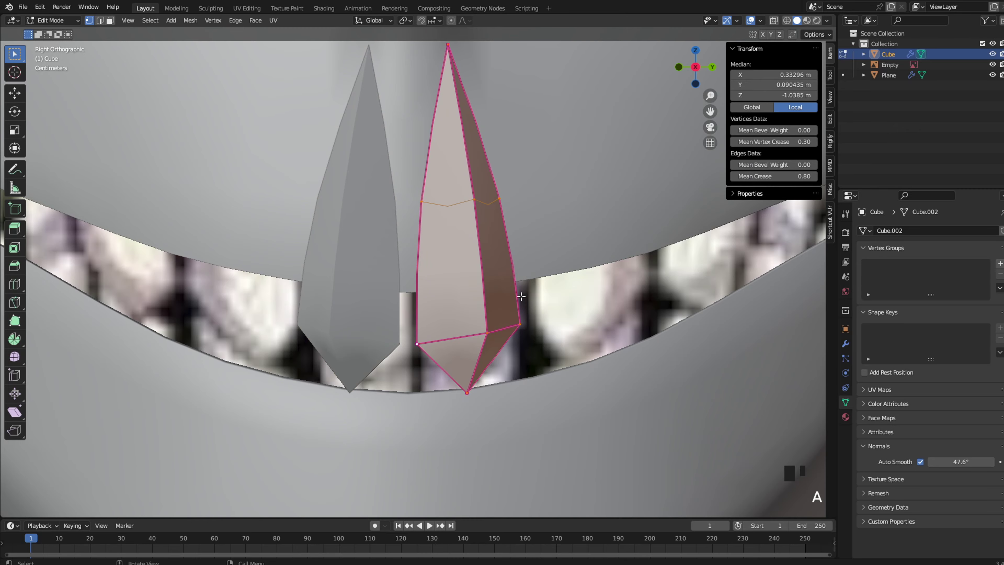
{"action": "key", "text": "g"}
{"action": "left_click", "coordinate": [515, 295]}
Duplicate the upper tooth's lower edge loop and lower the copy along Z by about 0.09 m, near the tooth's point
{"action": "key", "text": "Tab"}
{"action": "scroll", "coordinate": [522, 293], "scroll_direction": "down", "scroll_amount": 5}
{"action": "key", "text": "Tab"}
{"action": "scroll", "coordinate": [522, 292], "scroll_direction": "up", "scroll_amount": 3}
{"action": "key", "text": "z"}
{"action": "left_click", "coordinate": [465, 292]}
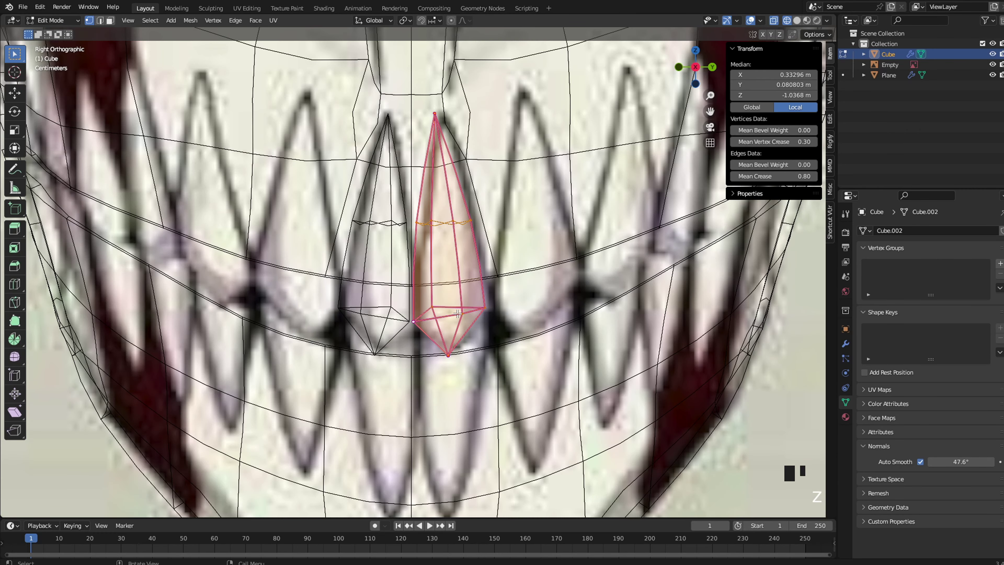
{"action": "left_click", "coordinate": [448, 316], "text": "alt"}
{"action": "middle_click_drag", "start_coordinate": [489, 327], "coordinate": [492, 269], "text": "shift"}
{"action": "scroll", "coordinate": [492, 258], "scroll_direction": "up", "scroll_amount": 2}
{"action": "key", "text": "shift+d"}
{"action": "right_click", "coordinate": [493, 258]}
{"action": "key", "text": "g"}
{"action": "key", "text": "z"}
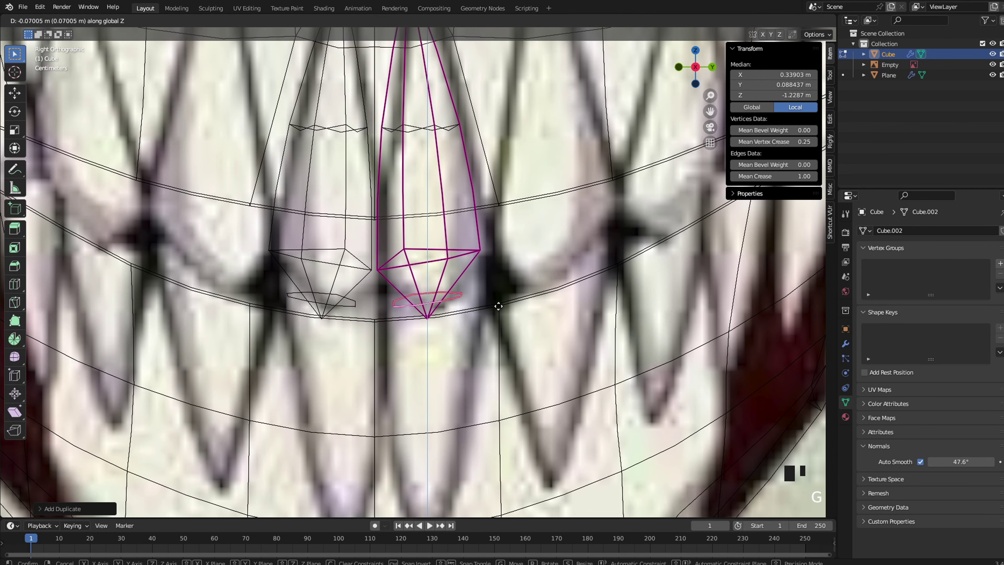
{"action": "left_click", "coordinate": [501, 316]}
Scale up the duplicated loop and reposition its inner and outer corner vertices to follow the reference tooth
{"action": "key", "text": "s"}
{"action": "left_click", "coordinate": [555, 314]}
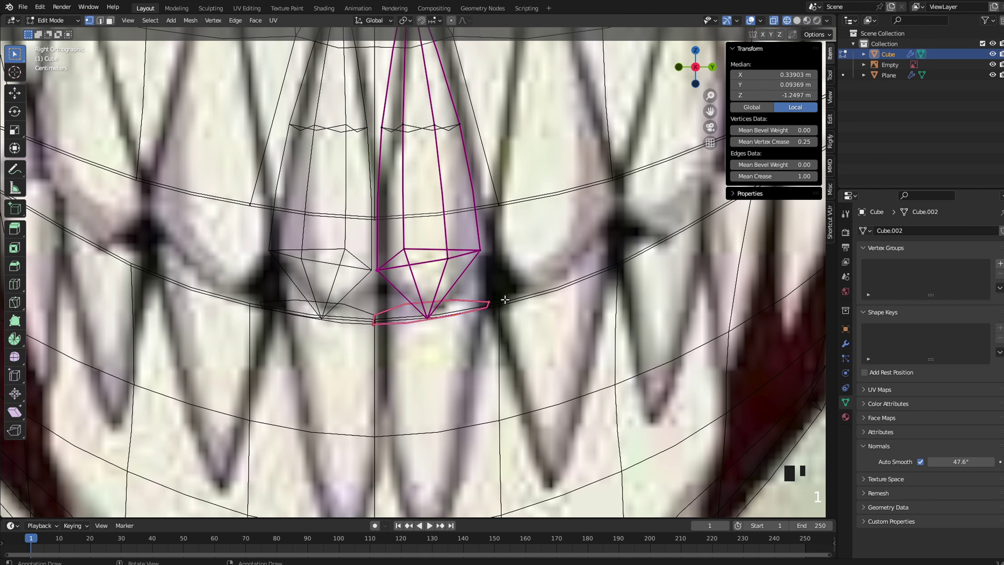
{"action": "left_click", "coordinate": [385, 321]}
{"action": "key", "text": "g"}
{"action": "left_click", "coordinate": [387, 299]}
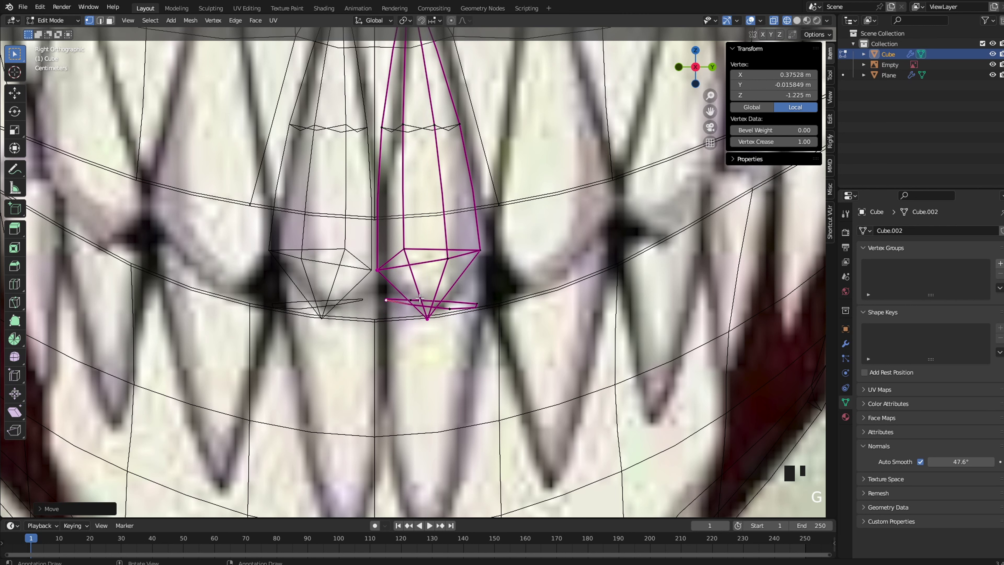
{"action": "key", "text": "g"}
{"action": "left_click", "coordinate": [462, 327]}
{"action": "left_click", "coordinate": [478, 305]}
{"action": "key", "text": "g"}
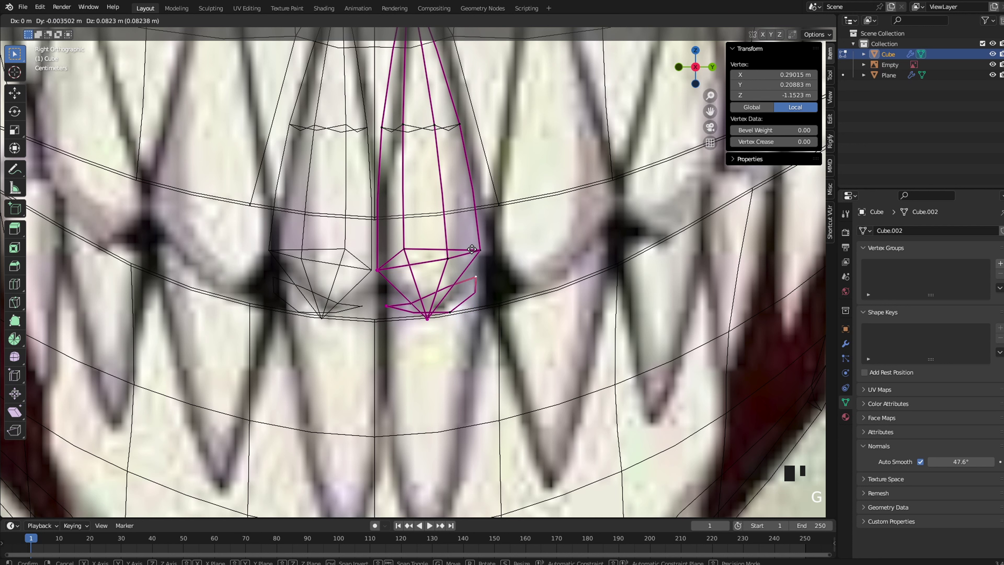
{"action": "left_click", "coordinate": [478, 277]}
Move the upper tooth's bottom point vertex slightly up and away from the mirror line
{"action": "key", "text": "z"}
{"action": "left_click", "coordinate": [447, 302], "text": "alt"}
{"action": "key", "text": "2"}
{"action": "key", "text": "z"}
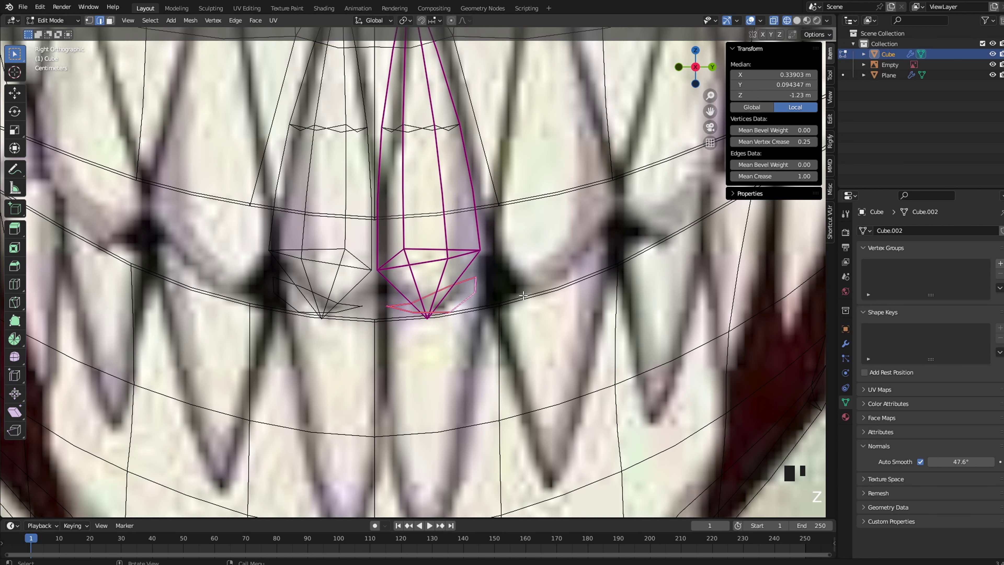
{"action": "key", "text": "1"}
{"action": "left_click", "coordinate": [427, 319]}
{"action": "key", "text": "g"}
{"action": "left_click", "coordinate": [440, 305]}
Extrude the new loop downward along Z by about 0.13 m to form the lower tooth's body
{"action": "key", "text": "2"}
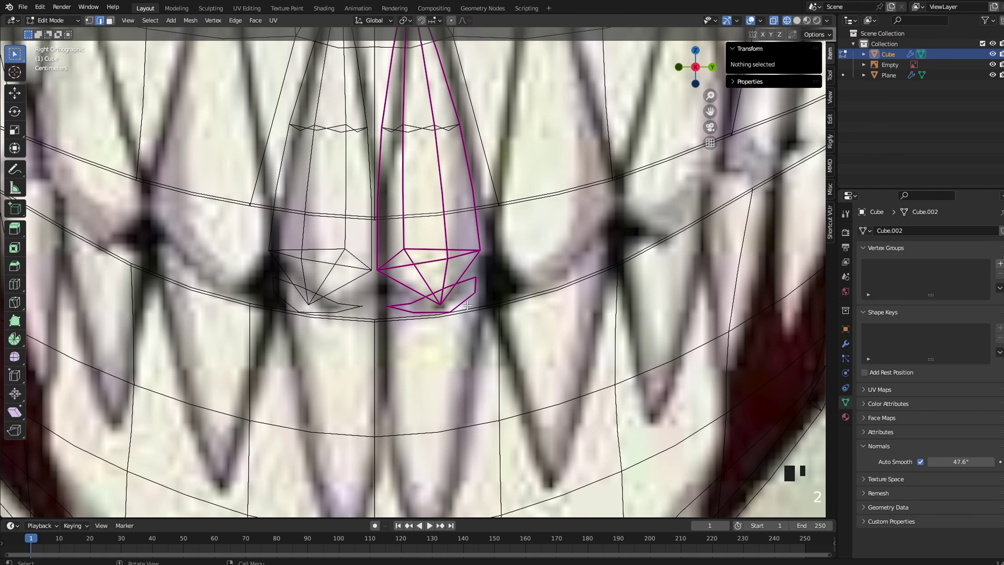
{"action": "left_click", "coordinate": [464, 302], "text": "alt"}
{"action": "key", "text": "g"}
{"action": "key", "text": "e"}
{"action": "right_click", "coordinate": [493, 290]}
{"action": "key", "text": "g"}
{"action": "key", "text": "z"}
{"action": "left_click", "coordinate": [505, 357]}
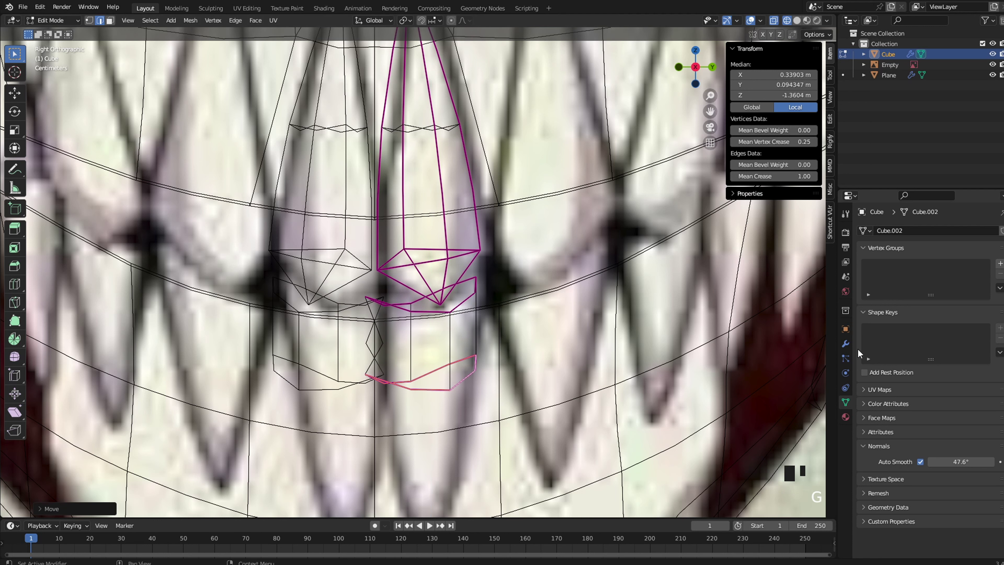
Shift the linked lower tooth mesh off the mirror line, then adjust its inner vertical edge and crease it to 1.00
{"action": "left_click", "coordinate": [846, 343]}
{"action": "scroll", "coordinate": [399, 327], "scroll_direction": "up", "scroll_amount": 1}
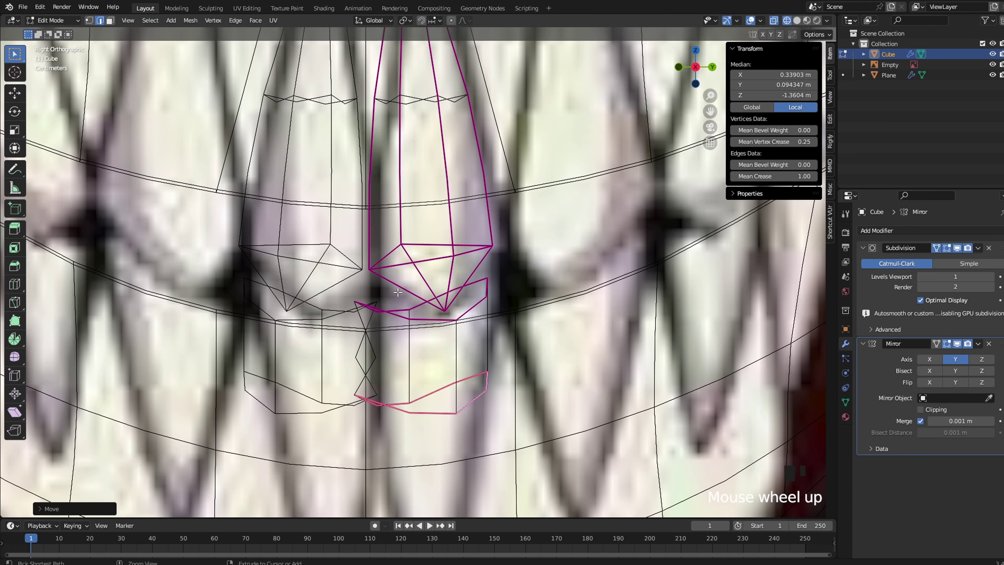
{"action": "key", "text": "ctrl+l"}
{"action": "key", "text": "g"}
{"action": "left_click", "coordinate": [408, 339]}
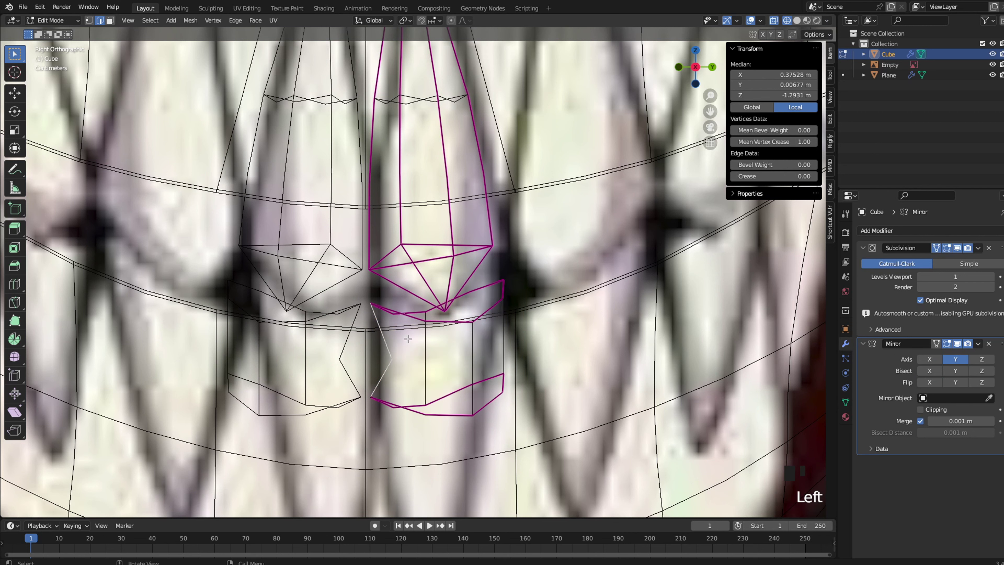
{"action": "key", "text": "g"}
{"action": "left_click", "coordinate": [535, 319]}
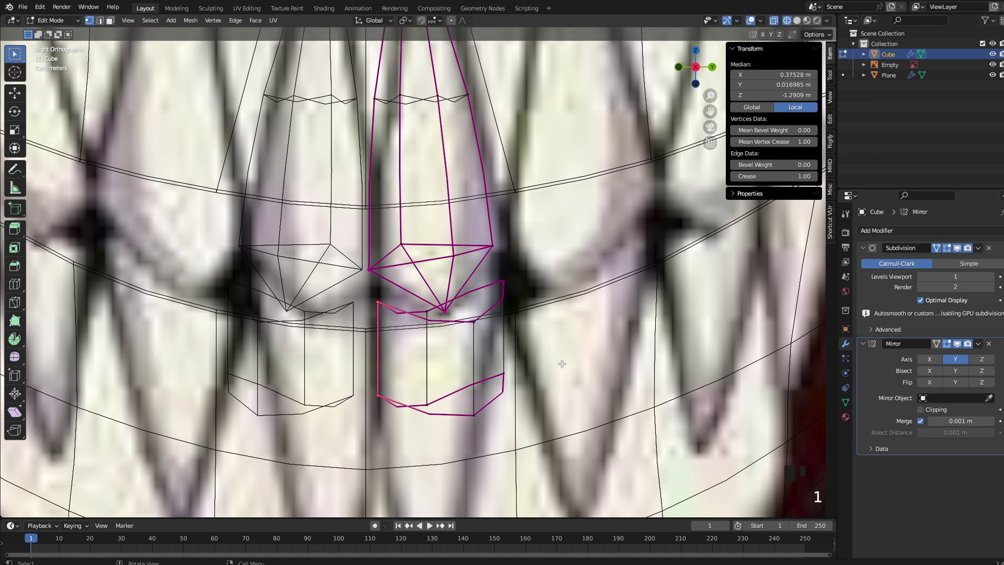
Extrude the lower tooth's bottom loop into a single tip vertex with crease 0.78, placed on the reference tooth's point
{"action": "scroll", "coordinate": [496, 426], "scroll_direction": "down", "scroll_amount": 2}
{"action": "scroll", "coordinate": [534, 308], "scroll_direction": "down", "scroll_amount": 1}
{"action": "key", "text": "s"}
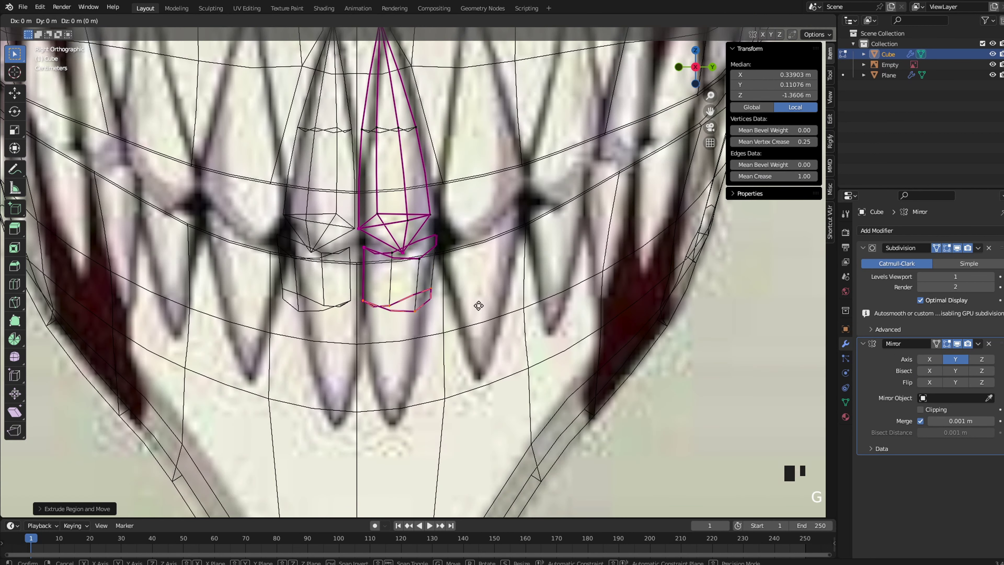
{"action": "right_click", "coordinate": [456, 367]}
{"action": "right_click", "coordinate": [456, 367]}
{"action": "left_click", "coordinate": [597, 423]}
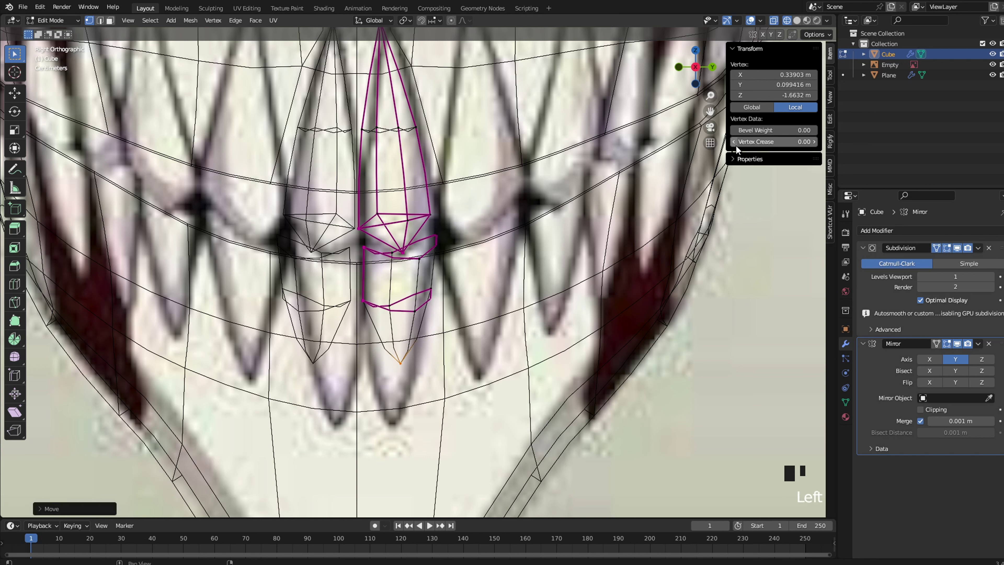
{"action": "key", "text": "g"}
{"action": "left_click", "coordinate": [404, 302]}
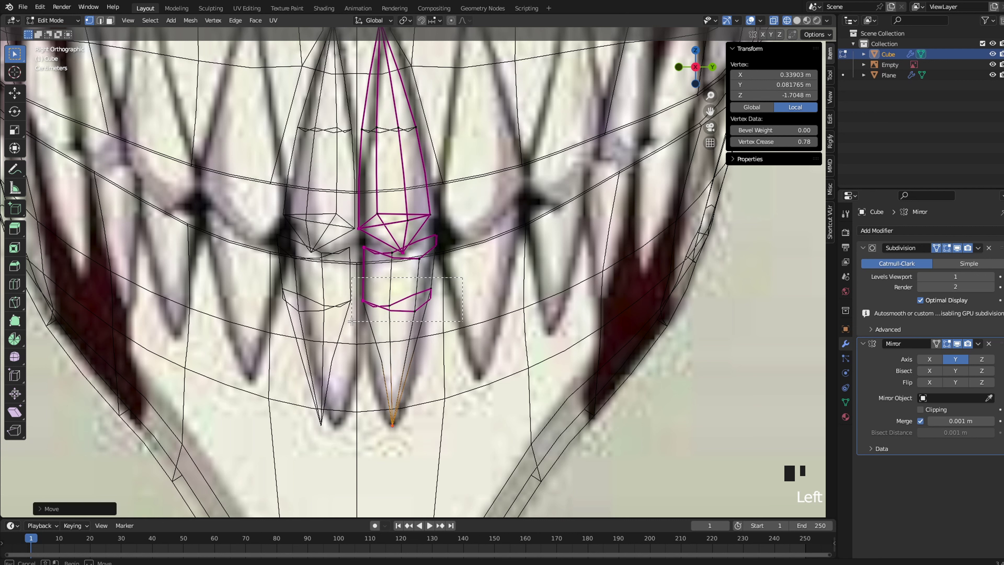
Lower the lower tooth's middle loop and crease the edges running to its tip, the inner one to about 0.86
{"action": "left_click_drag", "start_coordinate": [352, 321], "coordinate": [352, 321]}
{"action": "key", "text": "2"}
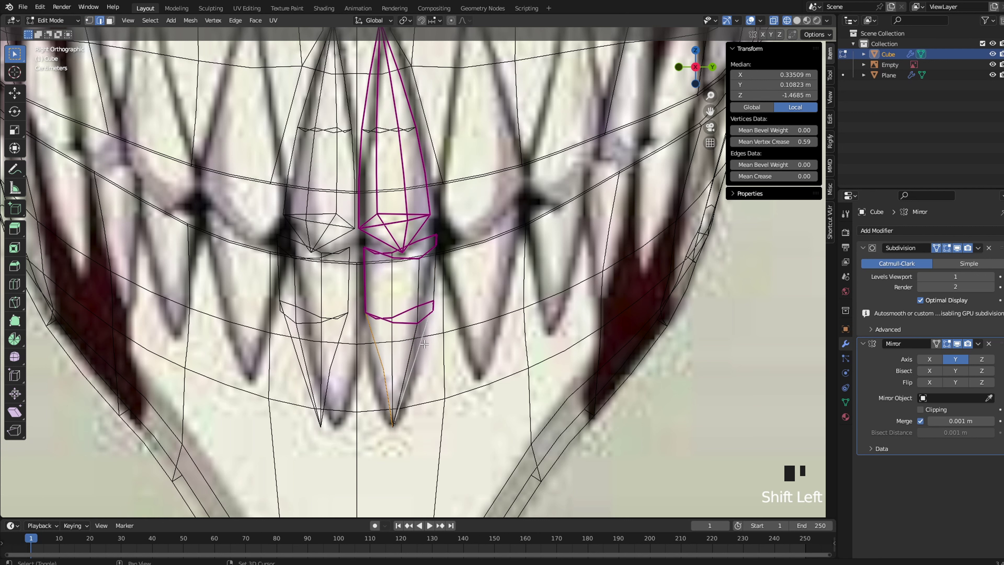
{"action": "key", "text": "z"}
{"action": "left_click", "coordinate": [418, 331]}
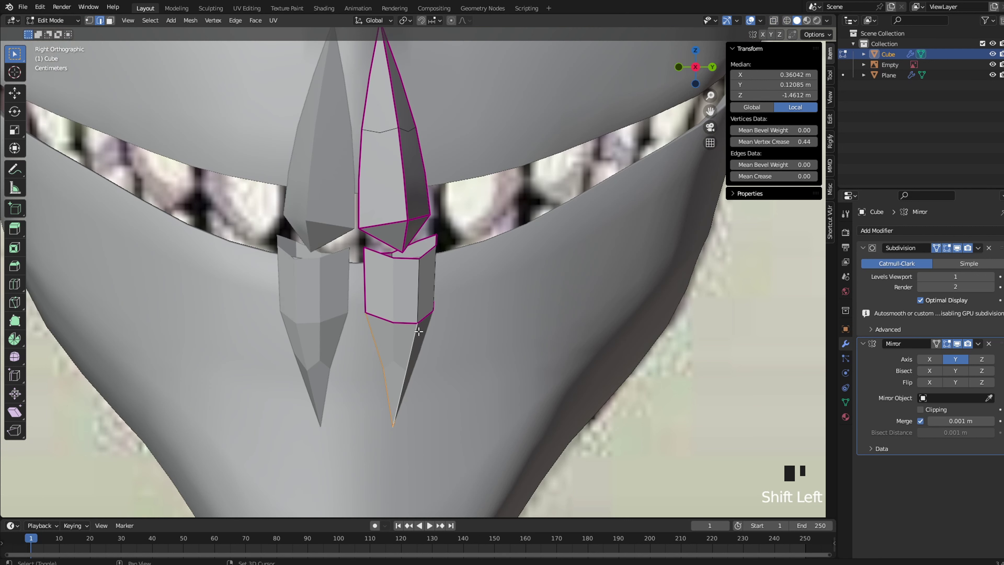
{"action": "left_click_drag", "start_coordinate": [753, 176], "coordinate": [769, 176]}
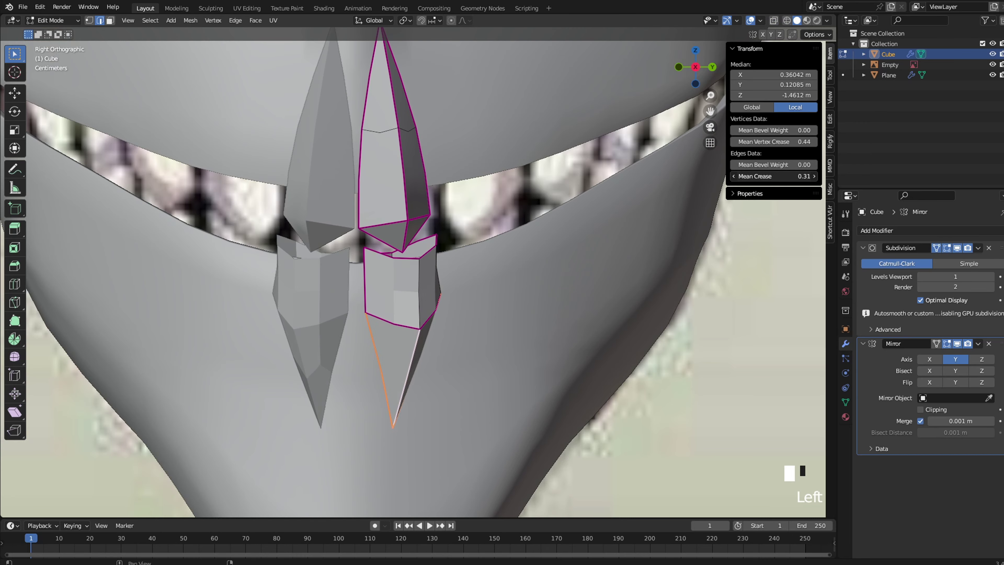
{"action": "scroll", "coordinate": [431, 325], "scroll_direction": "up", "scroll_amount": 2}
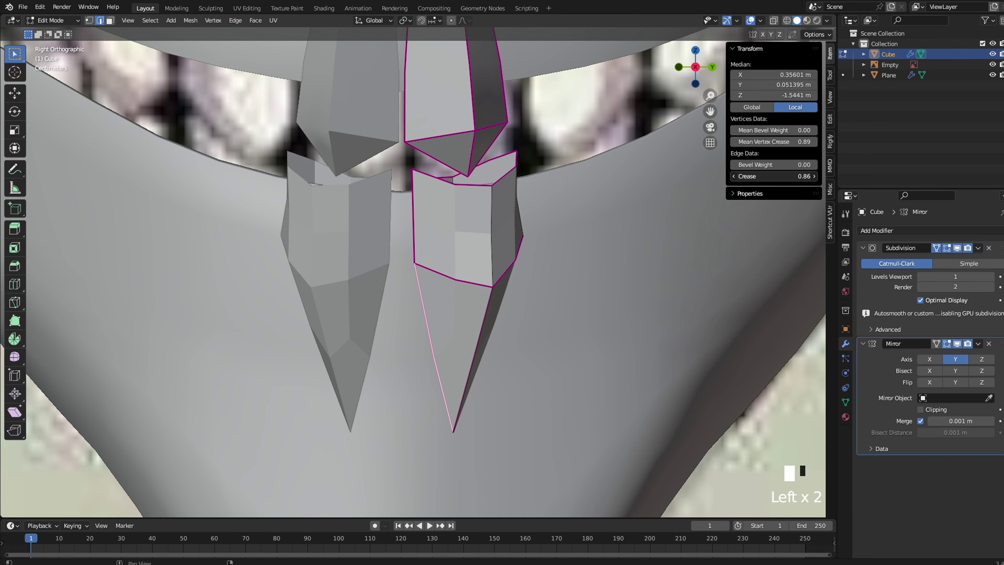
Shade the teeth object smooth and enable Auto Smooth in its normals settings
{"action": "key", "text": "Tab"}
{"action": "right_click", "coordinate": [576, 276]}
{"action": "left_click", "coordinate": [584, 277]}
{"action": "scroll", "coordinate": [649, 345], "scroll_direction": "down", "scroll_amount": 5}
{"action": "scroll", "coordinate": [672, 356], "scroll_direction": "up", "scroll_amount": 4}
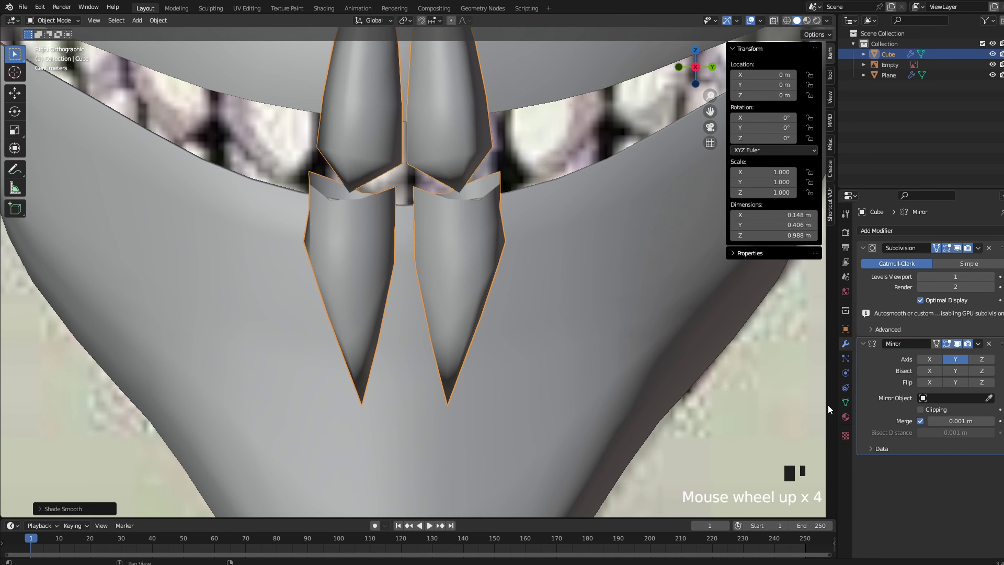
{"action": "left_click", "coordinate": [845, 402]}
{"action": "left_click", "coordinate": [919, 454]}
{"action": "key", "text": "Tab"}
{"action": "key", "text": "a"}
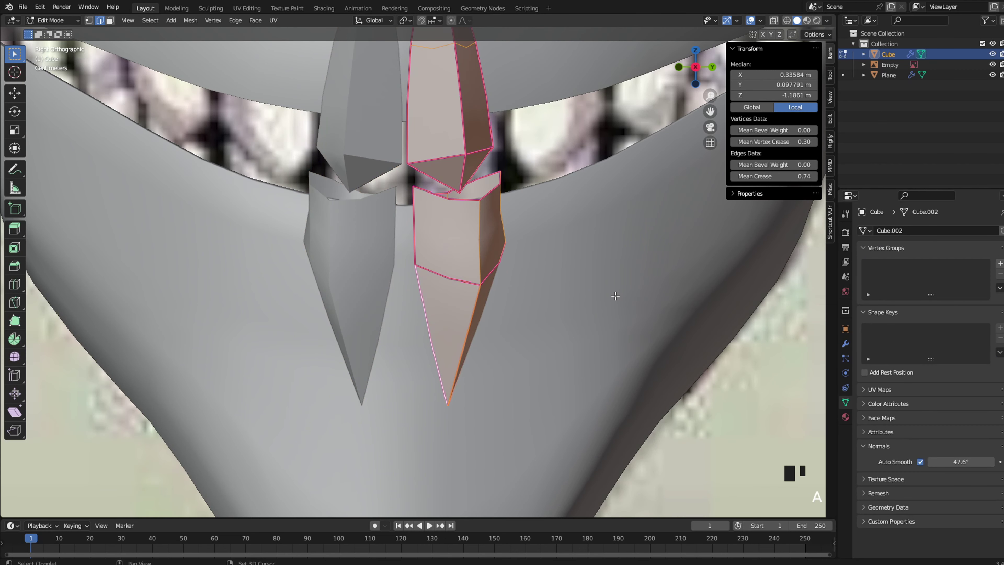
{"action": "key", "text": "Tab"}
{"action": "key", "text": "Tab"}
{"action": "key", "text": "Tab"}
{"action": "left_click", "coordinate": [502, 217]}
{"action": "right_click", "coordinate": [701, 155]}
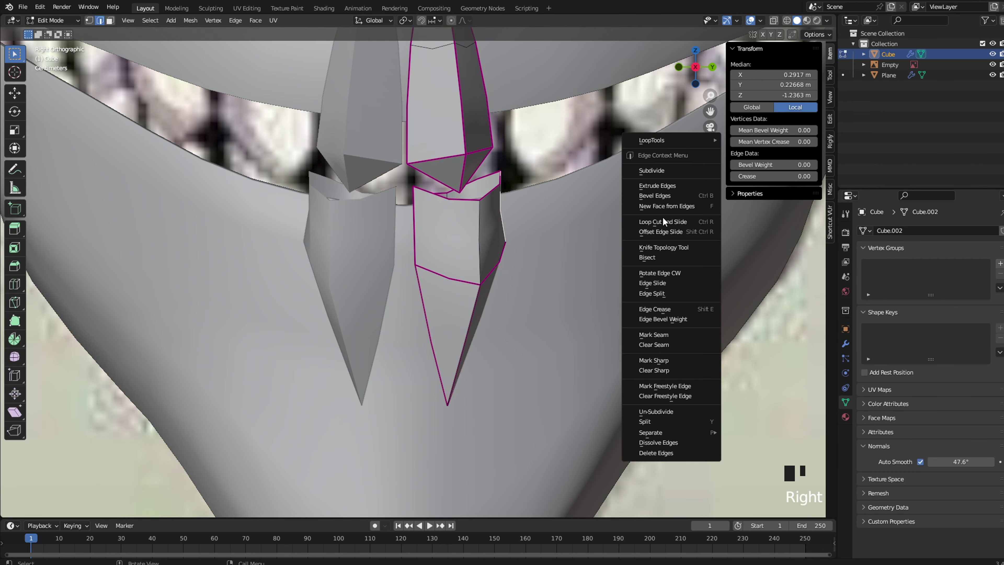
{"action": "right_click", "coordinate": [635, 183]}
{"action": "left_click", "coordinate": [589, 388]}
{"action": "key", "text": "Tab"}
{"action": "scroll", "coordinate": [509, 318], "scroll_direction": "down", "scroll_amount": 3}
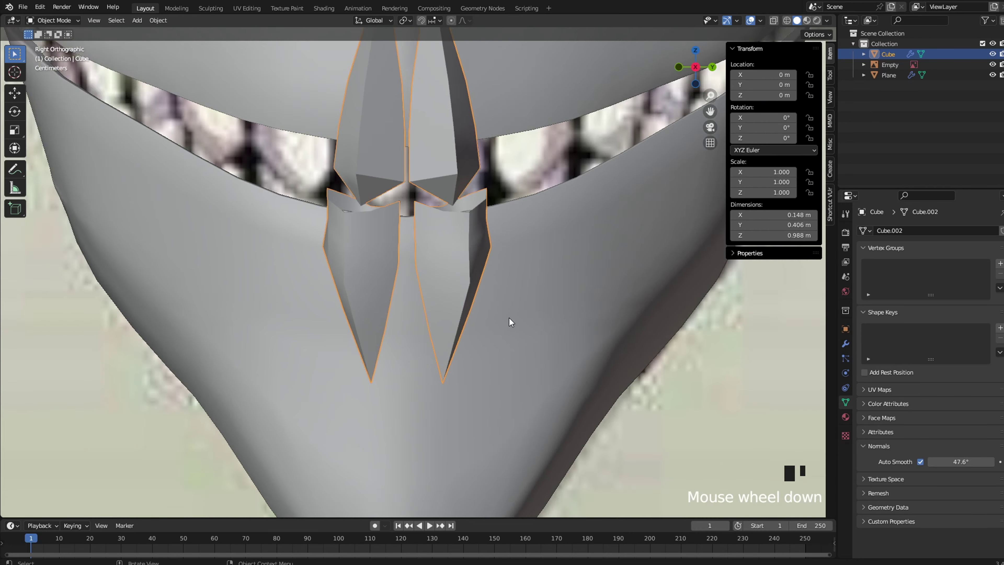
Adjust the creases of the lower tooth's outer vertical edges, setting the front corner edge to 0.18
{"action": "middle_click_drag", "start_coordinate": [509, 318], "coordinate": [484, 258]}
{"action": "key", "text": "Tab"}
{"action": "right_click", "coordinate": [476, 219]}
{"action": "mouse_move", "coordinate": [773, 176]}
{"action": "left_mouse_down"}
{"action": "mouse_move", "coordinate": [817, 176]}
{"action": "mouse_move", "coordinate": [781, 176]}
{"action": "left_mouse_up"}
{"action": "key", "text": "Tab"}
{"action": "key", "text": "Tab"}
{"action": "left_click", "coordinate": [226, 290]}
{"action": "key", "text": "Tab"}
Nudge the front corner vertex of the lower tooth's middle loop in the right orthographic view
{"action": "scroll", "coordinate": [461, 258], "scroll_direction": "down", "scroll_amount": 5}
{"action": "key", "text": "grave"}
{"action": "key", "text": "Tab"}
{"action": "scroll", "coordinate": [589, 273], "scroll_direction": "up", "scroll_amount": 6}
{"action": "key", "text": "z"}
{"action": "key", "text": "1"}
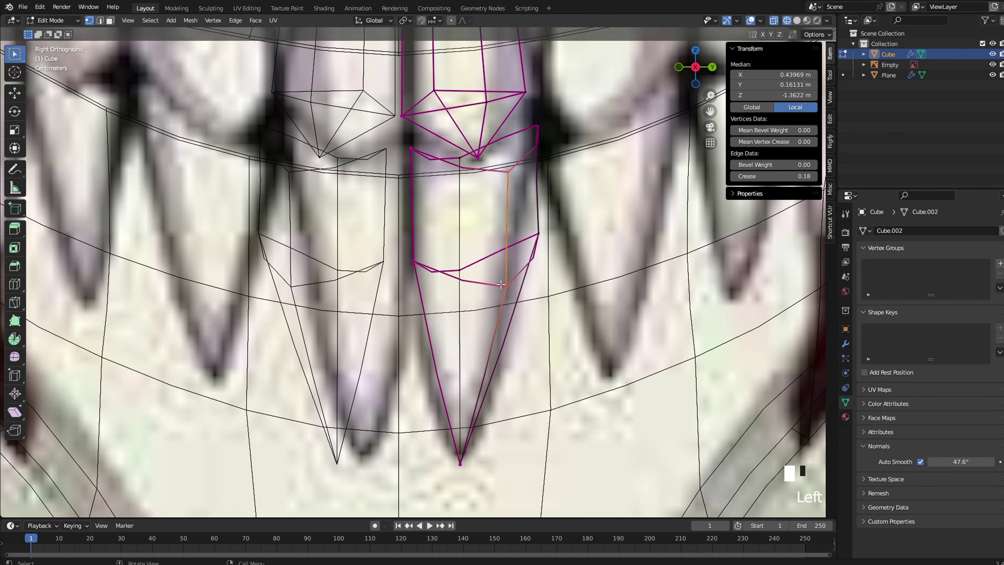
{"action": "left_click", "coordinate": [501, 284]}
{"action": "key", "text": "shift+z"}
{"action": "key", "text": "g"}
{"action": "left_click", "coordinate": [546, 282]}
Extrude the lower tooth's open top edge loop and scale the new ring inward to a small opening
{"action": "key", "text": "Tab"}
{"action": "key", "text": "Tab"}
{"action": "key", "text": "2"}
{"action": "left_click", "coordinate": [492, 170], "text": "alt"}
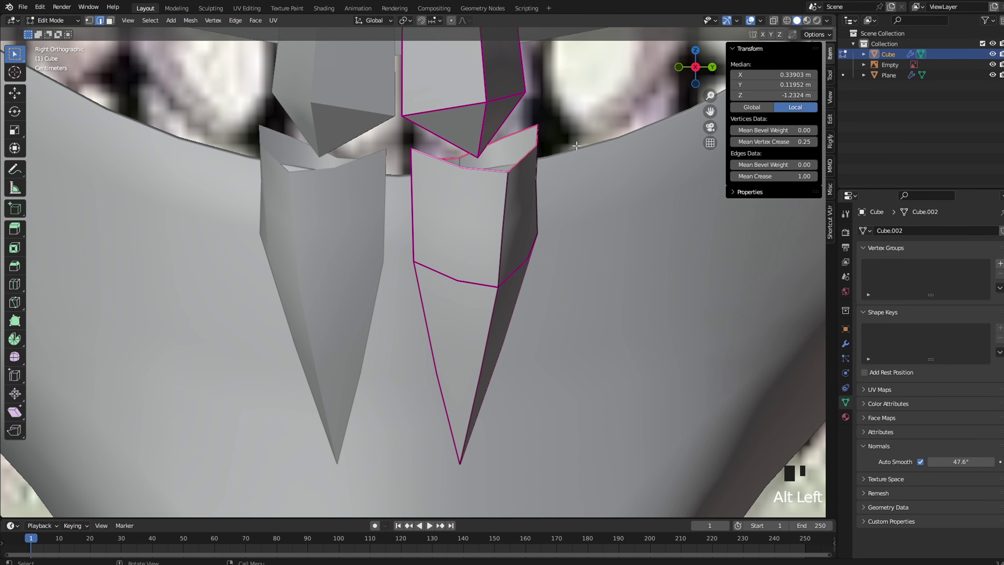
{"action": "middle_click_drag", "start_coordinate": [577, 145], "coordinate": [532, 225], "text": "shift"}
{"action": "key", "text": "e"}
{"action": "key", "text": "s"}
{"action": "left_click", "coordinate": [583, 214]}
{"action": "key", "text": "z"}
{"action": "left_click", "coordinate": [502, 214]}
{"action": "key", "text": "s"}
{"action": "left_click", "coordinate": [528, 207]}
Merge the small inner ring on the lower tooth's top into a single vertex, closing the opening
{"action": "key", "text": "z"}
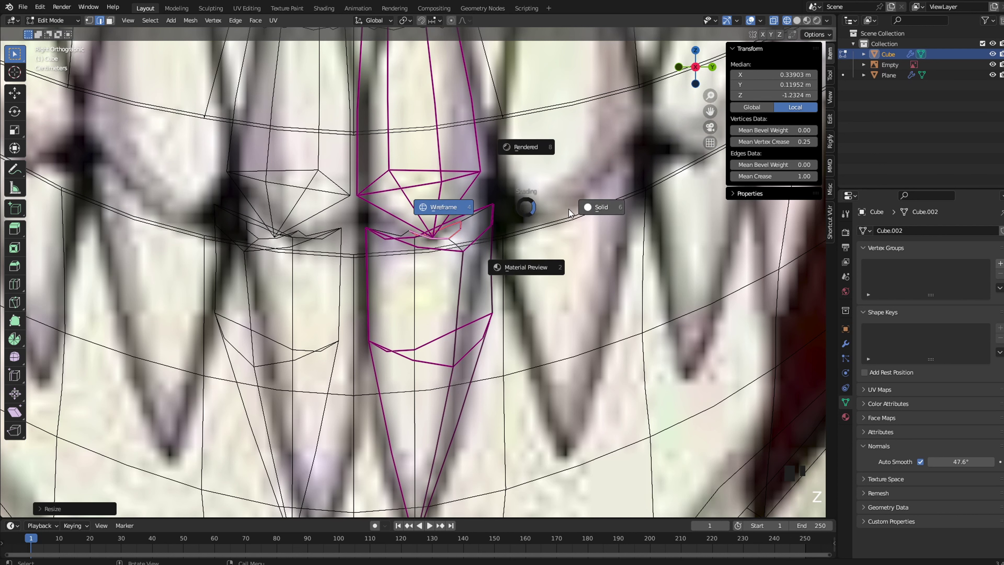
{"action": "left_click", "coordinate": [544, 200]}
{"action": "key", "text": "1"}
{"action": "right_click", "coordinate": [561, 194]}
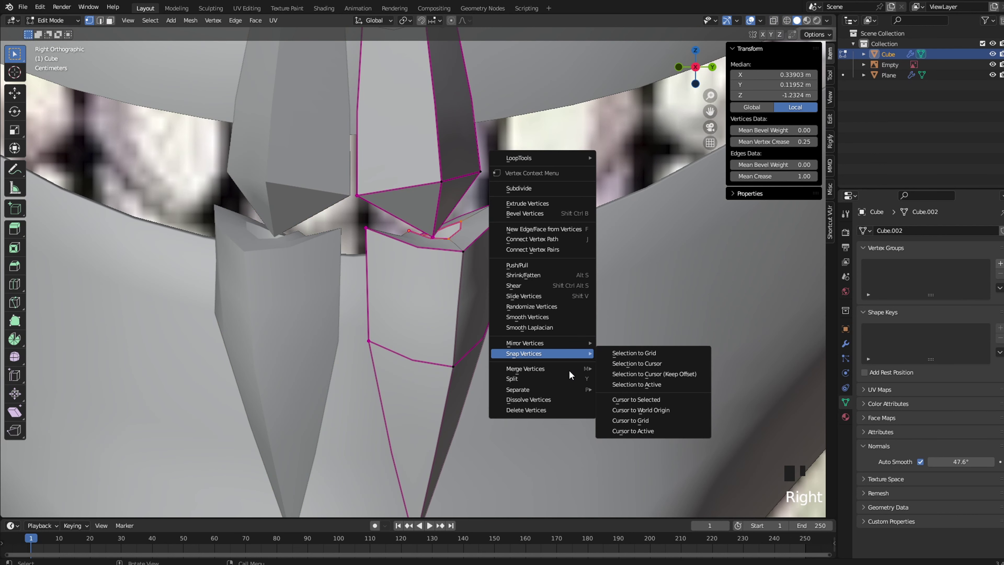
{"action": "left_click", "coordinate": [623, 372]}
{"action": "key", "text": "Tab"}
{"action": "scroll", "coordinate": [530, 270], "scroll_direction": "down", "scroll_amount": 6}
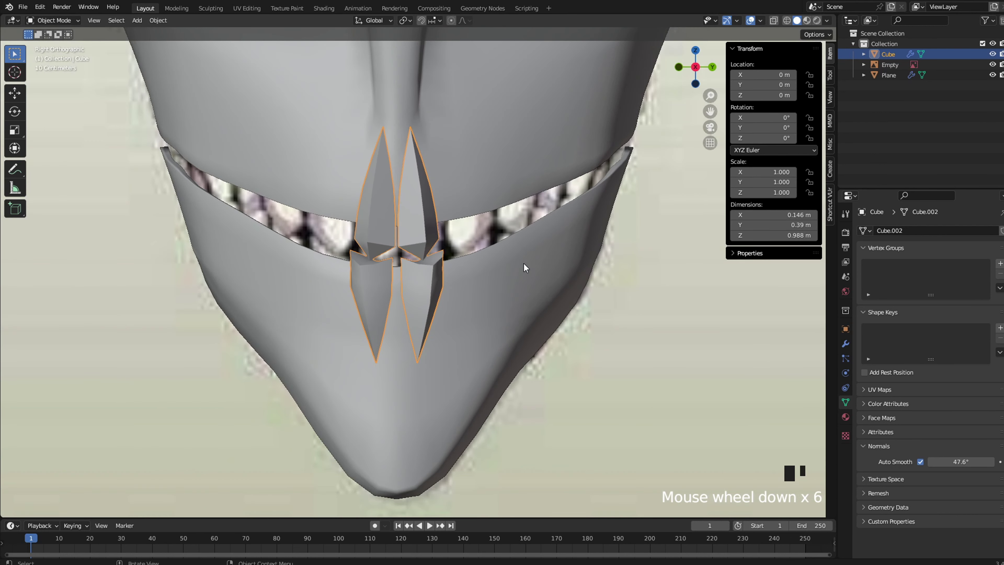
Move the front corner vertex of the lower tooth's top rim inward, matching the reference
{"action": "scroll", "coordinate": [418, 269], "scroll_direction": "up", "scroll_amount": 4}
{"action": "key", "text": "Tab"}
{"action": "left_click_drag", "start_coordinate": [449, 261], "coordinate": [438, 247]}
{"action": "key", "text": "z"}
{"action": "left_click", "coordinate": [377, 239]}
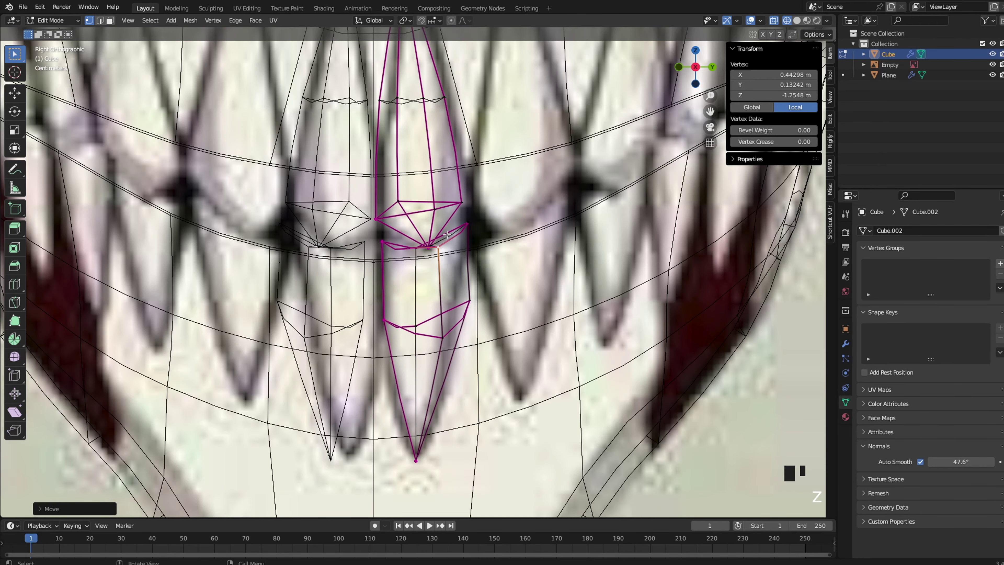
{"action": "key", "text": "z"}
{"action": "left_click", "coordinate": [444, 234]}
Reposition the rear vertices of the lower tooth's top rim behind the upper tooth's point
{"action": "middle_click_drag", "start_coordinate": [444, 234], "coordinate": [454, 252]}
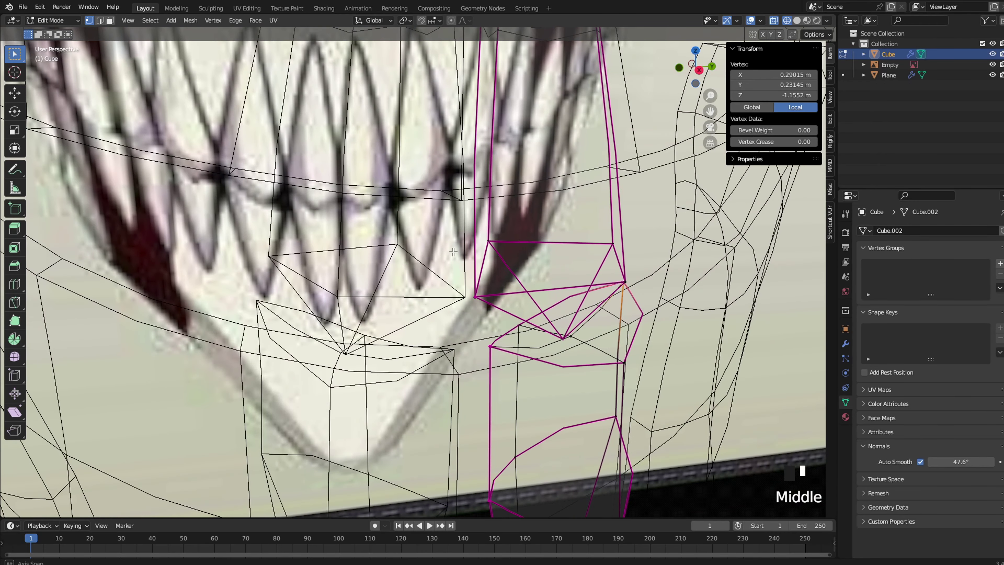
{"action": "key", "text": "grave"}
{"action": "left_click", "coordinate": [588, 321]}
{"action": "key", "text": "shift+z"}
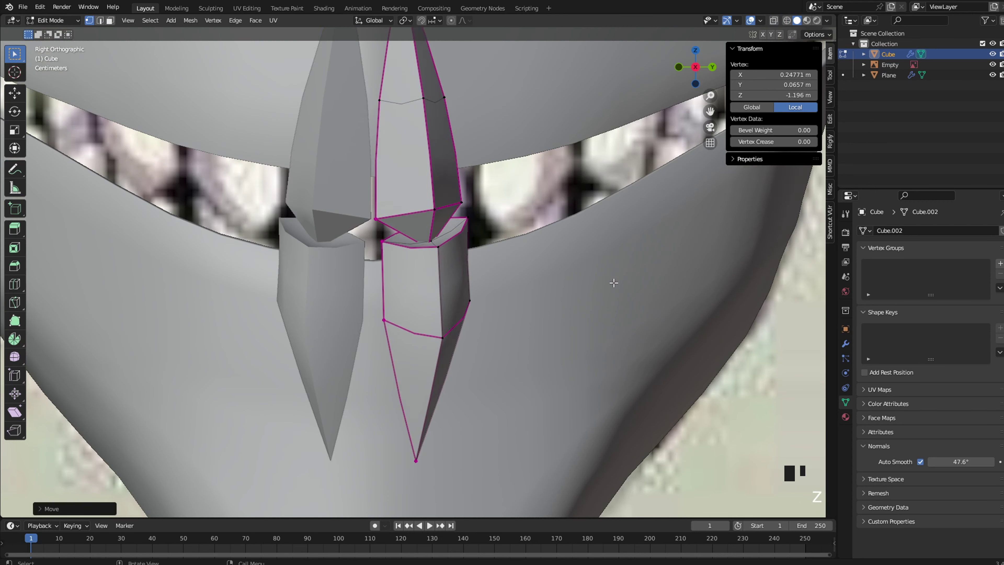
Lower the front corner vertex of the lower tooth's top rim to a height of about -1.27 m
{"action": "key", "text": "Tab"}
{"action": "key", "text": "Tab"}
{"action": "key", "text": "g"}
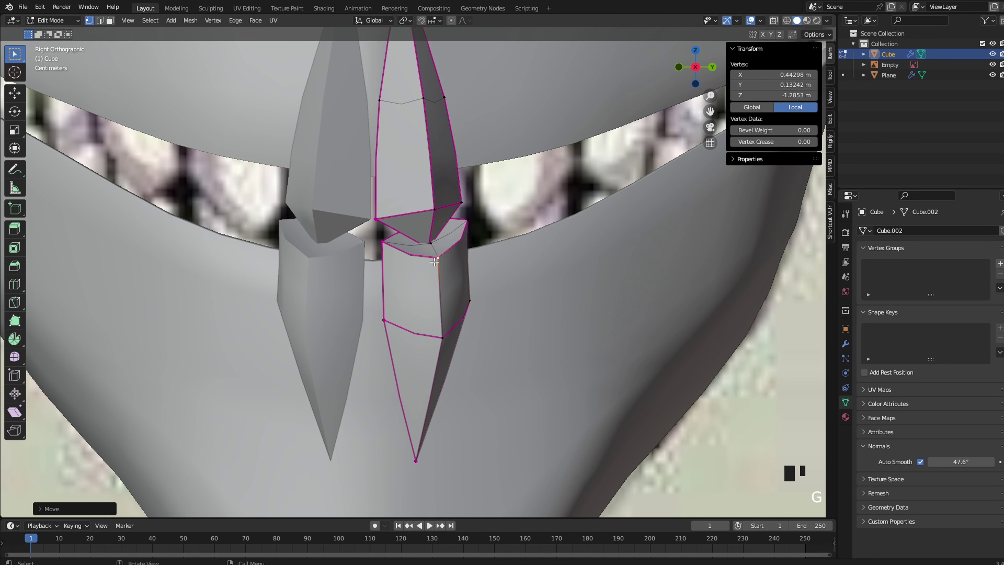
{"action": "left_click", "coordinate": [433, 259]}
{"action": "left_click", "coordinate": [446, 264]}
{"action": "key", "text": "g"}
{"action": "key", "text": "z"}
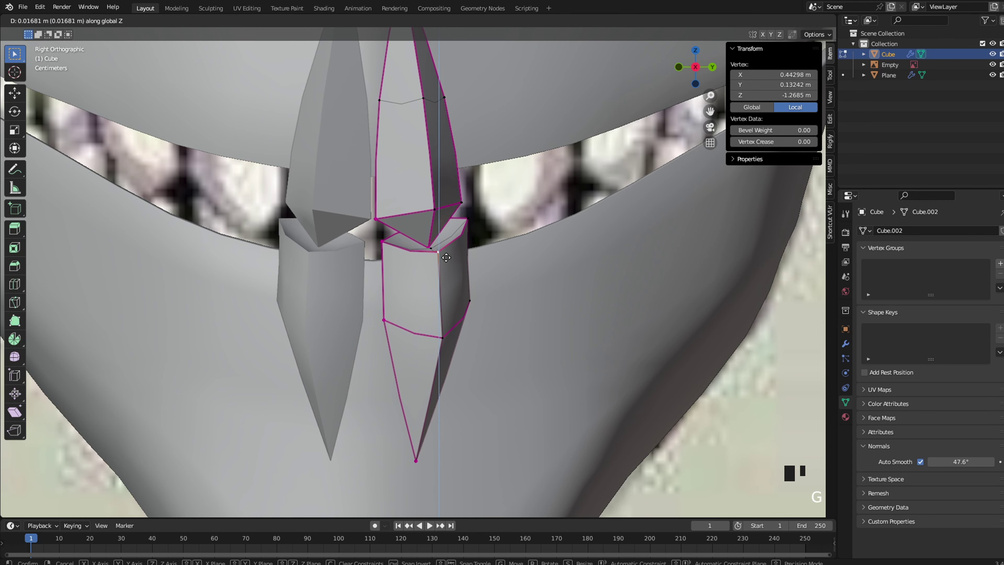
{"action": "left_click", "coordinate": [446, 255]}
Reposition the inner corner vertex of the lower tooth's top rim, beside the centre line
{"action": "left_click", "coordinate": [380, 238]}
{"action": "key", "text": "g"}
{"action": "left_click", "coordinate": [376, 222]}
{"action": "key", "text": "Tab"}
{"action": "key", "text": "Tab"}
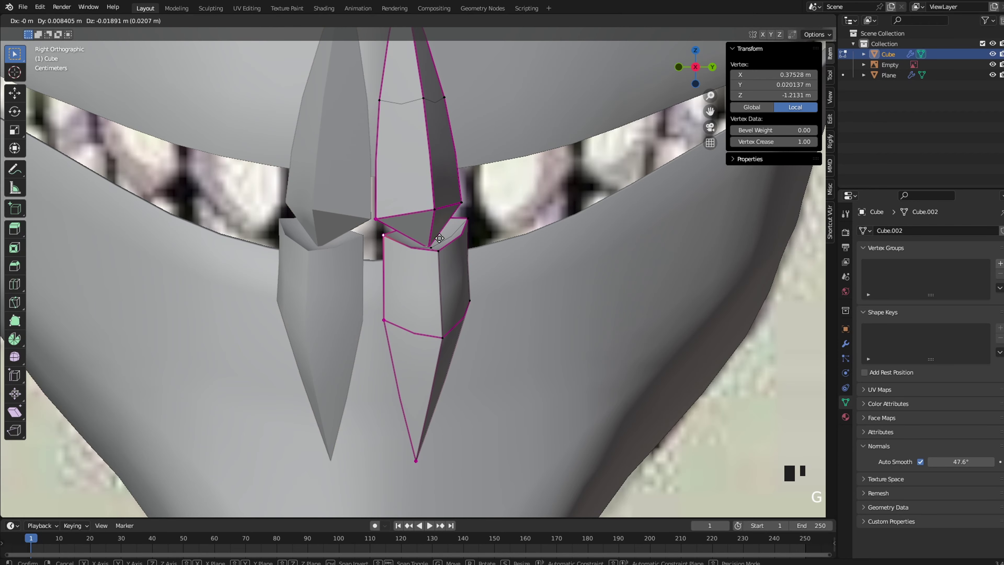
{"action": "key", "text": "Tab"}
Select the entire front upper and lower tooth pair and move it along Y closer to the centre line
{"action": "scroll", "coordinate": [639, 306], "scroll_direction": "down", "scroll_amount": 11}
{"action": "middle_click_drag", "start_coordinate": [637, 309], "coordinate": [474, 285]}
{"action": "key", "text": "grave"}
{"action": "scroll", "coordinate": [418, 272], "scroll_direction": "up", "scroll_amount": 5}
{"action": "key", "text": "z"}
{"action": "key", "text": "z"}
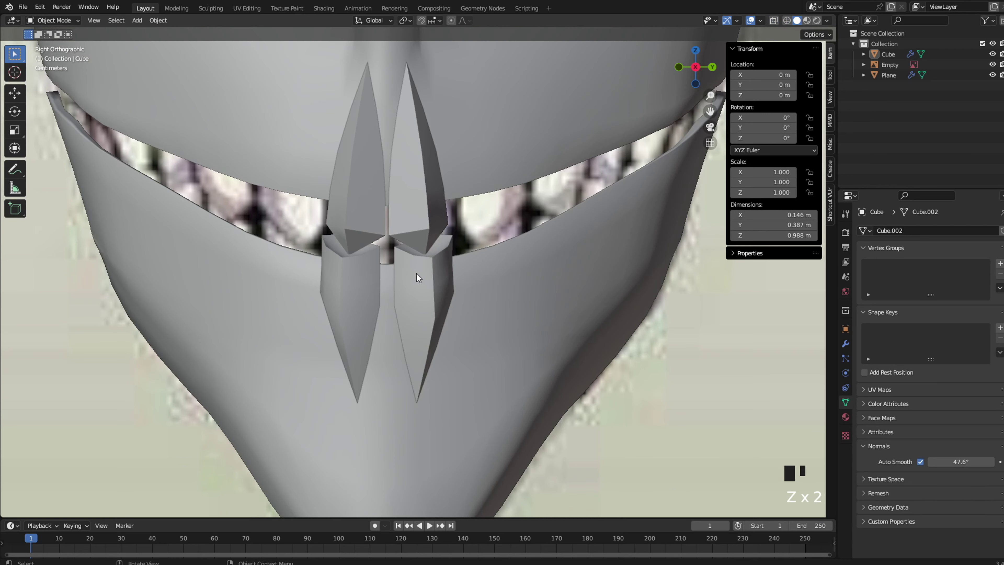
{"action": "key", "text": "Tab"}
{"action": "key", "text": "3"}
{"action": "left_click", "coordinate": [432, 280]}
{"action": "key", "text": "Tab"}
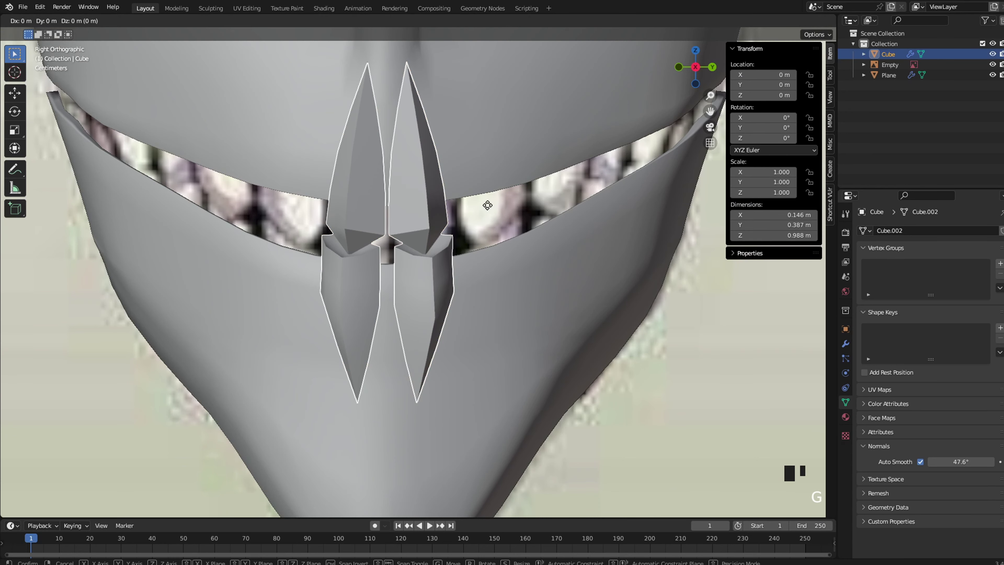
{"action": "key", "text": "Tab"}
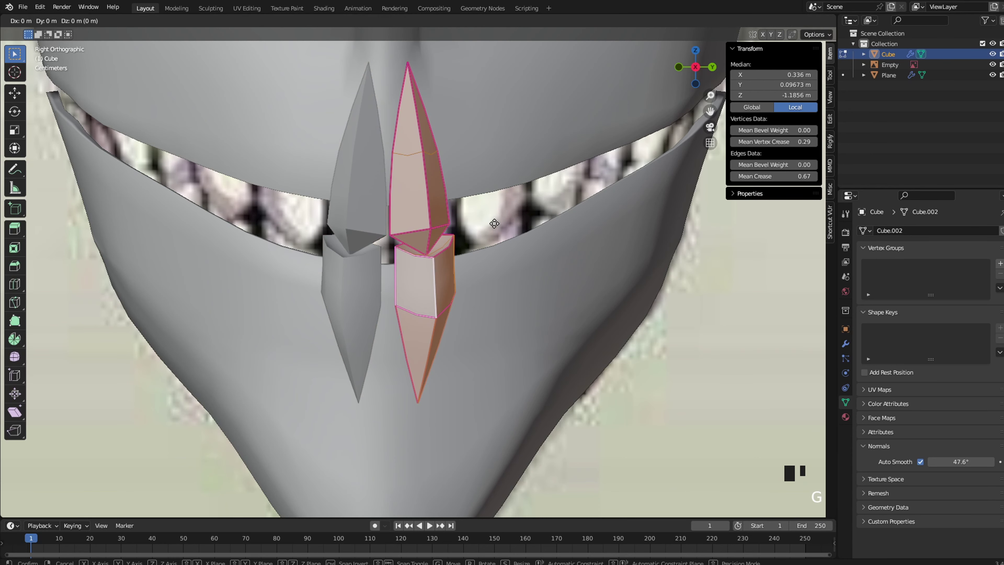
{"action": "left_click", "coordinate": [491, 224]}
Rotate the front tooth pair slightly so the lower tooth's tip leans towards the centre line
{"action": "key", "text": "Tab"}
{"action": "scroll", "coordinate": [510, 230], "scroll_direction": "down", "scroll_amount": 5}
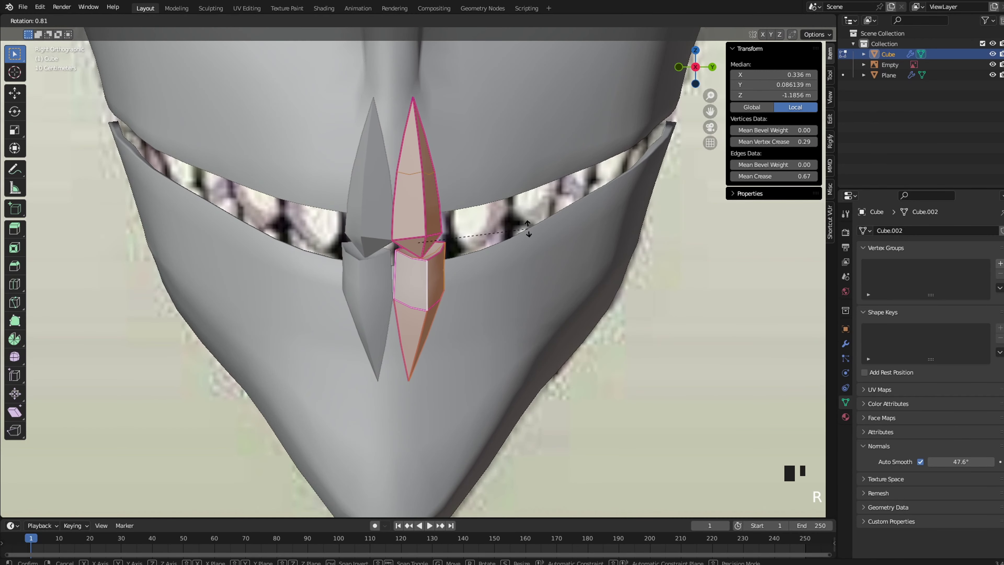
{"action": "key", "text": "Tab"}
Examine how the front tooth pair sits on the mask from an angle and from the front
{"action": "scroll", "coordinate": [530, 233], "scroll_direction": "down", "scroll_amount": 7}
{"action": "middle_click_drag", "start_coordinate": [705, 282], "coordinate": [618, 322]}
{"action": "scroll", "coordinate": [554, 323], "scroll_direction": "up", "scroll_amount": 4}
{"action": "key", "text": "grave"}
{"action": "left_click", "coordinate": [559, 321]}
{"action": "scroll", "coordinate": [430, 275], "scroll_direction": "up", "scroll_amount": 5}
{"action": "left_click", "coordinate": [430, 275]}
{"action": "key", "text": "Tab"}
{"action": "scroll", "coordinate": [435, 273], "scroll_direction": "up", "scroll_amount": 1}
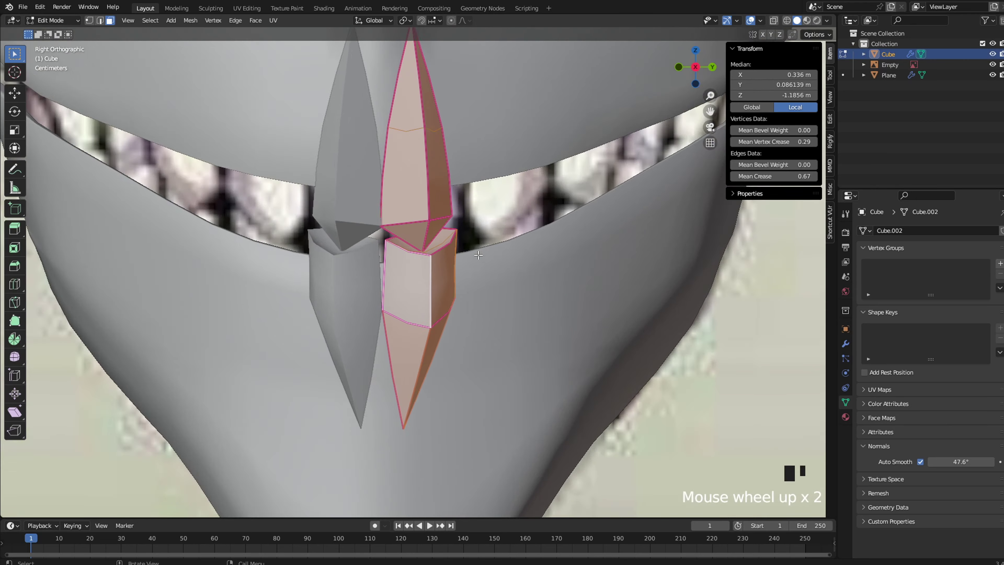
Duplicate the front tooth pair onto the second reference tooth, then rotate it and scale it along Z to fit
{"action": "scroll", "coordinate": [455, 261], "scroll_direction": "up", "scroll_amount": 4}
{"action": "key", "text": "shift+z"}
{"action": "scroll", "coordinate": [477, 247], "scroll_direction": "down", "scroll_amount": 5}
{"action": "scroll", "coordinate": [477, 247], "scroll_direction": "up", "scroll_amount": 1}
{"action": "key", "text": "shift+d"}
{"action": "key", "text": "g"}
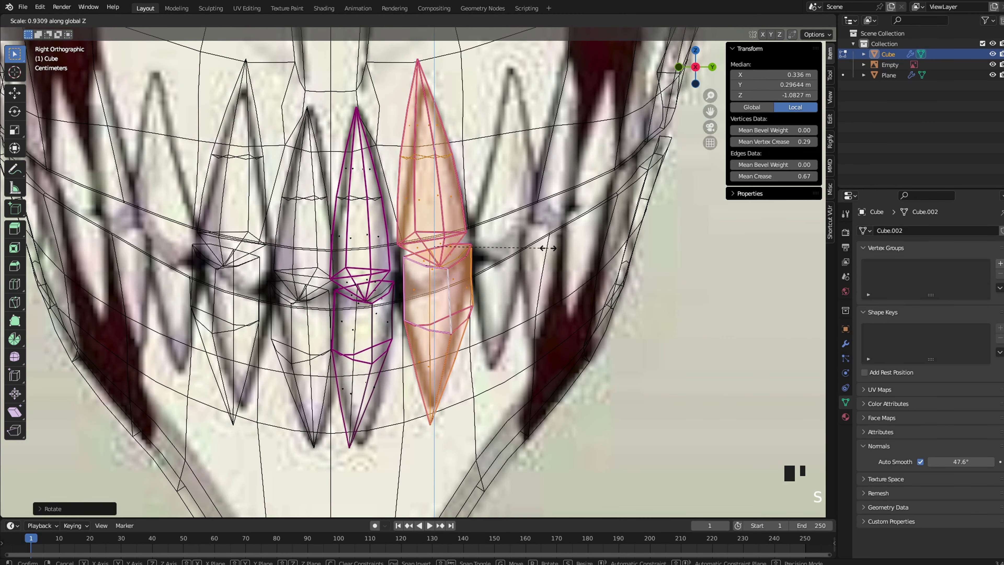
{"action": "left_click", "coordinate": [551, 252]}
Move the second tooth pair back along X to about 0.27 m and rotate it to follow the mask's curve
{"action": "key", "text": "shift+z"}
{"action": "middle_click_drag", "start_coordinate": [578, 251], "coordinate": [514, 267]}
{"action": "key", "text": "g"}
{"action": "key", "text": "x"}
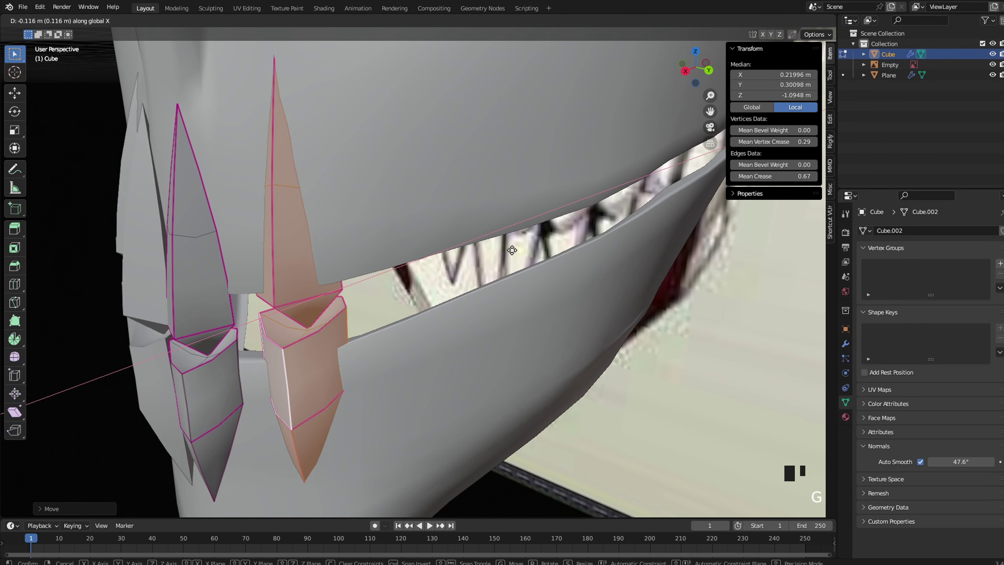
{"action": "left_click", "coordinate": [496, 253]}
{"action": "key", "text": "r"}
{"action": "left_click", "coordinate": [490, 234]}
{"action": "scroll", "coordinate": [490, 234], "scroll_direction": "down", "scroll_amount": 4}
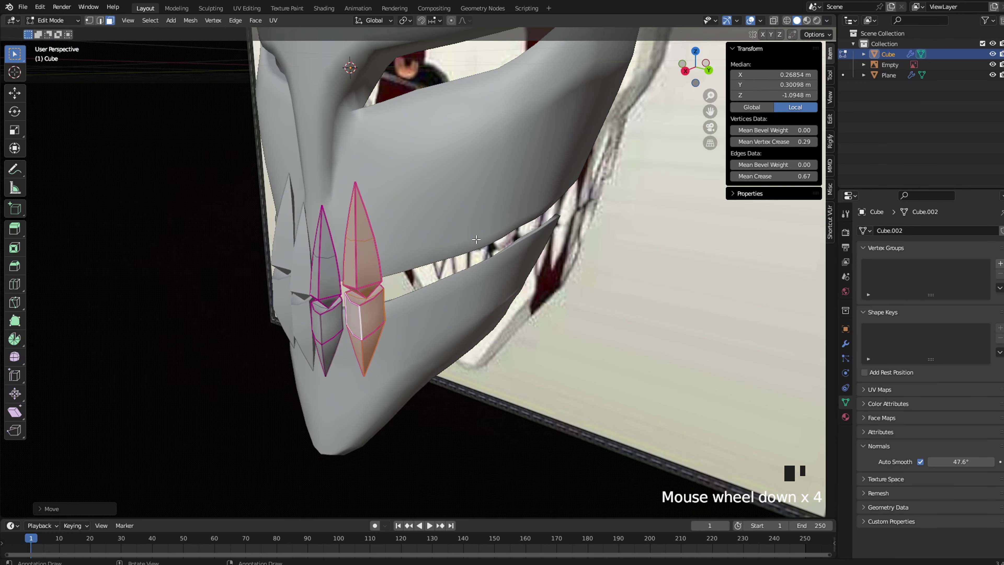
Shift the whole teeth object along Y to about 0.014 m, aligning it with the reference in wireframe
{"action": "key", "text": "grave"}
{"action": "left_click", "coordinate": [562, 238]}
{"action": "scroll", "coordinate": [583, 242], "scroll_direction": "up", "scroll_amount": 5}
{"action": "key", "text": "z"}
{"action": "left_click", "coordinate": [514, 243]}
{"action": "key", "text": "g"}
{"action": "key", "text": "Tab"}
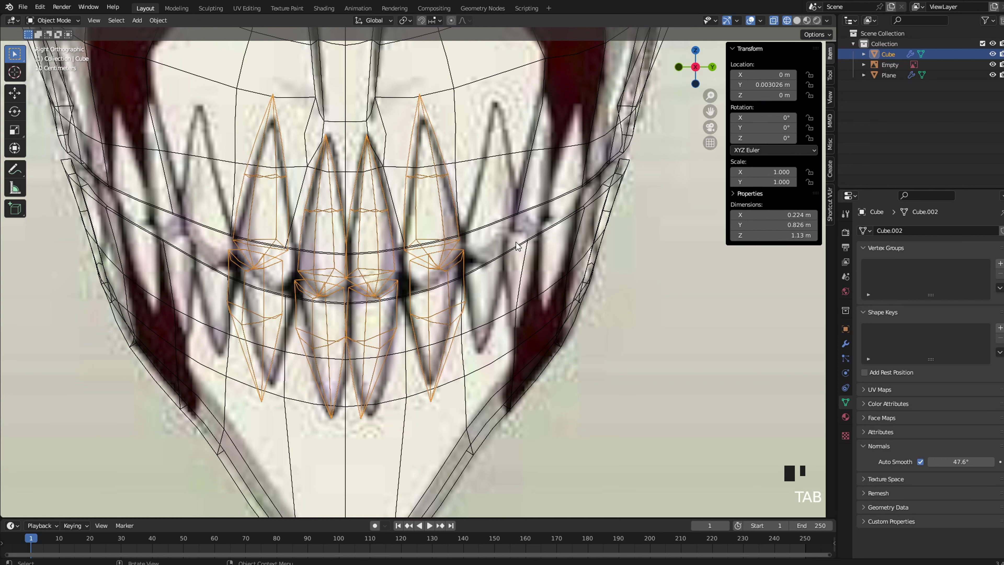
{"action": "key", "text": "Tab"}
{"action": "key", "text": "Tab"}
{"action": "scroll", "coordinate": [518, 246], "scroll_direction": "up", "scroll_amount": 2}
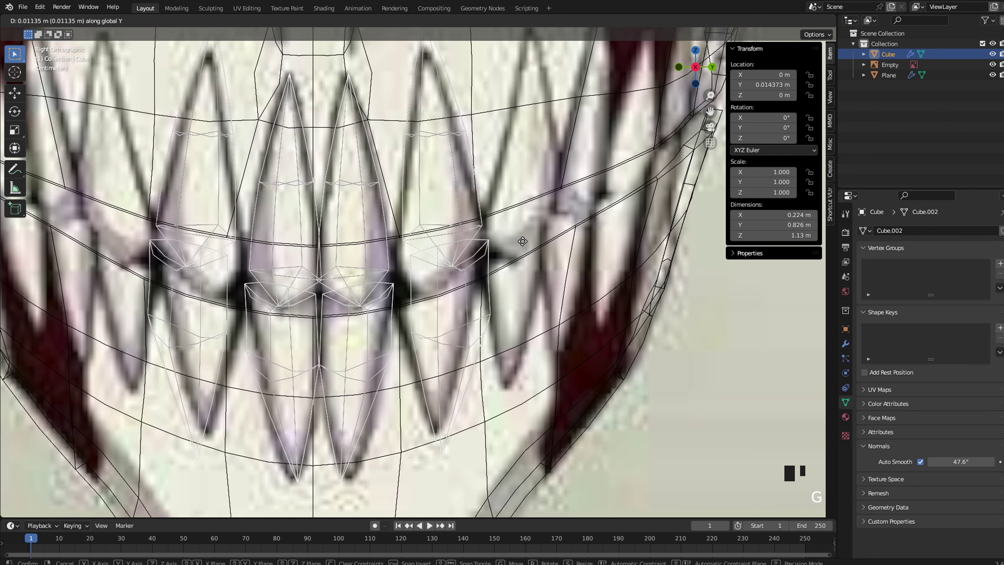
Move the second tooth pair along Y towards the front pair, to about 0.27 m
{"action": "key", "text": "Tab"}
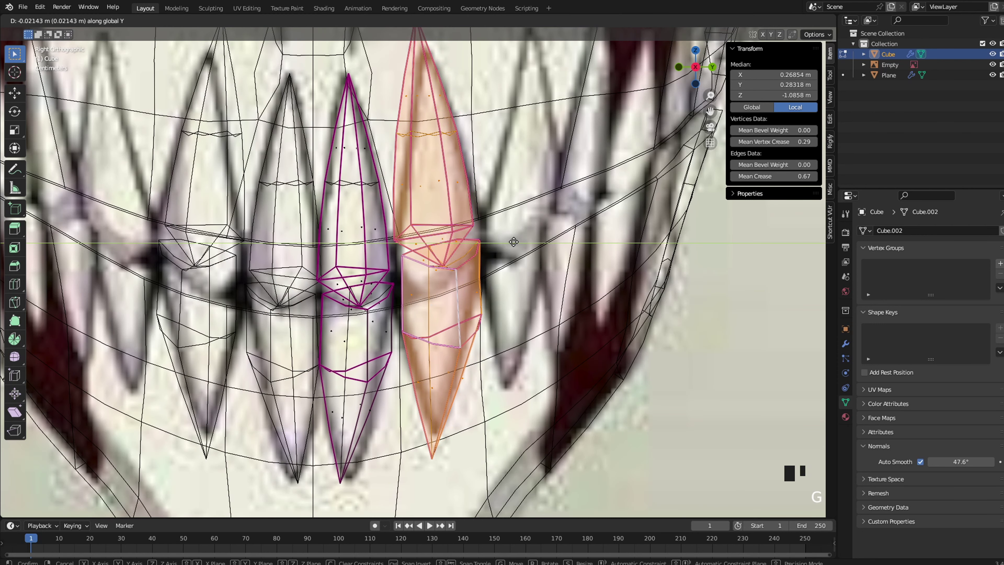
{"action": "left_click", "coordinate": [513, 241]}
{"action": "key", "text": "z"}
{"action": "left_click", "coordinate": [570, 243]}
{"action": "key", "text": "Tab"}
{"action": "scroll", "coordinate": [569, 246], "scroll_direction": "down", "scroll_amount": 4}
{"action": "scroll", "coordinate": [569, 245], "scroll_direction": "up", "scroll_amount": 3}
{"action": "key", "text": "Tab"}
{"action": "key", "text": "g"}
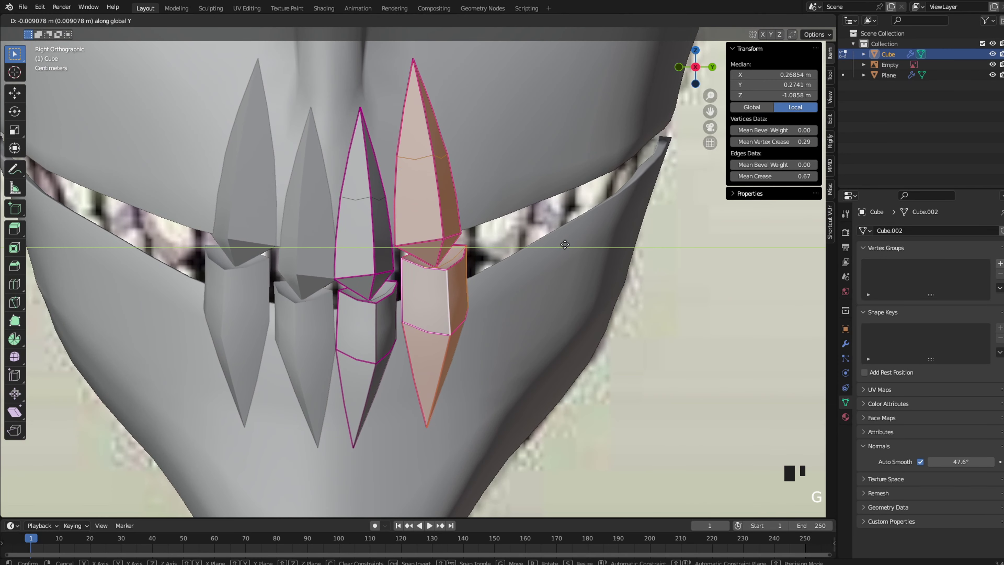
{"action": "left_click", "coordinate": [559, 243]}
Rotate the entire second tooth pair further to follow the curve of the mask's mouth
{"action": "key", "text": "Tab"}
{"action": "middle_click_drag", "start_coordinate": [474, 230], "coordinate": [429, 245]}
{"action": "key", "text": "Tab"}
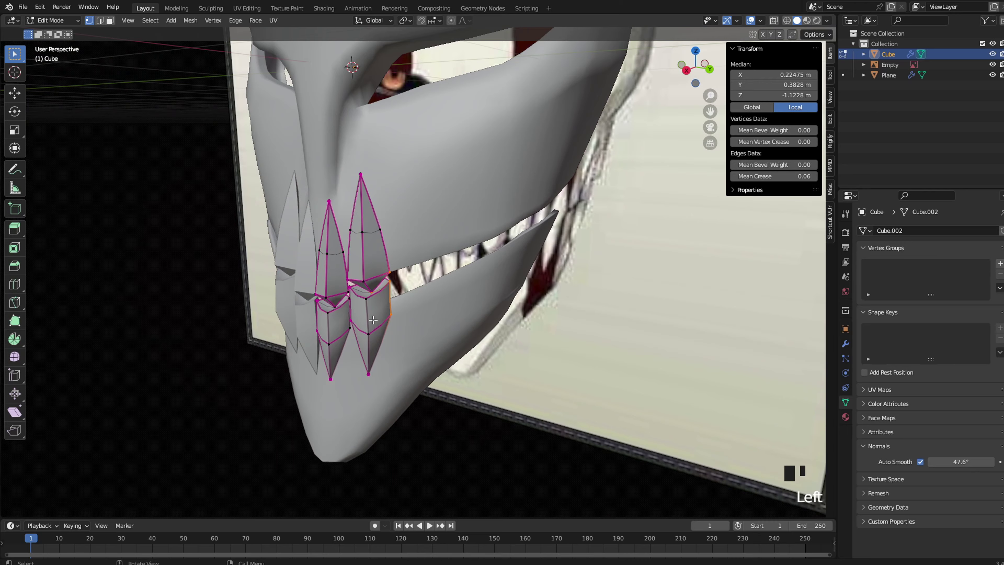
{"action": "scroll", "coordinate": [382, 309], "scroll_direction": "up", "scroll_amount": 4}
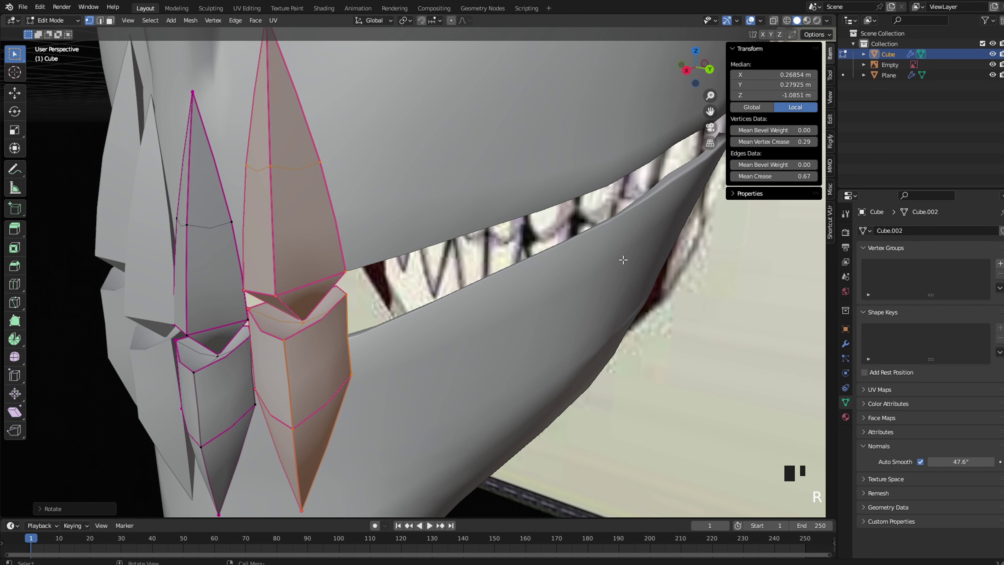
Duplicate the second tooth pair and move the copy onto the third reference tooth
{"action": "key", "text": "KP_3"}
{"action": "key", "text": "Tab"}
{"action": "scroll", "coordinate": [572, 260], "scroll_direction": "down", "scroll_amount": 4}
{"action": "key", "text": "Tab"}
{"action": "key", "text": "alt+z"}
{"action": "scroll", "coordinate": [571, 260], "scroll_direction": "up", "scroll_amount": 4}
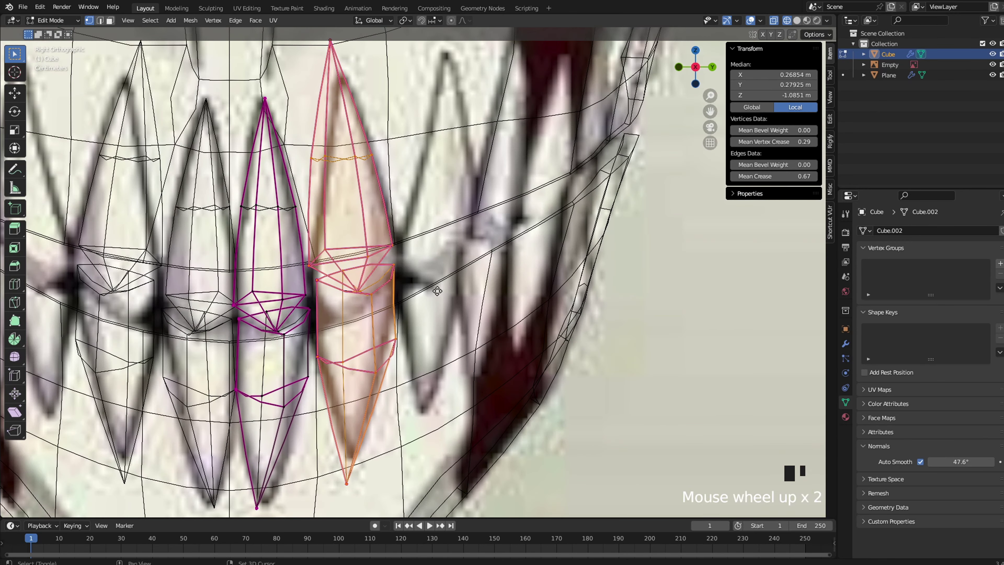
{"action": "key", "text": "g"}
{"action": "left_click", "coordinate": [605, 290]}
Scale down, rotate and nudge the third tooth pair to fit its reference tooth
{"action": "key", "text": "s"}
{"action": "left_click", "coordinate": [593, 285]}
{"action": "key", "text": "r"}
{"action": "left_click", "coordinate": [601, 291]}
{"action": "key", "text": "g"}
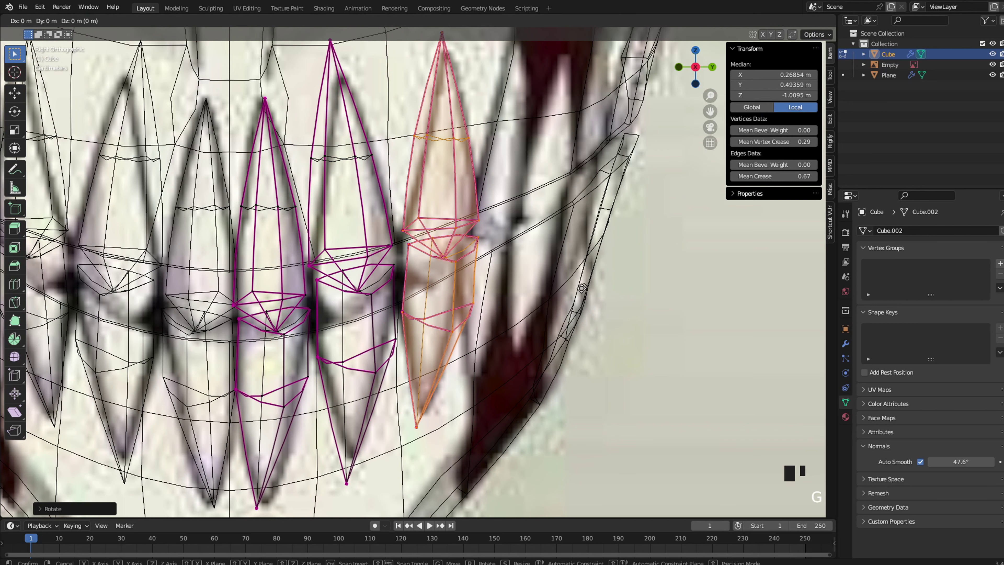
{"action": "left_click", "coordinate": [642, 288]}
Adjust the third tooth pair's placement and move it back along X against the mask, to about 0.18 m
{"action": "key", "text": "alt+z"}
{"action": "key", "text": "g"}
{"action": "left_click", "coordinate": [633, 288]}
{"action": "key", "text": "g"}
{"action": "middle_click_drag", "start_coordinate": [634, 288], "coordinate": [508, 327]}
{"action": "key", "text": "x"}
{"action": "left_click", "coordinate": [541, 310]}
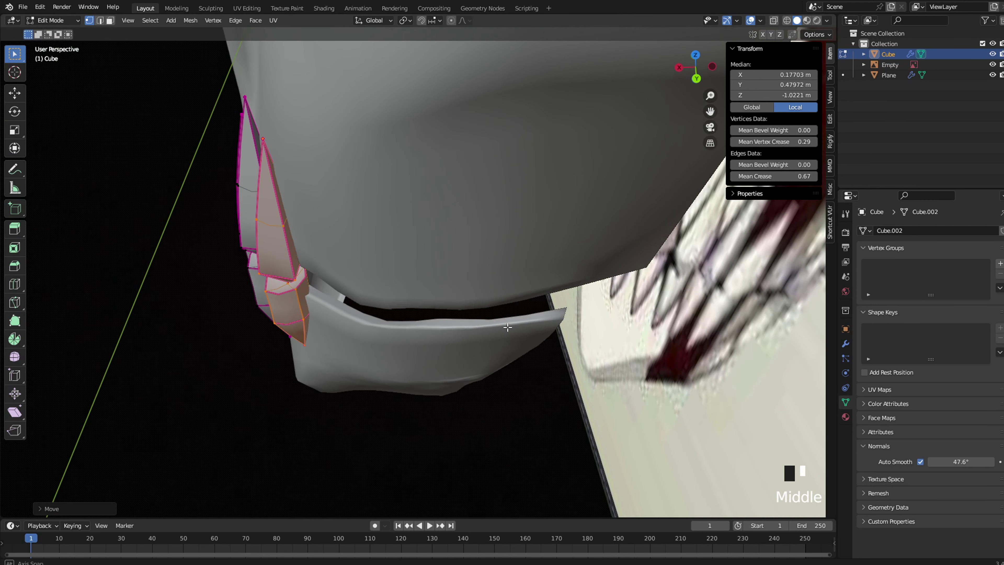
Duplicate the third tooth pair and move the copy onto the fourth reference tooth in wireframe
{"action": "left_click", "coordinate": [630, 286]}
{"action": "key", "text": "Tab"}
{"action": "key", "text": "Tab"}
{"action": "key", "text": "z"}
{"action": "left_click", "coordinate": [524, 286]}
{"action": "key", "text": "shift+d"}
{"action": "right_click", "coordinate": [495, 269]}
{"action": "key", "text": "g"}
{"action": "left_click", "coordinate": [546, 250]}
Rotate and nudge the fourth tooth pair to fit its reference tooth
{"action": "key", "text": "r"}
{"action": "left_click", "coordinate": [601, 259]}
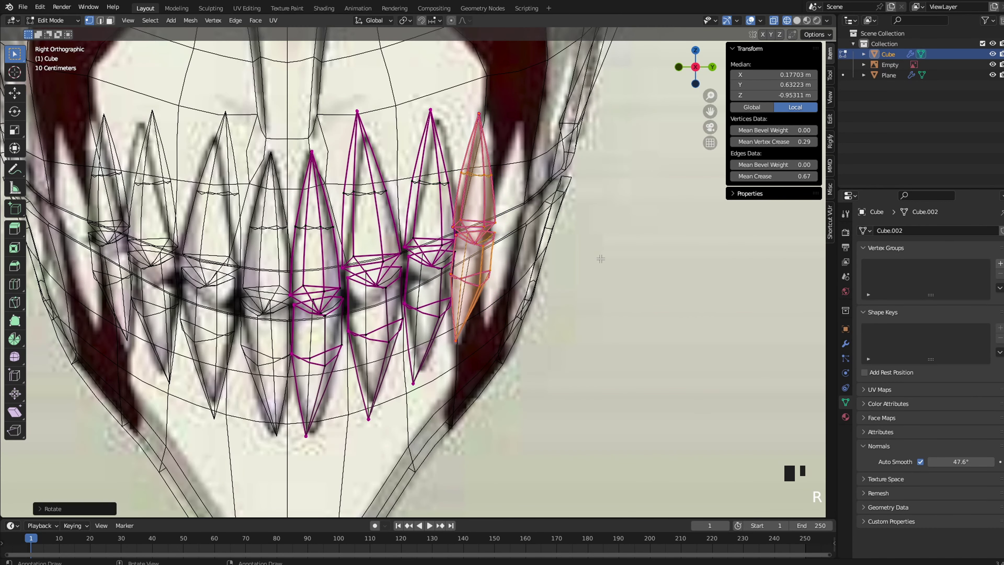
{"action": "key", "text": "g"}
{"action": "left_click", "coordinate": [606, 260]}
{"action": "key", "text": "r"}
{"action": "left_click", "coordinate": [605, 262]}
Move the fourth tooth pair back along X to about 0.07 m and rotate it to follow the mask's curve
{"action": "key", "text": "z"}
{"action": "left_click", "coordinate": [672, 262]}
{"action": "middle_click_drag", "start_coordinate": [657, 269], "coordinate": [473, 301]}
{"action": "key", "text": "g"}
{"action": "key", "text": "x"}
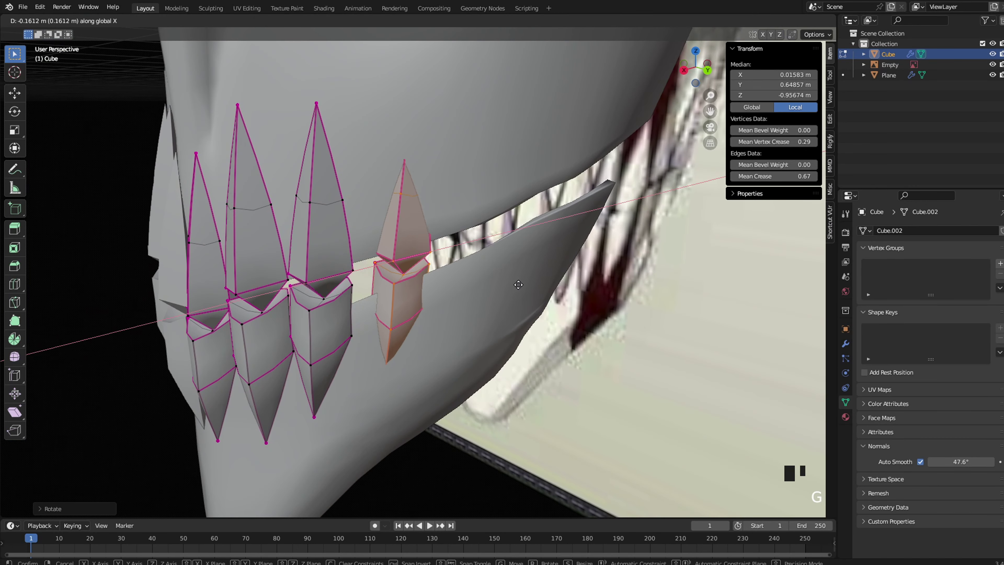
{"action": "left_click", "coordinate": [507, 286]}
{"action": "key", "text": "r"}
{"action": "left_click", "coordinate": [513, 288]}
Duplicate the fourth tooth pair and move the copy outward onto the fifth reference tooth
{"action": "key", "text": "Tab"}
{"action": "key", "text": "grave"}
{"action": "left_click", "coordinate": [621, 272]}
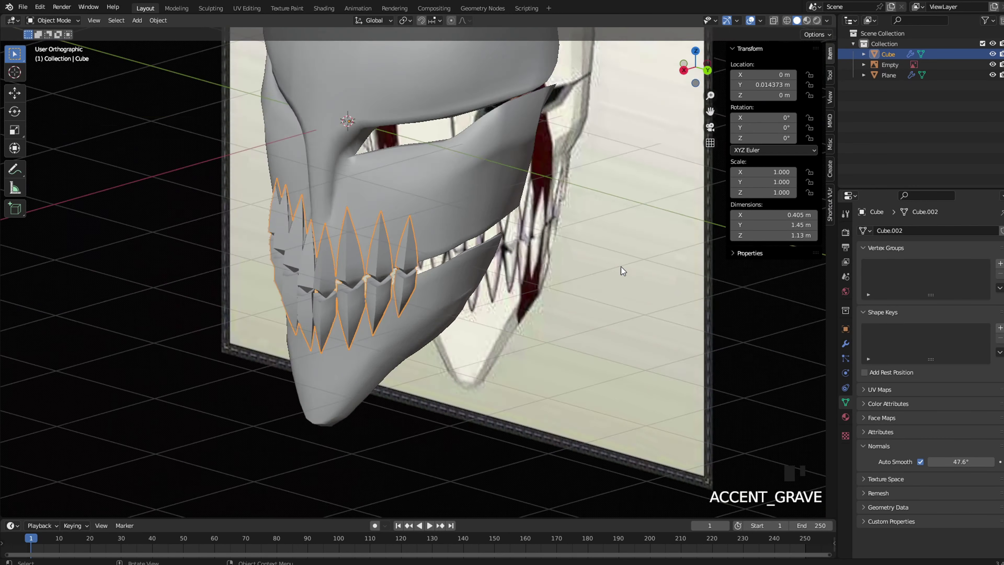
{"action": "key", "text": "Tab"}
{"action": "scroll", "coordinate": [601, 274], "scroll_direction": "up", "scroll_amount": 3}
{"action": "scroll", "coordinate": [600, 274], "scroll_direction": "down", "scroll_amount": 5}
{"action": "middle_click_drag", "start_coordinate": [596, 265], "coordinate": [466, 269]}
{"action": "key", "text": "grave"}
{"action": "left_click", "coordinate": [549, 268]}
{"action": "key", "text": "g"}
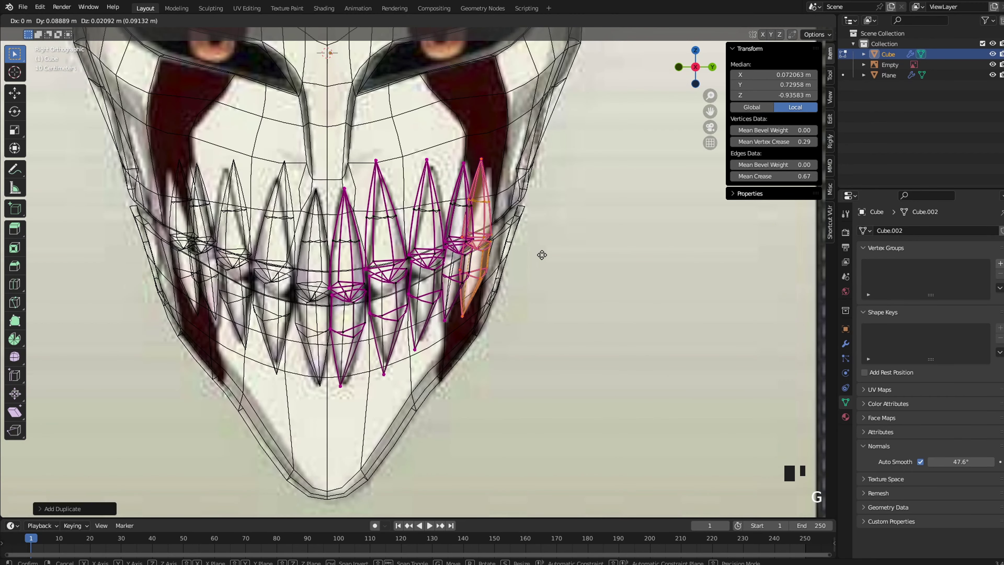
{"action": "left_click", "coordinate": [629, 245]}
Rotate and scale the fifth tooth pair to fit its reference tooth
{"action": "key", "text": "r"}
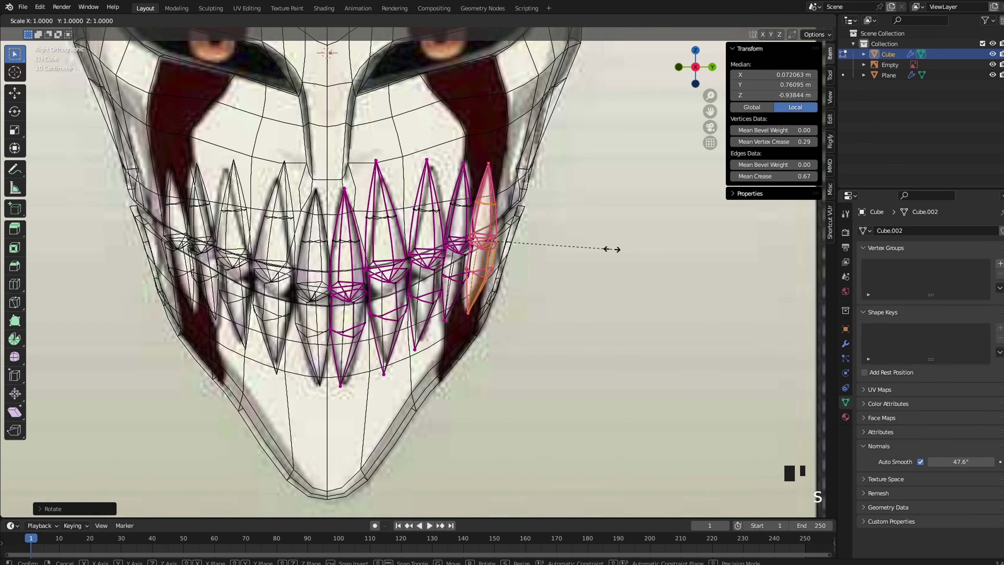
{"action": "scroll", "coordinate": [574, 256], "scroll_direction": "up", "scroll_amount": 2}
{"action": "mouse_move", "coordinate": [625, 248]}
{"action": "middle_mouse_down"}
{"action": "mouse_move", "coordinate": [575, 256]}
{"action": "mouse_move", "coordinate": [578, 276]}
{"action": "middle_mouse_up"}
{"action": "left_click", "coordinate": [578, 248]}
Move the fifth tooth pair back along X to about -0.015 m and rotate it to follow the mask's side
{"action": "key", "text": "z"}
{"action": "left_click", "coordinate": [607, 254]}
{"action": "key", "text": "g"}
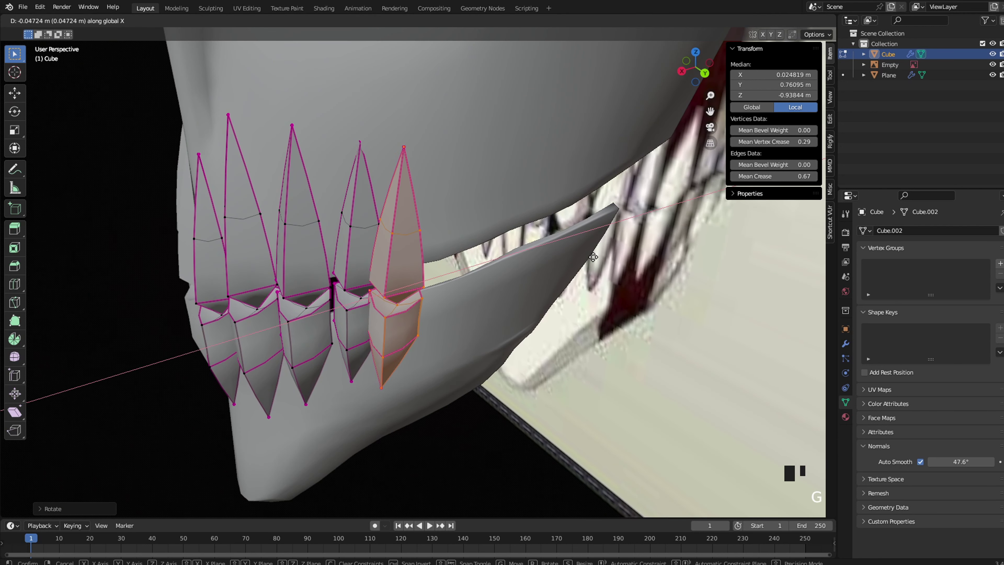
{"action": "left_click", "coordinate": [595, 265]}
{"action": "middle_click_drag", "start_coordinate": [526, 261], "coordinate": [530, 264]}
{"action": "left_click", "coordinate": [533, 208]}
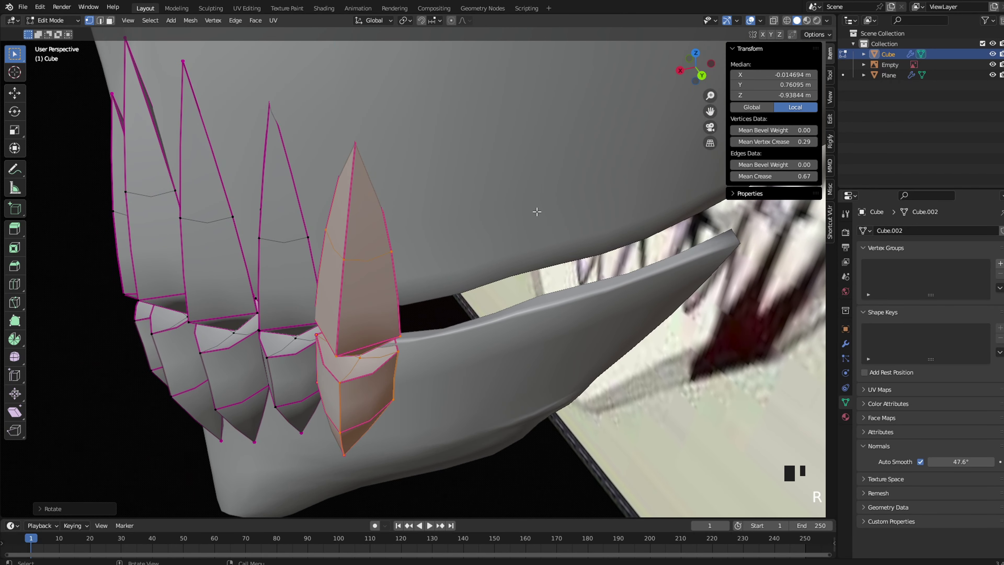
{"action": "mouse_move", "coordinate": [533, 208]}
{"action": "middle_mouse_down"}
{"action": "mouse_move", "coordinate": [533, 224]}
{"action": "mouse_move", "coordinate": [529, 215]}
{"action": "middle_mouse_up"}
Scale down the fifth tooth pair and move it inward, close to the fourth pair
{"action": "key", "text": "Tab"}
{"action": "key", "text": "grave"}
{"action": "left_click", "coordinate": [609, 216]}
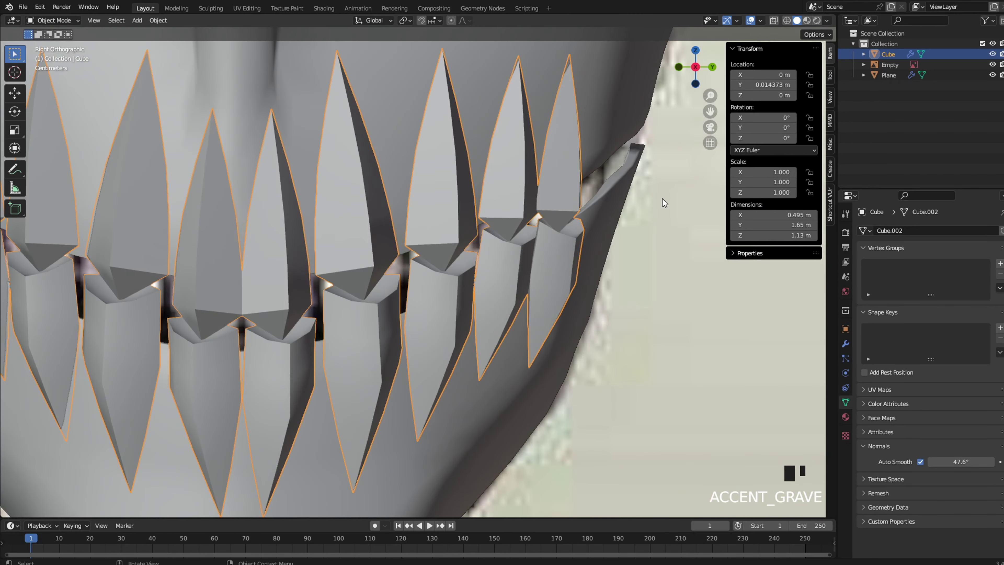
{"action": "key", "text": "Tab"}
{"action": "key", "text": "z"}
{"action": "left_click", "coordinate": [581, 200]}
{"action": "key", "text": "s"}
{"action": "left_click", "coordinate": [720, 235]}
{"action": "key", "text": "g"}
{"action": "left_click", "coordinate": [705, 231]}
{"action": "key", "text": "z"}
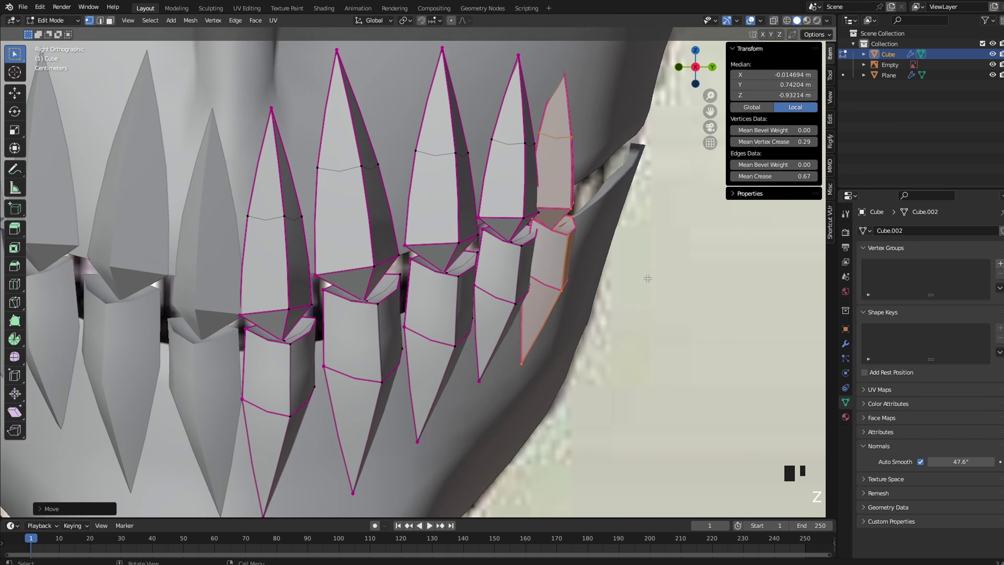
Move the fifth tooth pair back along X to about -0.019 m and adjust its position beside the fourth pair
{"action": "key", "text": "g"}
{"action": "mouse_move", "coordinate": [621, 295]}
{"action": "middle_mouse_down"}
{"action": "mouse_move", "coordinate": [543, 302]}
{"action": "mouse_move", "coordinate": [553, 305]}
{"action": "mouse_move", "coordinate": [482, 274]}
{"action": "mouse_move", "coordinate": [491, 257]}
{"action": "middle_mouse_up"}
{"action": "key", "text": "x"}
{"action": "left_click", "coordinate": [562, 298]}
{"action": "key", "text": "g"}
{"action": "key", "text": "x"}
{"action": "left_click", "coordinate": [562, 296]}
{"action": "key", "text": "g"}
{"action": "left_click", "coordinate": [553, 310]}
Duplicate the fifth tooth pair and move the copy outward onto the sixth reference tooth in the wireframe front view
{"action": "key", "text": "Tab"}
{"action": "key", "text": "grave"}
{"action": "key", "text": "Tab"}
{"action": "key", "text": "z"}
{"action": "key", "text": "g"}
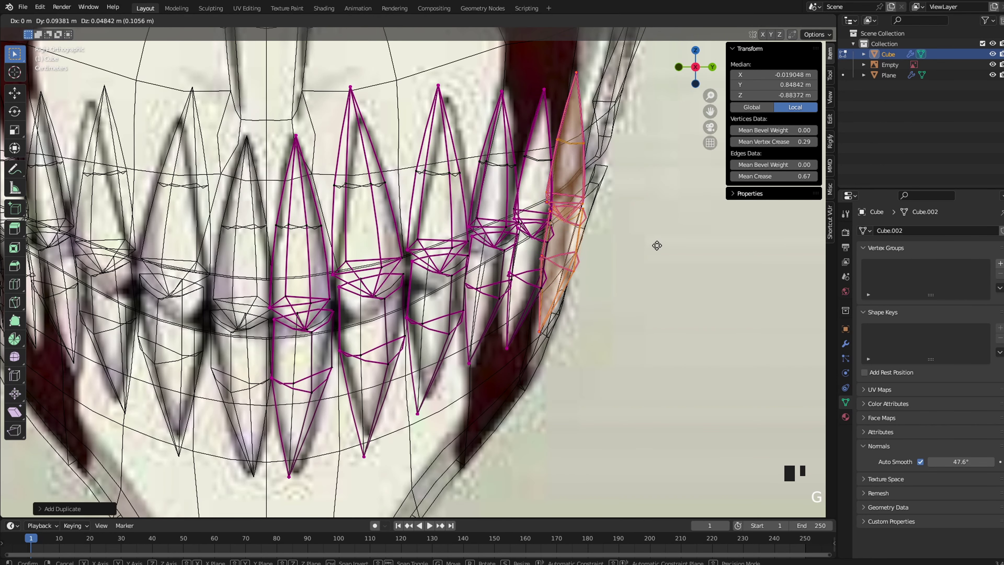
{"action": "left_click", "coordinate": [639, 234]}
{"action": "left_click", "coordinate": [726, 236]}
Move the sixth tooth pair along X and then along Y to bring it against the mask's side
{"action": "middle_click_drag", "start_coordinate": [665, 243], "coordinate": [646, 255]}
{"action": "key", "text": "g"}
{"action": "key", "text": "x"}
{"action": "left_click", "coordinate": [530, 261]}
{"action": "key", "text": "g"}
{"action": "key", "text": "y"}
{"action": "left_click", "coordinate": [511, 279]}
Adjust the sixth tooth pair along X and rotate it to follow the mask's curved side
{"action": "key", "text": "g"}
{"action": "key", "text": "x"}
{"action": "left_click", "coordinate": [592, 291]}
{"action": "key", "text": "r"}
{"action": "left_click", "coordinate": [531, 260]}
{"action": "key", "text": "Tab"}
{"action": "scroll", "coordinate": [646, 254], "scroll_direction": "down", "scroll_amount": 2}
{"action": "scroll", "coordinate": [645, 254], "scroll_direction": "down", "scroll_amount": 4}
{"action": "left_click", "coordinate": [497, 413]}
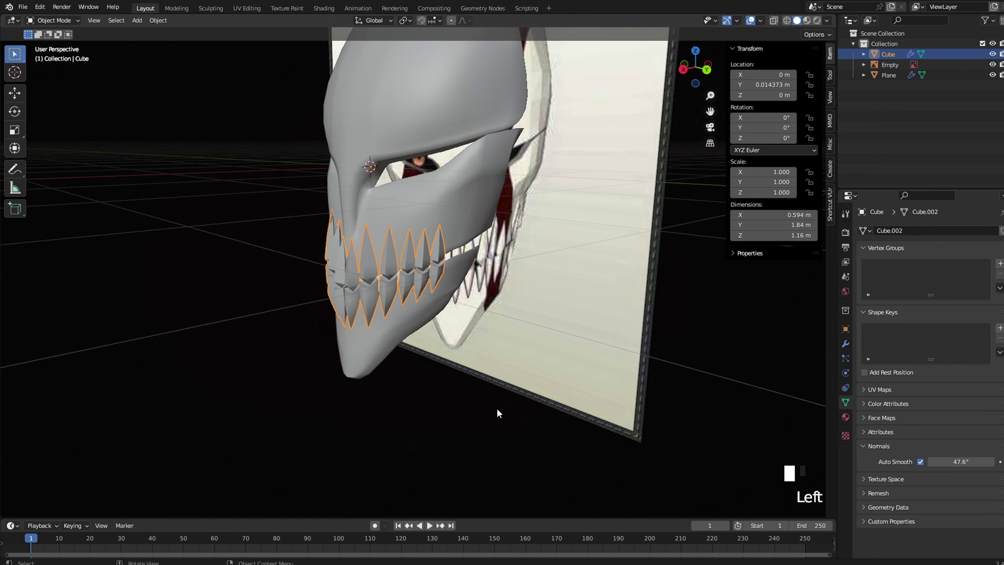
Duplicate the sixth tooth pair and move the copy back to about X -0.239 m, Y 0.934 m as the seventh pair
{"action": "middle_click_drag", "start_coordinate": [498, 413], "coordinate": [475, 346]}
{"action": "scroll", "coordinate": [489, 392], "scroll_direction": "up", "scroll_amount": 1}
{"action": "key", "text": "Tab"}
{"action": "scroll", "coordinate": [500, 251], "scroll_direction": "up", "scroll_amount": 2}
{"action": "key", "text": "shift+d"}
{"action": "middle_click_drag", "start_coordinate": [500, 252], "coordinate": [507, 297]}
{"action": "key", "text": "g"}
{"action": "key", "text": "x"}
{"action": "left_click", "coordinate": [521, 270]}
{"action": "key", "text": "g"}
{"action": "key", "text": "y"}
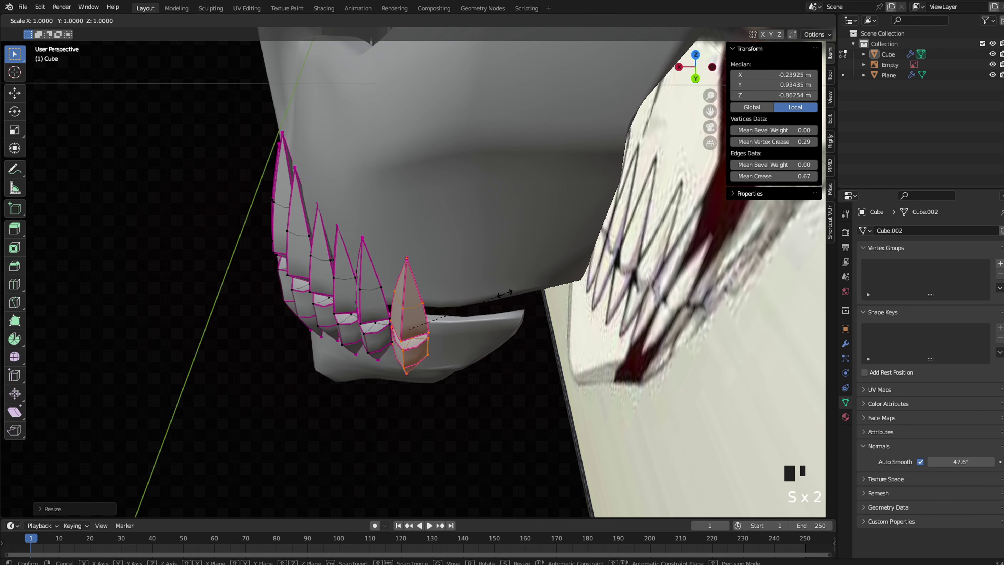
Move the seventh tooth pair along X and Y to about X -0.222 m, Y 0.898 m
{"action": "key", "text": "g"}
{"action": "key", "text": "x"}
{"action": "left_click", "coordinate": [567, 305]}
{"action": "key", "text": "g"}
{"action": "key", "text": "y"}
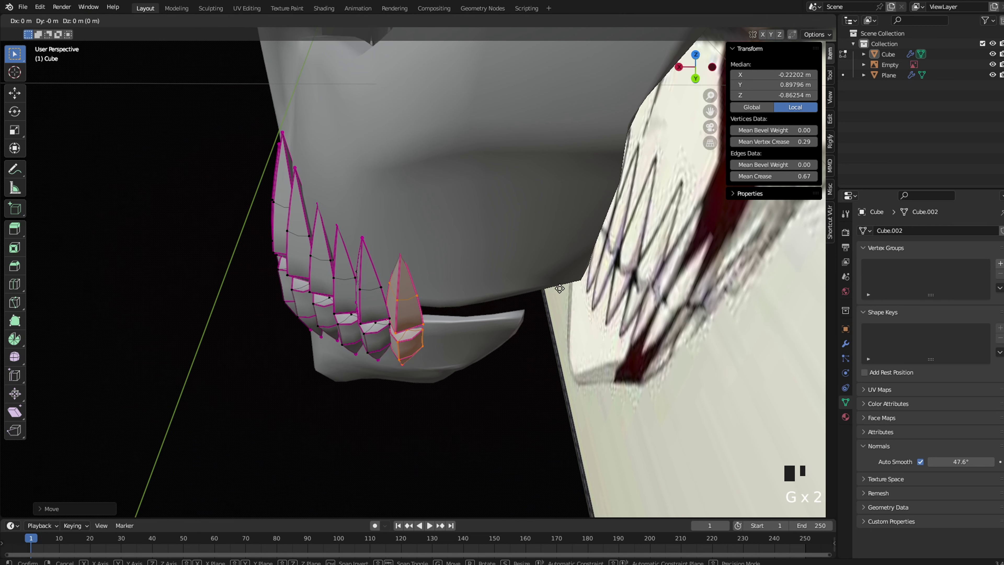
{"action": "middle_click_drag", "start_coordinate": [561, 291], "coordinate": [644, 260]}
{"action": "left_click", "coordinate": [589, 253]}
Reposition the seventh tooth pair at about X -0.240 m, Y 0.925 m, Z -0.835 m
{"action": "key", "text": "Tab"}
{"action": "scroll", "coordinate": [590, 252], "scroll_direction": "down", "scroll_amount": 4}
{"action": "scroll", "coordinate": [582, 265], "scroll_direction": "up", "scroll_amount": 4}
{"action": "key", "text": "Tab"}
{"action": "key", "text": "g"}
{"action": "key", "text": "x"}
{"action": "left_click", "coordinate": [564, 264]}
{"action": "key", "text": "g"}
{"action": "left_click", "coordinate": [609, 280]}
{"action": "left_click", "coordinate": [647, 279]}
Move the seventh tooth pair farther back along X to about -0.264 m
{"action": "scroll", "coordinate": [645, 259], "scroll_direction": "up", "scroll_amount": 2}
{"action": "key", "text": "g"}
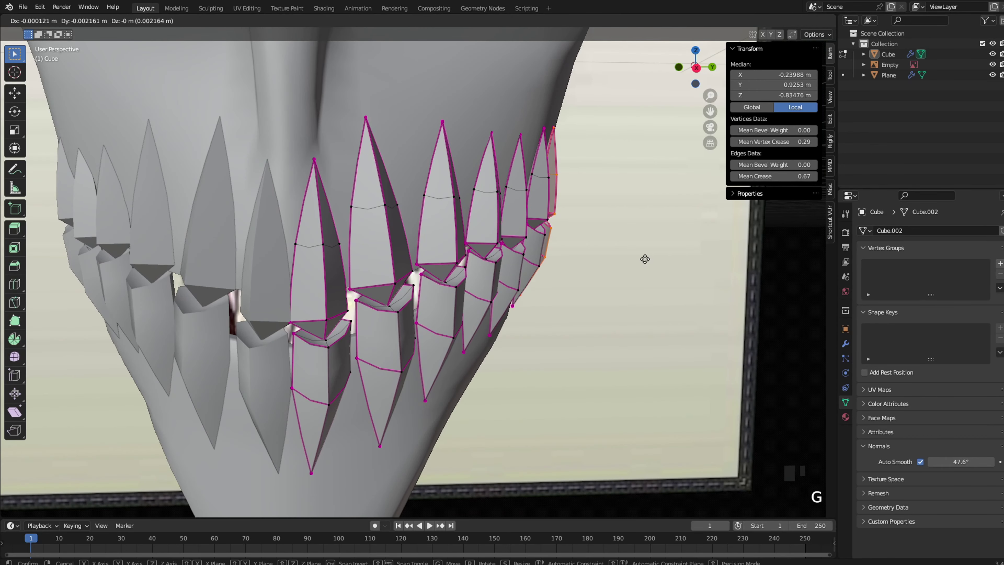
{"action": "key", "text": "x"}
{"action": "left_click", "coordinate": [646, 260]}
{"action": "key", "text": "Tab"}
{"action": "scroll", "coordinate": [645, 261], "scroll_direction": "down", "scroll_amount": 7}
{"action": "middle_click_drag", "start_coordinate": [650, 296], "coordinate": [568, 289]}
{"action": "key", "text": "Tab"}
{"action": "scroll", "coordinate": [641, 278], "scroll_direction": "up", "scroll_amount": 5}
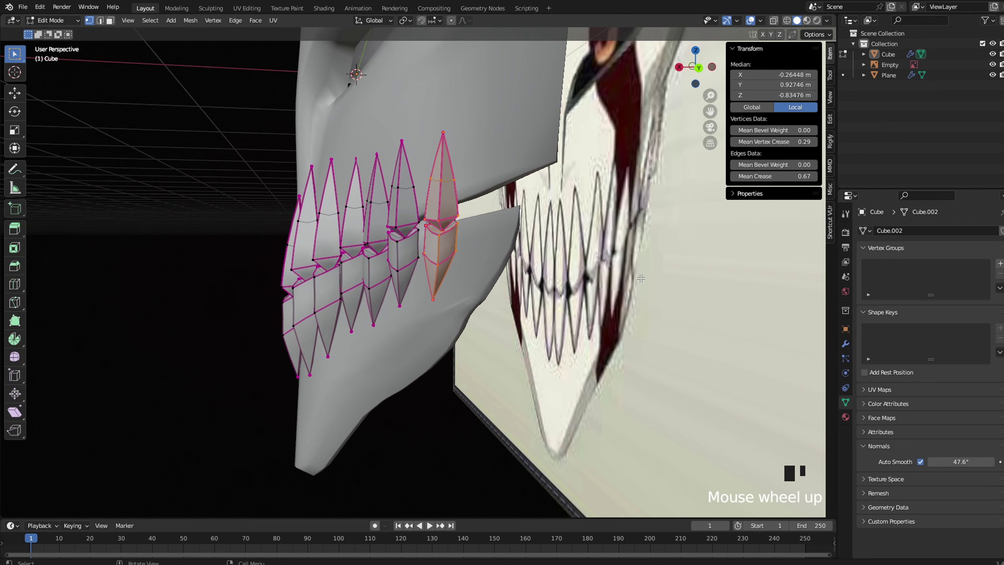
Shift the seventh tooth pair slightly to about X -0.258 m, Y 0.926 m, Z -0.831 m
{"action": "left_click", "coordinate": [641, 275]}
{"action": "scroll", "coordinate": [640, 277], "scroll_direction": "down", "scroll_amount": 2}
{"action": "key", "text": "g"}
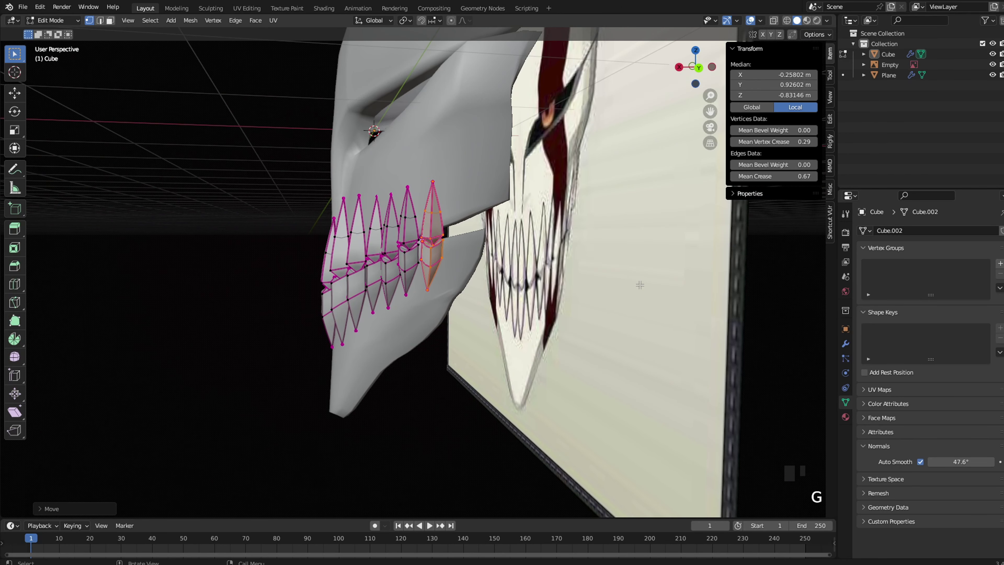
{"action": "left_click", "coordinate": [624, 281]}
{"action": "key", "text": "Tab"}
{"action": "key", "text": "Tab"}
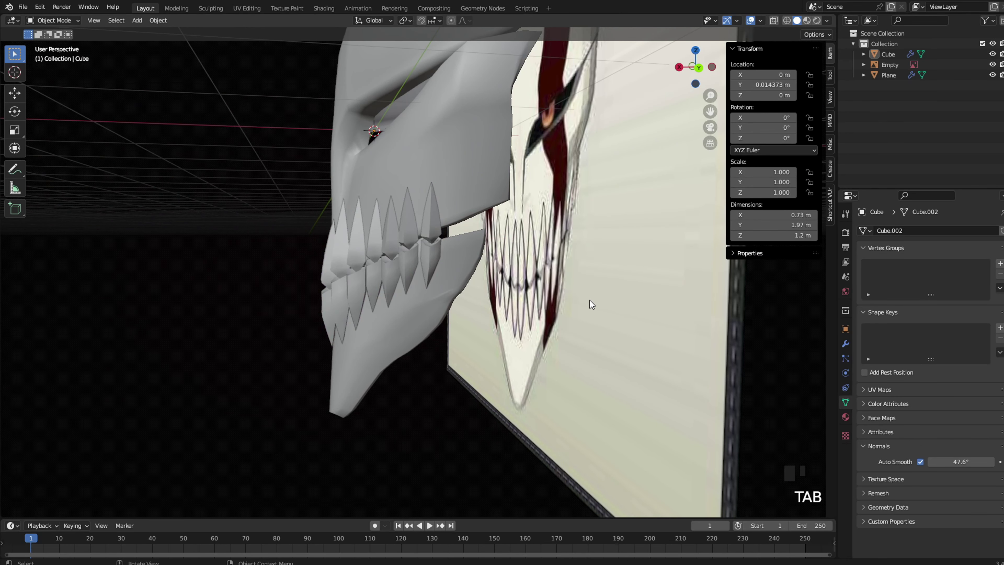
Rotate the seventh tooth pair and reposition it in line with the other teeth on the mask's side
{"action": "scroll", "coordinate": [590, 300], "scroll_direction": "up", "scroll_amount": 5}
{"action": "key", "text": "r"}
{"action": "left_click", "coordinate": [672, 275]}
{"action": "key", "text": "g"}
{"action": "left_click", "coordinate": [657, 283]}
{"action": "key", "text": "Tab"}
{"action": "scroll", "coordinate": [507, 287], "scroll_direction": "up", "scroll_amount": 4}
Move the seventh tooth pair along X to fit it against the mask, and check the full row from the front
{"action": "key", "text": "Tab"}
{"action": "middle_click_drag", "start_coordinate": [507, 286], "coordinate": [480, 235]}
{"action": "key", "text": "g"}
{"action": "key", "text": "x"}
{"action": "left_click", "coordinate": [410, 238]}
{"action": "key", "text": "Tab"}
{"action": "key", "text": "grave"}
{"action": "left_click", "coordinate": [622, 228]}
{"action": "scroll", "coordinate": [582, 264], "scroll_direction": "down", "scroll_amount": 6}
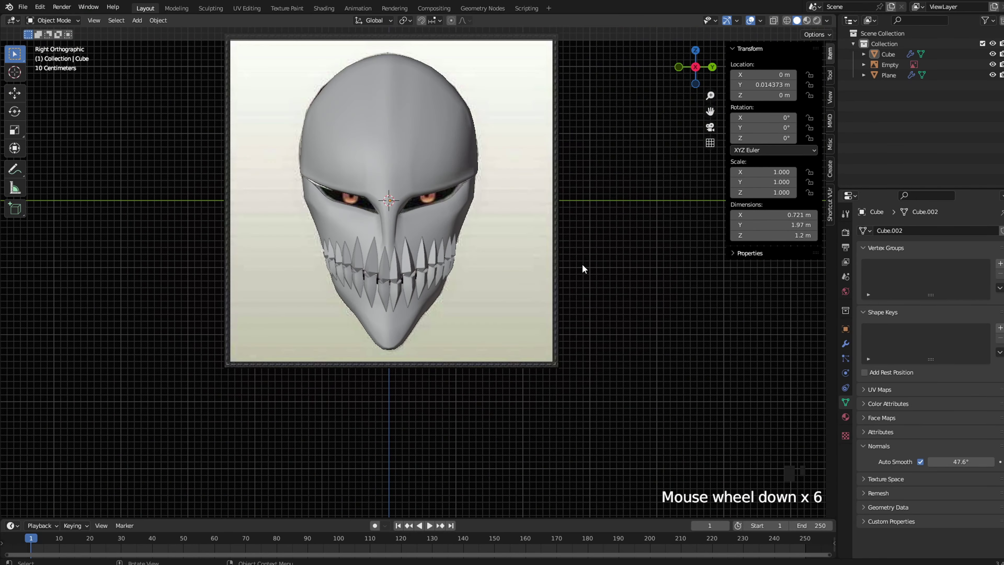
Adjust the first upper tooth's side vertex and move its tip to about Y 0.054 m, Z -0.676 m over the reference
{"action": "scroll", "coordinate": [411, 284], "scroll_direction": "up", "scroll_amount": 5}
{"action": "key", "text": "z"}
{"action": "scroll", "coordinate": [449, 301], "scroll_direction": "up", "scroll_amount": 4}
{"action": "key", "text": "z"}
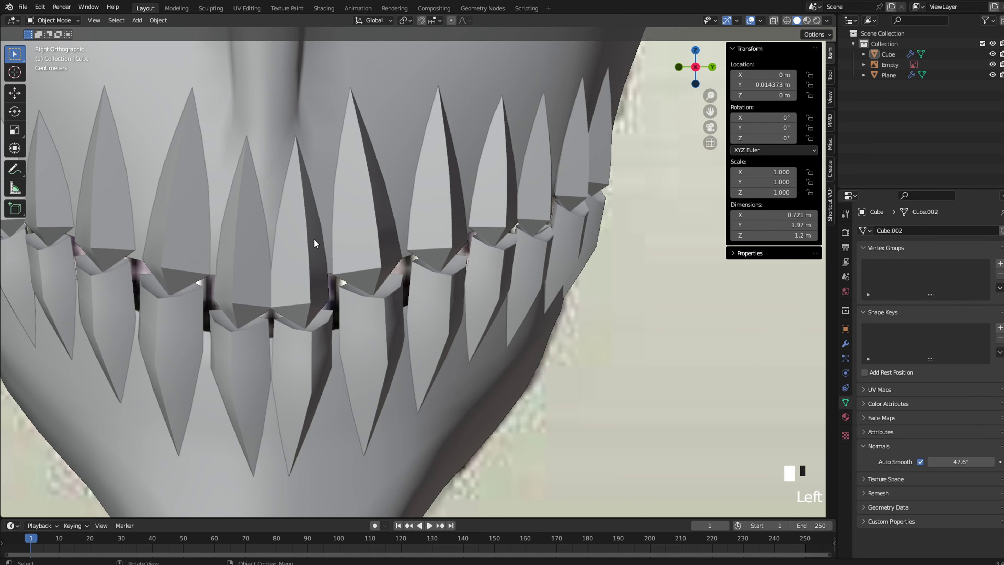
{"action": "key", "text": "Tab"}
{"action": "key", "text": "z"}
{"action": "left_click", "coordinate": [320, 226]}
{"action": "key", "text": "g"}
{"action": "left_click", "coordinate": [319, 225]}
{"action": "left_click", "coordinate": [290, 136]}
{"action": "key", "text": "g"}
{"action": "left_click", "coordinate": [284, 135]}
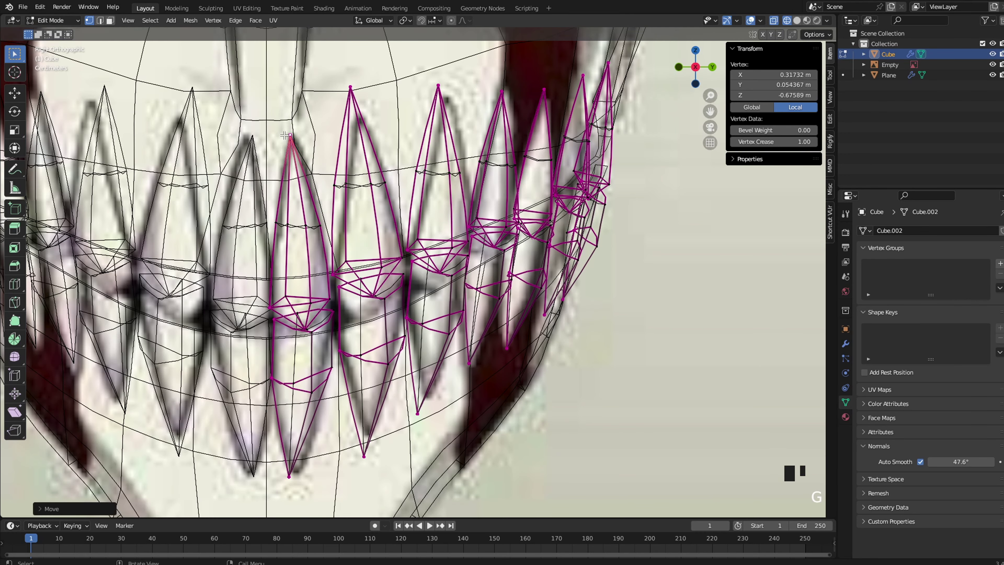
Move the first lower tooth's tip to about Y 0.065 m, Z -1.698 m to match the reference
{"action": "scroll", "coordinate": [284, 135], "scroll_direction": "down", "scroll_amount": 4}
{"action": "middle_click_drag", "start_coordinate": [341, 351], "coordinate": [371, 301], "text": "shift"}
{"action": "scroll", "coordinate": [371, 302], "scroll_direction": "up", "scroll_amount": 3}
{"action": "left_click", "coordinate": [362, 340]}
{"action": "key", "text": "g"}
{"action": "left_click", "coordinate": [368, 338]}
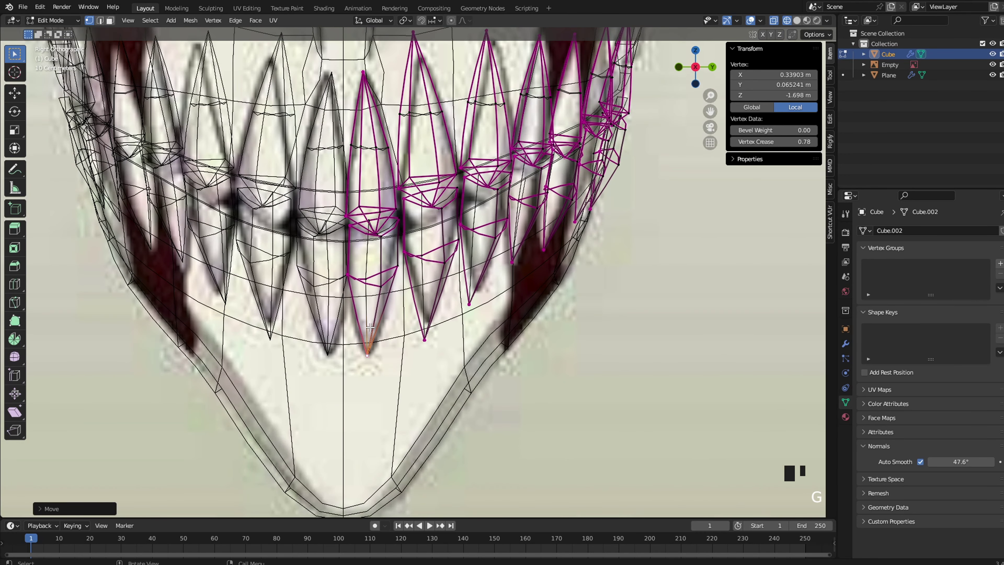
Move the tips of the second and third lower teeth outward and up onto the reference outlines
{"action": "left_click", "coordinate": [415, 331]}
{"action": "key", "text": "g"}
{"action": "left_click", "coordinate": [420, 321]}
{"action": "left_click", "coordinate": [483, 296]}
{"action": "key", "text": "g"}
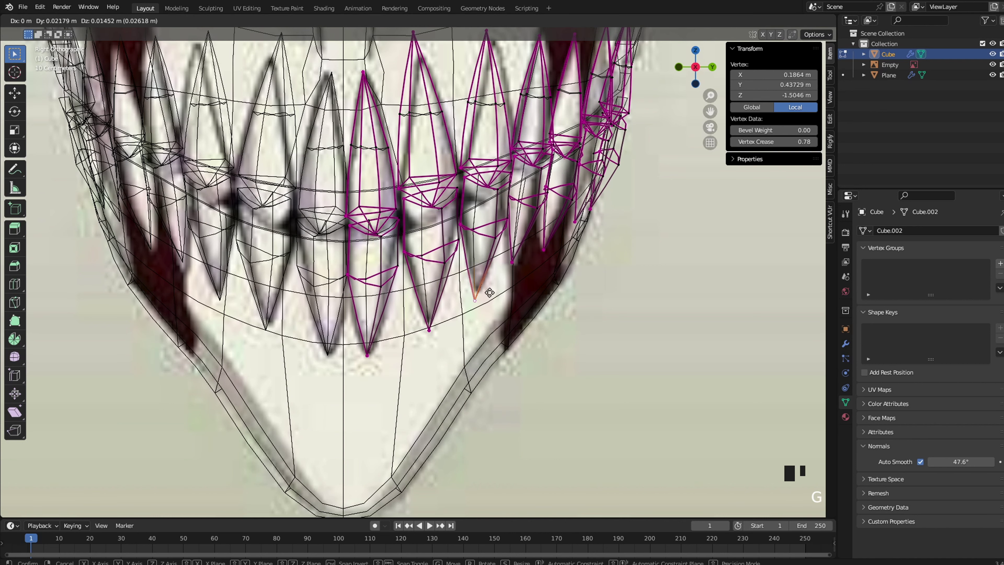
{"action": "left_click", "coordinate": [489, 293]}
{"action": "key", "text": "z"}
{"action": "left_click", "coordinate": [551, 292]}
{"action": "key", "text": "Tab"}
{"action": "key", "text": "Tab"}
{"action": "scroll", "coordinate": [541, 291], "scroll_direction": "up", "scroll_amount": 1}
{"action": "key", "text": "Tab"}
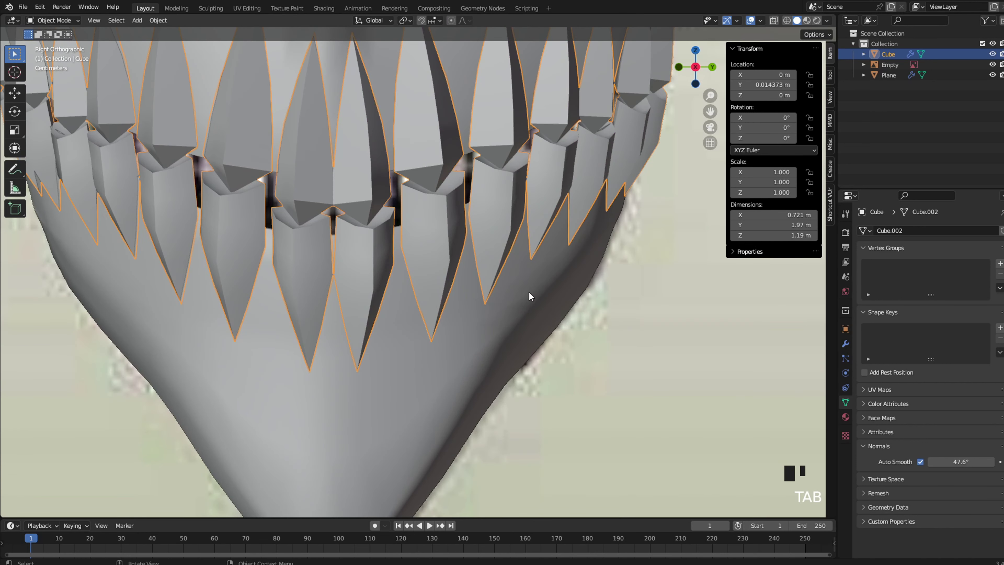
Move the second lower tooth's inner side vertex to about Y 0.179 m, Z -1.273 m
{"action": "scroll", "coordinate": [498, 268], "scroll_direction": "down", "scroll_amount": 8}
{"action": "left_click", "coordinate": [498, 269]}
{"action": "scroll", "coordinate": [417, 274], "scroll_direction": "up", "scroll_amount": 8}
{"action": "key", "text": "Tab"}
{"action": "key", "text": "z"}
{"action": "key", "text": "z"}
{"action": "left_click", "coordinate": [432, 248]}
{"action": "left_click", "coordinate": [405, 248]}
{"action": "key", "text": "g"}
{"action": "left_click", "coordinate": [400, 239]}
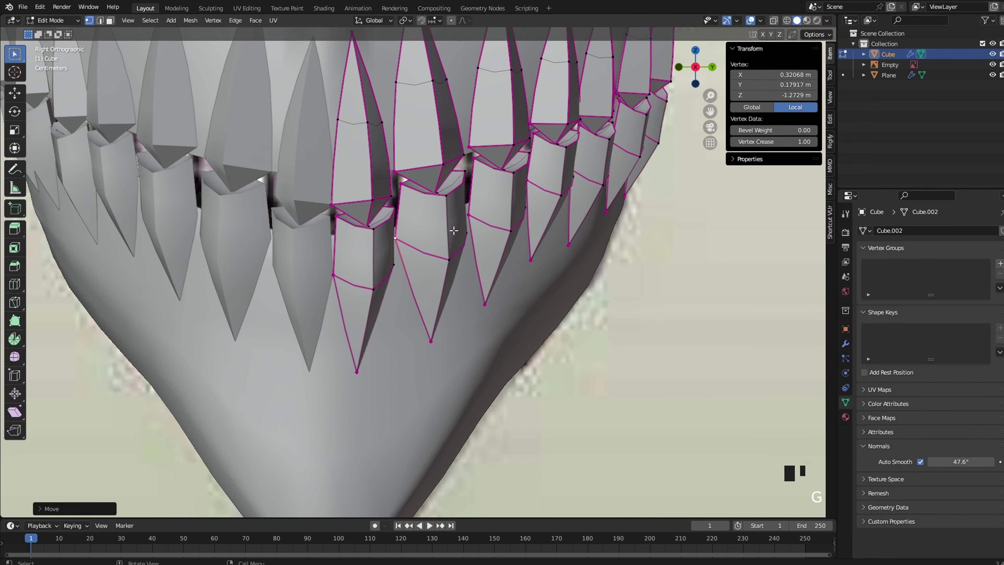
Move the second upper tooth's inner base corner and the lower tooth's inner top corner onto the reference outlines in wireframe
{"action": "key", "text": "Tab"}
{"action": "key", "text": "z"}
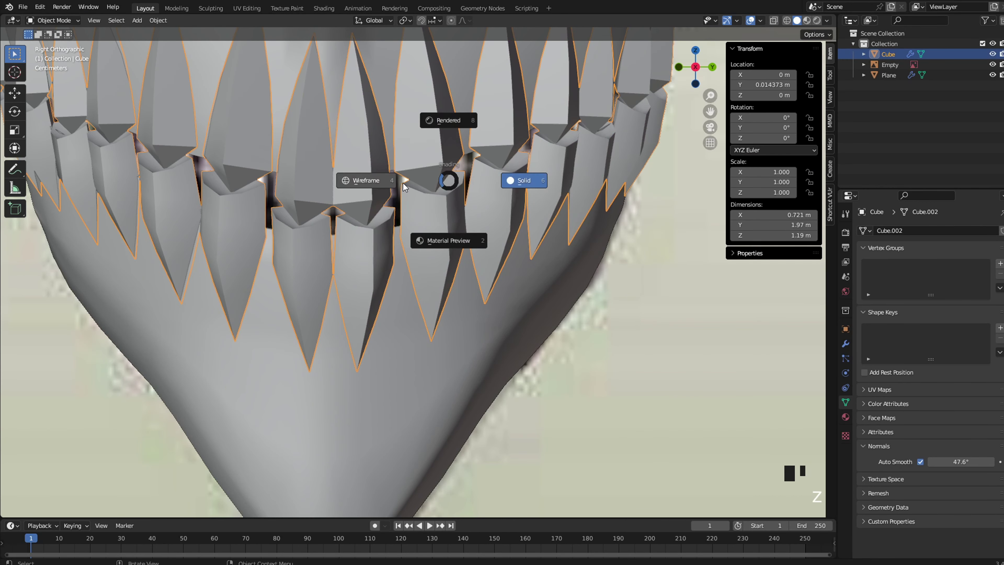
{"action": "key", "text": "Tab"}
{"action": "middle_click_drag", "start_coordinate": [449, 170], "coordinate": [429, 261], "text": "shift"}
{"action": "scroll", "coordinate": [435, 256], "scroll_direction": "up", "scroll_amount": 2}
{"action": "left_click", "coordinate": [450, 243]}
{"action": "key", "text": "g"}
{"action": "left_click", "coordinate": [453, 255]}
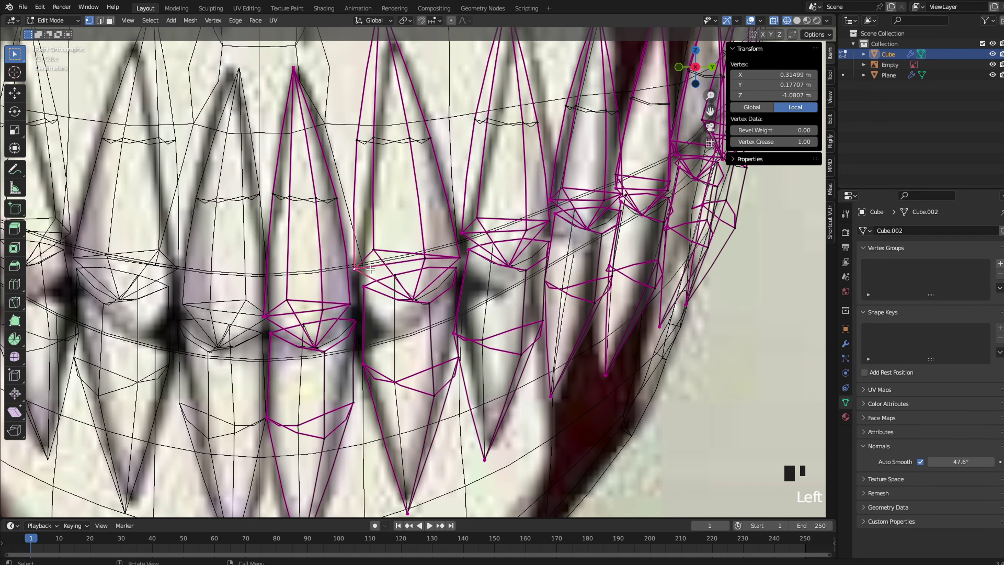
{"action": "key", "text": "g"}
{"action": "left_click", "coordinate": [360, 345]}
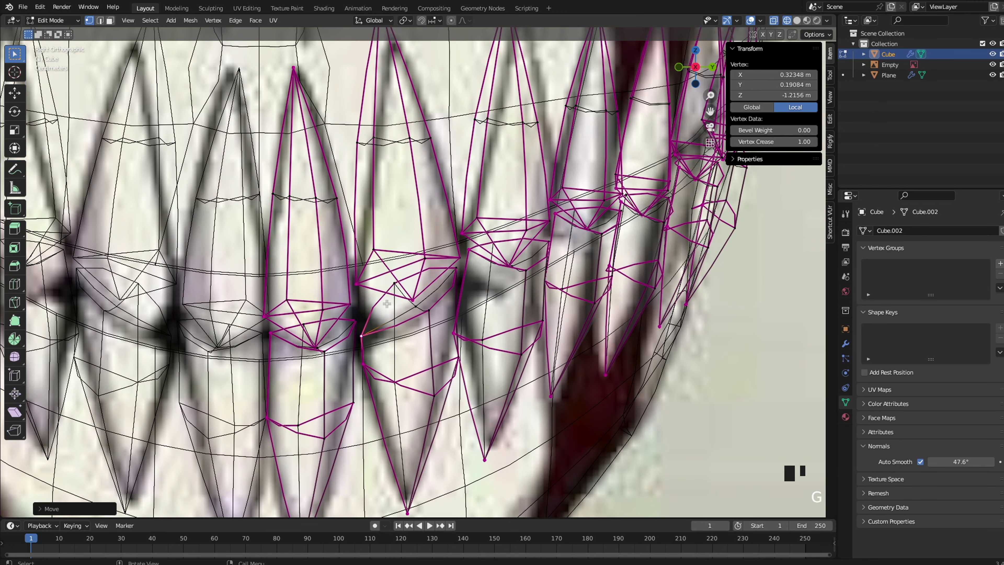
Reshape the biting edge between the second upper and lower teeth by moving their middle vertices along the reference curve
{"action": "left_click", "coordinate": [412, 301]}
{"action": "key", "text": "g"}
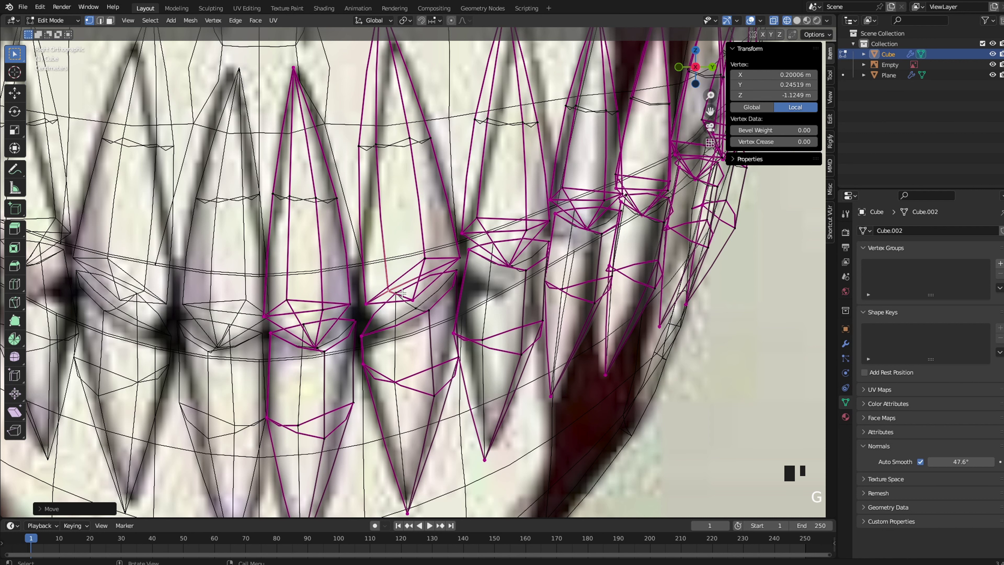
{"action": "left_click", "coordinate": [415, 327]}
{"action": "key", "text": "shift+z"}
{"action": "key", "text": "g"}
{"action": "left_click", "coordinate": [463, 307]}
{"action": "key", "text": "Tab"}
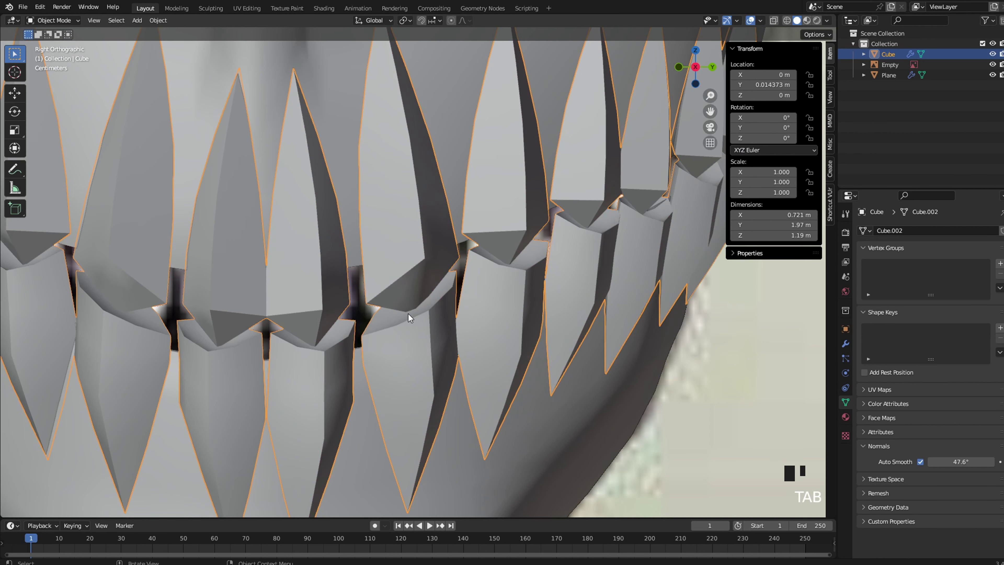
Move the second upper tooth's inner base corner down and outward to refine its lower edge
{"action": "key", "text": "Tab"}
{"action": "left_click", "coordinate": [364, 326]}
{"action": "left_click", "coordinate": [355, 321]}
{"action": "key", "text": "g"}
{"action": "left_click", "coordinate": [365, 320]}
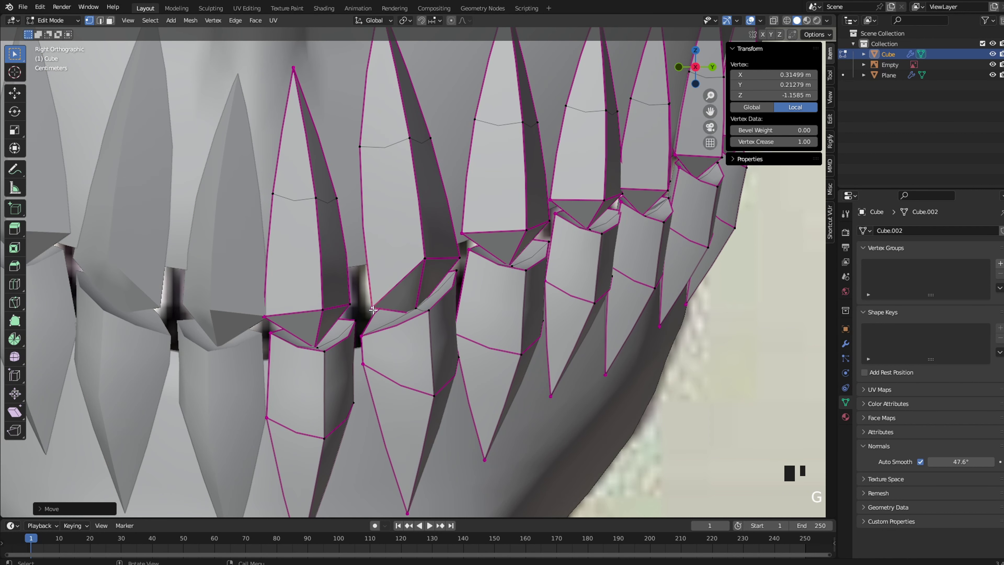
{"action": "key", "text": "g"}
{"action": "key", "text": "Tab"}
{"action": "key", "text": "Tab"}
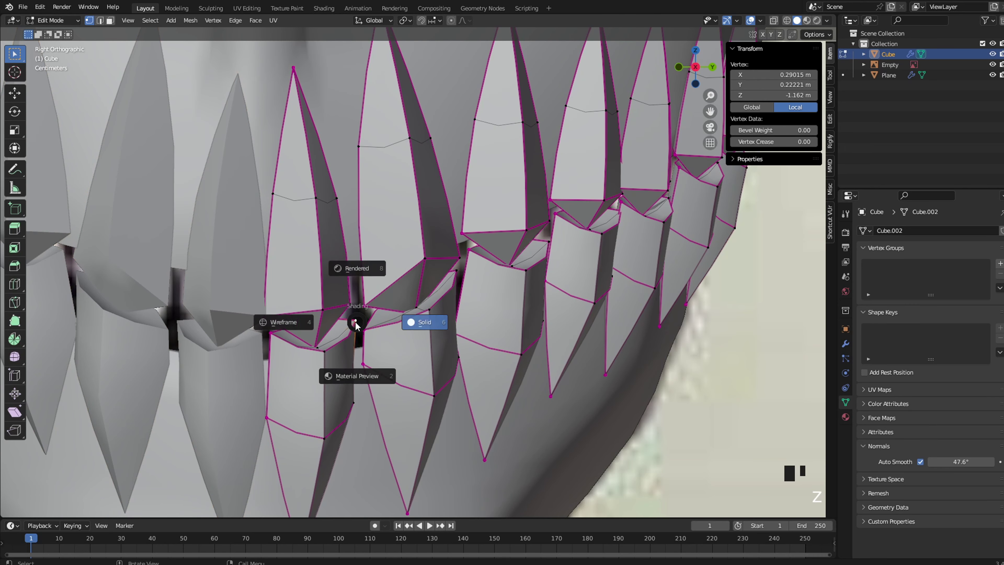
Fine-tune the second upper tooth's inner base corner against the reference outline, alternating wireframe and solid shading
{"action": "key", "text": "shift+z"}
{"action": "key", "text": "g"}
{"action": "left_click", "coordinate": [365, 318]}
{"action": "key", "text": "shift+z"}
{"action": "key", "text": "g"}
{"action": "left_click", "coordinate": [356, 320]}
Move the third upper tooth's inner base corner down to the reference gap and adjust its neighbouring base vertices
{"action": "left_click", "coordinate": [503, 278]}
{"action": "left_click", "coordinate": [468, 253]}
{"action": "key", "text": "g"}
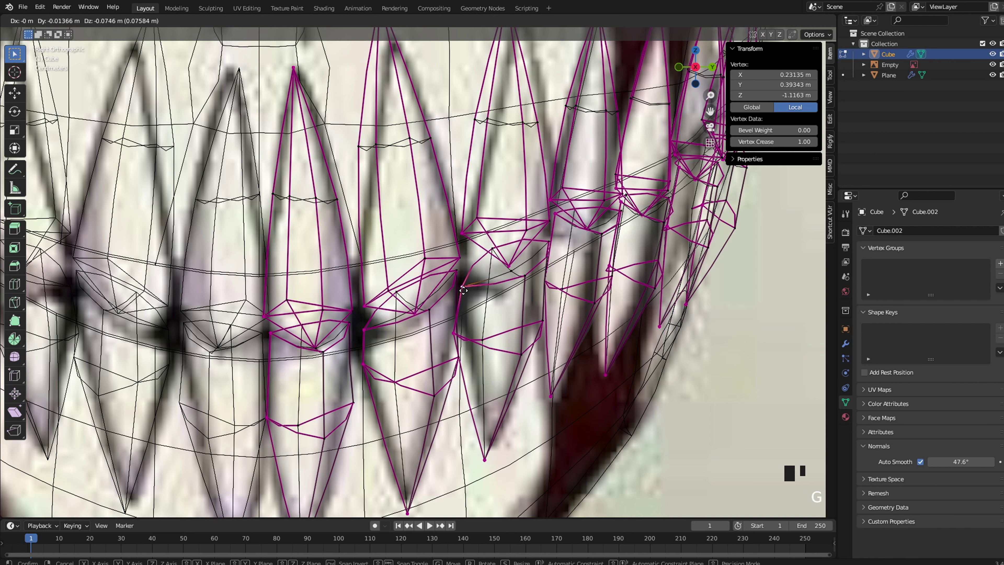
{"action": "left_click", "coordinate": [464, 290]}
{"action": "key", "text": "g"}
{"action": "left_click", "coordinate": [527, 246]}
{"action": "key", "text": "shift+z"}
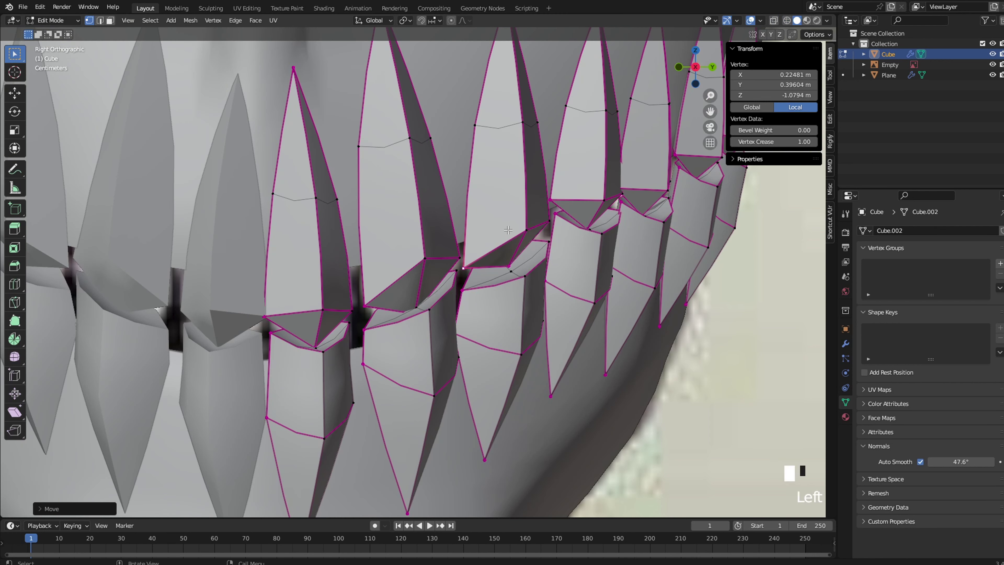
{"action": "left_click", "coordinate": [511, 232]}
{"action": "key", "text": "g"}
{"action": "left_click", "coordinate": [512, 243]}
Reposition the fourth upper tooth's middle and inner base vertices to slant its biting edge along the reference curve
{"action": "key", "text": "Tab"}
{"action": "scroll", "coordinate": [545, 257], "scroll_direction": "down", "scroll_amount": 6}
{"action": "scroll", "coordinate": [546, 258], "scroll_direction": "up", "scroll_amount": 5}
{"action": "key", "text": "Tab"}
{"action": "key", "text": "z"}
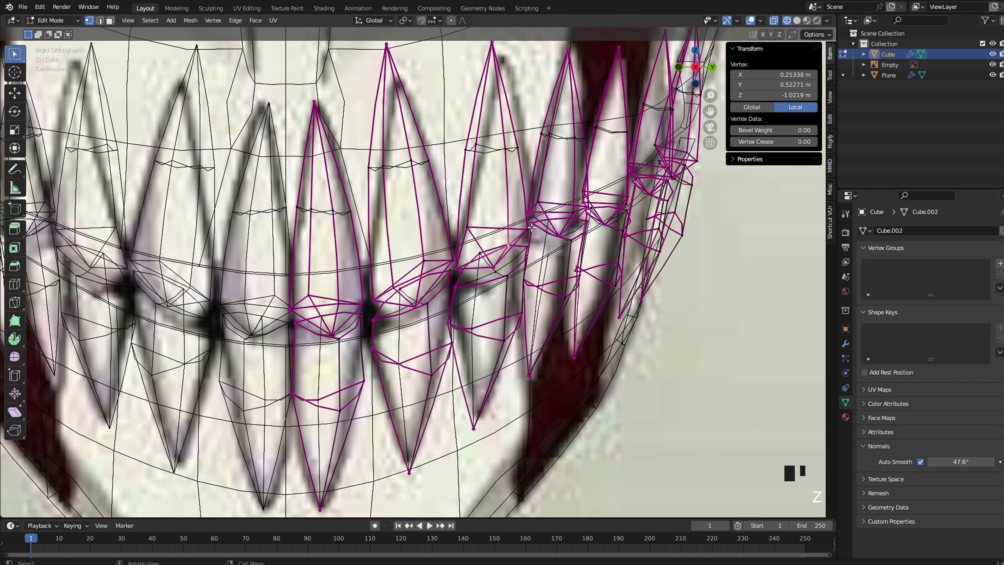
{"action": "left_click", "coordinate": [588, 235]}
{"action": "key", "text": "g"}
{"action": "left_click", "coordinate": [571, 243]}
{"action": "key", "text": "g"}
{"action": "left_click", "coordinate": [542, 227]}
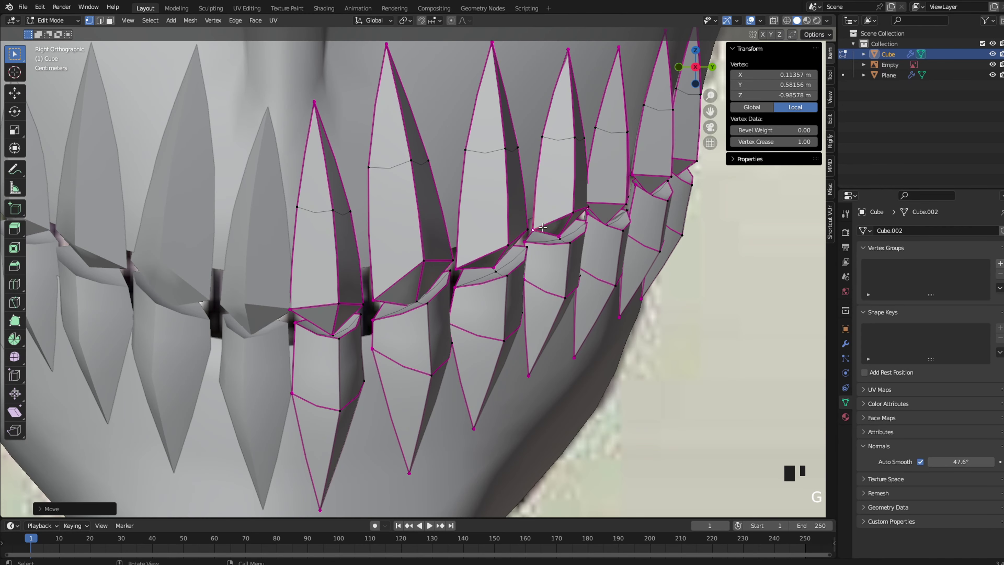
Set the teeth object's Auto Smooth angle to 74.5°
{"action": "key", "text": "Tab"}
{"action": "scroll", "coordinate": [566, 224], "scroll_direction": "down", "scroll_amount": 5}
{"action": "middle_click_drag", "start_coordinate": [566, 224], "coordinate": [441, 295]}
{"action": "scroll", "coordinate": [475, 257], "scroll_direction": "down", "scroll_amount": 3}
{"action": "scroll", "coordinate": [550, 255], "scroll_direction": "down", "scroll_amount": 4}
{"action": "left_click", "coordinate": [550, 256]}
{"action": "scroll", "coordinate": [538, 271], "scroll_direction": "up", "scroll_amount": 5}
{"action": "scroll", "coordinate": [440, 295], "scroll_direction": "up", "scroll_amount": 4}
{"action": "left_click", "coordinate": [441, 295]}
{"action": "mouse_move", "coordinate": [960, 462]}
{"action": "left_mouse_down"}
{"action": "mouse_move", "coordinate": [992, 462]}
{"action": "mouse_move", "coordinate": [958, 461]}
{"action": "left_mouse_up"}
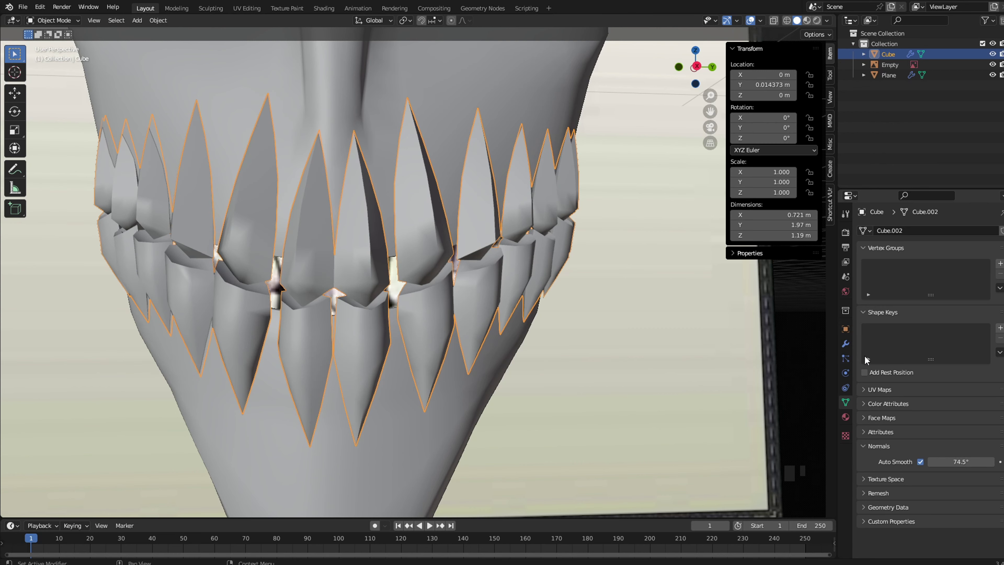
Try a viewport subdivision level of 2 on the teeth with the Auto Smooth angle set to 44.4°
{"action": "left_click", "coordinate": [846, 344]}
{"action": "left_click", "coordinate": [984, 280]}
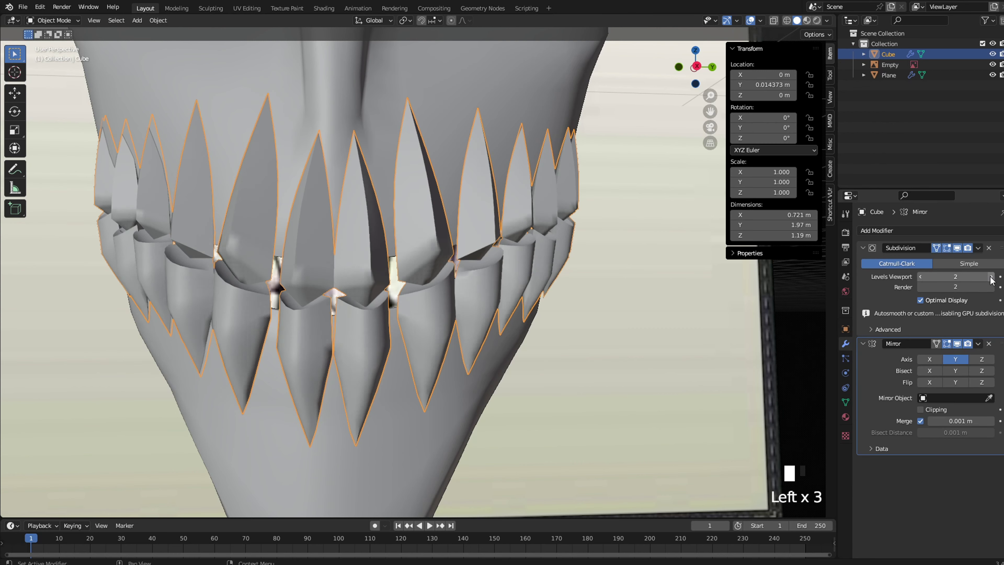
{"action": "scroll", "coordinate": [756, 316], "scroll_direction": "down", "scroll_amount": 3}
{"action": "scroll", "coordinate": [756, 316], "scroll_direction": "up", "scroll_amount": 2}
{"action": "left_click", "coordinate": [845, 401]}
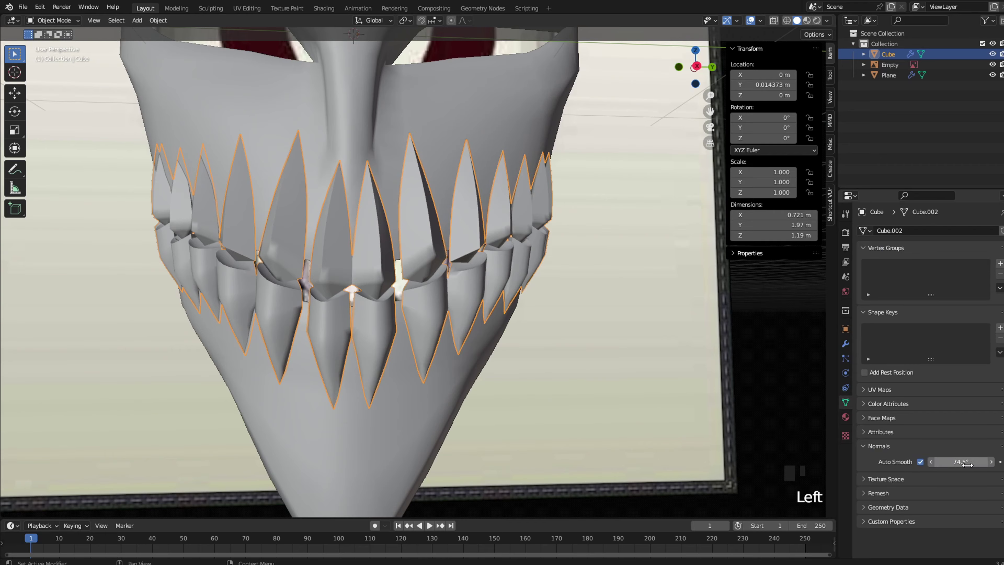
{"action": "left_click_drag", "start_coordinate": [961, 461], "coordinate": [960, 461]}
{"action": "scroll", "coordinate": [713, 397], "scroll_direction": "down", "scroll_amount": 3}
Turn on the scene statistics overlay with the teeth framed in a three-quarter view
{"action": "left_click", "coordinate": [713, 397]}
{"action": "middle_click_drag", "start_coordinate": [713, 396], "coordinate": [668, 376]}
{"action": "scroll", "coordinate": [477, 268], "scroll_direction": "up", "scroll_amount": 4}
{"action": "left_click", "coordinate": [393, 197]}
{"action": "middle_click_drag", "start_coordinate": [393, 197], "coordinate": [500, 226], "text": "shift"}
{"action": "left_click", "coordinate": [760, 20]}
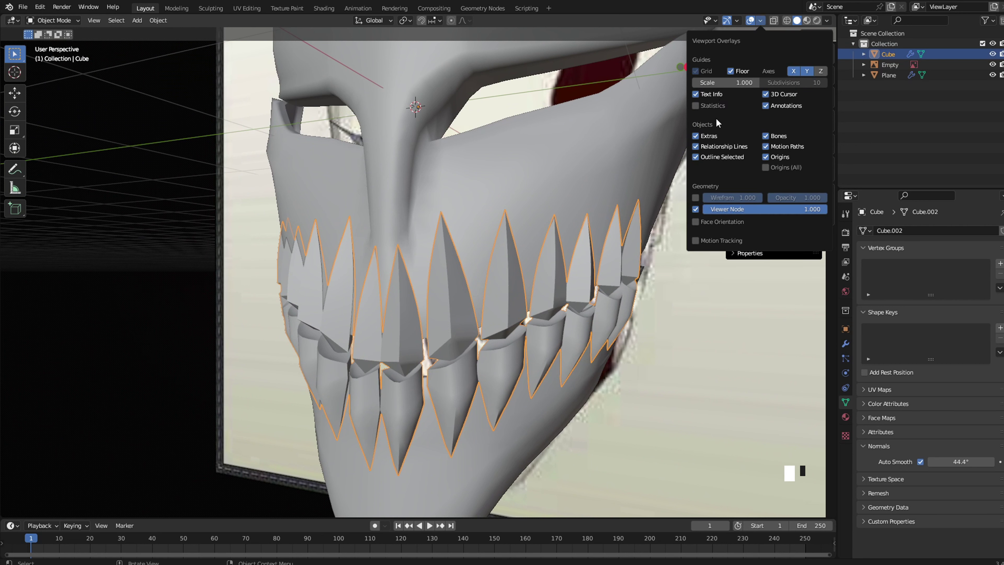
{"action": "left_click", "coordinate": [712, 106]}
Set the teeth's Subdivision viewport level to 1 and apply the Subdivision modifier
{"action": "left_click", "coordinate": [847, 344]}
{"action": "left_click", "coordinate": [893, 346]}
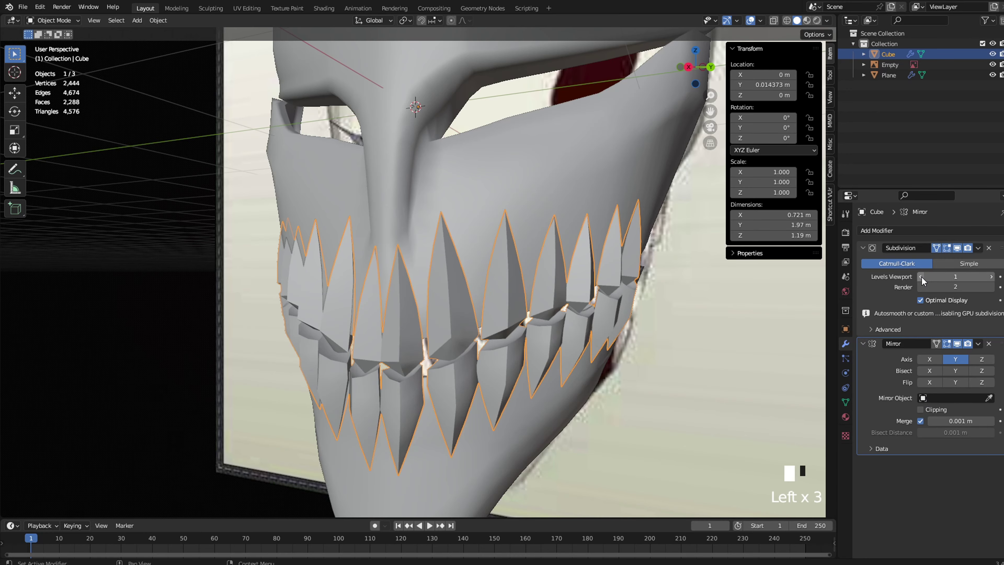
{"action": "middle_click_drag", "start_coordinate": [510, 334], "coordinate": [652, 326]}
{"action": "scroll", "coordinate": [652, 327], "scroll_direction": "up", "scroll_amount": 2}
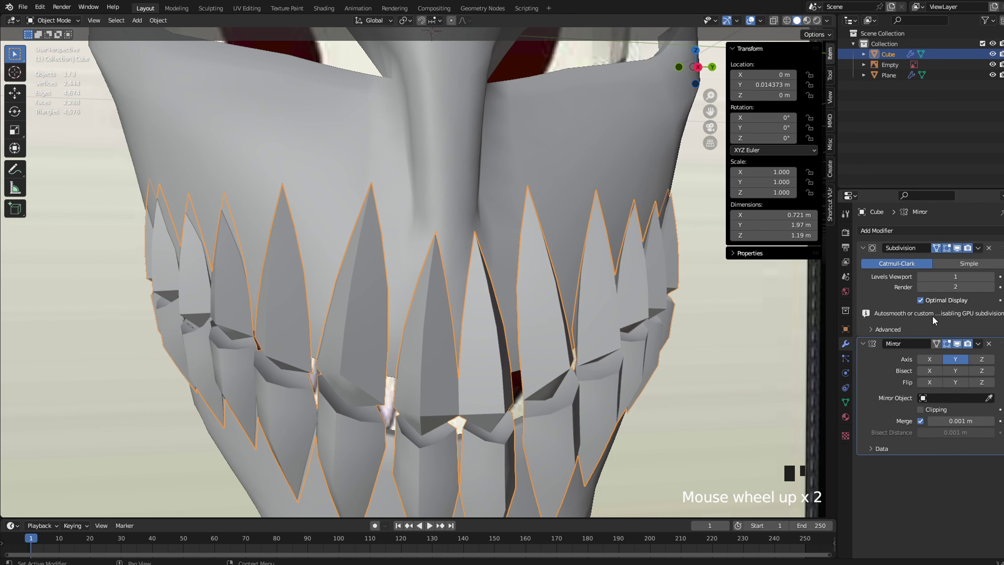
{"action": "left_click", "coordinate": [978, 248]}
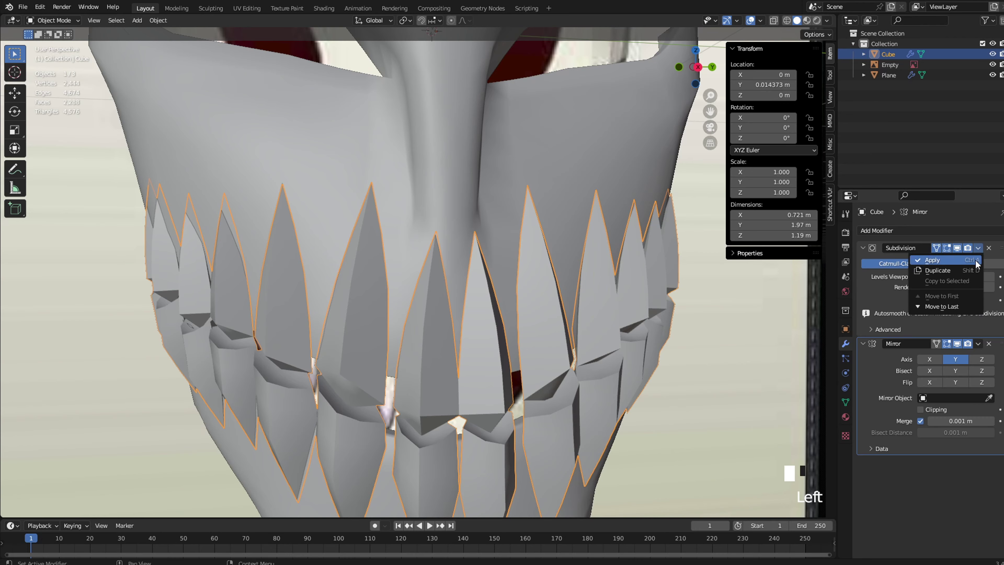
{"action": "left_click", "coordinate": [957, 258]}
{"action": "key", "text": "Tab"}
{"action": "key", "text": "Tab"}
{"action": "key", "text": "Tab"}
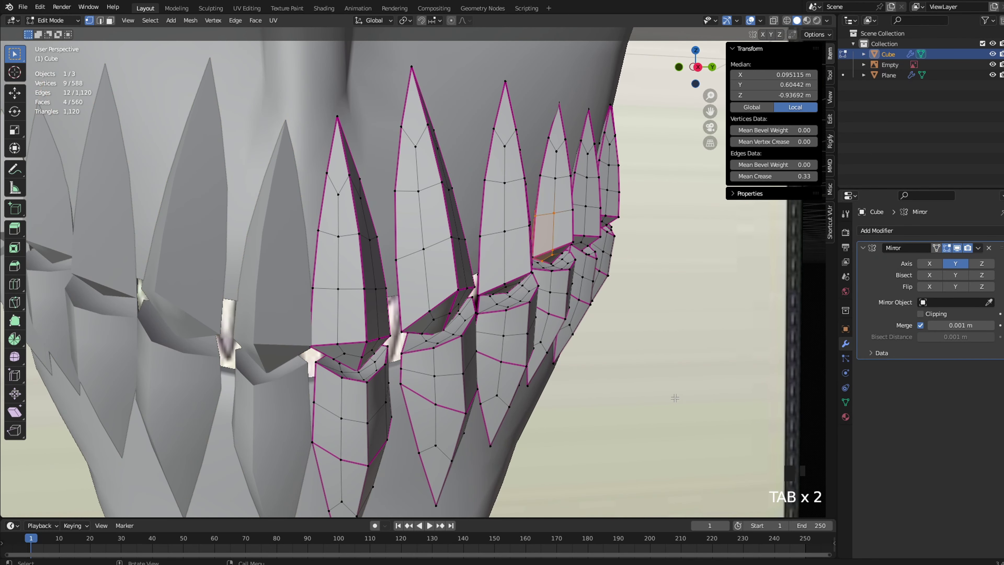
{"action": "key", "text": "Tab"}
Shade the teeth smooth and enable Auto Smooth at an angle of 57°
{"action": "right_click", "coordinate": [716, 374]}
{"action": "left_click", "coordinate": [717, 376]}
{"action": "left_click", "coordinate": [846, 402]}
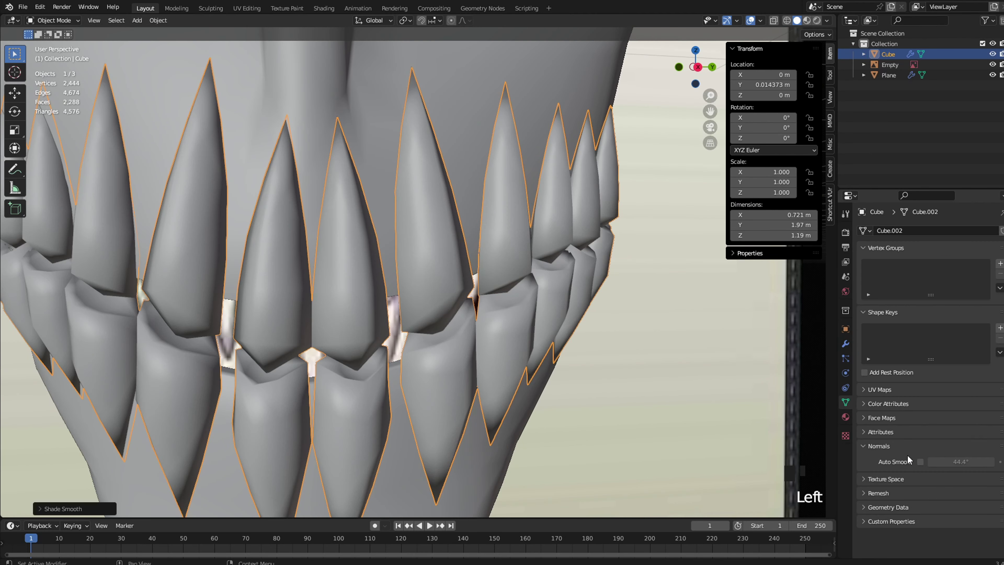
{"action": "left_click", "coordinate": [920, 461]}
{"action": "left_click_drag", "start_coordinate": [949, 461], "coordinate": [987, 461]}
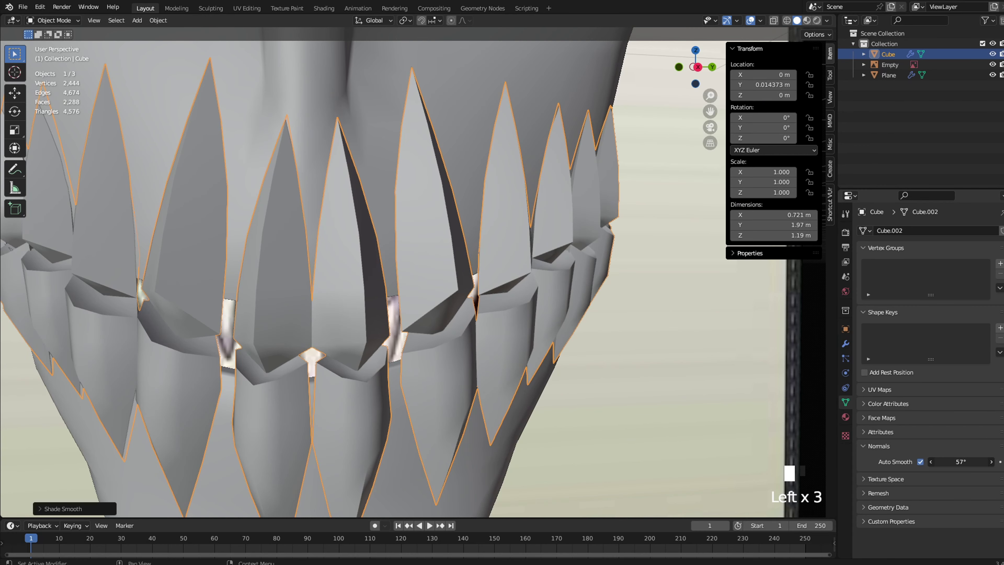
Examine the smoothed teeth on the mask from the front and an angle, toggling the viewport overlays
{"action": "scroll", "coordinate": [614, 375], "scroll_direction": "down", "scroll_amount": 5}
{"action": "left_click", "coordinate": [615, 374]}
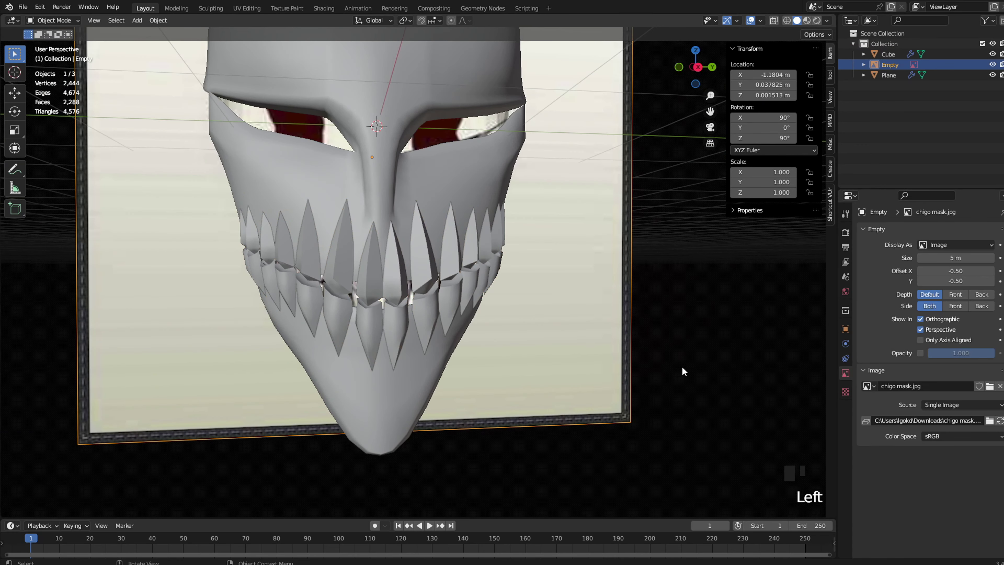
{"action": "left_click", "coordinate": [751, 21]}
{"action": "middle_click_drag", "start_coordinate": [403, 235], "coordinate": [611, 119]}
{"action": "scroll", "coordinate": [422, 184], "scroll_direction": "up", "scroll_amount": 3}
{"action": "left_click", "coordinate": [751, 20]}
{"action": "scroll", "coordinate": [491, 352], "scroll_direction": "up", "scroll_amount": 1}
Move the third lower tooth's top rim edge loop back and up to about X 0.166 m, Z -1.057 m
{"action": "left_click", "coordinate": [459, 375]}
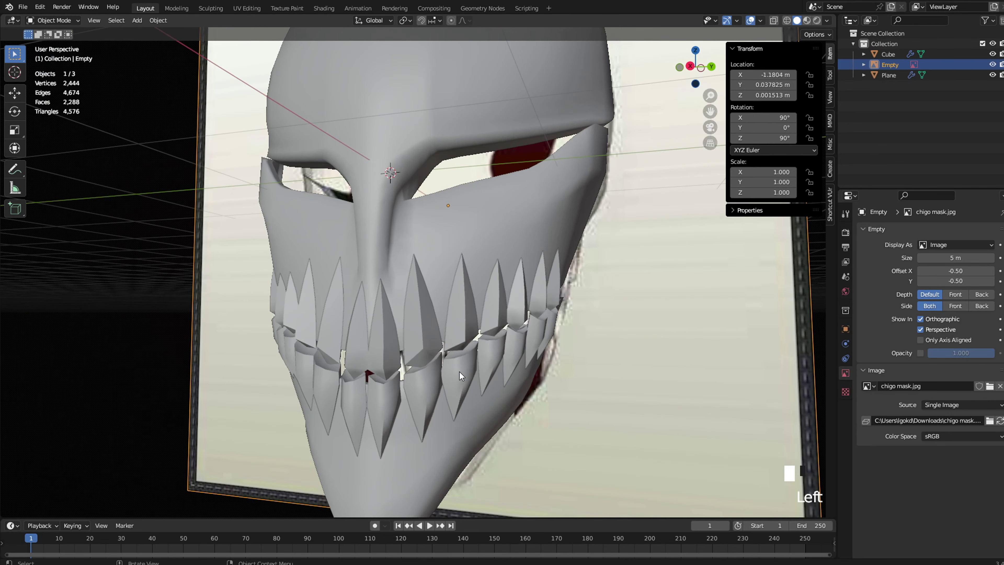
{"action": "key", "text": "Tab"}
{"action": "middle_click_drag", "start_coordinate": [459, 374], "coordinate": [429, 376]}
{"action": "scroll", "coordinate": [429, 376], "scroll_direction": "up", "scroll_amount": 4}
{"action": "key", "text": "2"}
{"action": "middle_click_drag", "start_coordinate": [429, 427], "coordinate": [411, 302], "text": "shift"}
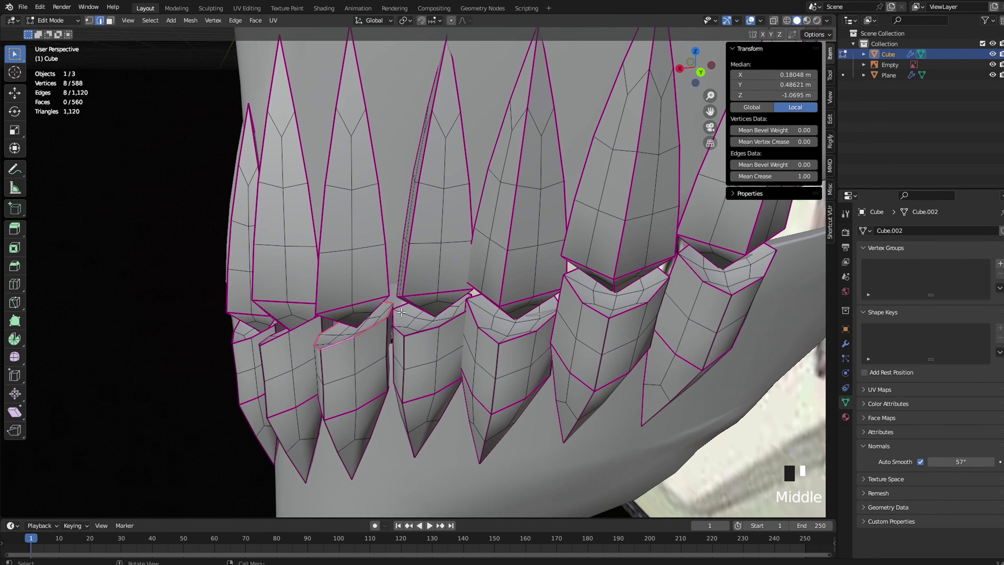
{"action": "key", "text": "g"}
{"action": "key", "text": "Tab"}
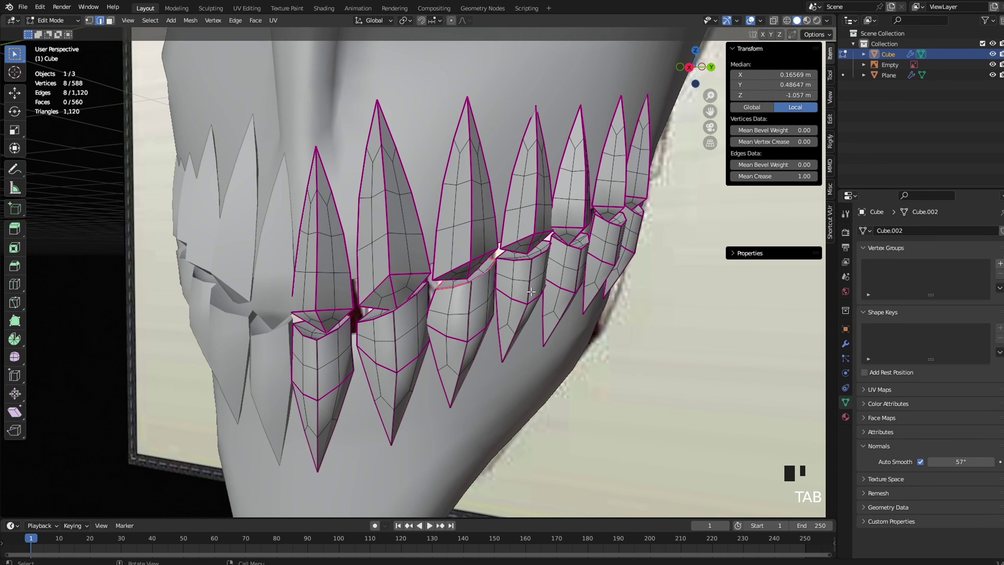
{"action": "key", "text": "Tab"}
{"action": "key", "text": "Tab"}
Scale and reposition the top rim edge loops of the fourth and fifth lower teeth
{"action": "left_click", "coordinate": [523, 259], "text": "alt"}
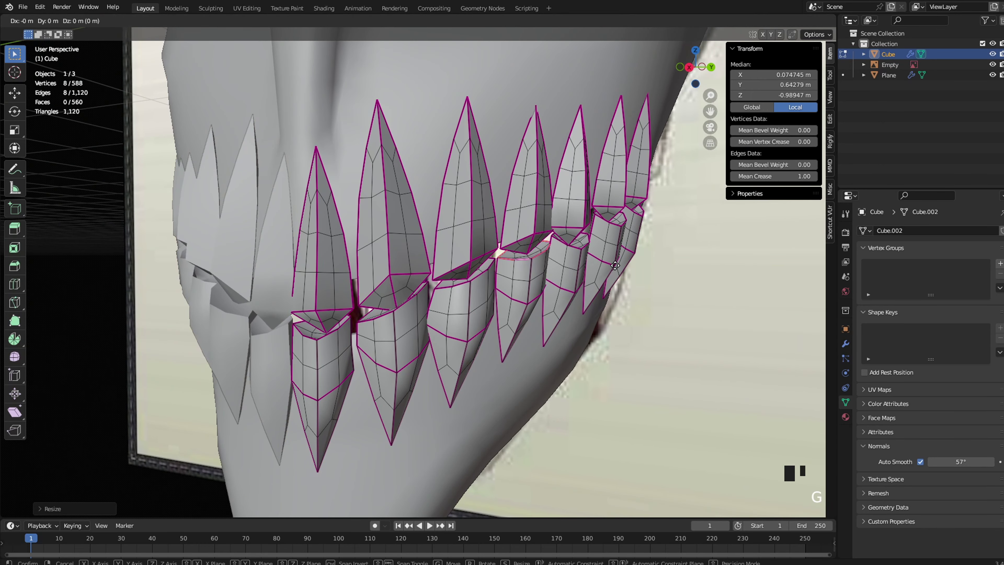
{"action": "left_click", "coordinate": [523, 257], "text": "alt"}
{"action": "key", "text": "Tab"}
{"action": "key", "text": "Tab"}
{"action": "key", "text": "s"}
{"action": "left_click", "coordinate": [638, 262]}
{"action": "key", "text": "Tab"}
{"action": "key", "text": "Tab"}
{"action": "key", "text": "g"}
{"action": "left_click", "coordinate": [633, 244]}
{"action": "key", "text": "Tab"}
{"action": "key", "text": "Tab"}
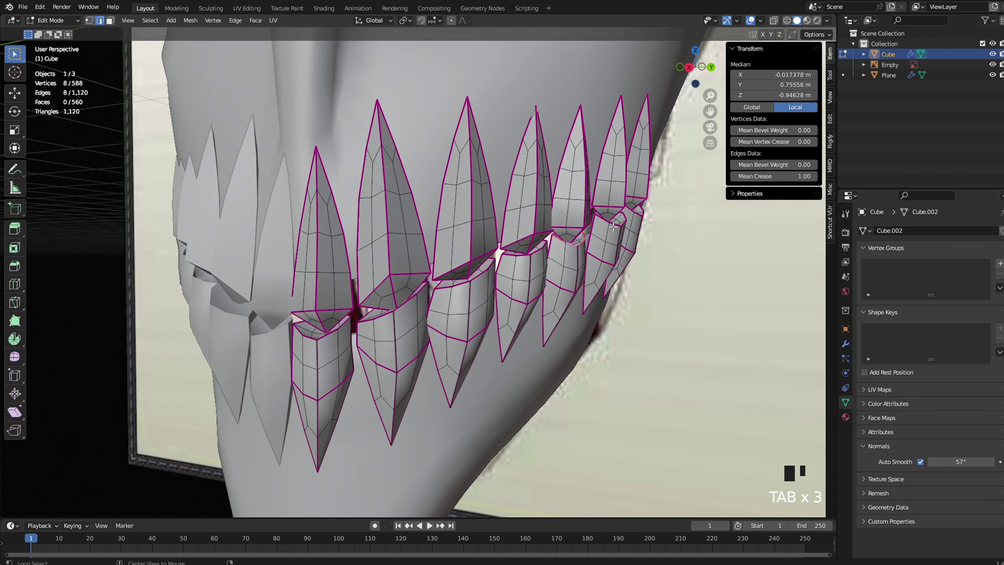
Scale the sixth lower tooth's top rim edge loop and shift it slightly into place
{"action": "left_click", "coordinate": [617, 222], "text": "alt"}
{"action": "key", "text": "s"}
{"action": "left_click", "coordinate": [672, 225]}
{"action": "key", "text": "g"}
{"action": "left_click", "coordinate": [670, 225]}
Examine the whole mask from the front and the side with the viewport overlays hidden
{"action": "key", "text": "Tab"}
{"action": "scroll", "coordinate": [648, 218], "scroll_direction": "down", "scroll_amount": 4}
{"action": "middle_click_drag", "start_coordinate": [648, 219], "coordinate": [675, 273]}
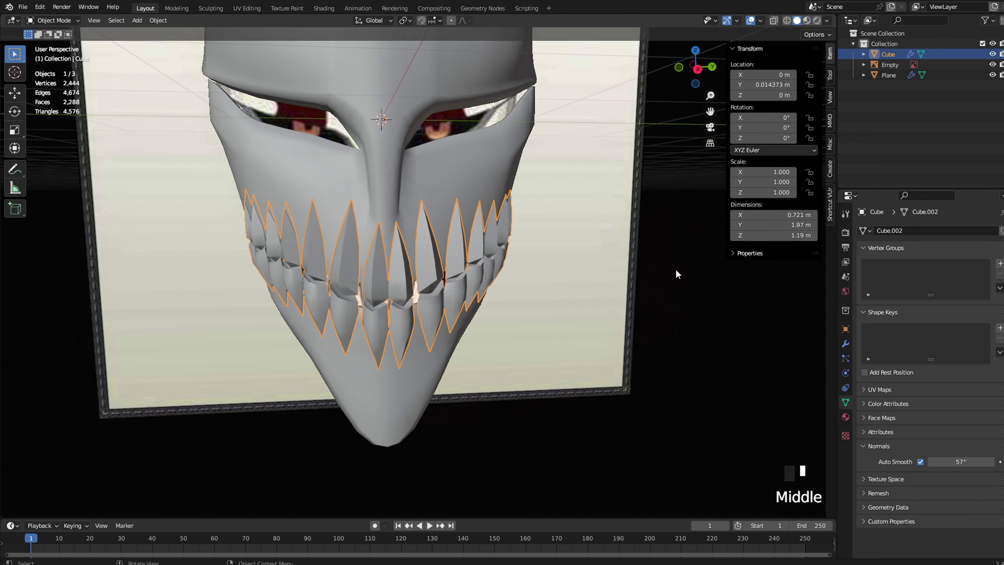
{"action": "left_click", "coordinate": [675, 274]}
{"action": "left_click", "coordinate": [751, 22]}
{"action": "scroll", "coordinate": [513, 152], "scroll_direction": "down", "scroll_amount": 3}
{"action": "middle_click_drag", "start_coordinate": [513, 153], "coordinate": [593, 154]}
{"action": "middle_click_drag", "start_coordinate": [593, 155], "coordinate": [422, 353], "text": "shift"}
{"action": "scroll", "coordinate": [612, 206], "scroll_direction": "up", "scroll_amount": 2}
Move the six vertices along the mask chin's lower back edge backward in back view to thicken the chin
{"action": "left_click", "coordinate": [422, 353]}
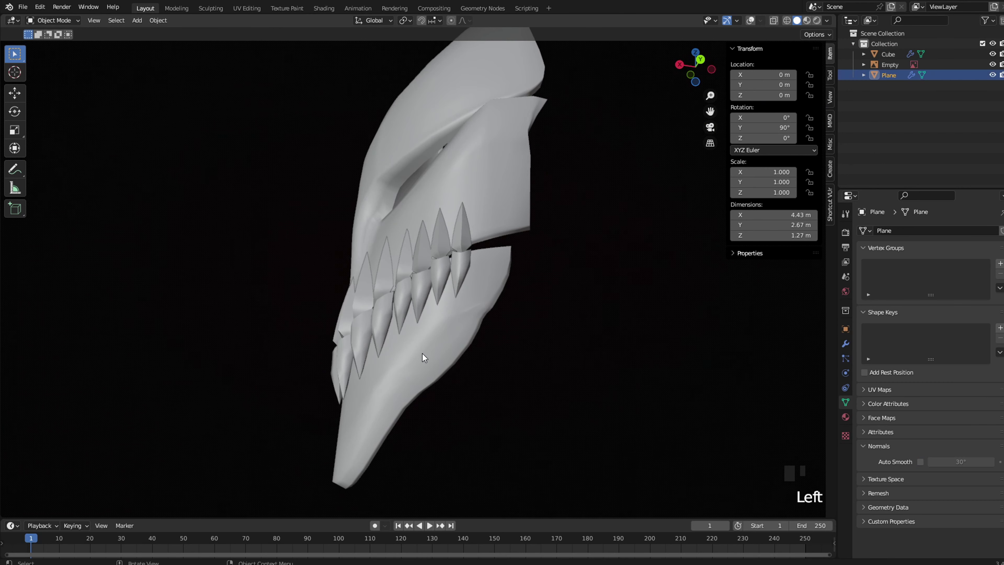
{"action": "key", "text": "Tab"}
{"action": "key", "text": "grave"}
{"action": "scroll", "coordinate": [681, 79], "scroll_direction": "up", "scroll_amount": 3}
{"action": "left_click", "coordinate": [750, 20]}
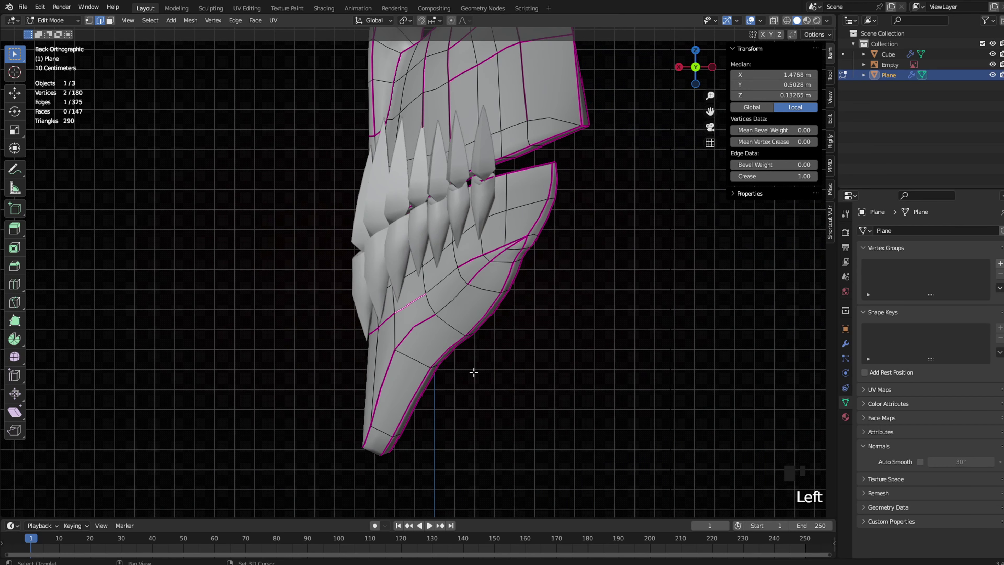
{"action": "middle_click_drag", "start_coordinate": [429, 419], "coordinate": [472, 243], "text": "shift"}
{"action": "scroll", "coordinate": [472, 244], "scroll_direction": "up", "scroll_amount": 3}
{"action": "key", "text": "z"}
{"action": "left_click", "coordinate": [424, 240]}
{"action": "key", "text": "1"}
{"action": "left_click_drag", "start_coordinate": [466, 254], "coordinate": [387, 338]}
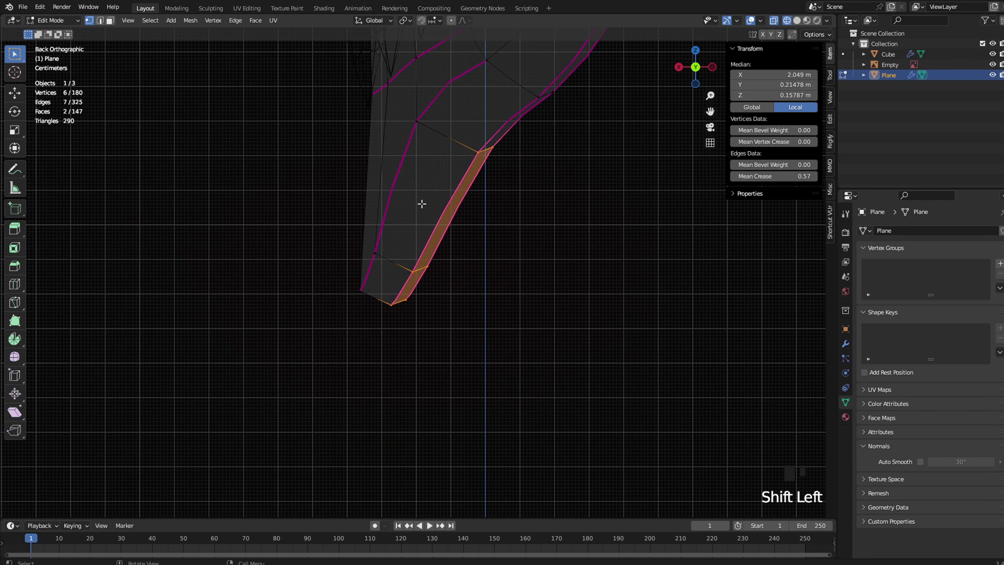
{"action": "key", "text": "alt+z"}
{"action": "key", "text": "g"}
{"action": "scroll", "coordinate": [553, 189], "scroll_direction": "down", "scroll_amount": 3}
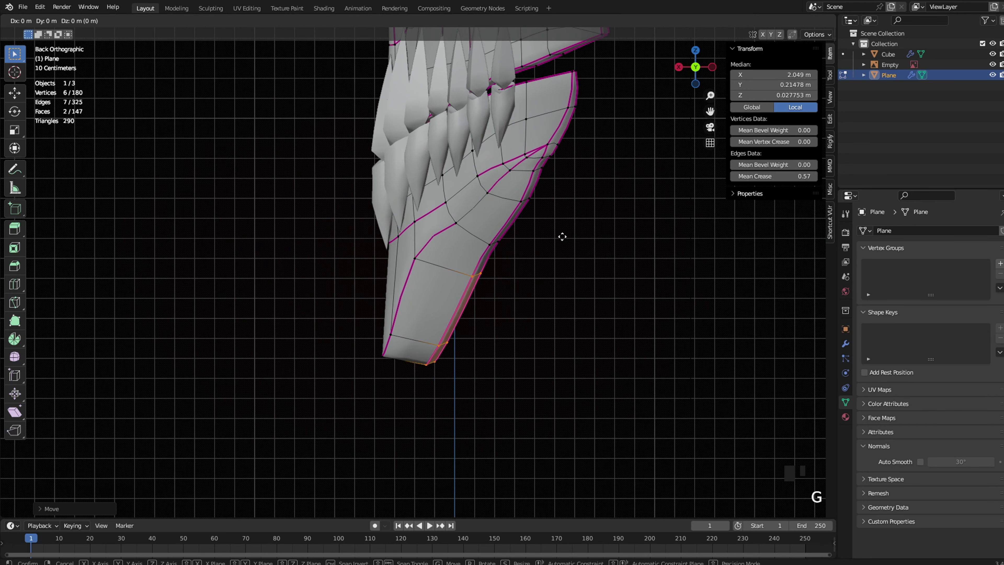
{"action": "left_click", "coordinate": [570, 236]}
Add the next vertices up the chin's back edge to the selection, then move it backward along global X and rotate it
{"action": "key", "text": "z"}
{"action": "left_click", "coordinate": [497, 246]}
{"action": "left_click_drag", "start_coordinate": [522, 234], "coordinate": [479, 255], "text": "shift"}
{"action": "key", "text": "z"}
{"action": "left_click", "coordinate": [539, 254]}
{"action": "key", "text": "g"}
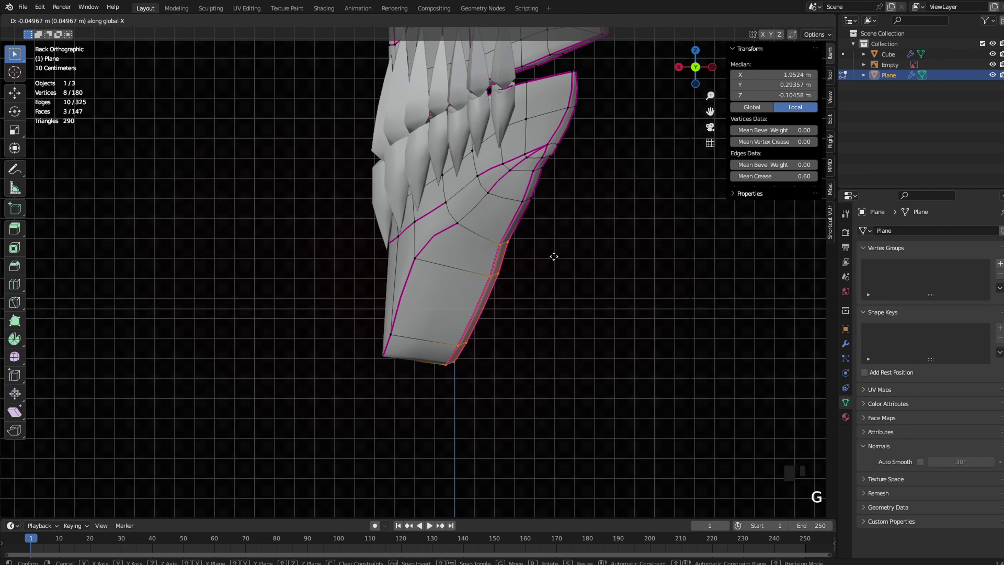
{"action": "key", "text": "r"}
{"action": "key", "text": "Tab"}
{"action": "scroll", "coordinate": [499, 243], "scroll_direction": "down", "scroll_amount": 5}
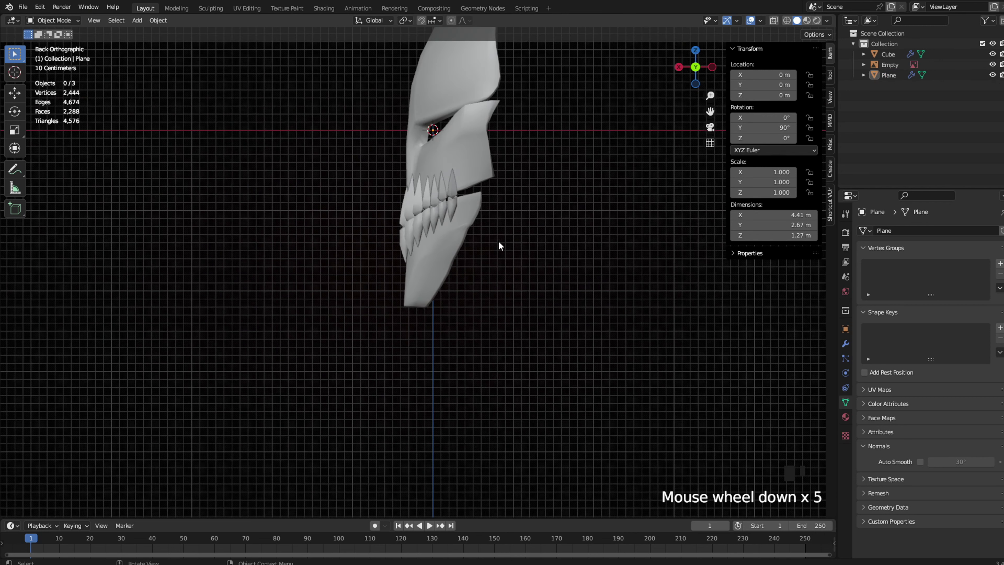
Reposition the four vertices at the back edge of the chin's lower tip in back view
{"action": "key", "text": "Tab"}
{"action": "scroll", "coordinate": [499, 246], "scroll_direction": "up", "scroll_amount": 7}
{"action": "left_click", "coordinate": [529, 372]}
{"action": "left_click_drag", "start_coordinate": [532, 372], "coordinate": [403, 441]}
{"action": "key", "text": "z"}
{"action": "left_click", "coordinate": [341, 435]}
{"action": "left_click_drag", "start_coordinate": [503, 351], "coordinate": [414, 416]}
{"action": "key", "text": "z"}
{"action": "left_click", "coordinate": [477, 417]}
{"action": "key", "text": "g"}
{"action": "left_click", "coordinate": [534, 419]}
{"action": "key", "text": "Tab"}
{"action": "key", "text": "Tab"}
Add a centred horizontal loop cut across the lower jaw between the lower teeth and the chin tip
{"action": "middle_click_drag", "start_coordinate": [459, 302], "coordinate": [512, 281]}
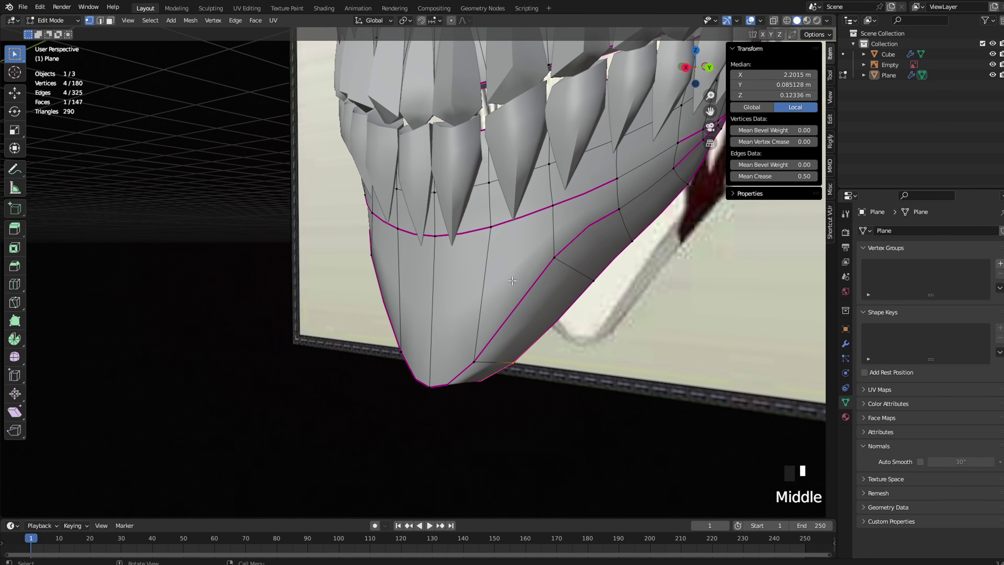
{"action": "key", "text": "ctrl+r"}
{"action": "left_click", "coordinate": [483, 301]}
{"action": "right_click", "coordinate": [483, 302]}
Move the new loop's front centre edge forward in back view to about X 1.886 m, Z 0.386 m
{"action": "key", "text": "2"}
{"action": "left_click", "coordinate": [457, 308]}
{"action": "key", "text": "ctrl+KP_1"}
{"action": "key", "text": "g"}
{"action": "left_click", "coordinate": [480, 218]}
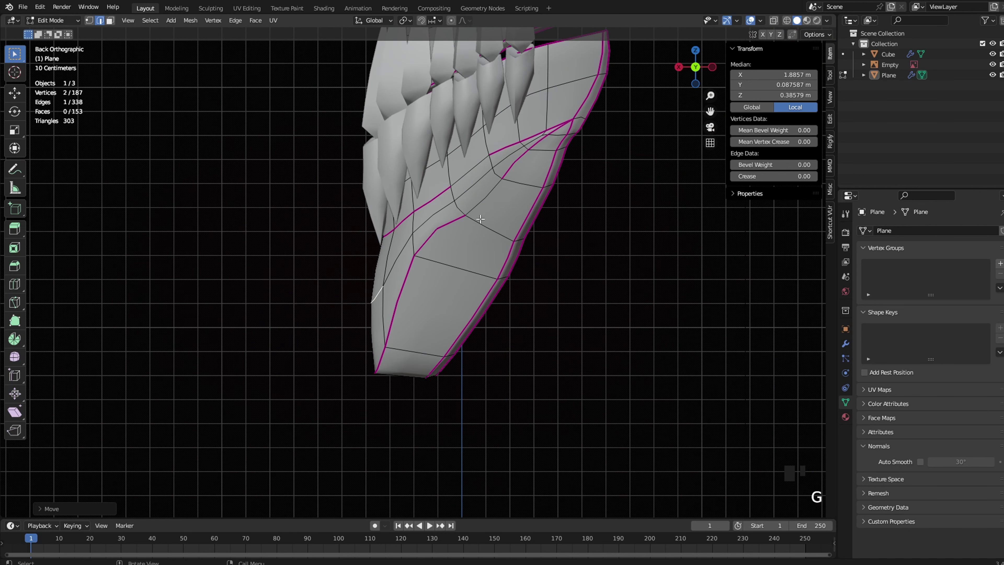
Undo the lower jaw's loop cut and the latest edits made to the chin's shape
{"action": "key", "text": "Tab"}
{"action": "scroll", "coordinate": [495, 231], "scroll_direction": "down", "scroll_amount": 5}
{"action": "left_click", "coordinate": [510, 244]}
{"action": "scroll", "coordinate": [504, 251], "scroll_direction": "down", "scroll_amount": 4}
{"action": "scroll", "coordinate": [485, 269], "scroll_direction": "up", "scroll_amount": 6}
{"action": "key", "text": "ctrl+z"}
{"action": "key", "text": "ctrl+z"}
{"action": "key", "text": "ctrl+z"}
{"action": "key", "text": "ctrl+z"}
{"action": "key", "text": "ctrl+z"}
{"action": "key", "text": "ctrl+z"}
{"action": "key", "text": "ctrl+z"}
{"action": "key", "text": "ctrl+z"}
{"action": "key", "text": "ctrl+z"}
{"action": "key", "text": "ctrl+z"}
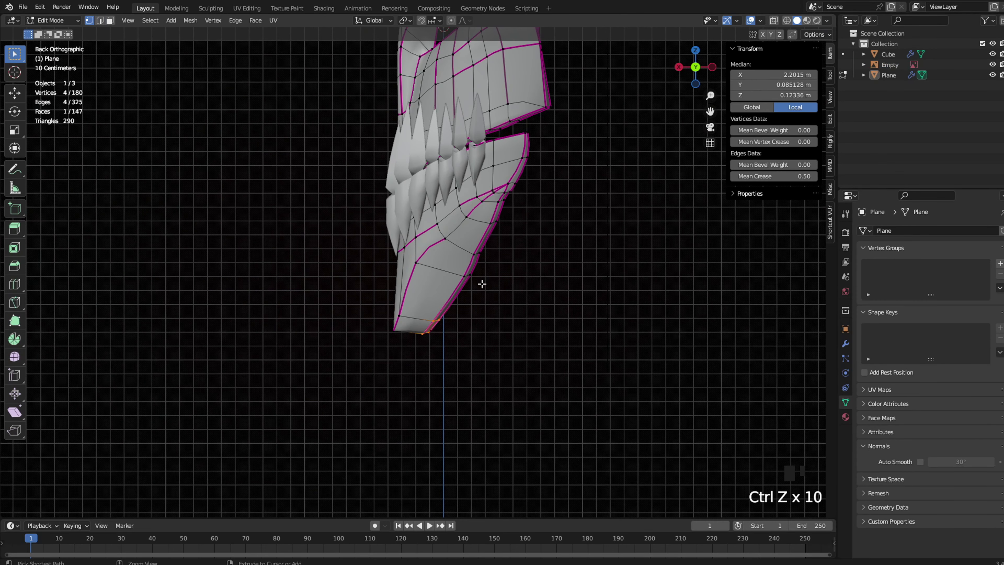
{"action": "key", "text": "ctrl+z"}
Move the four vertices at the back edge of the chin's lower tip to about X 2.189 m, Z 0.165 m in back view
{"action": "key", "text": "Tab"}
{"action": "scroll", "coordinate": [444, 302], "scroll_direction": "up", "scroll_amount": 3}
{"action": "key", "text": "z"}
{"action": "left_click", "coordinate": [414, 339]}
{"action": "left_click_drag", "start_coordinate": [503, 343], "coordinate": [415, 410]}
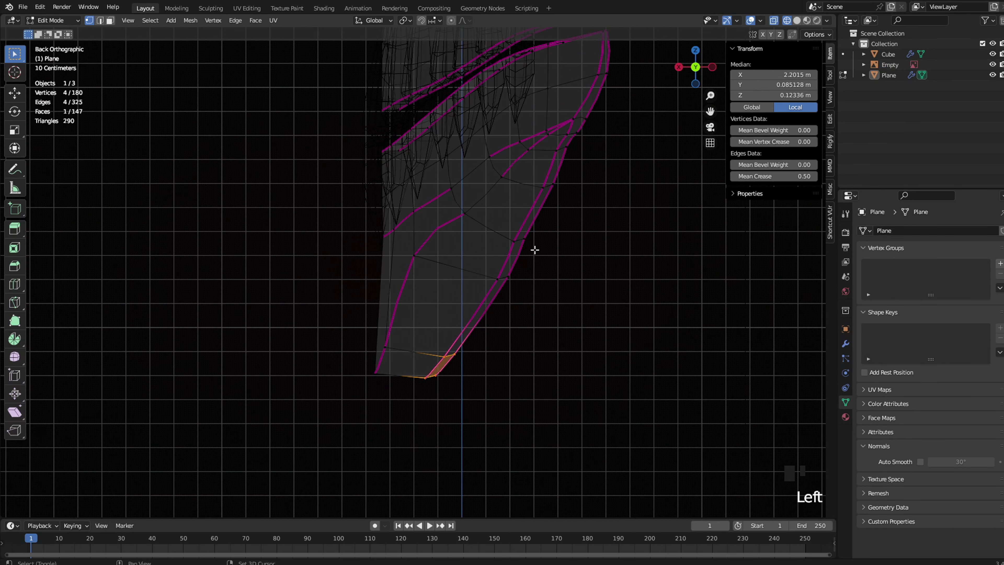
{"action": "left_click_drag", "start_coordinate": [535, 250], "coordinate": [477, 299], "text": "shift"}
{"action": "key", "text": "z"}
{"action": "left_click", "coordinate": [547, 298]}
{"action": "key", "text": "g"}
{"action": "left_click", "coordinate": [541, 299]}
{"action": "key", "text": "Tab"}
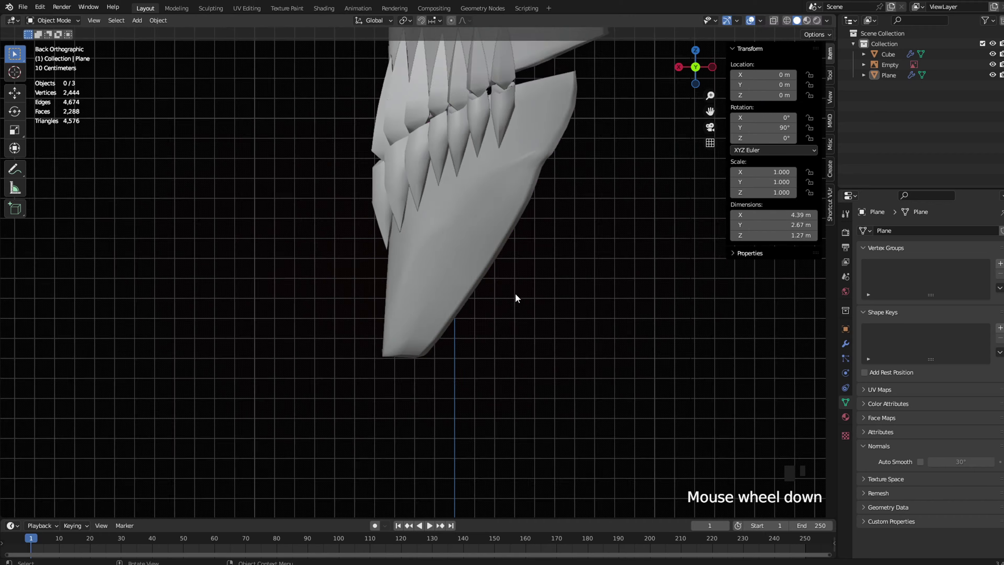
Reposition the edges along the chin's lower side rim in right-view wireframe so they follow the reference outline
{"action": "middle_click_drag", "start_coordinate": [515, 295], "coordinate": [601, 301]}
{"action": "key", "text": "grave"}
{"action": "left_click", "coordinate": [673, 298]}
{"action": "key", "text": "z"}
{"action": "left_click", "coordinate": [545, 279]}
{"action": "key", "text": "Tab"}
{"action": "mouse_move", "coordinate": [478, 333]}
{"action": "middle_mouse_down"}
{"action": "mouse_move", "coordinate": [476, 373]}
{"action": "mouse_move", "coordinate": [486, 336]}
{"action": "middle_mouse_up"}
{"action": "key", "text": "2"}
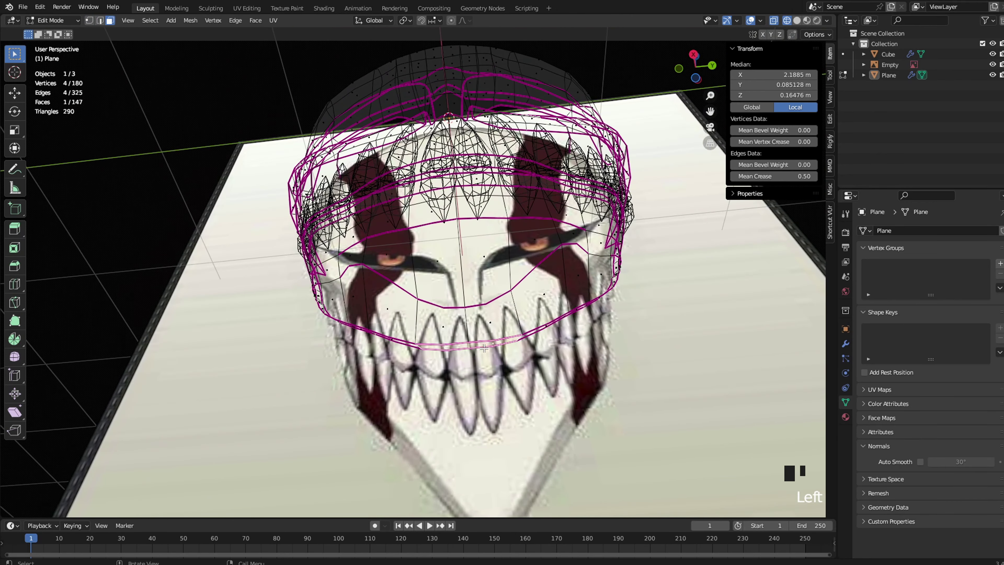
{"action": "key", "text": "grave"}
{"action": "left_click", "coordinate": [561, 340]}
{"action": "key", "text": "g"}
{"action": "key", "text": "z"}
{"action": "left_click", "coordinate": [565, 349]}
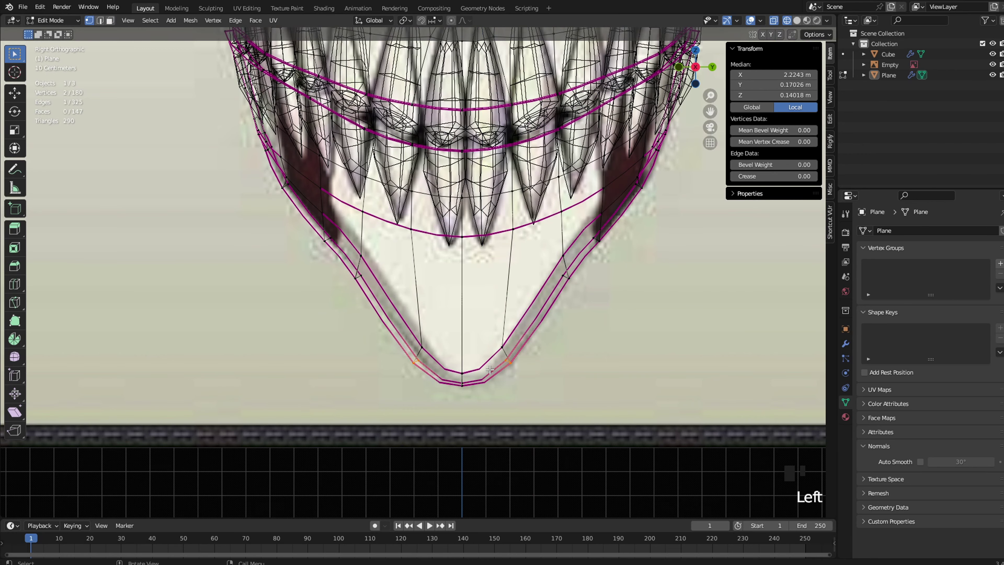
{"action": "key", "text": "g"}
{"action": "left_click", "coordinate": [489, 371]}
{"action": "key", "text": "Tab"}
{"action": "scroll", "coordinate": [557, 288], "scroll_direction": "down", "scroll_amount": 6}
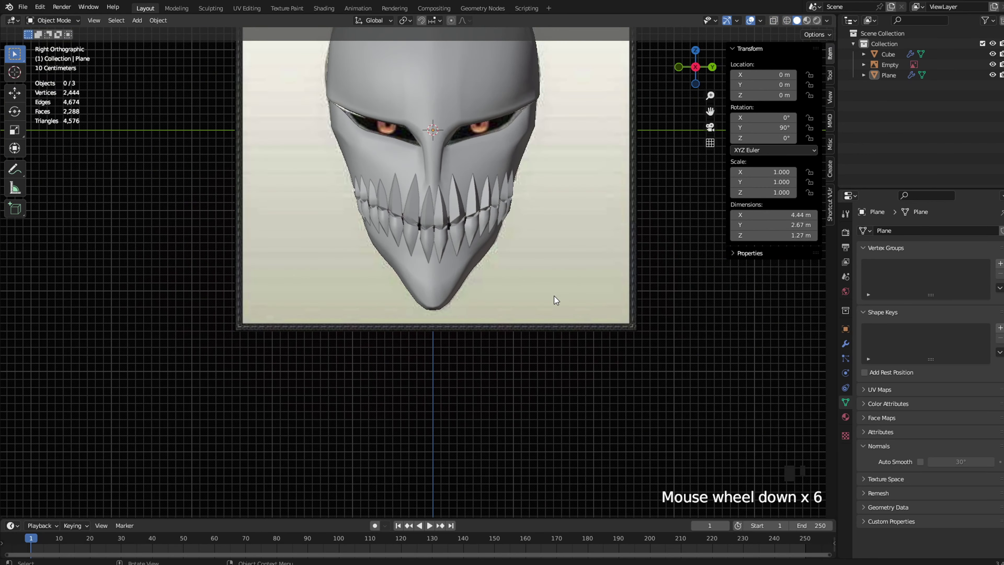
Move the inner rim vertex beside the chin tip in right-view wireframe to refine the chin's outline against the reference
{"action": "scroll", "coordinate": [556, 299], "scroll_direction": "up", "scroll_amount": 2}
{"action": "middle_click_drag", "start_coordinate": [492, 305], "coordinate": [598, 313]}
{"action": "scroll", "coordinate": [589, 292], "scroll_direction": "down", "scroll_amount": 3}
{"action": "key", "text": "Tab"}
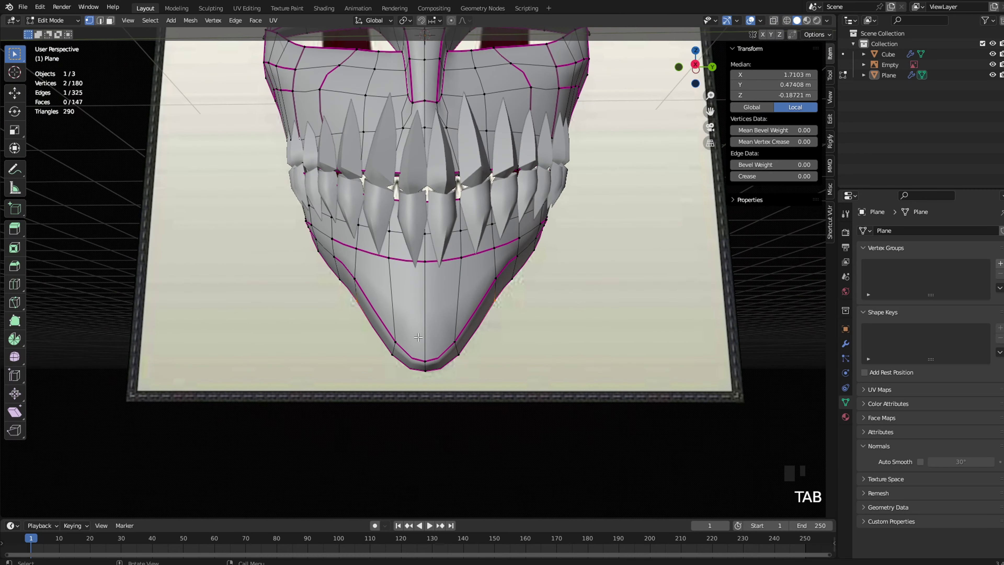
{"action": "key", "text": "grave"}
{"action": "key", "text": "2"}
{"action": "key", "text": "z"}
{"action": "key", "text": "1"}
{"action": "left_click", "coordinate": [450, 337]}
{"action": "key", "text": "g"}
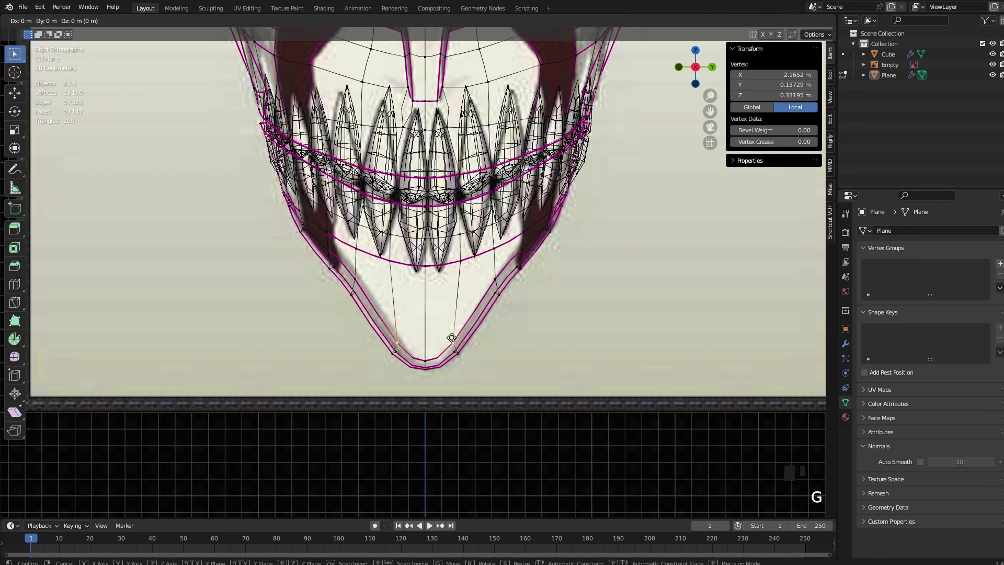
{"action": "key", "text": "g"}
{"action": "left_click", "coordinate": [458, 328]}
{"action": "key", "text": "g"}
{"action": "left_click", "coordinate": [455, 324]}
{"action": "key", "text": "z"}
{"action": "key", "text": "Tab"}
{"action": "scroll", "coordinate": [509, 366], "scroll_direction": "down", "scroll_amount": 6}
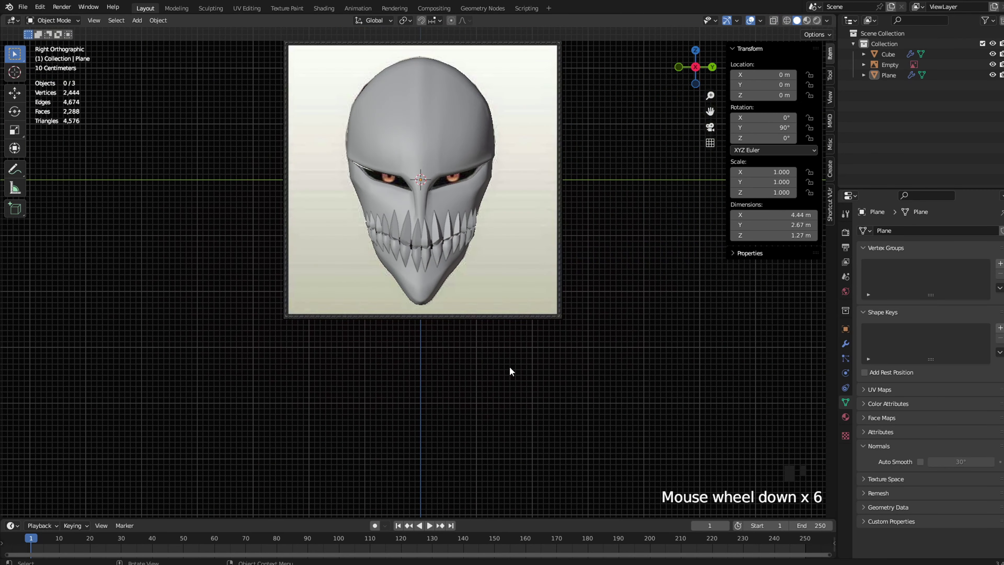
Slide the top-centre vertex of the mask's forehead along its edge
{"action": "scroll", "coordinate": [509, 366], "scroll_direction": "up", "scroll_amount": 2}
{"action": "mouse_move", "coordinate": [509, 366]}
{"action": "middle_mouse_down"}
{"action": "mouse_move", "coordinate": [412, 284]}
{"action": "mouse_move", "coordinate": [341, 264]}
{"action": "mouse_move", "coordinate": [315, 409]}
{"action": "mouse_move", "coordinate": [373, 386]}
{"action": "mouse_move", "coordinate": [507, 397]}
{"action": "middle_mouse_up"}
{"action": "left_click", "coordinate": [488, 218]}
{"action": "key", "text": "Tab"}
{"action": "left_click", "coordinate": [487, 217]}
{"action": "key", "text": "Tab"}
{"action": "middle_click_drag", "start_coordinate": [488, 218], "coordinate": [445, 182]}
{"action": "key", "text": "2"}
{"action": "left_click", "coordinate": [394, 127]}
{"action": "middle_click_drag", "start_coordinate": [414, 120], "coordinate": [453, 98]}
{"action": "key", "text": "1"}
{"action": "left_click", "coordinate": [431, 59]}
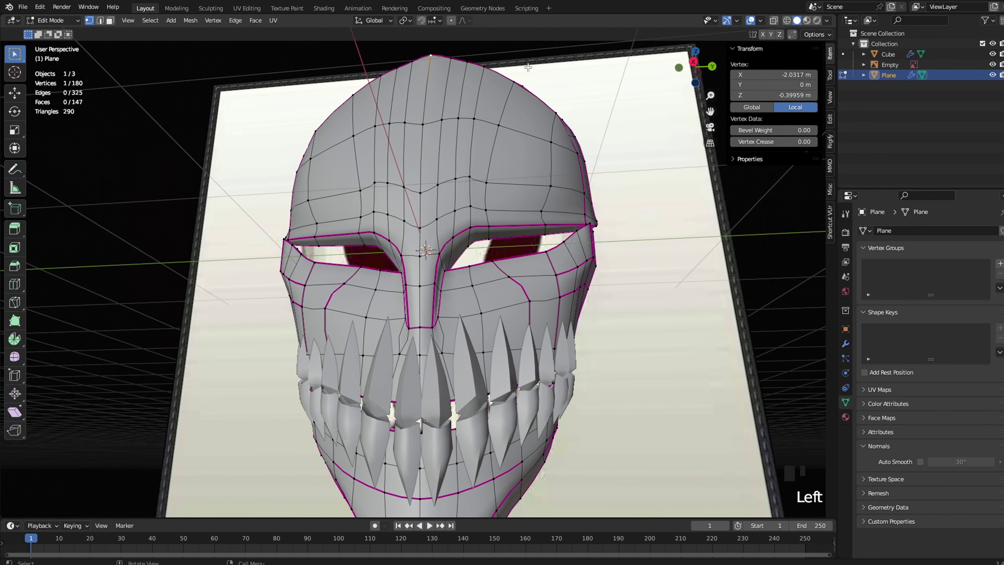
{"action": "key", "text": "g"}
{"action": "key", "text": "g"}
{"action": "left_click", "coordinate": [529, 74]}
{"action": "key", "text": "Tab"}
Compare the mask with the reference in wireframe and solid shading, and inspect it briefly with overlays hidden
{"action": "mouse_move", "coordinate": [528, 74]}
{"action": "middle_mouse_down"}
{"action": "mouse_move", "coordinate": [544, 66]}
{"action": "mouse_move", "coordinate": [553, 108]}
{"action": "mouse_move", "coordinate": [633, 144]}
{"action": "mouse_move", "coordinate": [541, 150]}
{"action": "middle_mouse_up"}
{"action": "left_click", "coordinate": [642, 149]}
{"action": "key", "text": "grave"}
{"action": "left_click", "coordinate": [583, 151]}
{"action": "key", "text": "z"}
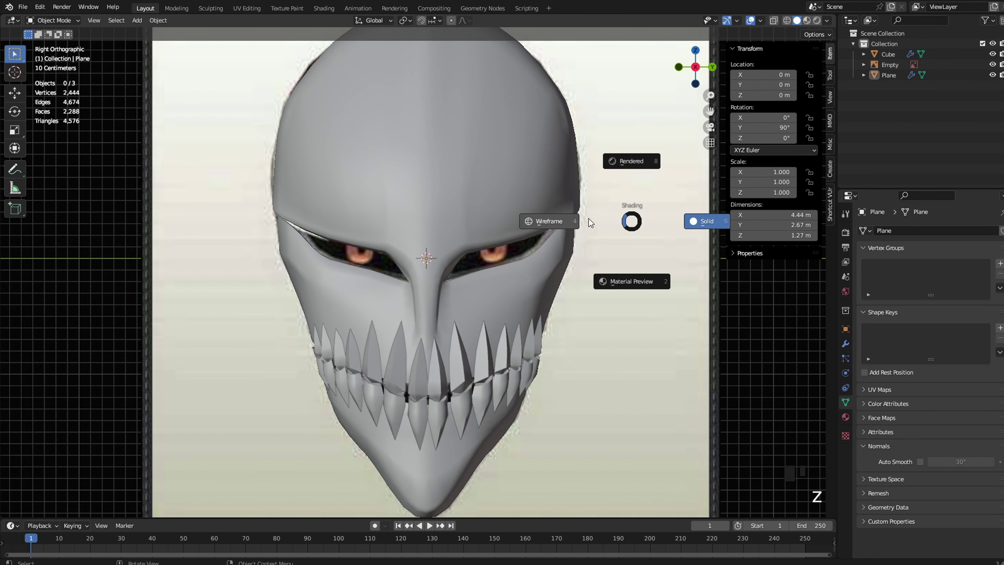
{"action": "left_click", "coordinate": [562, 219]}
{"action": "mouse_move", "coordinate": [465, 255]}
{"action": "middle_mouse_down", "text": "shift"}
{"action": "mouse_move", "coordinate": [461, 228]}
{"action": "mouse_move", "coordinate": [488, 266]}
{"action": "mouse_move", "coordinate": [485, 283]}
{"action": "mouse_move", "coordinate": [493, 255]}
{"action": "middle_mouse_up", "text": "shift"}
{"action": "key", "text": "z"}
{"action": "left_click", "coordinate": [510, 222]}
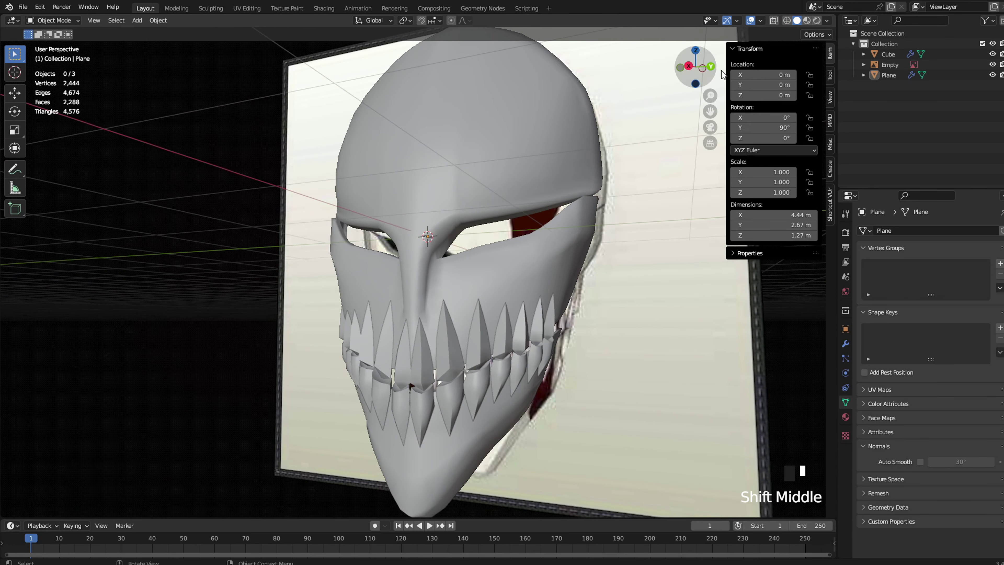
{"action": "left_click", "coordinate": [750, 23]}
{"action": "middle_click_drag", "start_coordinate": [594, 105], "coordinate": [586, 142]}
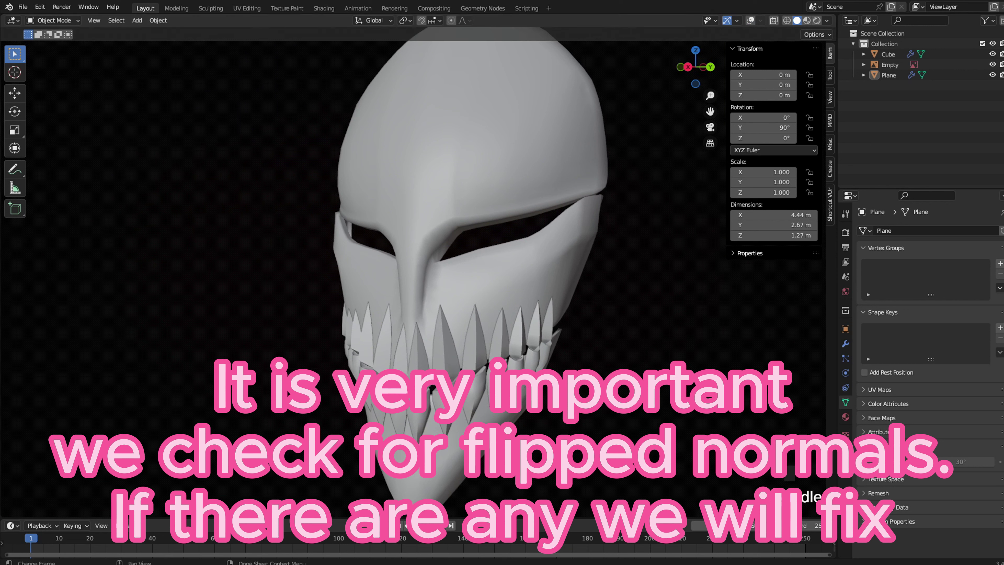
{"action": "left_click", "coordinate": [751, 20]}
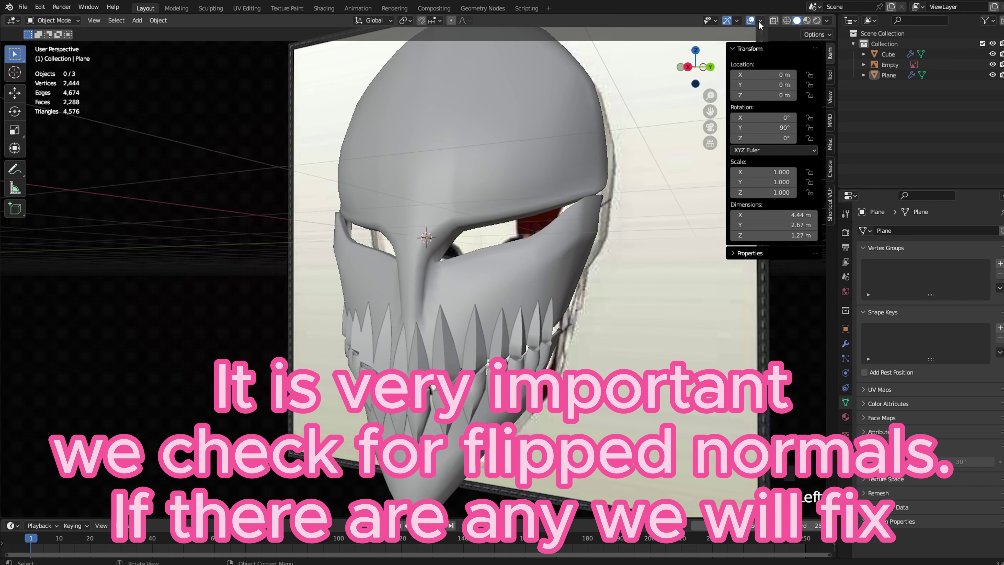
Turn on the Face Orientation overlay and select all of the mask's geometry in Edit Mode
{"action": "left_click", "coordinate": [761, 20]}
{"action": "left_click", "coordinate": [704, 222]}
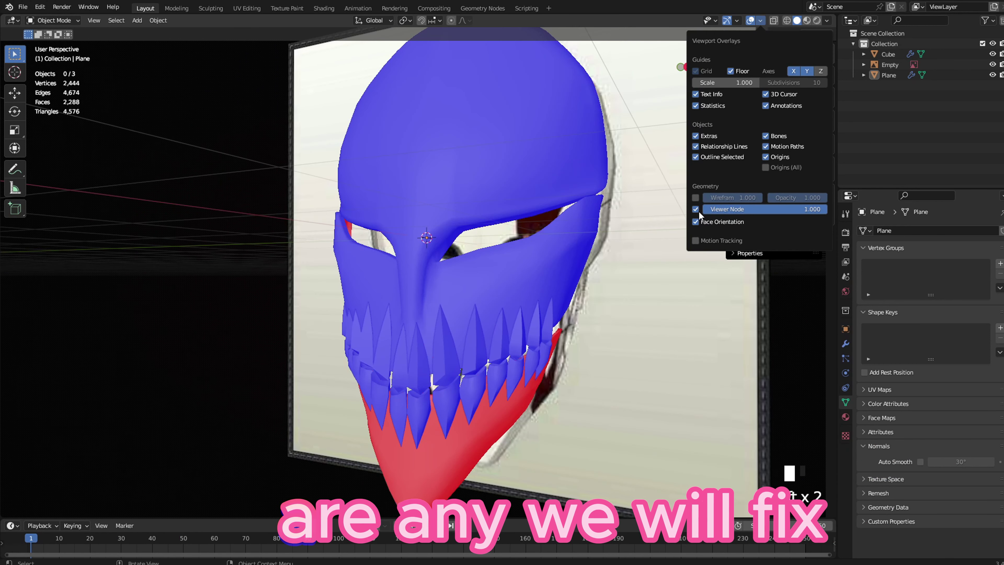
{"action": "key", "text": "Tab"}
{"action": "key", "text": "a"}
{"action": "scroll", "coordinate": [566, 299], "scroll_direction": "up", "scroll_amount": 3}
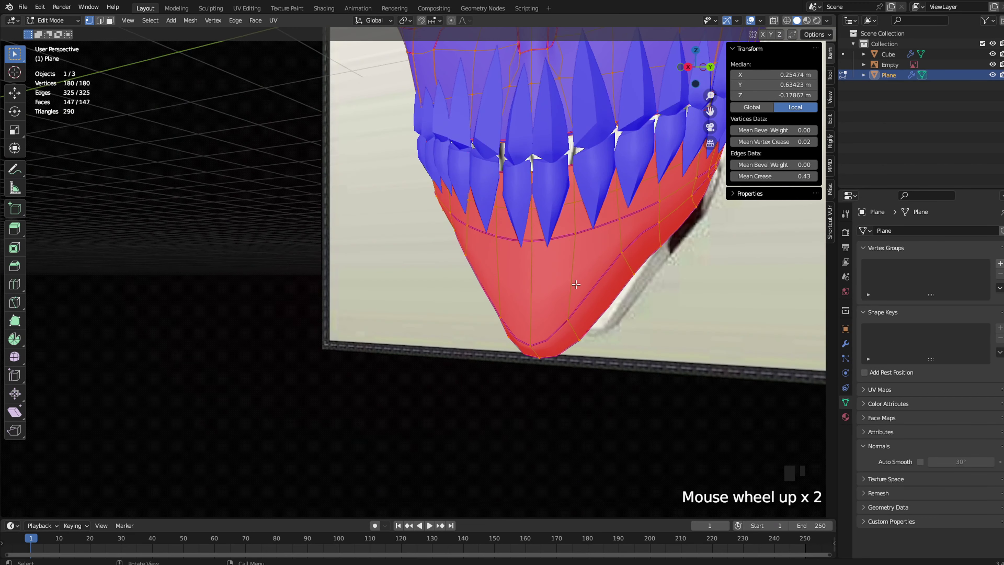
Try recalculating the mask's normals outside and flipping all of them, undoing each attempt
{"action": "key", "text": "shift+n"}
{"action": "key", "text": "ctrl+z"}
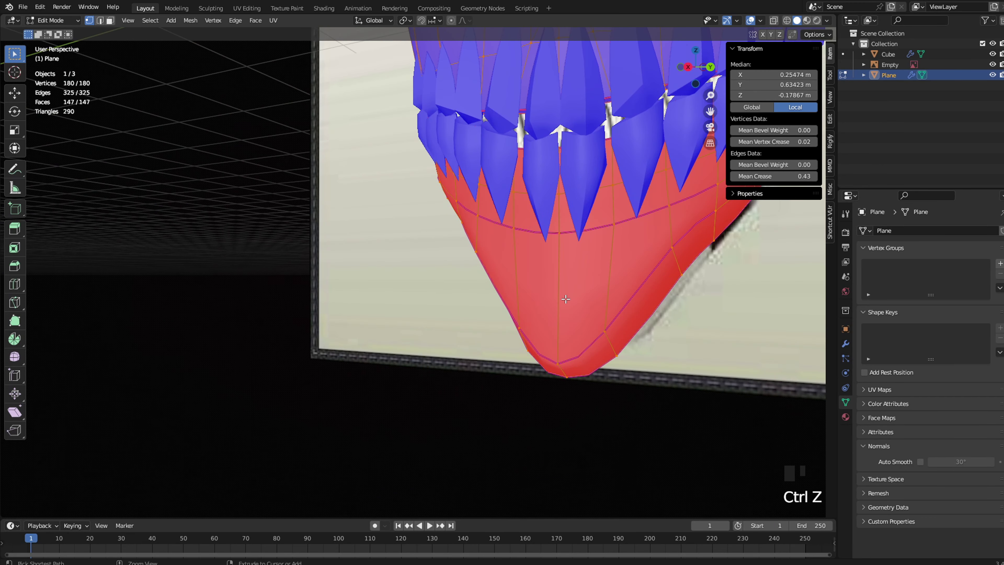
{"action": "left_click", "coordinate": [190, 20]}
{"action": "mouse_move", "coordinate": [218, 218]}
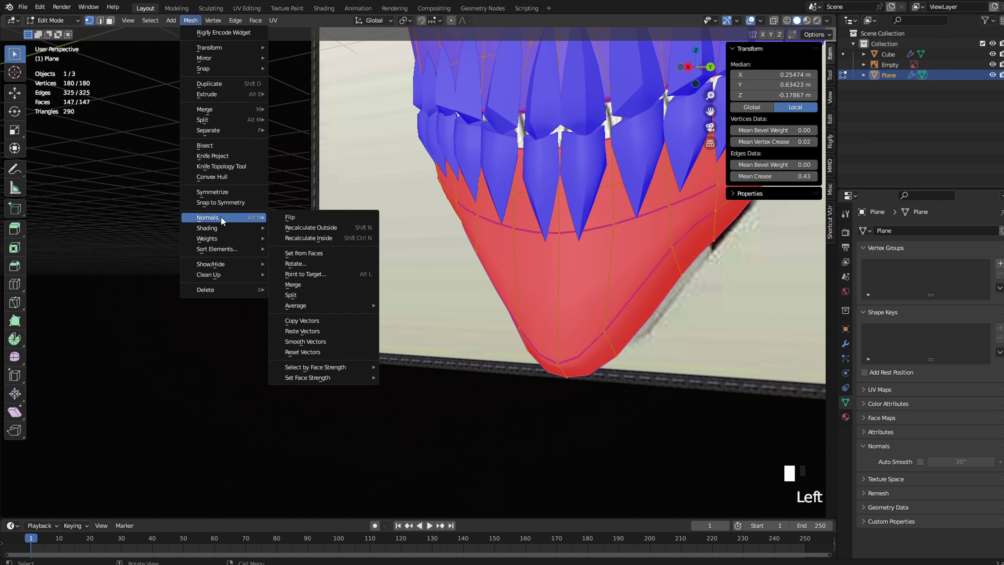
{"action": "left_click", "coordinate": [313, 217]}
{"action": "scroll", "coordinate": [488, 247], "scroll_direction": "down", "scroll_amount": 2}
{"action": "key", "text": "ctrl+z"}
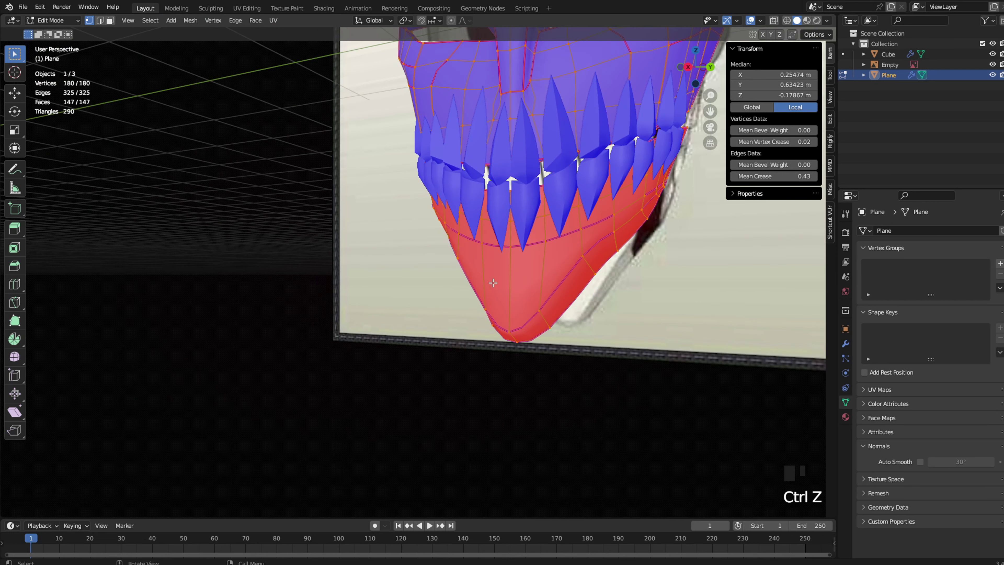
Recalculate all of the mask's normals to the outside and check the face orientation from the side and inside
{"action": "key", "text": "shift+n"}
{"action": "key", "text": "Tab"}
{"action": "middle_click_drag", "start_coordinate": [573, 307], "coordinate": [371, 413], "text": "shift"}
{"action": "left_click", "coordinate": [369, 414]}
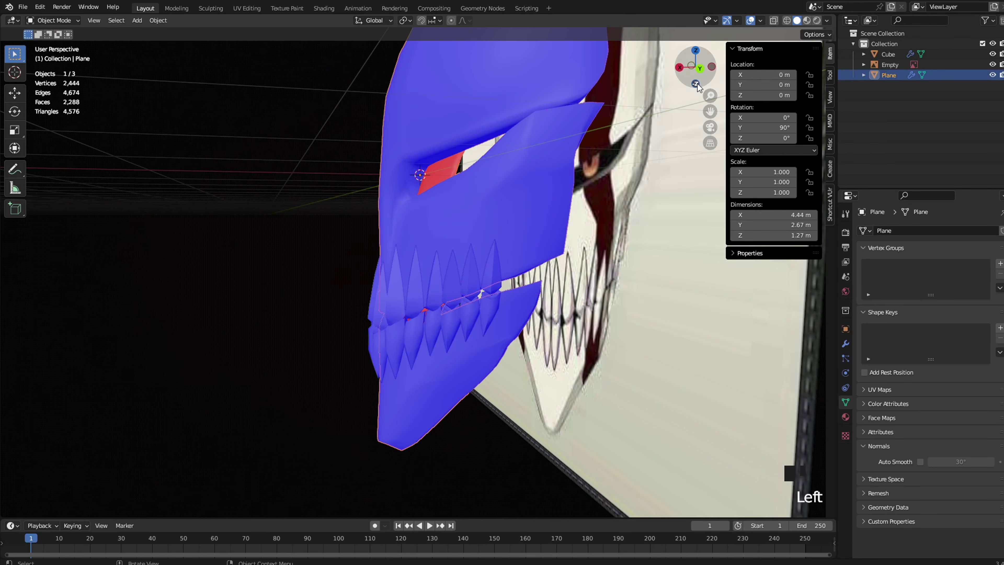
{"action": "left_click", "coordinate": [761, 26]}
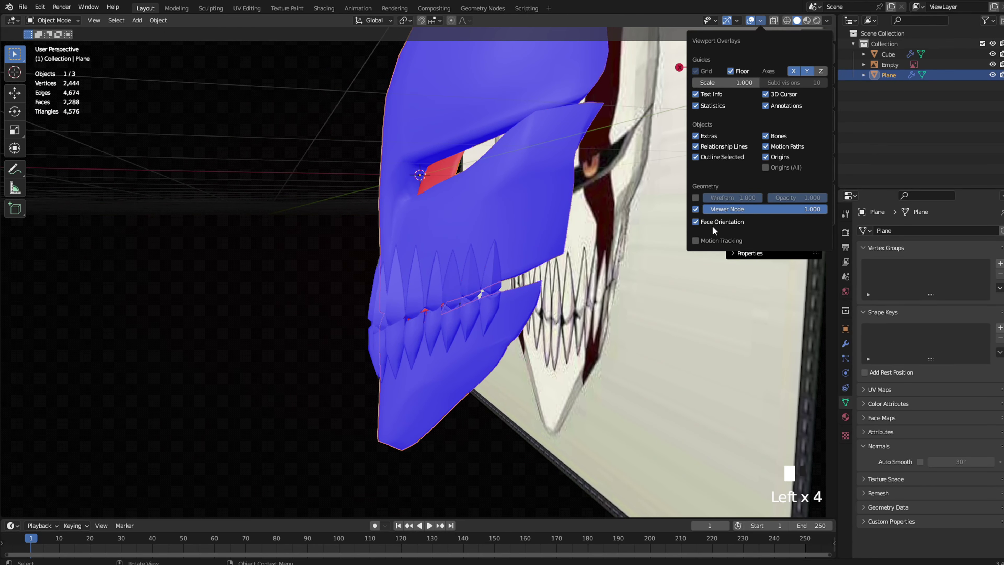
{"action": "middle_click_drag", "start_coordinate": [528, 236], "coordinate": [403, 216]}
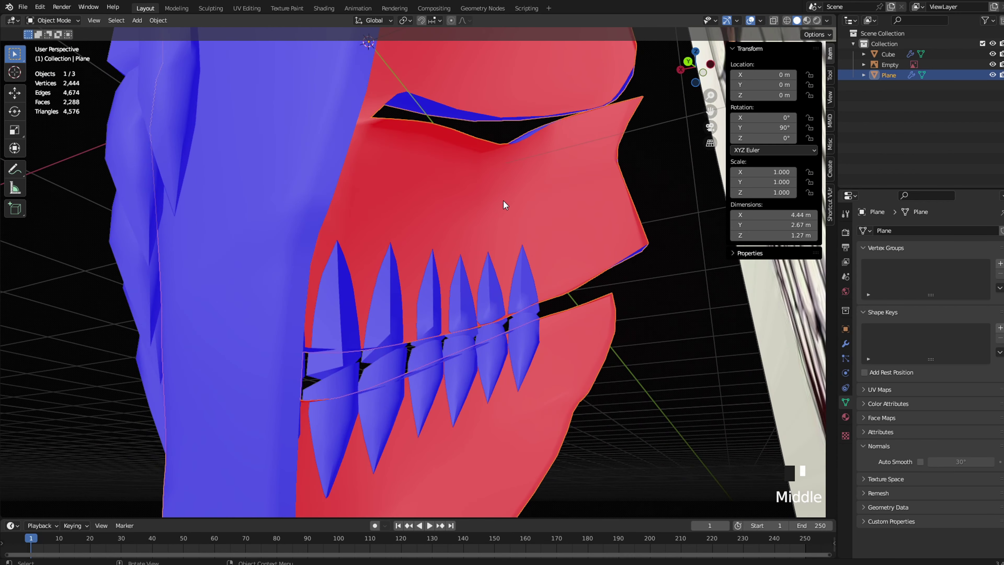
Add a Solidify modifier to the mask and check the thickness along its side edges
{"action": "left_click", "coordinate": [846, 344]}
{"action": "left_click", "coordinate": [887, 231]}
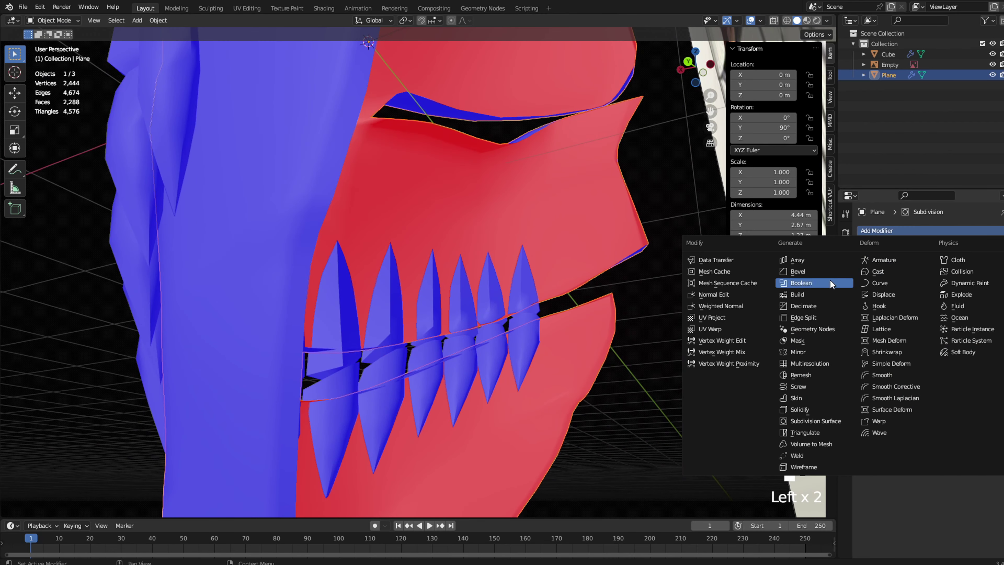
{"action": "left_click", "coordinate": [796, 410]}
{"action": "scroll", "coordinate": [628, 335], "scroll_direction": "up", "scroll_amount": 4}
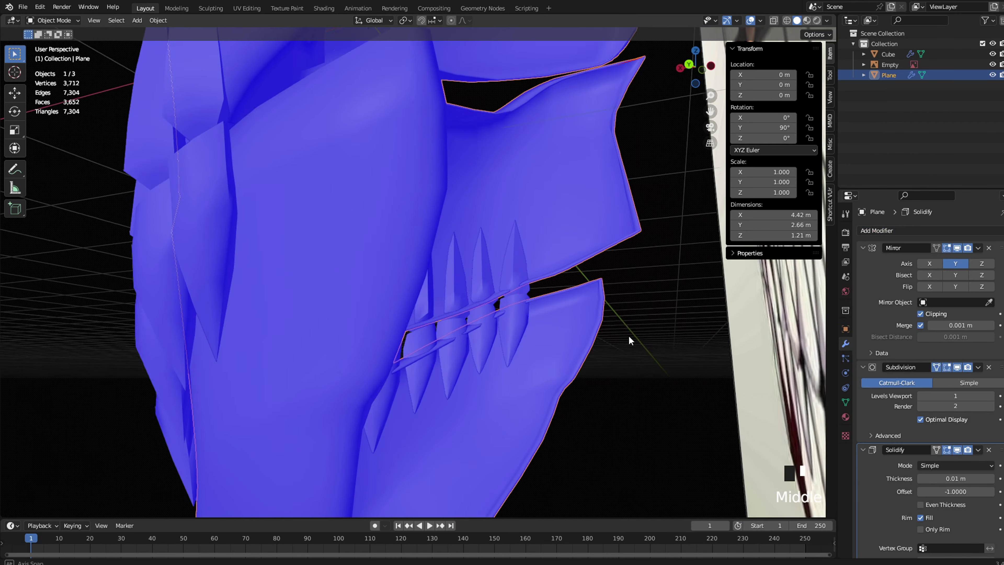
{"action": "scroll", "coordinate": [490, 348], "scroll_direction": "down", "scroll_amount": 3}
{"action": "middle_click_drag", "start_coordinate": [493, 347], "coordinate": [520, 349]}
{"action": "scroll", "coordinate": [519, 348], "scroll_direction": "up", "scroll_amount": 2}
{"action": "mouse_move", "coordinate": [640, 378]}
{"action": "middle_mouse_down"}
{"action": "mouse_move", "coordinate": [652, 390]}
{"action": "mouse_move", "coordinate": [624, 386]}
{"action": "middle_mouse_up"}
Try applying the Solidify modifier ahead of the mask's other modifiers, and undo it
{"action": "left_click", "coordinate": [979, 450]}
{"action": "left_click", "coordinate": [946, 459]}
{"action": "scroll", "coordinate": [616, 397], "scroll_direction": "down", "scroll_amount": 2}
{"action": "middle_click_drag", "start_coordinate": [618, 155], "coordinate": [614, 126]}
{"action": "key", "text": "ctrl+z"}
{"action": "scroll", "coordinate": [643, 279], "scroll_direction": "up", "scroll_amount": 1}
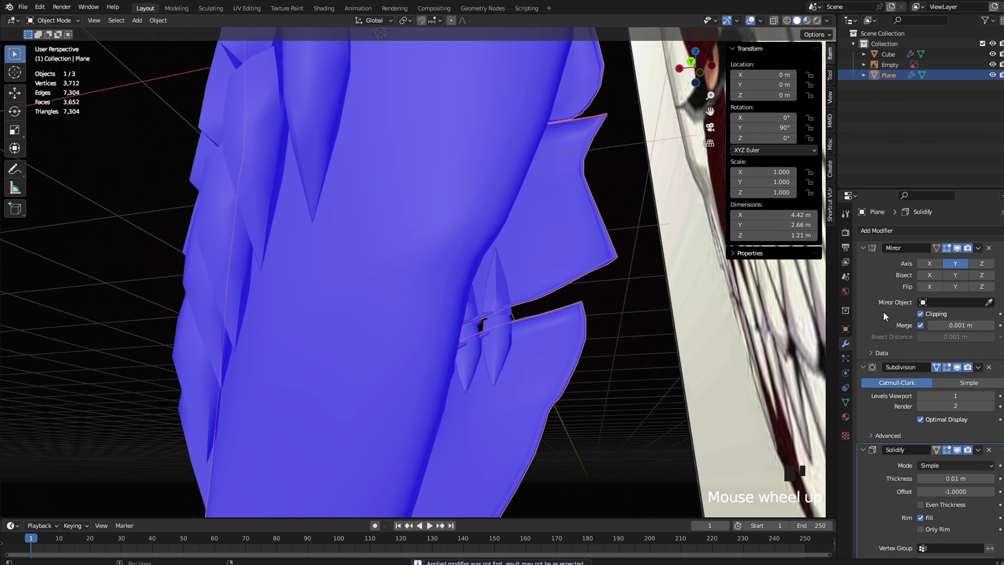
Apply the mask's Mirror, Subdivision and Solidify modifiers in that order
{"action": "left_click", "coordinate": [979, 248]}
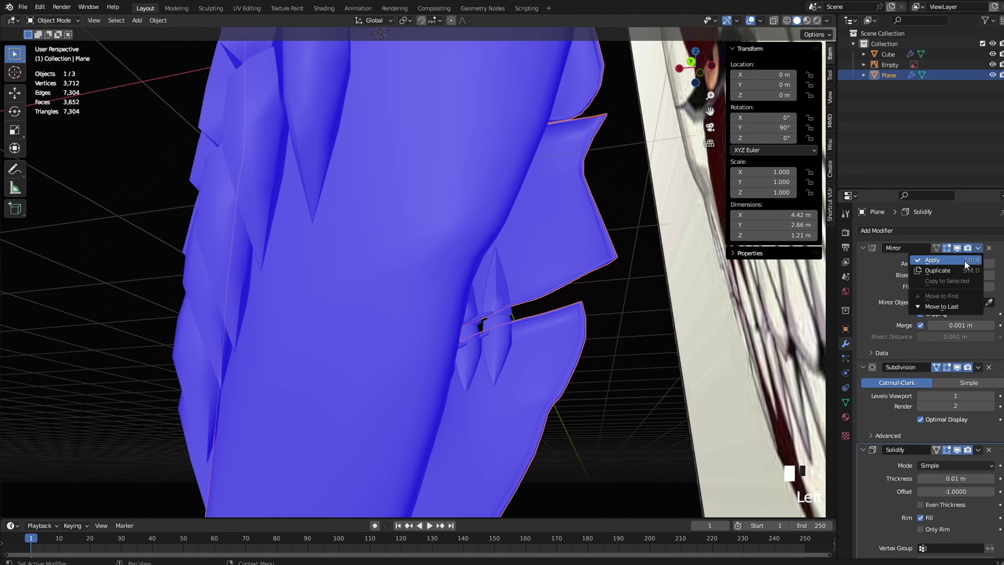
{"action": "left_click", "coordinate": [965, 260]}
{"action": "left_click", "coordinate": [979, 248]}
{"action": "left_click", "coordinate": [964, 260]}
{"action": "left_click", "coordinate": [978, 248]}
{"action": "left_click", "coordinate": [965, 260]}
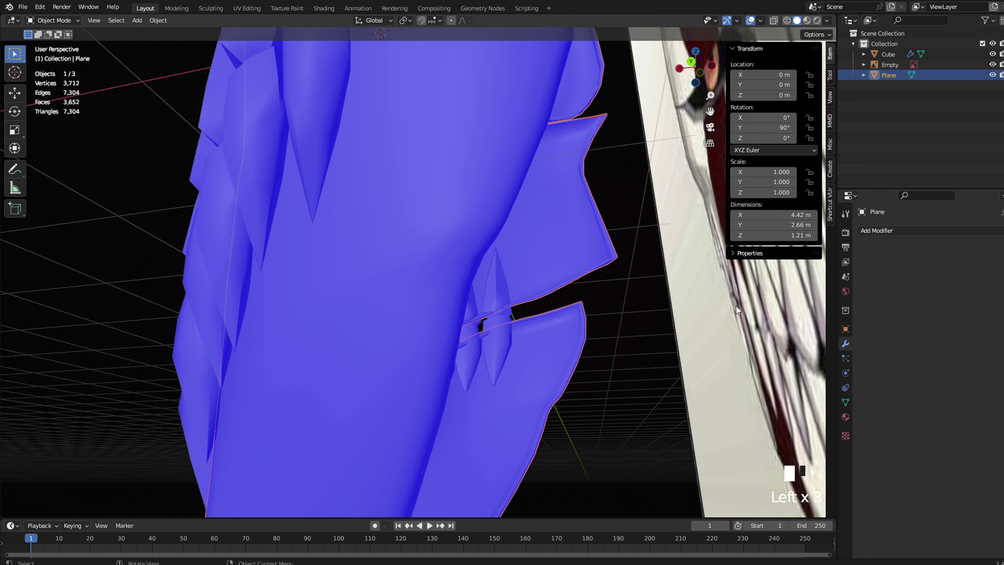
Try Auto Smooth on the mask's normals with an angle of 180°
{"action": "middle_click_drag", "start_coordinate": [736, 311], "coordinate": [866, 414]}
{"action": "left_click", "coordinate": [846, 402]}
{"action": "left_click", "coordinate": [920, 462]}
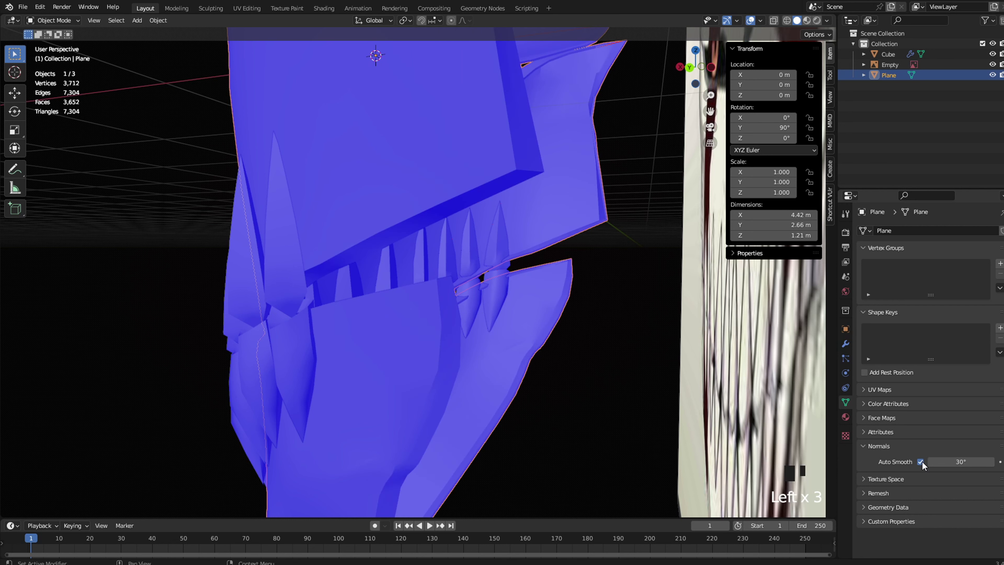
{"action": "left_click", "coordinate": [920, 462]}
{"action": "left_click", "coordinate": [920, 462]}
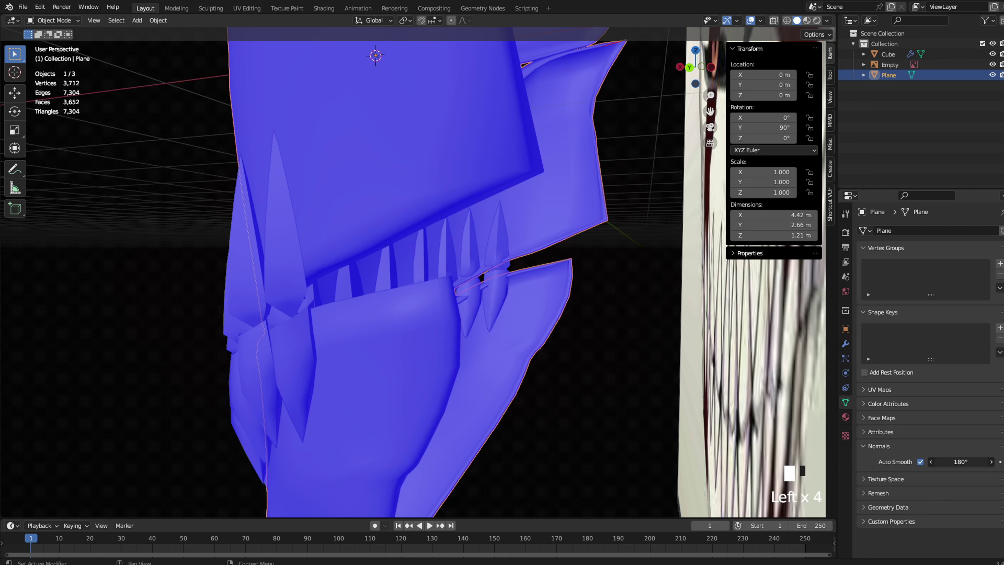
Turn off the Face Orientation overlay and disable Auto Smooth for the mask
{"action": "left_click", "coordinate": [760, 20]}
{"action": "left_click", "coordinate": [733, 217]}
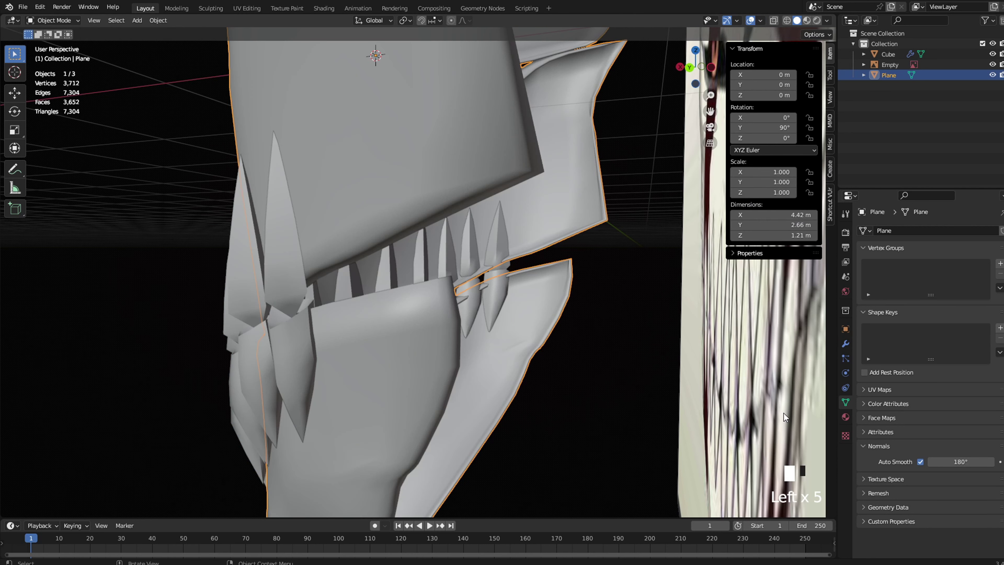
{"action": "left_click", "coordinate": [920, 461]}
Examine the solidified mask and its mesh against the reference from the right view and from several angles
{"action": "middle_click_drag", "start_coordinate": [534, 400], "coordinate": [686, 354]}
{"action": "key", "text": "grave"}
{"action": "left_click", "coordinate": [727, 359]}
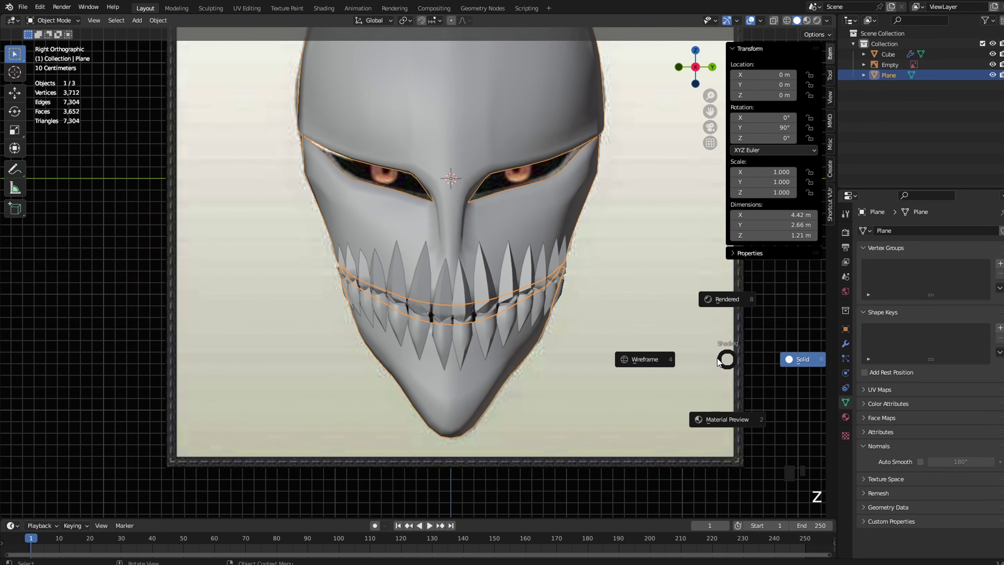
{"action": "key", "text": "Tab"}
{"action": "key", "text": "z"}
{"action": "mouse_move", "coordinate": [613, 345]}
{"action": "middle_mouse_down"}
{"action": "mouse_move", "coordinate": [601, 346]}
{"action": "mouse_move", "coordinate": [619, 346]}
{"action": "middle_mouse_up"}
{"action": "key", "text": "Tab"}
{"action": "key", "text": "Tab"}
{"action": "scroll", "coordinate": [560, 317], "scroll_direction": "up", "scroll_amount": 1}
{"action": "key", "text": "Tab"}
{"action": "middle_click_drag", "start_coordinate": [560, 317], "coordinate": [451, 344]}
{"action": "scroll", "coordinate": [542, 337], "scroll_direction": "down", "scroll_amount": 3}
{"action": "left_click", "coordinate": [550, 337]}
{"action": "scroll", "coordinate": [550, 337], "scroll_direction": "up", "scroll_amount": 1}
{"action": "middle_click_drag", "start_coordinate": [451, 344], "coordinate": [458, 296], "text": "shift"}
{"action": "scroll", "coordinate": [458, 296], "scroll_direction": "up", "scroll_amount": 2}
{"action": "middle_click_drag", "start_coordinate": [458, 296], "coordinate": [457, 294]}
Apply the teeth object's remaining modifier
{"action": "left_click", "coordinate": [523, 225]}
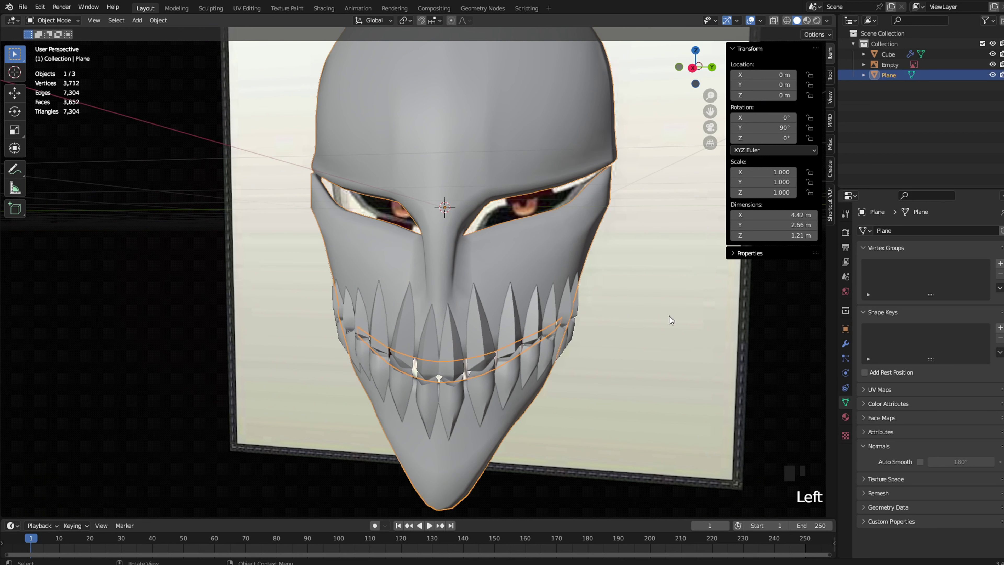
{"action": "left_click", "coordinate": [844, 344]}
{"action": "left_click", "coordinate": [518, 279]}
{"action": "left_click", "coordinate": [978, 248]}
{"action": "left_click", "coordinate": [945, 257]}
Join the mask into the teeth object as a single mesh
{"action": "left_click", "coordinate": [530, 276]}
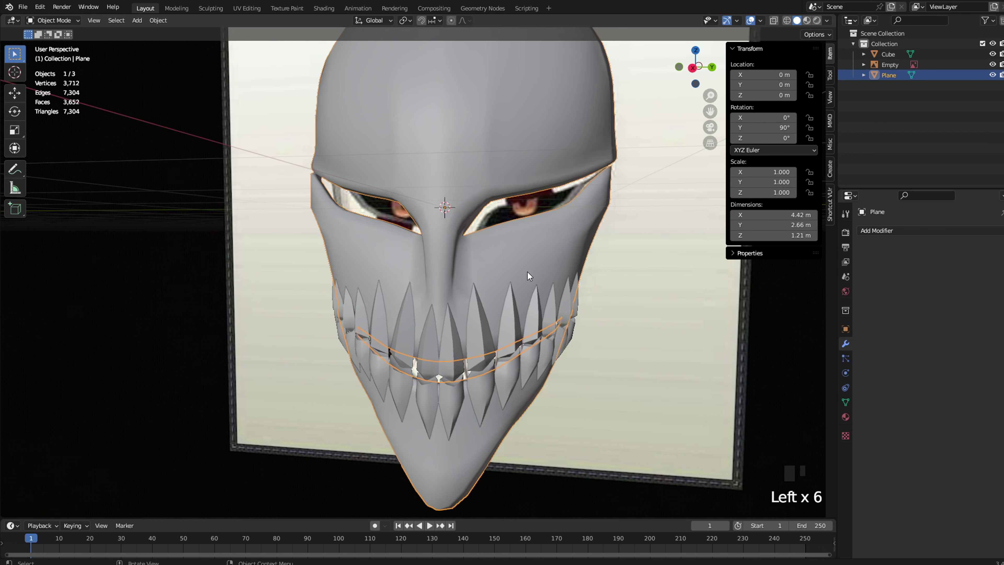
{"action": "left_click", "coordinate": [508, 326], "text": "shift"}
{"action": "key", "text": "ctrl+j"}
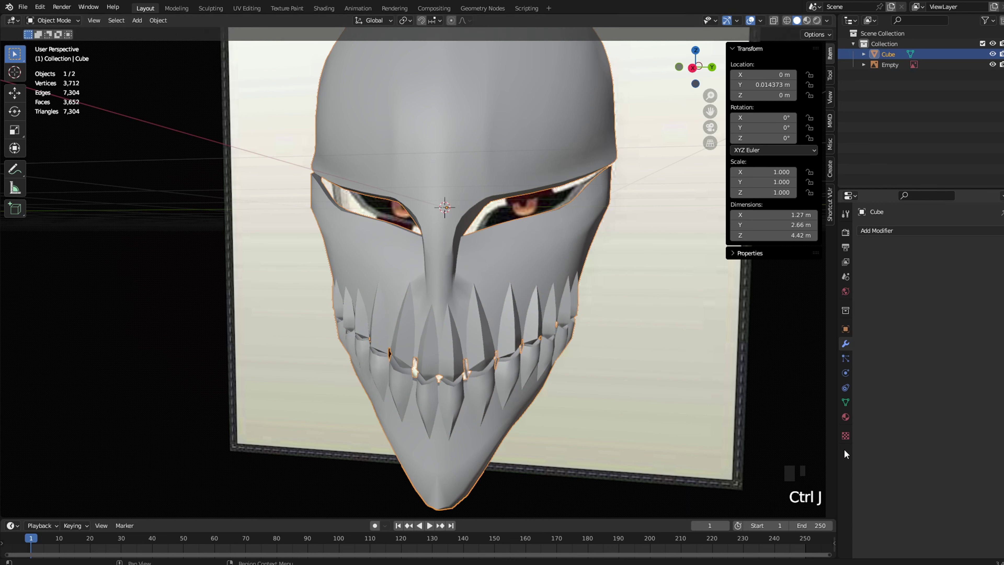
Set the joined mask's Auto Smooth angle to 89.3° while checking the shading of the teeth
{"action": "left_click", "coordinate": [846, 402]}
{"action": "left_click_drag", "start_coordinate": [947, 459], "coordinate": [985, 459]}
{"action": "middle_click_drag", "start_coordinate": [554, 404], "coordinate": [632, 384]}
{"action": "left_click", "coordinate": [684, 390]}
{"action": "scroll", "coordinate": [567, 412], "scroll_direction": "up", "scroll_amount": 4}
{"action": "left_click", "coordinate": [604, 321]}
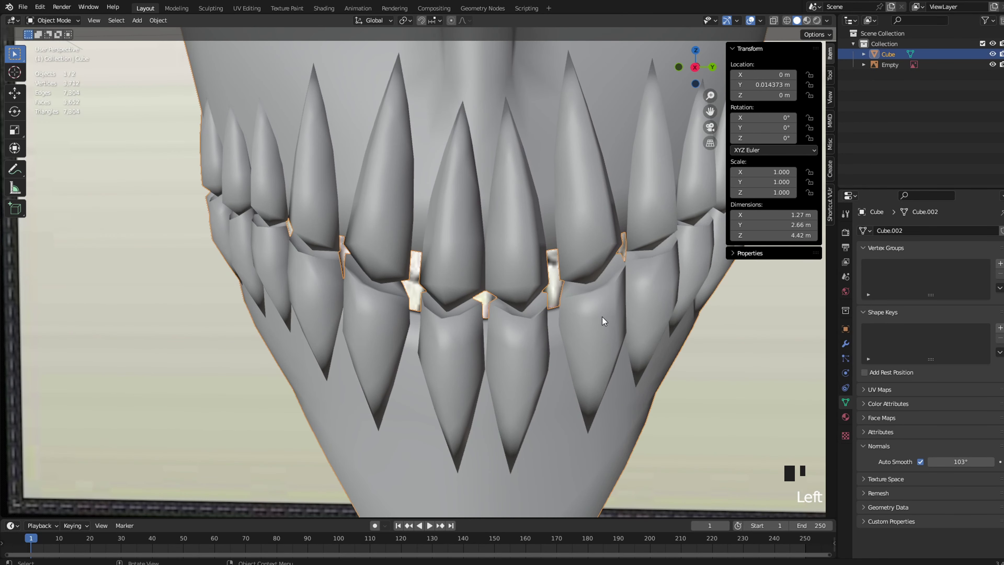
{"action": "middle_click_drag", "start_coordinate": [604, 321], "coordinate": [580, 352], "text": "shift"}
{"action": "left_click_drag", "start_coordinate": [961, 462], "coordinate": [952, 461]}
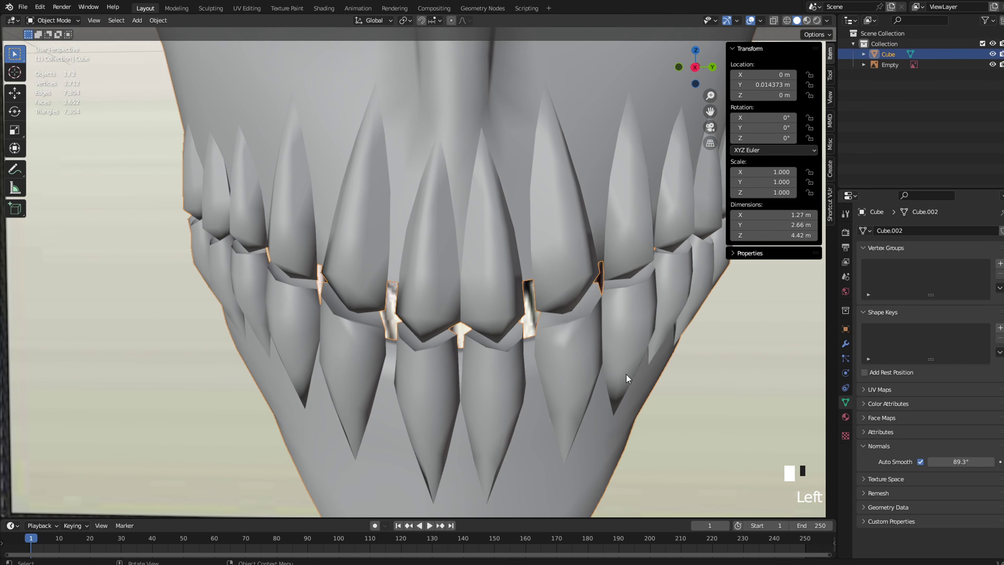
Hide the reference image behind the mask
{"action": "scroll", "coordinate": [635, 377], "scroll_direction": "down", "scroll_amount": 5}
{"action": "left_click", "coordinate": [670, 441]}
{"action": "middle_click_drag", "start_coordinate": [669, 442], "coordinate": [557, 262]}
{"action": "left_click", "coordinate": [511, 268]}
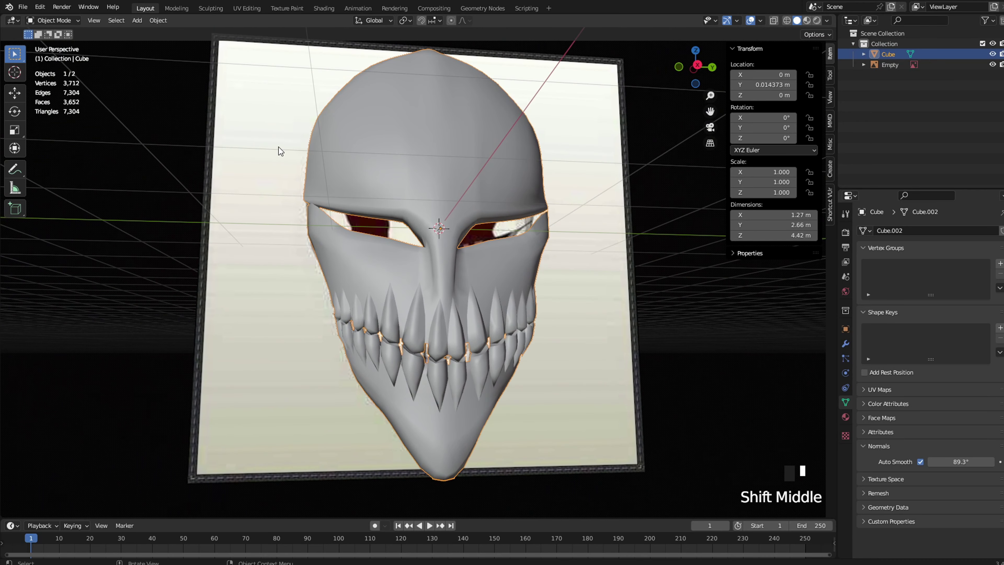
{"action": "left_click", "coordinate": [263, 152]}
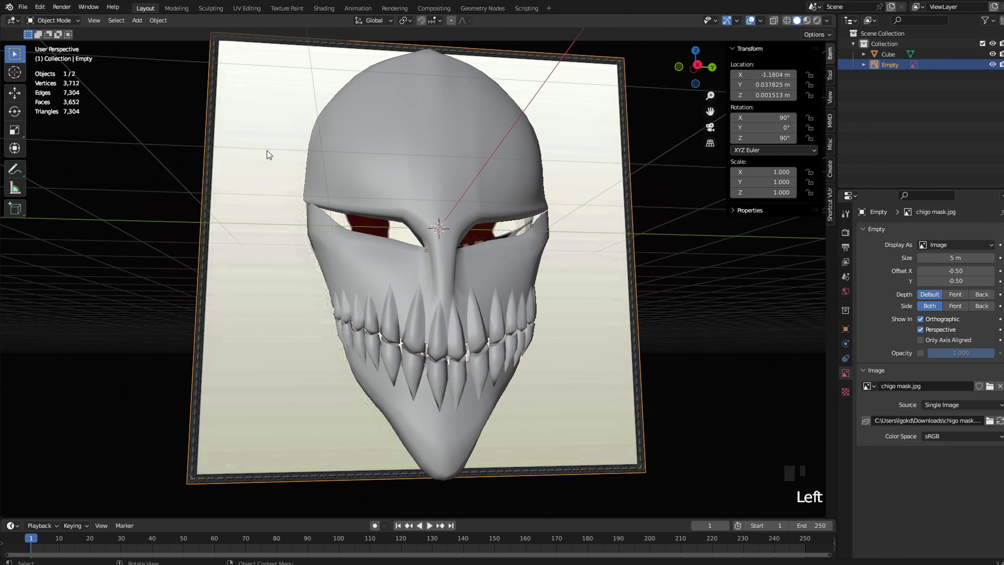
{"action": "key", "text": "h"}
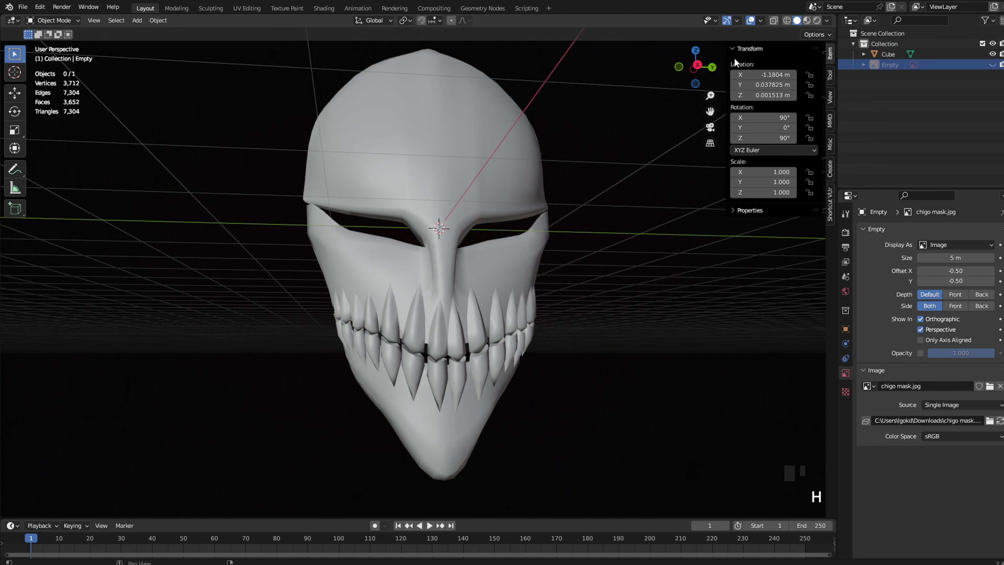
Examine the joined mask's shading and mesh from the side and the front
{"action": "middle_click_drag", "start_coordinate": [534, 151], "coordinate": [433, 175]}
{"action": "scroll", "coordinate": [434, 245], "scroll_direction": "up", "scroll_amount": 3}
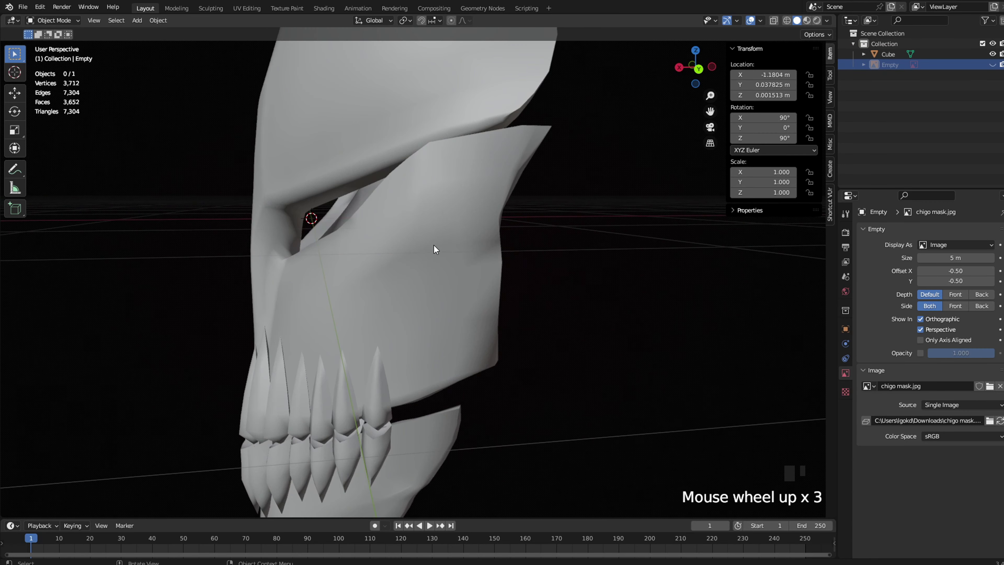
{"action": "left_click", "coordinate": [433, 246]}
{"action": "left_click", "coordinate": [760, 21]}
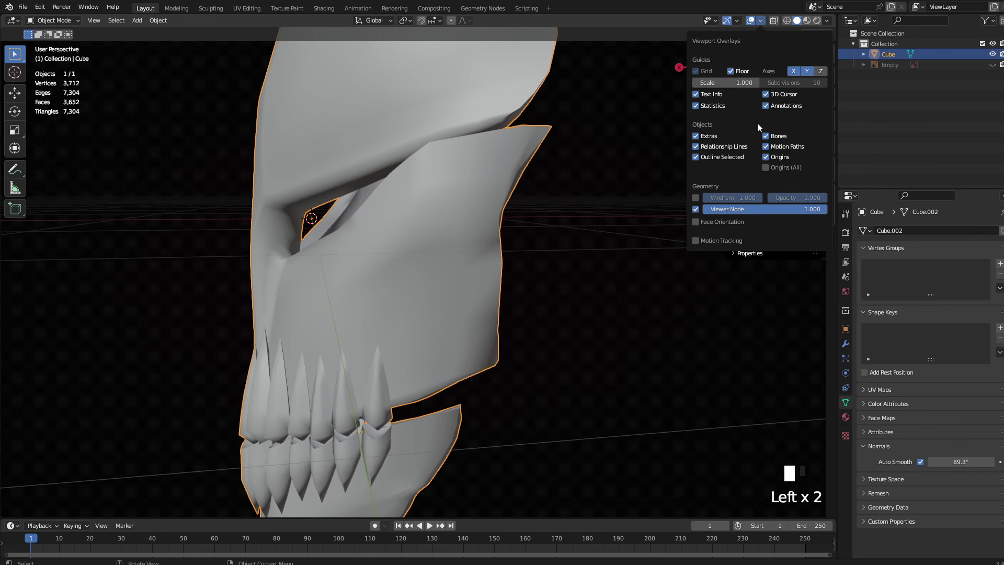
{"action": "scroll", "coordinate": [590, 213], "scroll_direction": "down", "scroll_amount": 2}
{"action": "middle_click_drag", "start_coordinate": [589, 212], "coordinate": [626, 205]}
{"action": "left_click", "coordinate": [576, 207]}
{"action": "left_click", "coordinate": [528, 176]}
{"action": "key", "text": "Tab"}
{"action": "key", "text": "Tab"}
{"action": "key", "text": "Tab"}
{"action": "scroll", "coordinate": [622, 202], "scroll_direction": "down", "scroll_amount": 1}
{"action": "mouse_move", "coordinate": [623, 203]}
{"action": "middle_mouse_down"}
{"action": "mouse_move", "coordinate": [713, 213]}
{"action": "mouse_move", "coordinate": [629, 207]}
{"action": "middle_mouse_up"}
{"action": "scroll", "coordinate": [713, 213], "scroll_direction": "up", "scroll_amount": 2}
{"action": "key", "text": "Tab"}
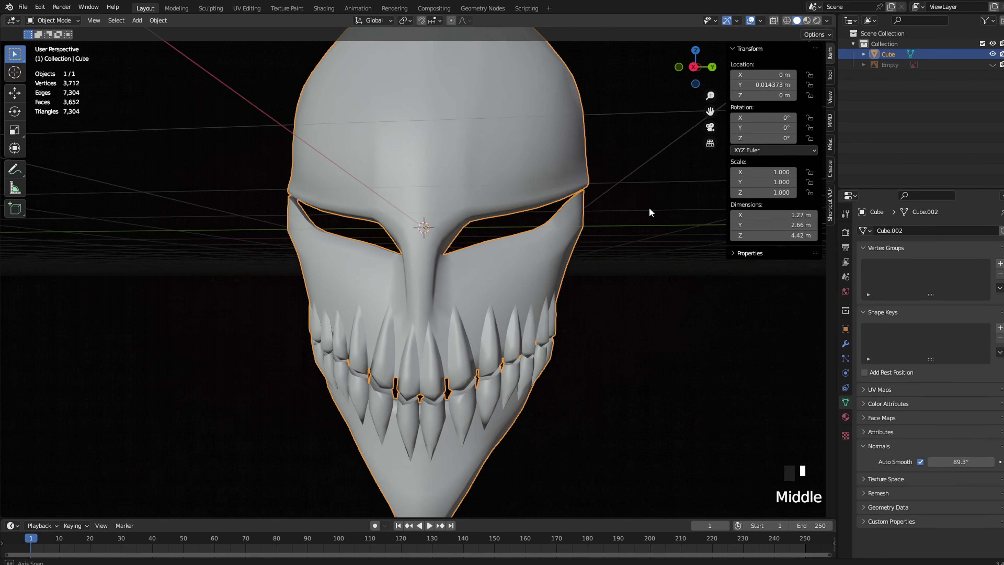
{"action": "scroll", "coordinate": [629, 208], "scroll_direction": "down", "scroll_amount": 1}
Export the joined mask model for texturing
{"action": "left_click", "coordinate": [23, 7]}
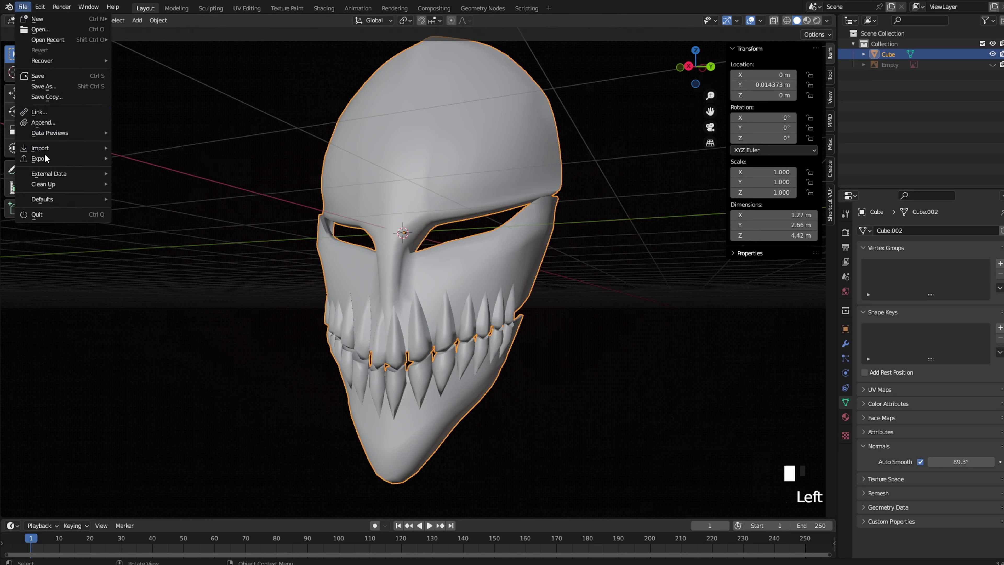
{"action": "mouse_move", "coordinate": [45, 158]}
{"action": "left_click", "coordinate": [166, 274]}
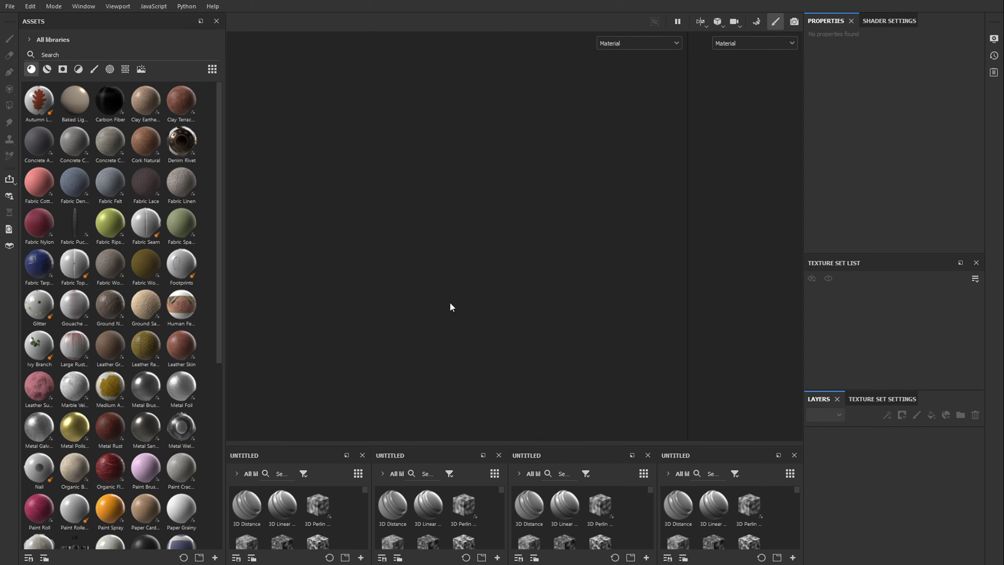
Switch to Substance 3D Painter, bake the mask's selected mesh maps at 2048 output size and return to painting mode
{"action": "left_click_drag", "start_coordinate": [444, 278], "coordinate": [328, 216], "text": "alt"}
{"action": "middle_click_drag", "start_coordinate": [470, 302], "coordinate": [317, 163], "text": "alt"}
{"action": "left_click_drag", "start_coordinate": [379, 211], "coordinate": [299, 219], "text": "alt"}
{"action": "scroll", "coordinate": [299, 219], "scroll_direction": "down", "scroll_amount": 2}
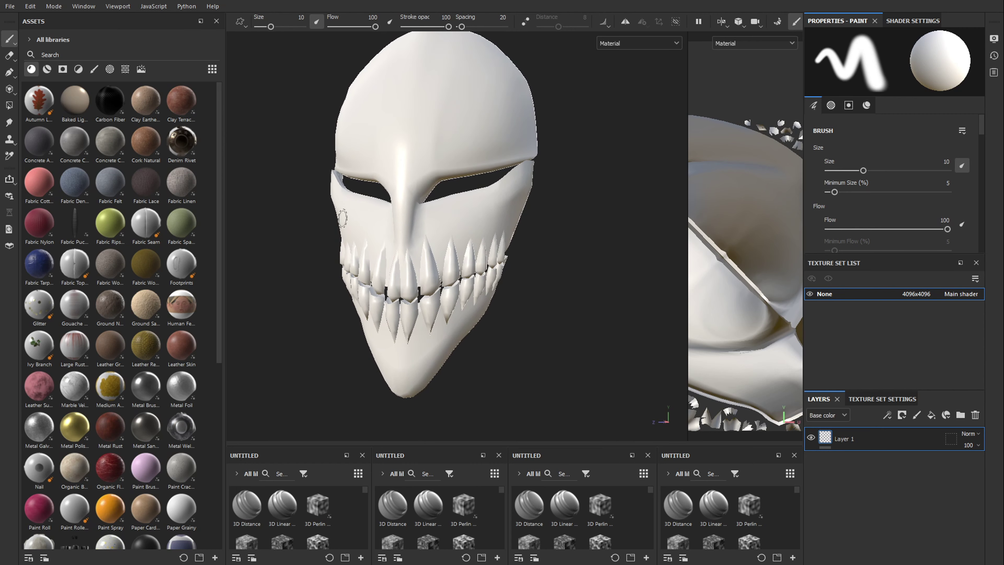
{"action": "middle_click_drag", "start_coordinate": [346, 218], "coordinate": [387, 227], "text": "alt"}
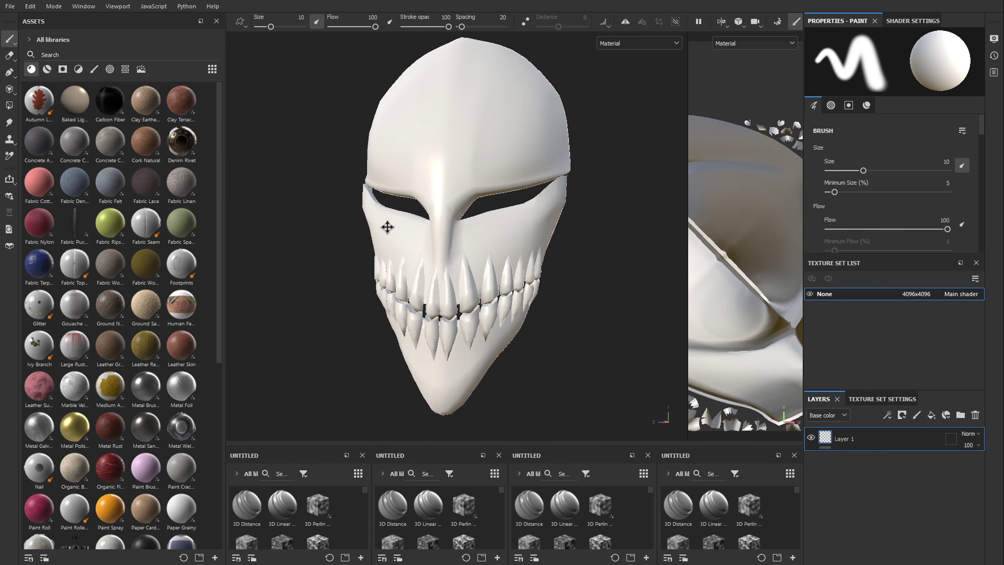
{"action": "left_click", "coordinate": [854, 399]}
{"action": "scroll", "coordinate": [896, 469], "scroll_direction": "down", "scroll_amount": 6}
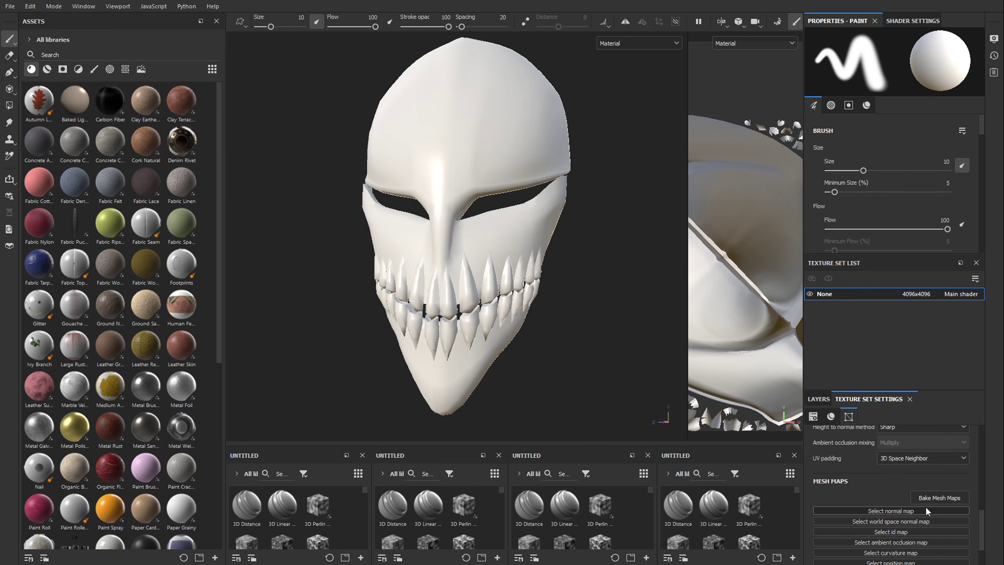
{"action": "left_click", "coordinate": [929, 498]}
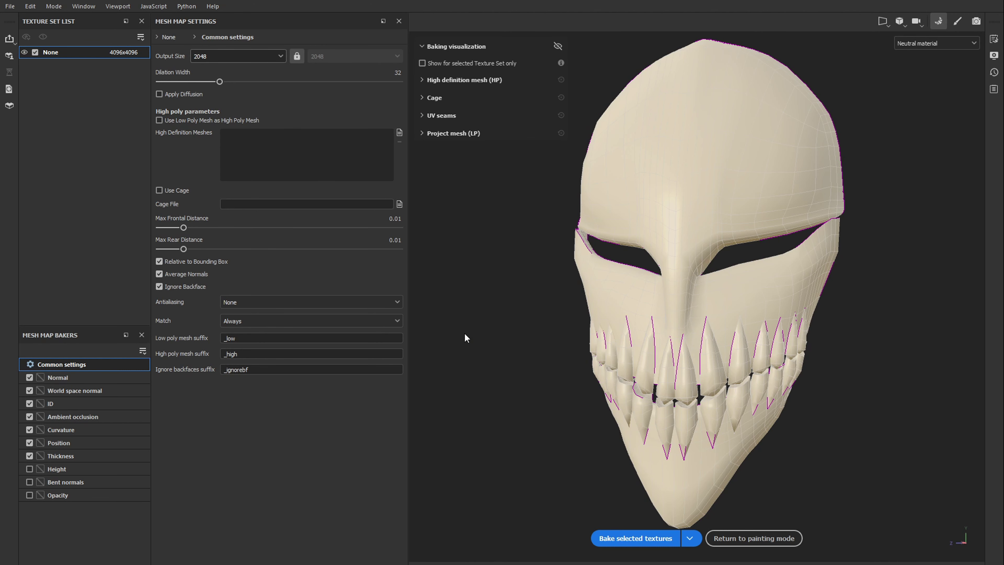
{"action": "left_click", "coordinate": [634, 538]}
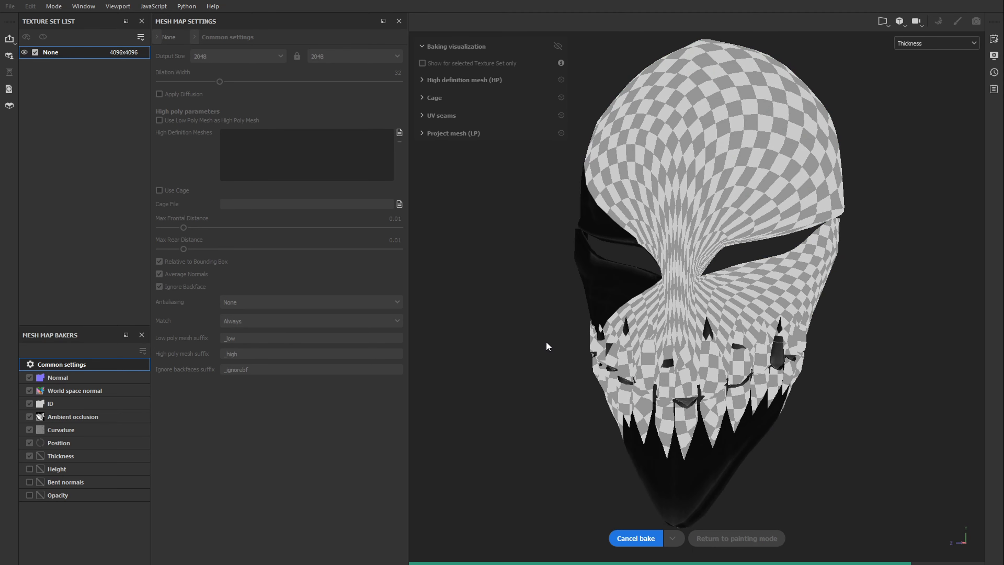
{"action": "left_click", "coordinate": [766, 539]}
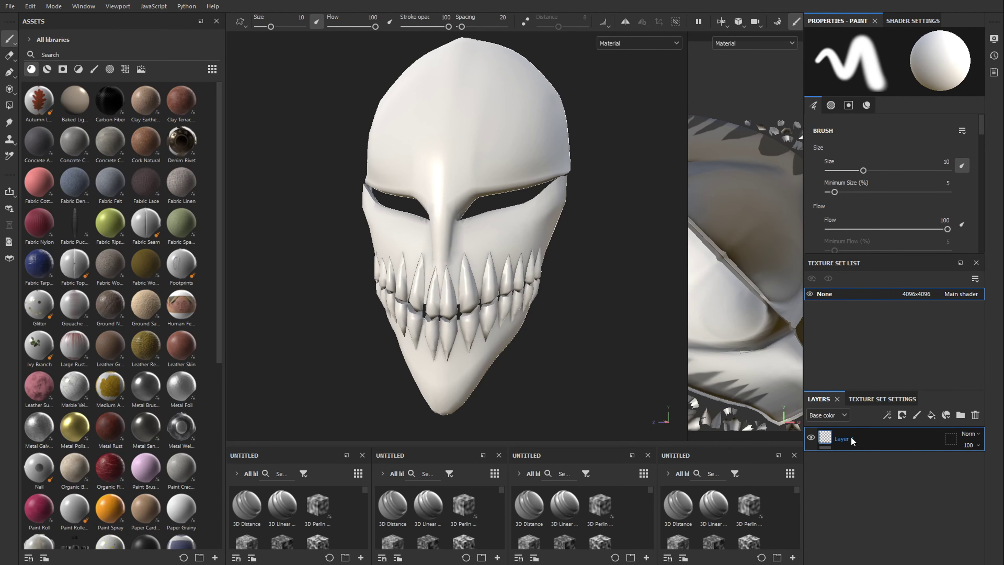
Delete the empty Layer 1 and add the Steel Painted Clearcoat smart material to the mask
{"action": "key", "text": "Delete"}
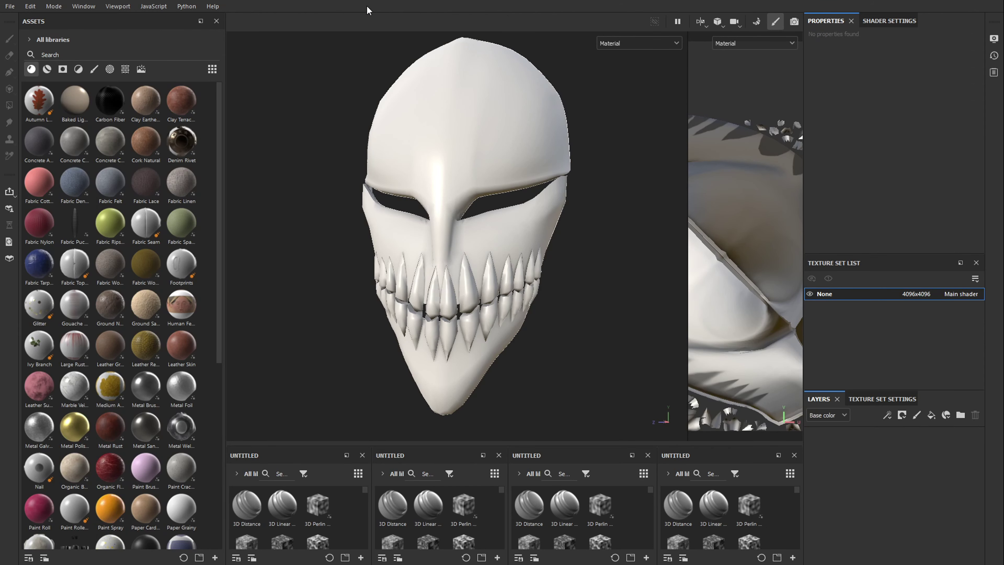
{"action": "left_click", "coordinate": [46, 69]}
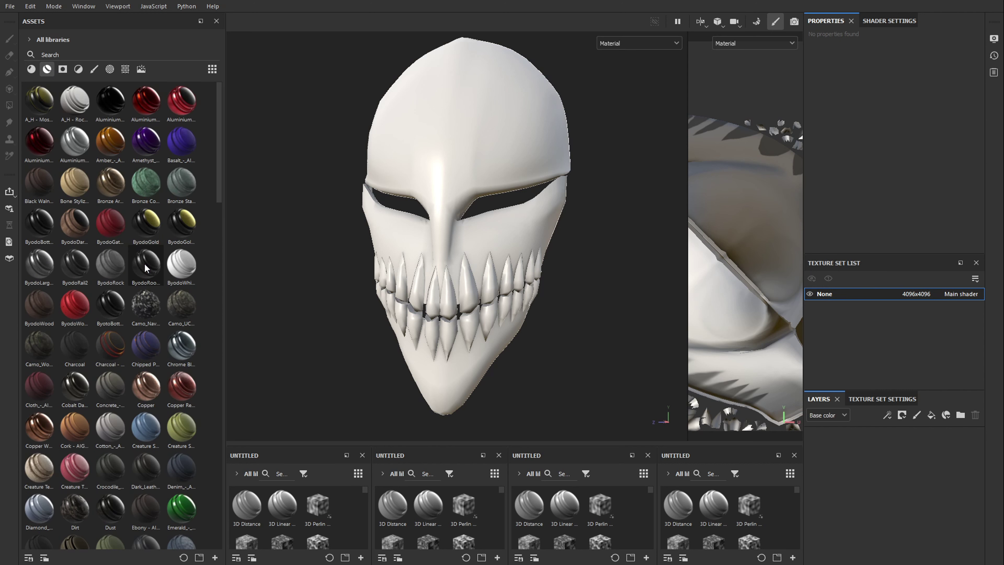
{"action": "scroll", "coordinate": [145, 265], "scroll_direction": "down", "scroll_amount": 15}
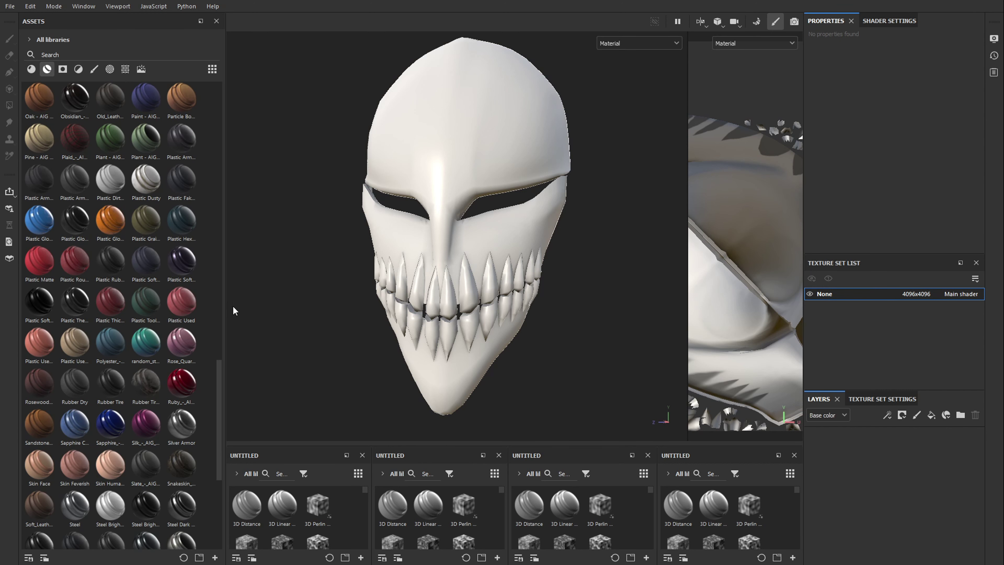
{"action": "scroll", "coordinate": [175, 303], "scroll_direction": "down", "scroll_amount": 5}
{"action": "left_click_drag", "start_coordinate": [124, 318], "coordinate": [876, 496]}
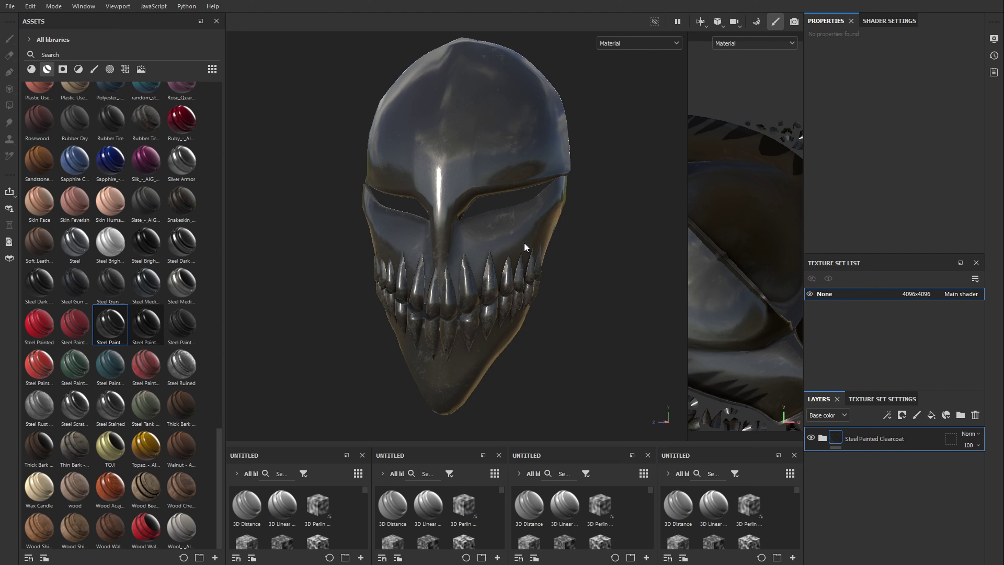
Set the base color of the Underpaint layer in the smart material's Coating group to off-white
{"action": "scroll", "coordinate": [526, 247], "scroll_direction": "up", "scroll_amount": 3}
{"action": "left_click", "coordinate": [824, 437]}
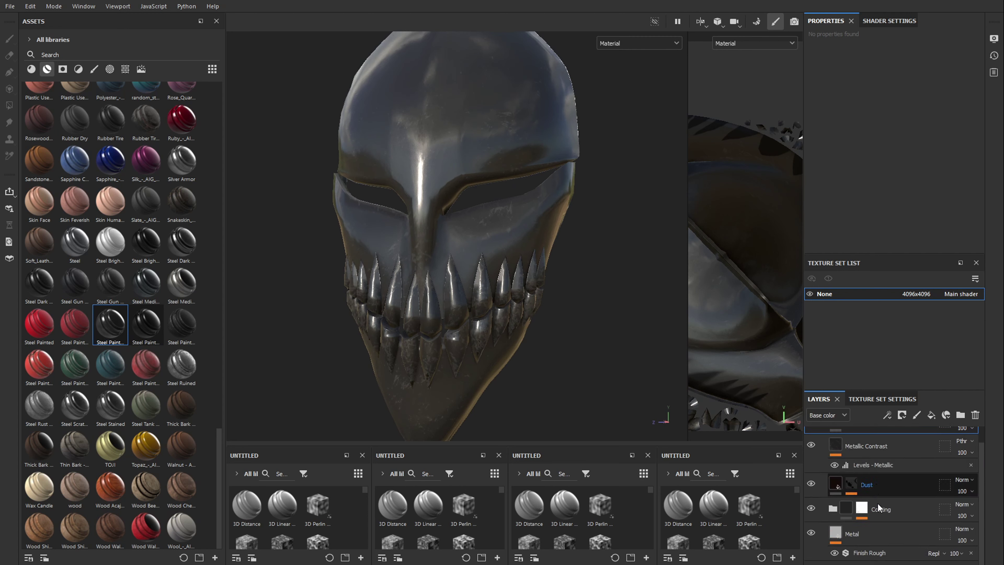
{"action": "left_click", "coordinate": [833, 508]}
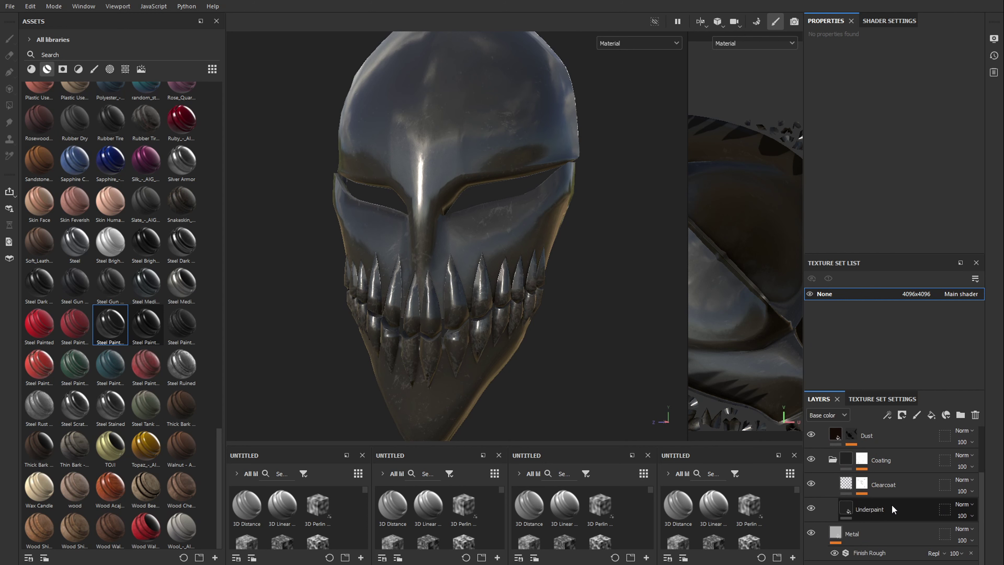
{"action": "scroll", "coordinate": [885, 172], "scroll_direction": "down", "scroll_amount": 5}
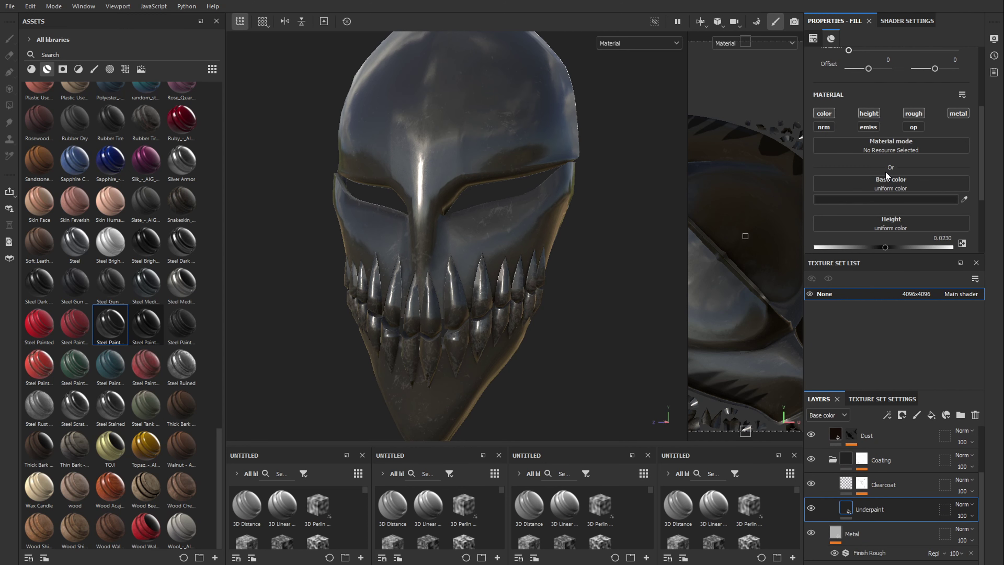
{"action": "scroll", "coordinate": [876, 189], "scroll_direction": "down", "scroll_amount": 1}
{"action": "mouse_move", "coordinate": [875, 196]}
{"action": "left_mouse_down"}
{"action": "mouse_move", "coordinate": [910, 199]}
{"action": "mouse_move", "coordinate": [876, 195]}
{"action": "mouse_move", "coordinate": [869, 179]}
{"action": "left_mouse_up"}
{"action": "left_click", "coordinate": [875, 106]}
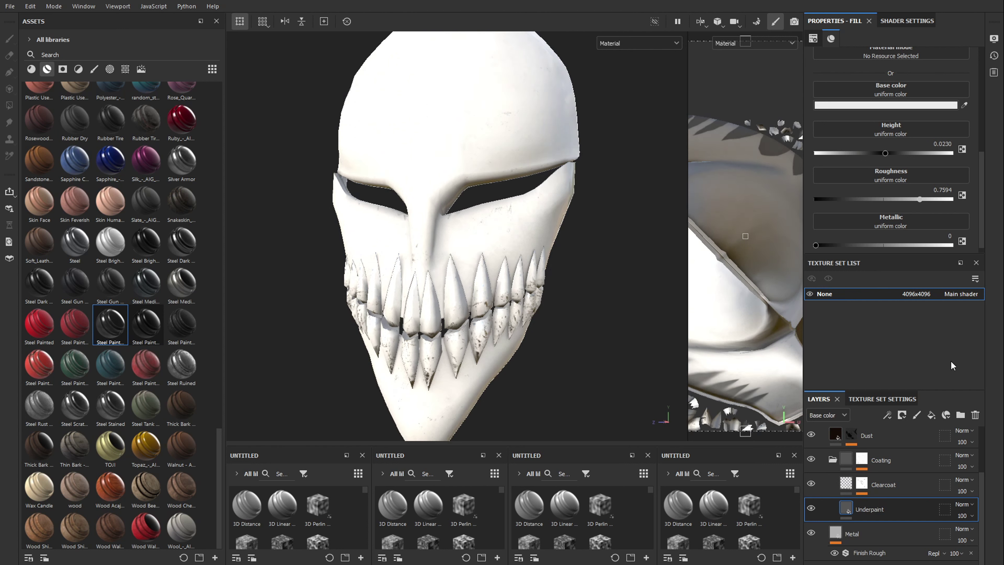
Set the Metal layer's base color to white and the Dust layer's base color to light gray
{"action": "left_click", "coordinate": [870, 533]}
{"action": "left_click_drag", "start_coordinate": [884, 197], "coordinate": [882, 199]}
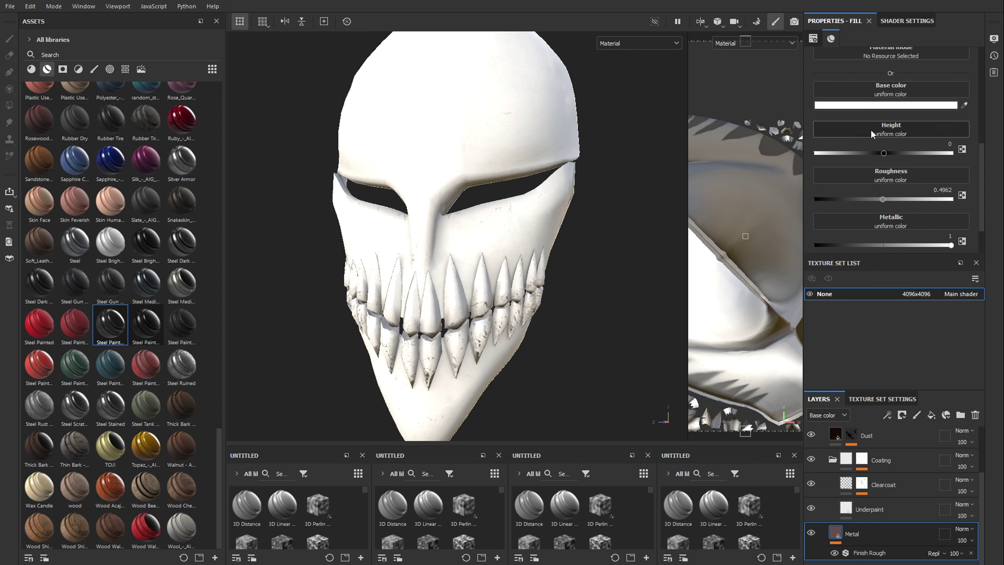
{"action": "left_click", "coordinate": [890, 437]}
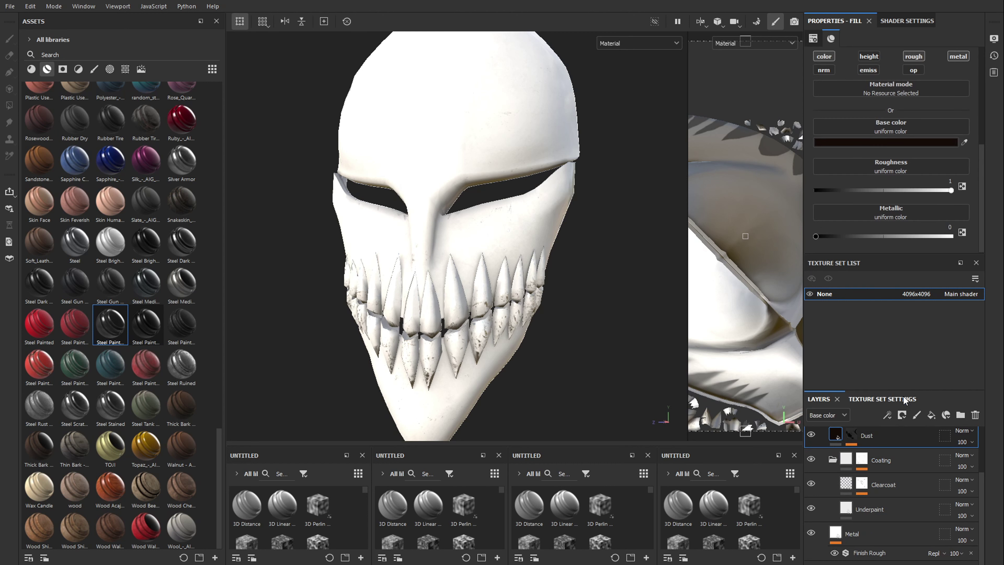
{"action": "left_click", "coordinate": [866, 140]}
{"action": "left_click_drag", "start_coordinate": [892, 215], "coordinate": [850, 176]}
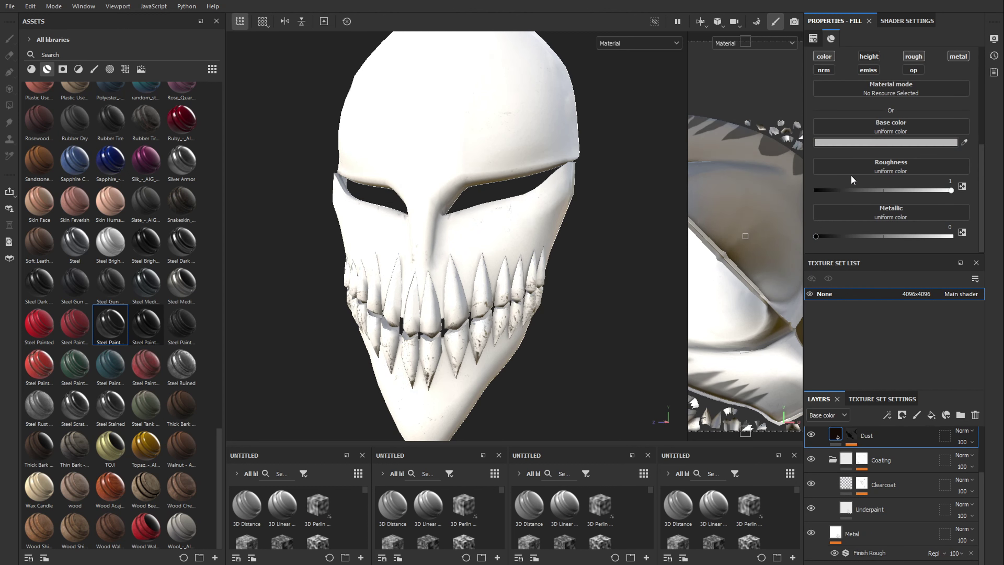
{"action": "scroll", "coordinate": [903, 547], "scroll_direction": "up", "scroll_amount": 2}
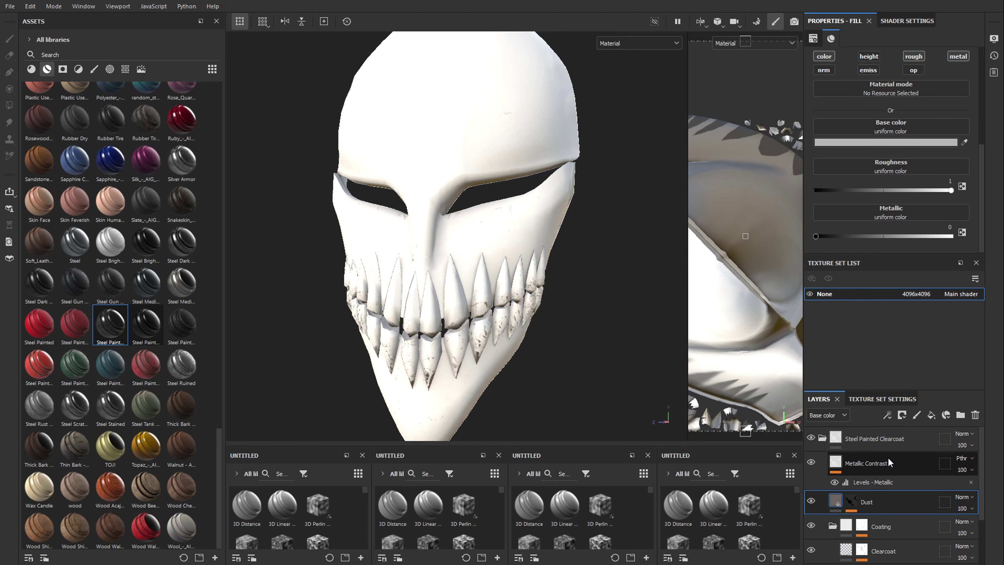
{"action": "left_click", "coordinate": [888, 465]}
{"action": "scroll", "coordinate": [890, 455], "scroll_direction": "down", "scroll_amount": 2}
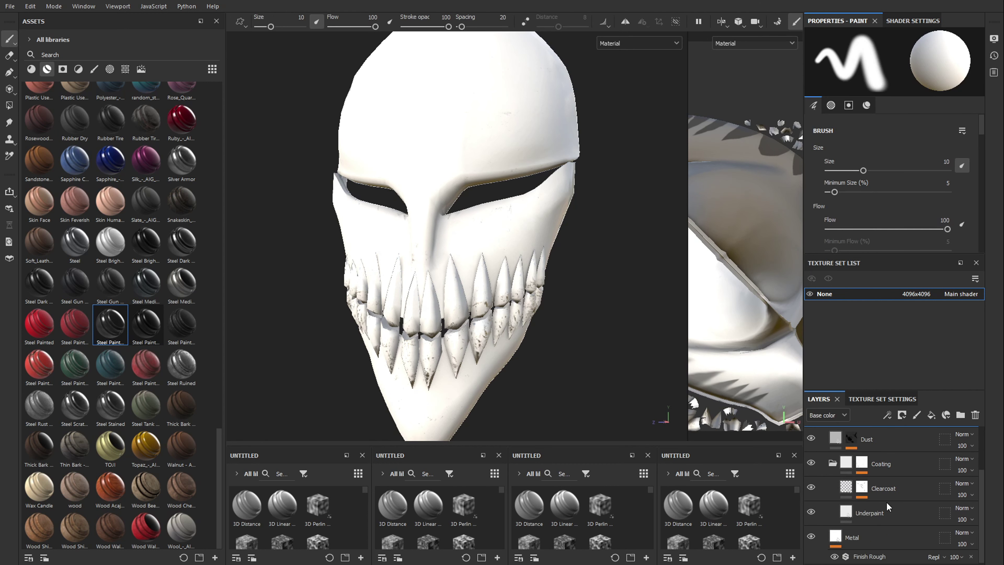
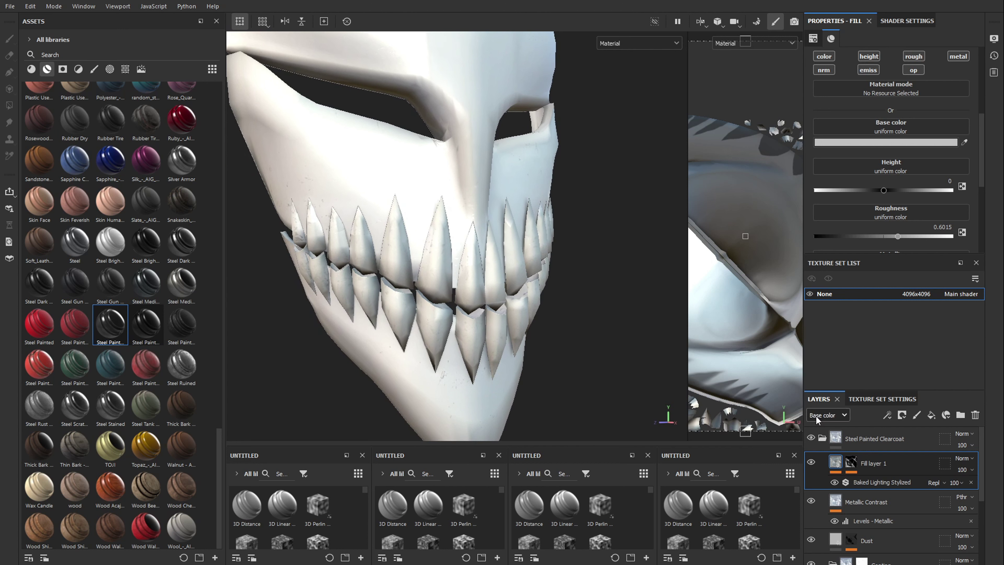
Add a black mask to the Steel Painted Clearcoat group and reveal it on the upper face piece with mesh-mode Polygon Fill
{"action": "left_click", "coordinate": [862, 440]}
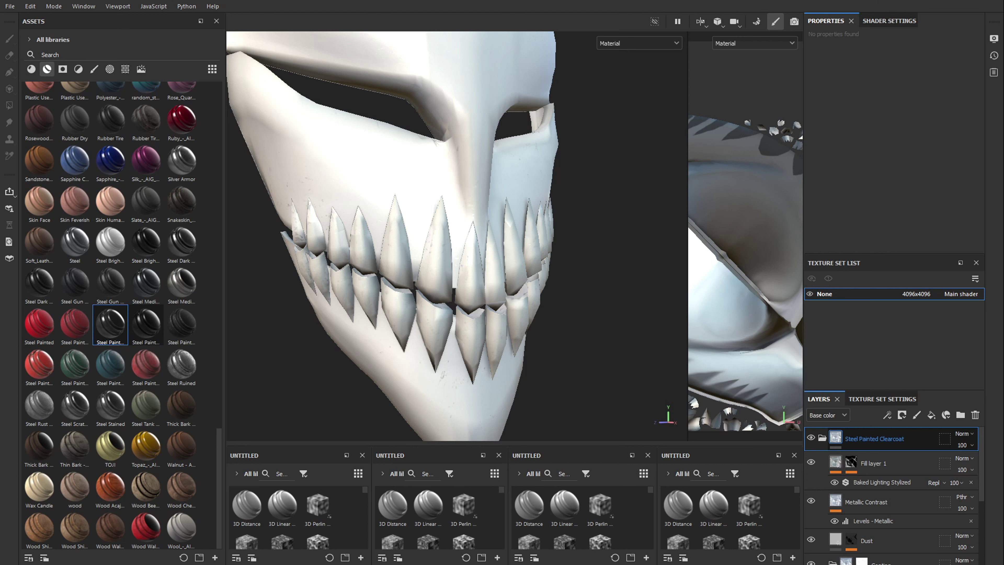
{"action": "left_click", "coordinate": [885, 103]}
{"action": "left_click", "coordinate": [10, 105]}
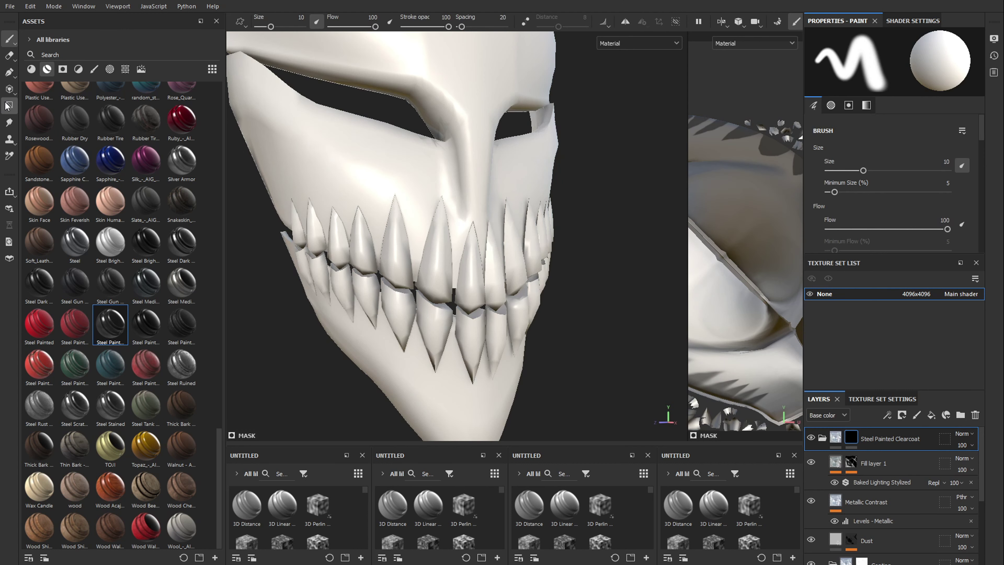
{"action": "left_click", "coordinate": [273, 22]}
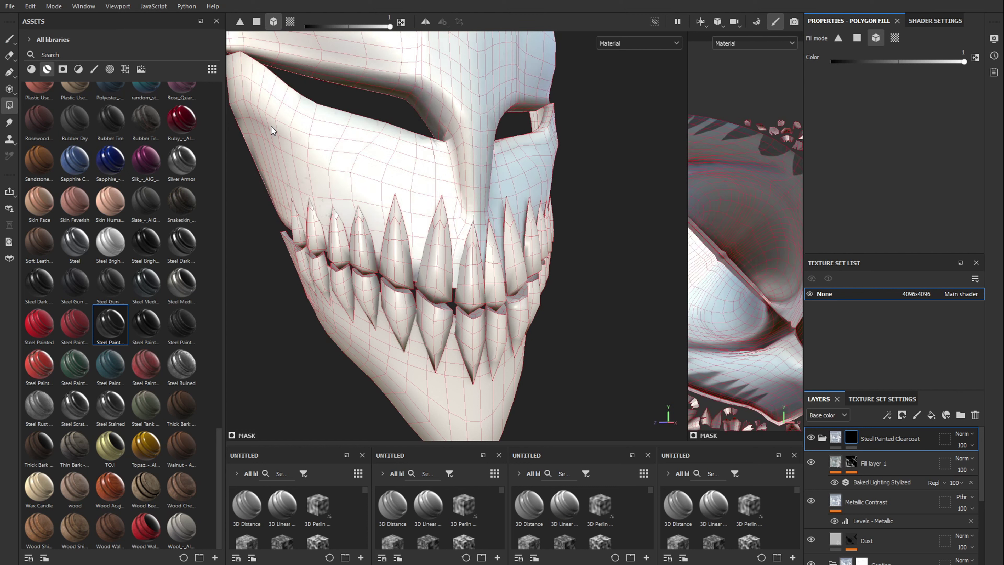
{"action": "left_click_drag", "start_coordinate": [296, 140], "coordinate": [470, 101], "text": "alt"}
{"action": "middle_click_drag", "start_coordinate": [470, 101], "coordinate": [478, 161], "text": "alt"}
Return to the Paint tool and collapse the Steel Painted Clearcoat group
{"action": "left_click", "coordinate": [10, 38]}
{"action": "scroll", "coordinate": [419, 170], "scroll_direction": "down", "scroll_amount": 2}
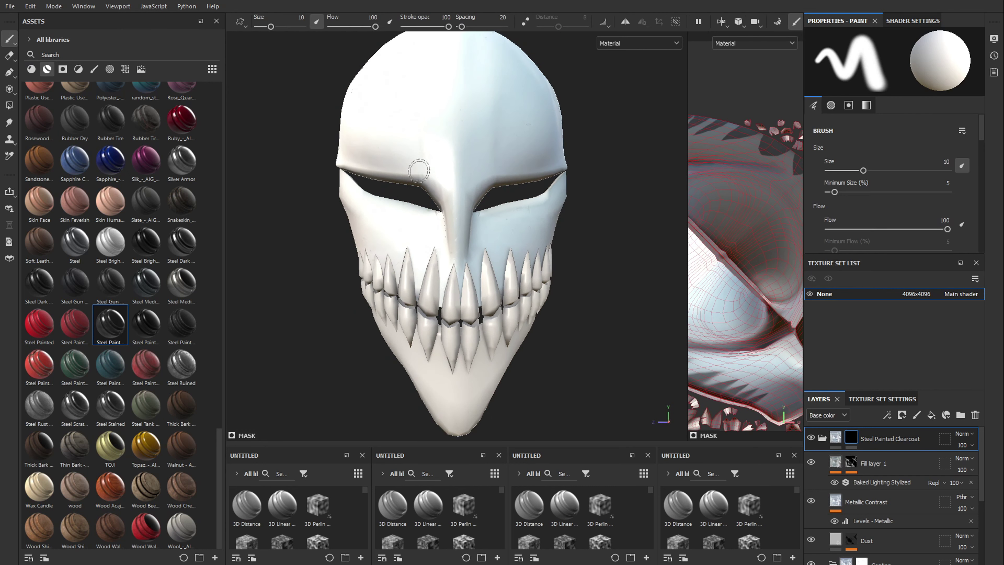
{"action": "left_click_drag", "start_coordinate": [419, 170], "coordinate": [435, 168], "text": "alt"}
{"action": "left_click", "coordinate": [821, 439]}
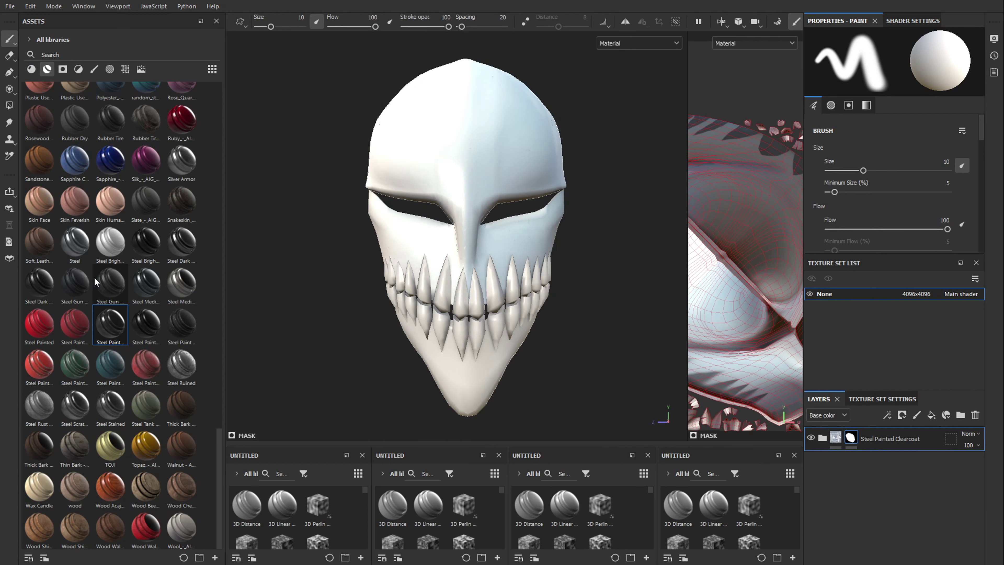
Add the Glass Film Dirty Mirror smart material above the Steel Painted Clearcoat group and set its Glass layer's roughness to about 0.21
{"action": "scroll", "coordinate": [135, 294], "scroll_direction": "up", "scroll_amount": 10}
{"action": "scroll", "coordinate": [134, 292], "scroll_direction": "up", "scroll_amount": 10}
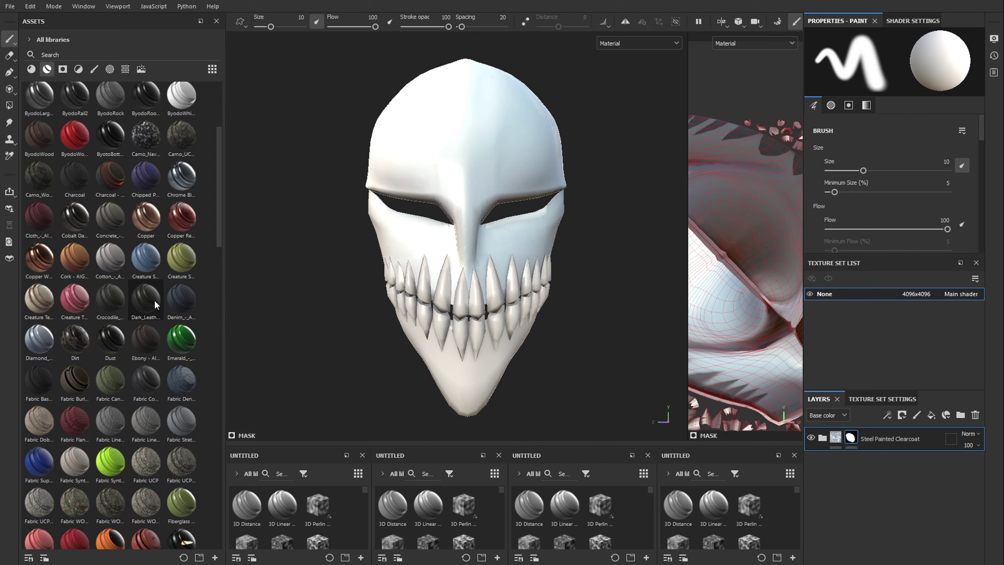
{"action": "mouse_move", "coordinate": [154, 245]}
{"action": "left_mouse_down"}
{"action": "mouse_move", "coordinate": [902, 434]}
{"action": "mouse_move", "coordinate": [896, 429]}
{"action": "left_mouse_up"}
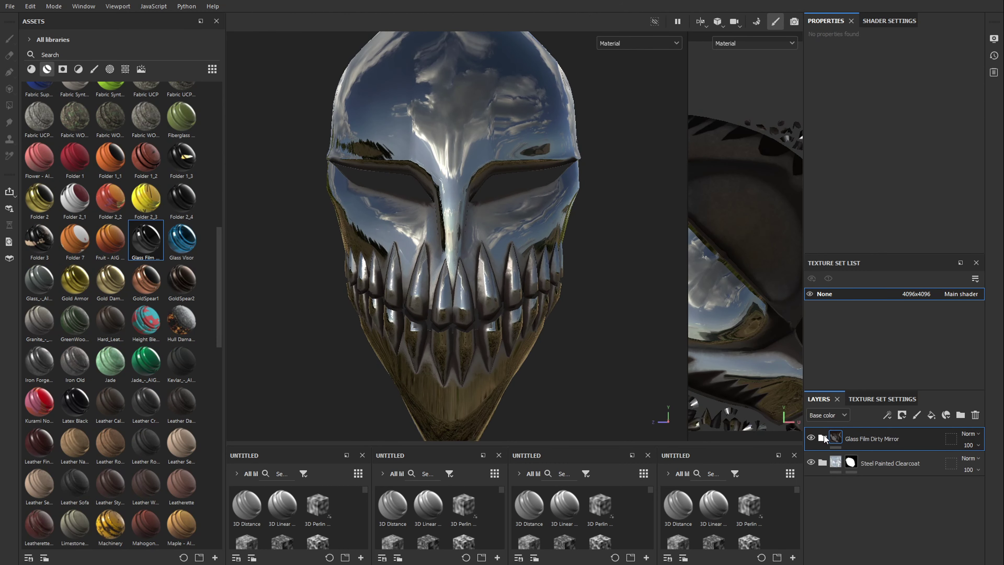
{"action": "left_click", "coordinate": [866, 490]}
{"action": "left_click", "coordinate": [889, 236]}
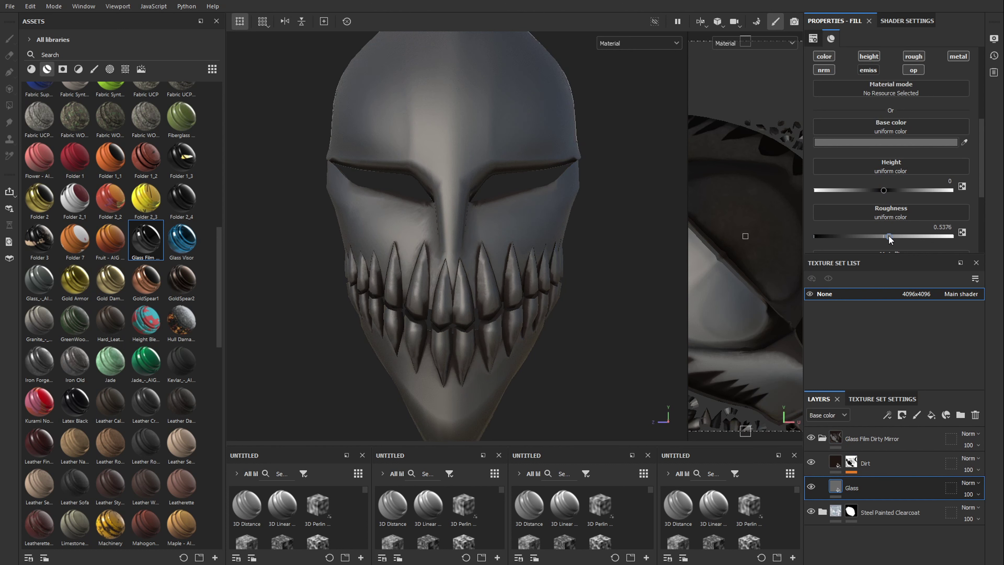
{"action": "left_click_drag", "start_coordinate": [886, 236], "coordinate": [843, 239]}
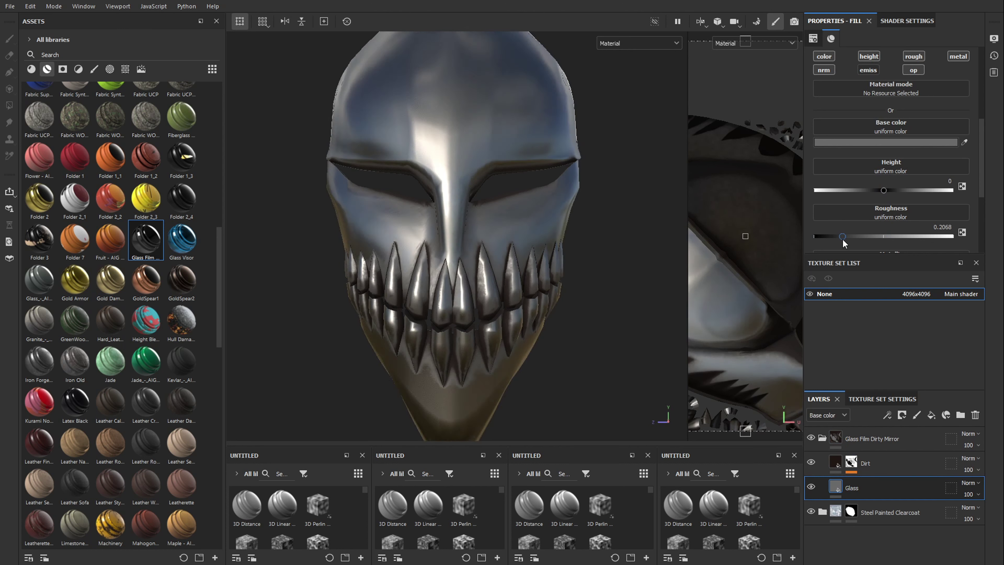
Set the Dirt layer's metallic to about 0.43 and its roughness to about 0.49
{"action": "left_click", "coordinate": [871, 468]}
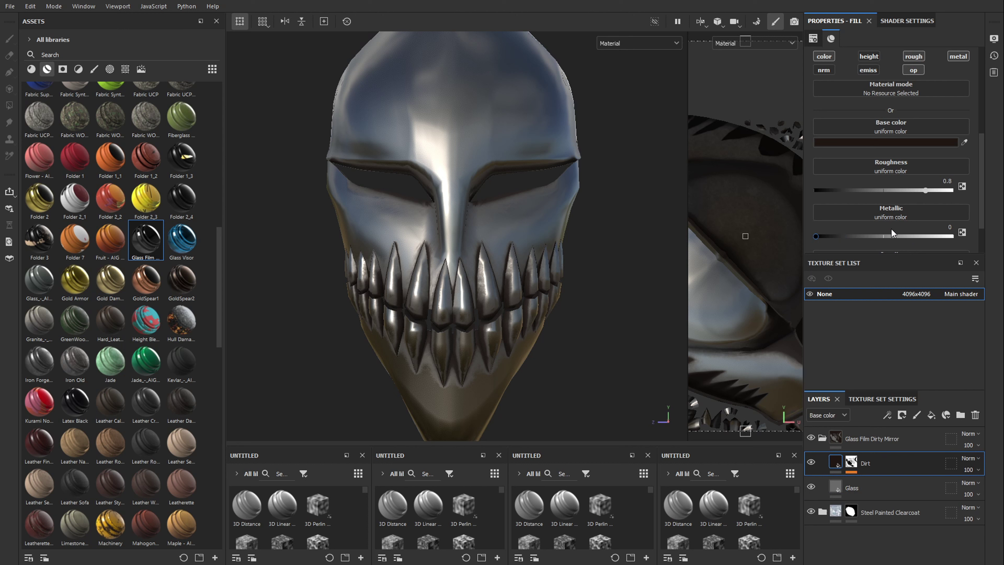
{"action": "left_click", "coordinate": [874, 235]}
{"action": "left_click", "coordinate": [871, 191]}
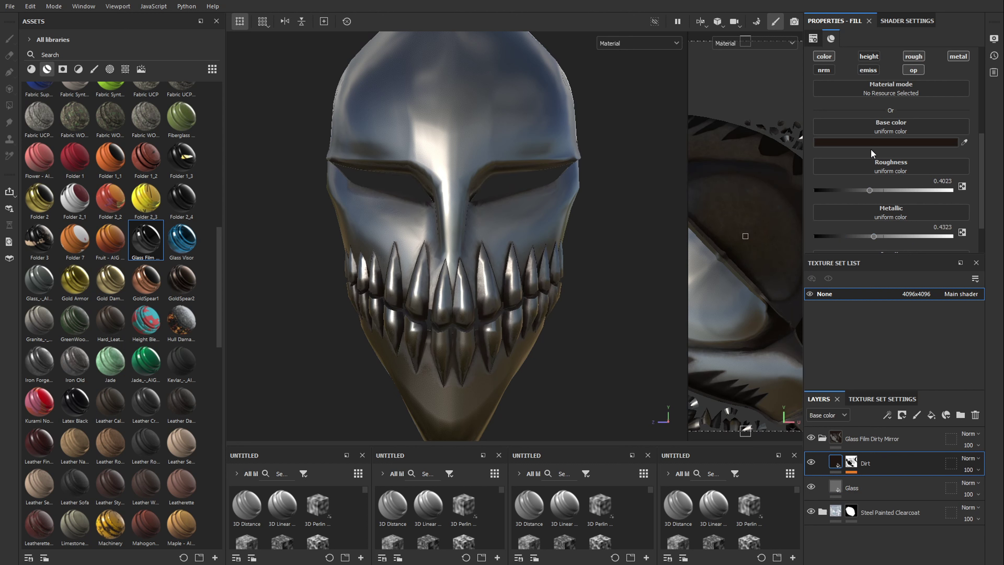
{"action": "left_click", "coordinate": [881, 190]}
Set the base color of both the Dirt and Glass layers to dark red
{"action": "left_click", "coordinate": [976, 188]}
{"action": "left_click", "coordinate": [976, 187]}
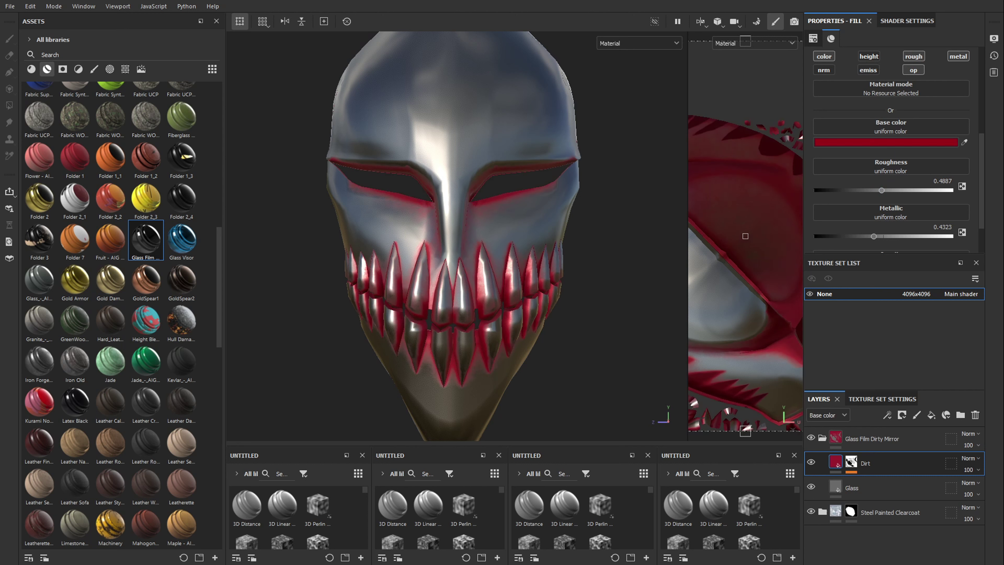
{"action": "left_click", "coordinate": [899, 483]}
{"action": "left_click_drag", "start_coordinate": [951, 170], "coordinate": [992, 195]}
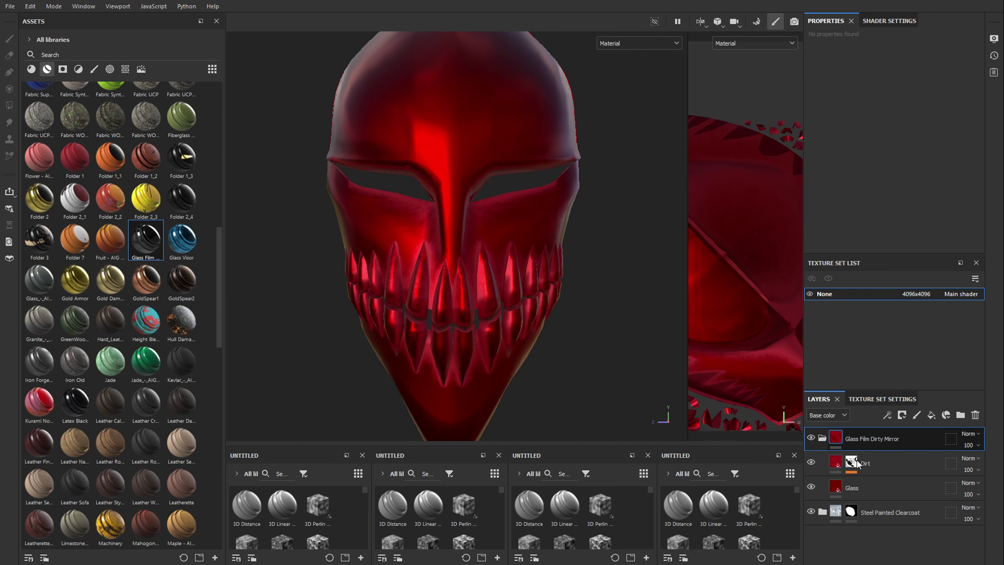
Add a Baked Lighting Stylized filter to the Glass layer and set its Sun_Sky ground color to light blue
{"action": "right_click", "coordinate": [872, 479]}
{"action": "left_click", "coordinate": [919, 303]}
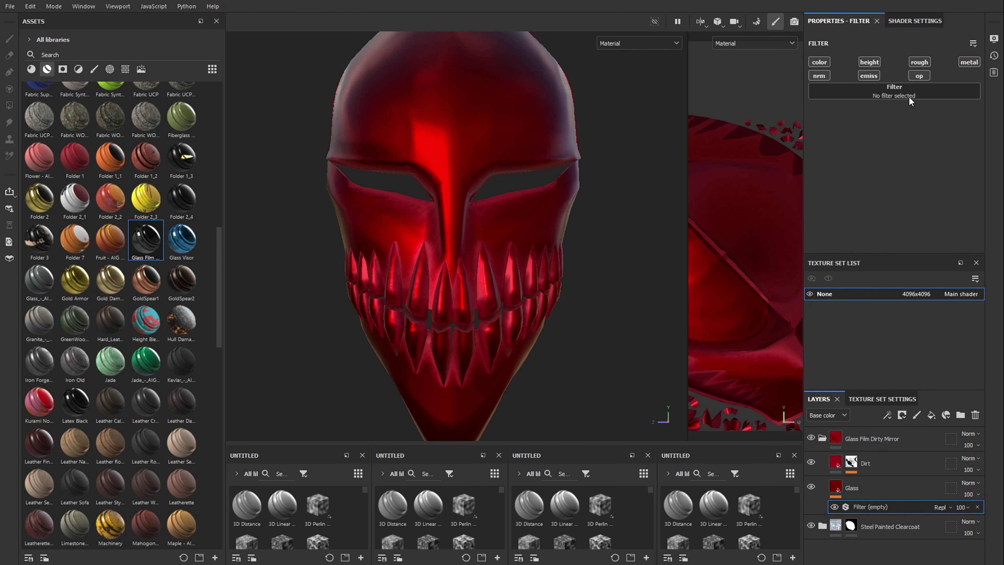
{"action": "left_click", "coordinate": [951, 129]}
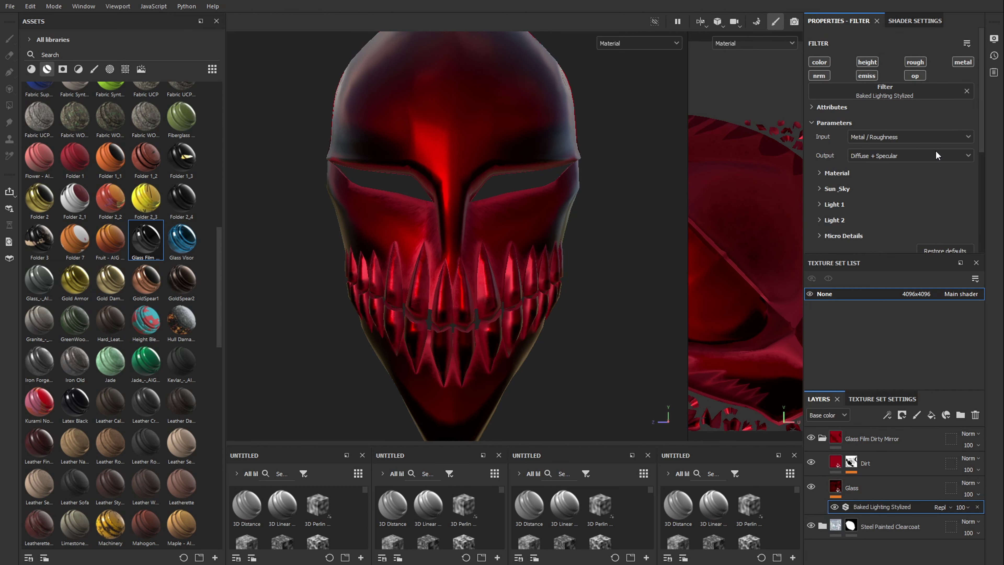
{"action": "left_click", "coordinate": [832, 191]}
{"action": "scroll", "coordinate": [841, 187], "scroll_direction": "down", "scroll_amount": 3}
{"action": "scroll", "coordinate": [841, 188], "scroll_direction": "down", "scroll_amount": 1}
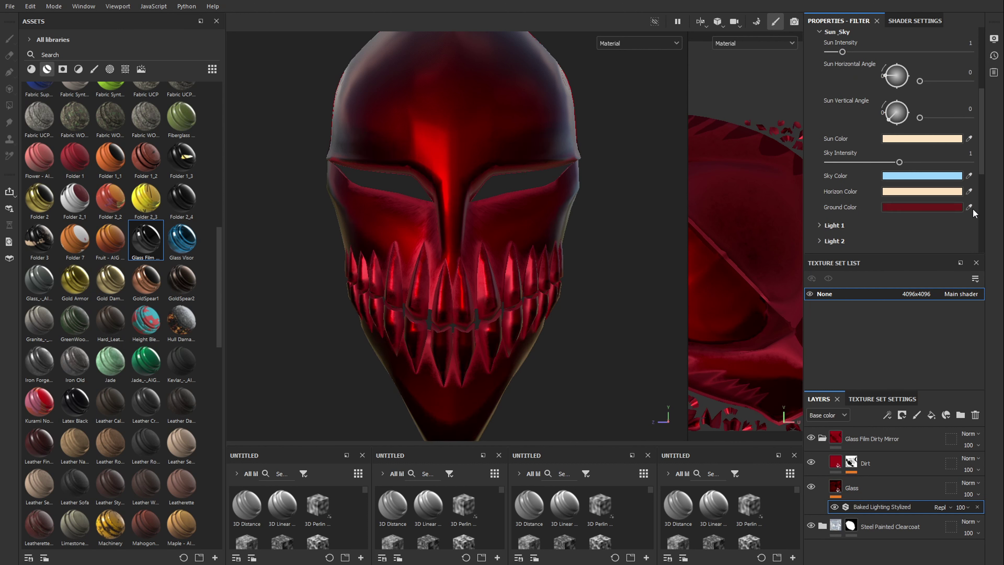
{"action": "left_click", "coordinate": [999, 188]}
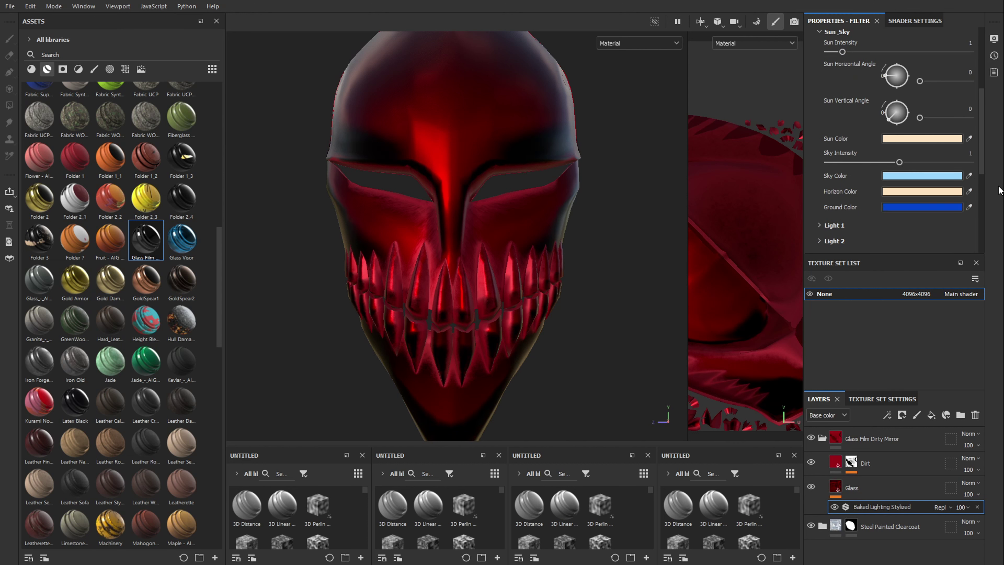
{"action": "left_click_drag", "start_coordinate": [958, 188], "coordinate": [926, 134]}
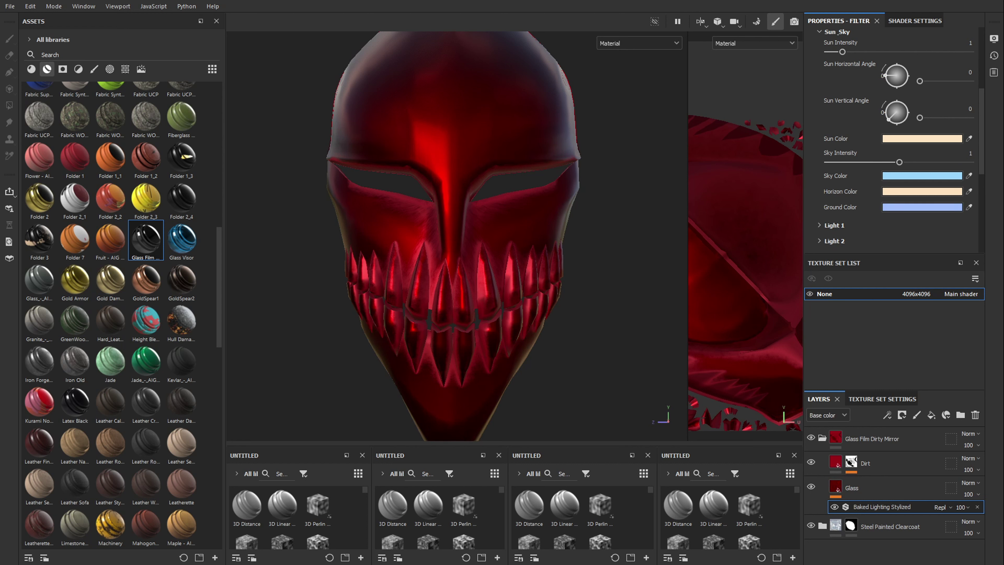
Add a black mask to the Glass Film Dirty Mirror group and set Polygon Fill to quad mode
{"action": "left_click", "coordinate": [882, 460]}
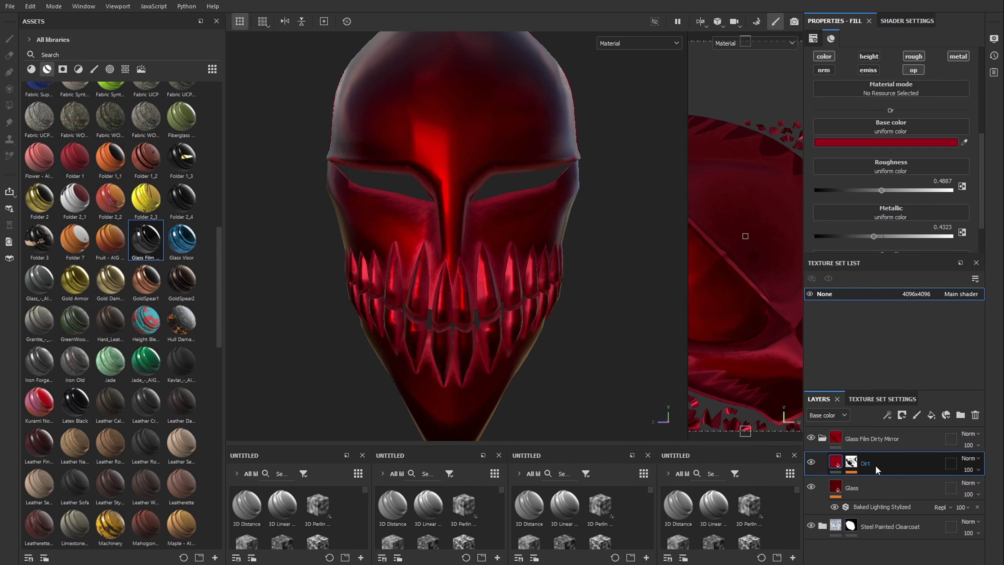
{"action": "left_click", "coordinate": [882, 441]}
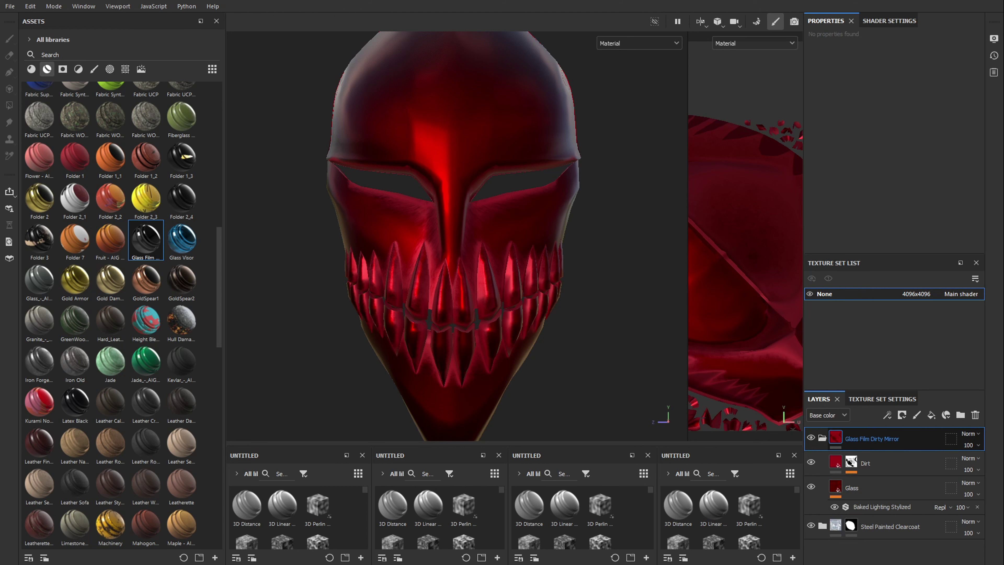
{"action": "left_click", "coordinate": [874, 7]}
{"action": "left_click", "coordinate": [9, 89]}
{"action": "left_click", "coordinate": [9, 105]}
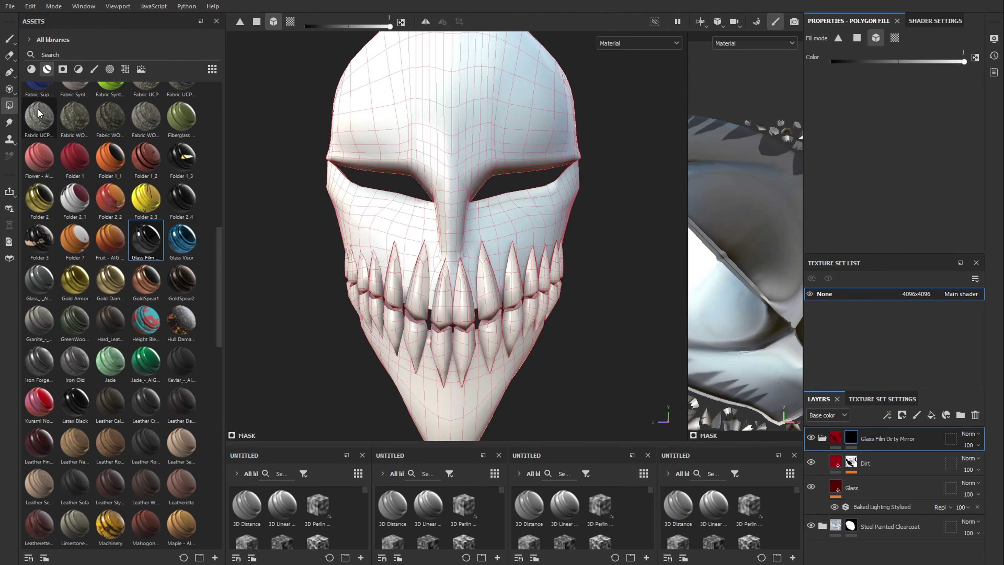
{"action": "left_click", "coordinate": [257, 21]}
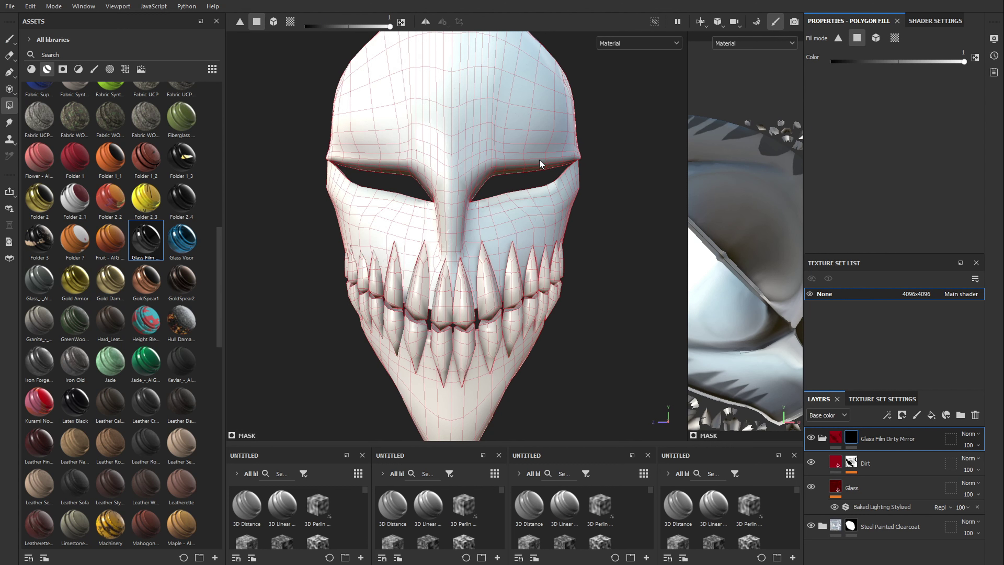
Reveal the red glass as a vertical stripe of polygons from the mask's left eye up the forehead
{"action": "scroll", "coordinate": [575, 128], "scroll_direction": "up", "scroll_amount": 8}
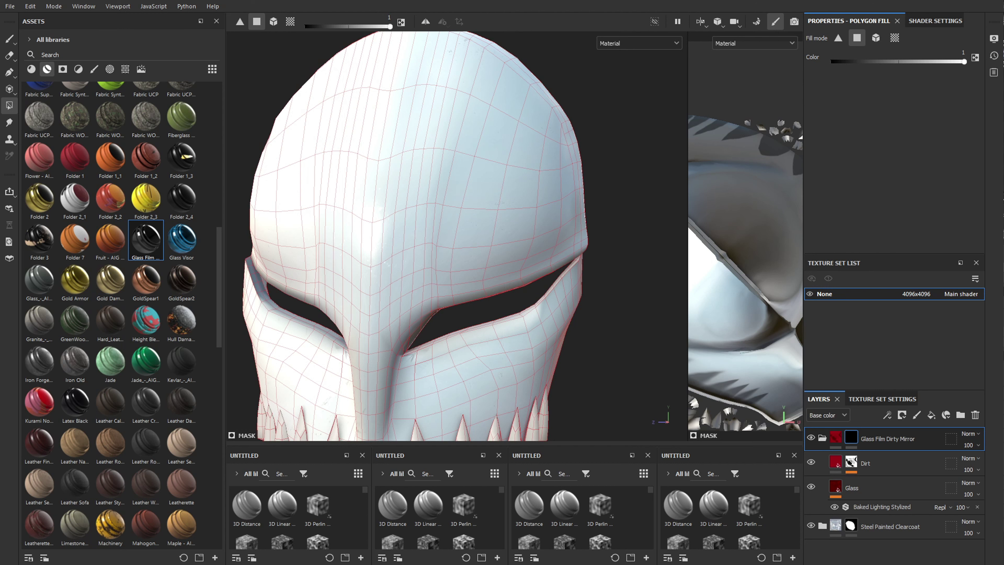
{"action": "left_click_drag", "start_coordinate": [562, 206], "coordinate": [563, 174], "text": "alt"}
{"action": "scroll", "coordinate": [572, 183], "scroll_direction": "up", "scroll_amount": 2}
{"action": "left_click_drag", "start_coordinate": [504, 277], "coordinate": [491, 201], "text": "alt"}
{"action": "scroll", "coordinate": [476, 247], "scroll_direction": "up", "scroll_amount": 2}
{"action": "left_click_drag", "start_coordinate": [492, 199], "coordinate": [476, 243]}
{"action": "middle_click_drag", "start_coordinate": [496, 151], "coordinate": [477, 250], "text": "alt"}
{"action": "left_click_drag", "start_coordinate": [480, 200], "coordinate": [462, 256]}
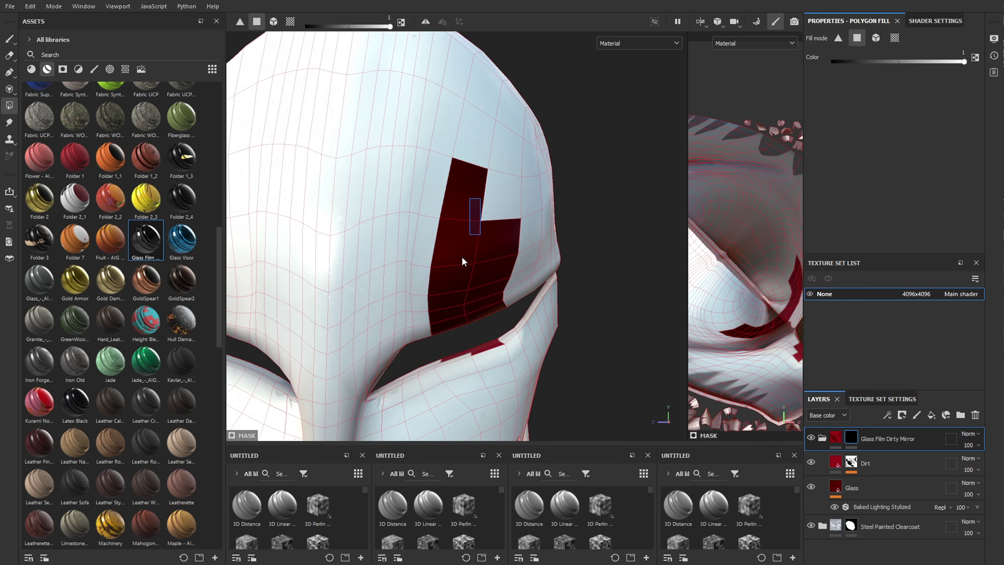
{"action": "middle_click_drag", "start_coordinate": [481, 173], "coordinate": [442, 237], "text": "alt"}
{"action": "left_click_drag", "start_coordinate": [465, 184], "coordinate": [478, 91]}
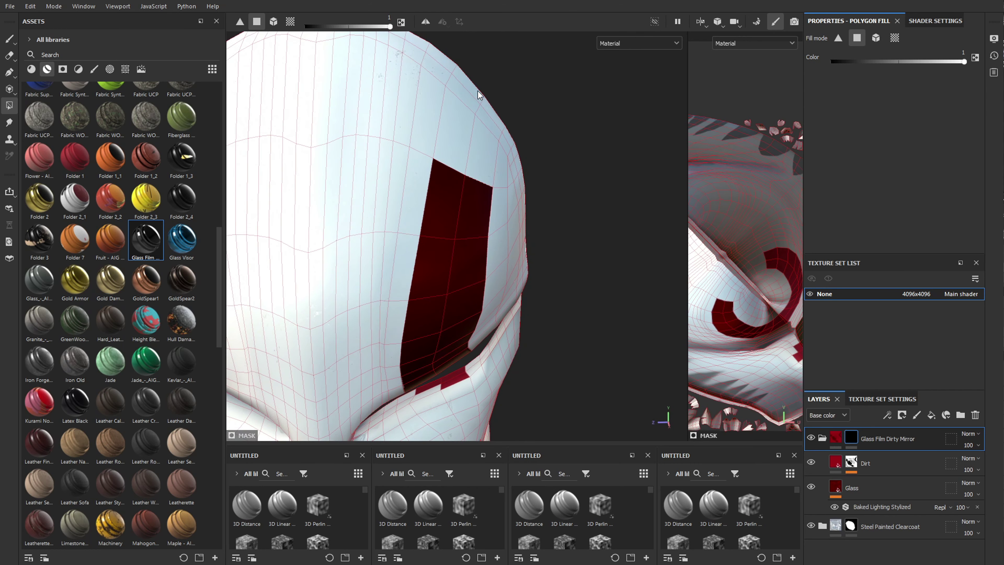
{"action": "left_click", "coordinate": [476, 120]}
Extend the red stripe below the left eye, down the cheek to the upper teeth
{"action": "scroll", "coordinate": [524, 137], "scroll_direction": "down", "scroll_amount": 3}
{"action": "left_click_drag", "start_coordinate": [524, 137], "coordinate": [517, 89], "text": "alt"}
{"action": "left_click_drag", "start_coordinate": [444, 279], "coordinate": [440, 295]}
{"action": "left_click", "coordinate": [442, 299]}
{"action": "scroll", "coordinate": [447, 310], "scroll_direction": "up", "scroll_amount": 3}
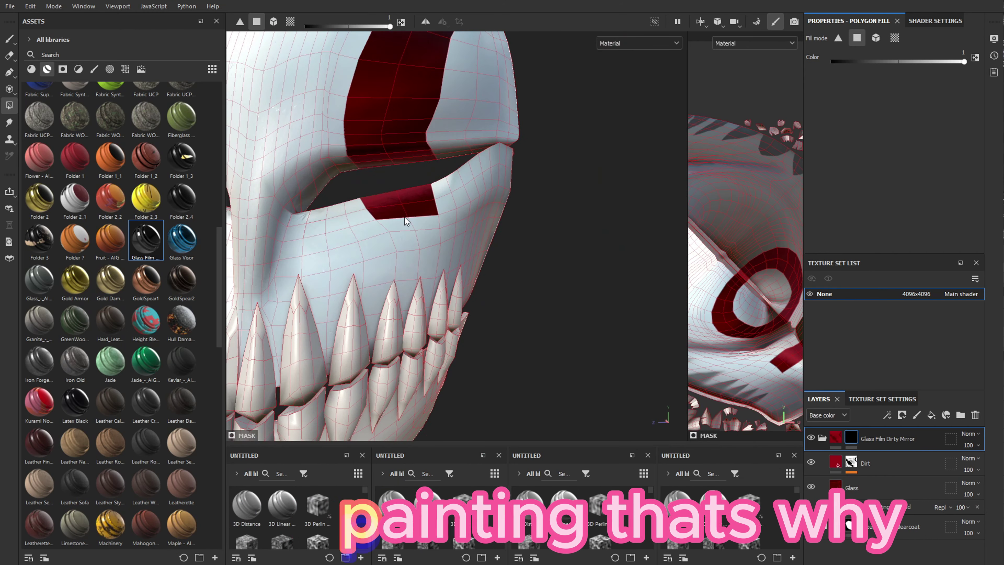
{"action": "left_click", "coordinate": [406, 227]}
{"action": "left_click_drag", "start_coordinate": [421, 241], "coordinate": [418, 291]}
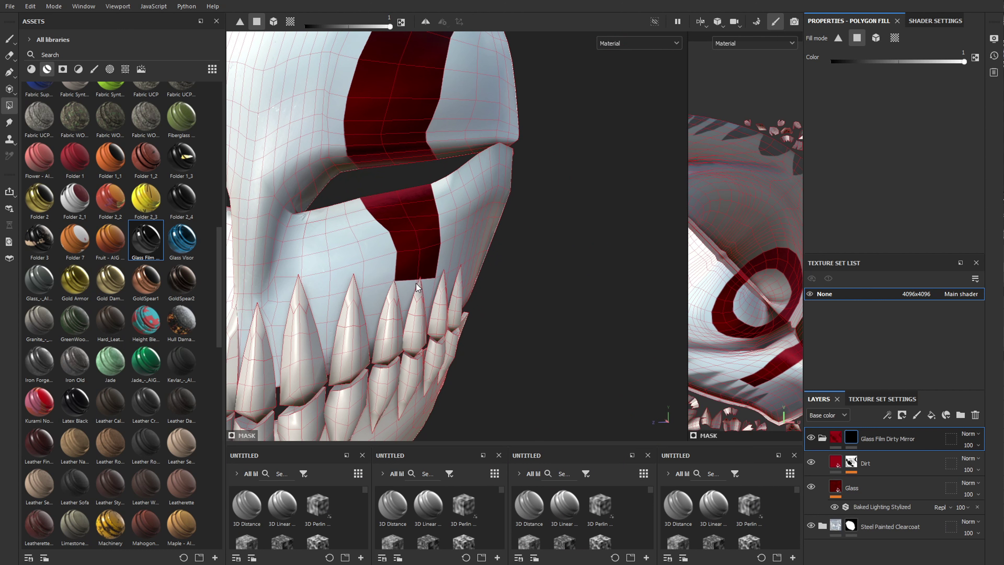
Clear the red stripe from the group's mask with mesh-mode Polygon Fill and return the fill color to 1
{"action": "scroll", "coordinate": [413, 288], "scroll_direction": "up", "scroll_amount": 4}
{"action": "left_click", "coordinate": [274, 22]}
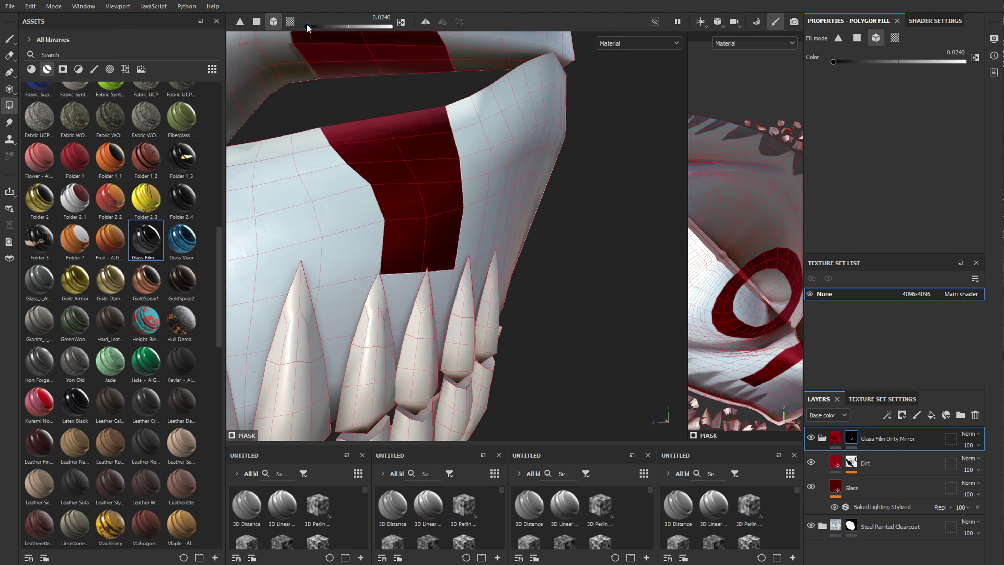
{"action": "scroll", "coordinate": [381, 256], "scroll_direction": "down", "scroll_amount": 5}
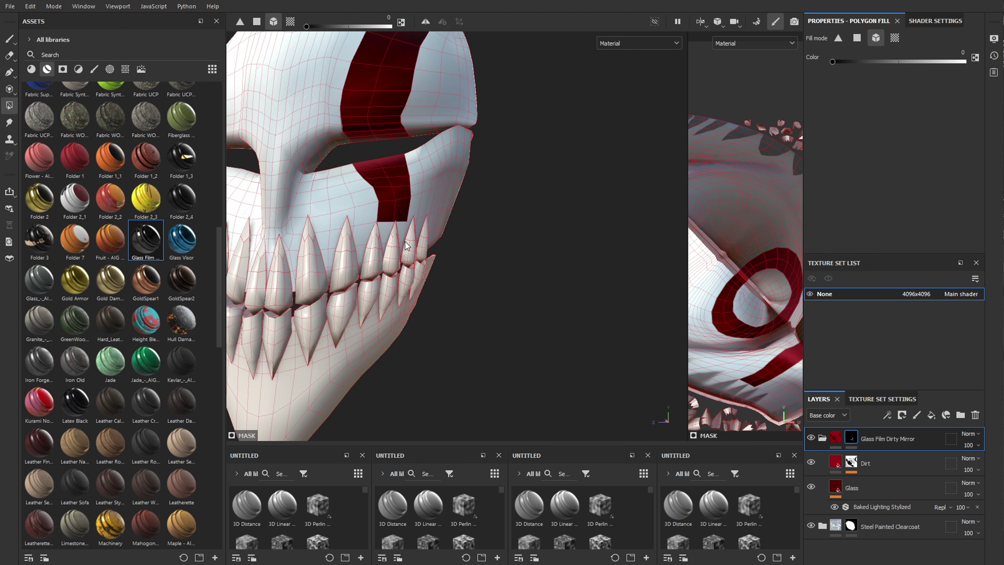
{"action": "scroll", "coordinate": [427, 245], "scroll_direction": "down", "scroll_amount": 4}
{"action": "mouse_move", "coordinate": [444, 264]}
{"action": "left_mouse_down", "text": "alt"}
{"action": "mouse_move", "coordinate": [500, 242]}
{"action": "mouse_move", "coordinate": [475, 237]}
{"action": "mouse_move", "coordinate": [220, 322]}
{"action": "left_mouse_up", "text": "alt"}
{"action": "scroll", "coordinate": [494, 238], "scroll_direction": "up", "scroll_amount": 5}
{"action": "scroll", "coordinate": [499, 244], "scroll_direction": "down", "scroll_amount": 3}
{"action": "left_click", "coordinate": [361, 28]}
{"action": "left_click_drag", "start_coordinate": [361, 26], "coordinate": [391, 27]}
{"action": "left_click", "coordinate": [427, 71]}
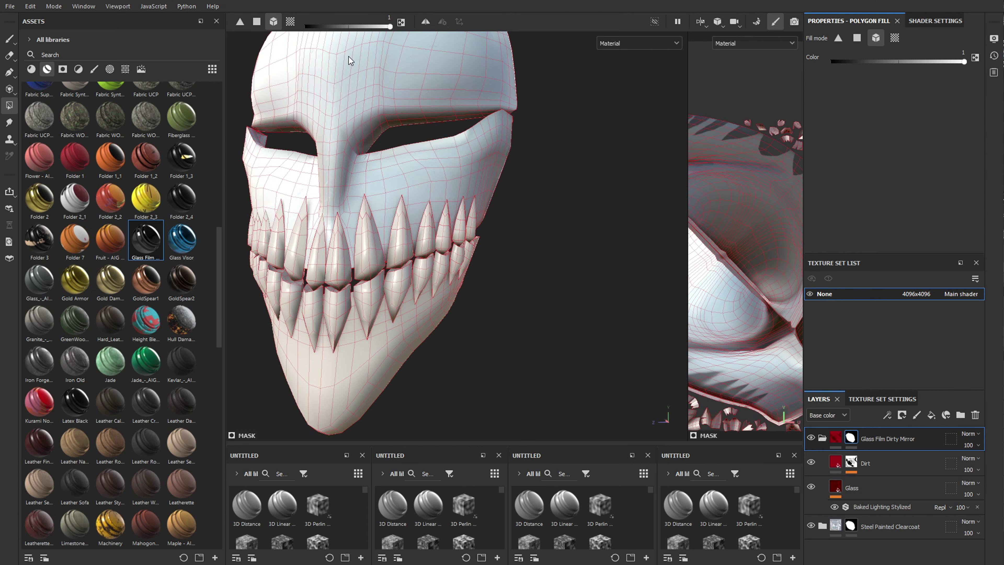
Refill the forehead stripe above the mask's left eye polygon by polygon with quad-mode Polygon Fill at color 1
{"action": "scroll", "coordinate": [350, 59], "scroll_direction": "up", "scroll_amount": 3}
{"action": "left_click", "coordinate": [256, 21]}
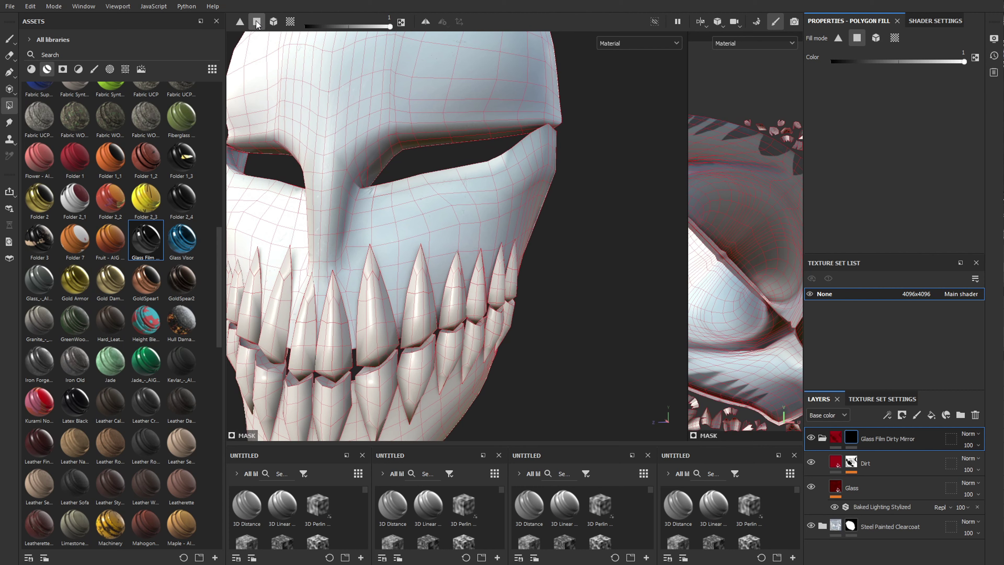
{"action": "middle_click_drag", "start_coordinate": [516, 148], "coordinate": [485, 214], "text": "alt"}
{"action": "mouse_move", "coordinate": [444, 177]}
{"action": "left_mouse_down"}
{"action": "mouse_move", "coordinate": [409, 219]}
{"action": "mouse_move", "coordinate": [405, 174]}
{"action": "left_mouse_up"}
{"action": "mouse_move", "coordinate": [439, 131]}
{"action": "left_mouse_down"}
{"action": "mouse_move", "coordinate": [411, 156]}
{"action": "mouse_move", "coordinate": [402, 121]}
{"action": "left_mouse_up"}
{"action": "middle_click_drag", "start_coordinate": [442, 75], "coordinate": [443, 186], "text": "alt"}
{"action": "left_click_drag", "start_coordinate": [425, 176], "coordinate": [445, 207]}
{"action": "left_click_drag", "start_coordinate": [469, 56], "coordinate": [451, 91]}
{"action": "left_click", "coordinate": [441, 158]}
Continue the stripe from the lower edge of the left eye down the cheek behind the upper teeth
{"action": "middle_click_drag", "start_coordinate": [431, 297], "coordinate": [425, 191], "text": "alt"}
{"action": "left_click_drag", "start_coordinate": [426, 191], "coordinate": [397, 154], "text": "alt"}
{"action": "left_click", "coordinate": [382, 202]}
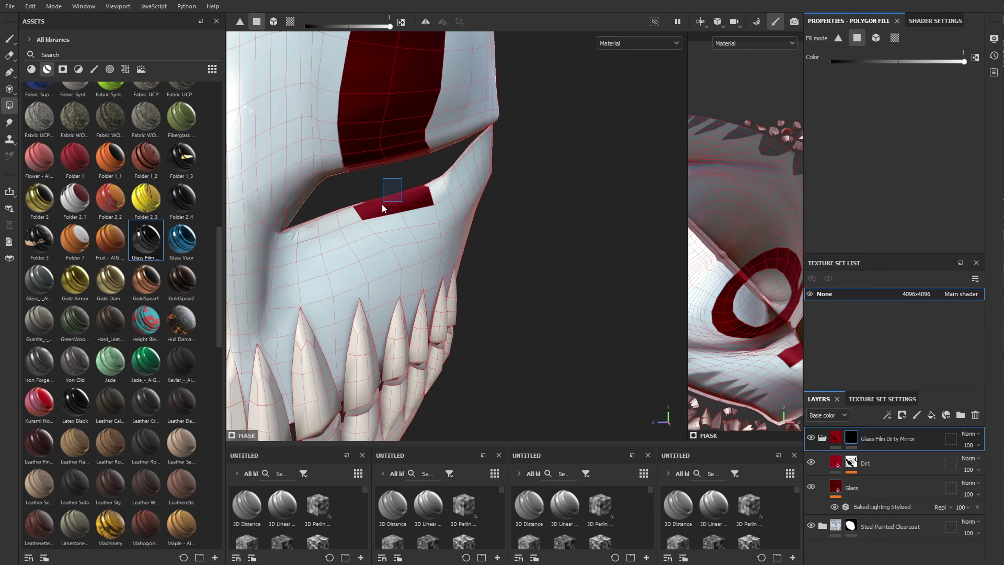
{"action": "left_click_drag", "start_coordinate": [385, 199], "coordinate": [411, 266], "text": "alt"}
{"action": "middle_click_drag", "start_coordinate": [420, 283], "coordinate": [399, 238], "text": "alt"}
{"action": "left_click_drag", "start_coordinate": [400, 231], "coordinate": [396, 287]}
{"action": "middle_click_drag", "start_coordinate": [396, 287], "coordinate": [369, 216], "text": "alt"}
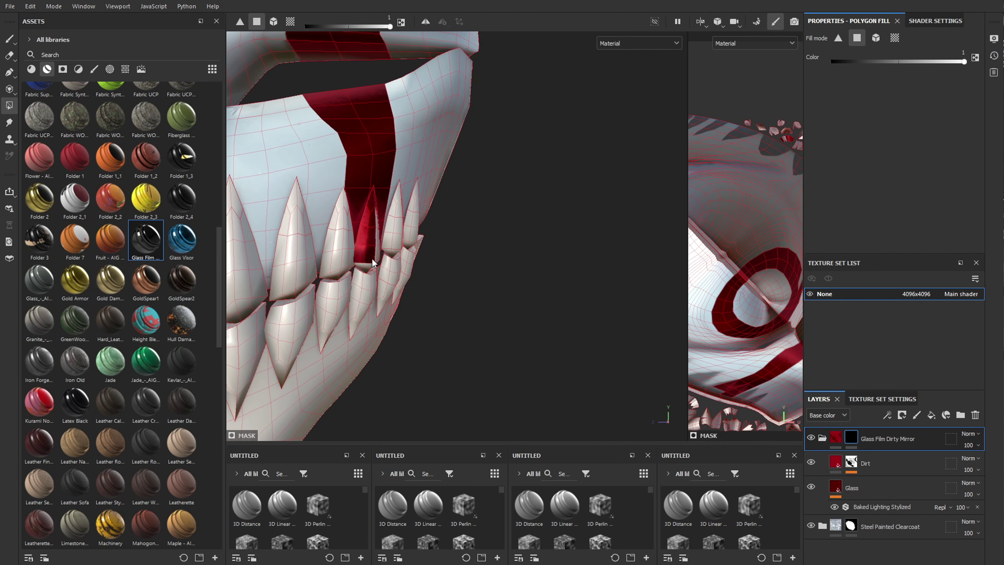
Remove the red fill from the upper tooth in front of the cheek stripe using mesh-mode Polygon Fill at color 0
{"action": "left_click_drag", "start_coordinate": [372, 258], "coordinate": [343, 177], "text": "alt"}
{"action": "left_click_drag", "start_coordinate": [361, 130], "coordinate": [362, 146], "text": "alt"}
{"action": "scroll", "coordinate": [361, 138], "scroll_direction": "up", "scroll_amount": 3}
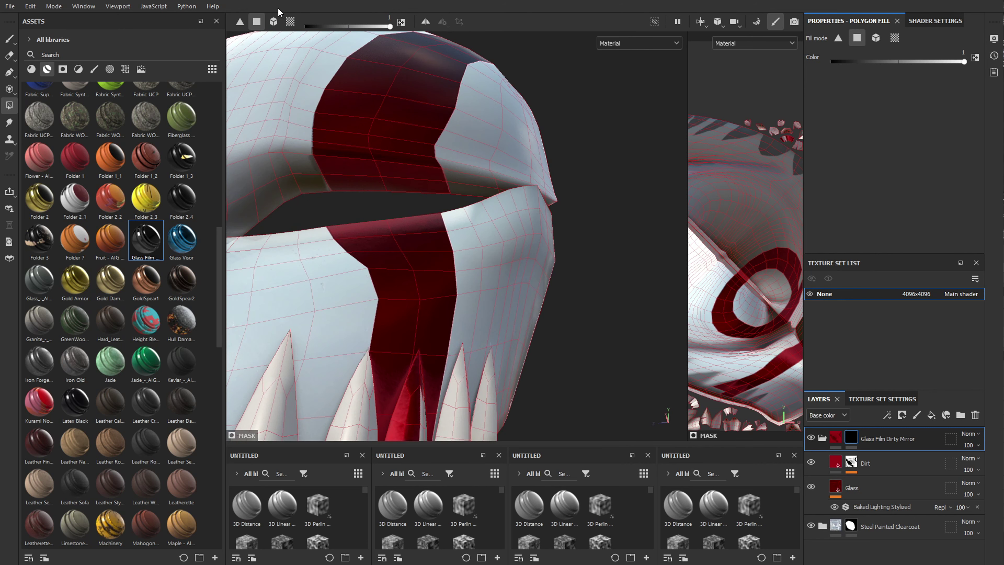
{"action": "left_click", "coordinate": [274, 21]}
{"action": "middle_click_drag", "start_coordinate": [368, 314], "coordinate": [368, 3], "text": "alt"}
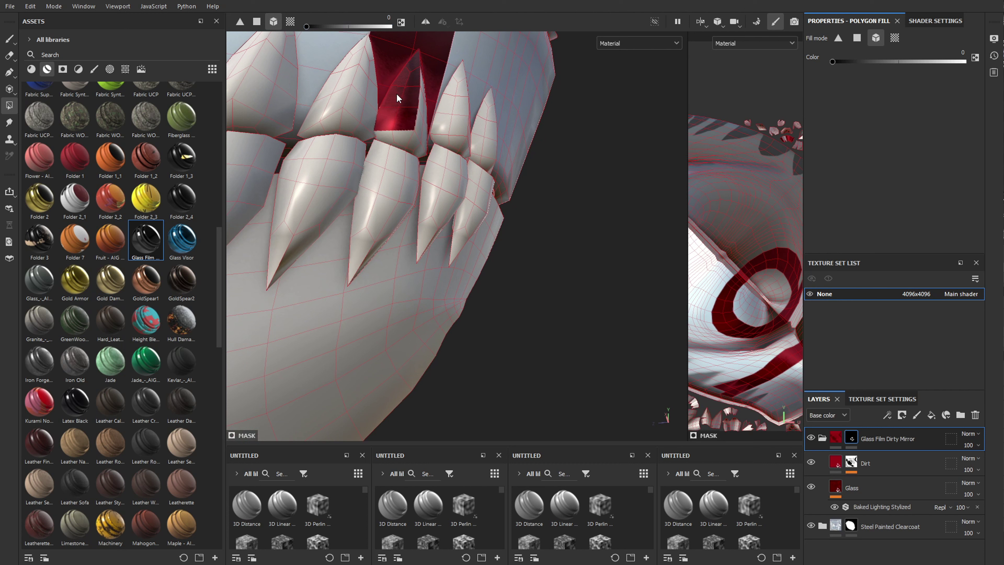
{"action": "left_click_drag", "start_coordinate": [422, 141], "coordinate": [348, 34], "text": "alt"}
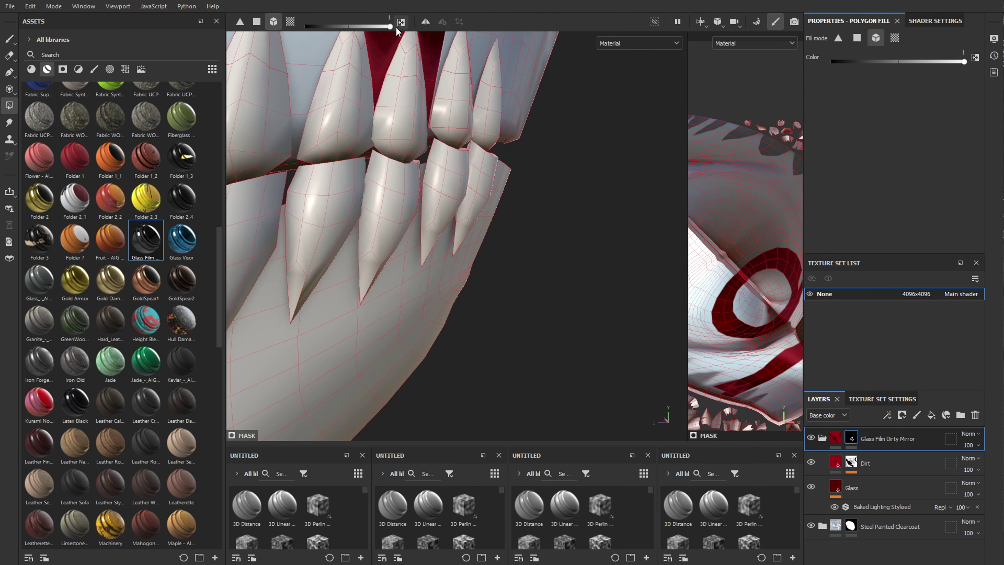
Extend the stripe across the jaw behind the lower teeth with quad-mode Polygon Fill at color 1
{"action": "left_click", "coordinate": [259, 22]}
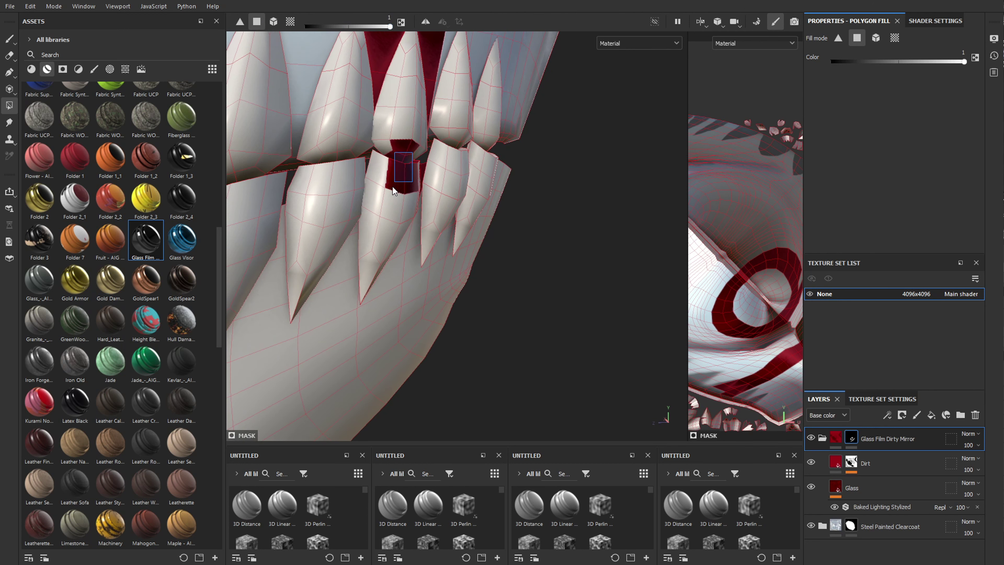
{"action": "mouse_move", "coordinate": [400, 237]}
{"action": "left_mouse_down"}
{"action": "mouse_move", "coordinate": [407, 328]}
{"action": "mouse_move", "coordinate": [426, 359]}
{"action": "mouse_move", "coordinate": [419, 372]}
{"action": "mouse_move", "coordinate": [441, 367]}
{"action": "left_mouse_up"}
{"action": "scroll", "coordinate": [419, 372], "scroll_direction": "down", "scroll_amount": 3}
{"action": "middle_click_drag", "start_coordinate": [440, 367], "coordinate": [468, 323], "text": "alt"}
{"action": "scroll", "coordinate": [465, 299], "scroll_direction": "down", "scroll_amount": 5}
{"action": "mouse_move", "coordinate": [465, 299]}
{"action": "left_mouse_down", "text": "alt"}
{"action": "mouse_move", "coordinate": [489, 288]}
{"action": "mouse_move", "coordinate": [437, 299]}
{"action": "mouse_move", "coordinate": [415, 217]}
{"action": "mouse_move", "coordinate": [460, 309]}
{"action": "mouse_move", "coordinate": [356, 374]}
{"action": "mouse_move", "coordinate": [449, 289]}
{"action": "mouse_move", "coordinate": [470, 308]}
{"action": "mouse_move", "coordinate": [445, 303]}
{"action": "mouse_move", "coordinate": [451, 296]}
{"action": "left_mouse_up", "text": "alt"}
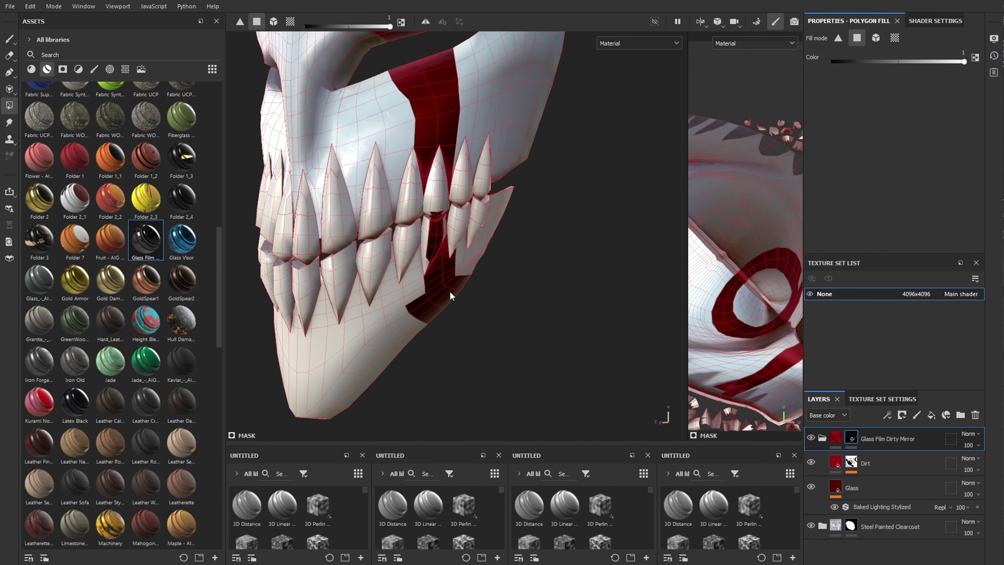
Remove the red fill from the lower teeth in front of the jaw stripe using mesh-mode Polygon Fill at color 0
{"action": "left_click_drag", "start_coordinate": [420, 173], "coordinate": [481, 200], "text": "alt"}
{"action": "scroll", "coordinate": [444, 129], "scroll_direction": "up", "scroll_amount": 5}
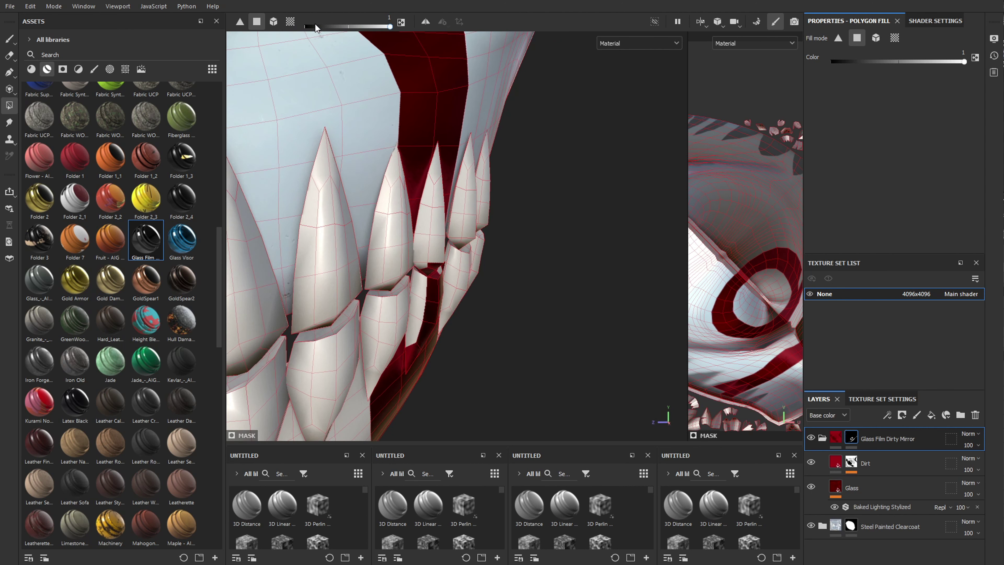
{"action": "left_click", "coordinate": [271, 22]}
{"action": "middle_click_drag", "start_coordinate": [379, 293], "coordinate": [350, 223], "text": "alt"}
{"action": "scroll", "coordinate": [350, 223], "scroll_direction": "up", "scroll_amount": 1}
{"action": "left_click", "coordinate": [392, 248]}
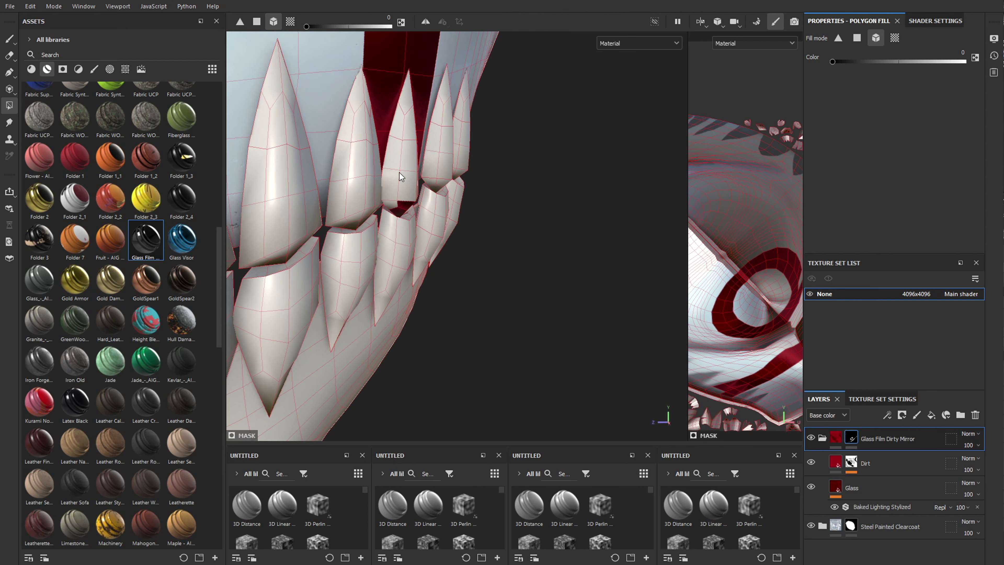
{"action": "left_click", "coordinate": [400, 173]}
{"action": "left_click", "coordinate": [412, 217]}
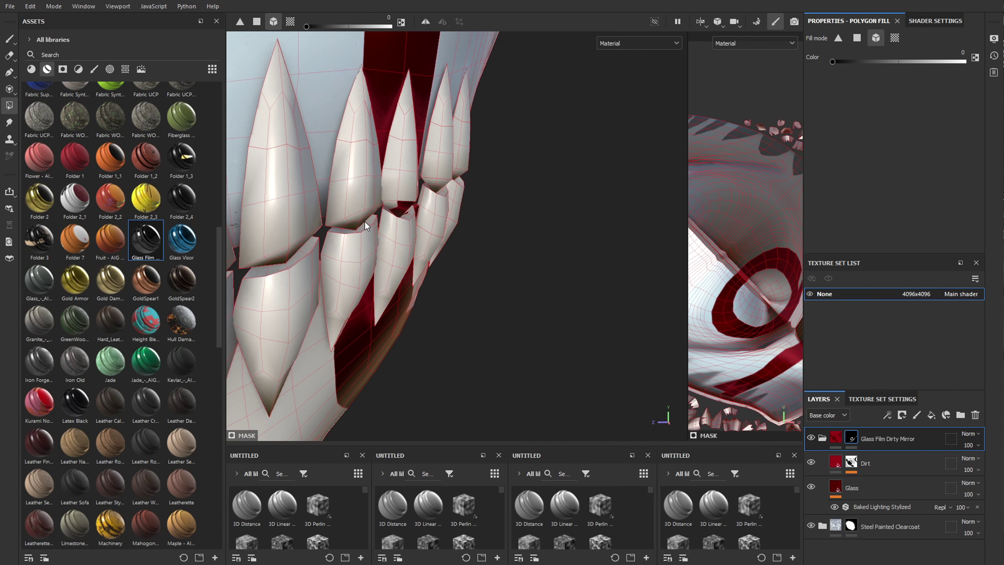
{"action": "scroll", "coordinate": [504, 191], "scroll_direction": "down", "scroll_amount": 5}
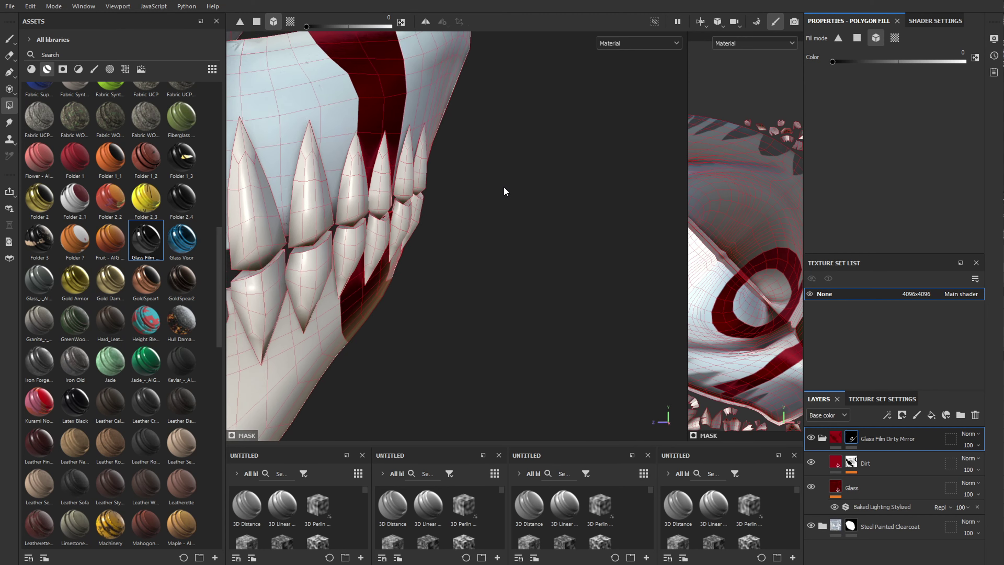
Close the stripe's gap above the left eye on the mask's inner side with quad-mode Polygon Fill, trimming excess polygons at color 0
{"action": "left_click_drag", "start_coordinate": [505, 191], "coordinate": [201, 166], "text": "alt"}
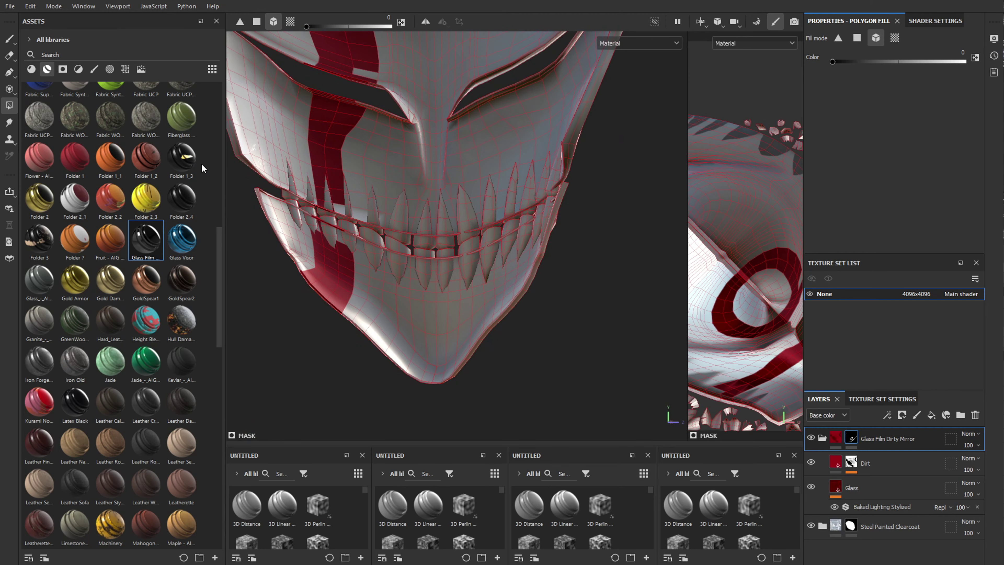
{"action": "middle_click_drag", "start_coordinate": [285, 152], "coordinate": [309, 262], "text": "alt"}
{"action": "scroll", "coordinate": [309, 262], "scroll_direction": "up", "scroll_amount": 2}
{"action": "left_click_drag", "start_coordinate": [307, 26], "coordinate": [391, 26]}
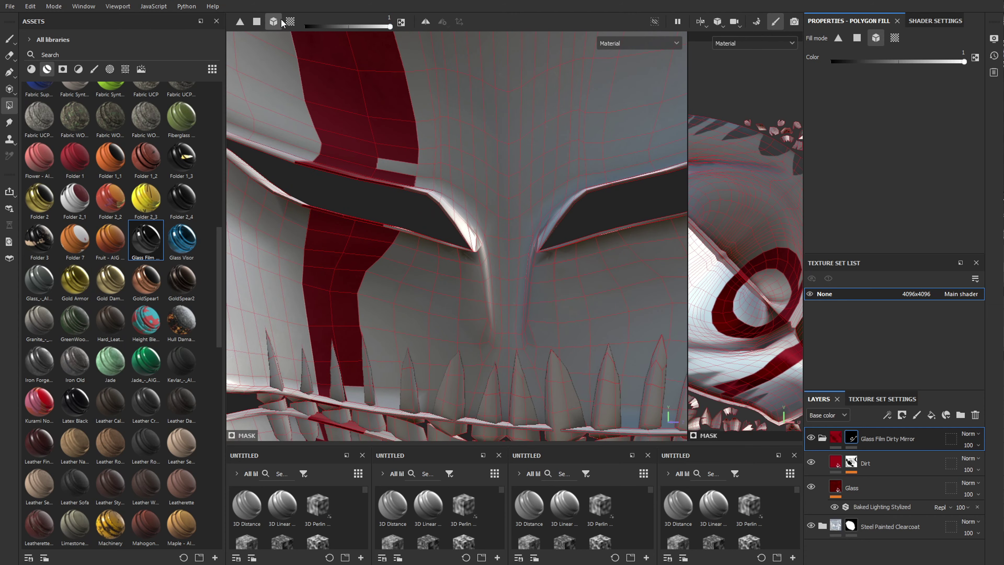
{"action": "left_click", "coordinate": [256, 22]}
{"action": "left_click_drag", "start_coordinate": [398, 168], "coordinate": [321, 260], "text": "alt"}
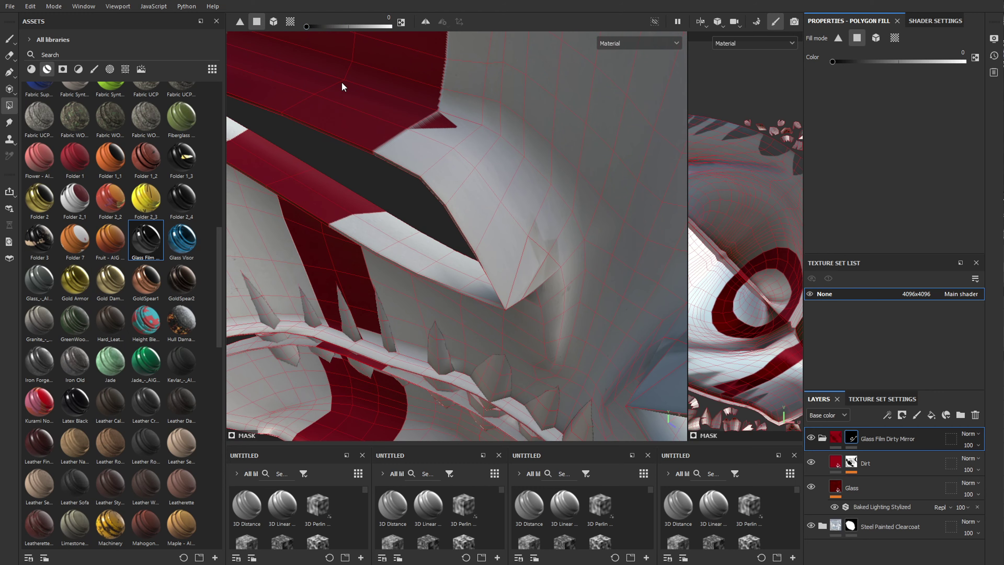
{"action": "left_click_drag", "start_coordinate": [433, 123], "coordinate": [405, 51], "text": "alt"}
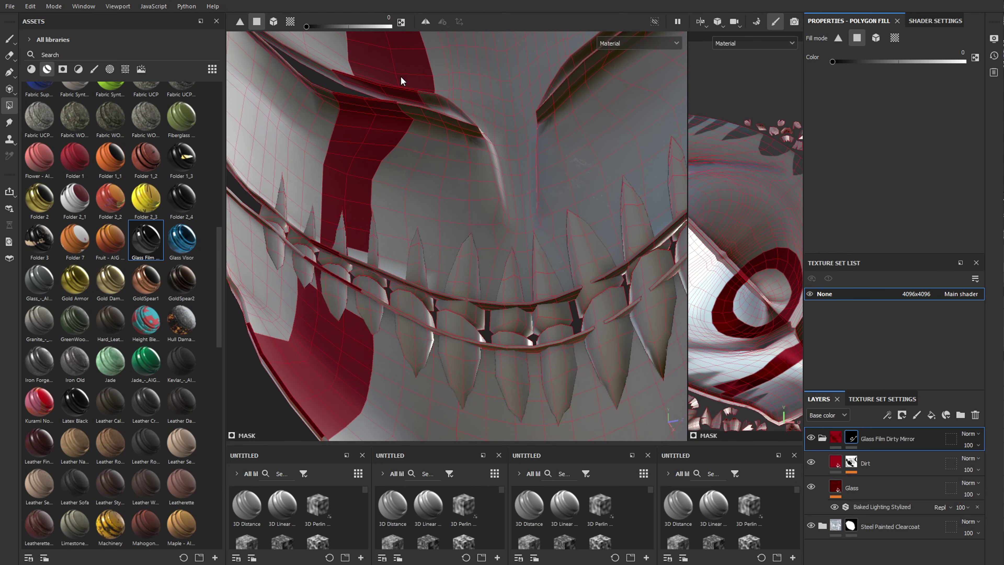
{"action": "right_click_drag", "start_coordinate": [401, 78], "coordinate": [430, 138], "text": "alt"}
{"action": "left_click_drag", "start_coordinate": [432, 141], "coordinate": [364, 95], "text": "alt"}
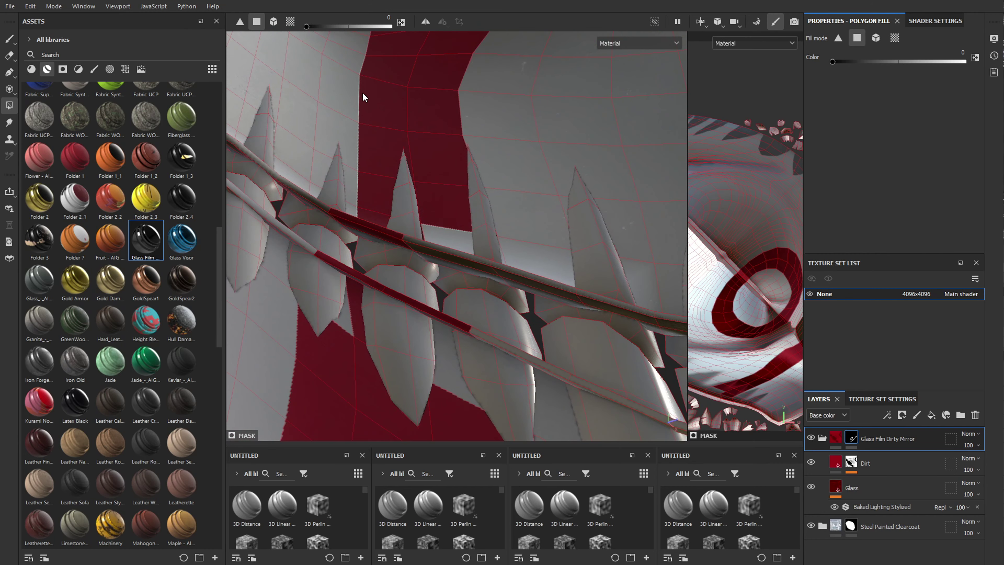
Fill the remaining stripe polygons along the gum edges behind the teeth on the inner side at color 1
{"action": "left_click_drag", "start_coordinate": [318, 26], "coordinate": [393, 25]}
{"action": "left_click_drag", "start_coordinate": [441, 191], "coordinate": [430, 272], "text": "alt"}
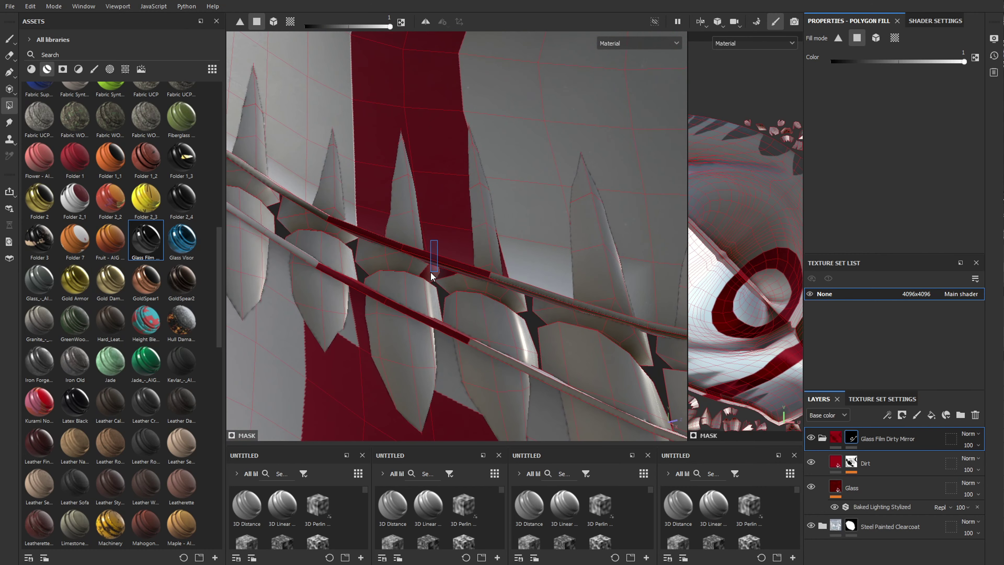
{"action": "left_click", "coordinate": [439, 353]}
{"action": "left_click_drag", "start_coordinate": [351, 330], "coordinate": [386, 256], "text": "alt"}
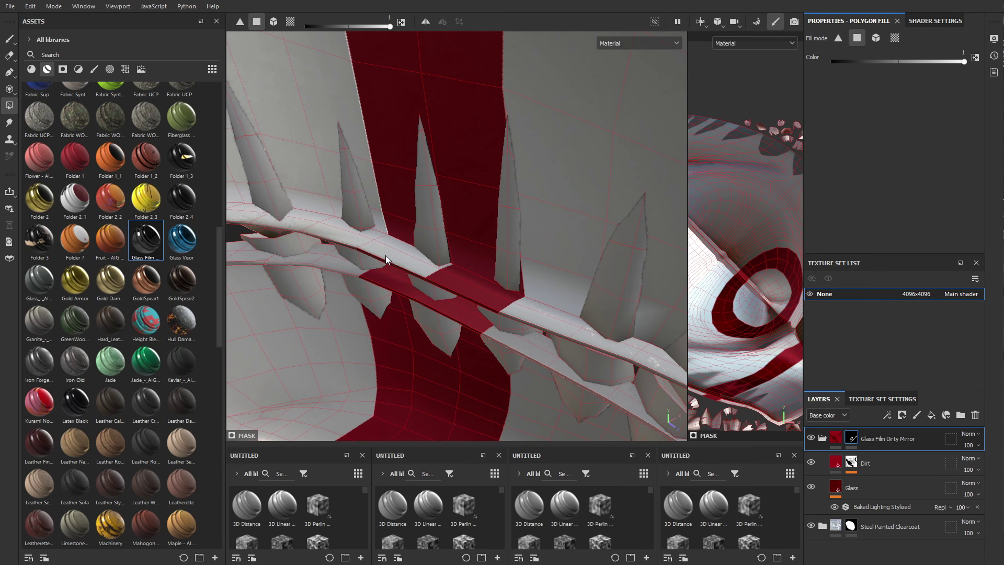
Clear the stray red polygons from the two upper teeth beside the cheek stripe with mesh-mode Polygon Fill at color 0
{"action": "left_click_drag", "start_coordinate": [400, 292], "coordinate": [378, 159], "text": "alt"}
{"action": "left_click_drag", "start_coordinate": [320, 27], "coordinate": [296, 25]}
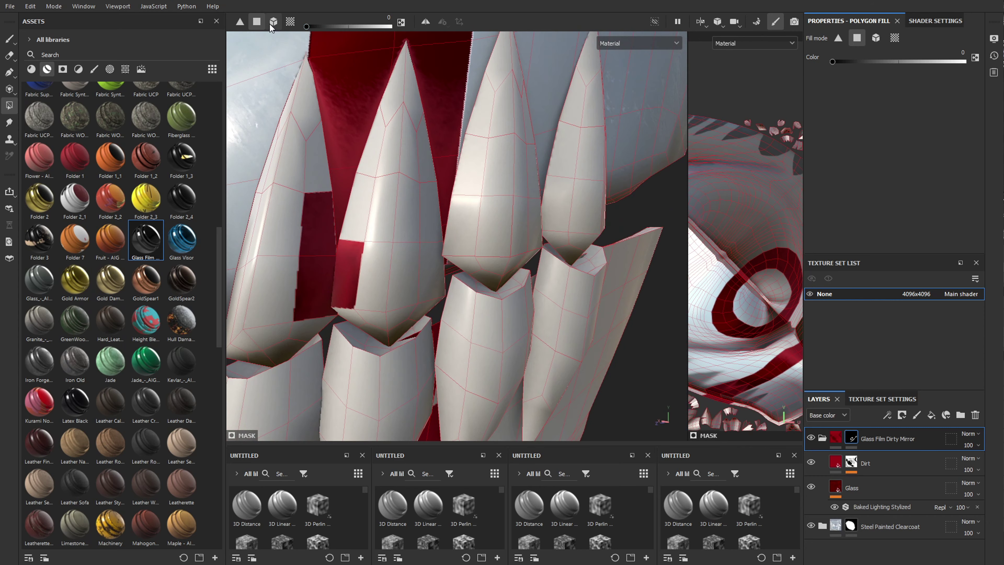
{"action": "left_click", "coordinate": [272, 23]}
{"action": "left_click", "coordinate": [273, 190]}
{"action": "left_click", "coordinate": [375, 189]}
{"action": "scroll", "coordinate": [376, 190], "scroll_direction": "down", "scroll_amount": 4}
{"action": "scroll", "coordinate": [389, 168], "scroll_direction": "down", "scroll_amount": 3}
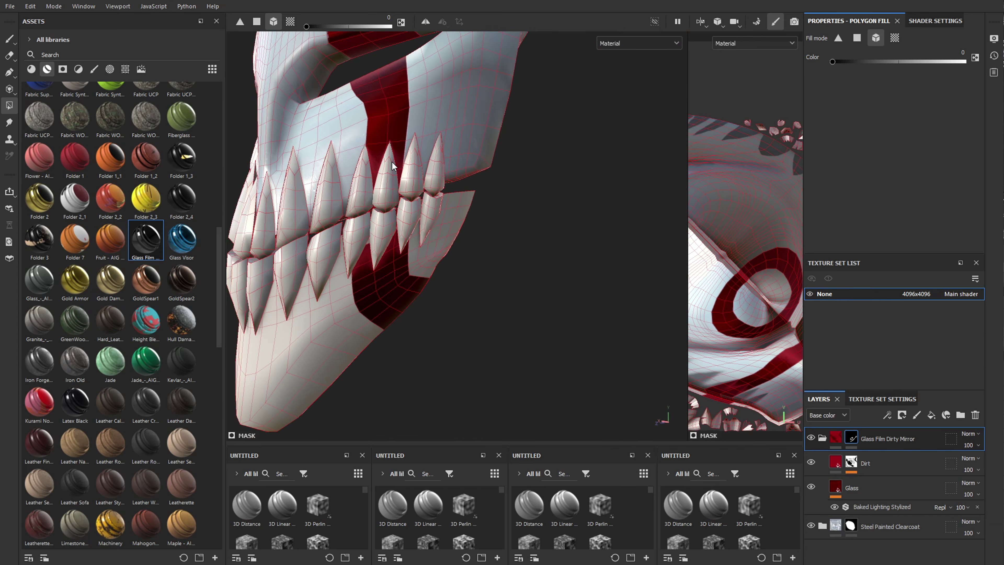
Fill a matching forehead stripe above the mask's right eye with quad-mode Polygon Fill at color 1
{"action": "left_click_drag", "start_coordinate": [392, 161], "coordinate": [476, 173], "text": "alt"}
{"action": "scroll", "coordinate": [459, 174], "scroll_direction": "down", "scroll_amount": 3}
{"action": "middle_click_drag", "start_coordinate": [424, 176], "coordinate": [438, 194], "text": "alt"}
{"action": "left_click_drag", "start_coordinate": [438, 193], "coordinate": [466, 185], "text": "alt"}
{"action": "scroll", "coordinate": [403, 135], "scroll_direction": "up", "scroll_amount": 3}
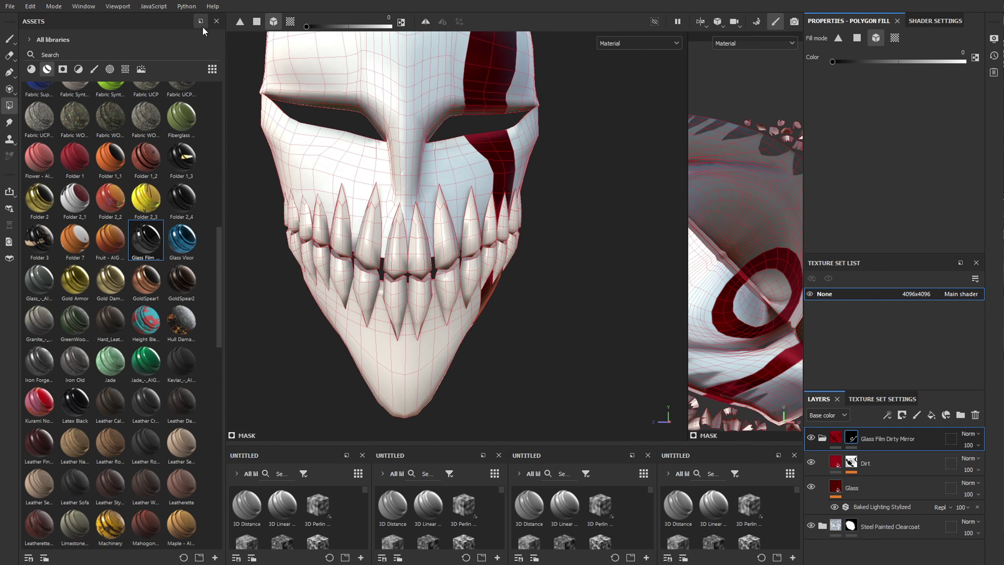
{"action": "left_click", "coordinate": [256, 21]}
{"action": "left_click_drag", "start_coordinate": [268, 54], "coordinate": [366, 10], "text": "alt"}
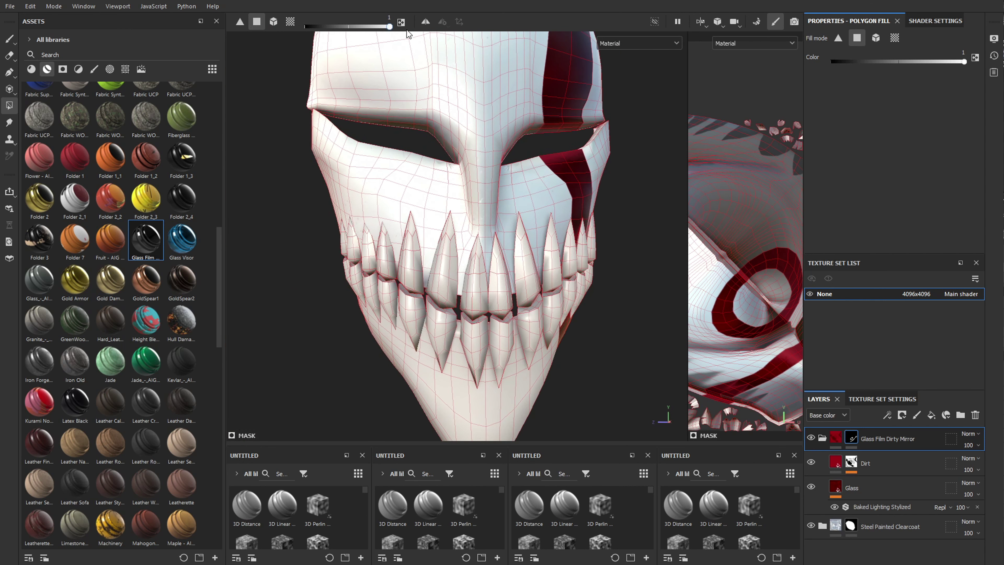
{"action": "left_click_drag", "start_coordinate": [409, 150], "coordinate": [390, 192], "text": "alt"}
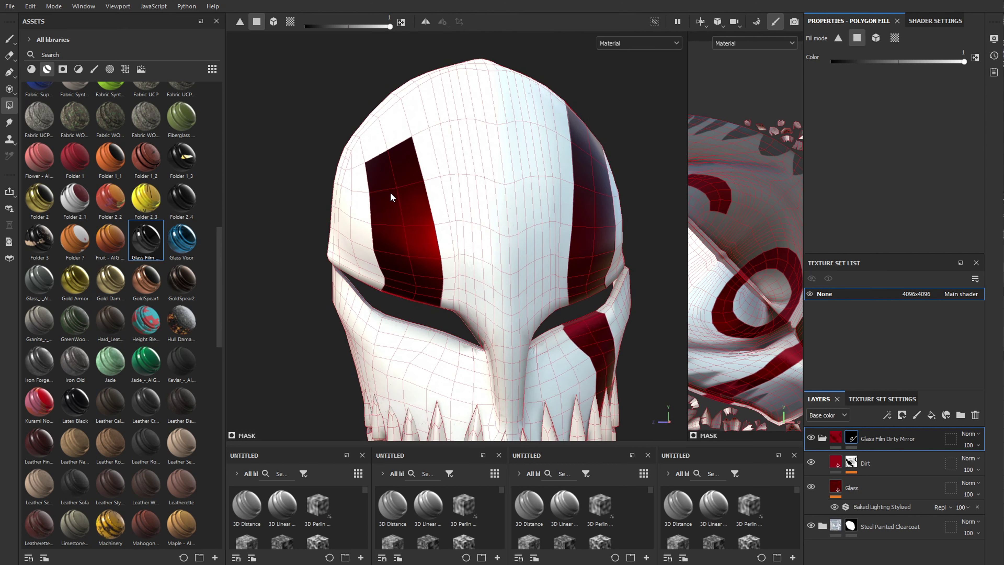
{"action": "mouse_move", "coordinate": [384, 112]}
{"action": "left_mouse_down"}
{"action": "mouse_move", "coordinate": [374, 105]}
{"action": "mouse_move", "coordinate": [362, 118]}
{"action": "left_mouse_up"}
Continue the second stripe from below the mask's right eye down the cheek and across the jaw behind the teeth
{"action": "middle_click_drag", "start_coordinate": [443, 305], "coordinate": [443, 158], "text": "alt"}
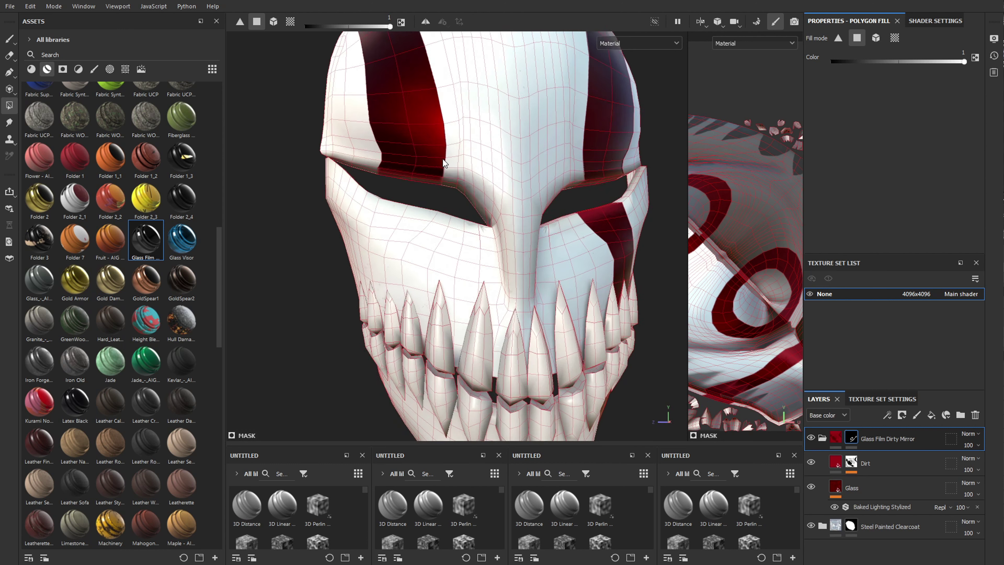
{"action": "scroll", "coordinate": [404, 213], "scroll_direction": "up", "scroll_amount": 1}
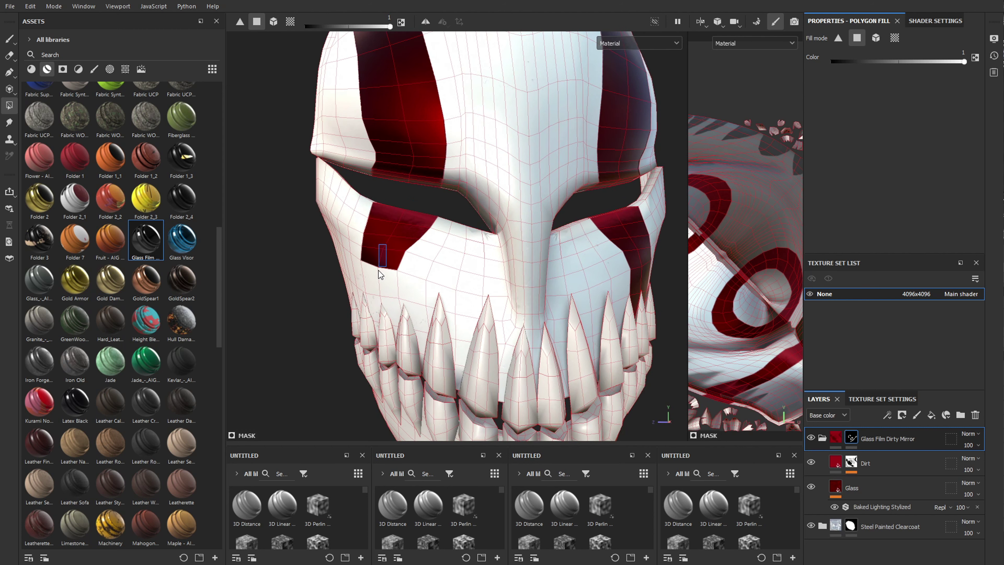
{"action": "mouse_move", "coordinate": [378, 270]}
{"action": "left_mouse_down", "text": "alt"}
{"action": "mouse_move", "coordinate": [415, 196]}
{"action": "mouse_move", "coordinate": [454, 193]}
{"action": "mouse_move", "coordinate": [420, 218]}
{"action": "mouse_move", "coordinate": [415, 263]}
{"action": "left_mouse_up", "text": "alt"}
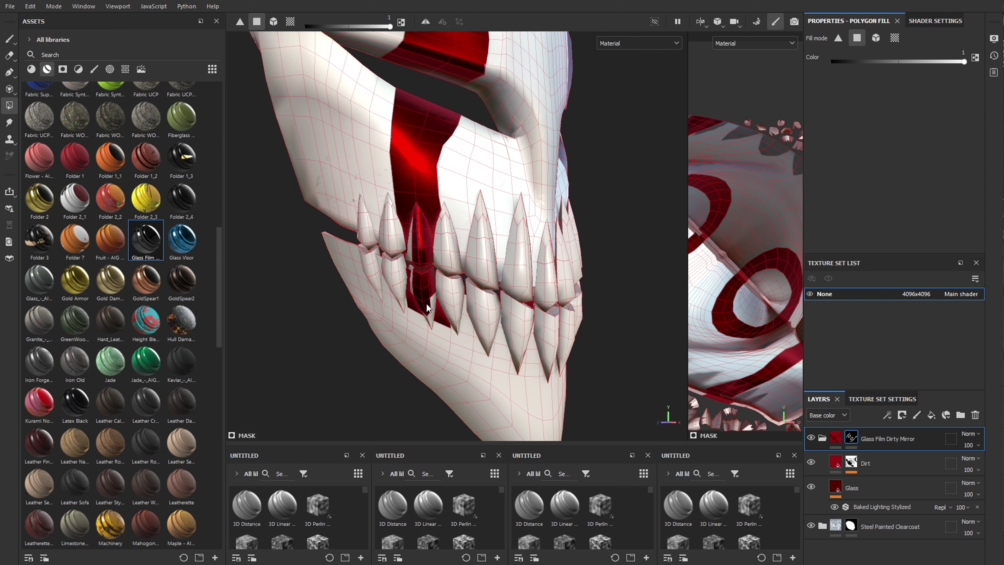
{"action": "left_click_drag", "start_coordinate": [411, 349], "coordinate": [412, 349]}
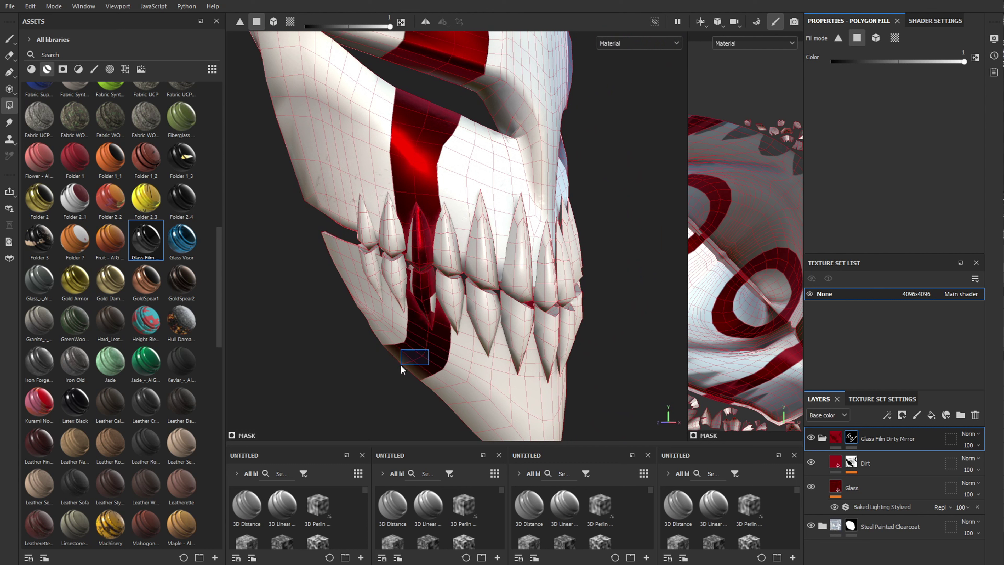
{"action": "left_click_drag", "start_coordinate": [418, 311], "coordinate": [440, 314], "text": "alt"}
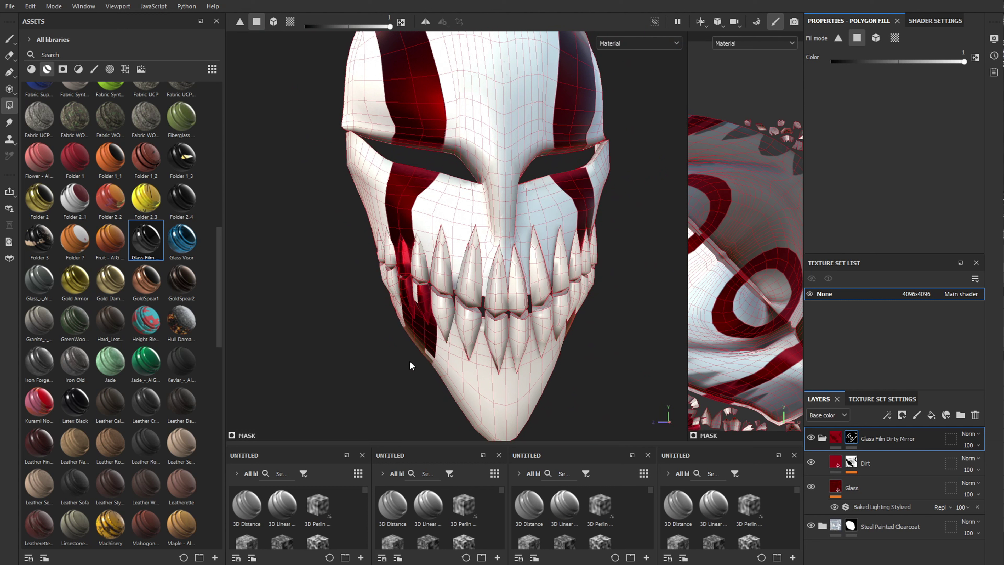
{"action": "left_click_drag", "start_coordinate": [419, 349], "coordinate": [422, 239], "text": "alt"}
{"action": "scroll", "coordinate": [422, 239], "scroll_direction": "up", "scroll_amount": 3}
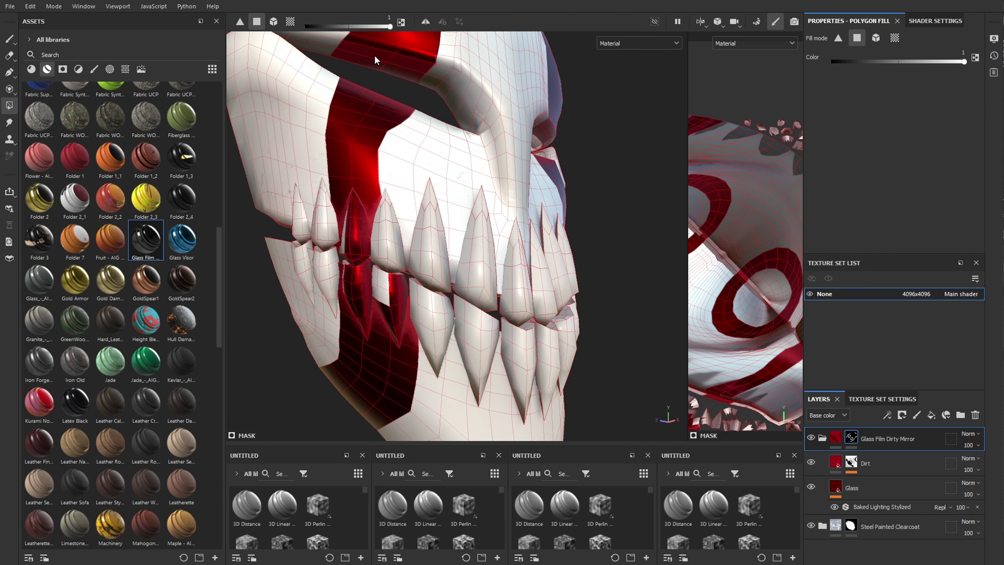
Remove the red fill from the upper tooth and two lower teeth over the right-side stripe using mesh-mode Polygon Fill at color 0
{"action": "left_click", "coordinate": [273, 21]}
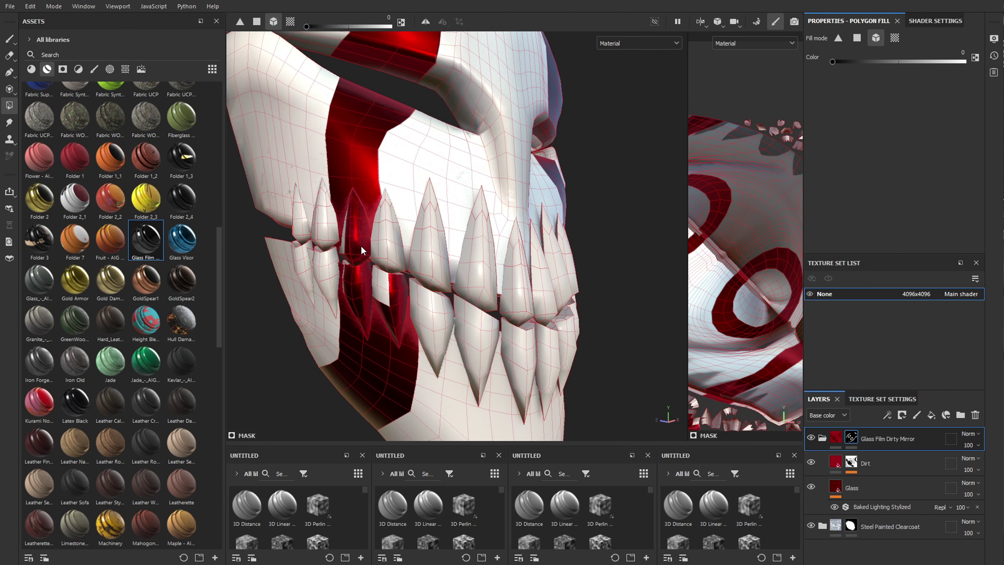
{"action": "left_click", "coordinate": [361, 249]}
{"action": "left_click", "coordinate": [361, 279]}
{"action": "left_click", "coordinate": [395, 283]}
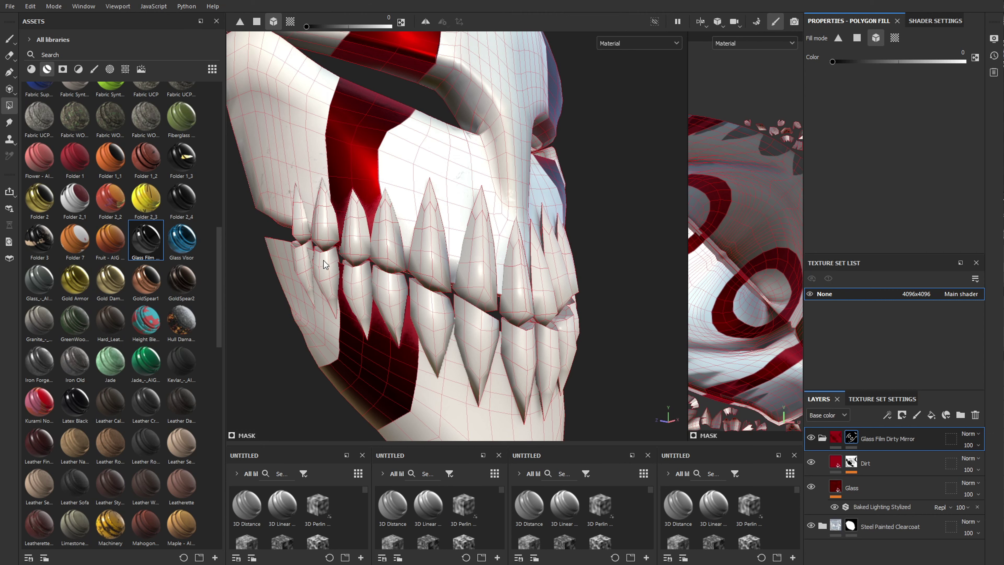
{"action": "left_click_drag", "start_coordinate": [421, 161], "coordinate": [497, 180], "text": "alt"}
{"action": "scroll", "coordinate": [496, 174], "scroll_direction": "down", "scroll_amount": 3}
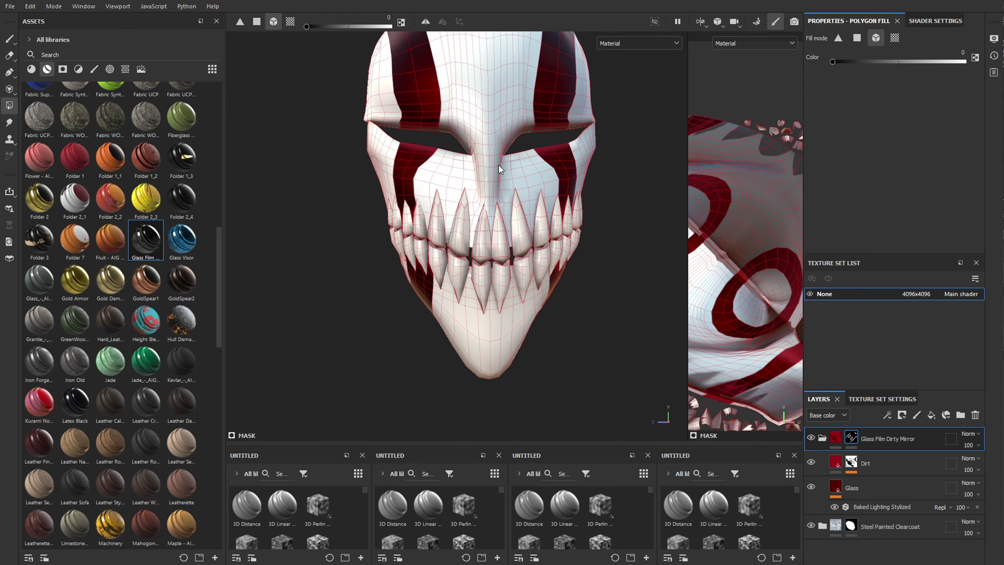
Fill the gap in the jaw stripe on the mask's inner side with quad-mode Polygon Fill at color 1
{"action": "left_click_drag", "start_coordinate": [408, 138], "coordinate": [760, 131], "text": "alt"}
{"action": "middle_click_drag", "start_coordinate": [585, 277], "coordinate": [564, 258], "text": "alt"}
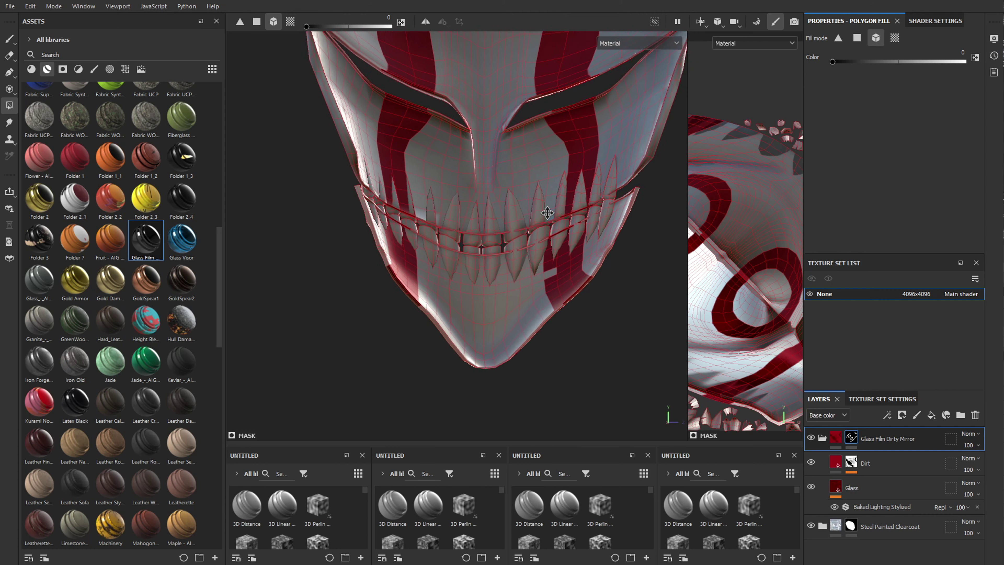
{"action": "scroll", "coordinate": [563, 257], "scroll_direction": "up", "scroll_amount": 2}
{"action": "left_click", "coordinate": [256, 21]}
{"action": "scroll", "coordinate": [575, 236], "scroll_direction": "up", "scroll_amount": 1}
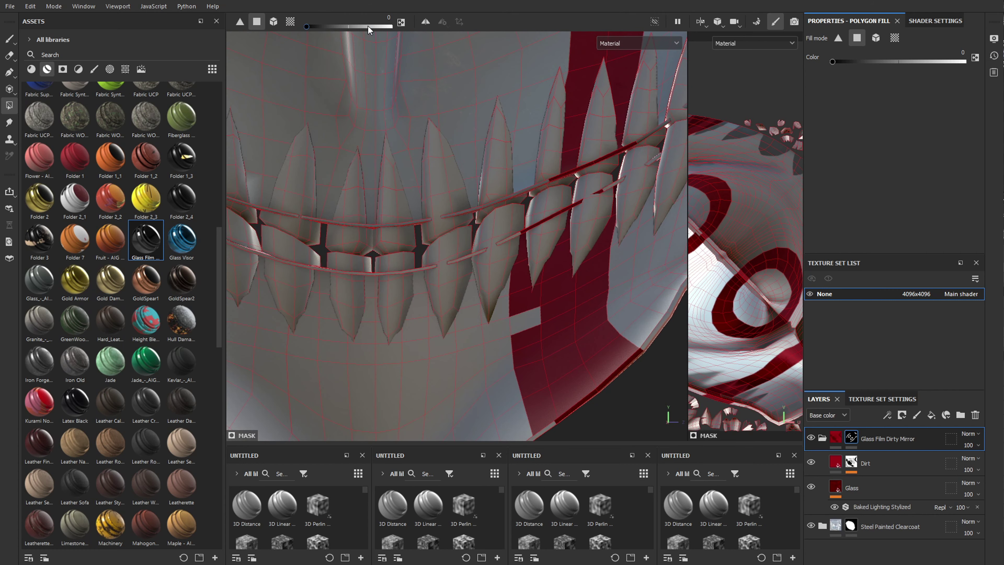
{"action": "left_click_drag", "start_coordinate": [532, 318], "coordinate": [350, 273], "text": "alt"}
{"action": "scroll", "coordinate": [342, 270], "scroll_direction": "down", "scroll_amount": 4}
{"action": "scroll", "coordinate": [408, 262], "scroll_direction": "up", "scroll_amount": 2}
{"action": "scroll", "coordinate": [435, 237], "scroll_direction": "down", "scroll_amount": 4}
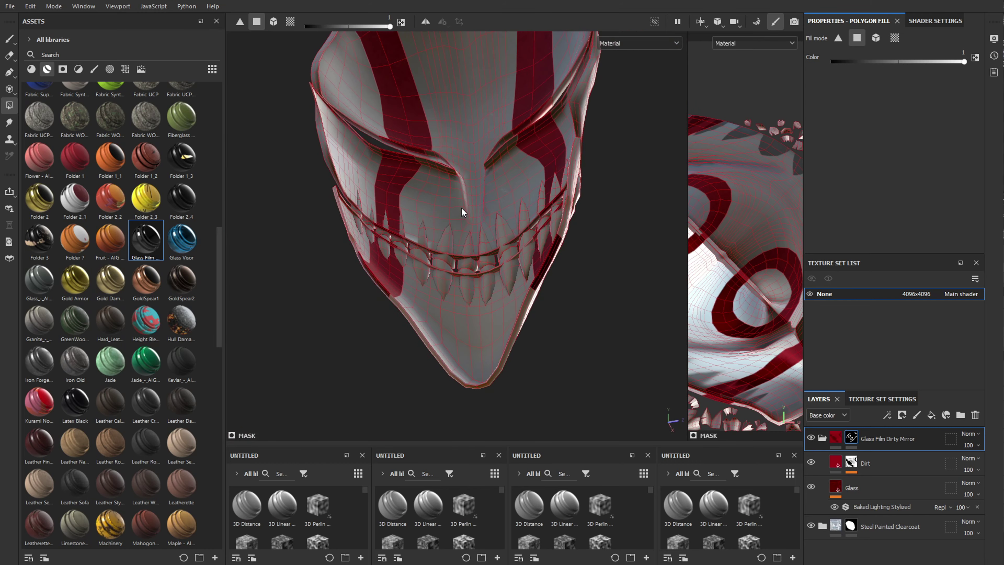
Examine both stripes from the sides and front of the mask, switching to the Paint tool to hide the wireframe
{"action": "left_click_drag", "start_coordinate": [463, 213], "coordinate": [286, 214], "text": "alt"}
{"action": "scroll", "coordinate": [471, 231], "scroll_direction": "down", "scroll_amount": 3}
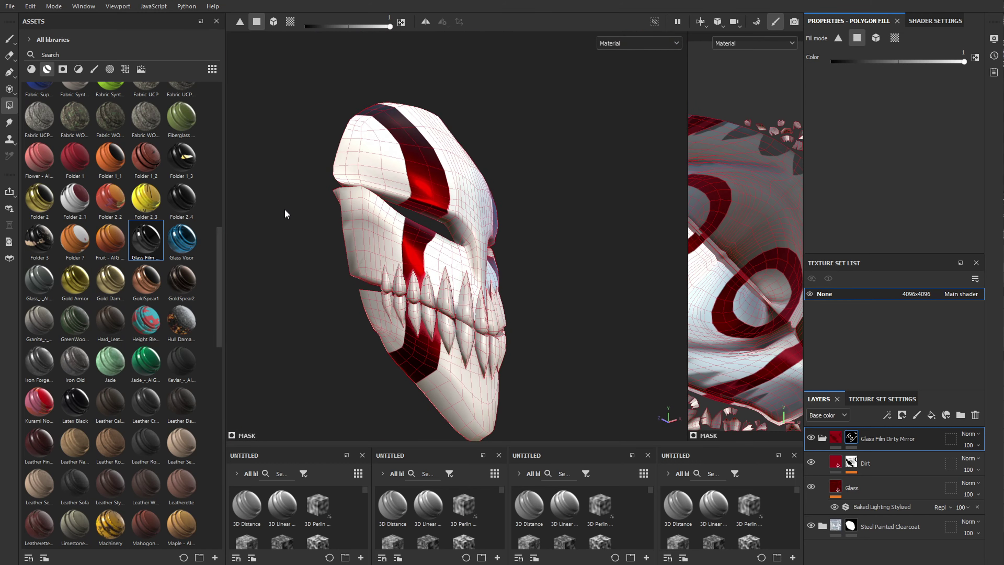
{"action": "scroll", "coordinate": [399, 298], "scroll_direction": "up", "scroll_amount": 5}
{"action": "left_click_drag", "start_coordinate": [396, 298], "coordinate": [276, 284], "text": "alt"}
{"action": "middle_click_drag", "start_coordinate": [524, 190], "coordinate": [381, 182], "text": "alt"}
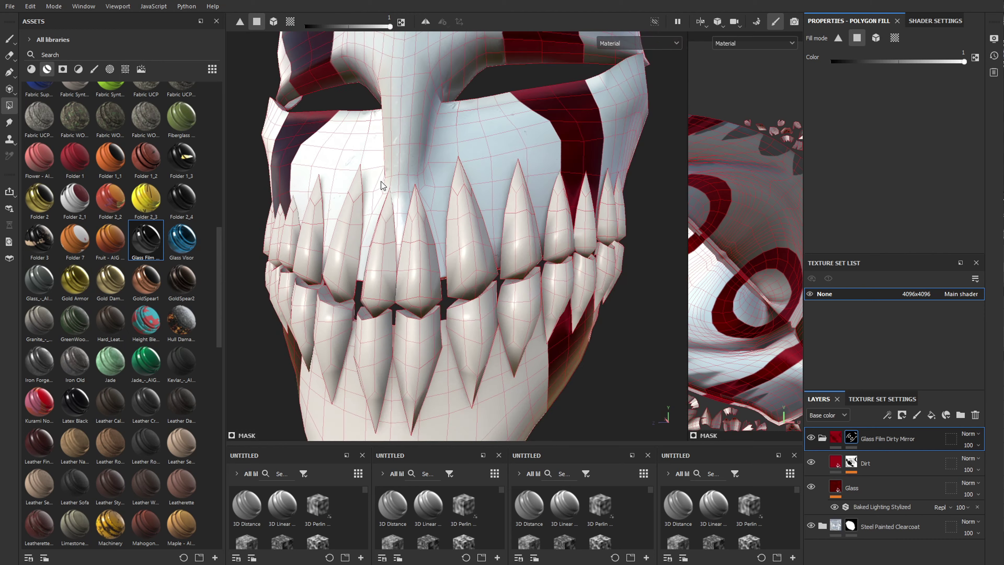
{"action": "scroll", "coordinate": [381, 181], "scroll_direction": "down", "scroll_amount": 3}
{"action": "left_click_drag", "start_coordinate": [381, 182], "coordinate": [417, 251], "text": "alt"}
{"action": "scroll", "coordinate": [415, 166], "scroll_direction": "down", "scroll_amount": 2}
{"action": "left_click", "coordinate": [10, 39]}
{"action": "middle_click_drag", "start_coordinate": [442, 130], "coordinate": [487, 250], "text": "alt"}
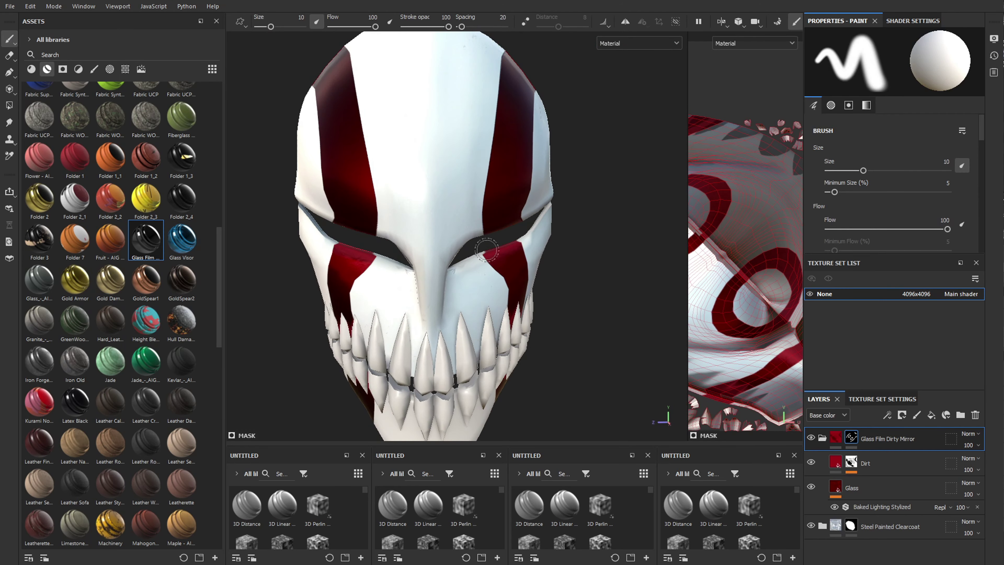
{"action": "left_click_drag", "start_coordinate": [486, 250], "coordinate": [415, 79], "text": "alt"}
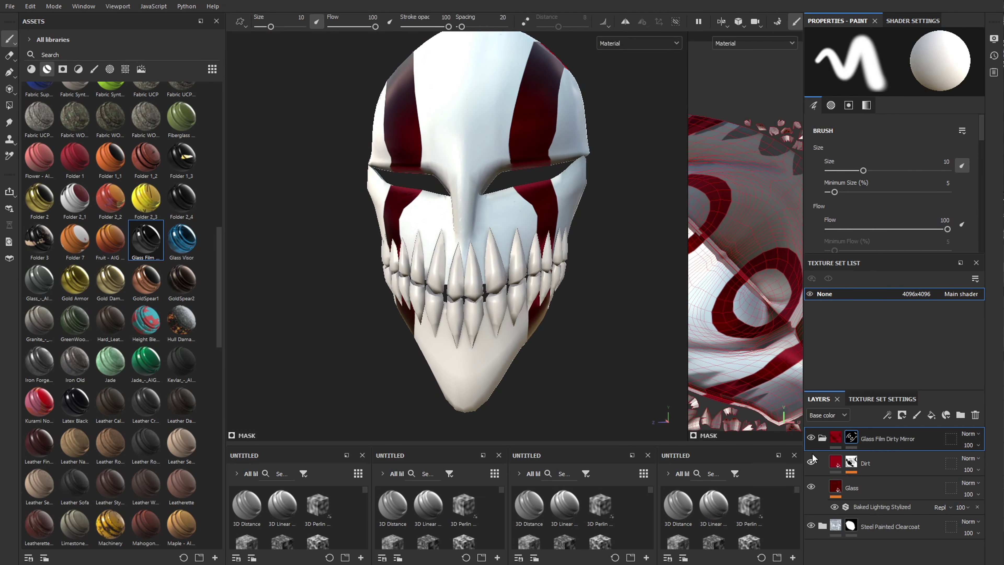
Set the Glass layer's base color to a brighter red and open the settings of its Baked Lighting Stylized filter
{"action": "left_click", "coordinate": [869, 488]}
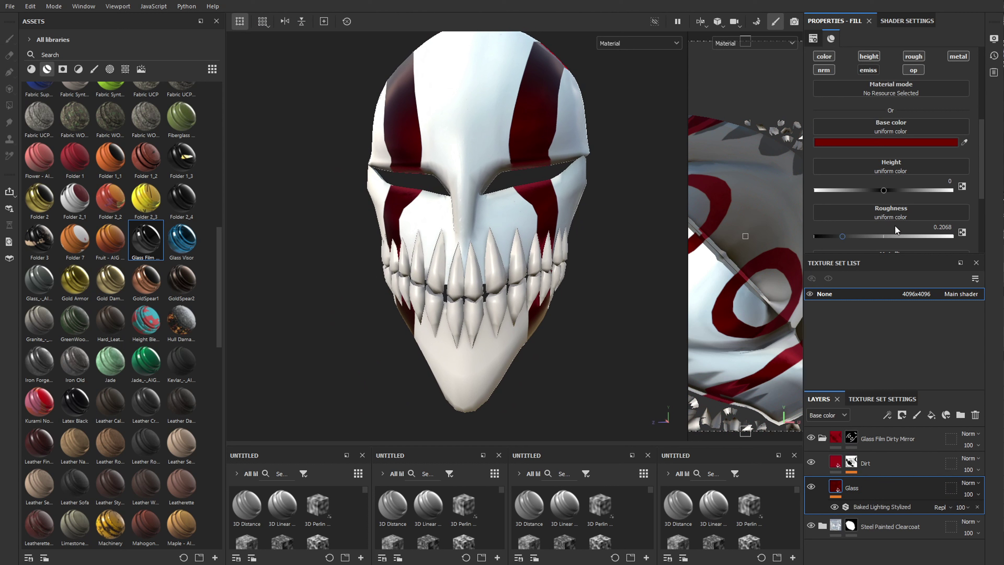
{"action": "left_click", "coordinate": [889, 147]}
{"action": "left_click", "coordinate": [244, 170]}
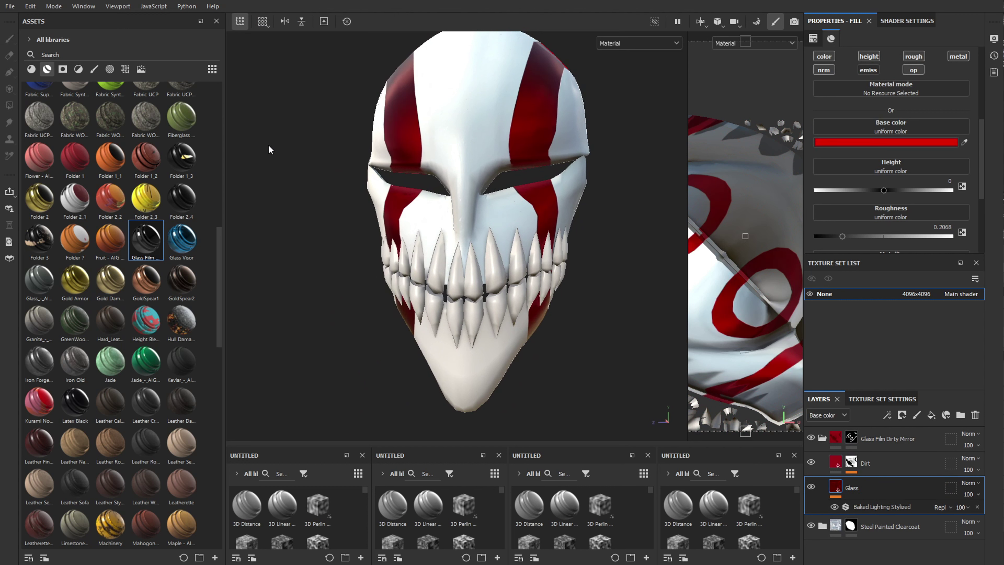
{"action": "left_click_drag", "start_coordinate": [240, 180], "coordinate": [288, 168]}
{"action": "left_click", "coordinate": [882, 507]}
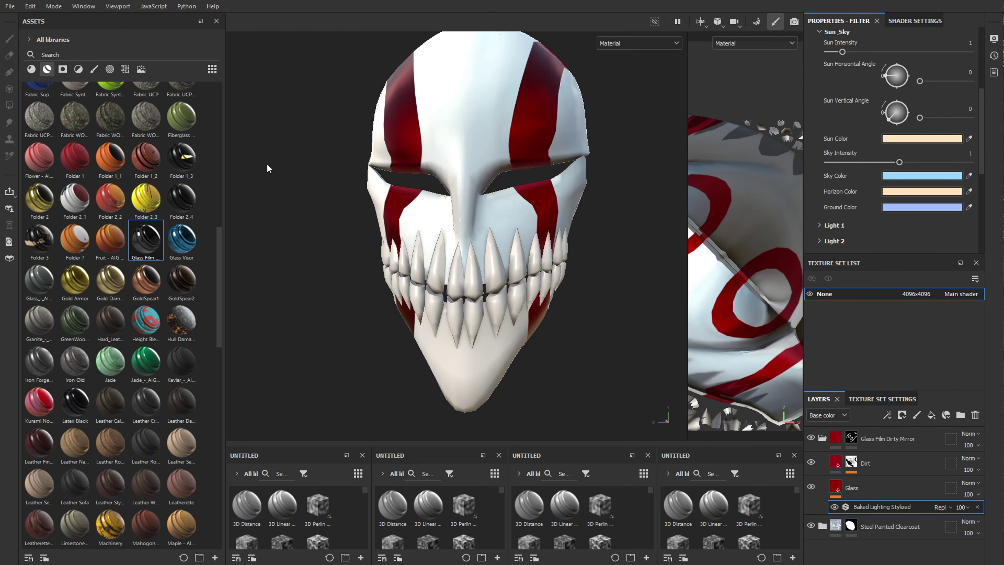
Shift the Baked Lighting Stylized filter's Ground Color to pale lavender, set its Sky Intensity to 0.58, and collapse the Glass Film Dirty Mirror folder
{"action": "left_click_drag", "start_coordinate": [267, 164], "coordinate": [287, 140]}
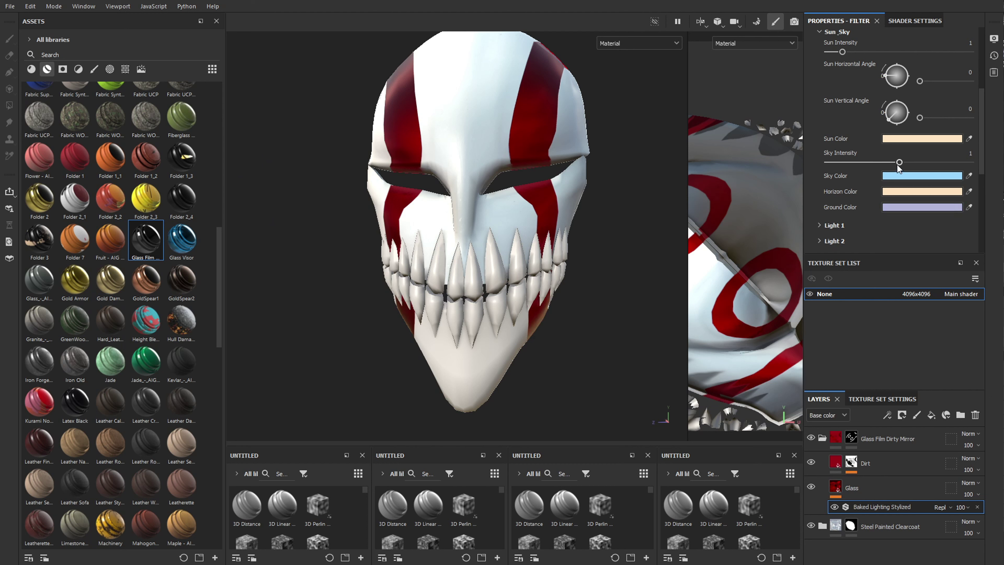
{"action": "left_click_drag", "start_coordinate": [898, 165], "coordinate": [970, 166]}
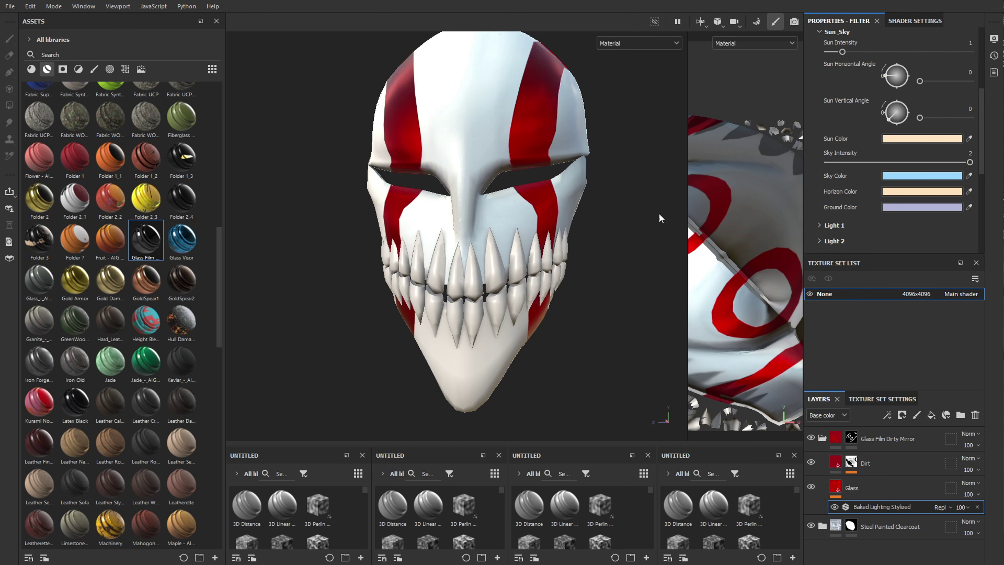
{"action": "scroll", "coordinate": [681, 278], "scroll_direction": "up", "scroll_amount": 2}
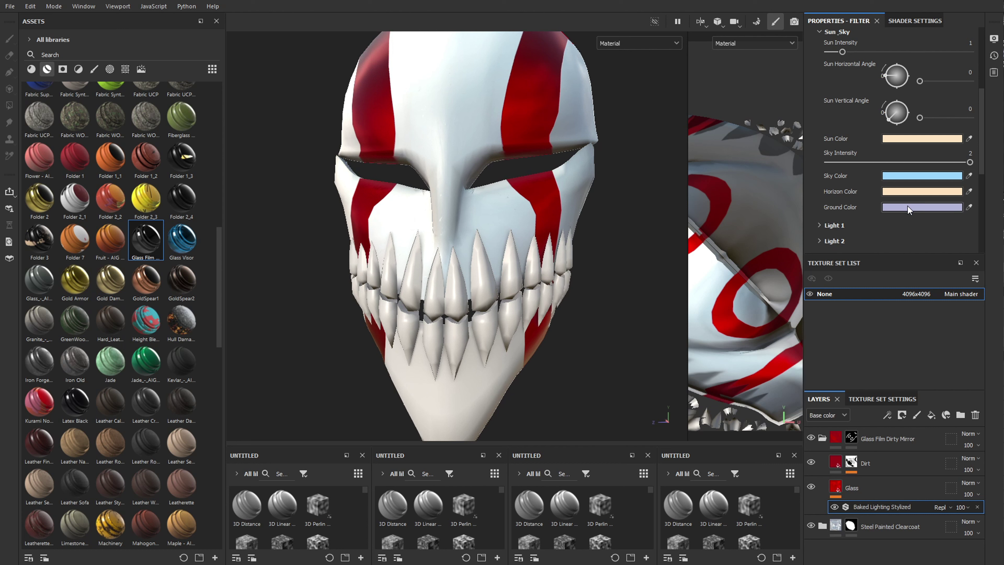
{"action": "left_click_drag", "start_coordinate": [967, 163], "coordinate": [855, 163]}
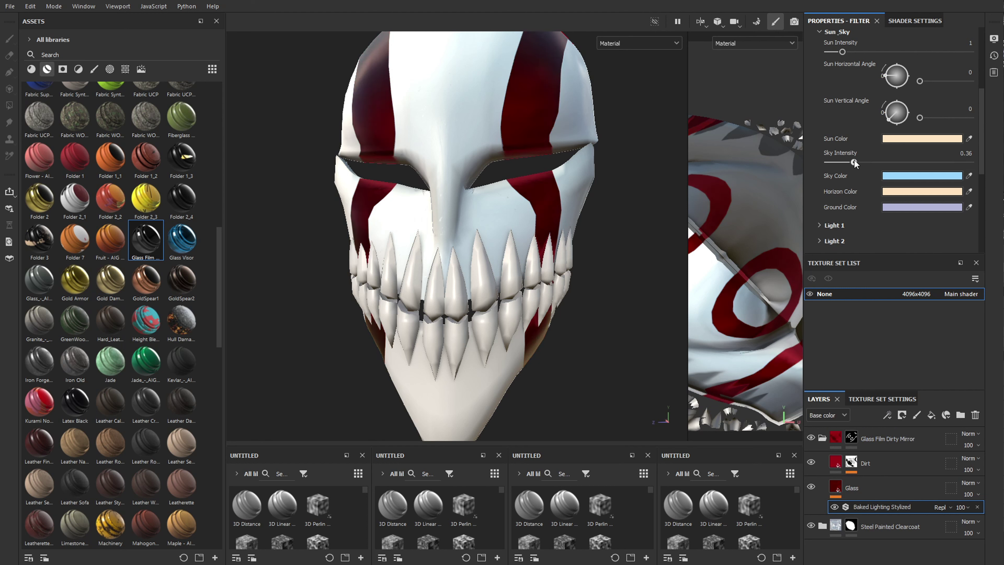
{"action": "scroll", "coordinate": [500, 213], "scroll_direction": "down", "scroll_amount": 3}
{"action": "scroll", "coordinate": [497, 213], "scroll_direction": "up", "scroll_amount": 2}
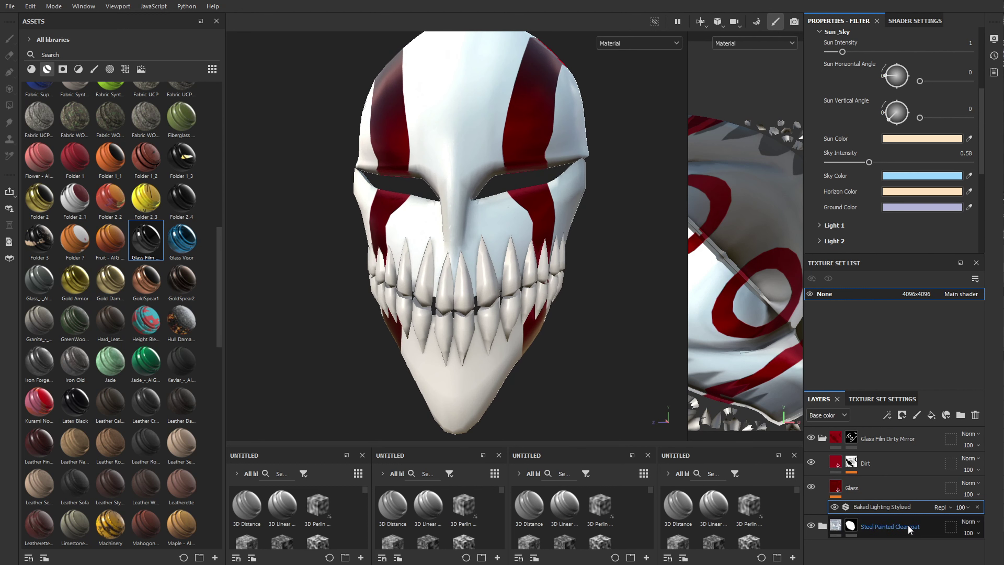
{"action": "left_click", "coordinate": [822, 438]}
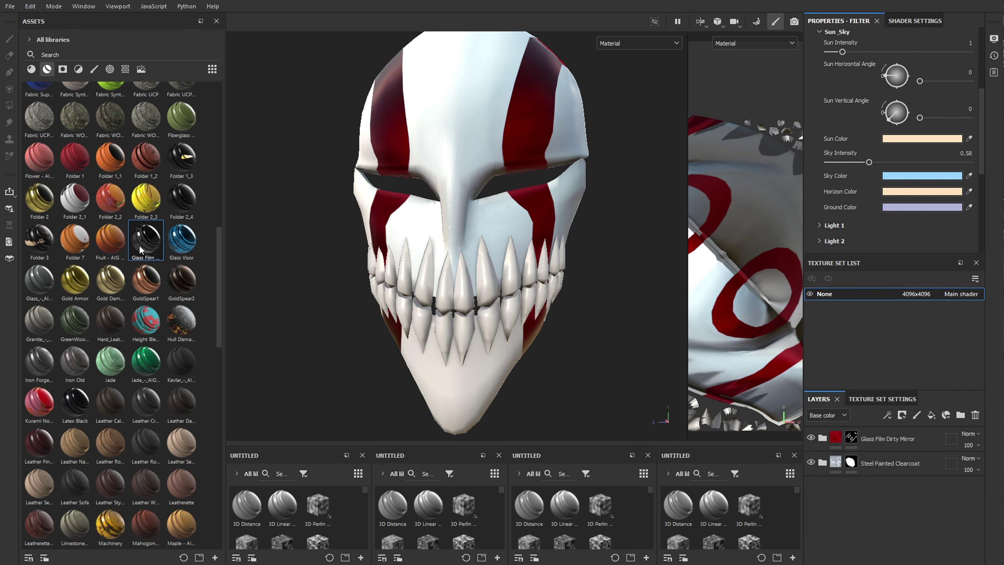
{"action": "scroll", "coordinate": [143, 257], "scroll_direction": "down", "scroll_amount": 3}
{"action": "left_click_drag", "start_coordinate": [145, 111], "coordinate": [882, 485]}
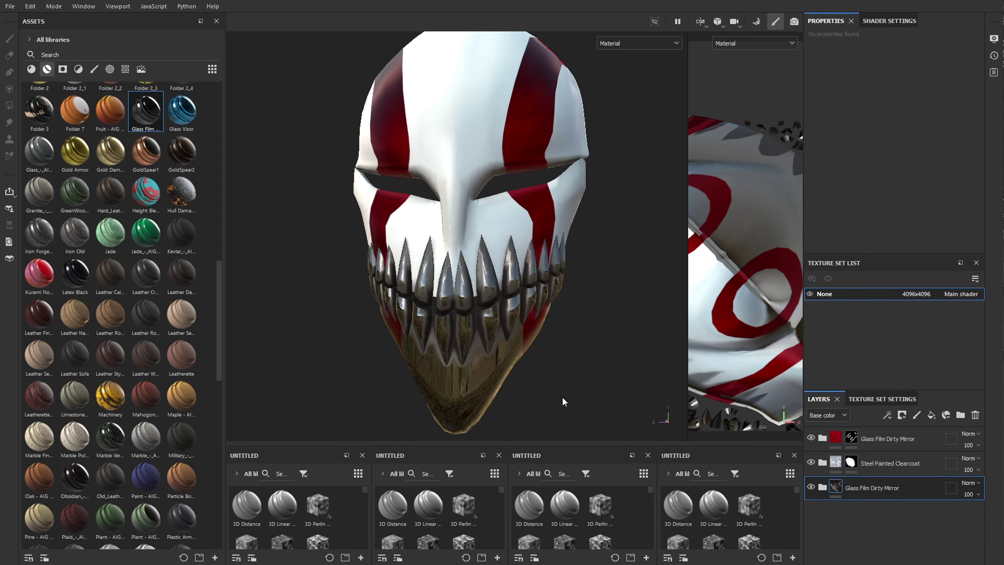
{"action": "scroll", "coordinate": [565, 403], "scroll_direction": "up", "scroll_amount": 3}
{"action": "key", "text": "Delete"}
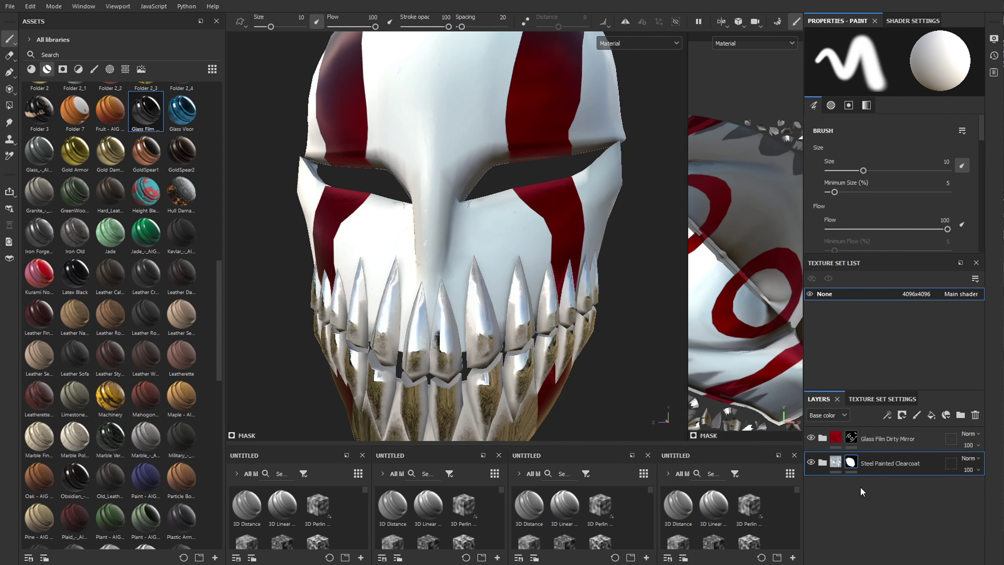
Add the chin to the Steel Painted Clearcoat mask using mesh-mode Polygon Fill at color 1, then return to the Paint tool
{"action": "scroll", "coordinate": [581, 249], "scroll_direction": "down", "scroll_amount": 3}
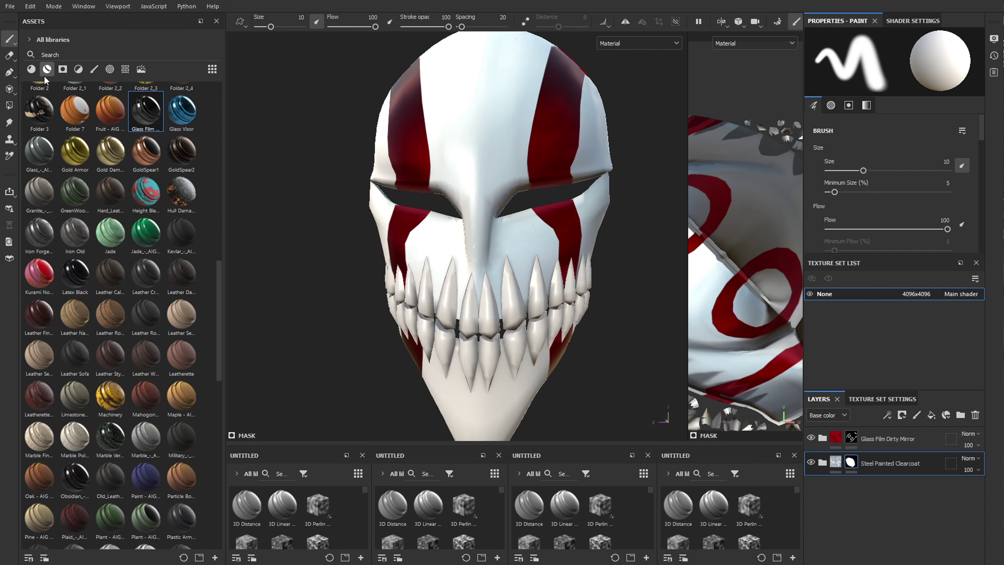
{"action": "left_click", "coordinate": [9, 105]}
{"action": "left_click", "coordinate": [273, 21]}
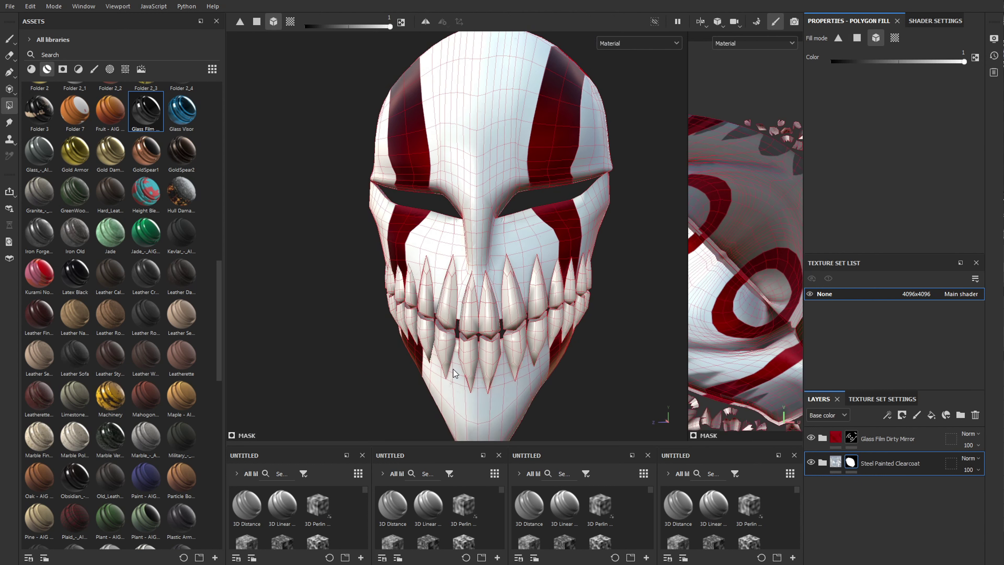
{"action": "key", "text": "1"}
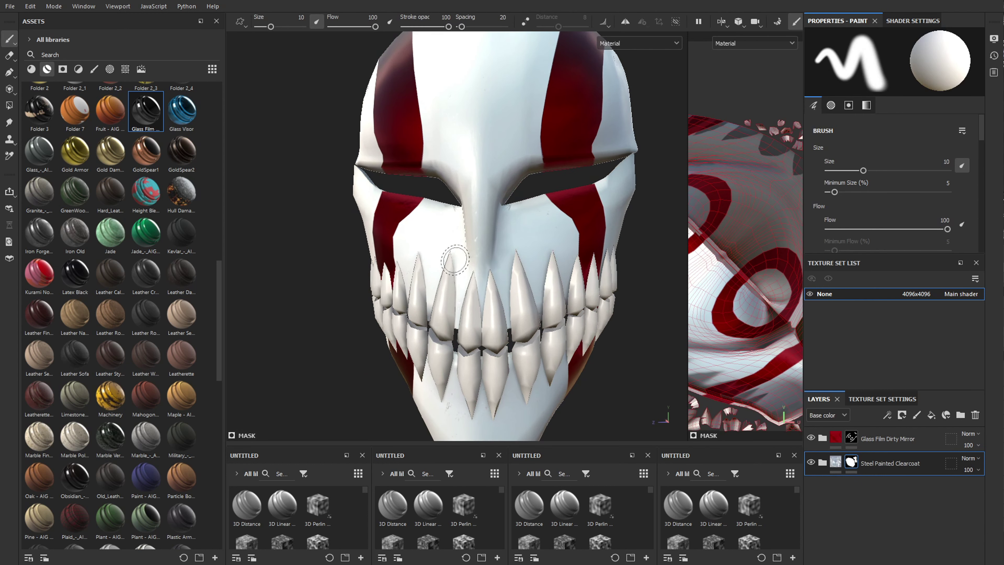
Add the Glass Film Dirty Mirror smart material beneath Steel Painted Clearcoat to cover the teeth, and expand its folder
{"action": "scroll", "coordinate": [453, 259], "scroll_direction": "down", "scroll_amount": 1}
{"action": "left_click_drag", "start_coordinate": [145, 111], "coordinate": [884, 497]}
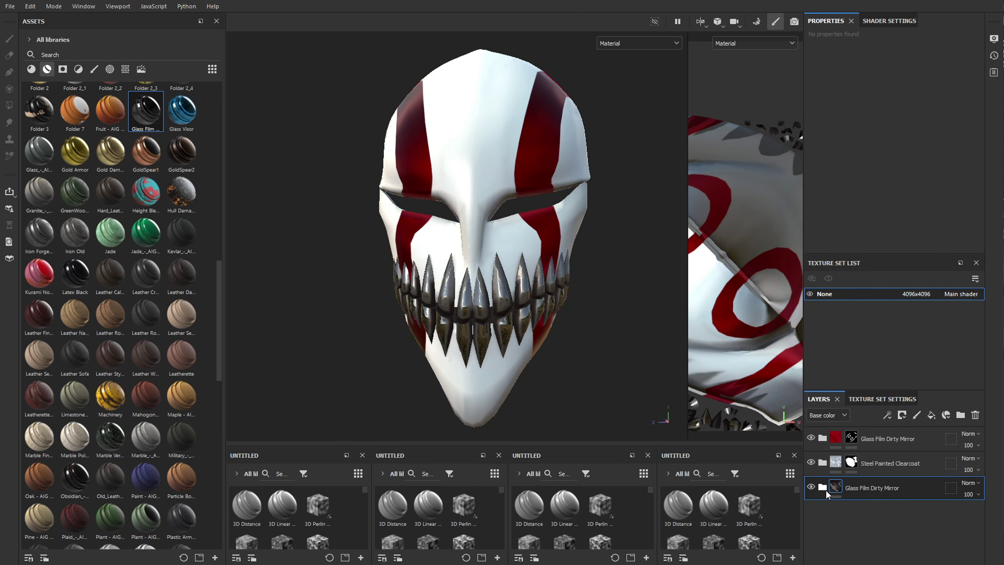
{"action": "left_click", "coordinate": [824, 487]}
Set the new teeth material's Glass layer to a roughness of 0.4135 and a white base color
{"action": "left_click", "coordinate": [869, 537]}
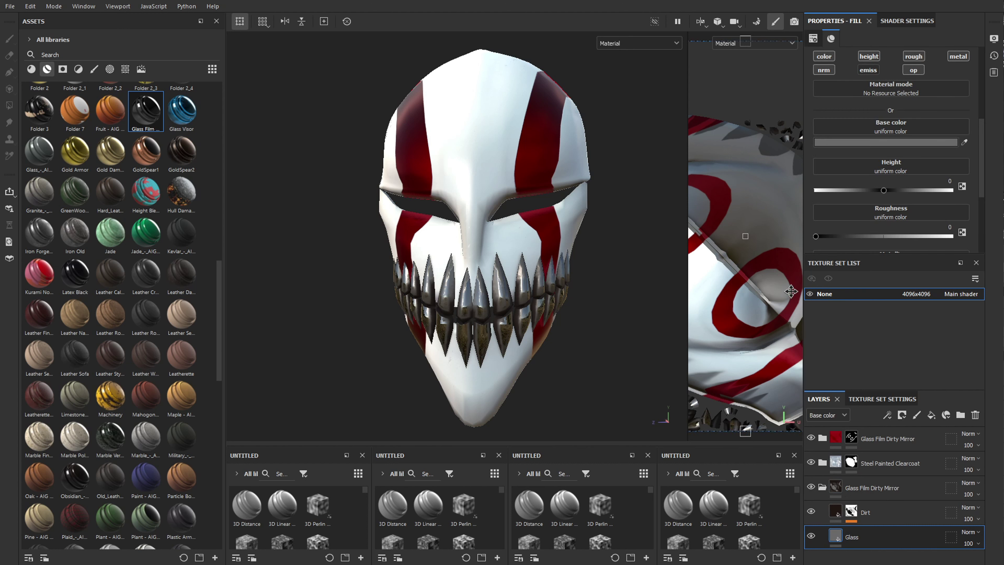
{"action": "left_click", "coordinate": [872, 236]}
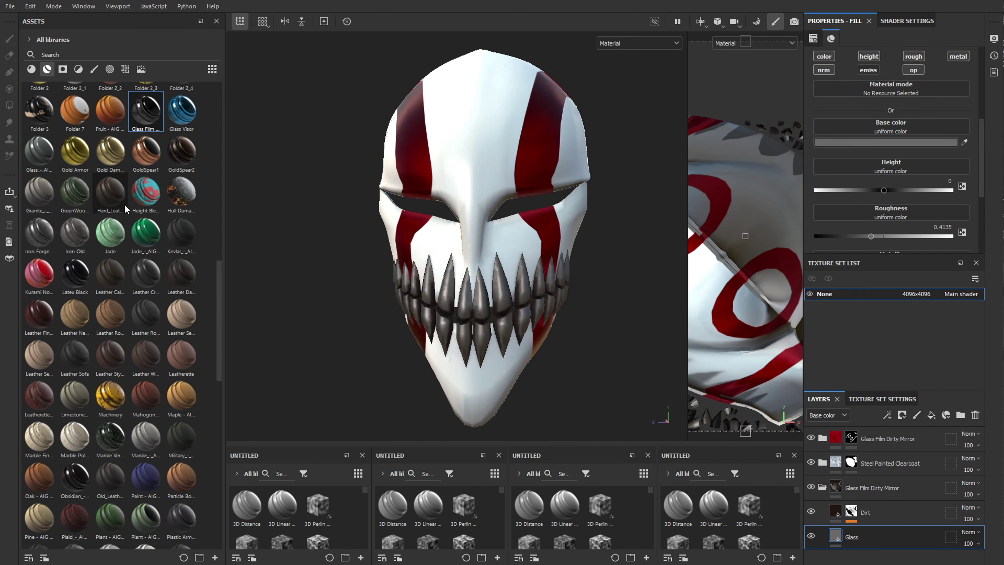
{"action": "left_click_drag", "start_coordinate": [157, 218], "coordinate": [131, 131]}
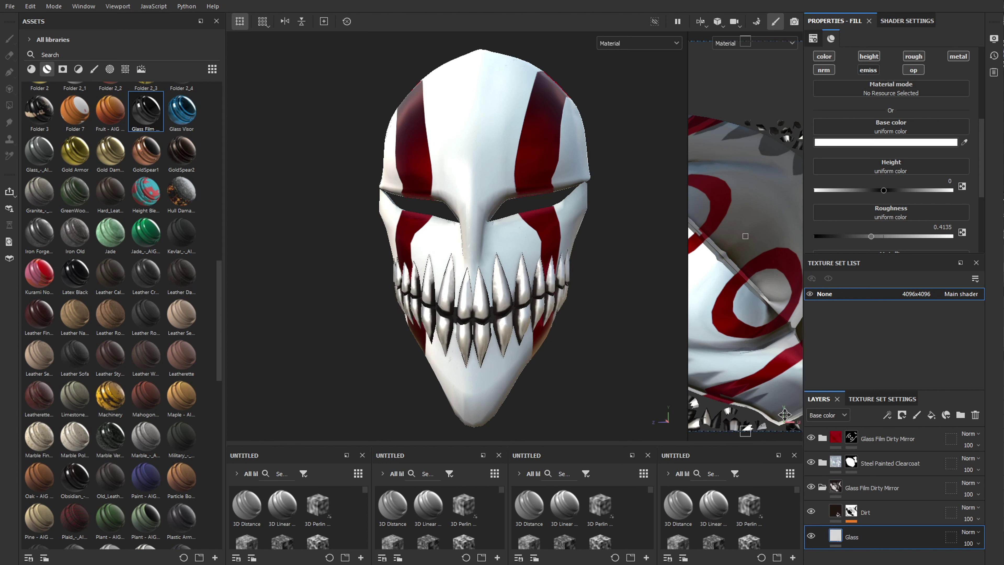
Set the base color of the teeth material's Dirt layer to light grey and check the teeth up close
{"action": "left_click", "coordinate": [834, 512]}
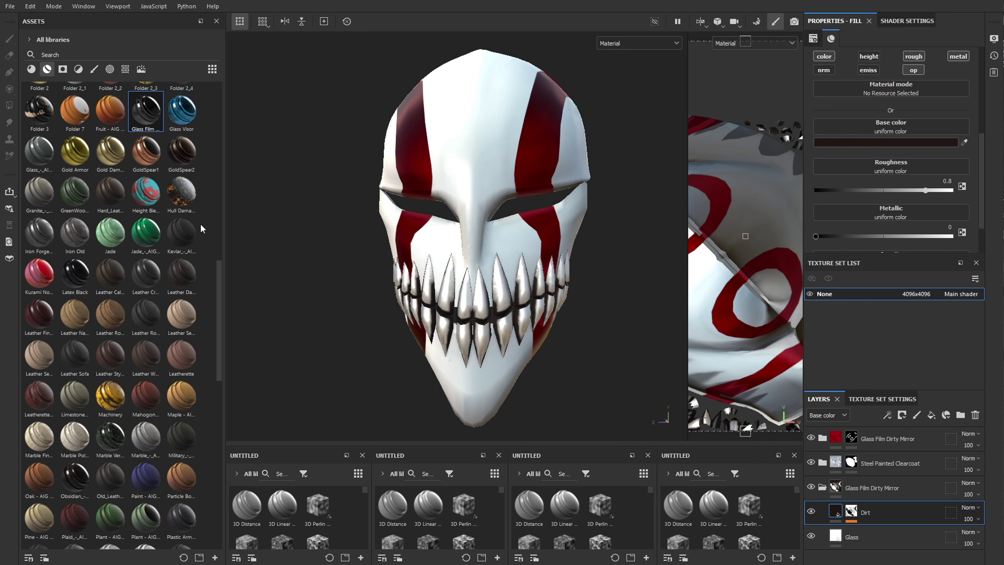
{"action": "scroll", "coordinate": [470, 337], "scroll_direction": "up", "scroll_amount": 2}
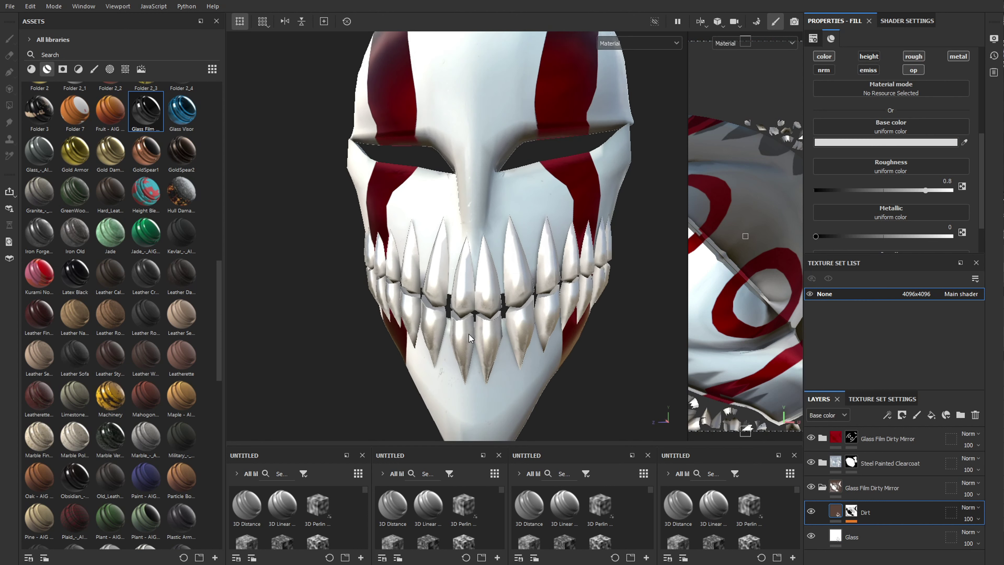
{"action": "scroll", "coordinate": [469, 334], "scroll_direction": "up", "scroll_amount": 1}
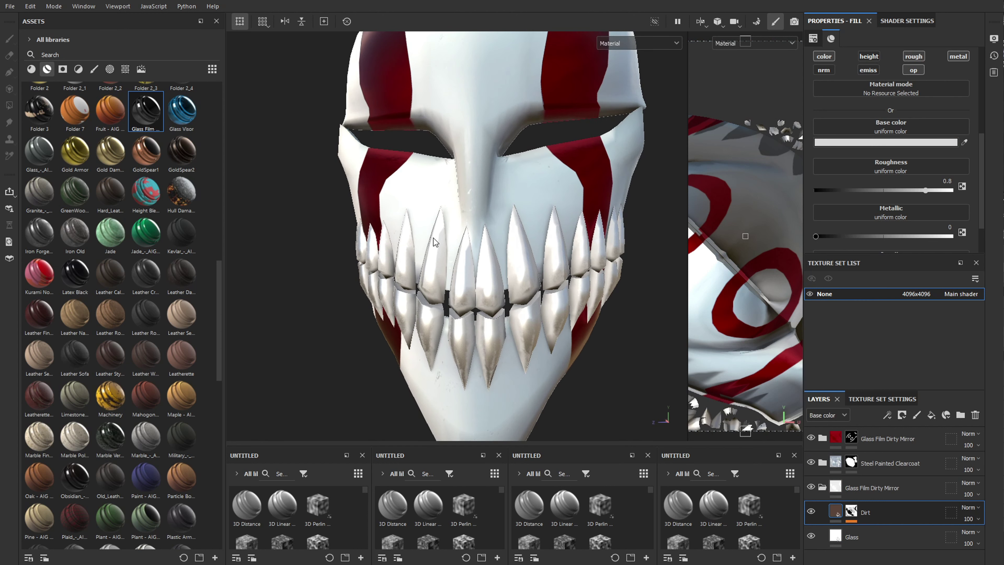
{"action": "scroll", "coordinate": [458, 259], "scroll_direction": "up", "scroll_amount": 1}
{"action": "scroll", "coordinate": [480, 295], "scroll_direction": "down", "scroll_amount": 2}
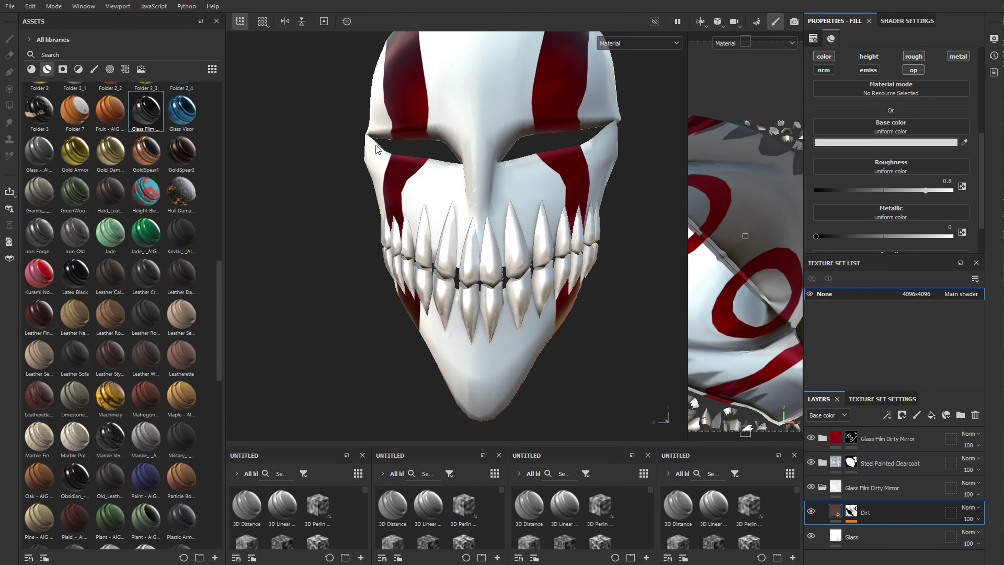